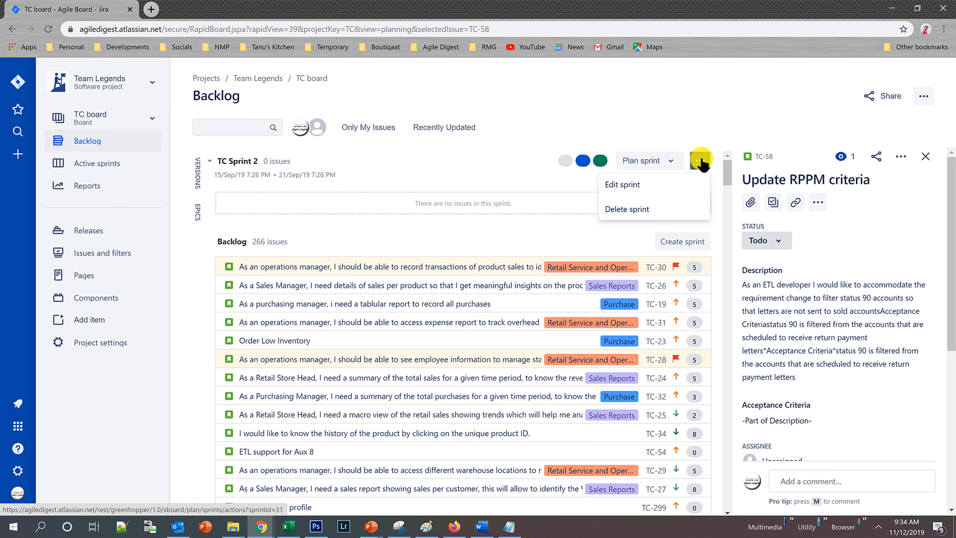
# Delete the sprint TC Sprint 2 from the board's backlog.
pyautogui.click(625, 208)
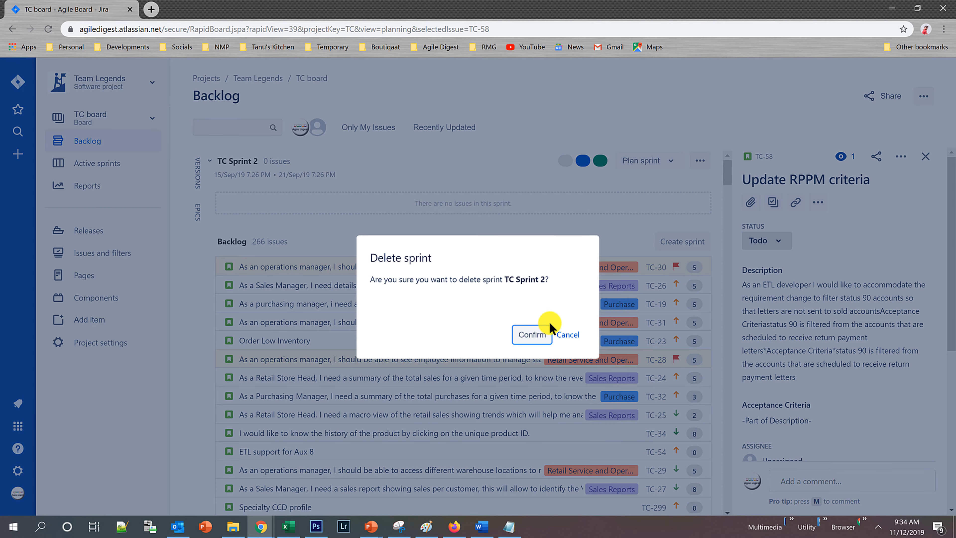
pyautogui.click(529, 336)
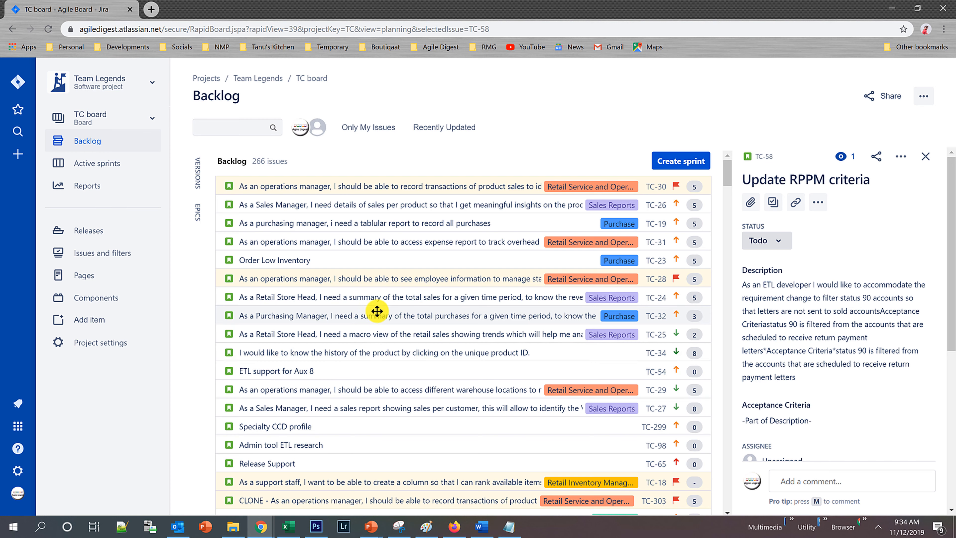
# Create a task at the end of the backlog titled "Testing of User Story Creation for Agile Digest Training".
pyautogui.scroll(-8, 381, 320)
pyautogui.scroll(-20, 384, 329)
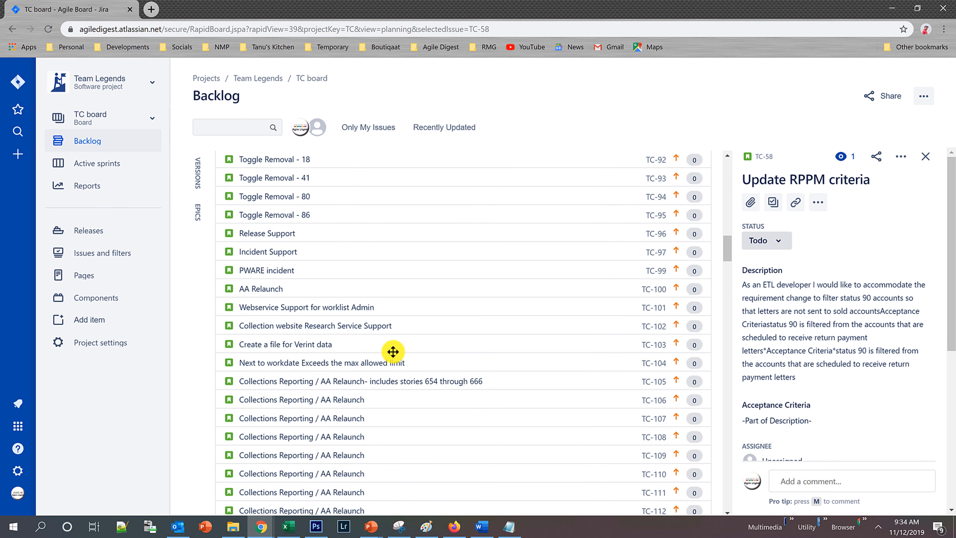
pyautogui.moveTo(728, 261); pyautogui.dragTo(728, 236)
pyautogui.moveTo(757, 182); pyautogui.dragTo(734, 136)
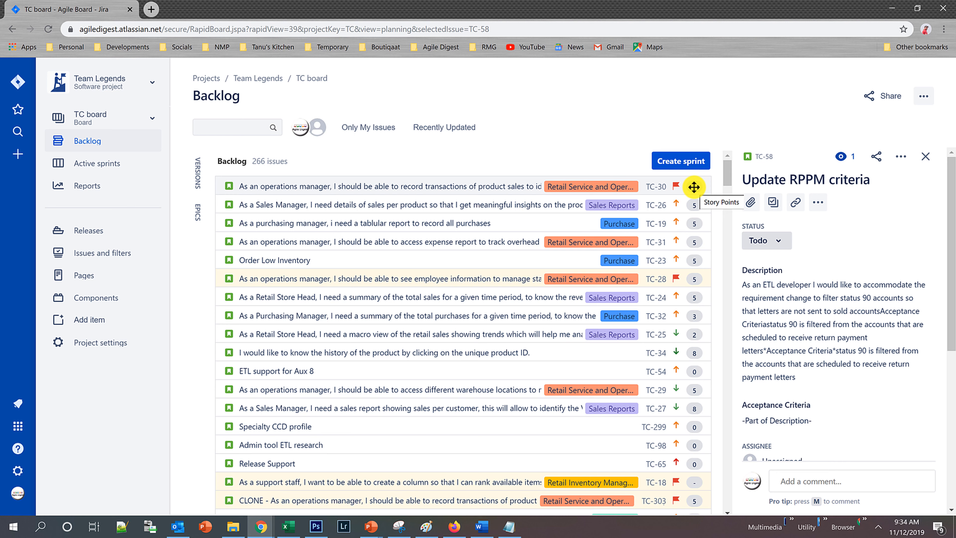
pyautogui.scroll(-15, 414, 338)
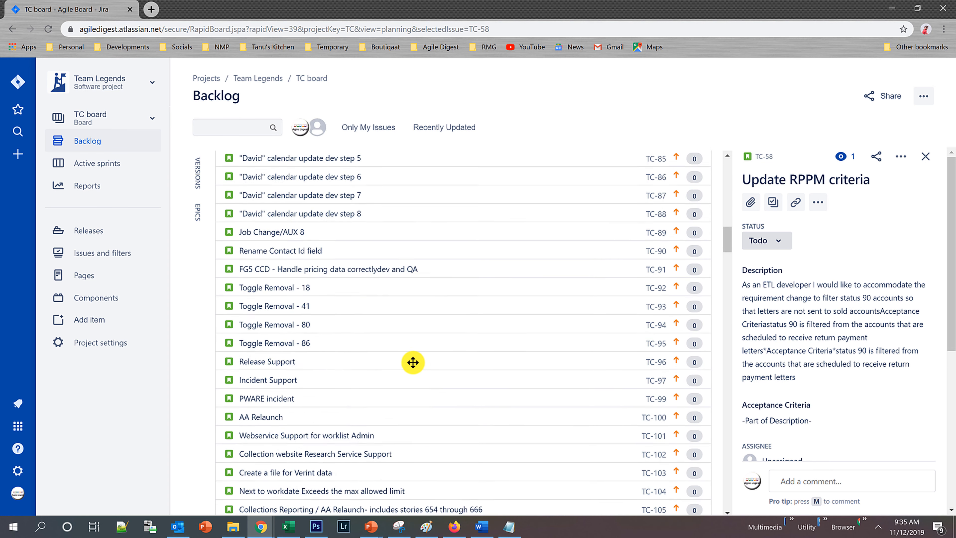
pyautogui.scroll(-20, 413, 362)
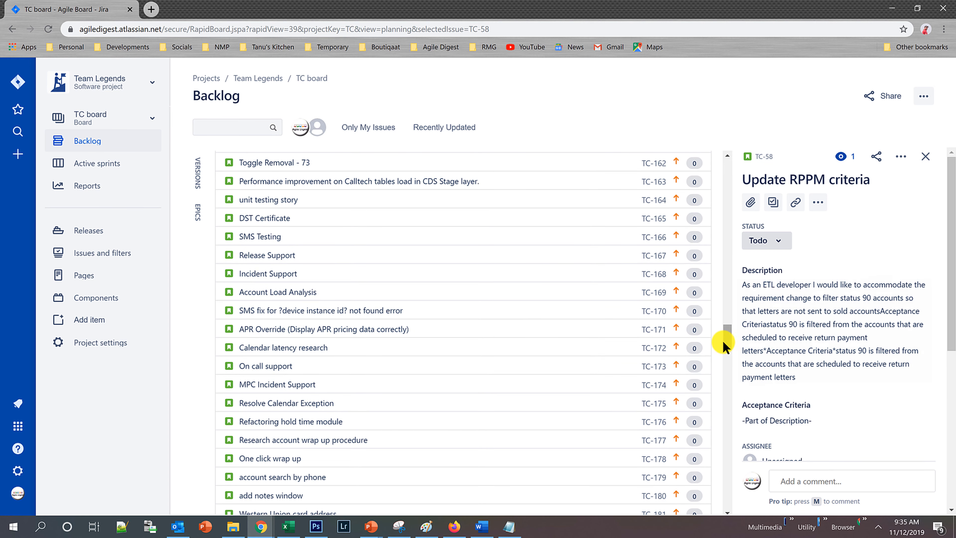
pyautogui.moveTo(725, 334); pyautogui.dragTo(751, 523)
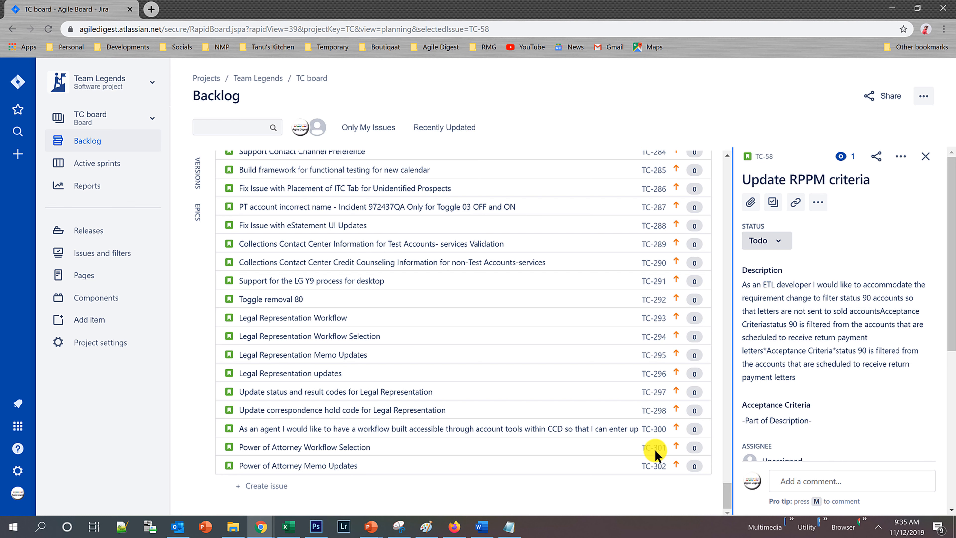
pyautogui.click(266, 486)
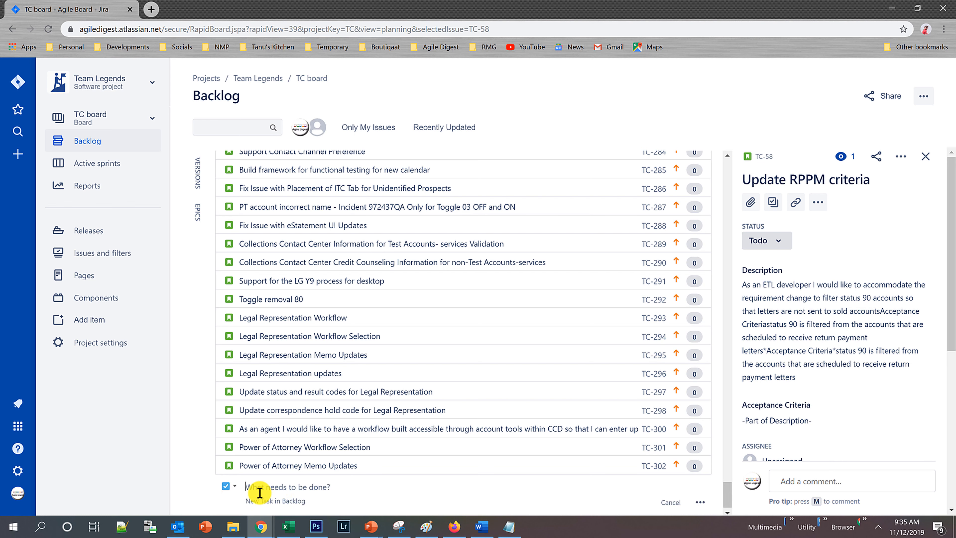
pyautogui.scroll(-1, 263, 491)
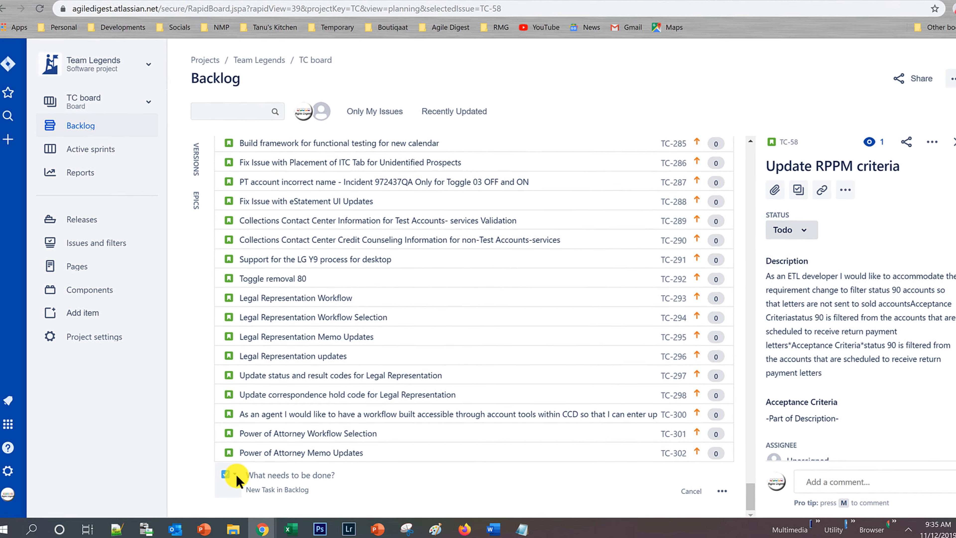
pyautogui.click(235, 473)
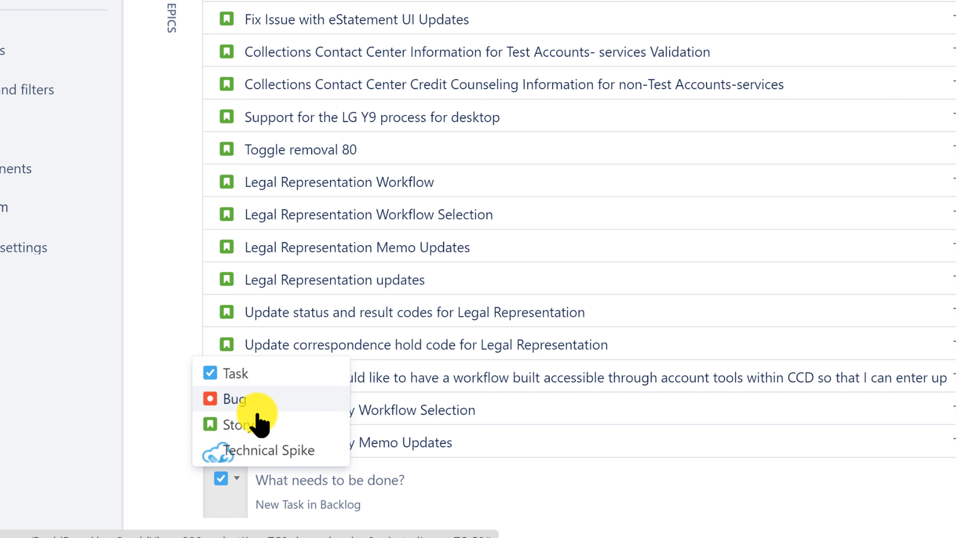
pyautogui.click(301, 479)
pyautogui.write('T')
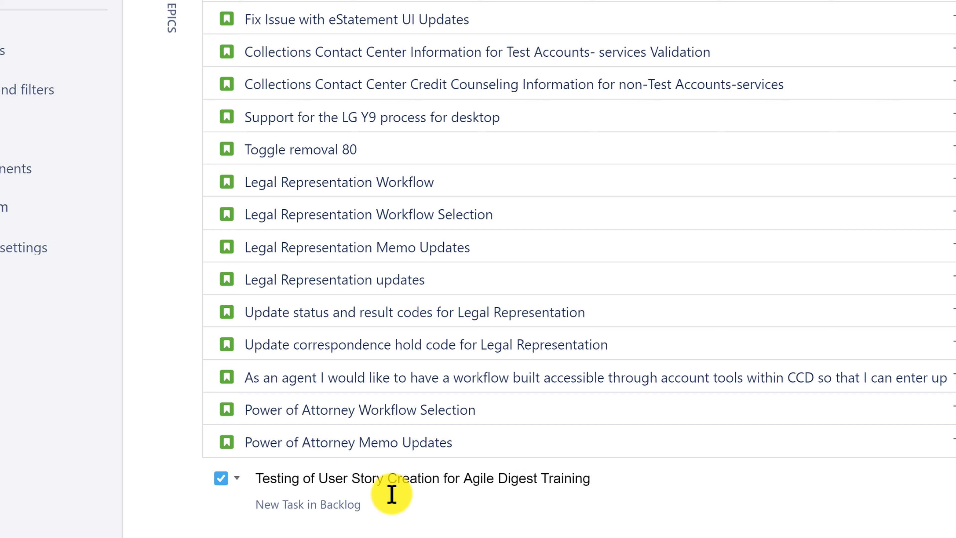
pyautogui.press('Return')
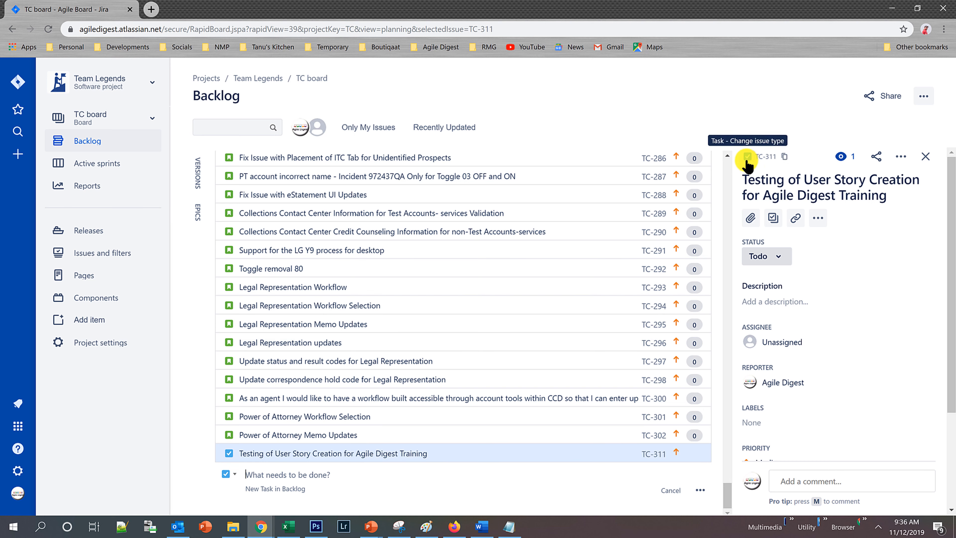
pyautogui.click(234, 473)
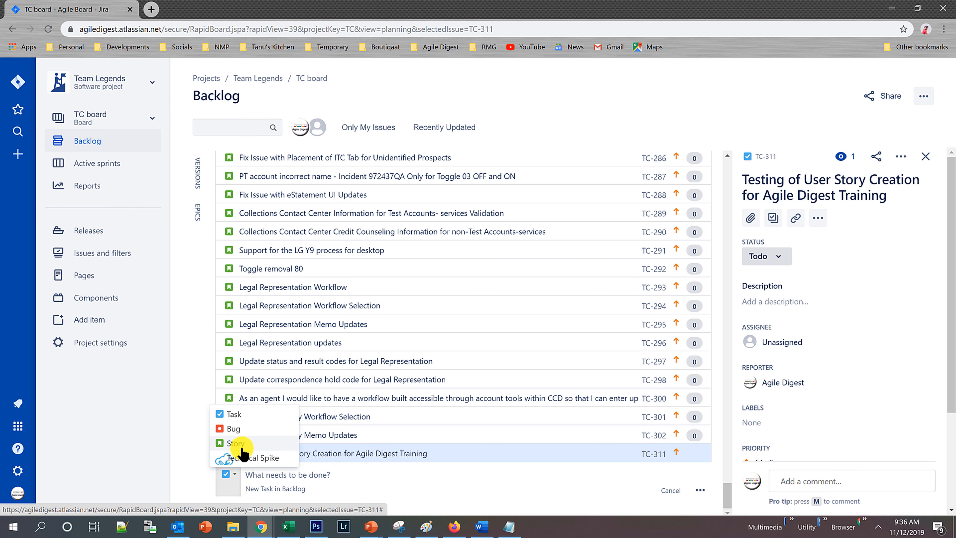
pyautogui.click(196, 336)
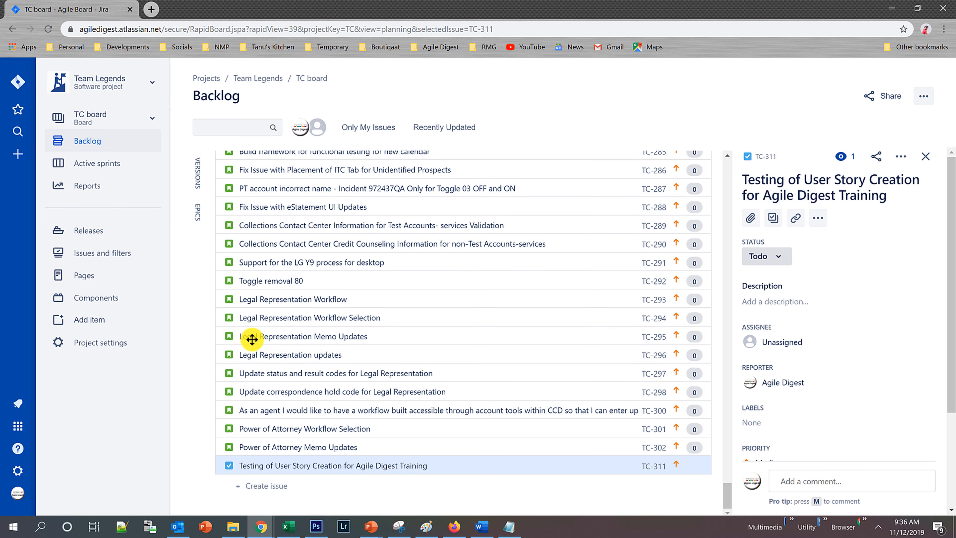
pyautogui.scroll(20, 340, 406)
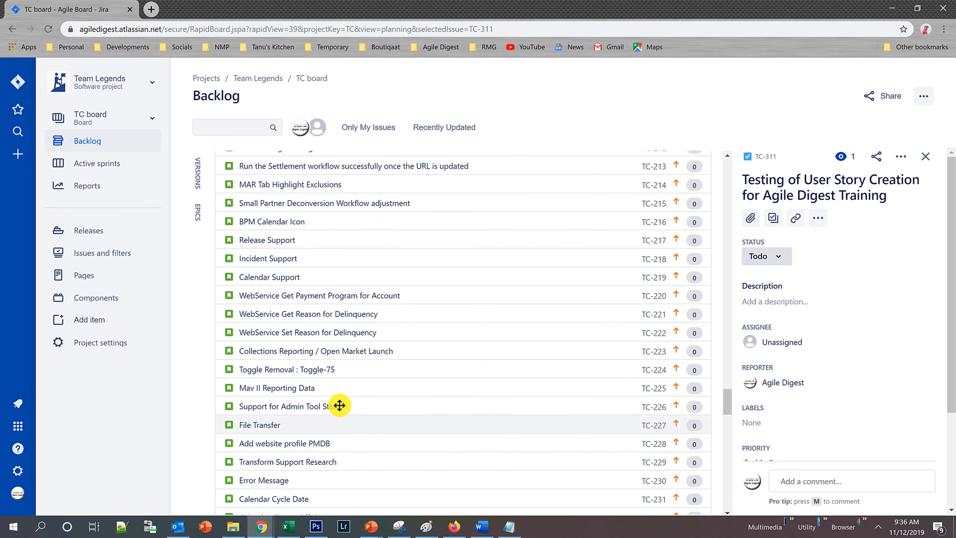
pyautogui.scroll(20, 340, 407)
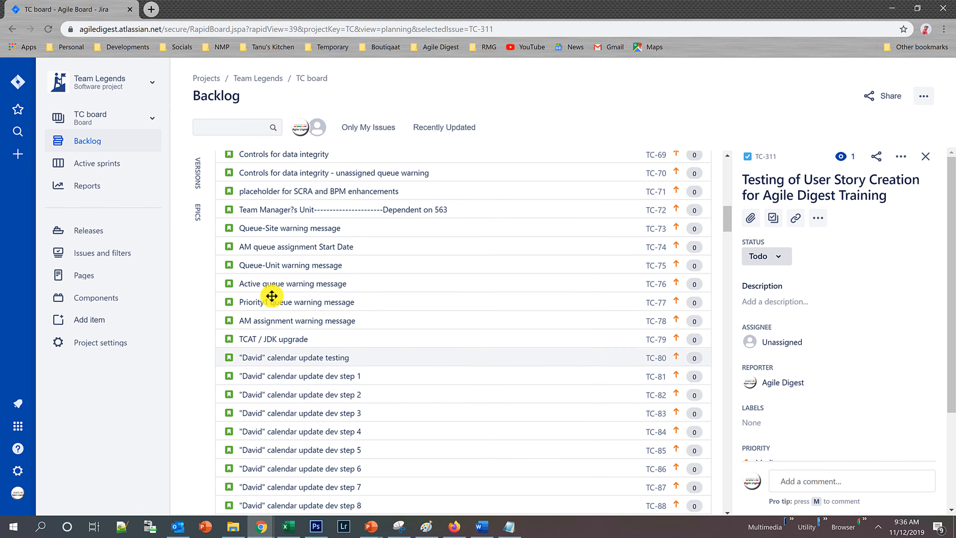
pyautogui.scroll(15, 269, 335)
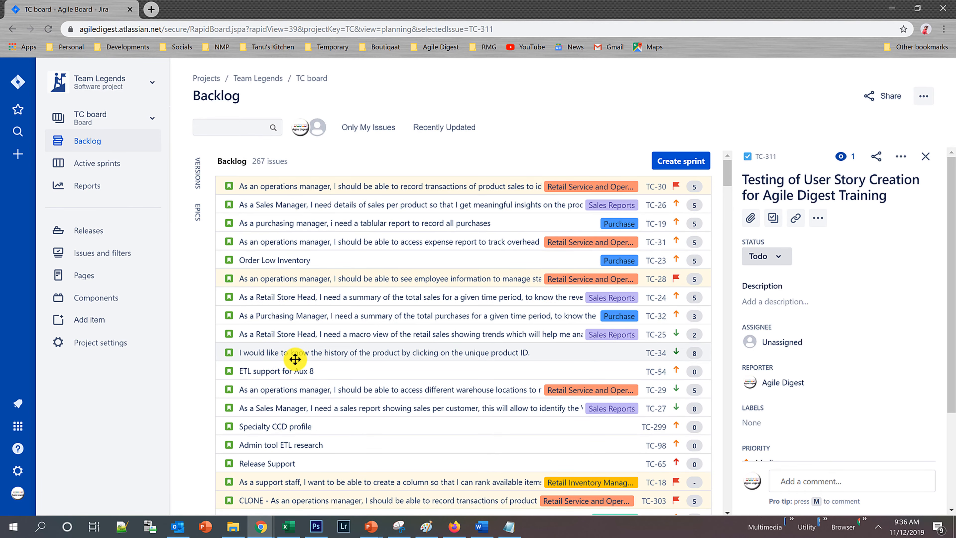
pyautogui.scroll(-20, 297, 360)
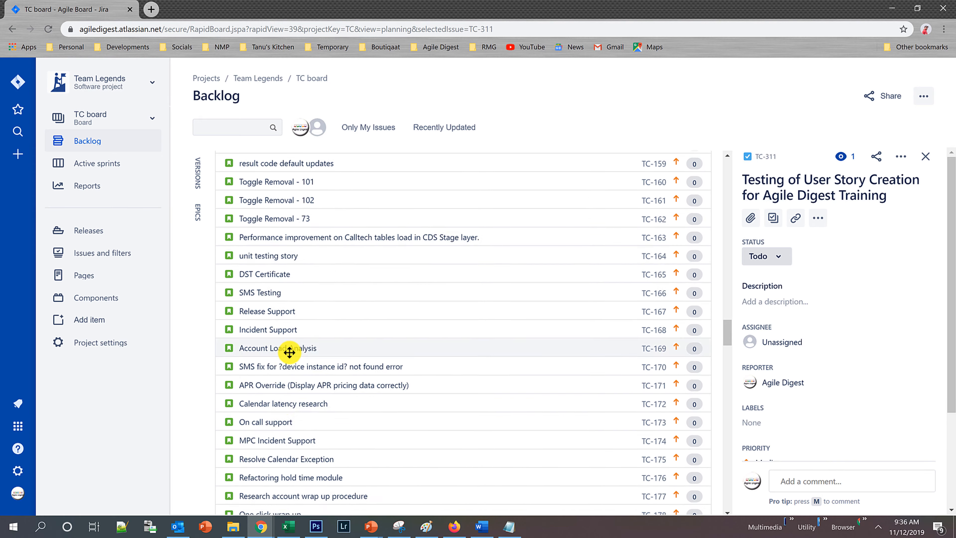
pyautogui.scroll(-20, 279, 383)
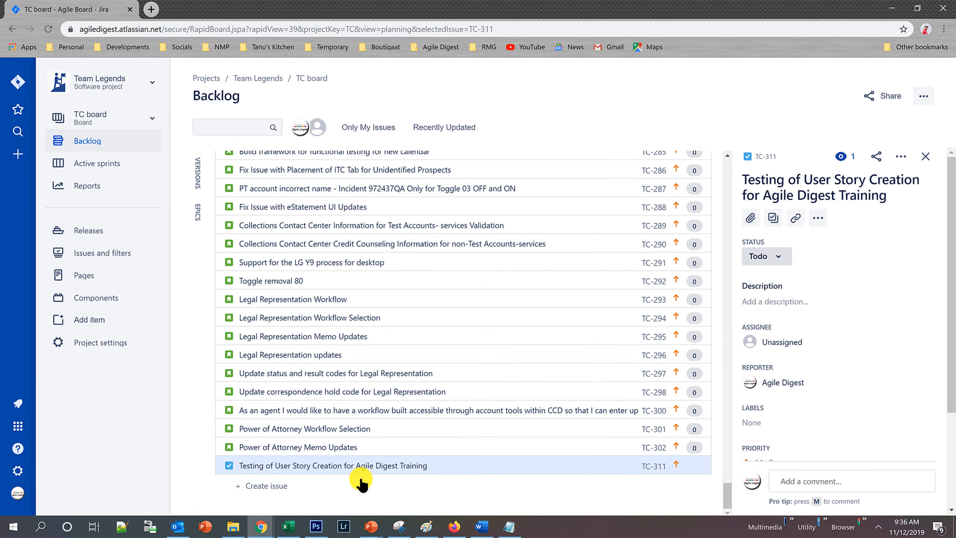
# Create a new issue of type Story at the end of the backlog titled "Testing of creation of User Story".
pyautogui.click(269, 486)
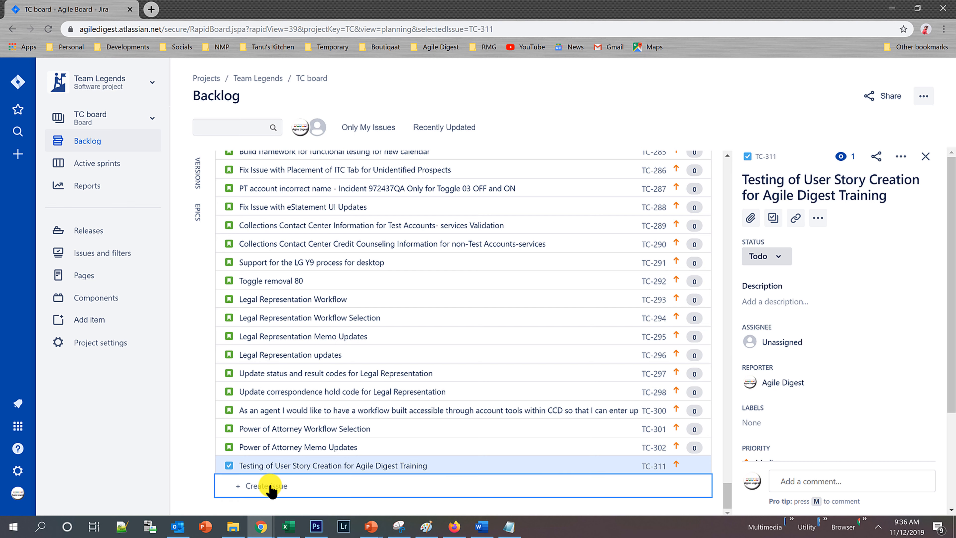
pyautogui.click(236, 489)
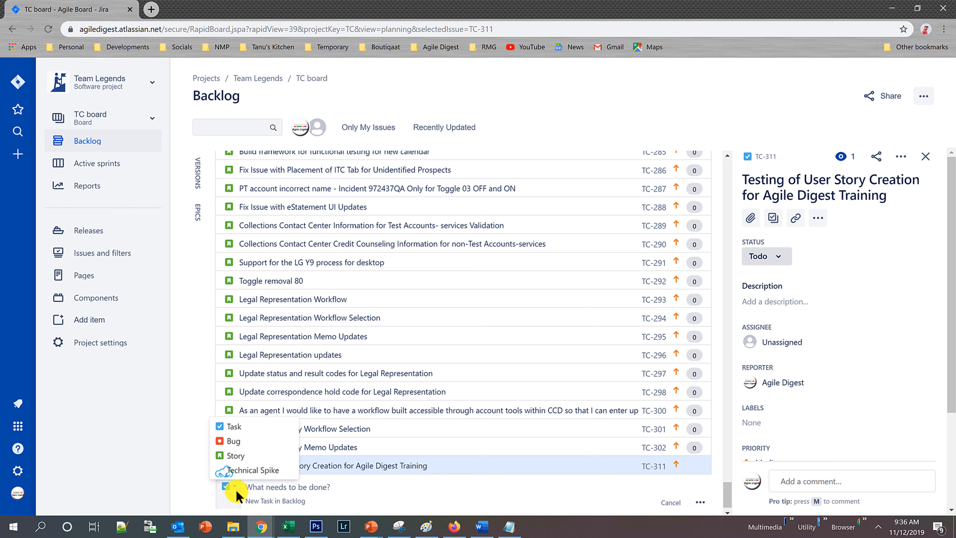
pyautogui.click(228, 455)
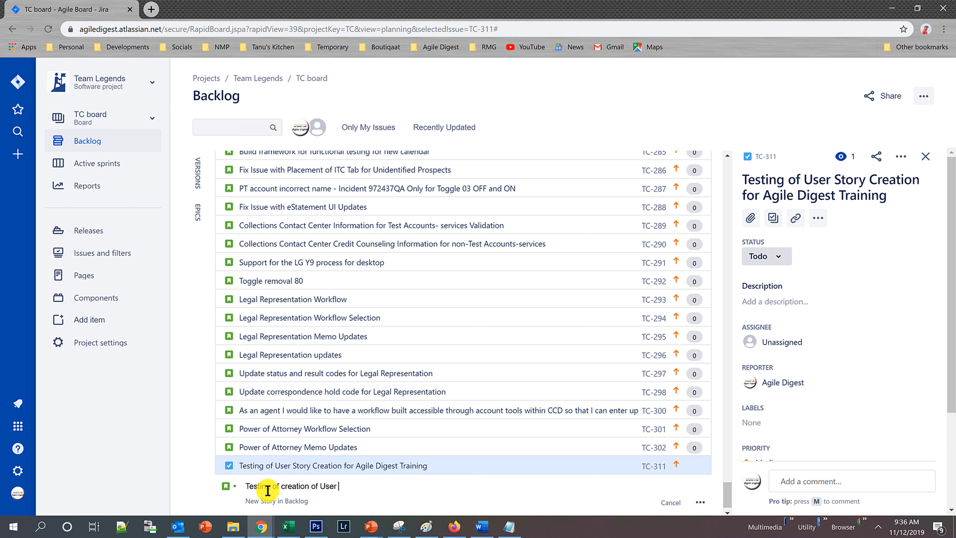
pyautogui.press('Return')
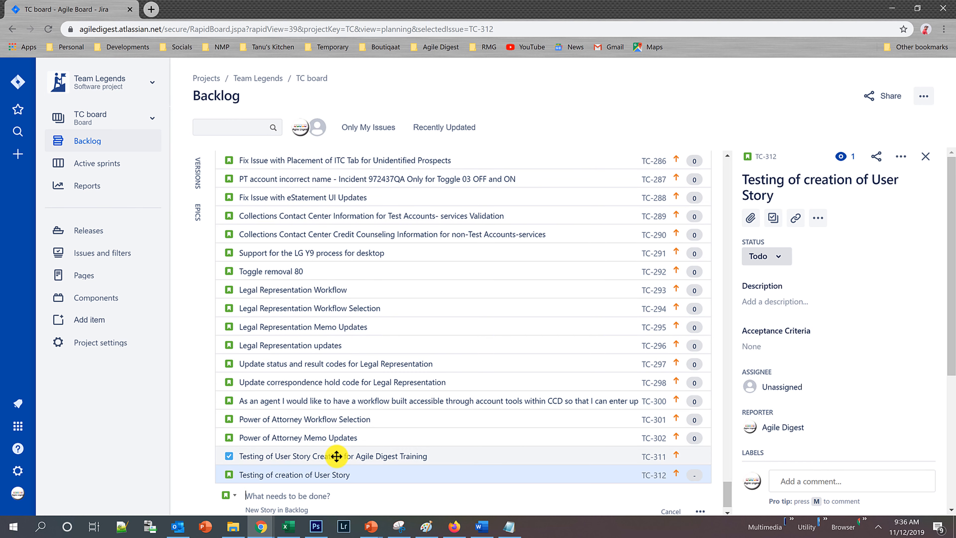
pyautogui.scroll(10, 405, 393)
pyautogui.scroll(13, 402, 394)
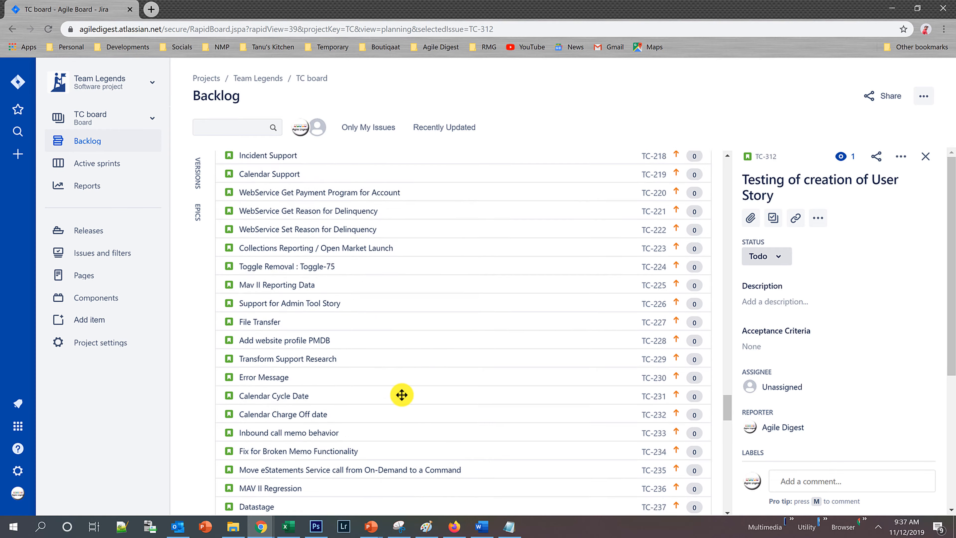
pyautogui.moveTo(736, 319); pyautogui.dragTo(738, 139)
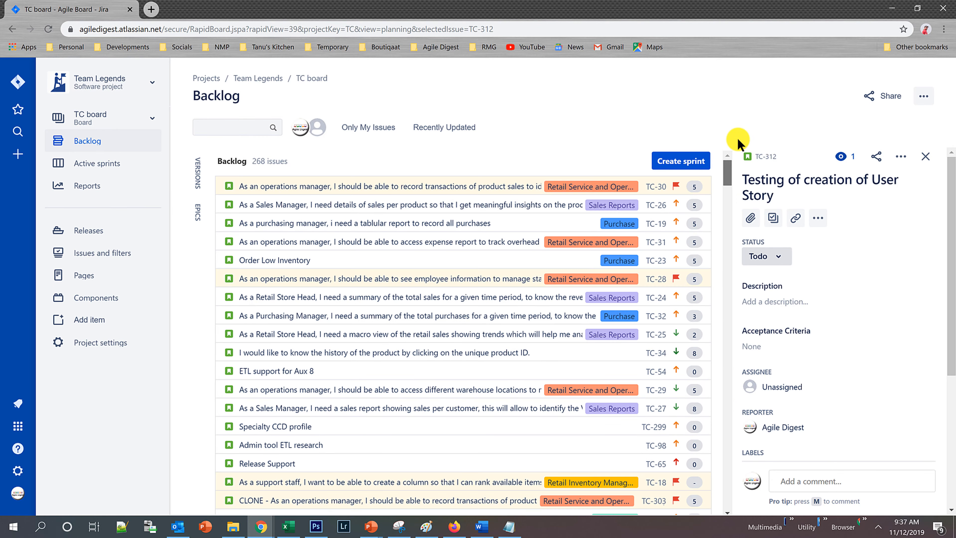
pyautogui.scroll(-20, 379, 378)
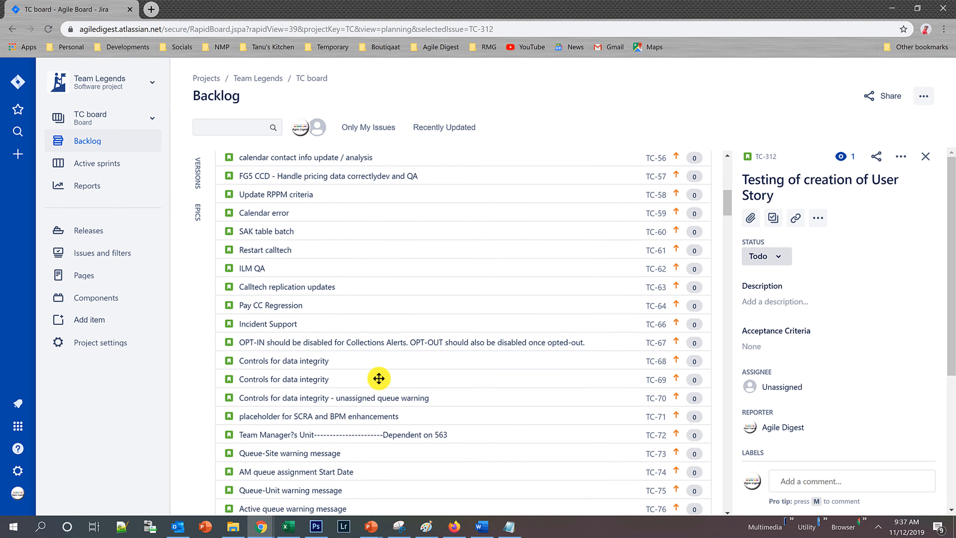
pyautogui.scroll(-20, 379, 387)
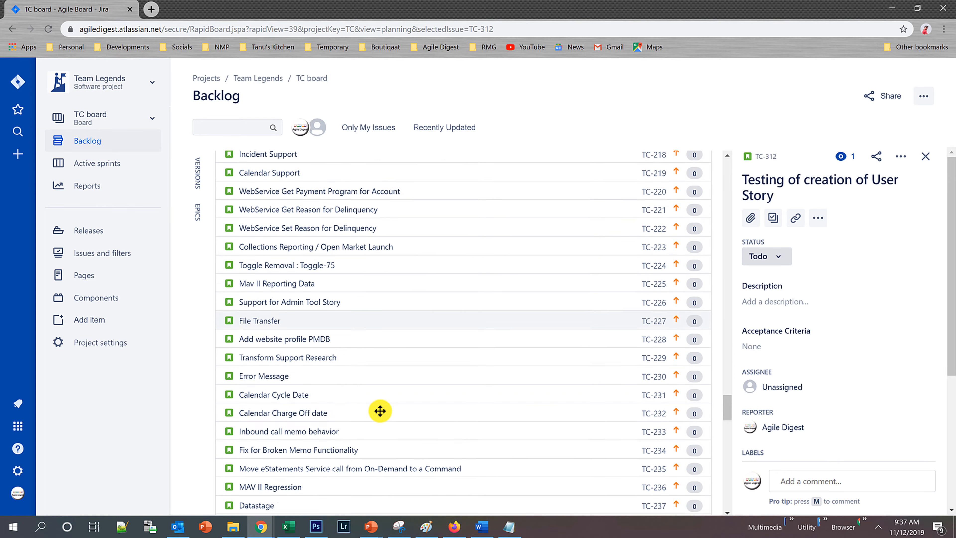
pyautogui.moveTo(728, 426); pyautogui.dragTo(732, 532)
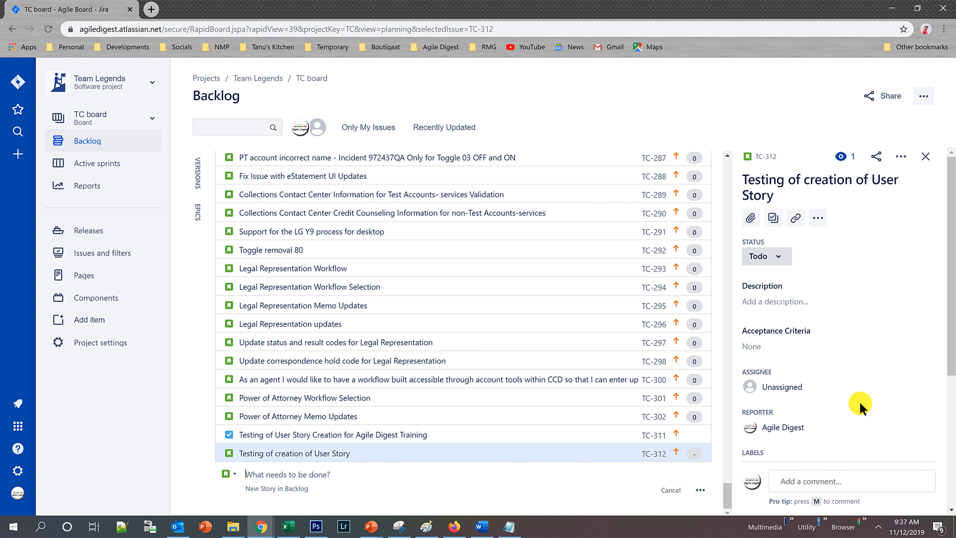
# Set the priority of the story "Testing of creation of User Story" to High.
pyautogui.scroll(-3, 881, 356)
pyautogui.scroll(-1, 881, 356)
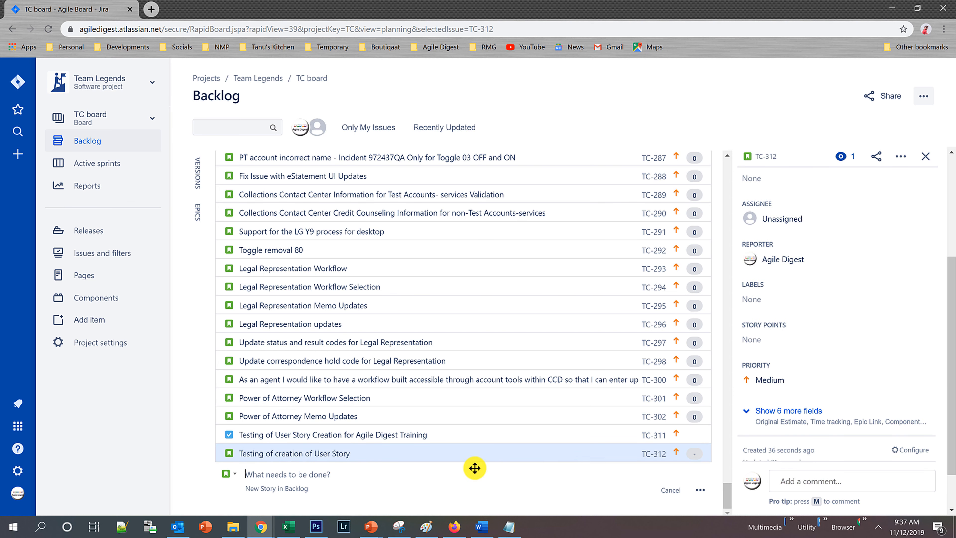
pyautogui.click(774, 381)
pyautogui.click(765, 433)
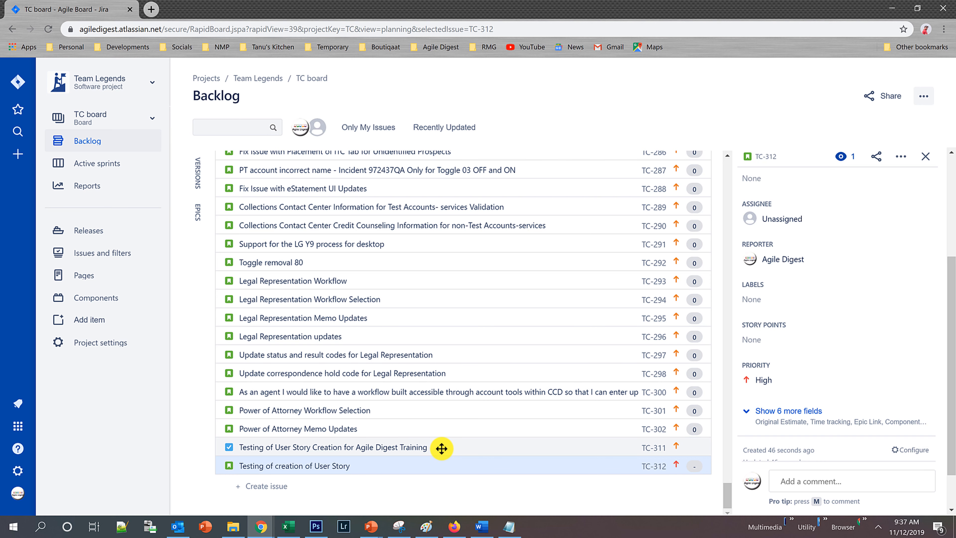
# Send the new task TC-311 to the top of the backlog, and place the new story TC-312 above it.
pyautogui.moveTo(442, 434); pyautogui.dragTo(651, 196)
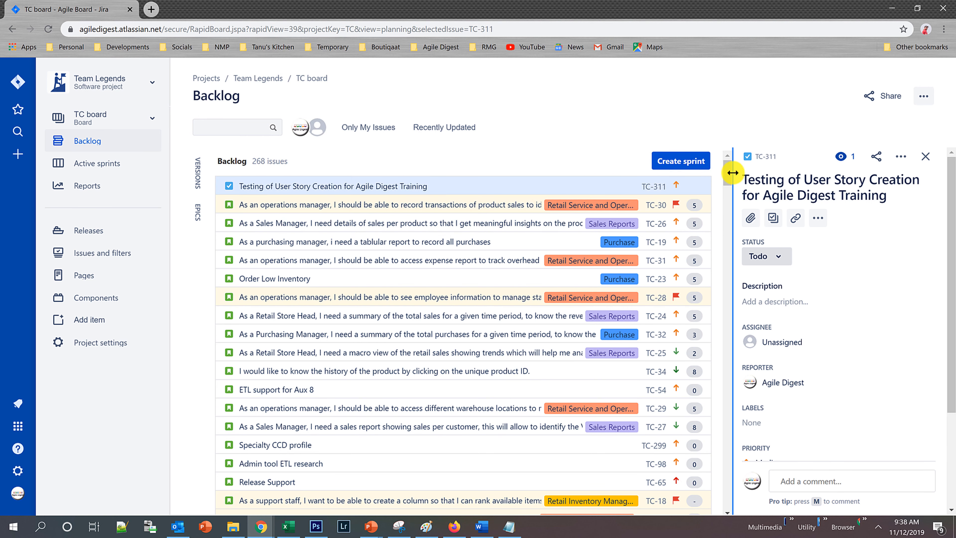
pyautogui.moveTo(727, 169); pyautogui.dragTo(703, 535)
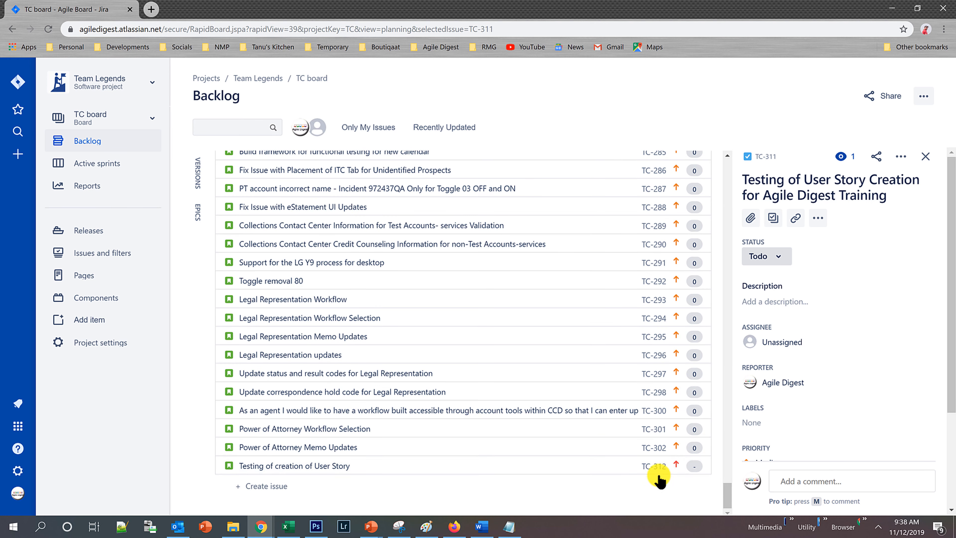
pyautogui.rightClick(549, 465)
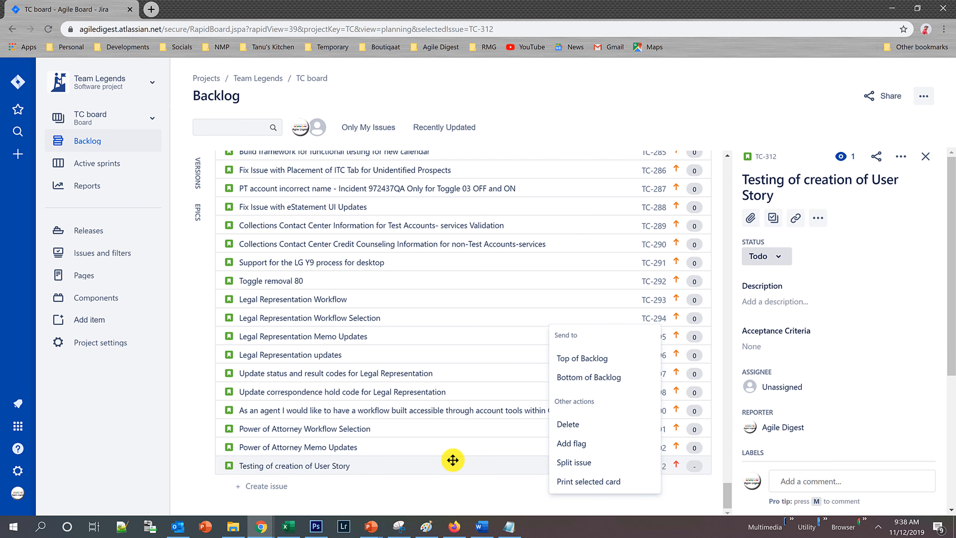
pyautogui.click(591, 365)
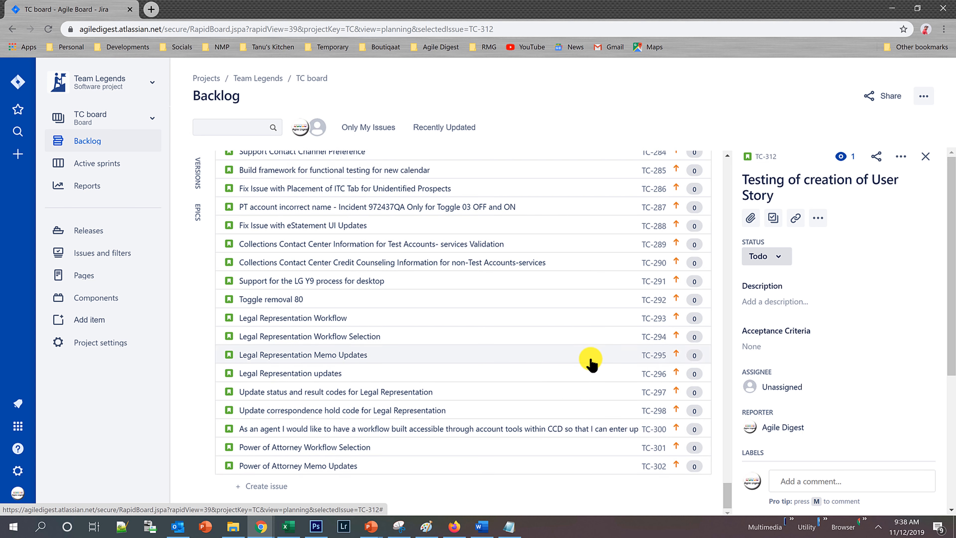
pyautogui.moveTo(727, 486); pyautogui.dragTo(733, 127)
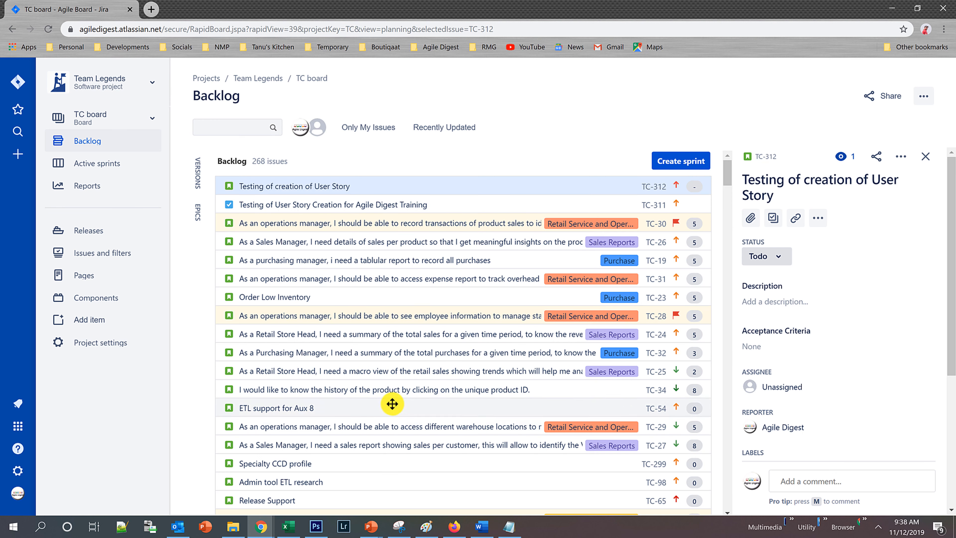
# Move the story "ETL support for Aux 8" up the backlog to directly below TC-312.
pyautogui.moveTo(392, 404); pyautogui.dragTo(382, 207)
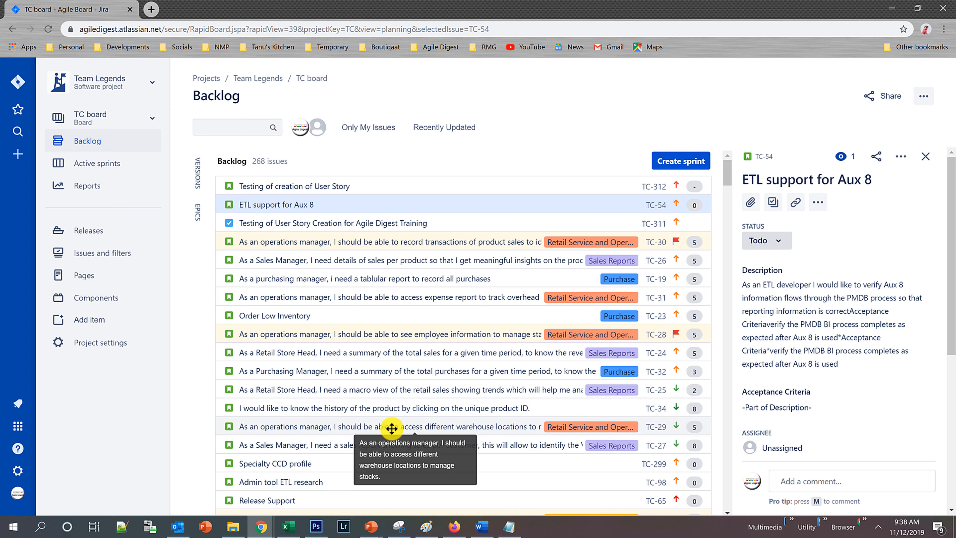
# Add stories TC-302, TC-297, TC-293, TC-300 and TC-256 to the selection with TC-54, and send them all to the top of the backlog.
pyautogui.scroll(-8, 392, 428)
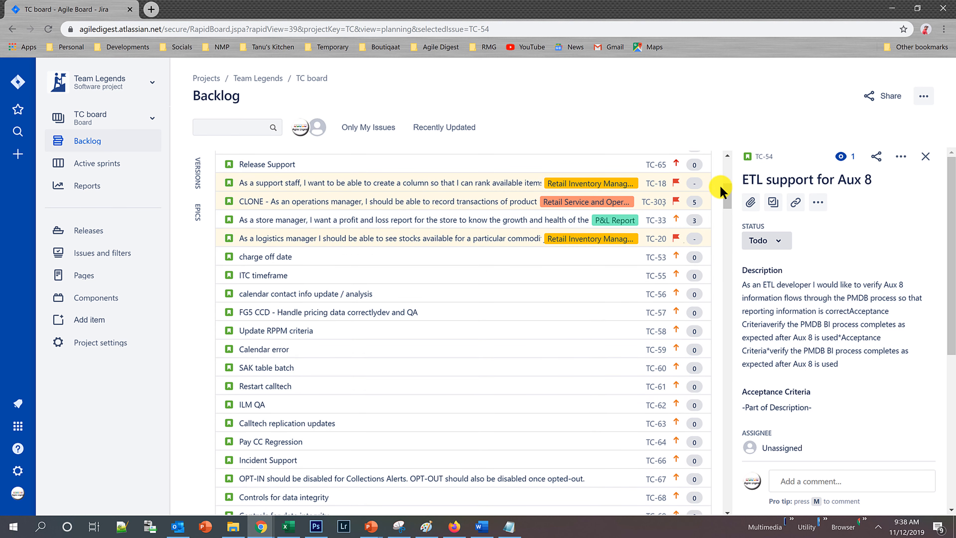
pyautogui.moveTo(729, 194); pyautogui.dragTo(731, 507)
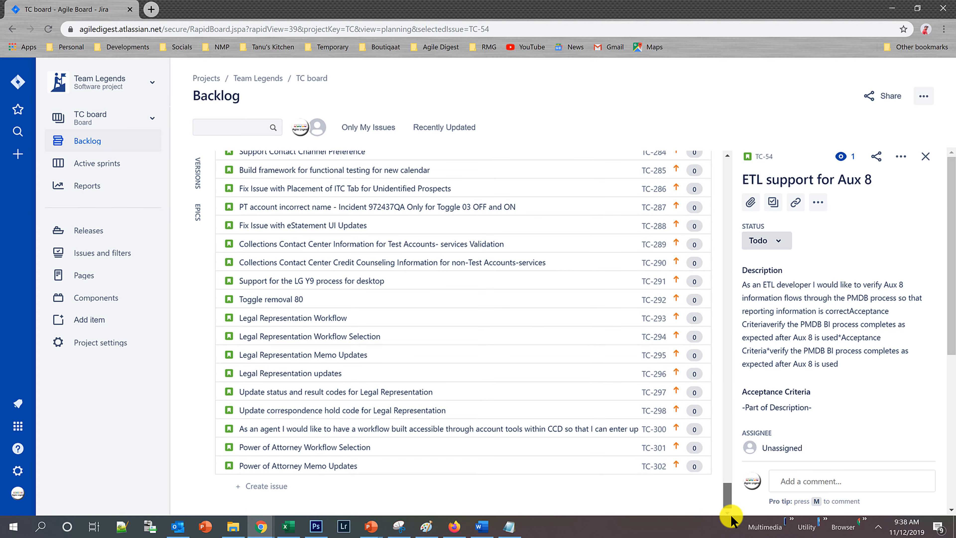
pyautogui.click(399, 467)
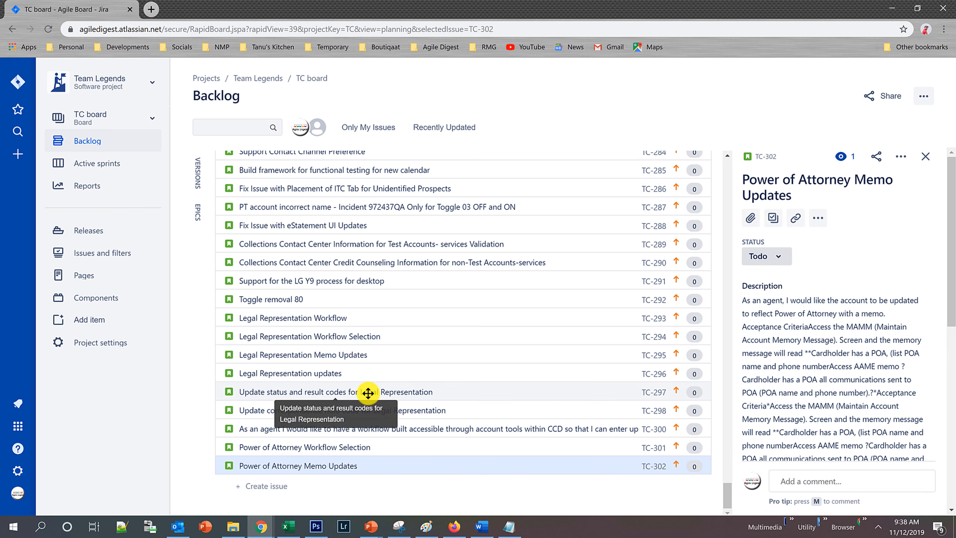
pyautogui.keyDown('ctrl'); pyautogui.click(369, 393); pyautogui.keyUp('ctrl')
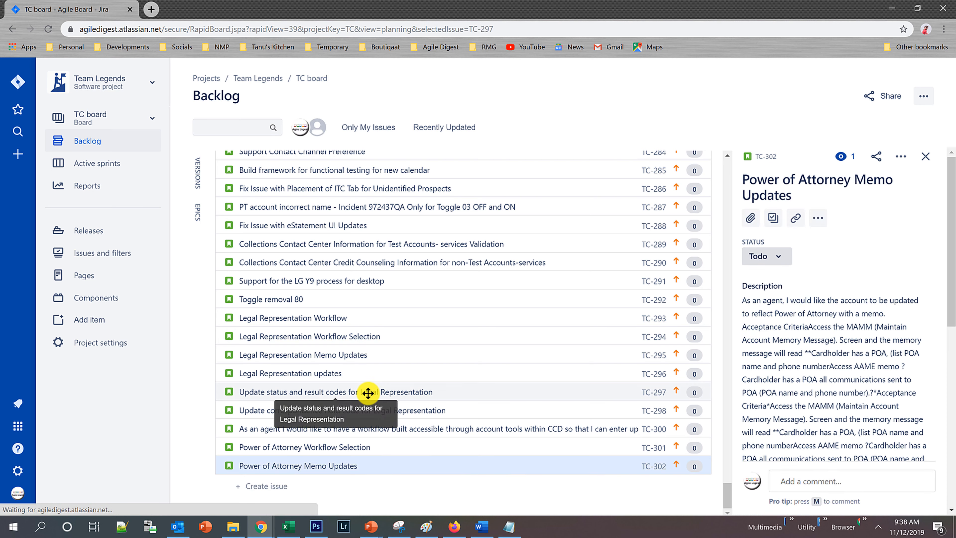
pyautogui.keyDown('ctrl'); pyautogui.click(368, 317); pyautogui.keyUp('ctrl')
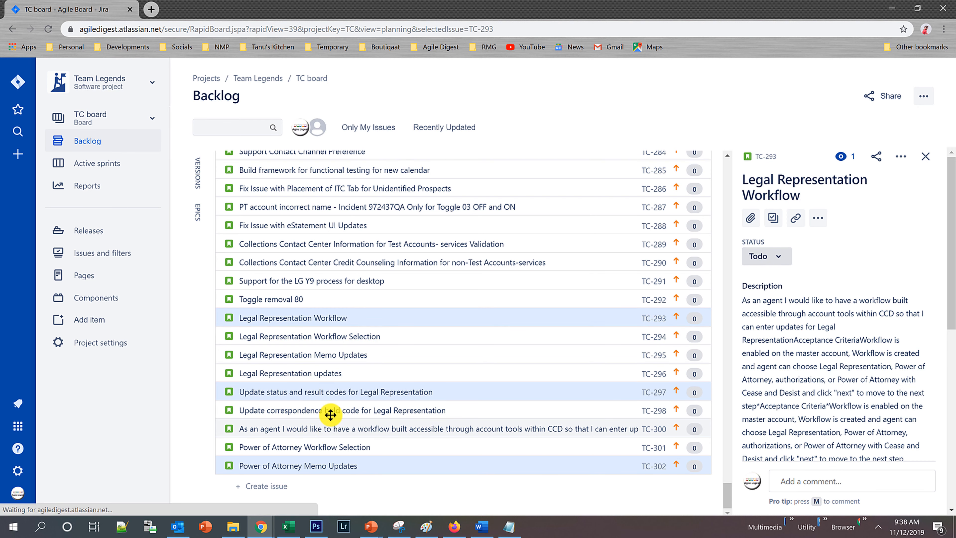
pyautogui.click(330, 424)
pyautogui.scroll(6, 362, 330)
pyautogui.scroll(8, 362, 327)
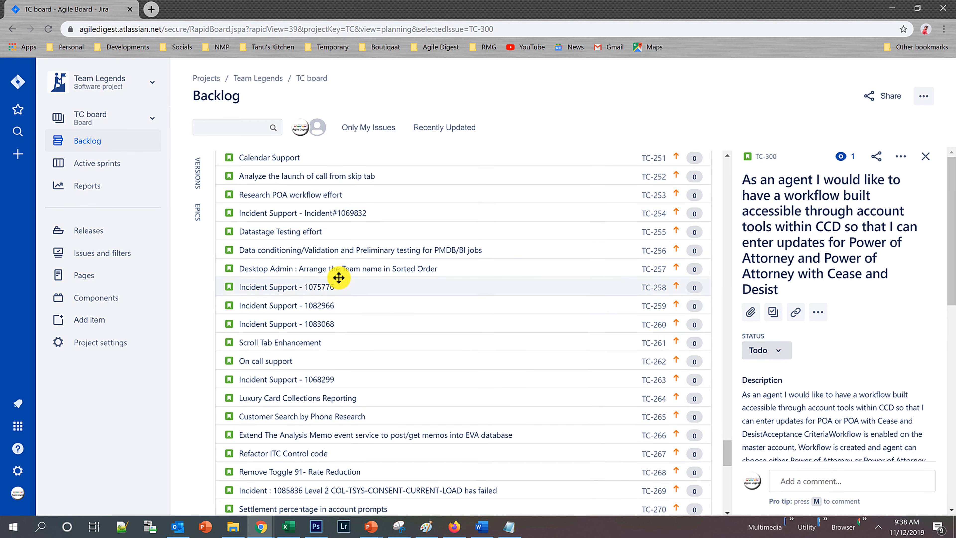
pyautogui.click(330, 249)
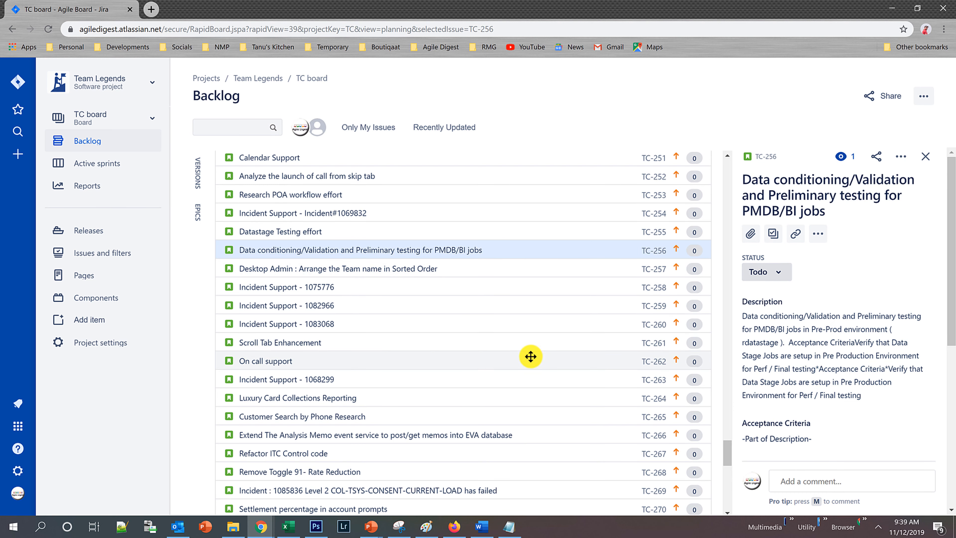
pyautogui.scroll(-16, 417, 303)
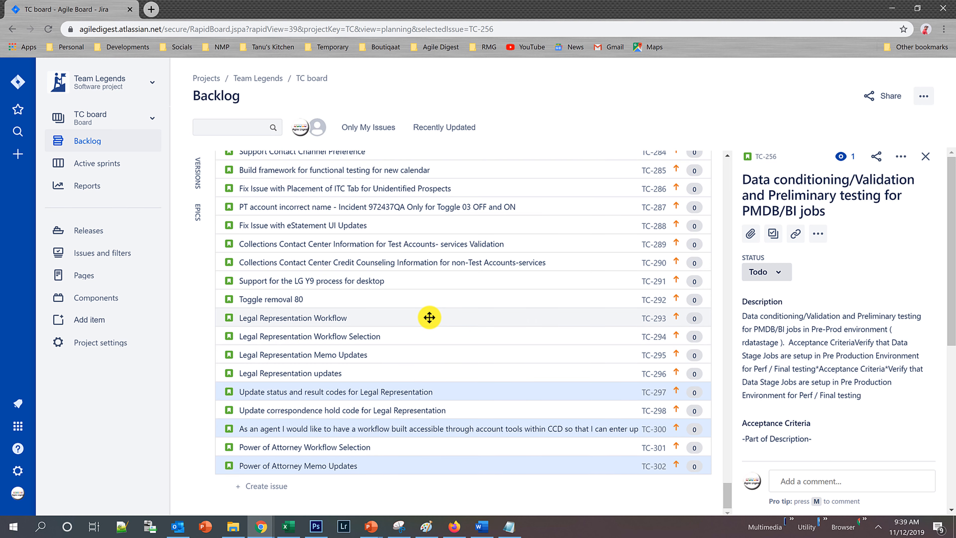
pyautogui.rightClick(429, 317)
pyautogui.click(459, 354)
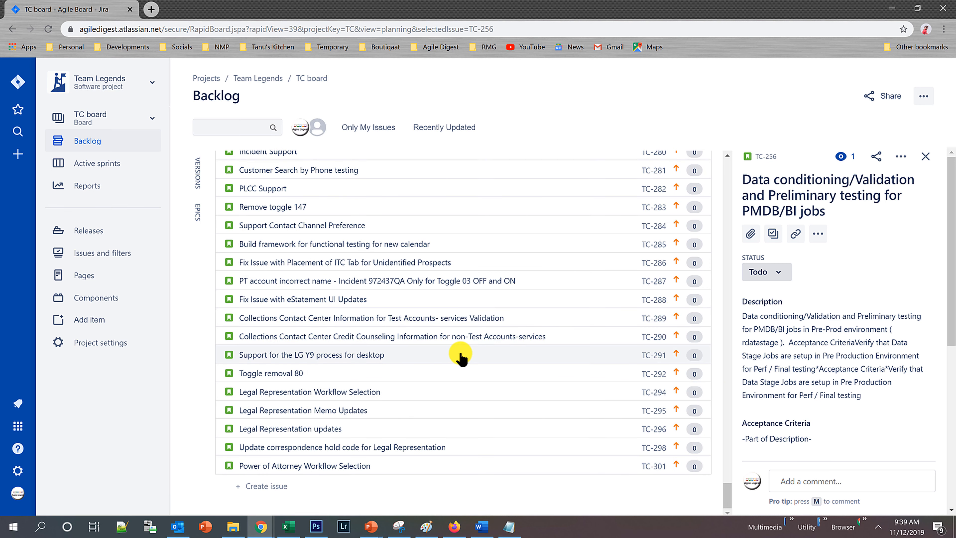
pyautogui.moveTo(727, 496); pyautogui.dragTo(720, 145)
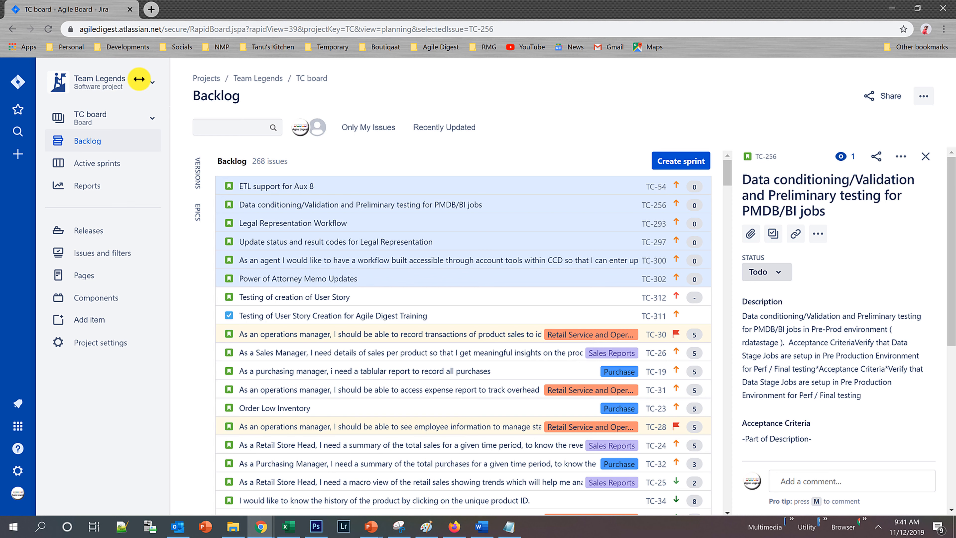
# Open a form for creating a new issue and review the project and issue type choices, keeping Team Legends (TC) and Task.
pyautogui.click(17, 156)
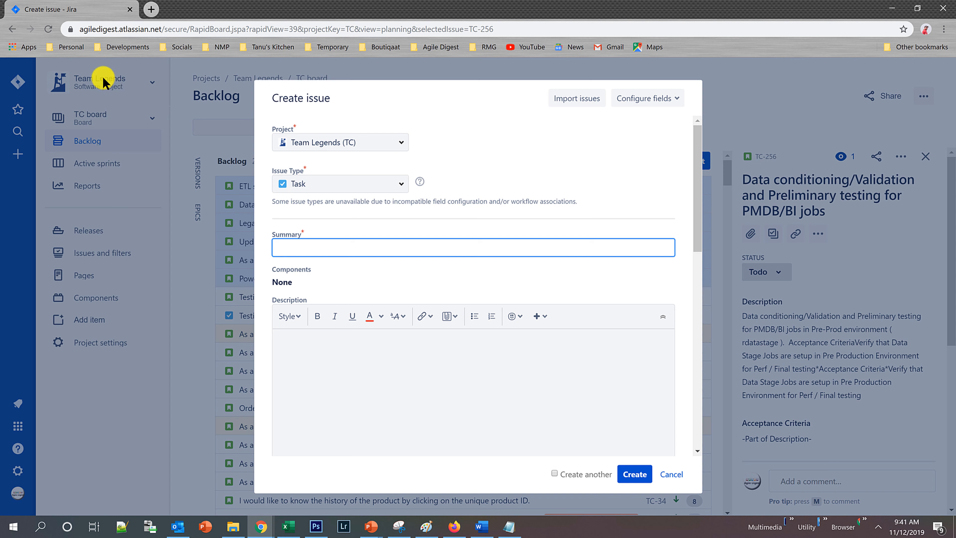
pyautogui.click(400, 142)
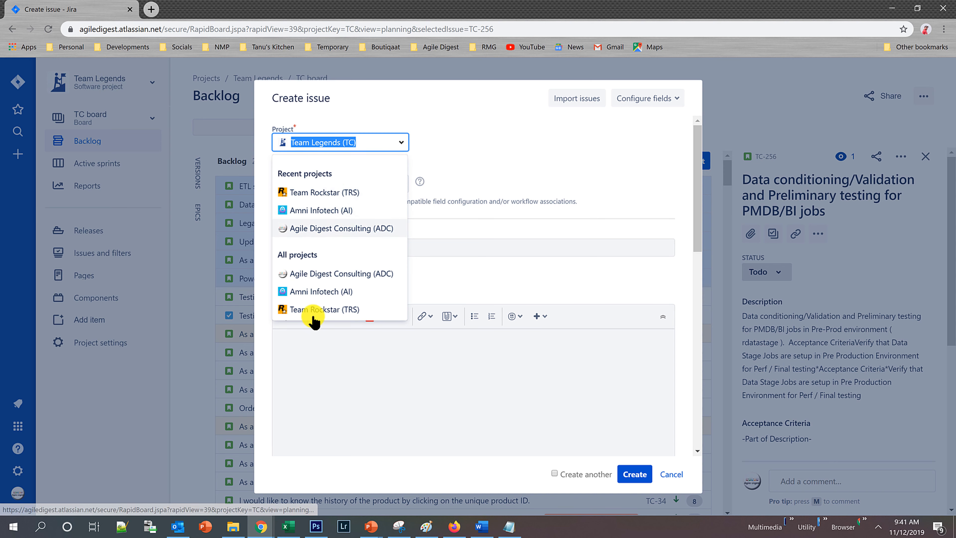
pyautogui.click(449, 130)
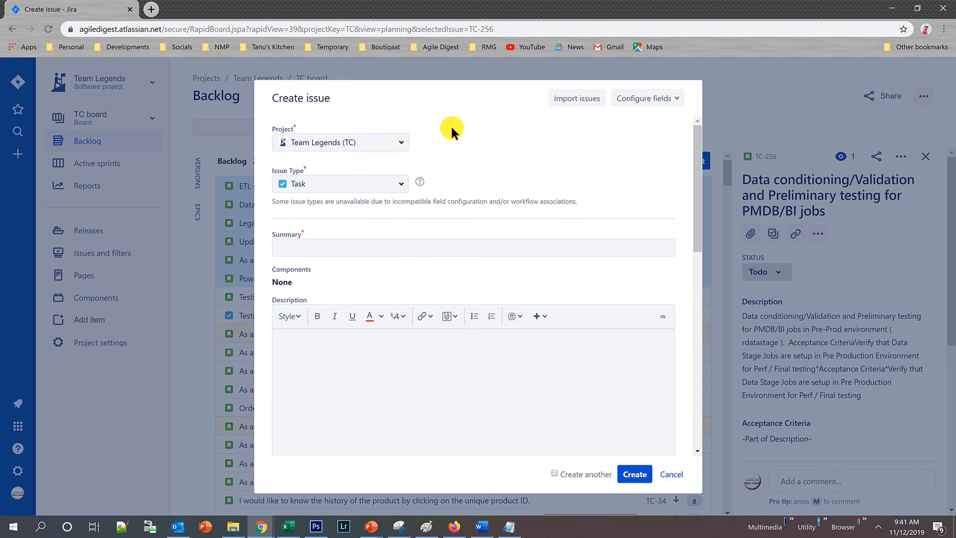
pyautogui.click(401, 191)
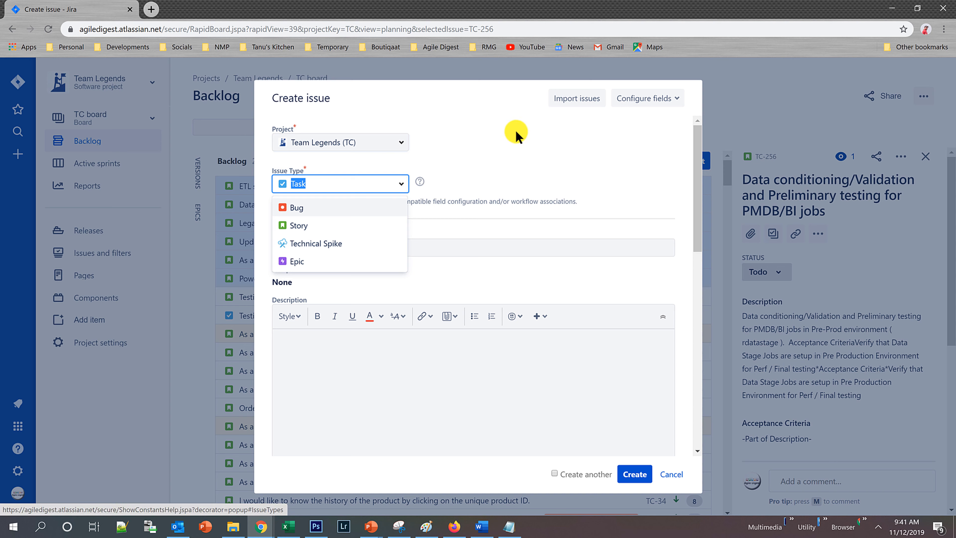
pyautogui.click(564, 148)
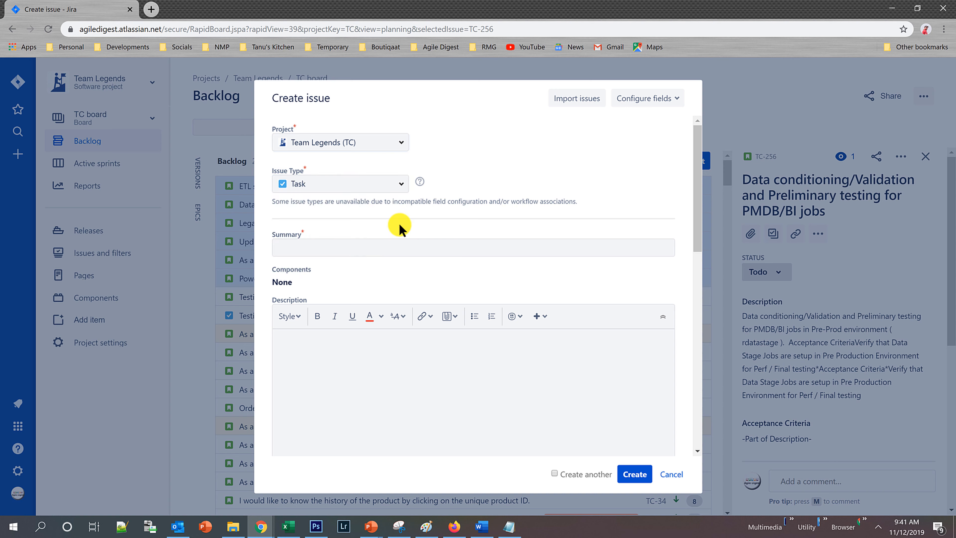
# Enter "Test Story Creating of Plus Sign" as the new issue's summary.
pyautogui.click(306, 252)
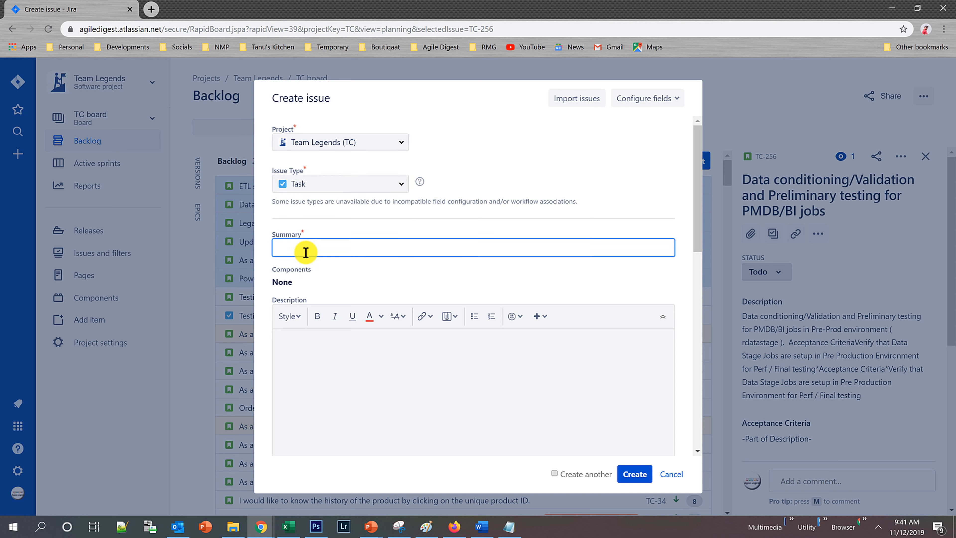
pyautogui.write('Test Story Creating of Plus Singn')
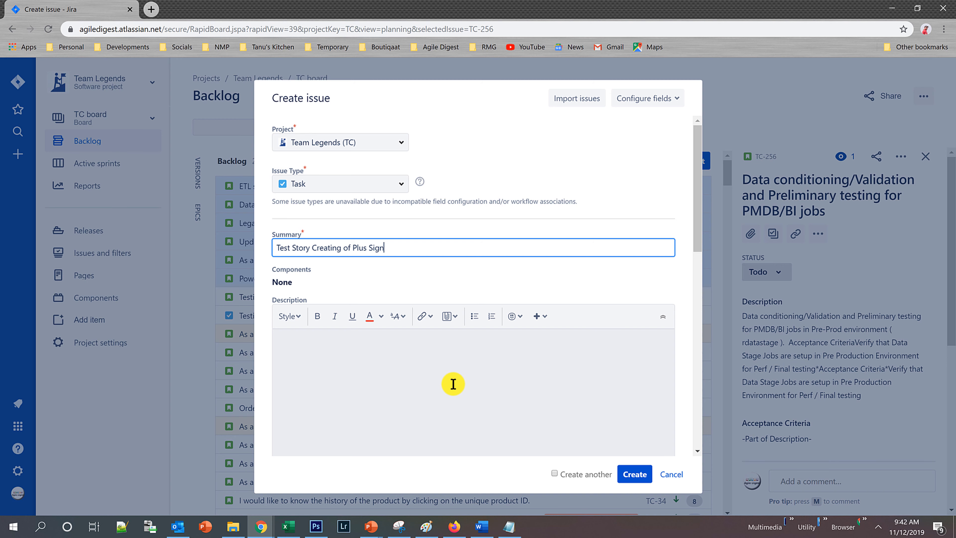
# Examine the form's other fields, from description, priority and labels to linked issues, assignee, epic link, sprint and time estimates.
pyautogui.click(453, 384)
pyautogui.scroll(-3, 546, 332)
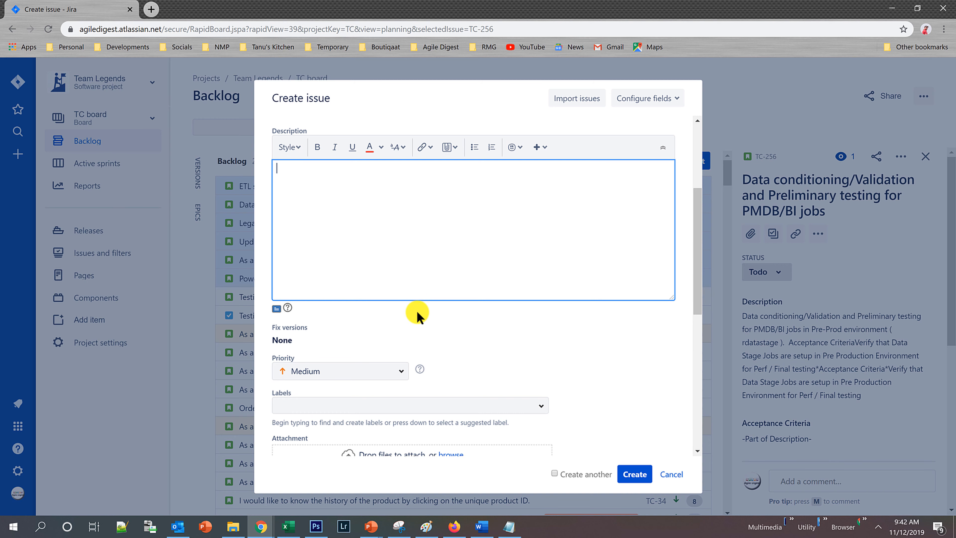
pyautogui.scroll(-2, 543, 259)
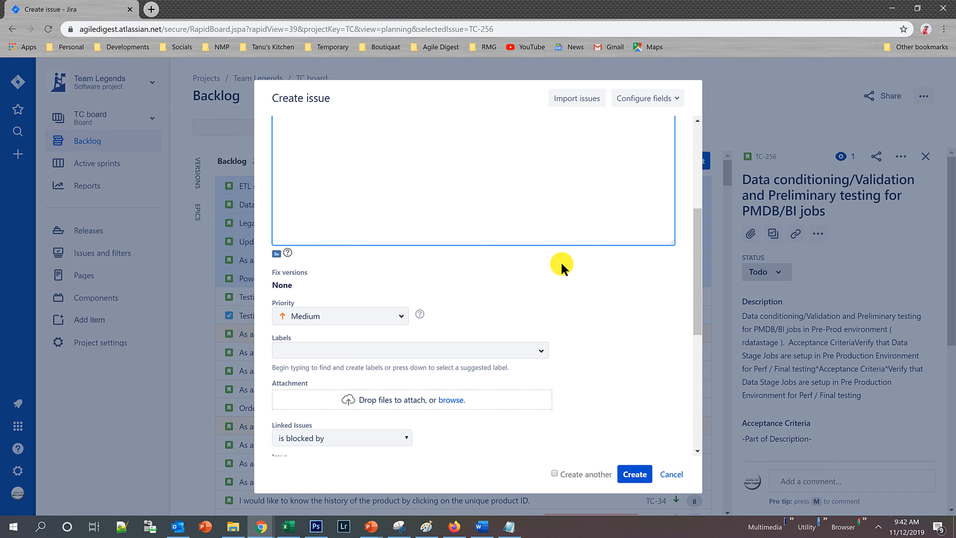
pyautogui.moveTo(696, 291); pyautogui.dragTo(692, 151)
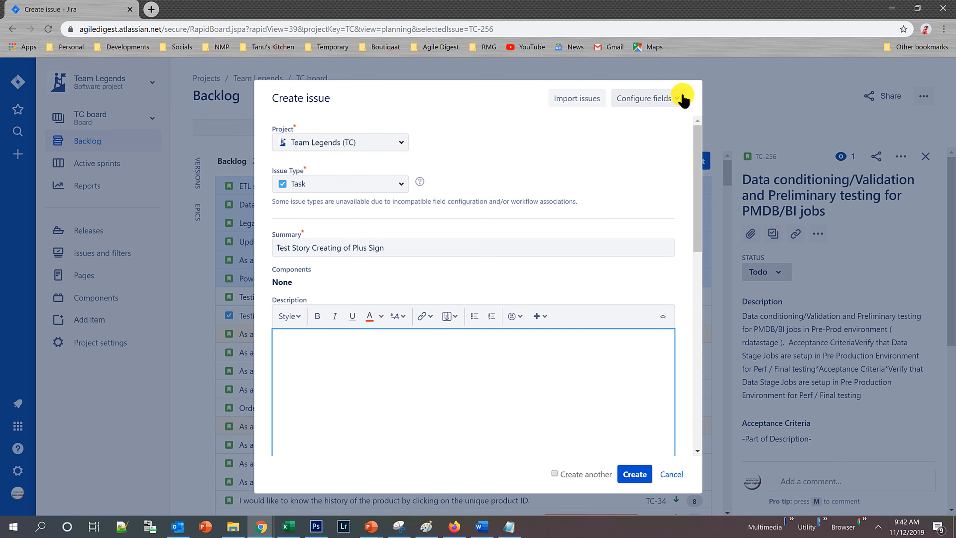
pyautogui.scroll(-6, 547, 313)
pyautogui.scroll(6, 535, 291)
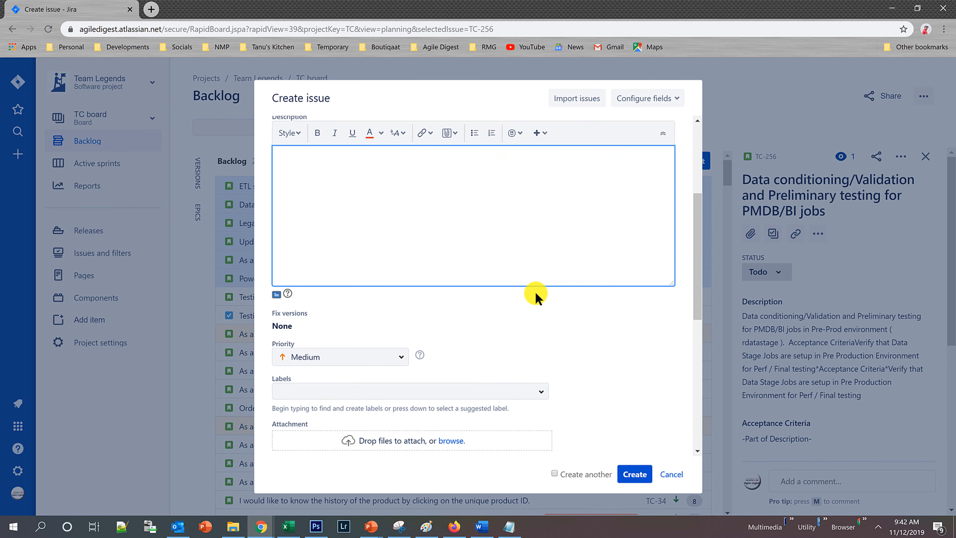
pyautogui.scroll(-5, 414, 371)
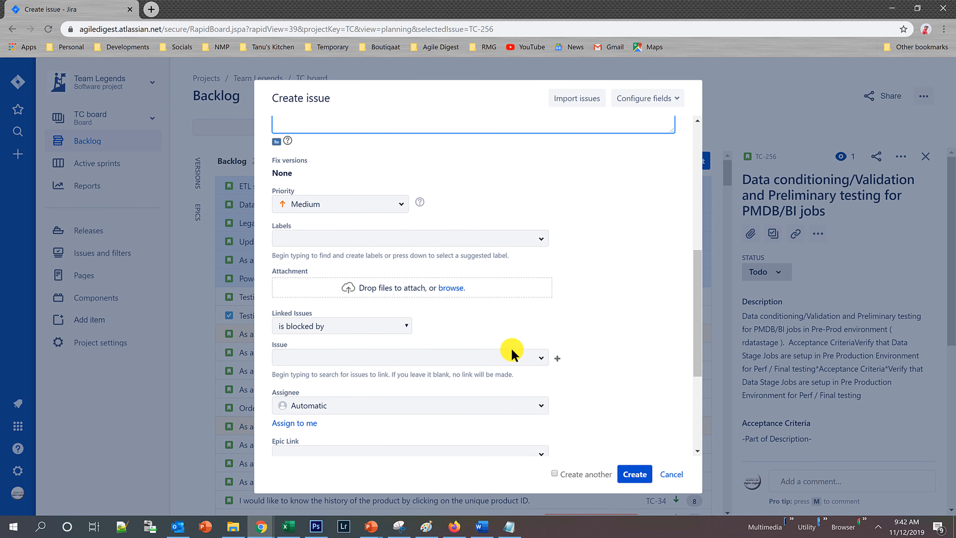
pyautogui.scroll(-3, 506, 348)
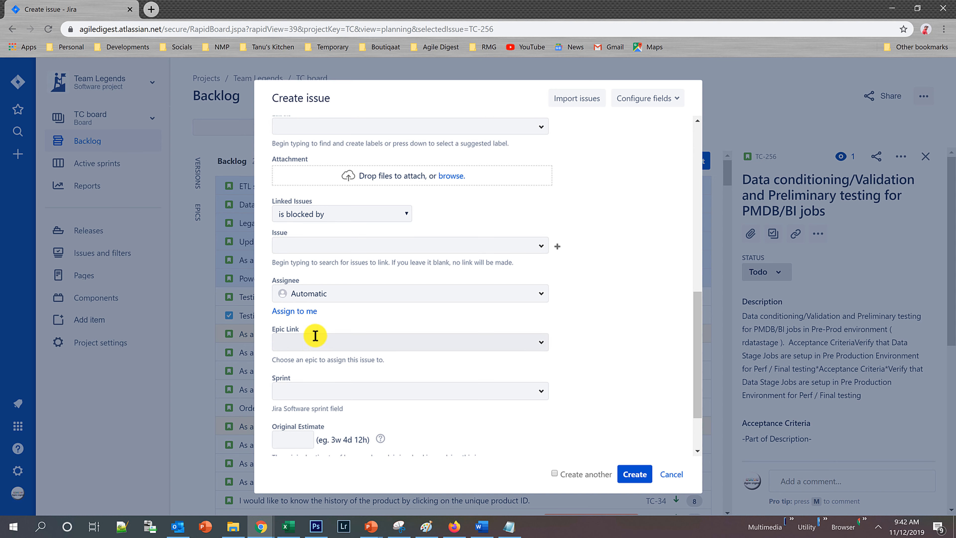
pyautogui.scroll(7, 487, 290)
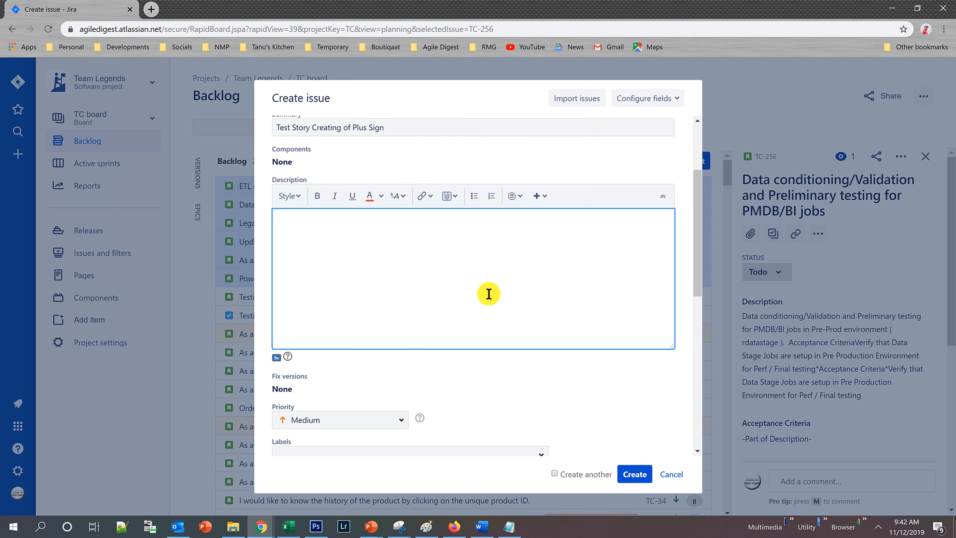
pyautogui.scroll(-3, 459, 312)
pyautogui.scroll(-10, 466, 335)
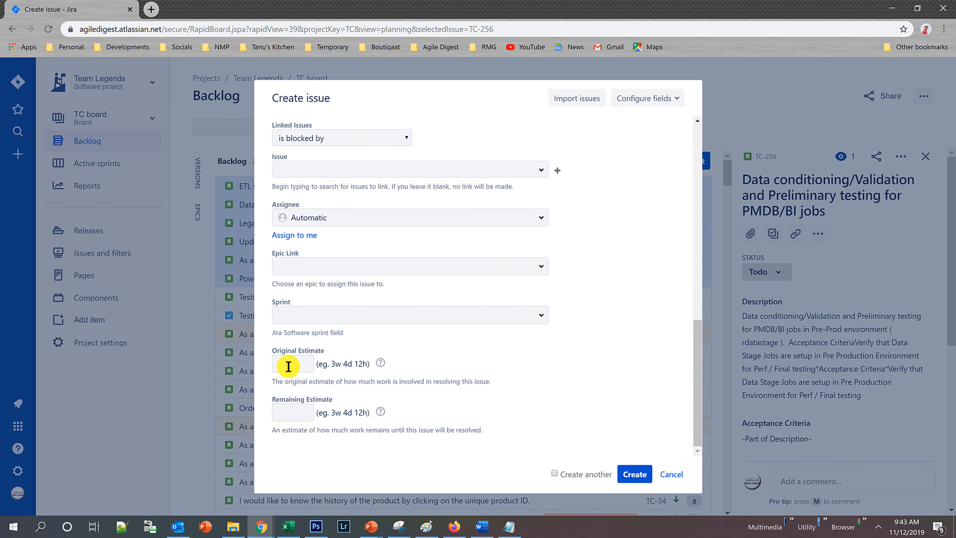
pyautogui.click(288, 363)
pyautogui.click(299, 410)
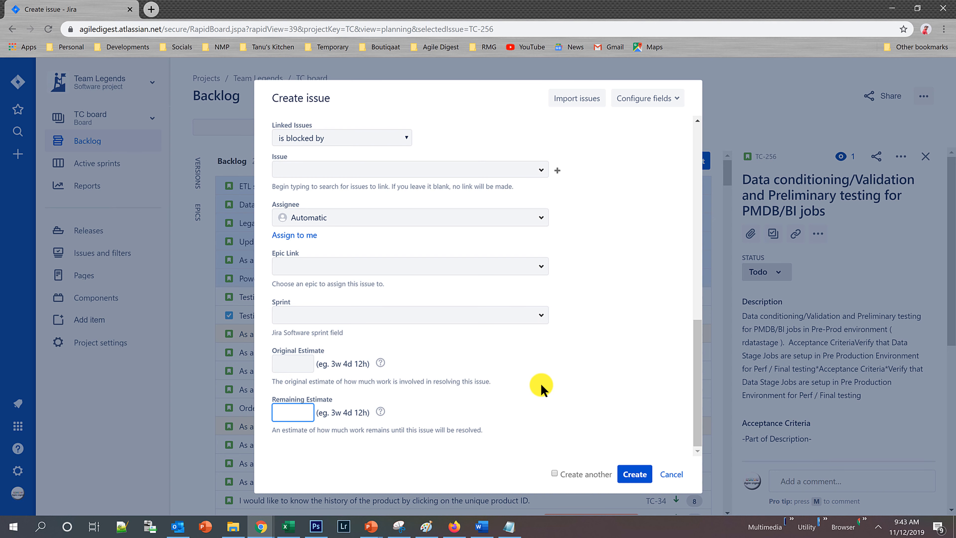
pyautogui.scroll(15, 544, 383)
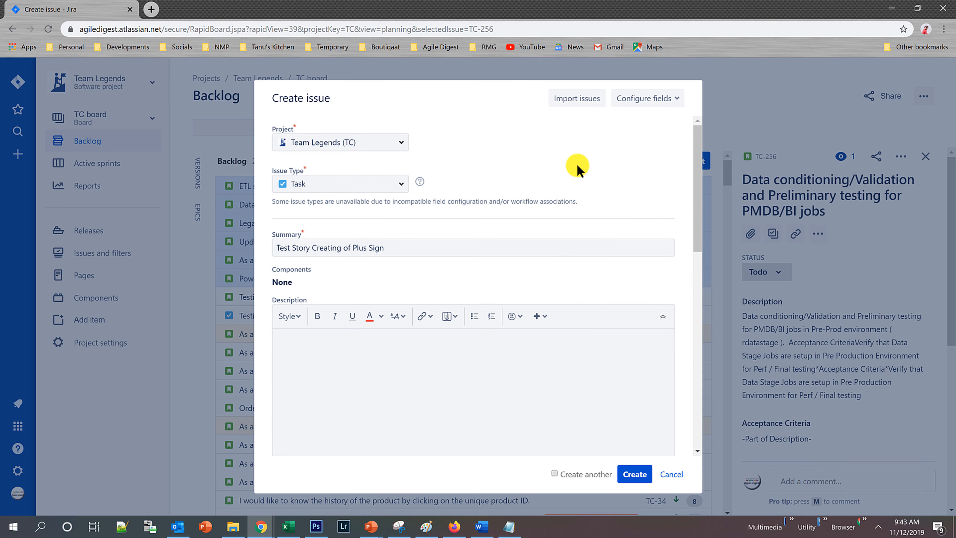
# Switch the issue form to show only the custom set of fields, and review which fields that set includes.
pyautogui.click(661, 97)
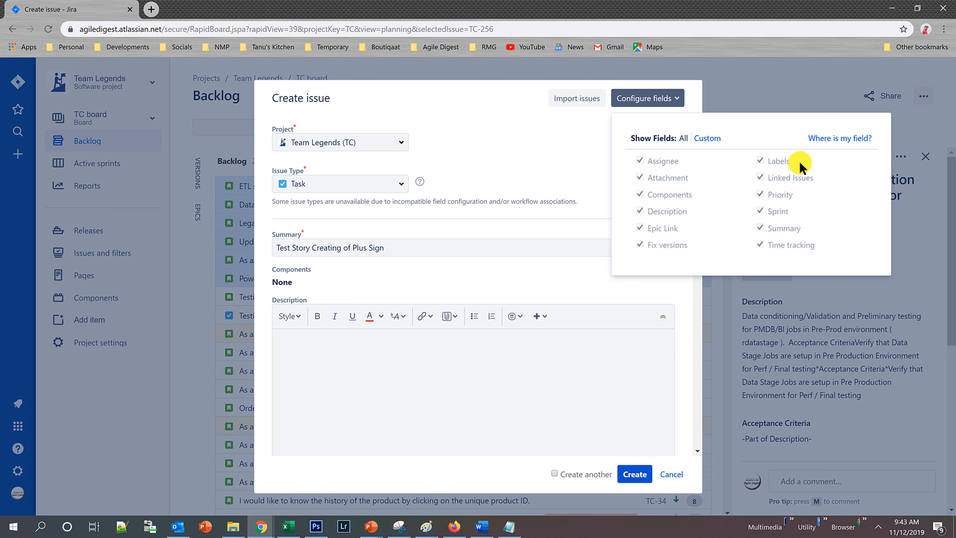
pyautogui.click(713, 140)
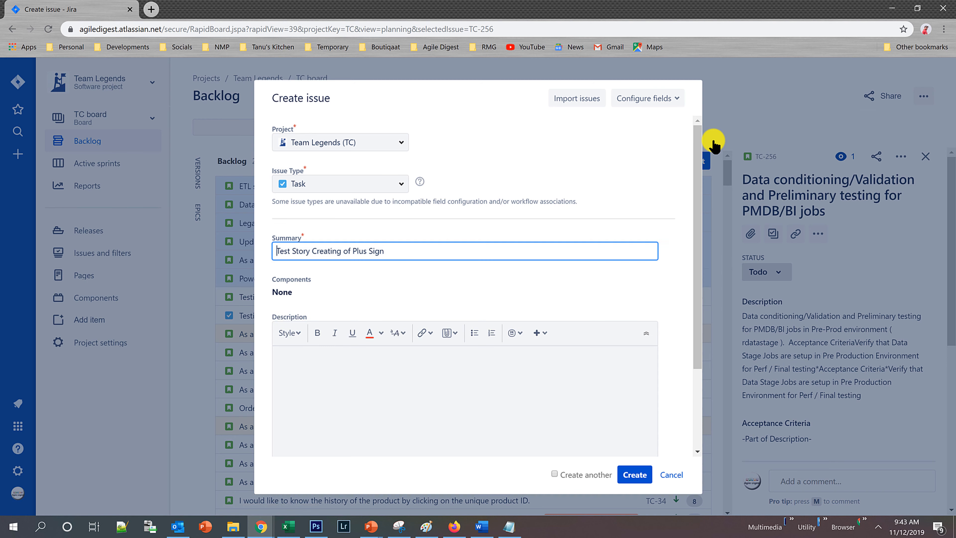
pyautogui.click(647, 98)
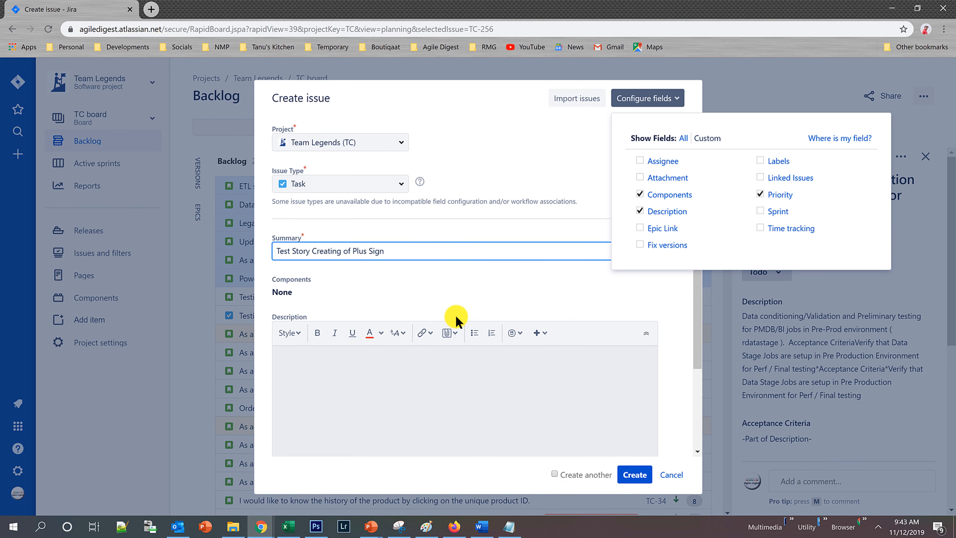
pyautogui.moveTo(695, 338); pyautogui.dragTo(718, 280)
pyautogui.click(552, 140)
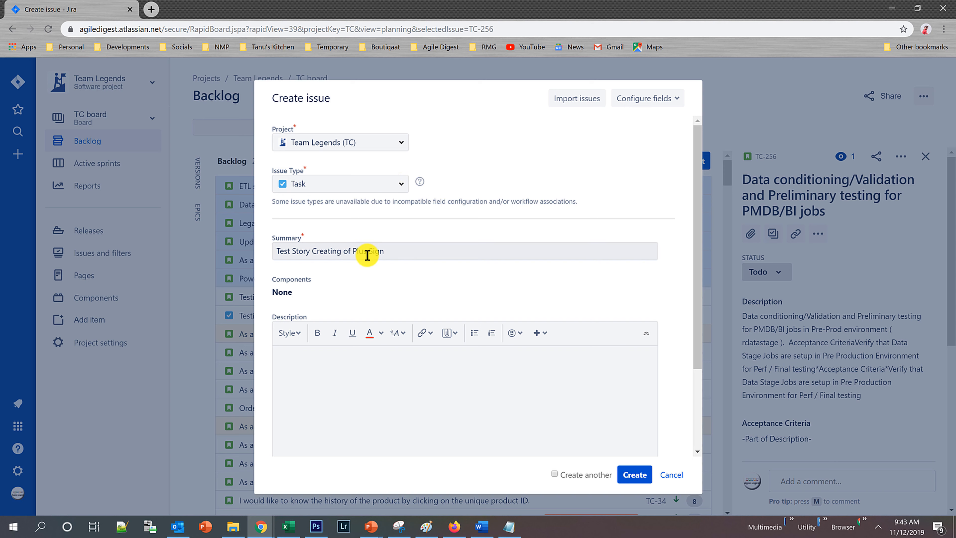
# Change the summary to "Test Task Creating from Plus Sign" and create the task with the option to create another issue enabled.
pyautogui.doubleClick(299, 251)
pyautogui.write('T')
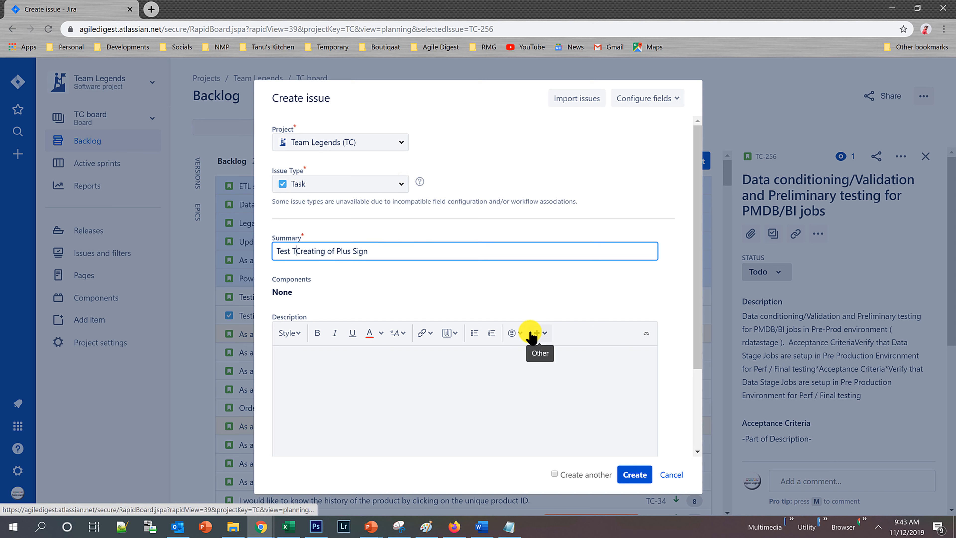
pyautogui.write('ask')
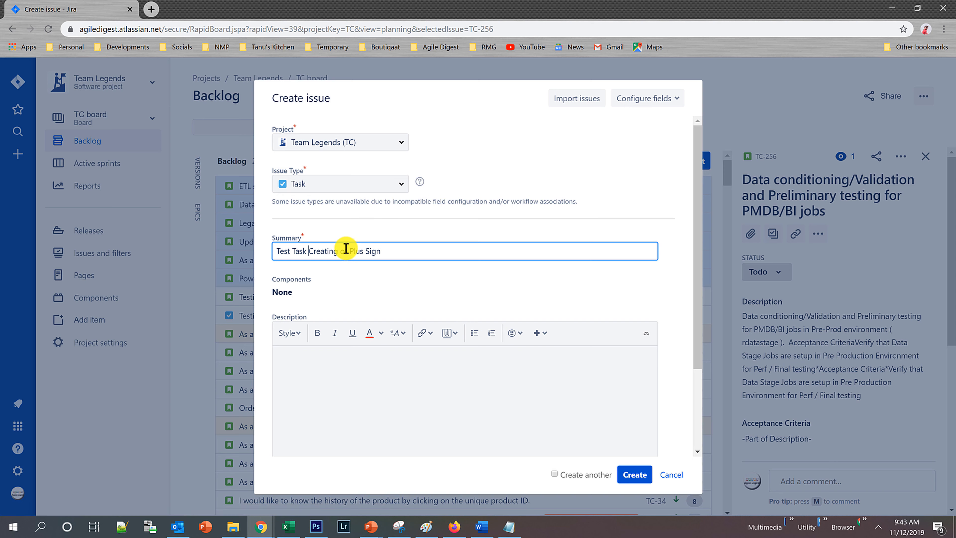
pyautogui.click(338, 251)
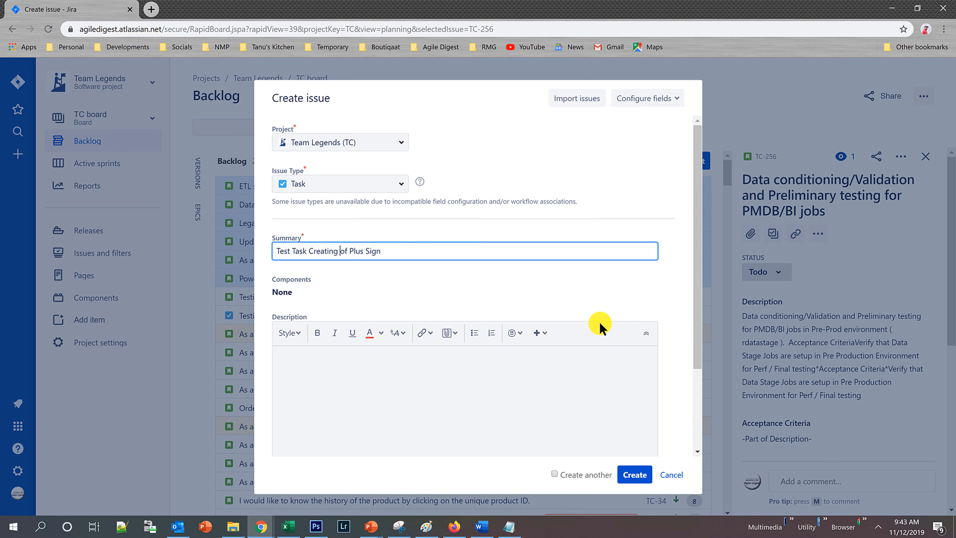
pyautogui.write('from')
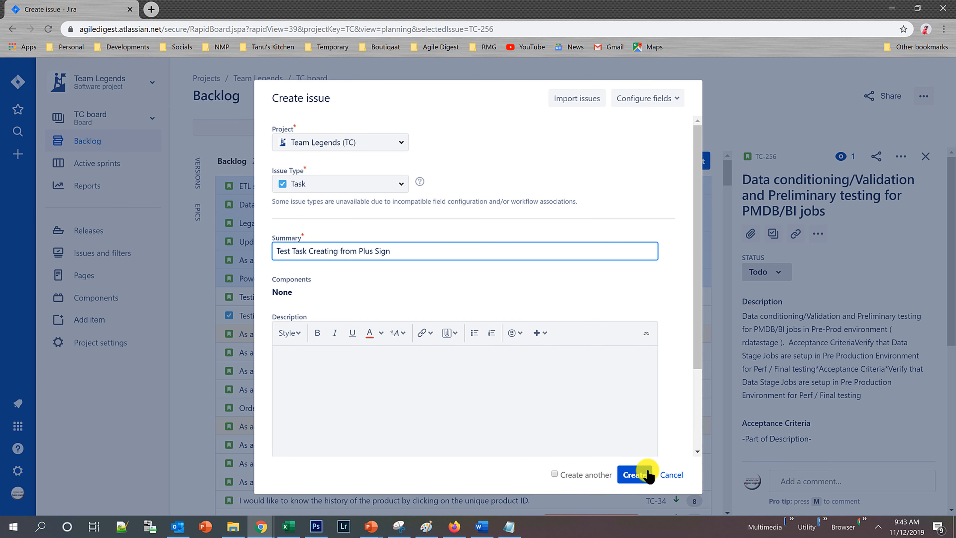
pyautogui.click(554, 473)
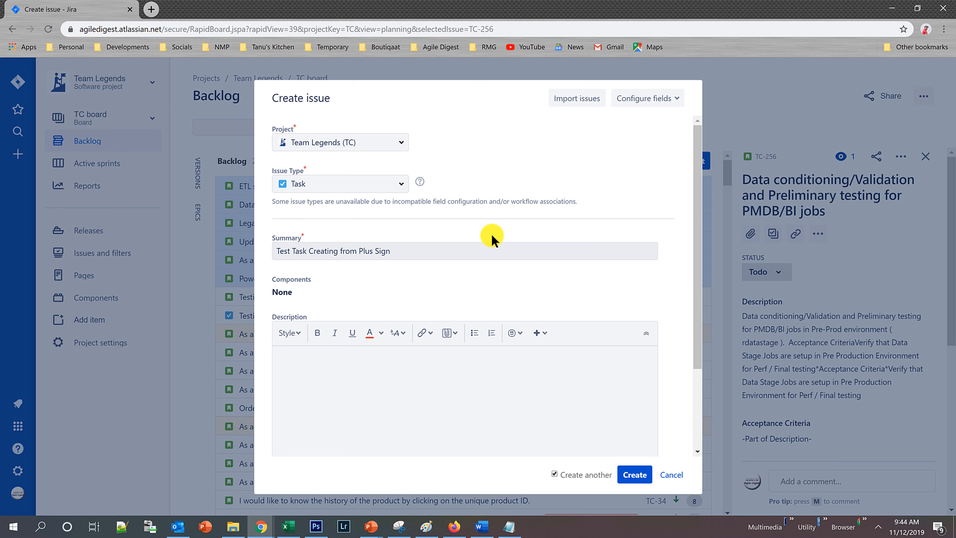
pyautogui.click(644, 477)
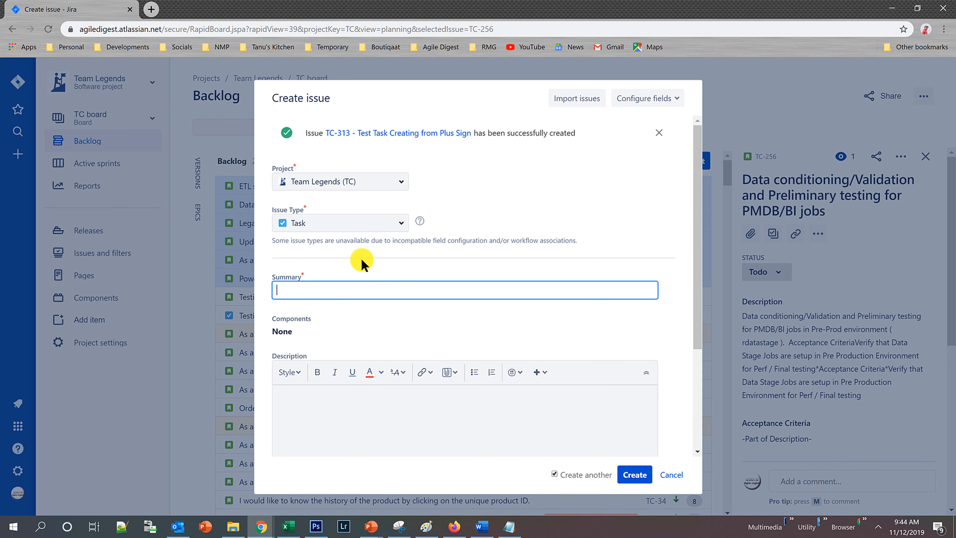
# Set the next issue's type to Epic and enter "Test Epic for Tutorial - Name" as its epic name.
pyautogui.click(400, 222)
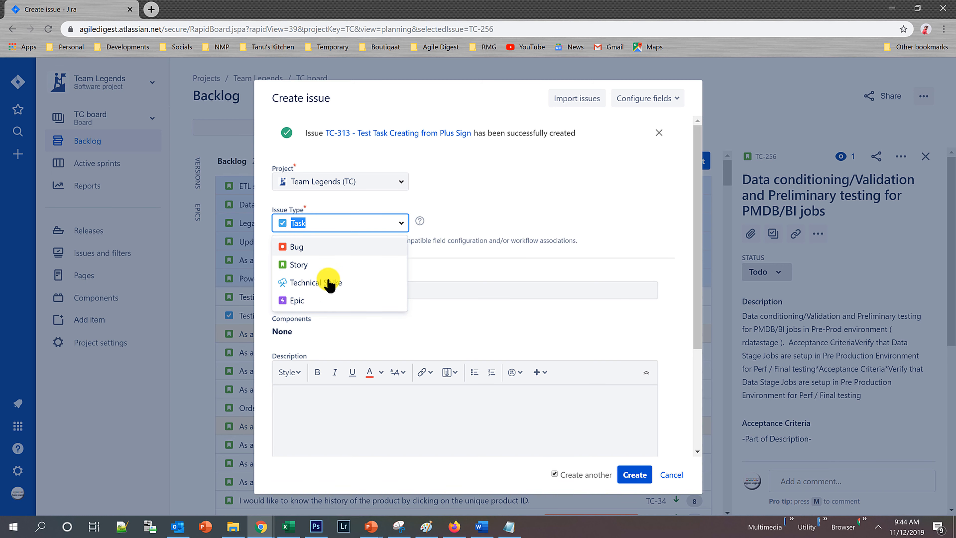
pyautogui.click(322, 302)
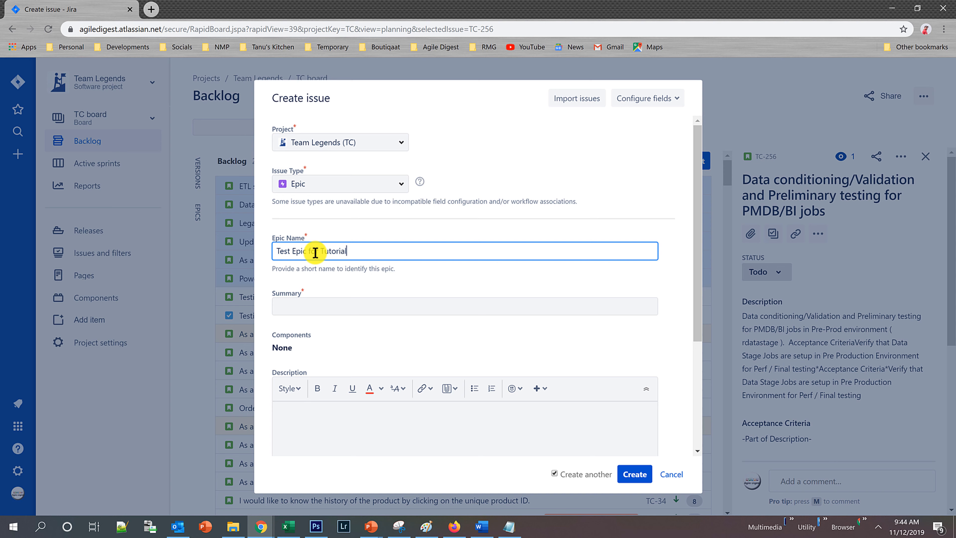
pyautogui.click(330, 302)
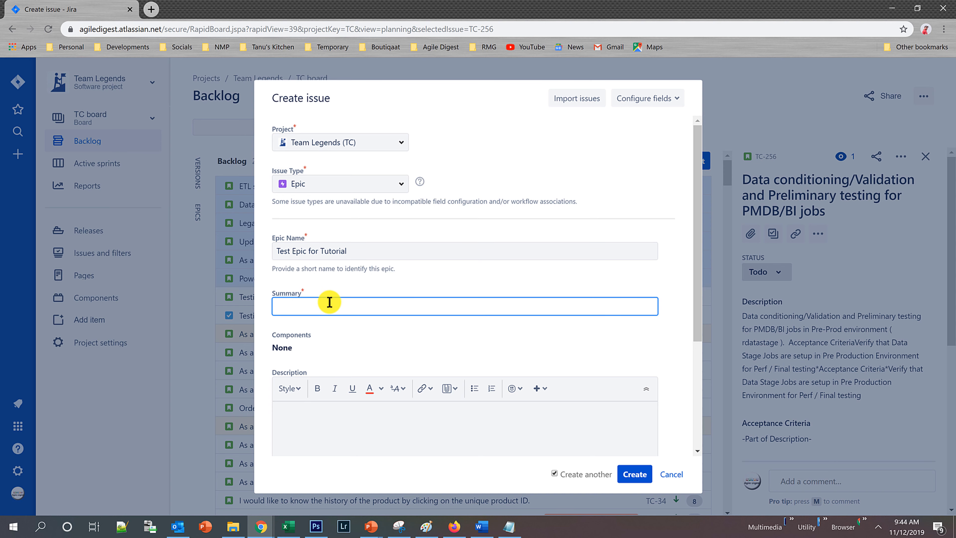
pyautogui.click(385, 251)
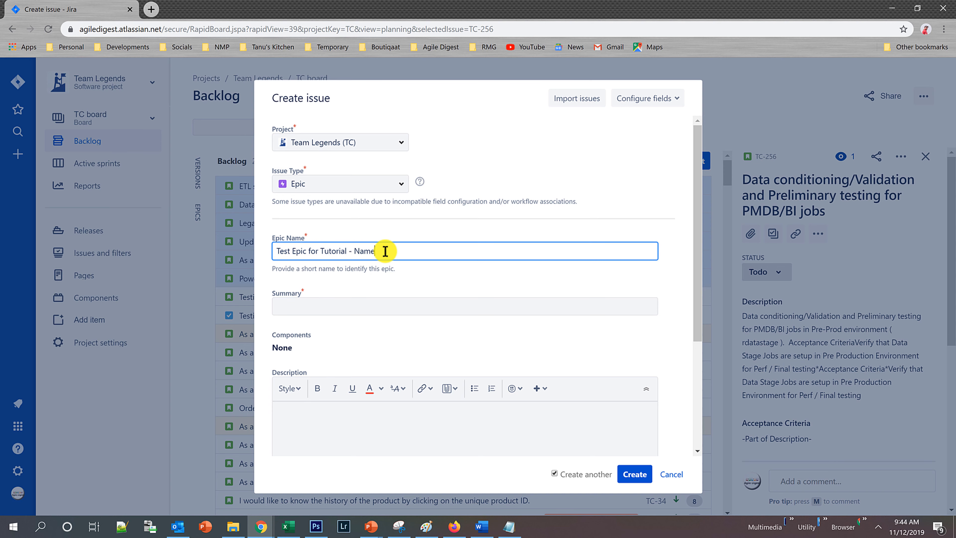
# Copy the epic name into the summary and change its ending so it reads "Test Epic for Tutorial - Summary".
pyautogui.hotkey('ctrl', 'a')
pyautogui.hotkey('ctrl', 'c')
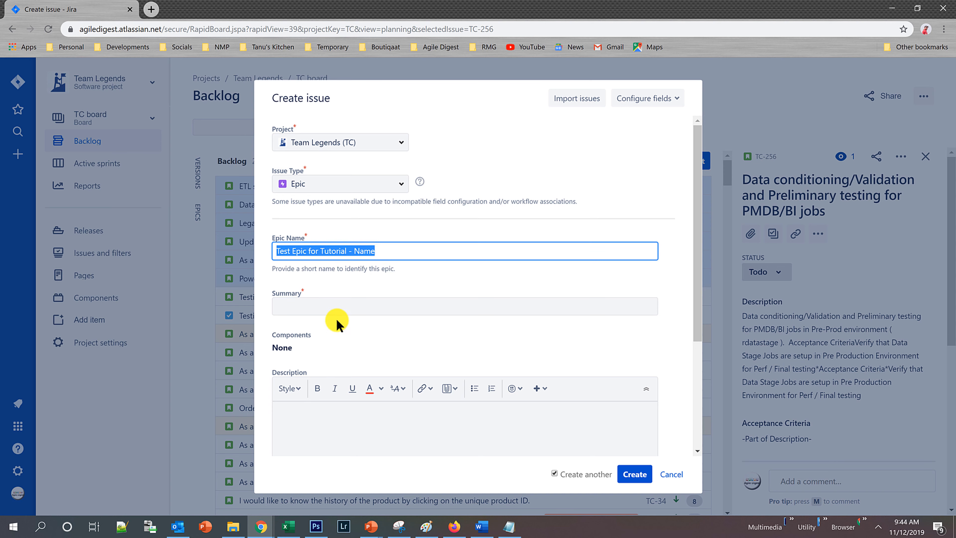
pyautogui.click(337, 305)
pyautogui.hotkey('ctrl', 'v')
pyautogui.doubleClick(370, 307)
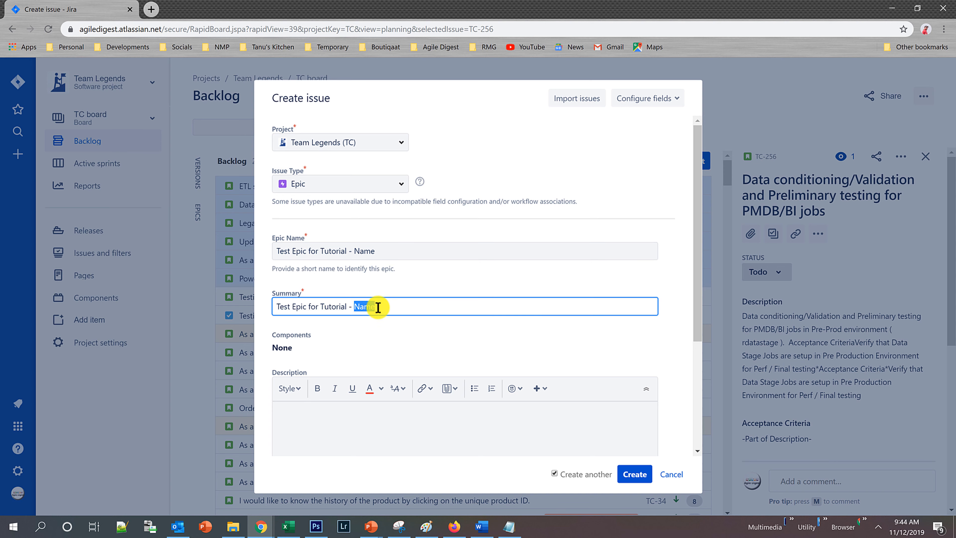
pyautogui.write('Summary')
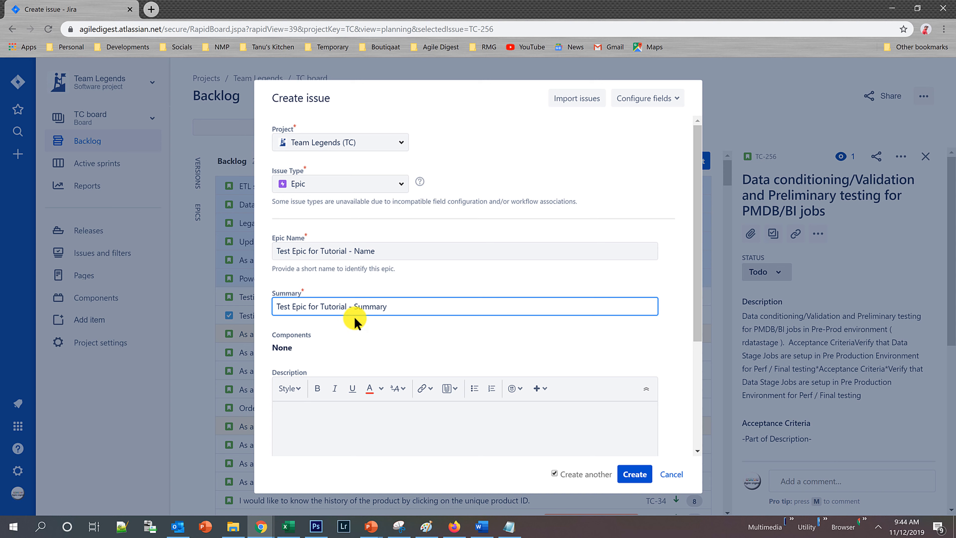
# Replace the epic's summary with "Test EPIC Summary" and its epic name with "Test EPIC Name".
pyautogui.moveTo(396, 306); pyautogui.dragTo(266, 309)
pyautogui.rightClick(266, 308)
pyautogui.click(415, 303)
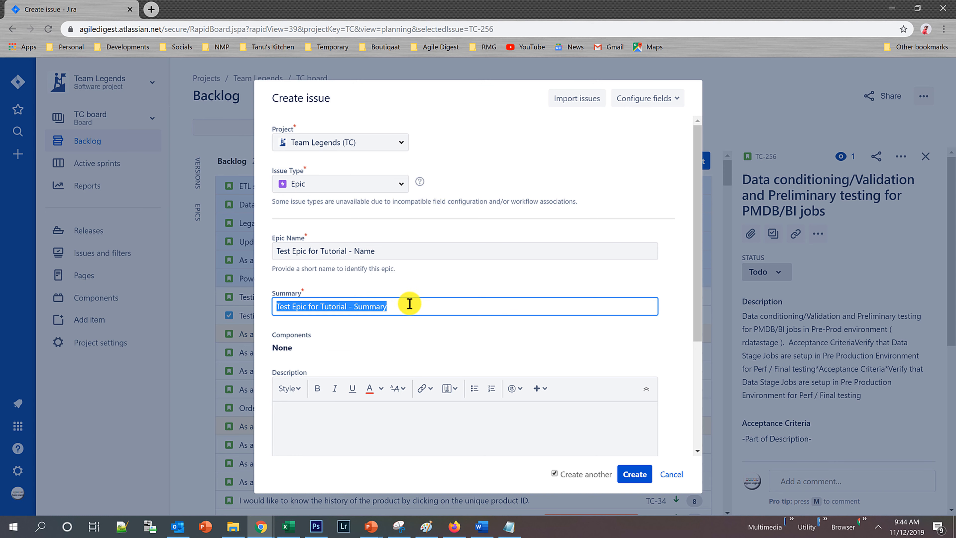
pyautogui.write('Test EPIC')
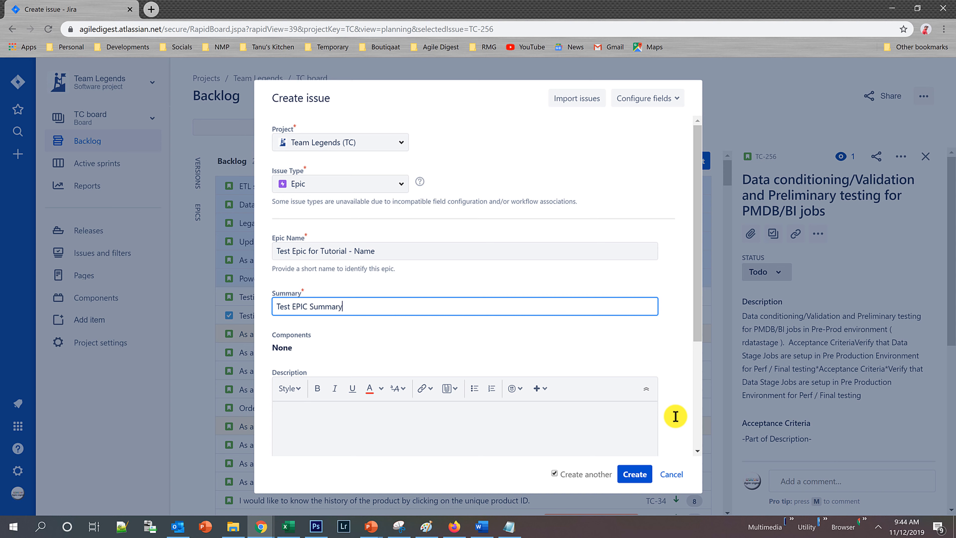
pyautogui.moveTo(394, 251); pyautogui.dragTo(242, 257)
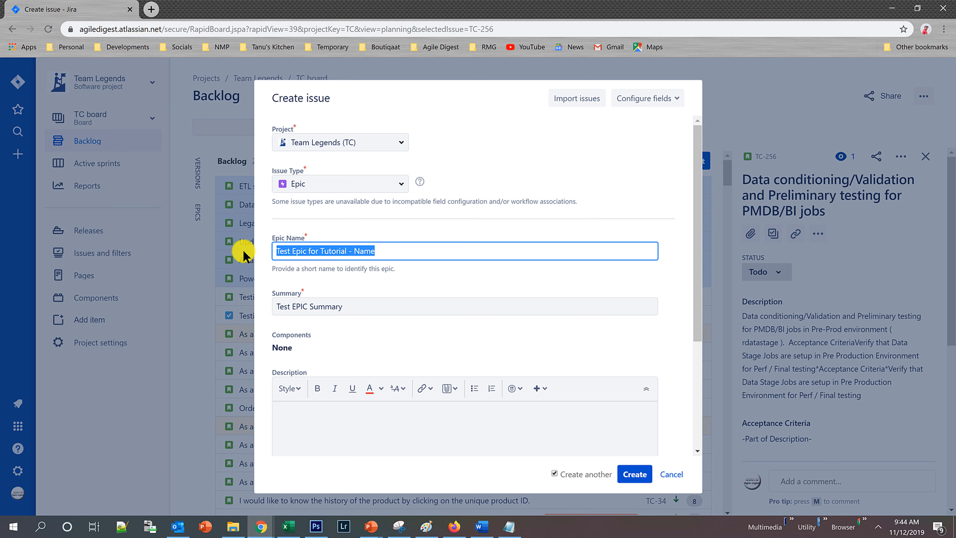
pyautogui.write('Test EPIC')
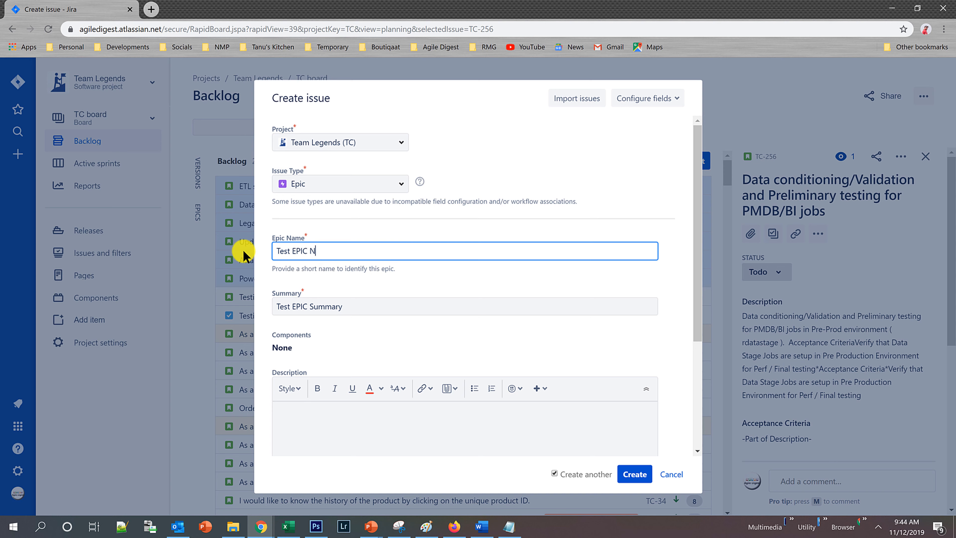
# Create the epic, turn off creating another issue, and close the form, discarding the leftover entry.
pyautogui.click(642, 476)
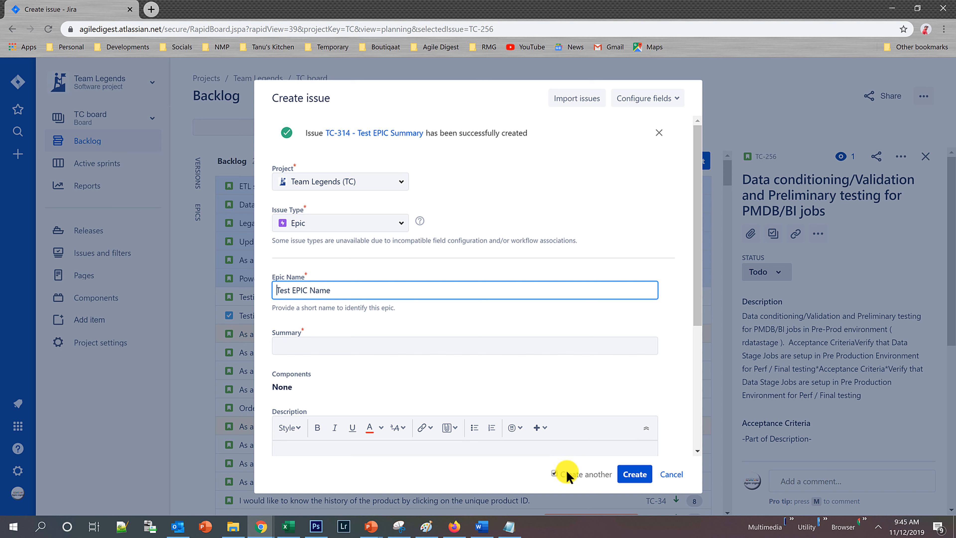
pyautogui.click(554, 474)
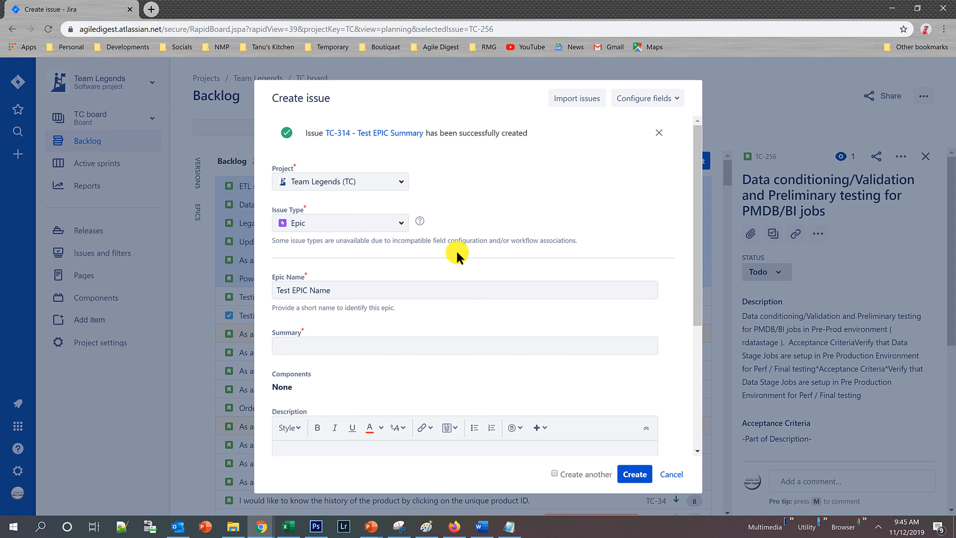
pyautogui.click(667, 475)
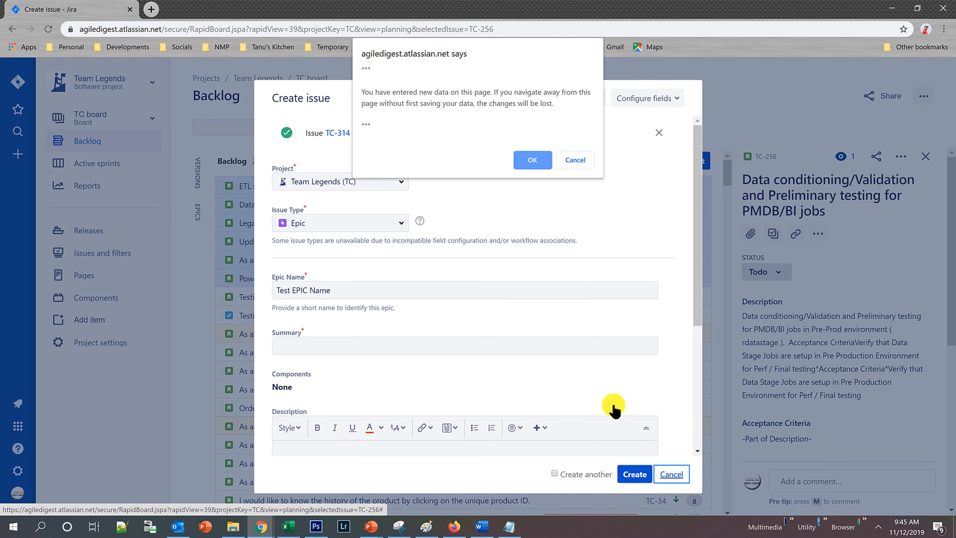
pyautogui.click(527, 161)
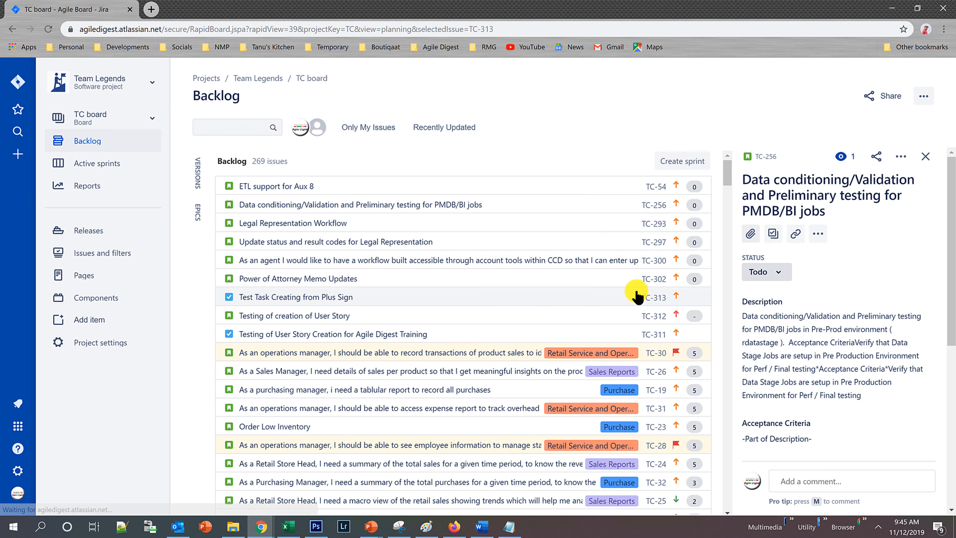
# Search the backlog page for "test" and look through the issue list for the newly created task and epic.
pyautogui.moveTo(725, 170); pyautogui.dragTo(738, 144)
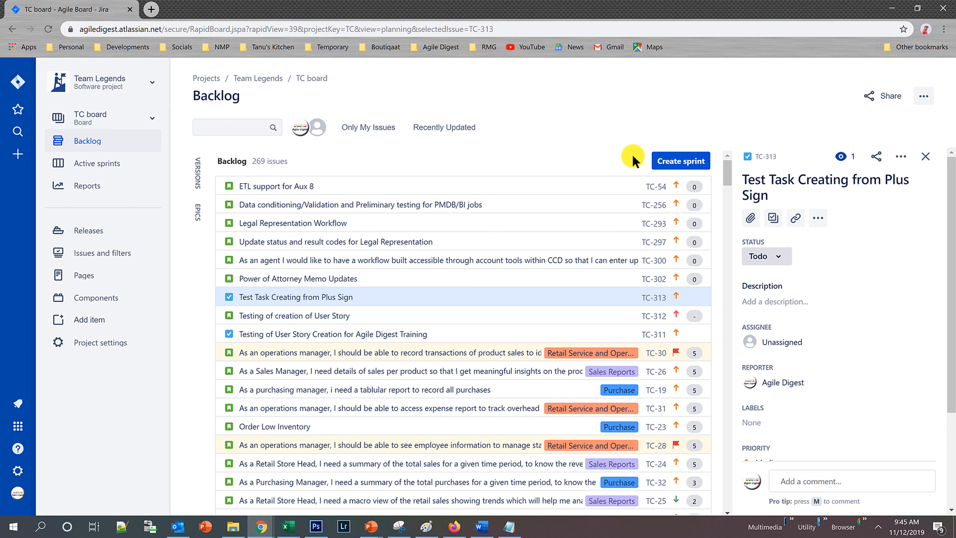
pyautogui.hotkey('ctrl', 'f')
pyautogui.write('test')
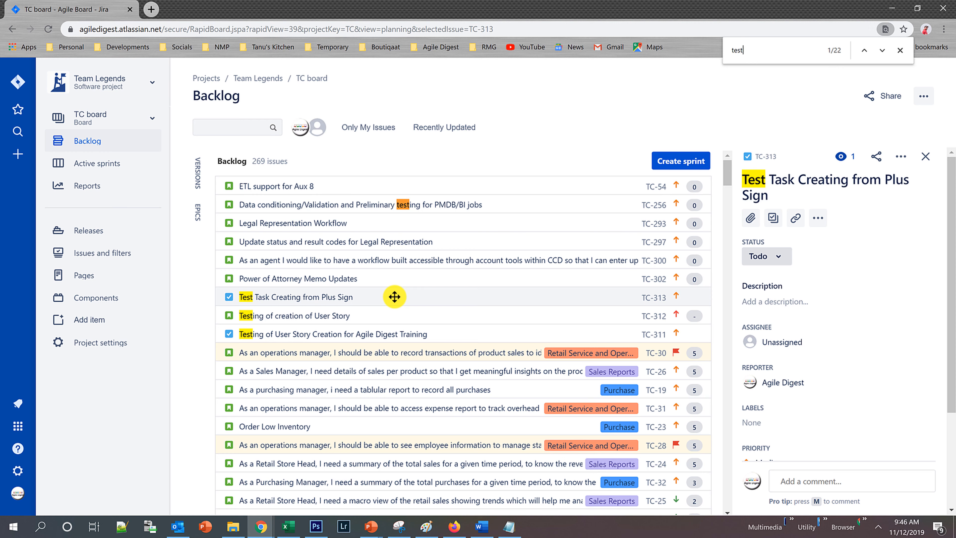
pyautogui.scroll(-15, 394, 297)
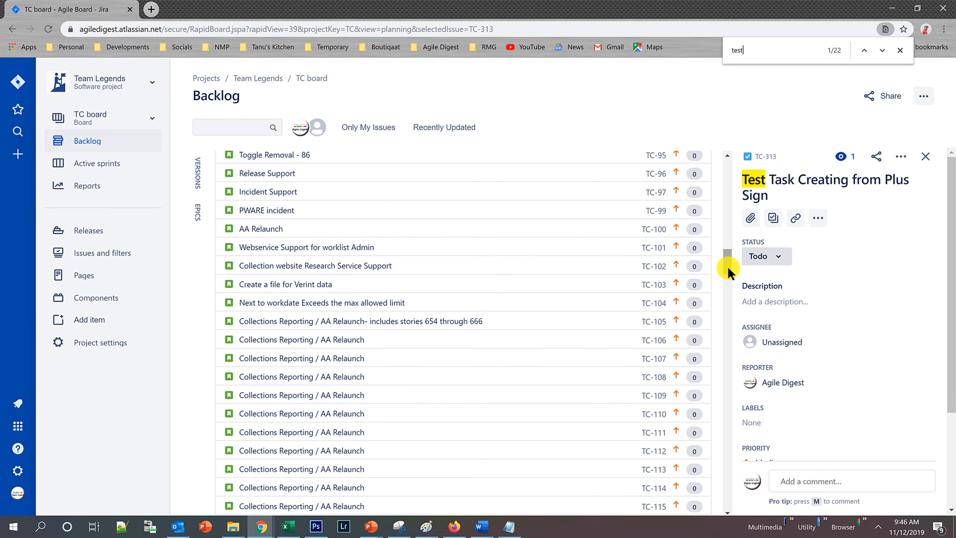
pyautogui.moveTo(730, 270); pyautogui.dragTo(721, 140)
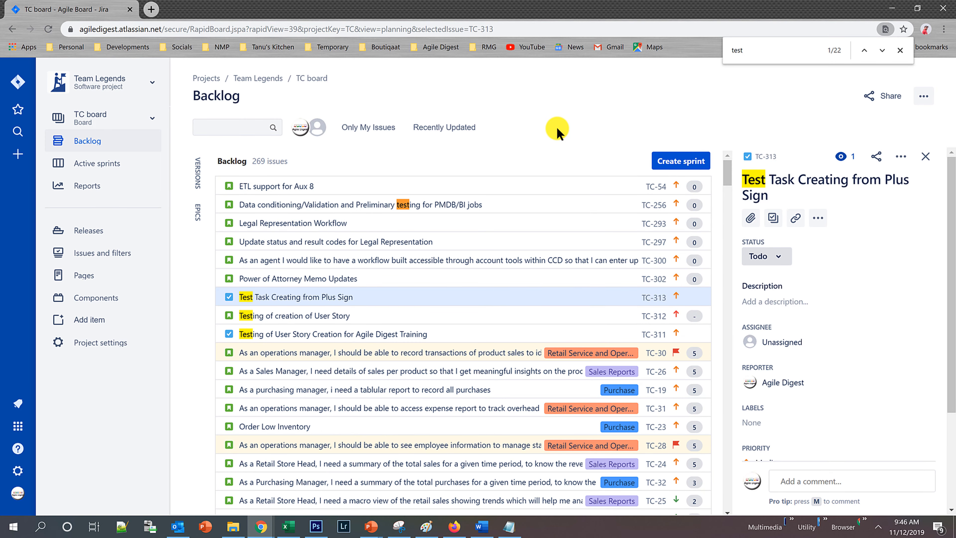
pyautogui.moveTo(728, 158)
pyautogui.mouseDown()
pyautogui.moveTo(739, 333)
pyautogui.moveTo(715, 518)
pyautogui.moveTo(724, 142)
pyautogui.mouseUp()
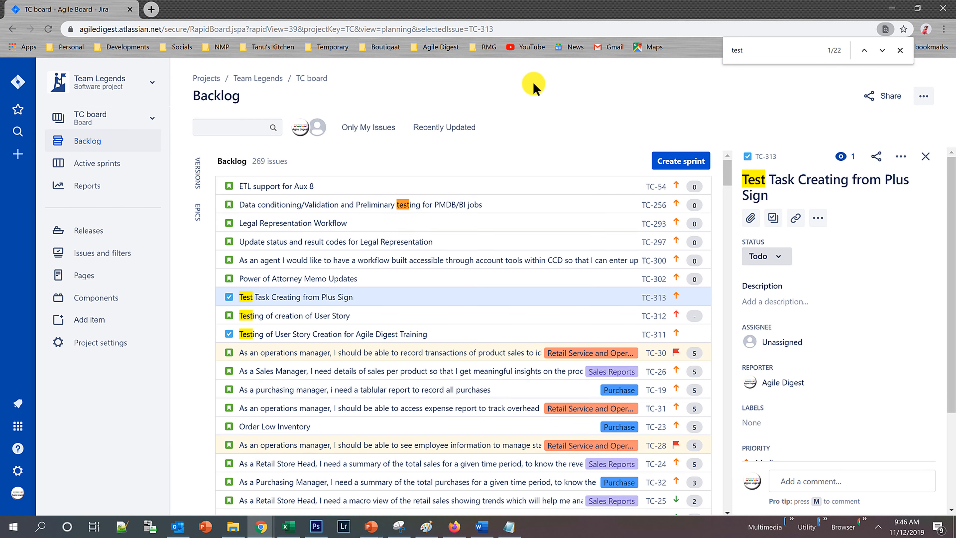
pyautogui.scroll(-5, 529, 301)
pyautogui.scroll(5, 531, 277)
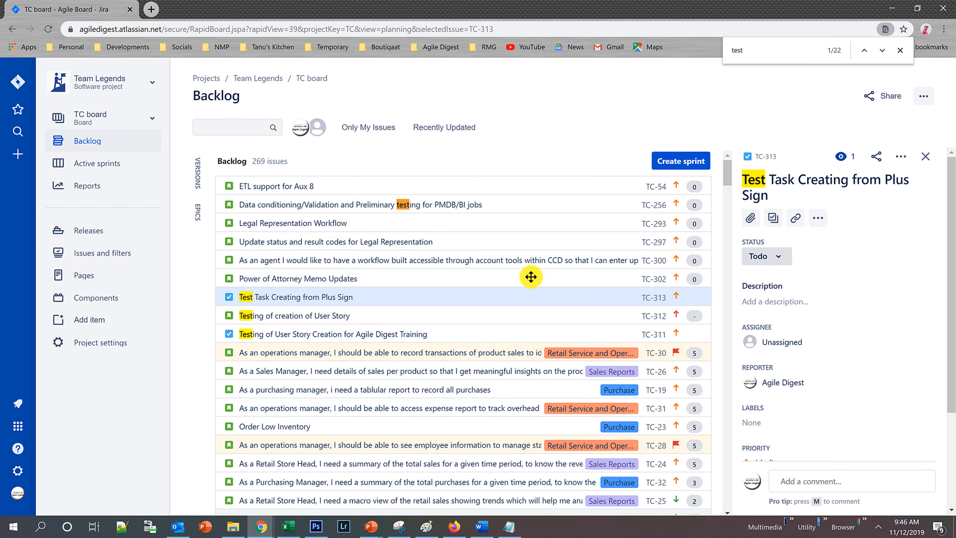
# Show the project's epics and filter the backlog by Test EPIC Name, all issues, Retail Inventory Management, Sales Reports and Purchase in turn.
pyautogui.click(198, 214)
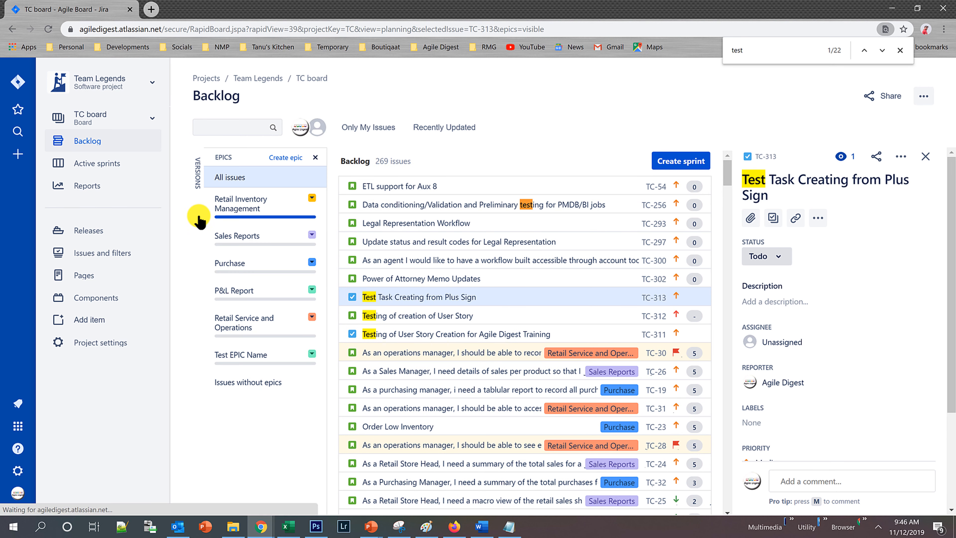
pyautogui.click(236, 358)
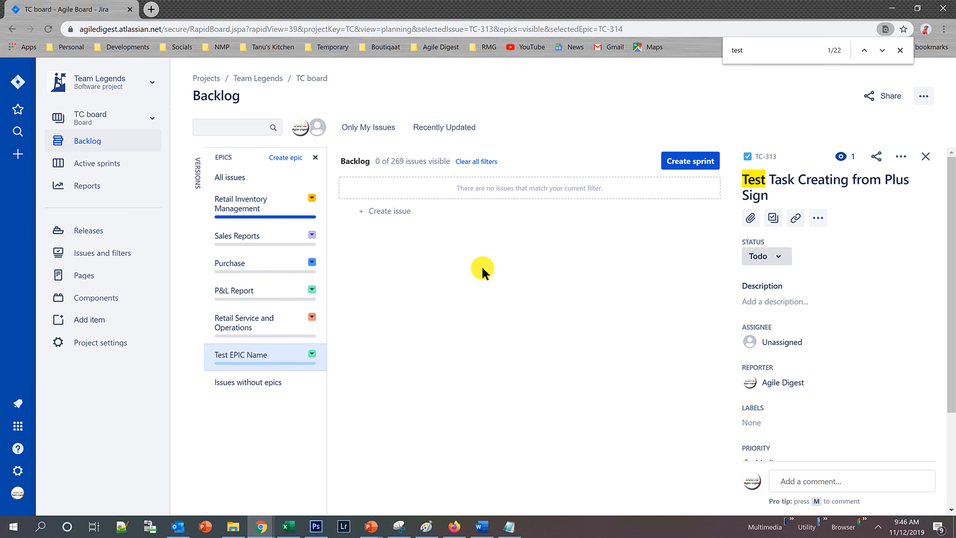
pyautogui.click(235, 185)
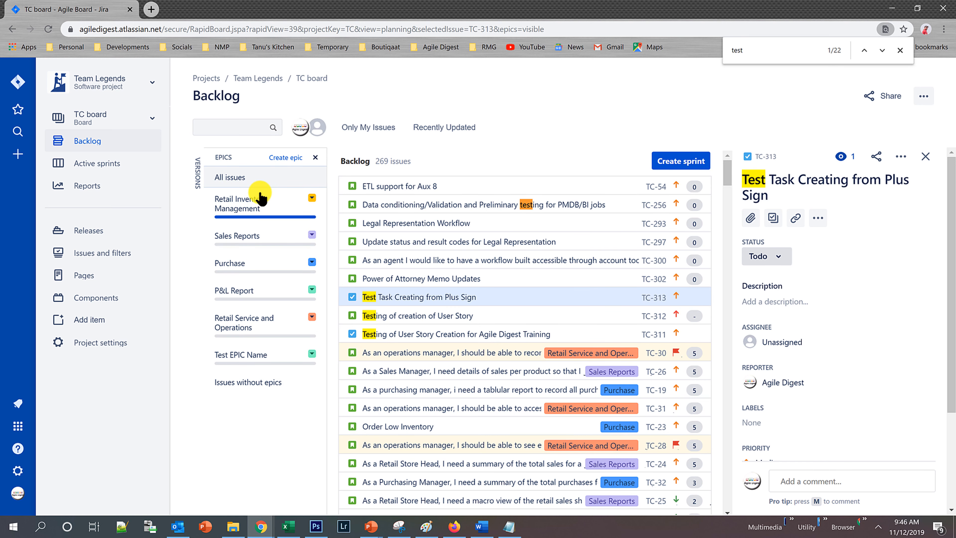
pyautogui.click(255, 204)
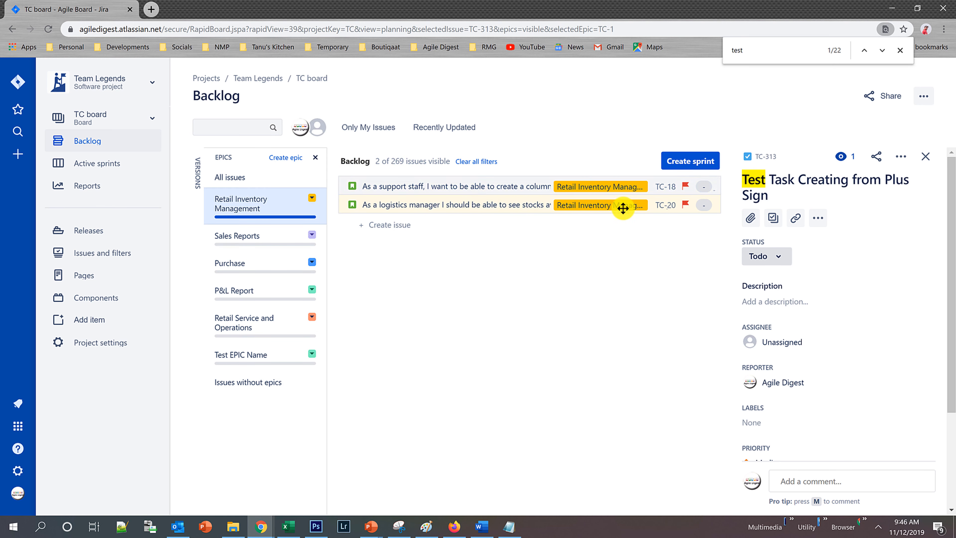
pyautogui.click(262, 236)
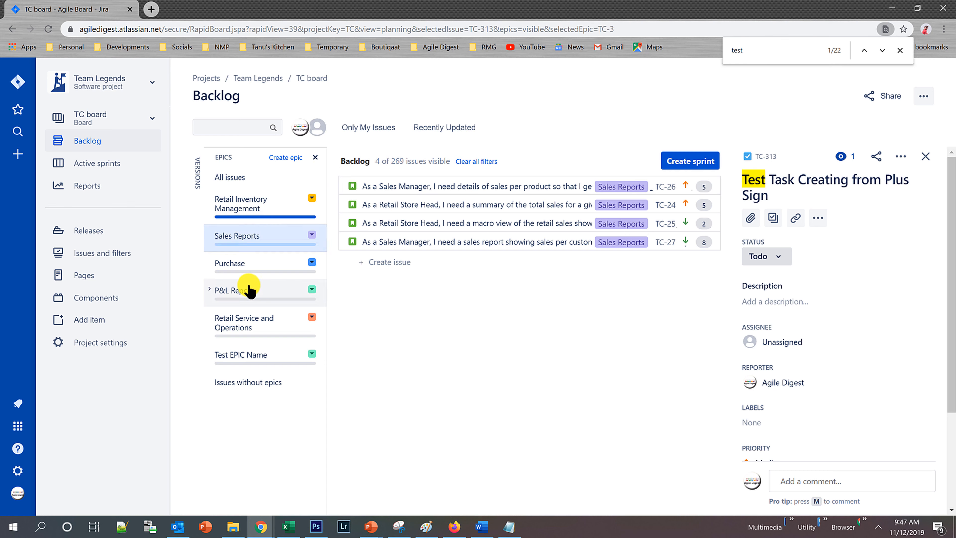
pyautogui.click(248, 265)
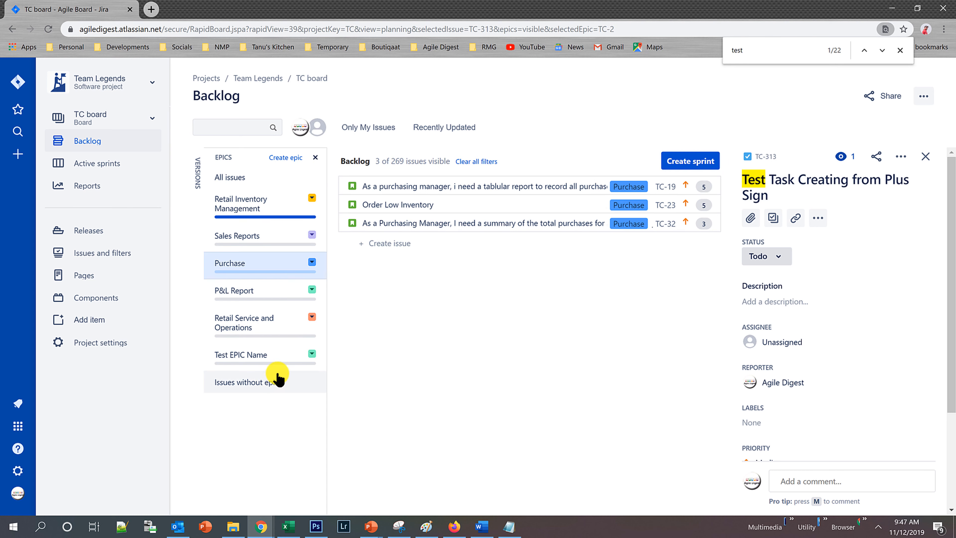
# Change the color of the Test EPIC Name epic to light red.
pyautogui.click(312, 355)
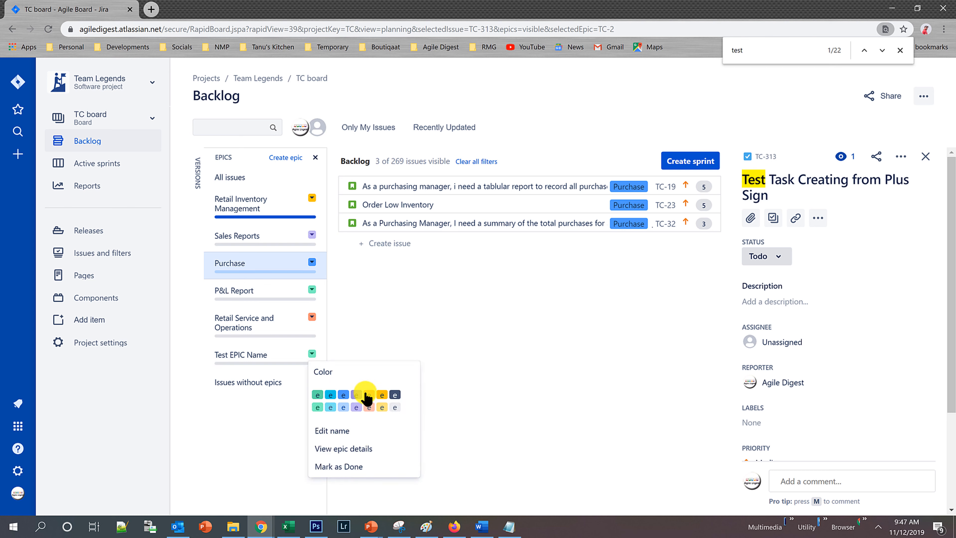
pyautogui.click(345, 412)
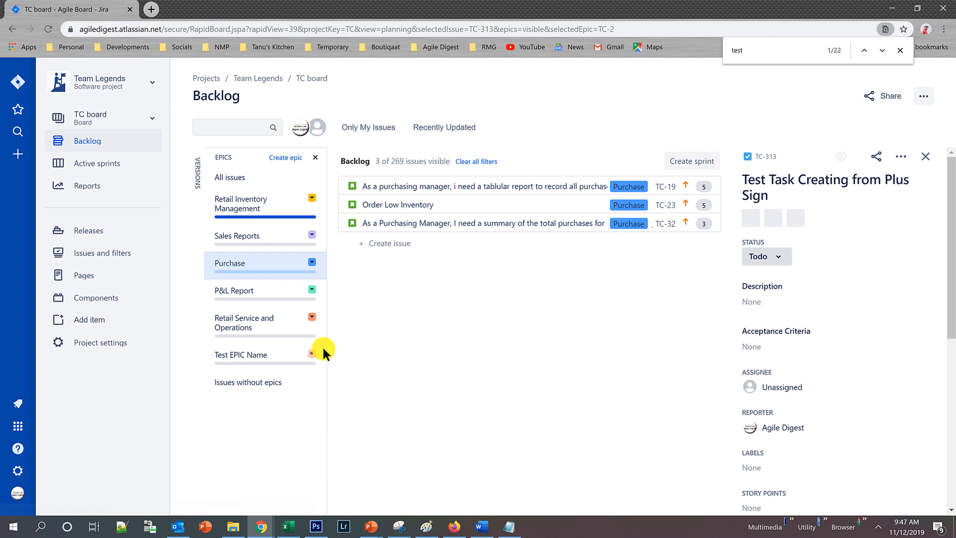
# Filter the backlog by Test EPIC Name, return to all issues, and look through the list.
pyautogui.click(252, 356)
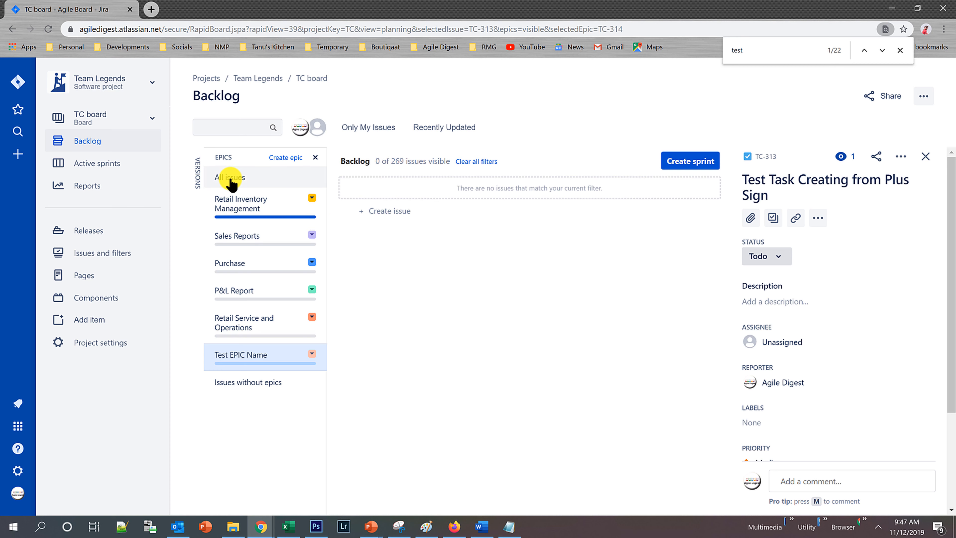
pyautogui.click(239, 184)
pyautogui.scroll(-3, 516, 320)
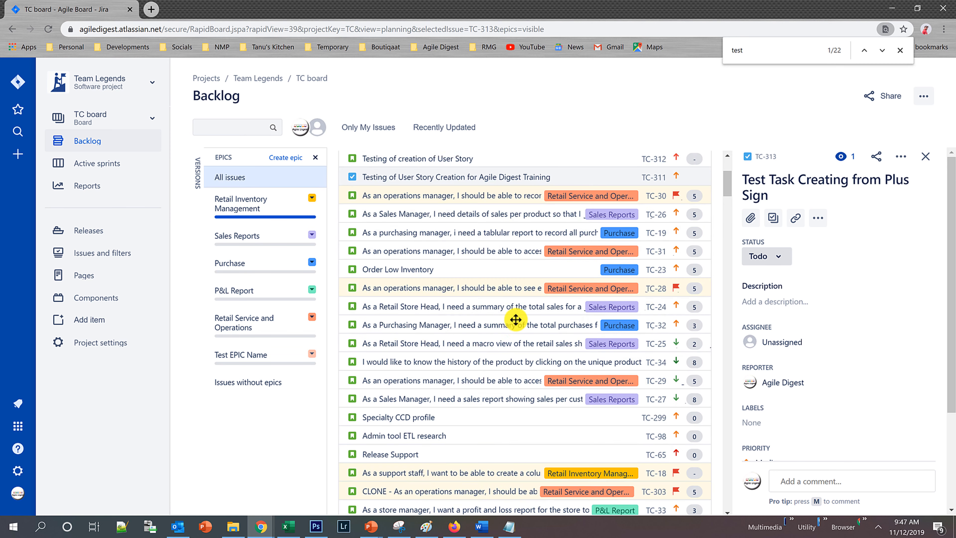
pyautogui.scroll(3, 516, 320)
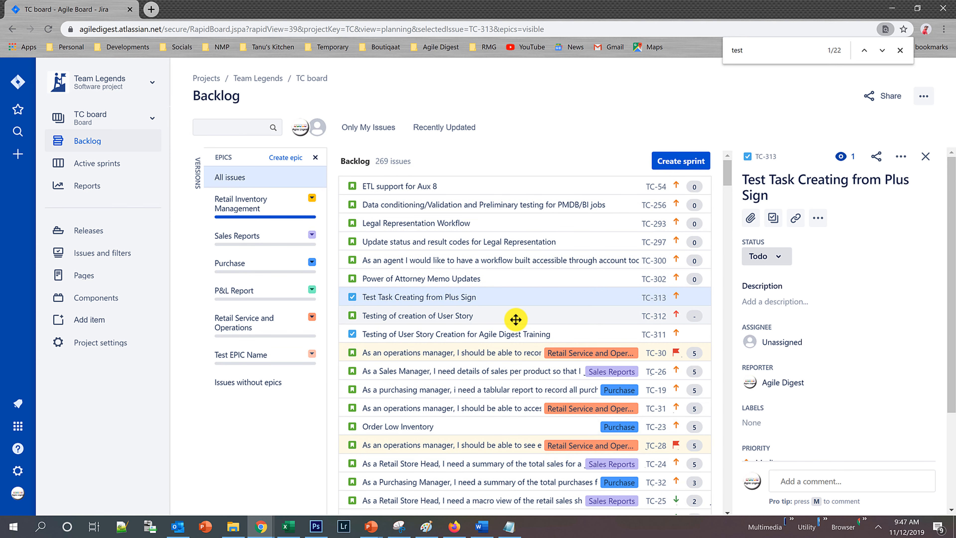
# Try to select the backlog issues from ETL support for Aux 8 through Testing of User Story Creation and move them into Test EPIC Name.
pyautogui.click(497, 335)
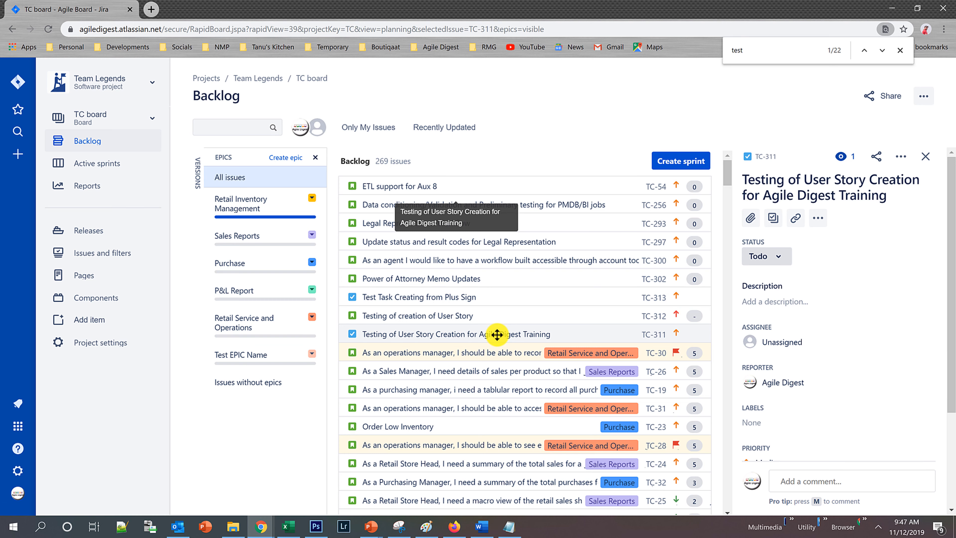
pyautogui.keyDown('shift'); pyautogui.click(478, 187); pyautogui.keyUp('shift')
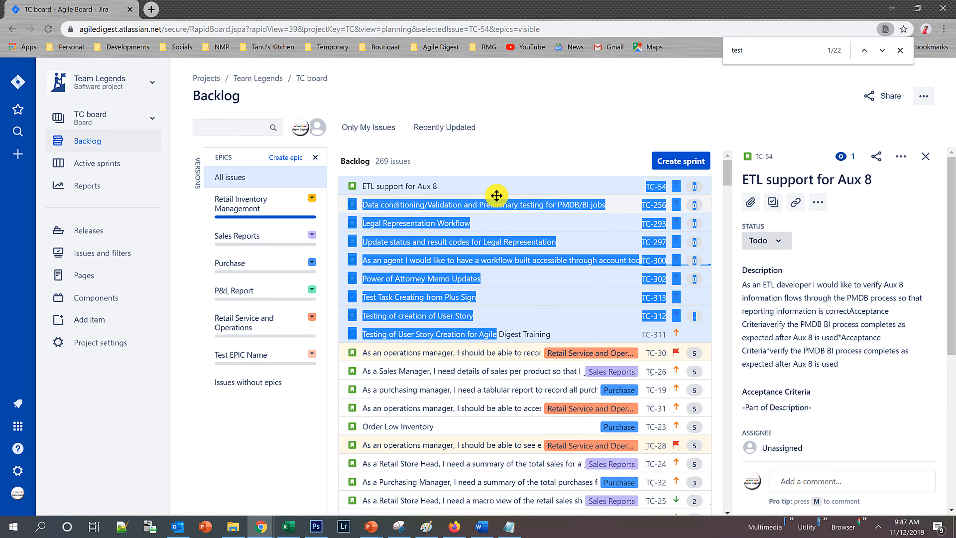
pyautogui.moveTo(497, 195); pyautogui.dragTo(248, 356)
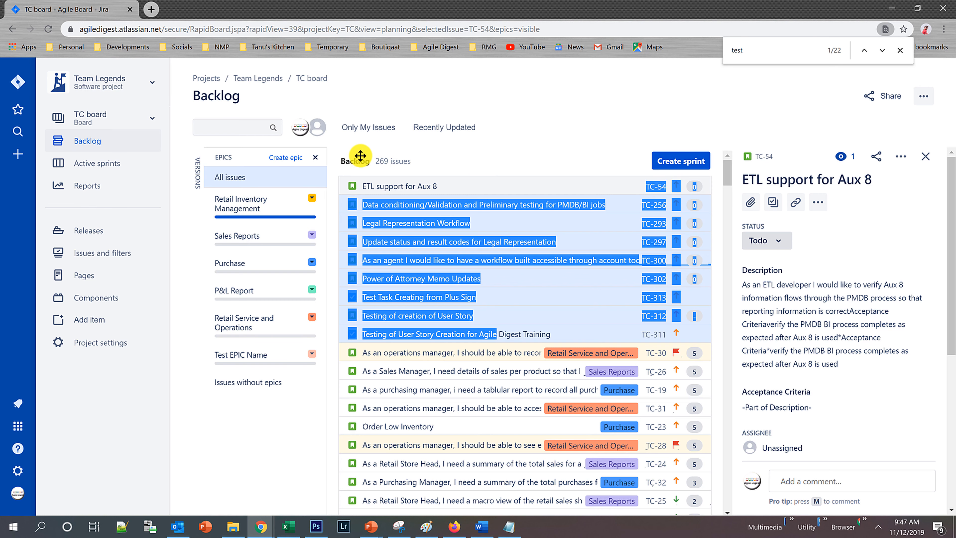
# Close the page search and assign the nine issues from ETL support for Aux 8 through Testing of User Story Creation to Test EPIC Name.
pyautogui.click(901, 50)
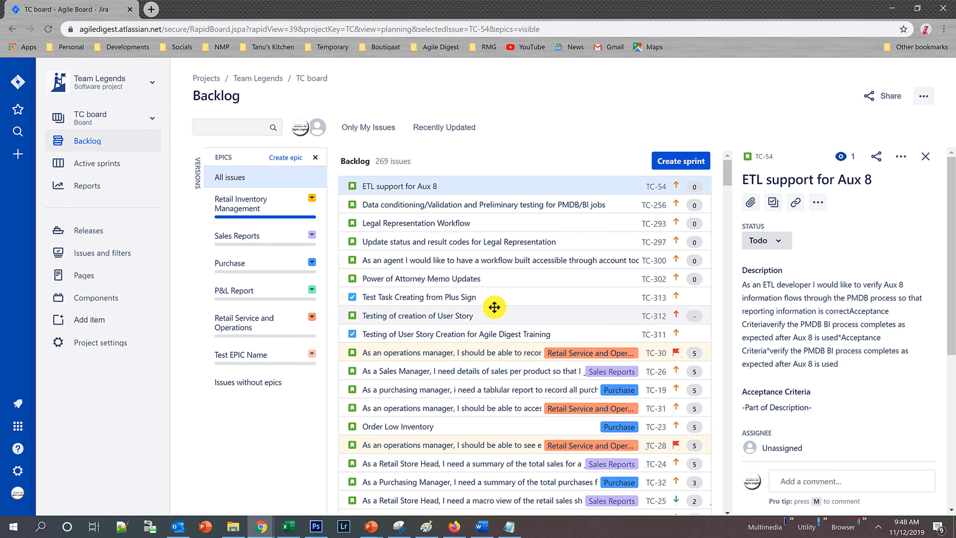
pyautogui.keyDown('shift'); pyautogui.click(484, 332); pyautogui.keyUp('shift')
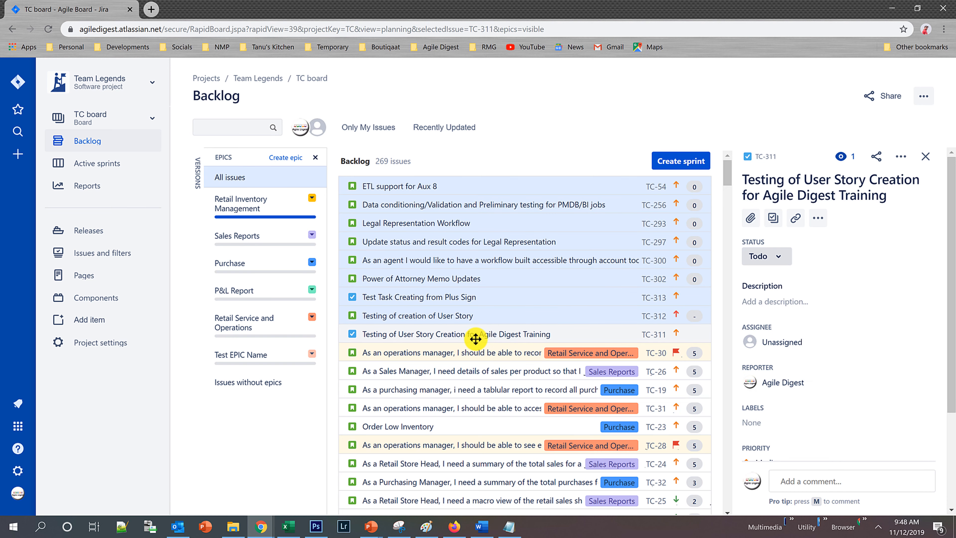
pyautogui.moveTo(519, 183); pyautogui.dragTo(272, 359)
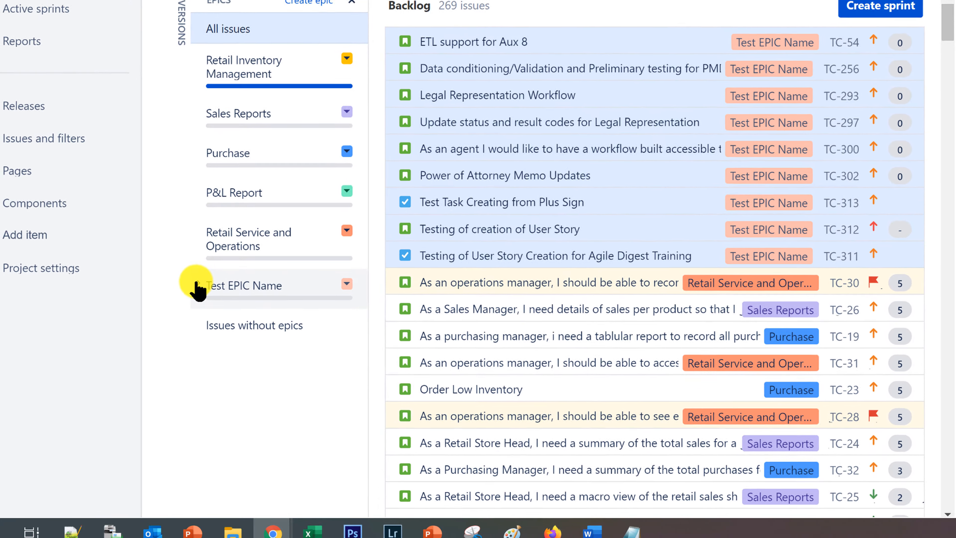
# Expand the Test EPIC Name details and filter the backlog by Retail Service and Operations and by Test EPIC Name.
pyautogui.click(204, 321)
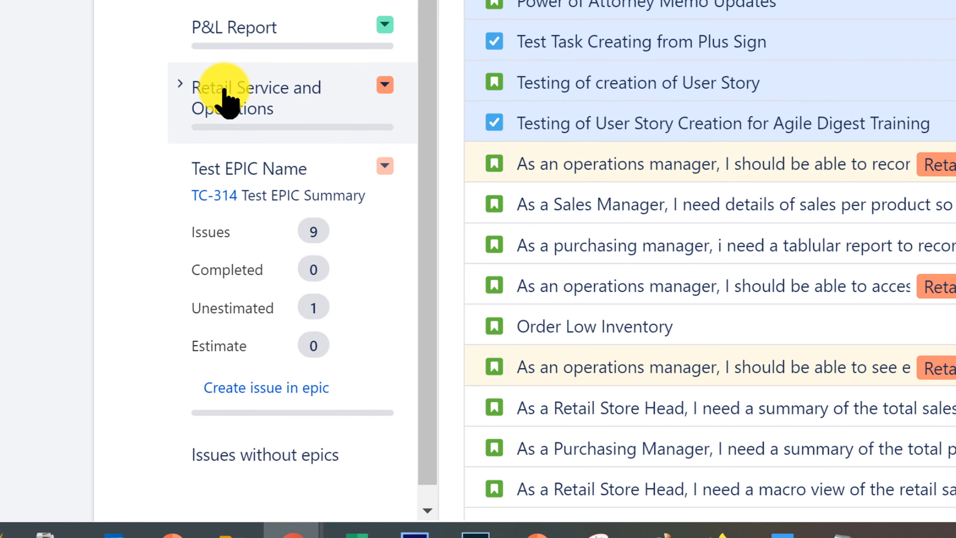
pyautogui.click(222, 100)
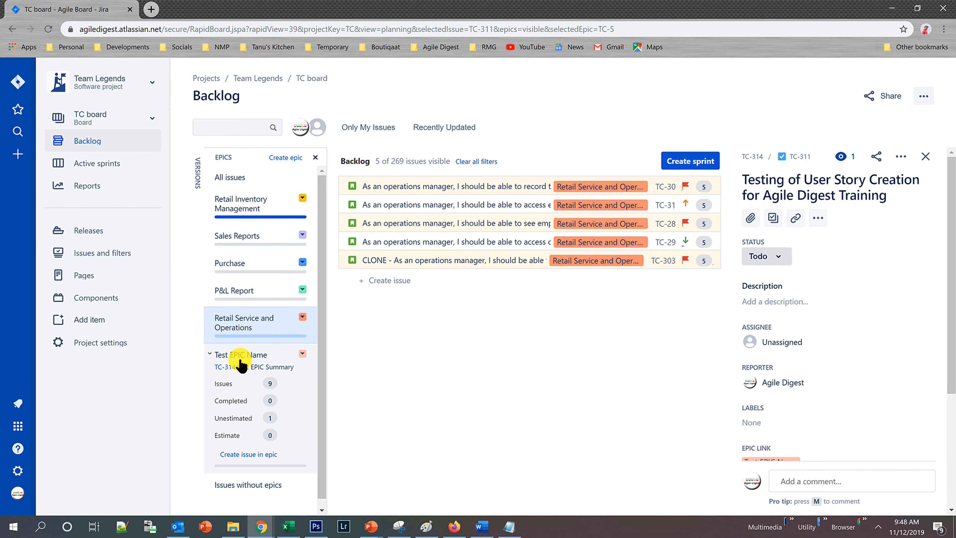
pyautogui.click(247, 350)
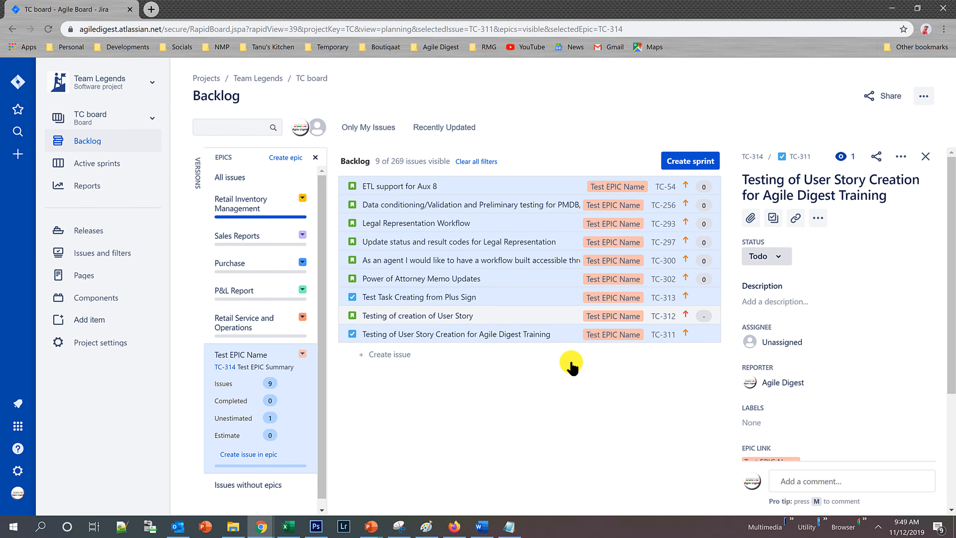
# Open the Test EPIC Name epic's issue page and add a story titled "Creating a Chiled story of the EPIC 314" to it.
pyautogui.click(225, 367)
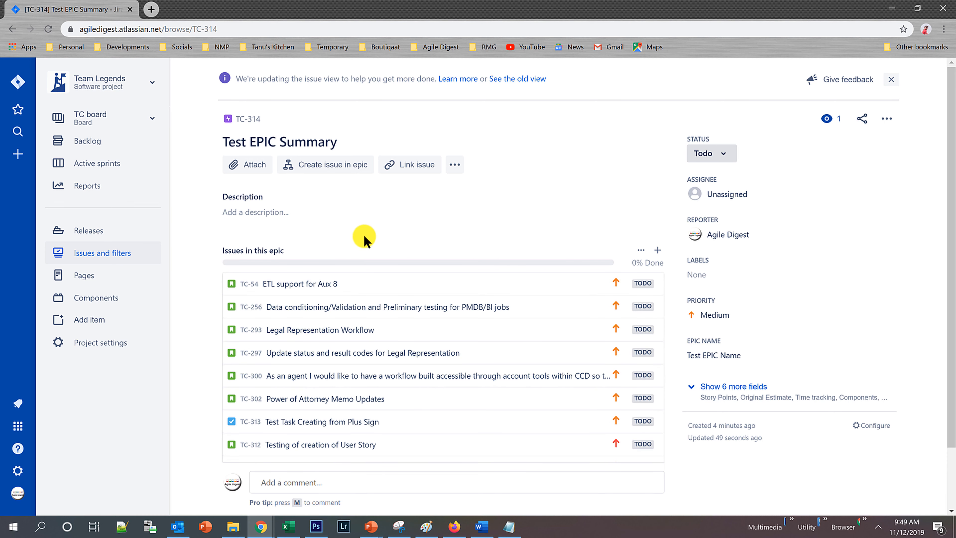
pyautogui.click(657, 251)
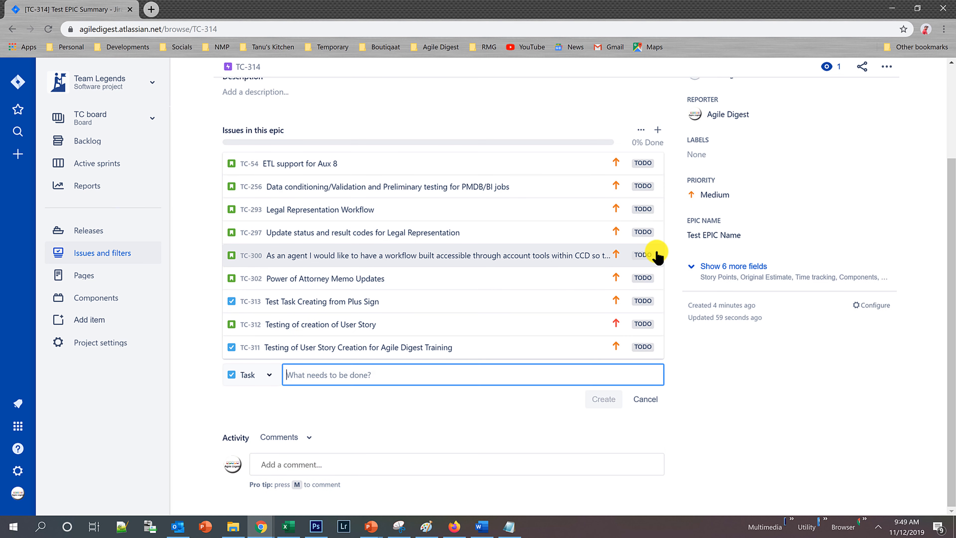
pyautogui.click(266, 378)
pyautogui.click(255, 422)
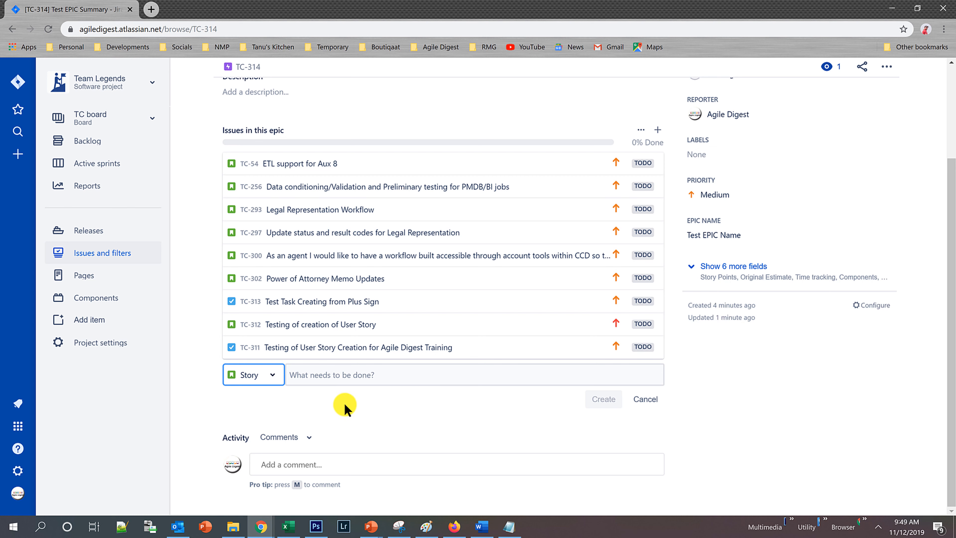
pyautogui.click(310, 373)
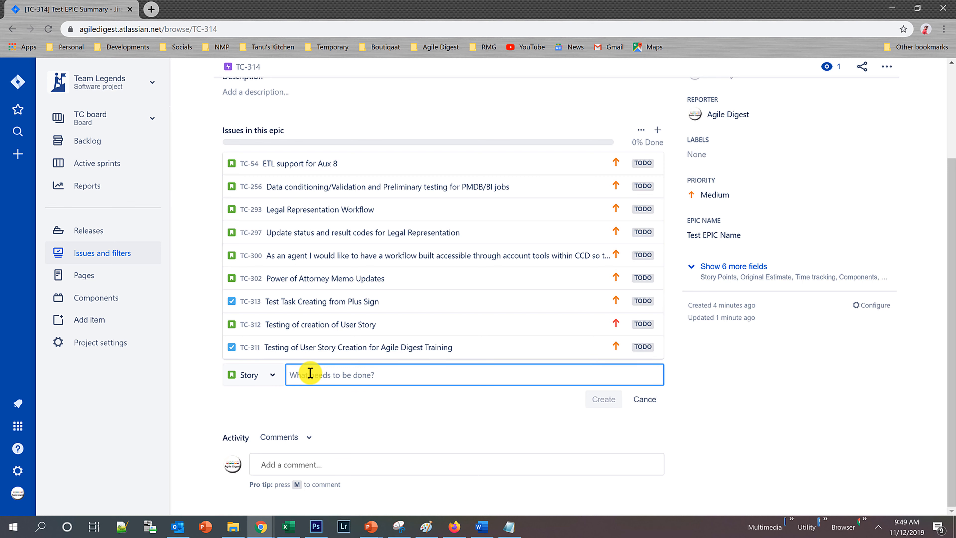
pyautogui.write('Cr')
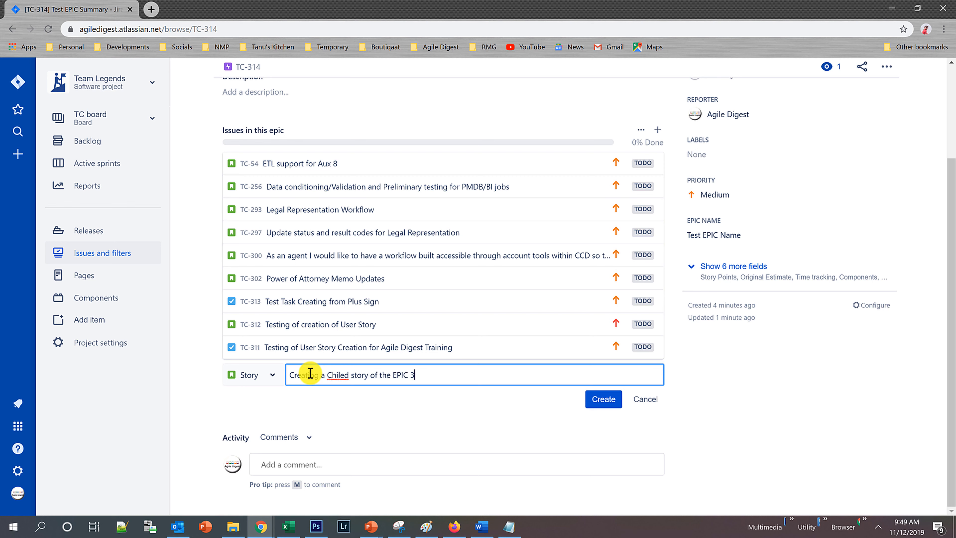
pyautogui.scroll(3, 448, 271)
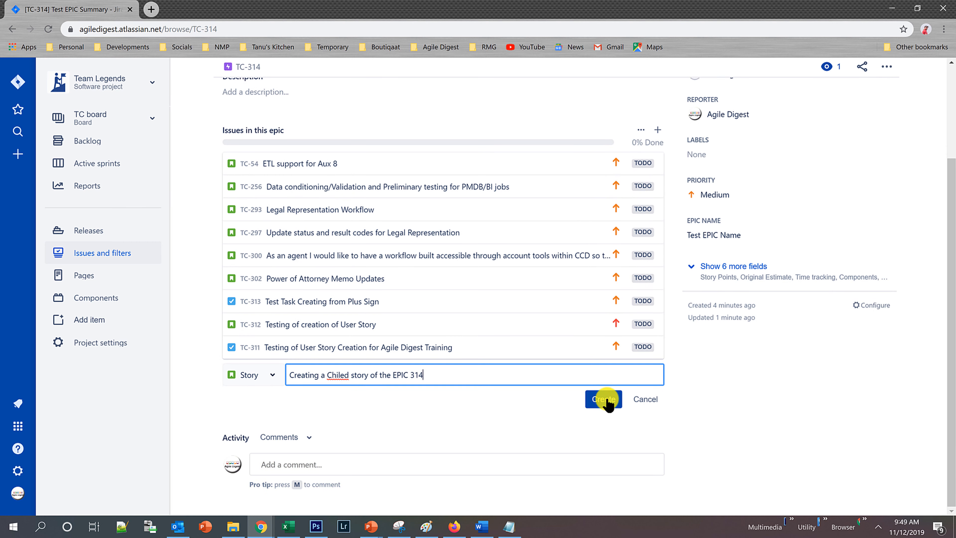
pyautogui.click(604, 399)
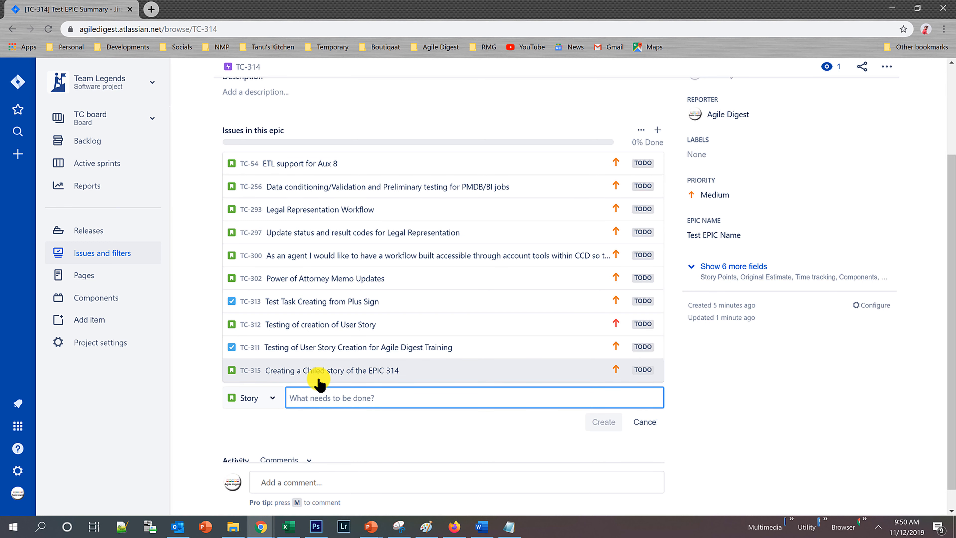
# Open the new child story and correct its title to "Creating a Child story of the EPIC 314".
pyautogui.click(375, 371)
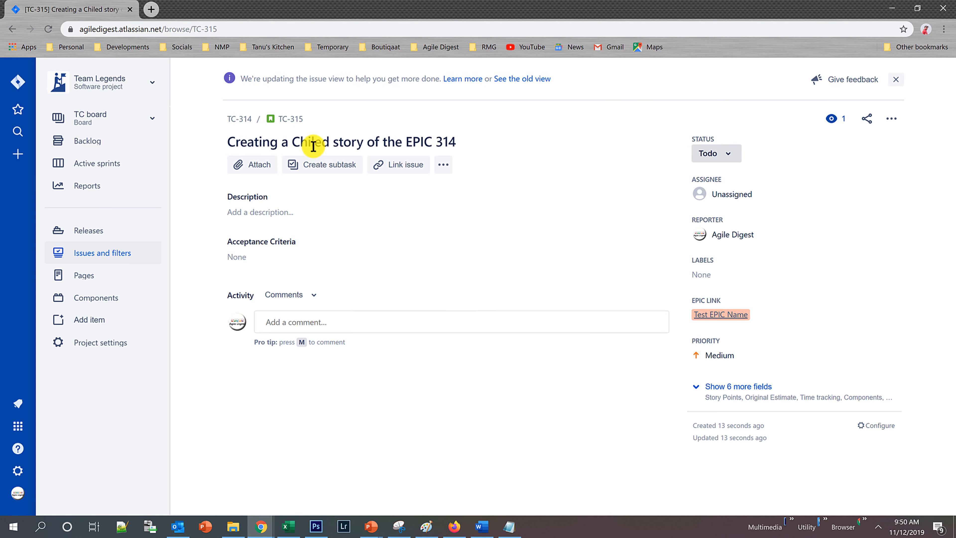
pyautogui.click(313, 146)
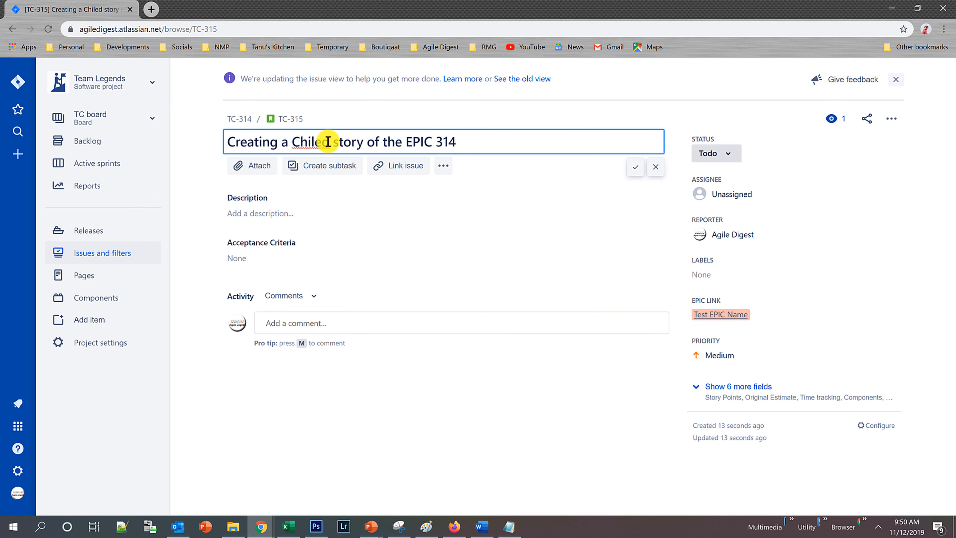
pyautogui.rightClick(314, 145)
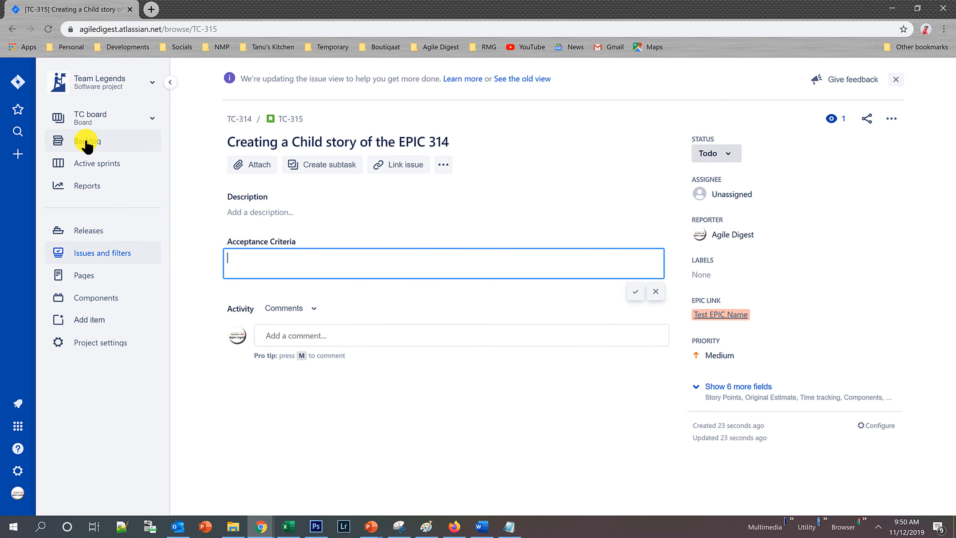
# Return to the backlog, show the epics, and look through the issue list for the new child story.
pyautogui.click(87, 142)
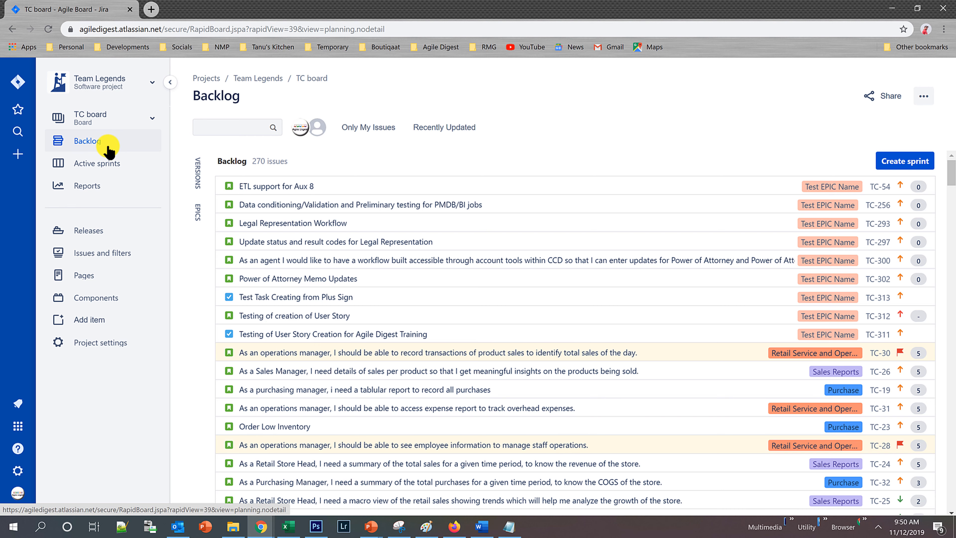
pyautogui.click(91, 146)
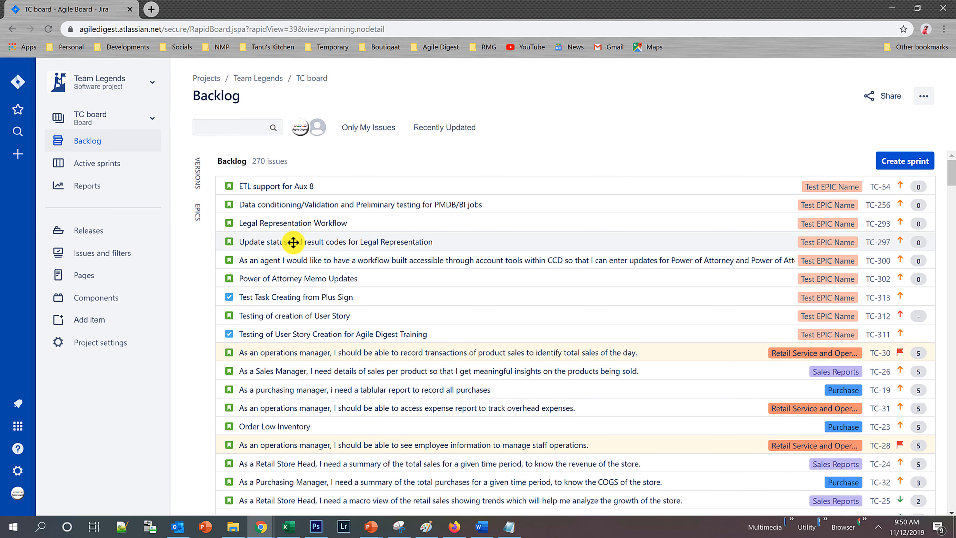
pyautogui.click(197, 213)
pyautogui.scroll(-5, 467, 236)
pyautogui.scroll(5, 489, 267)
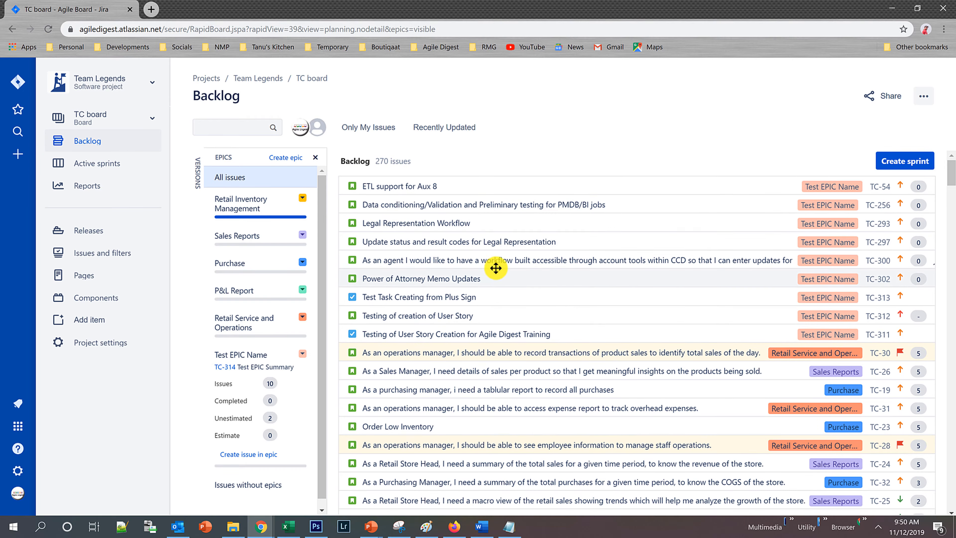
pyautogui.scroll(-20, 557, 369)
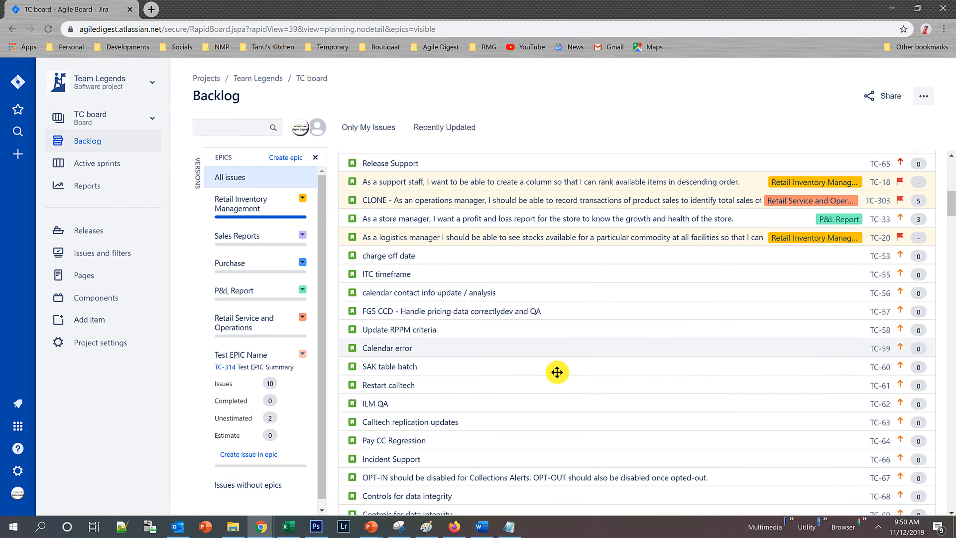
pyautogui.scroll(15, 562, 383)
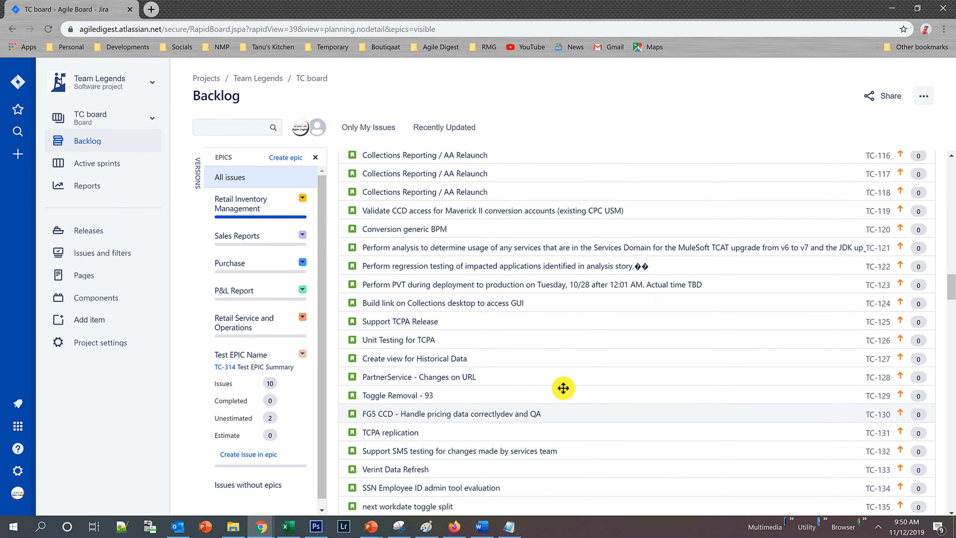
pyautogui.scroll(3, 564, 401)
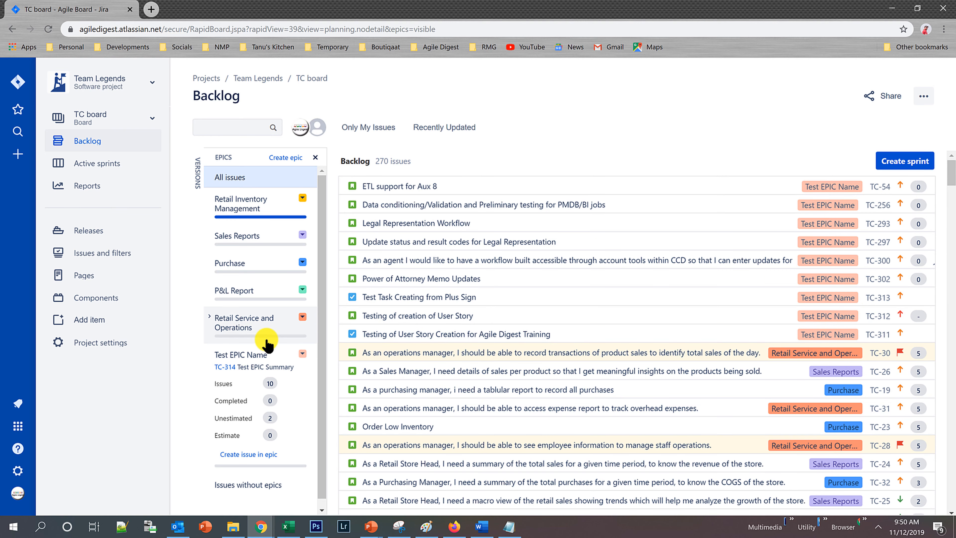
# Filter the backlog by P&L Report and by Purchase, and hide and reshow the list of epics.
pyautogui.click(234, 292)
pyautogui.click(234, 263)
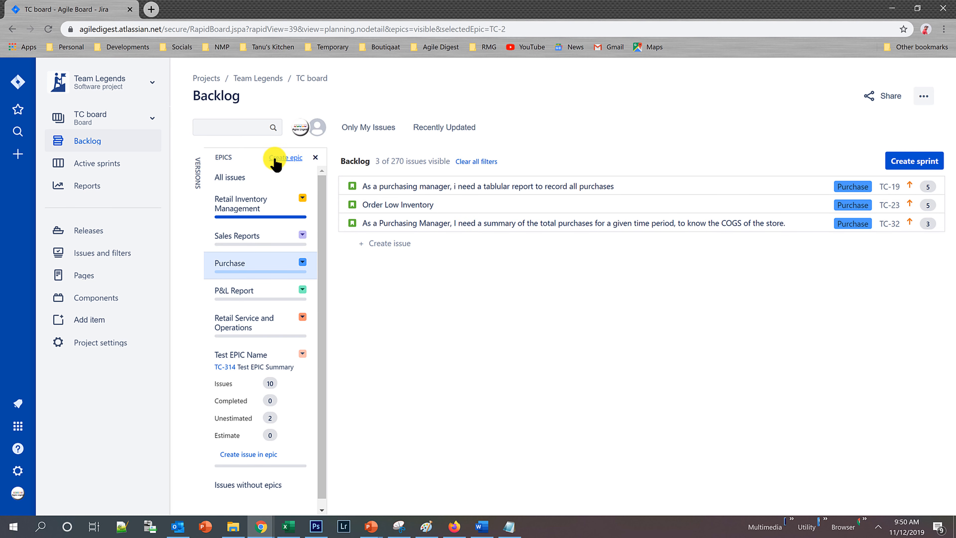
pyautogui.click(315, 158)
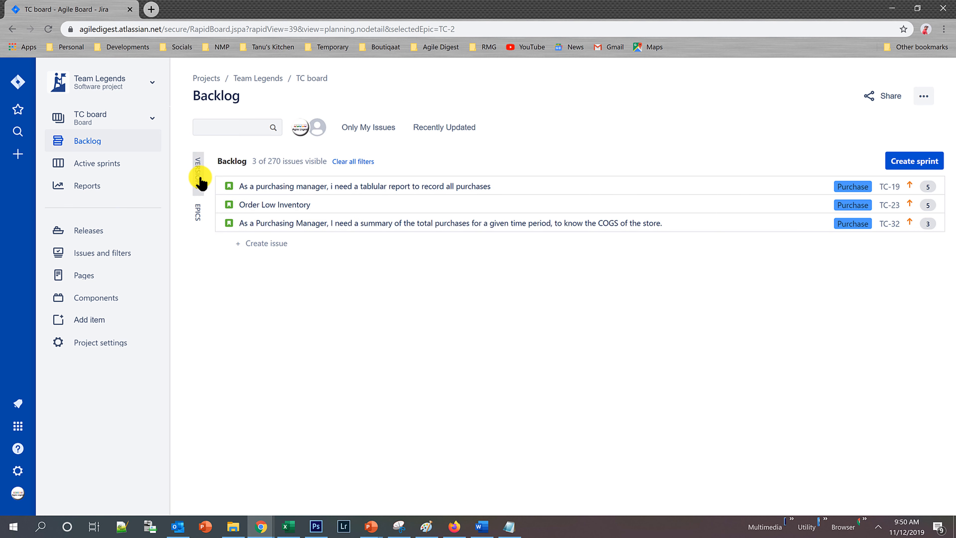
pyautogui.click(200, 214)
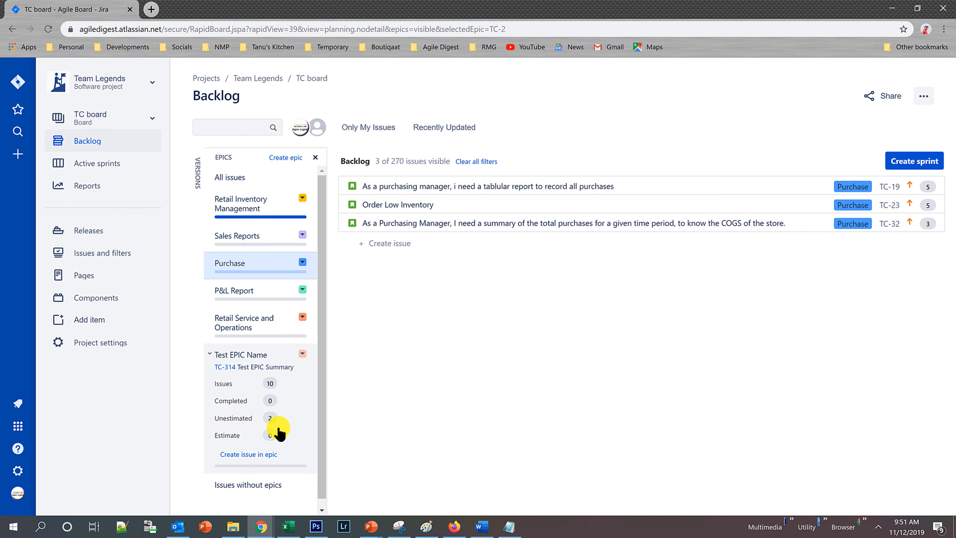
# Collapse the Test EPIC Name details, filter the backlog by that epic and by issues without epics, and scan the whole list.
pyautogui.click(210, 354)
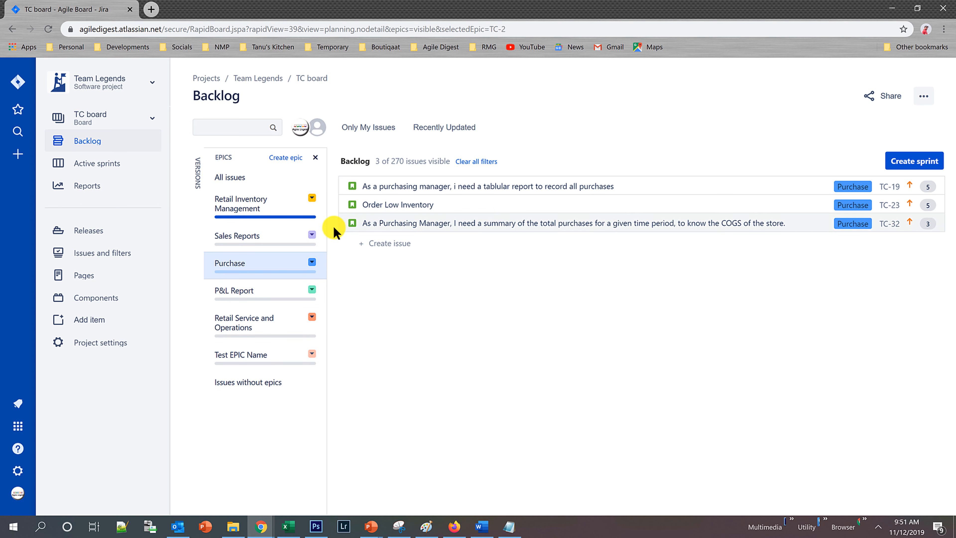
pyautogui.click(237, 356)
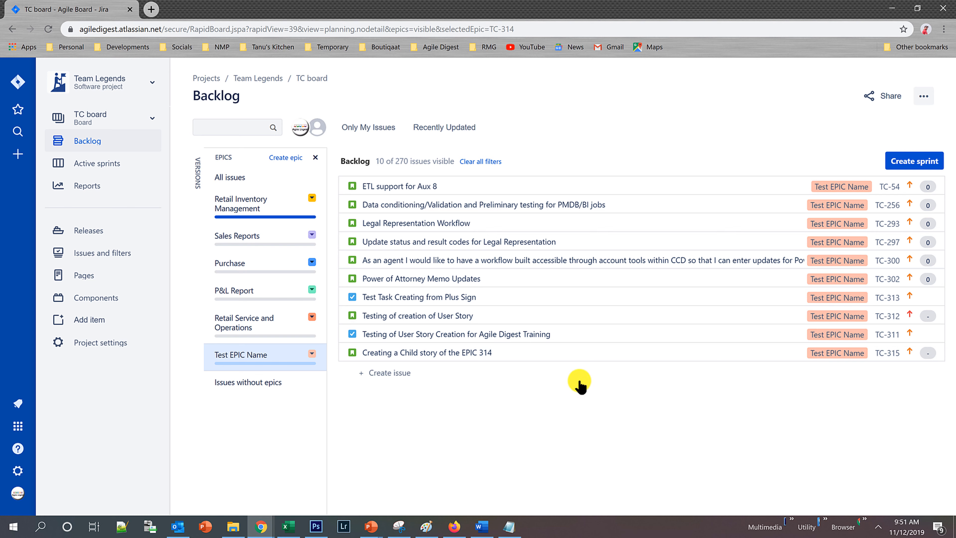
pyautogui.click(248, 384)
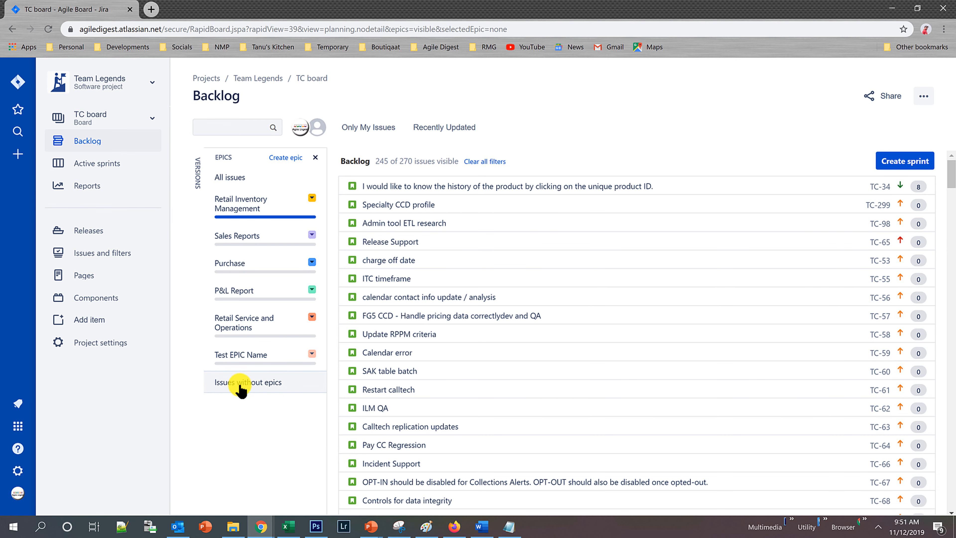
pyautogui.scroll(-6, 662, 321)
pyautogui.moveTo(951, 207); pyautogui.dragTo(955, 537)
pyautogui.moveTo(951, 468); pyautogui.dragTo(922, 100)
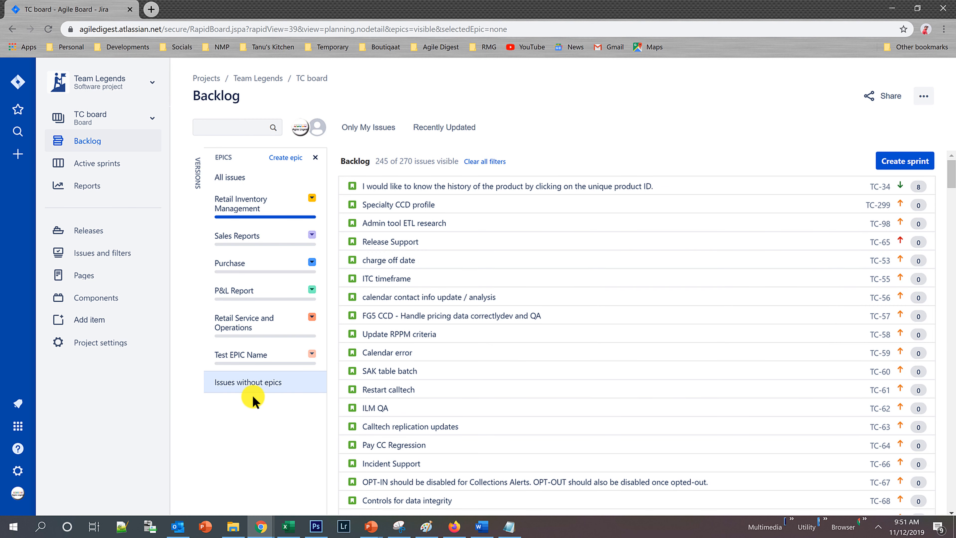
# Hide and reshow the list of epics, and list all issues in the backlog again.
pyautogui.click(315, 157)
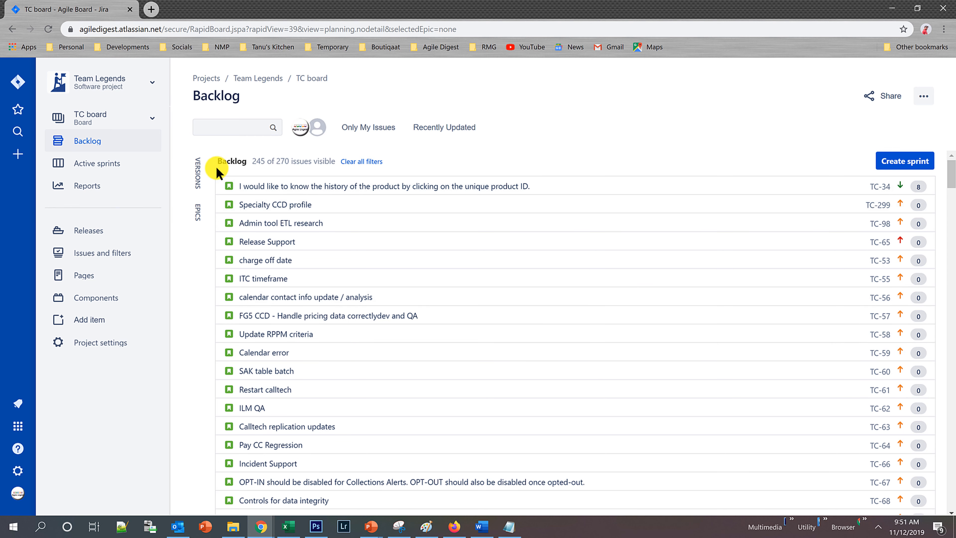
pyautogui.click(199, 209)
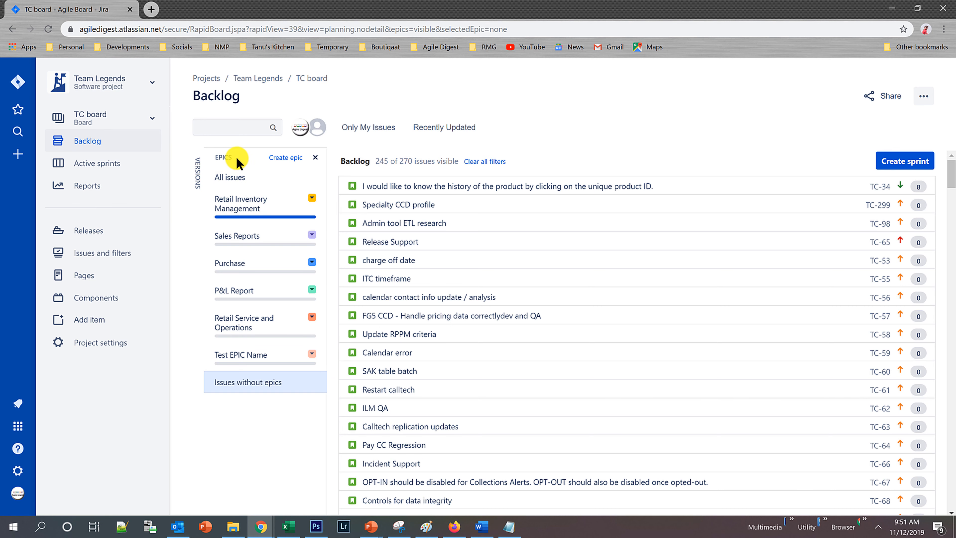
pyautogui.click(232, 177)
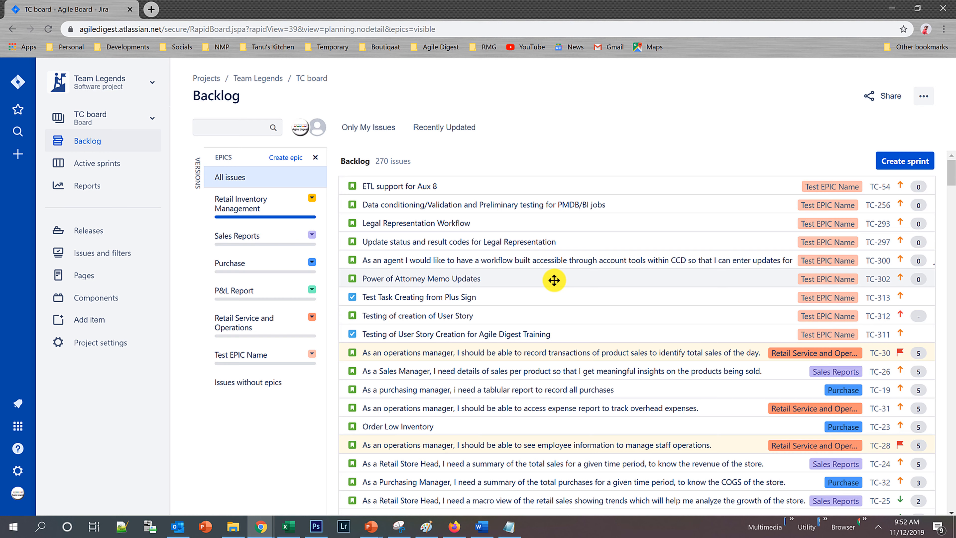
# Select the backlog issues from TC-30 through TC-27 and send them to the top of the backlog.
pyautogui.scroll(-3, 550, 361)
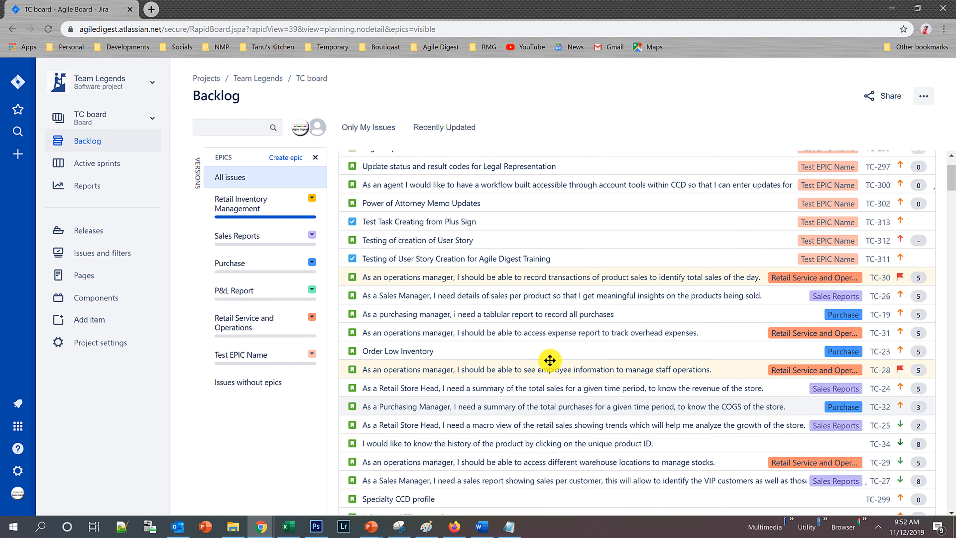
pyautogui.scroll(1, 561, 352)
pyautogui.scroll(-2, 572, 339)
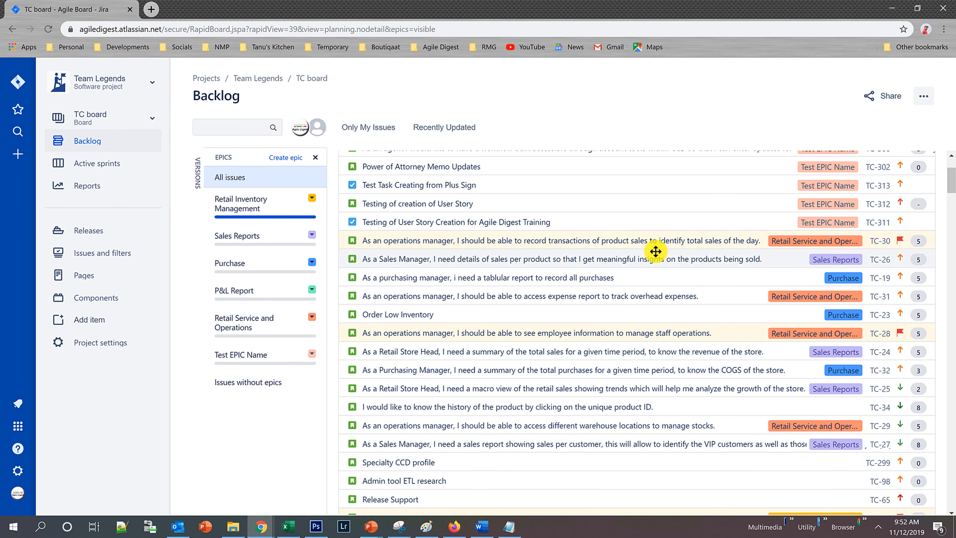
pyautogui.click(639, 241)
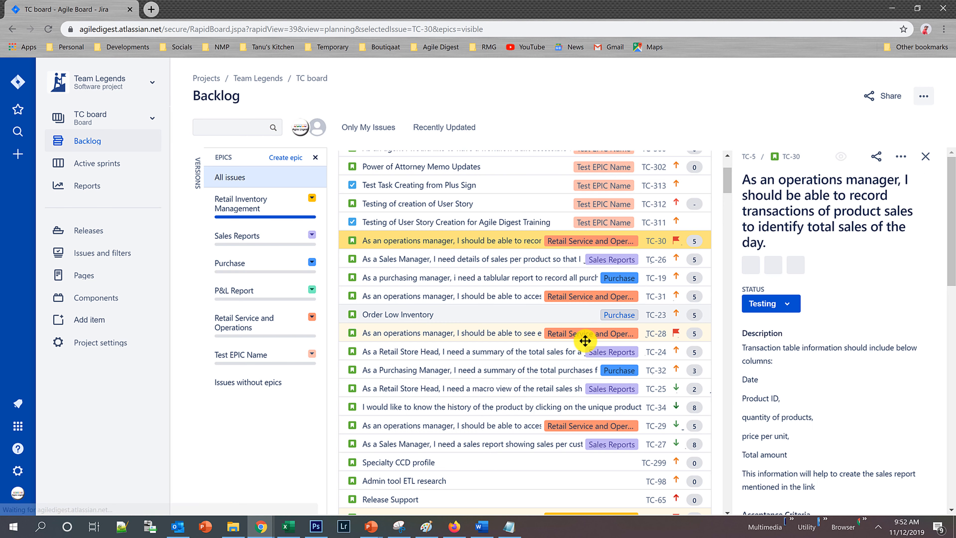
pyautogui.keyDown('shift'); pyautogui.click(484, 443); pyautogui.keyUp('shift')
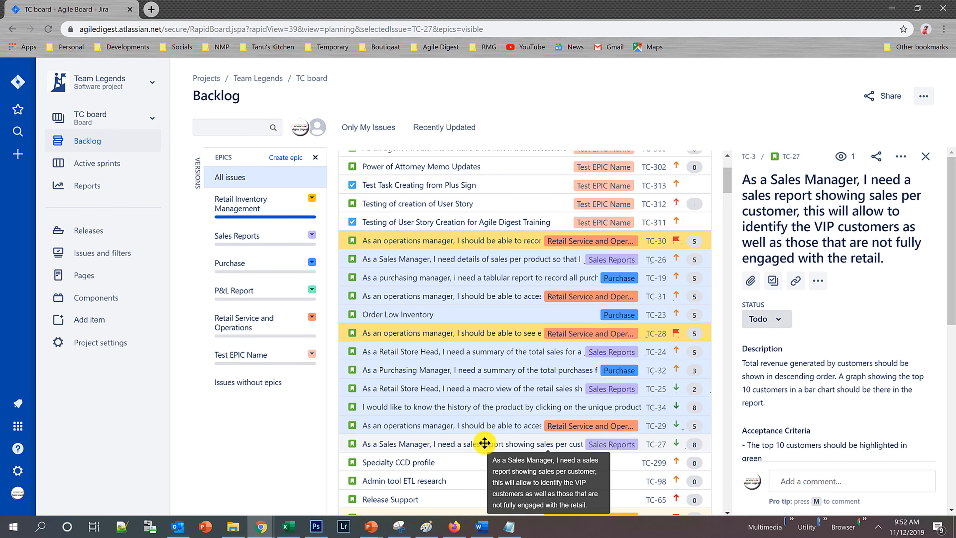
pyautogui.rightClick(485, 443)
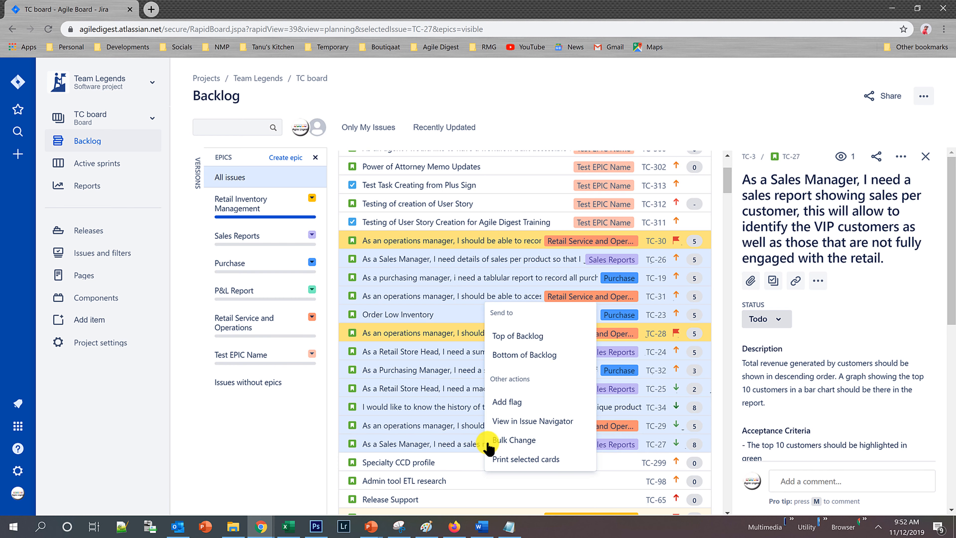
pyautogui.click(527, 336)
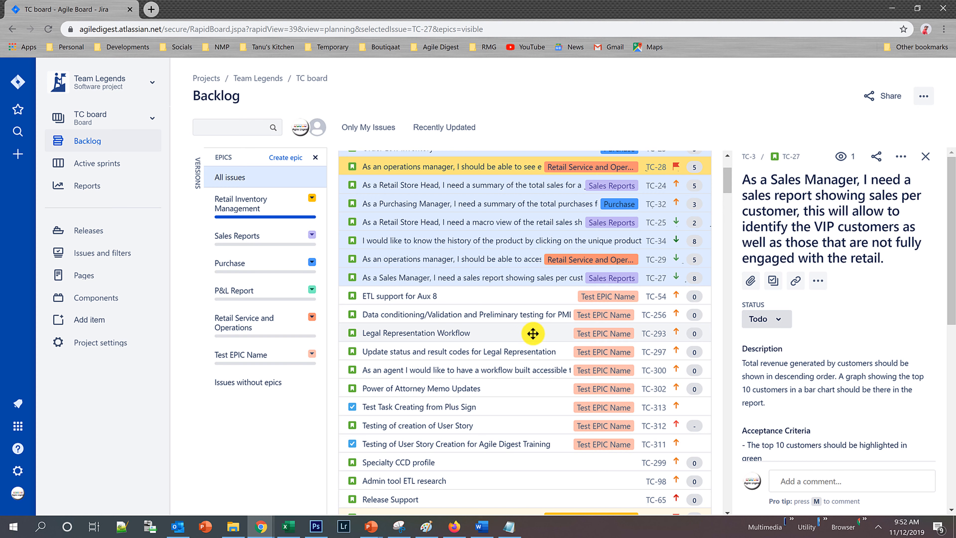
pyautogui.scroll(3, 725, 184)
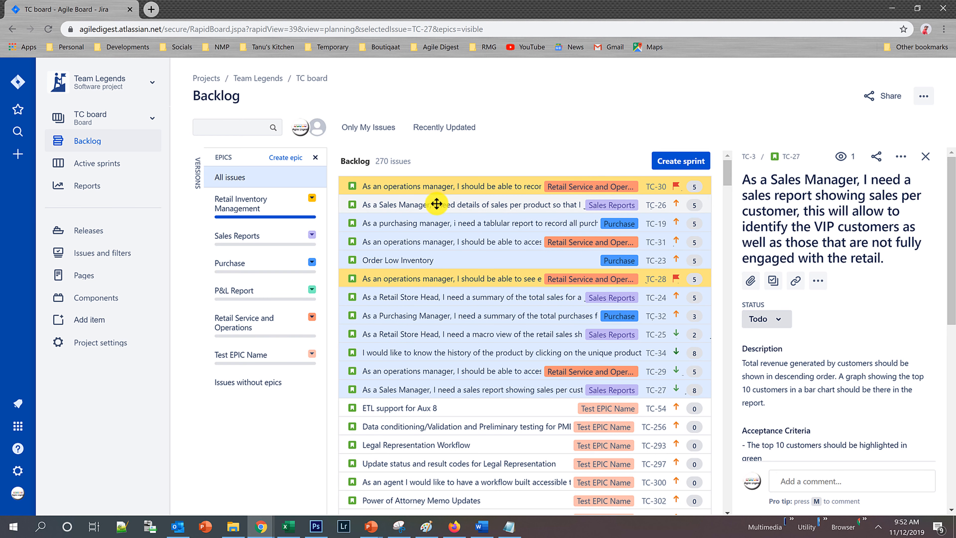
# Close the TC-27 issue details and create a new sprint above the backlog.
pyautogui.click(677, 185)
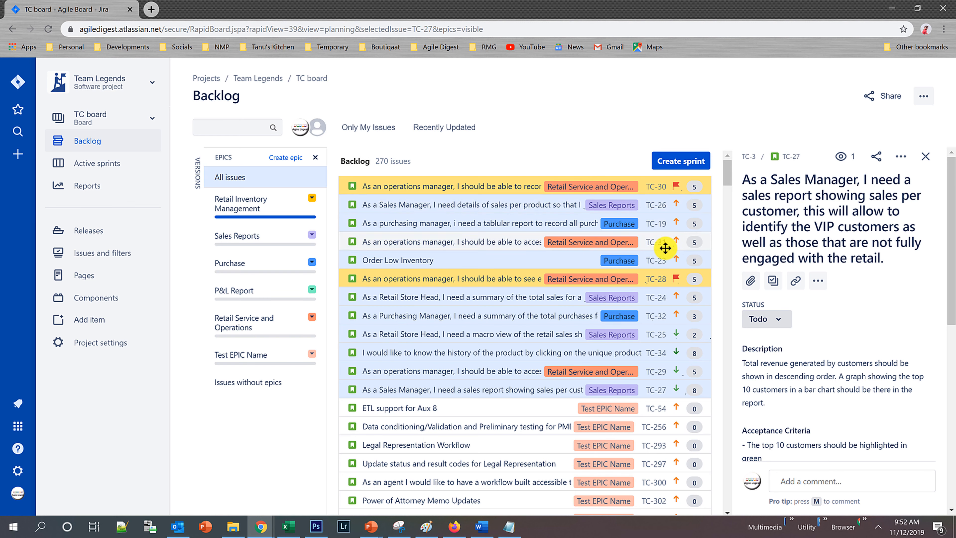
pyautogui.click(926, 158)
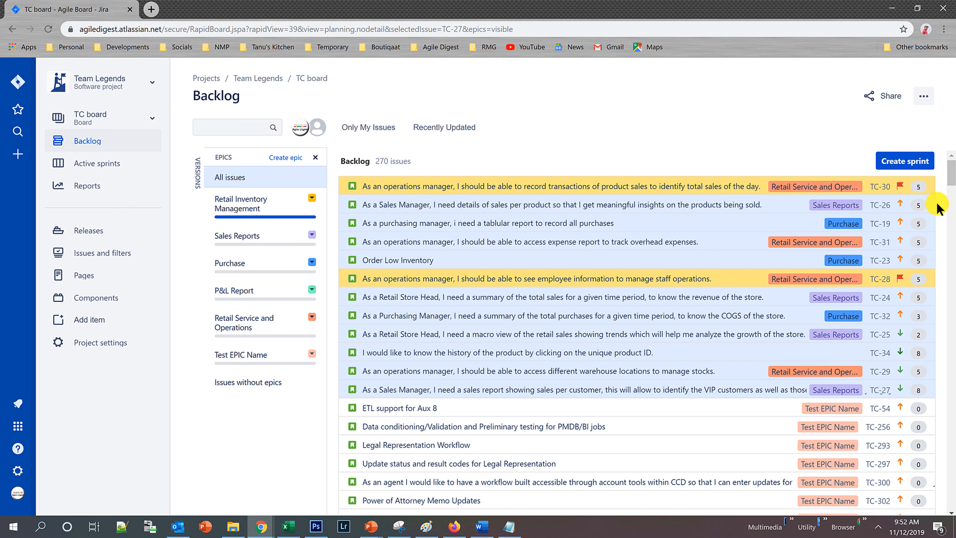
pyautogui.click(903, 162)
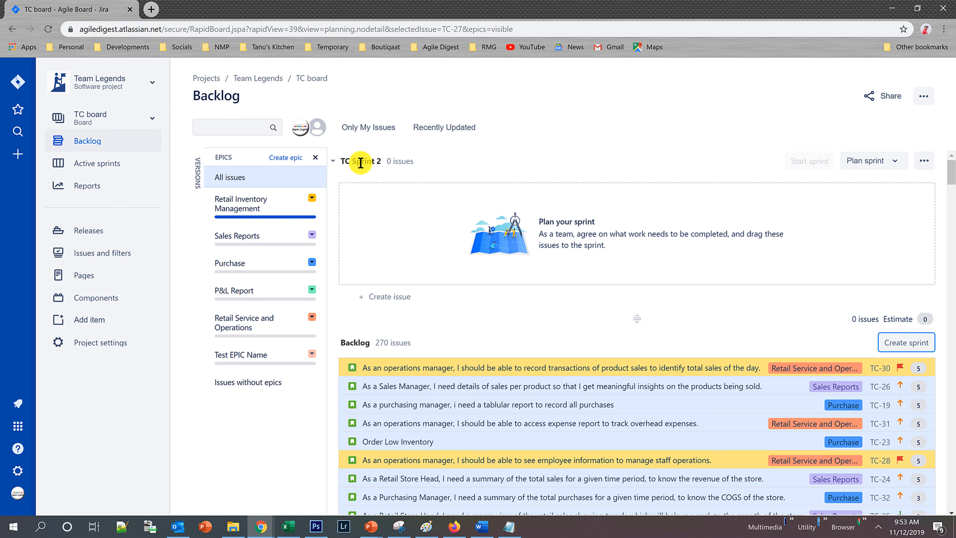
# Examine the name and goal fields of TC Sprint 2, and leave its edit form without saving.
pyautogui.click(926, 161)
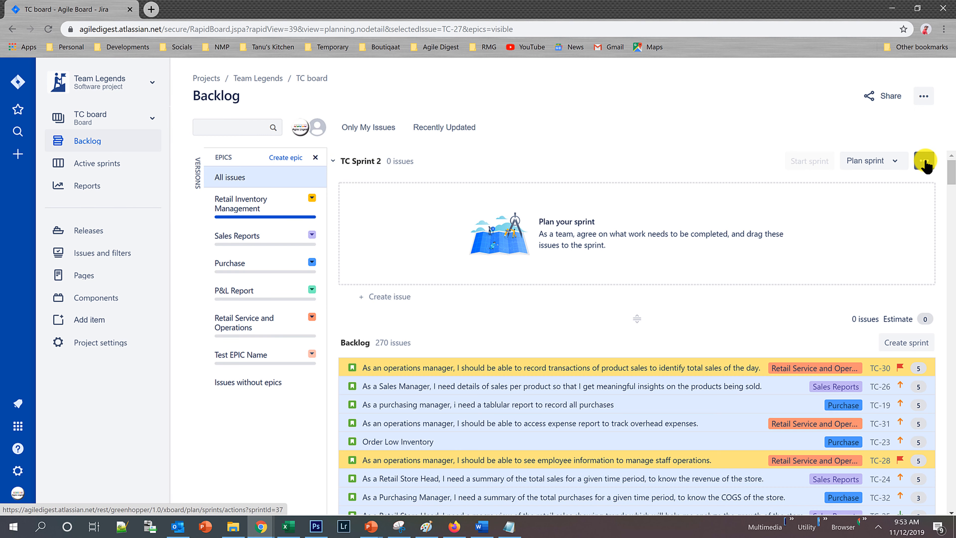
pyautogui.click(859, 183)
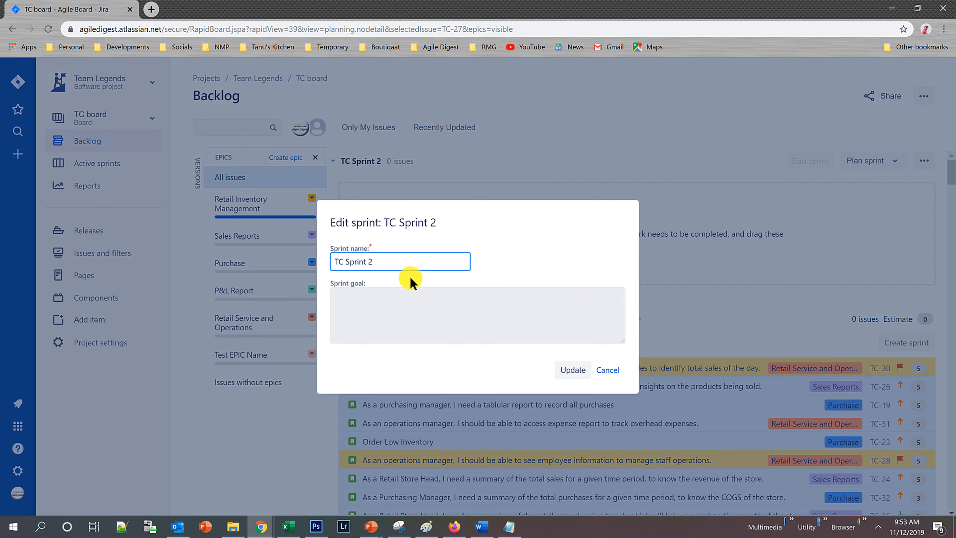
pyautogui.moveTo(384, 259); pyautogui.dragTo(317, 252)
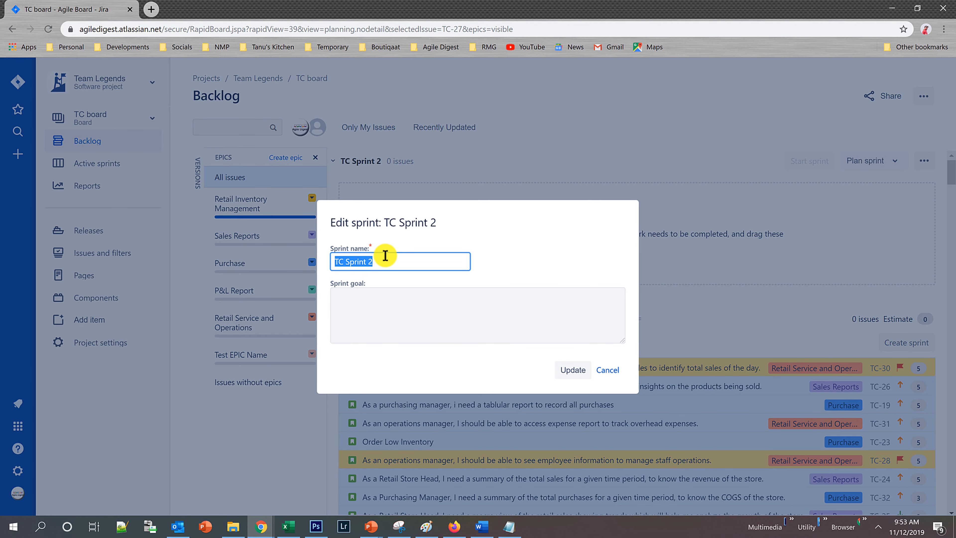
pyautogui.click(405, 303)
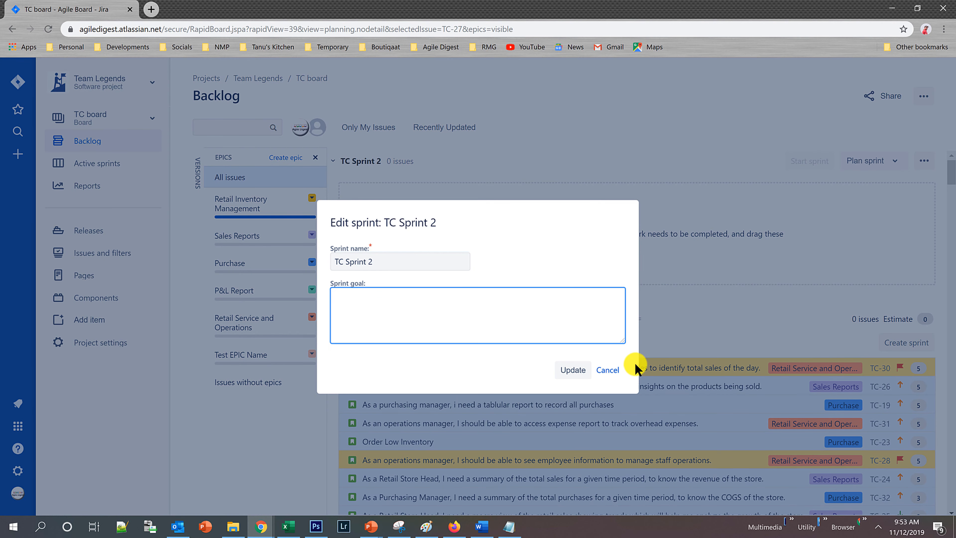
pyautogui.click(607, 370)
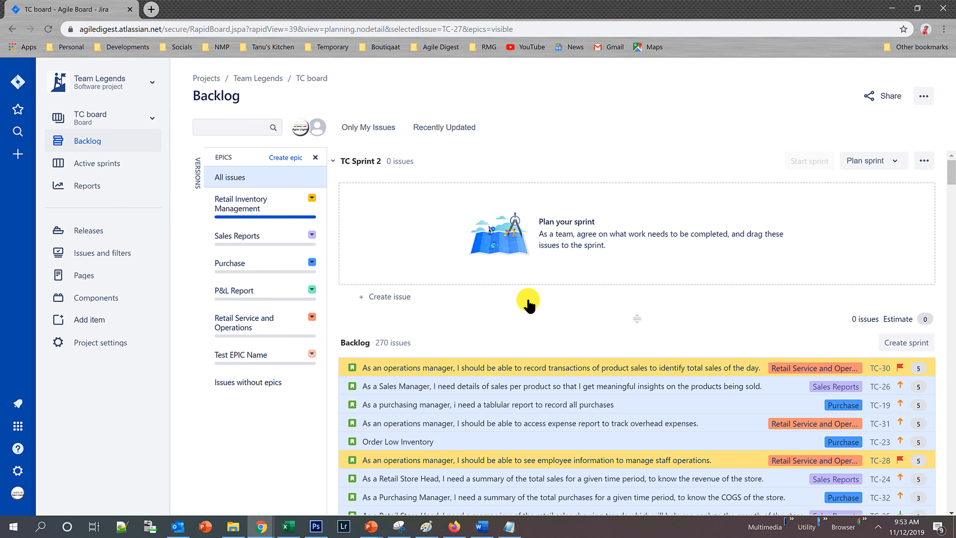
# Move the selected issues into TC Sprint 2 together, and return them to the top of the backlog.
pyautogui.moveTo(555, 364); pyautogui.dragTo(554, 245)
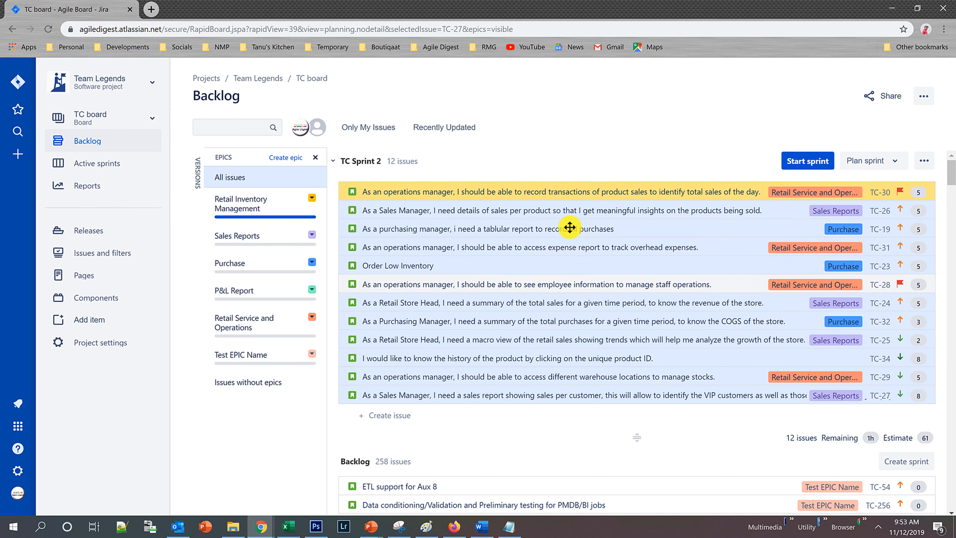
pyautogui.moveTo(569, 193); pyautogui.dragTo(570, 456)
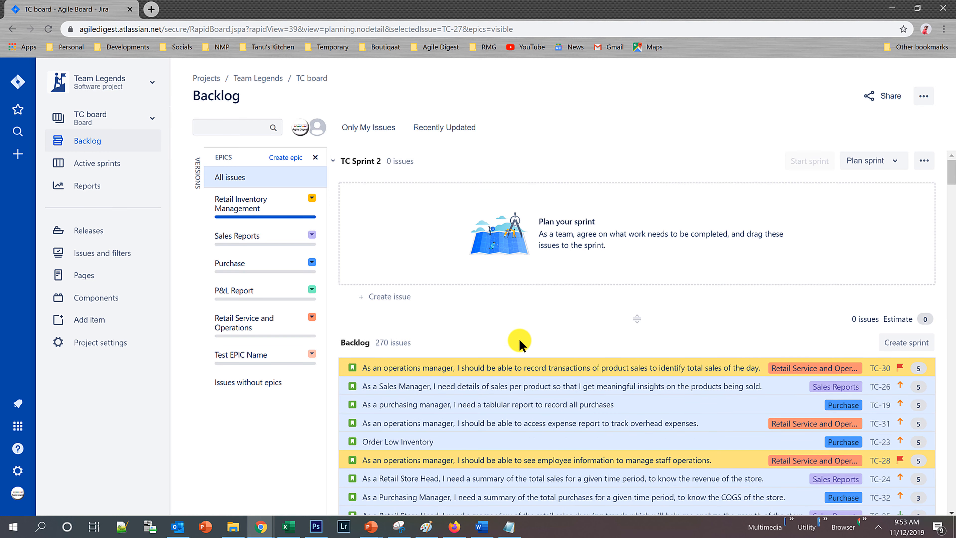
pyautogui.scroll(-5, 553, 435)
pyautogui.scroll(5, 532, 418)
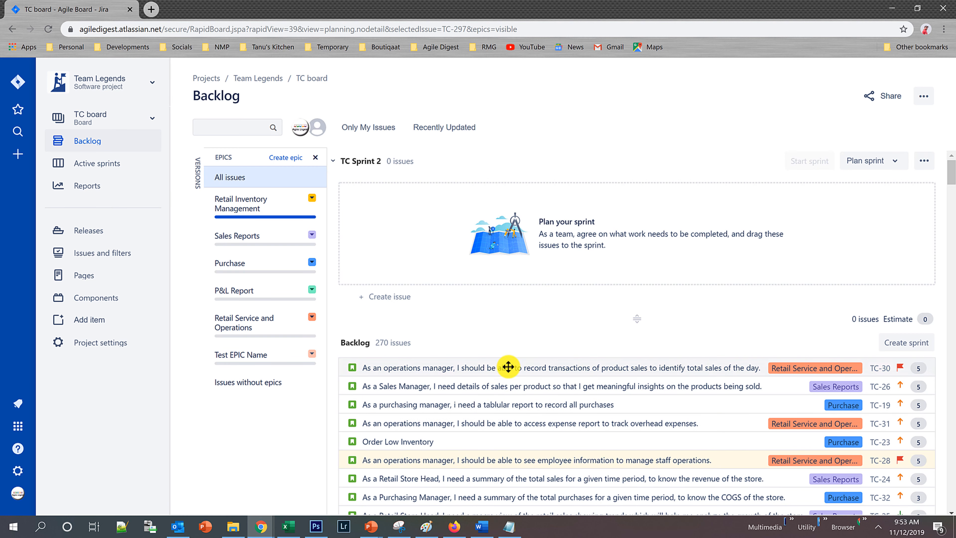
# Add TC-30 to TC Sprint 2, and extend the sprint's boundary to include TC-26, TC-19, TC-31 and TC-23.
pyautogui.click(516, 369)
pyautogui.moveTo(525, 277); pyautogui.dragTo(524, 238)
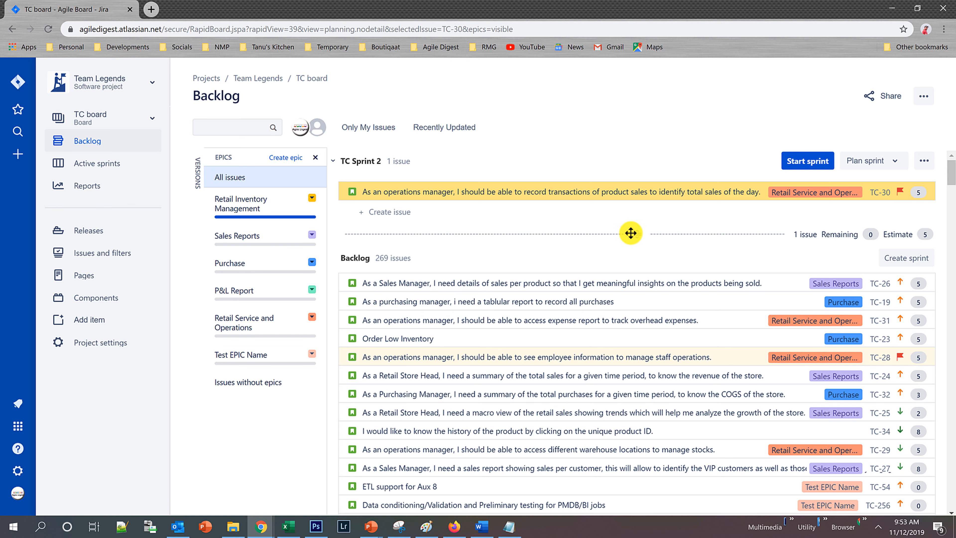
pyautogui.moveTo(634, 242); pyautogui.dragTo(644, 338)
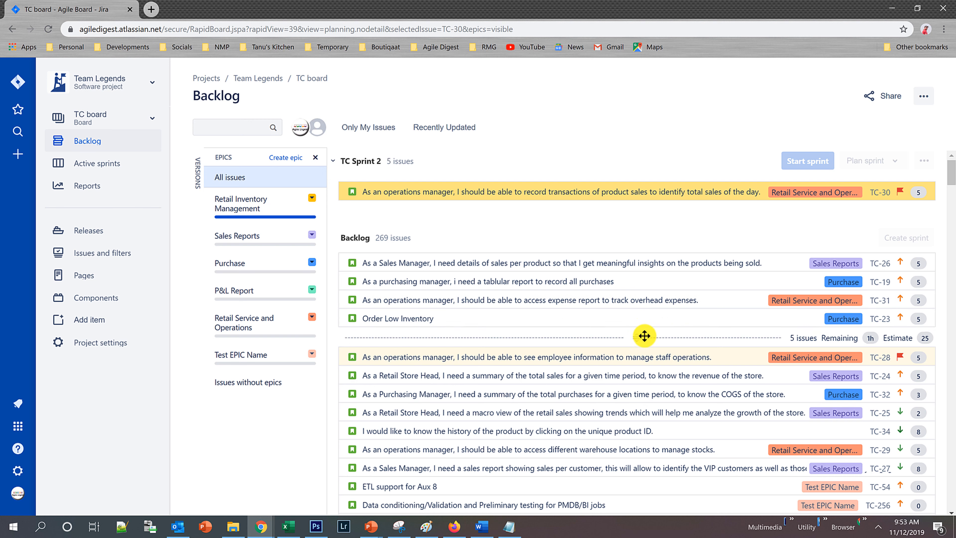
pyautogui.moveTo(645, 335); pyautogui.dragTo(668, 342)
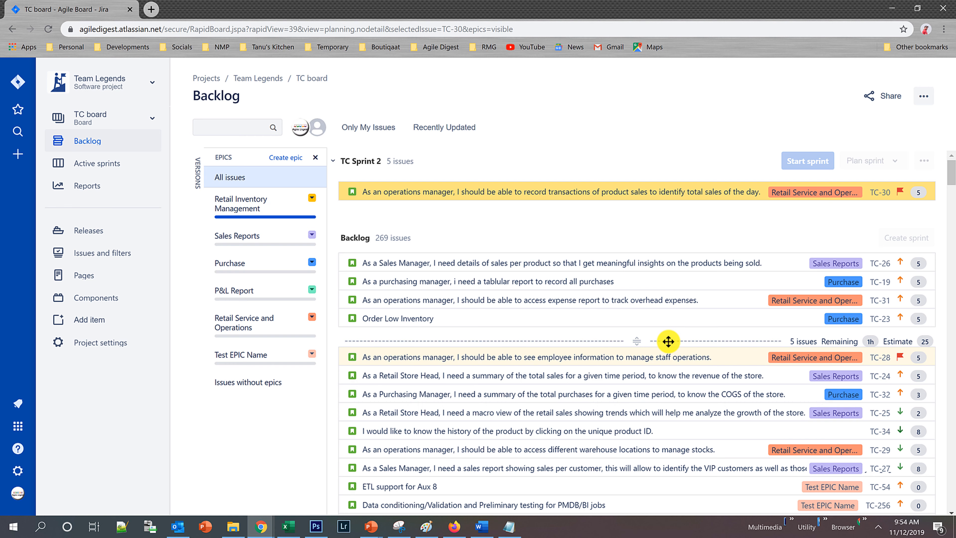
pyautogui.moveTo(668, 341); pyautogui.dragTo(683, 337)
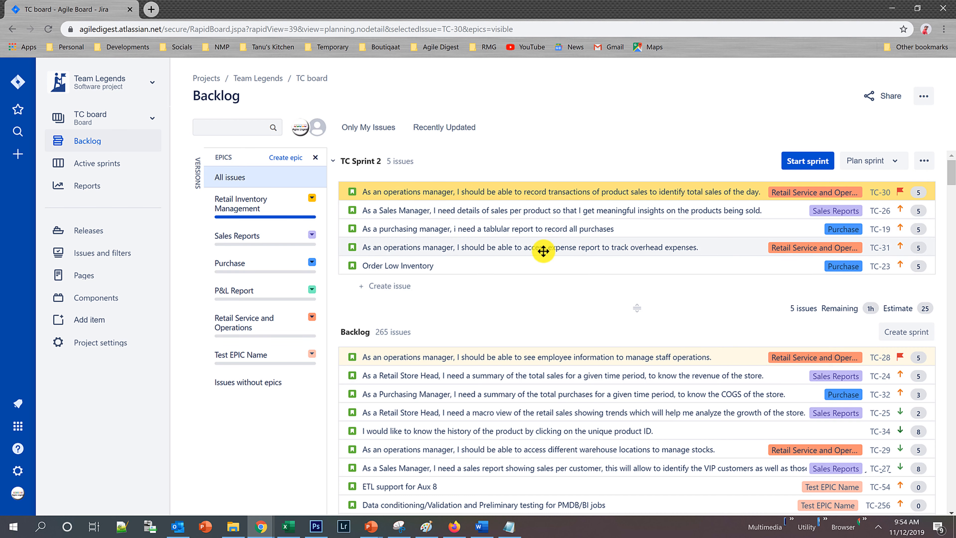
# Open the details of the backlog issue "Controls for data integrity" (TC-68).
pyautogui.scroll(-3, 539, 305)
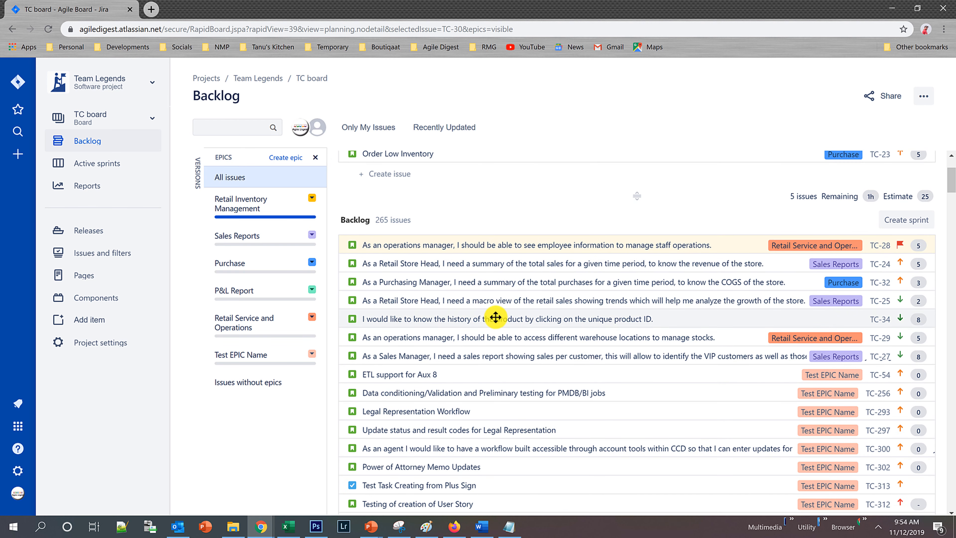
pyautogui.scroll(3, 481, 322)
pyautogui.scroll(-7, 480, 324)
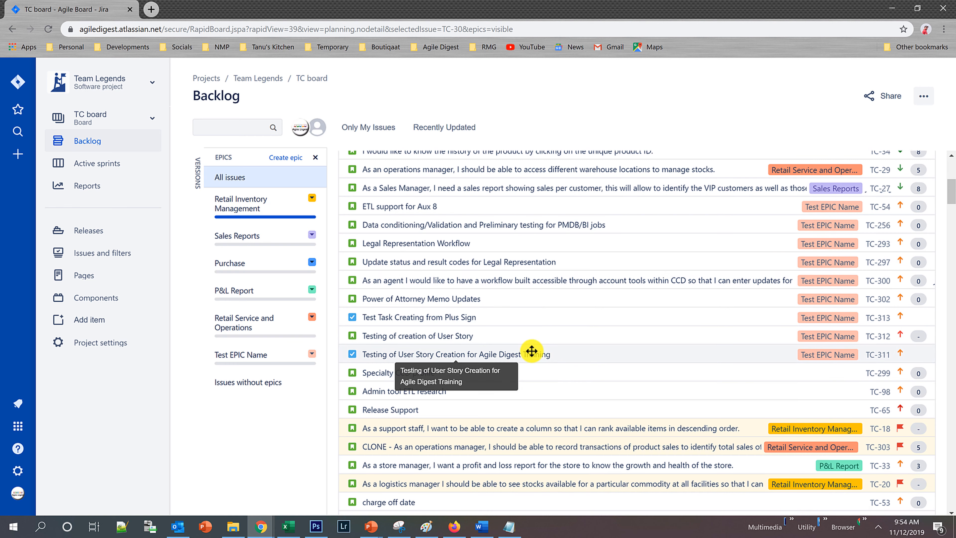
pyautogui.scroll(-6, 536, 351)
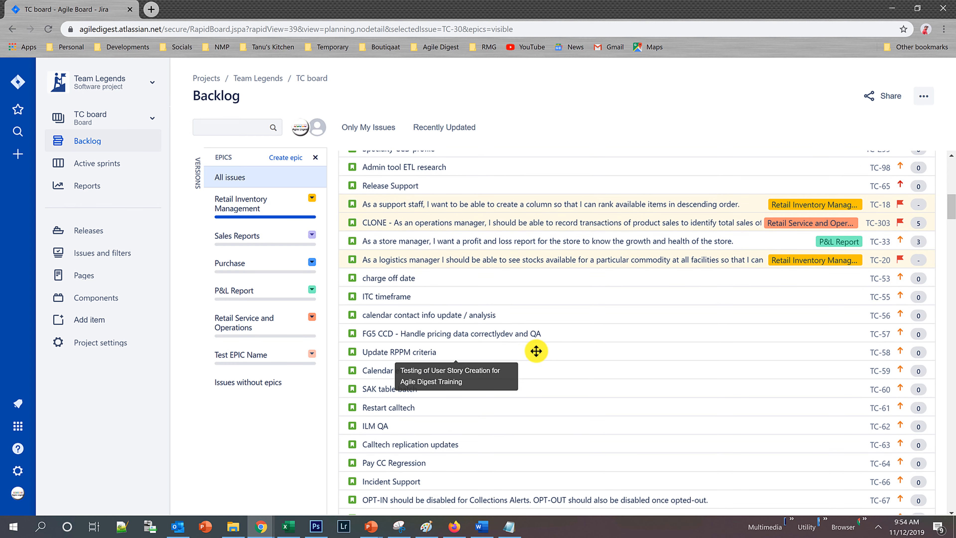
pyautogui.scroll(-5, 493, 397)
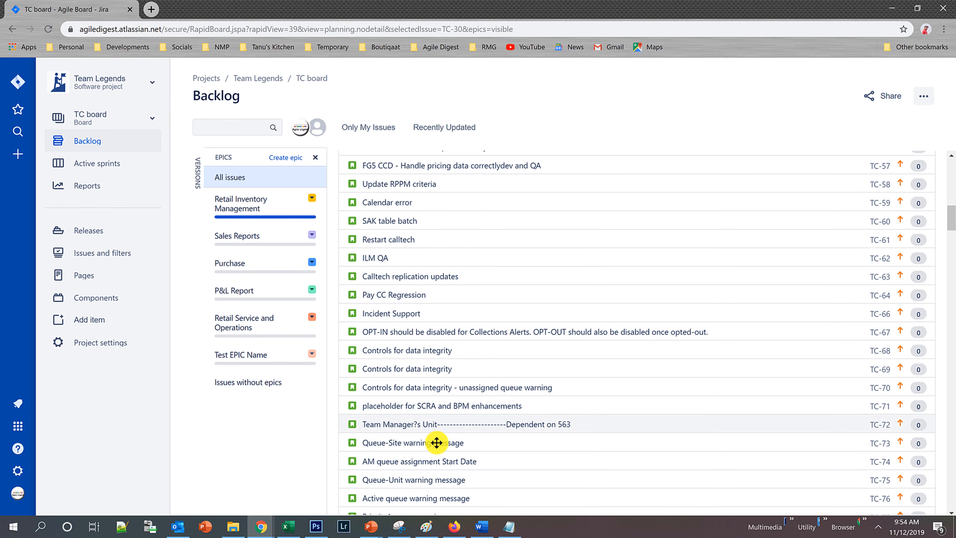
pyautogui.click(430, 444)
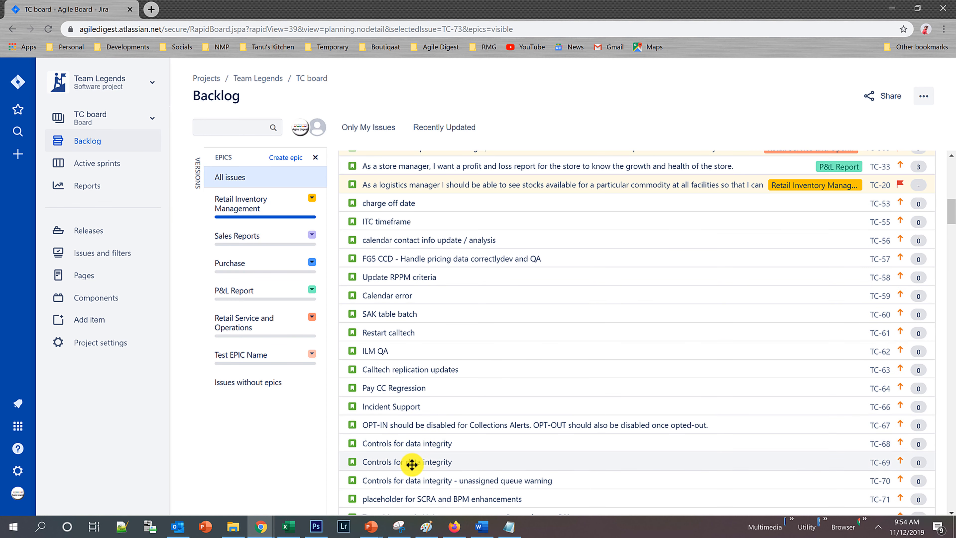
pyautogui.click(406, 444)
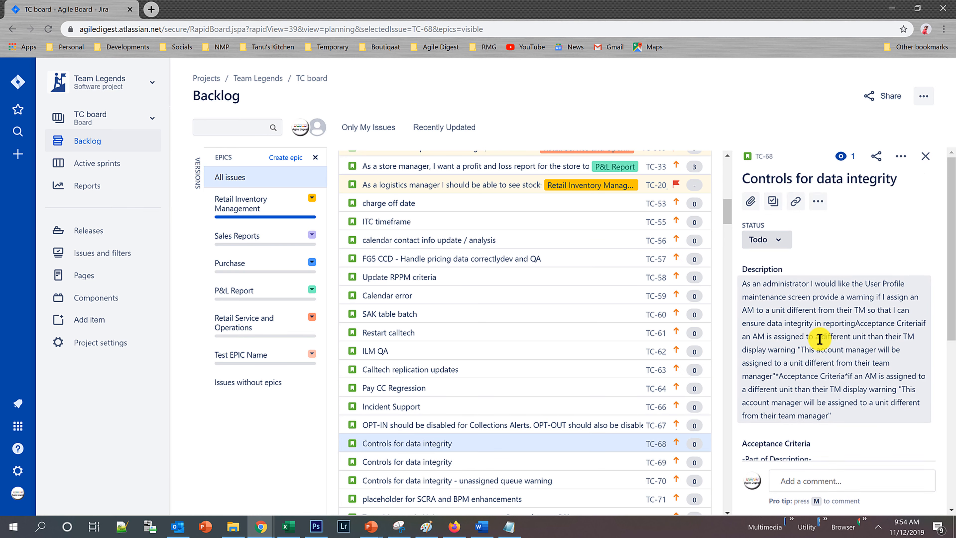
# Set the story points of TC-68 to 8.
pyautogui.scroll(-5, 809, 339)
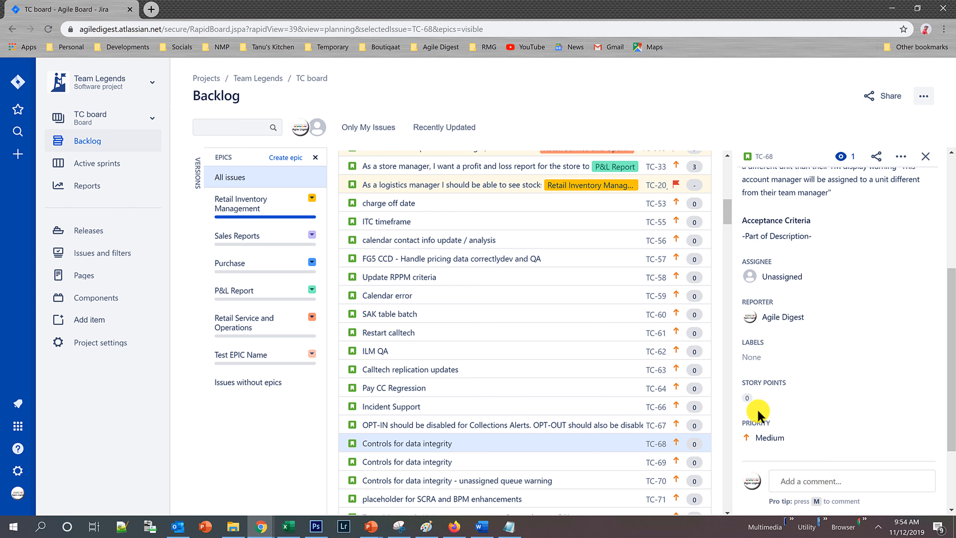
pyautogui.click(787, 399)
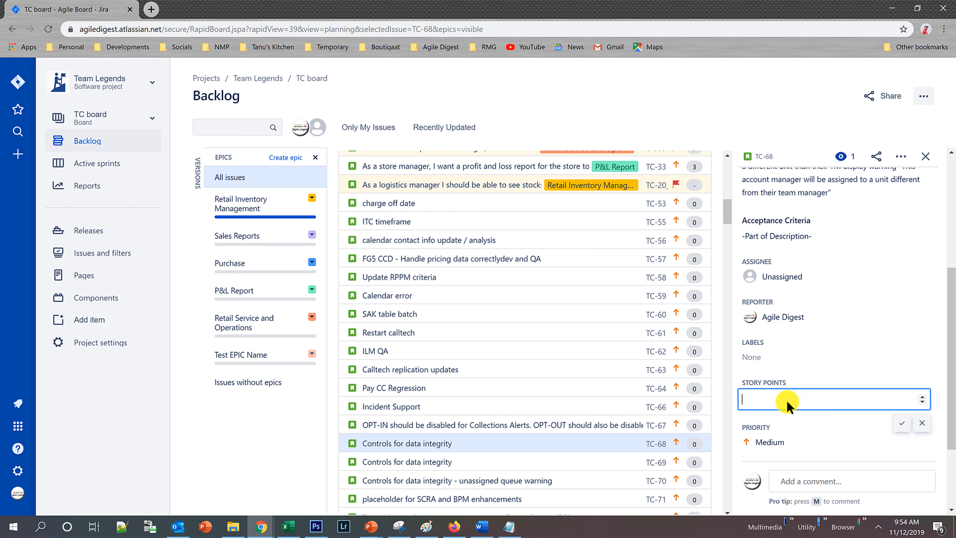
pyautogui.write('8')
pyautogui.press('Return')
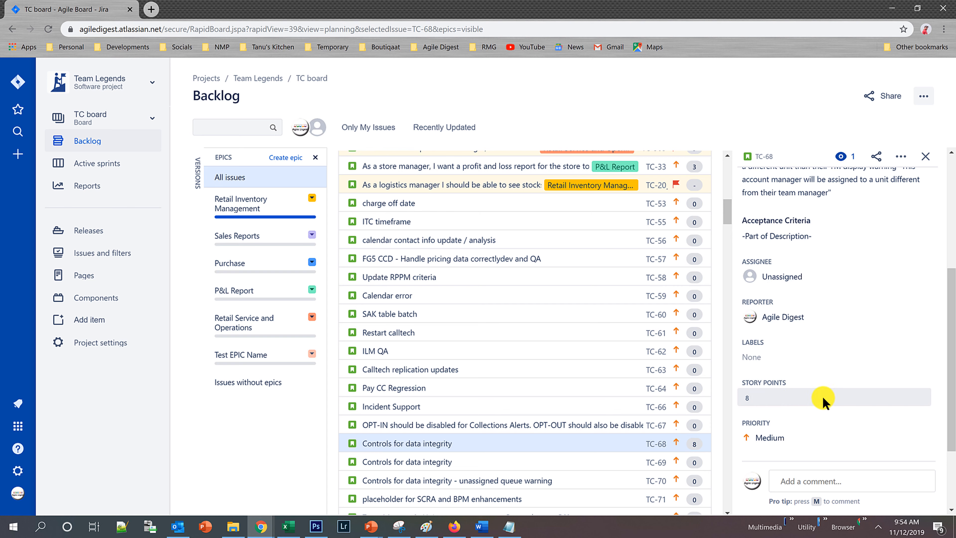
pyautogui.scroll(-3, 823, 395)
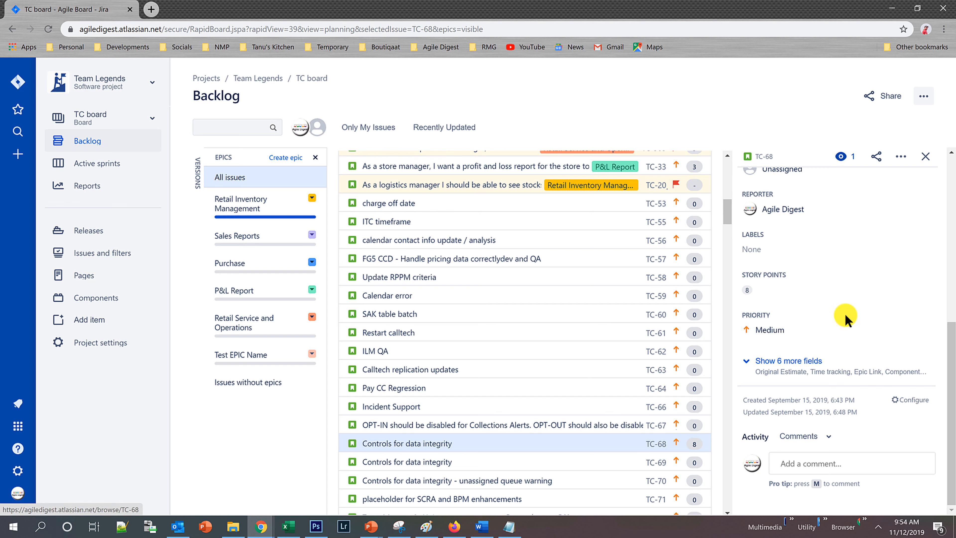
# Show the remaining fields of TC-68 and assign the issue to TC Sprint 2.
pyautogui.click(762, 362)
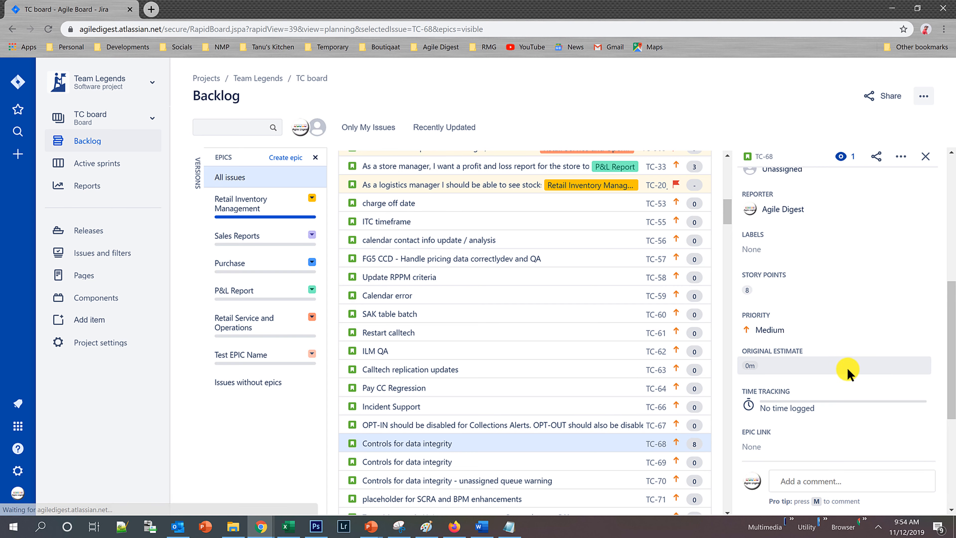
pyautogui.scroll(-4, 836, 364)
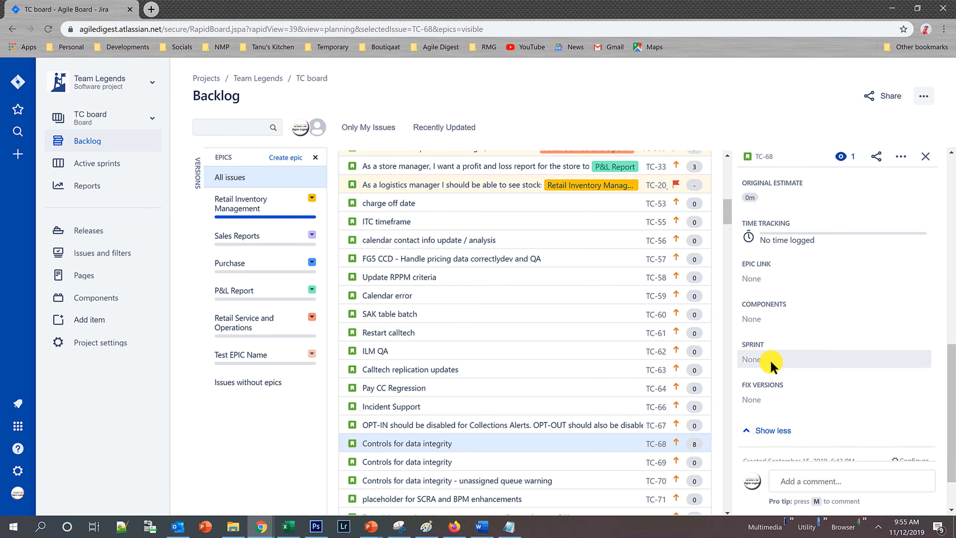
pyautogui.click(770, 360)
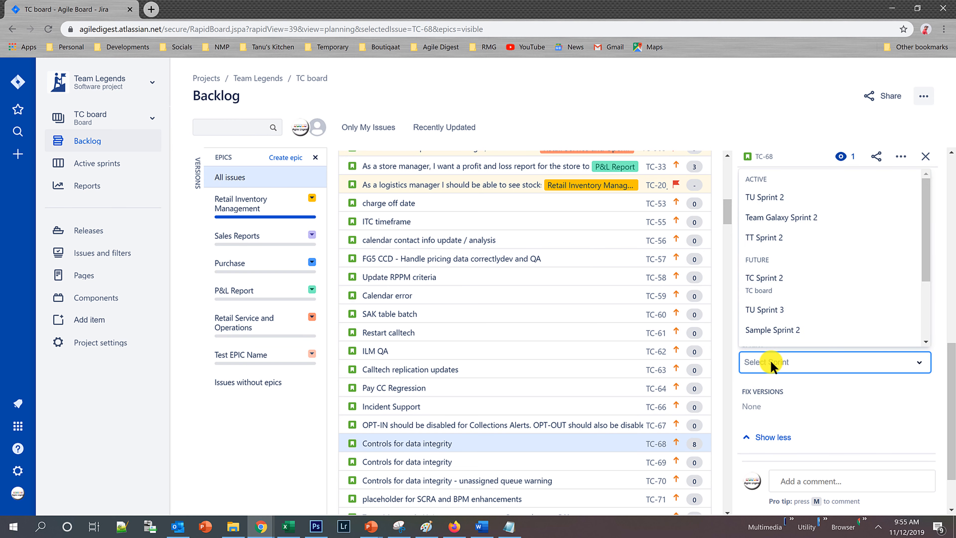
pyautogui.click(786, 281)
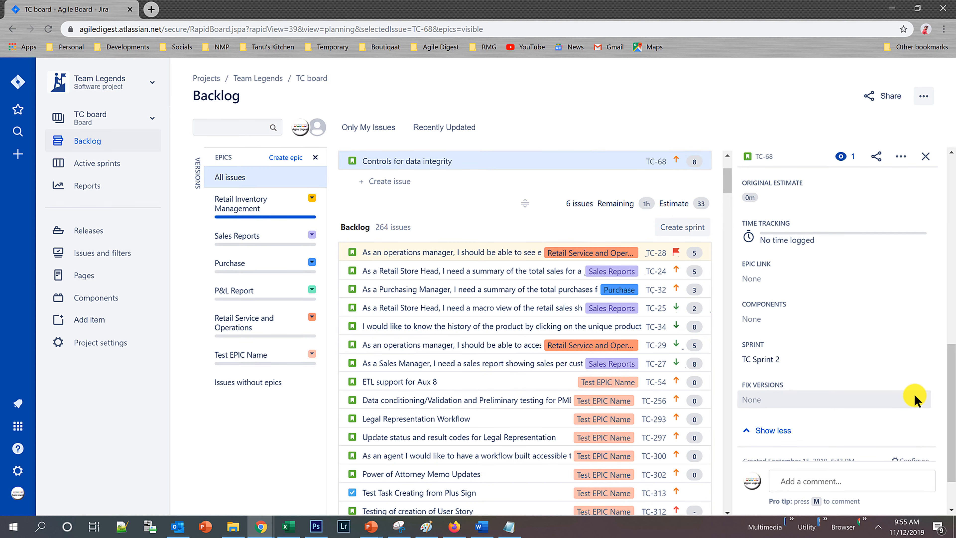
pyautogui.moveTo(724, 181); pyautogui.dragTo(723, 173)
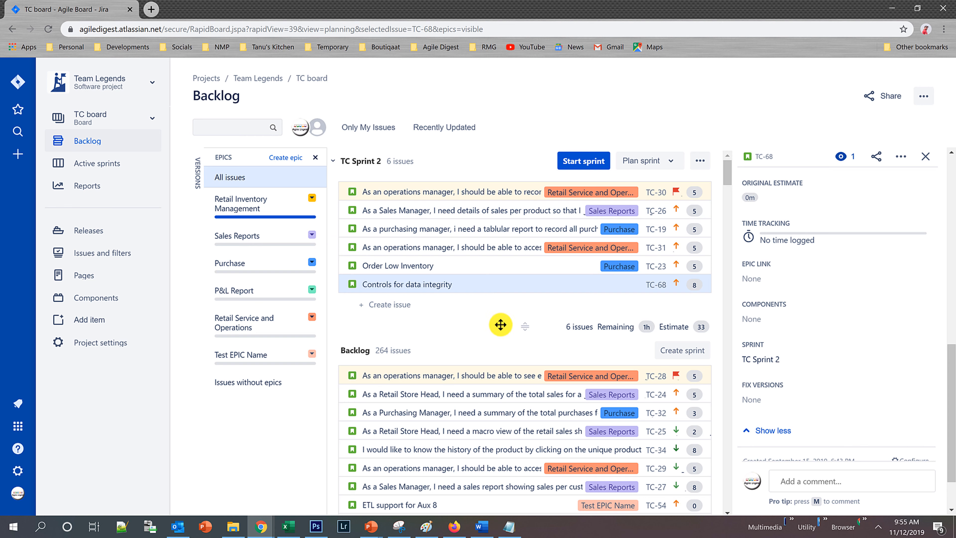
# Move TC-27 and TC-25 from the backlog into TC Sprint 2, placing TC-25 directly below TC-23 and TC-27 above TC-68.
pyautogui.moveTo(515, 375)
pyautogui.mouseDown()
pyautogui.moveTo(512, 294)
pyautogui.moveTo(501, 378)
pyautogui.mouseUp()
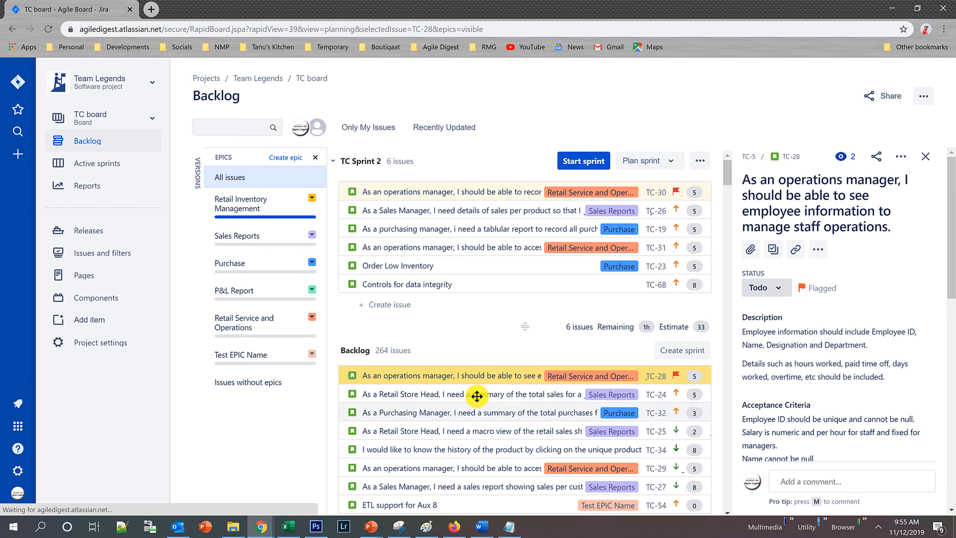
pyautogui.moveTo(489, 336); pyautogui.dragTo(489, 305)
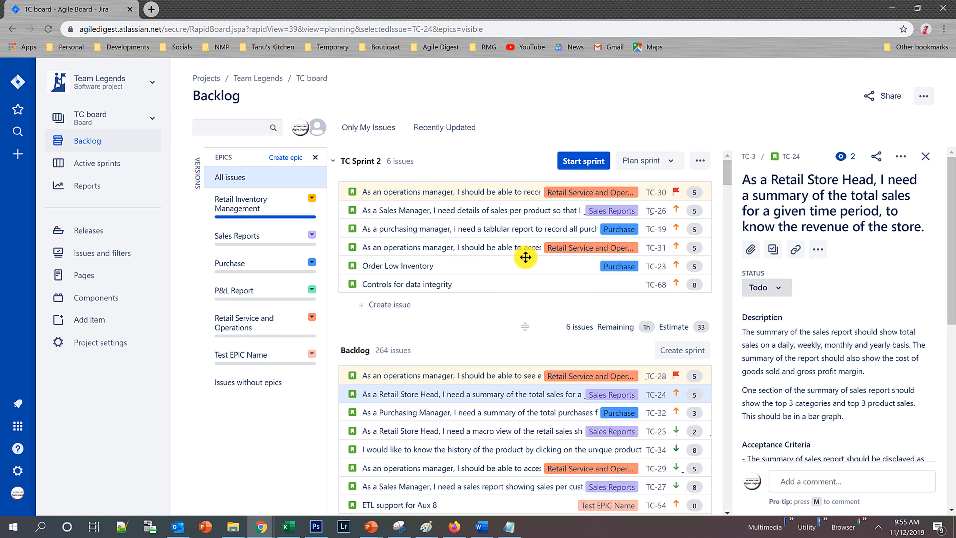
pyautogui.scroll(-3, 529, 376)
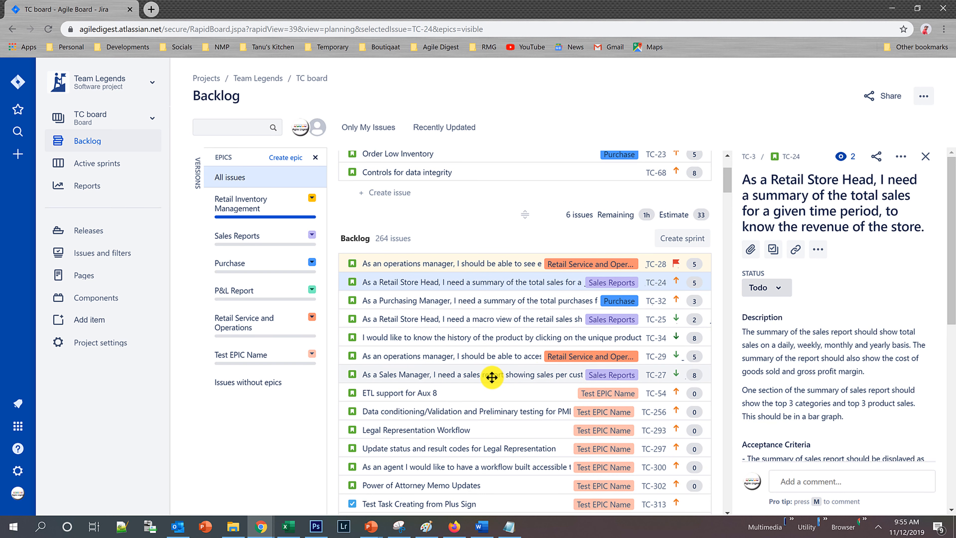
pyautogui.moveTo(488, 374); pyautogui.dragTo(484, 189)
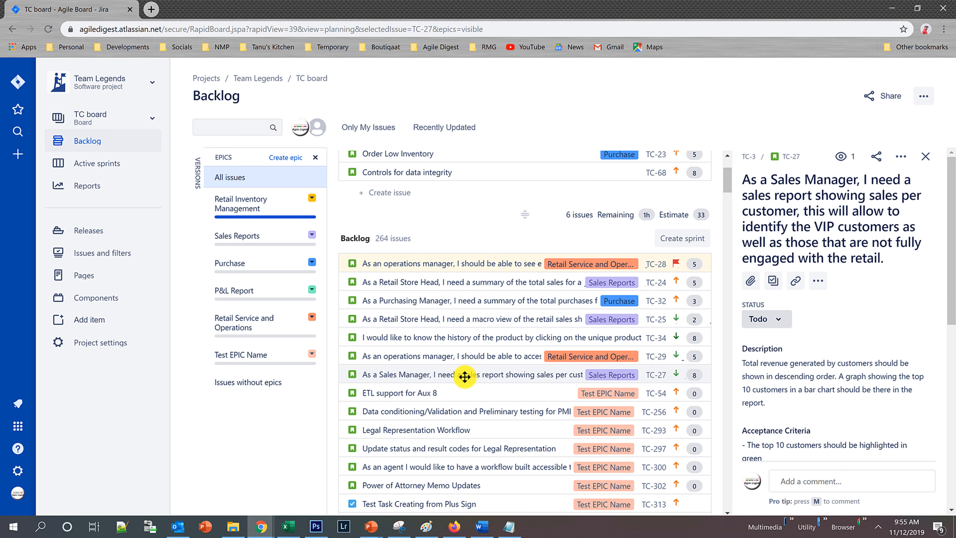
pyautogui.moveTo(466, 375); pyautogui.dragTo(472, 185)
pyautogui.scroll(3, 486, 240)
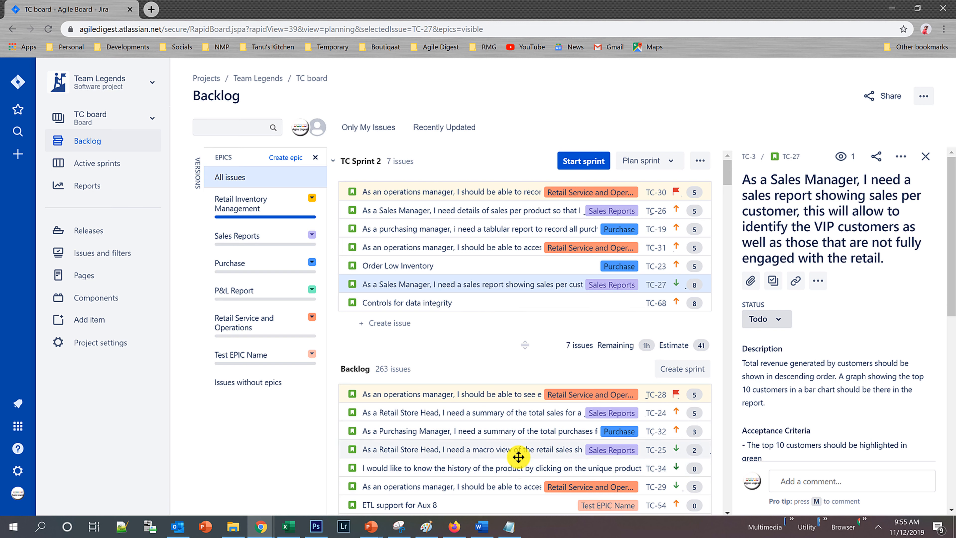
pyautogui.moveTo(518, 456); pyautogui.dragTo(513, 285)
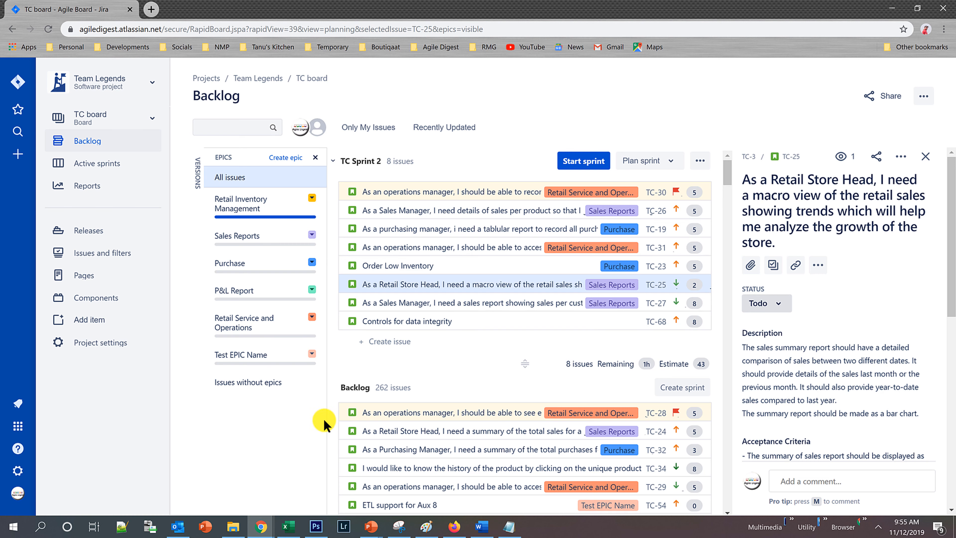
# View the page options for planning the sprint, and hide both the epics list and the TC-25 details.
pyautogui.click(672, 162)
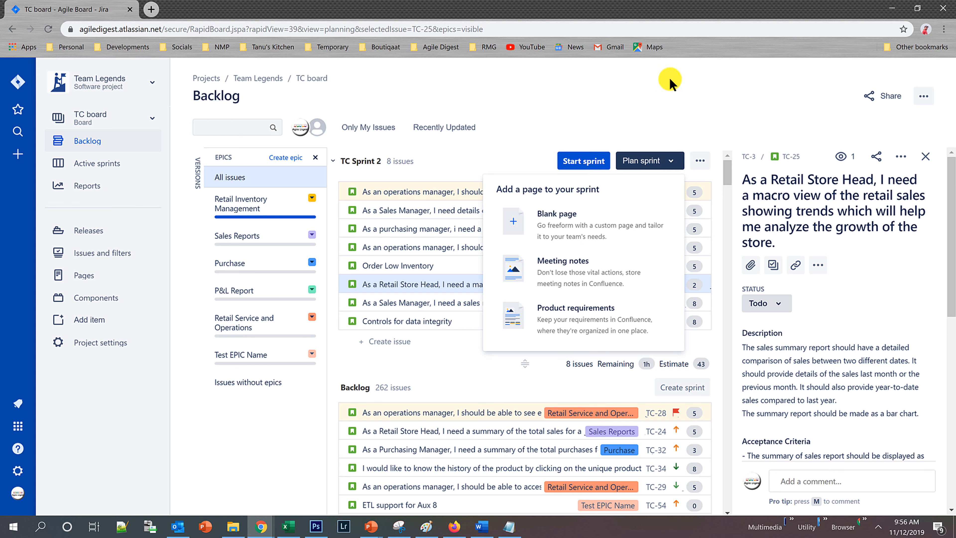
pyautogui.click(663, 109)
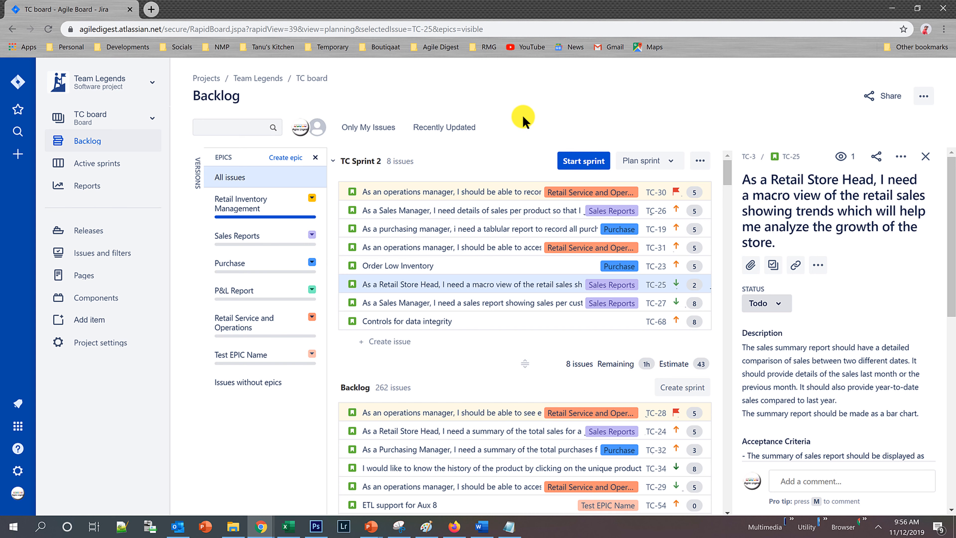
pyautogui.click(315, 159)
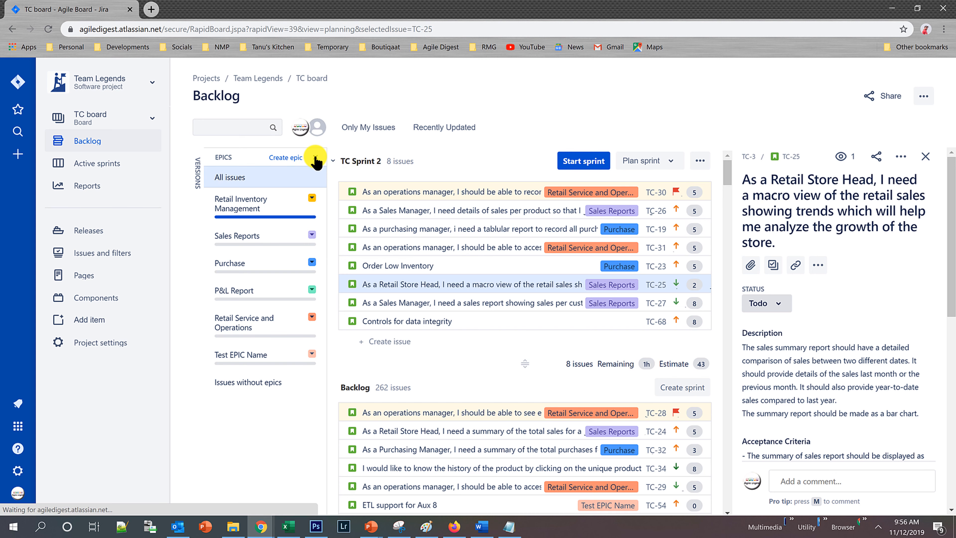
pyautogui.click(926, 155)
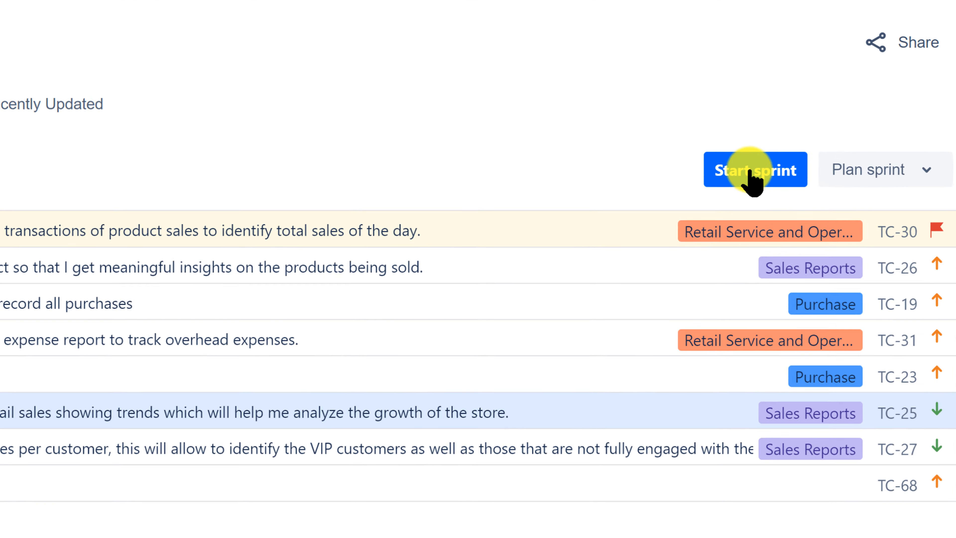
# Begin starting TC Sprint 2, with start date 12/Nov/19 and end date 25/Nov/19.
pyautogui.click(750, 171)
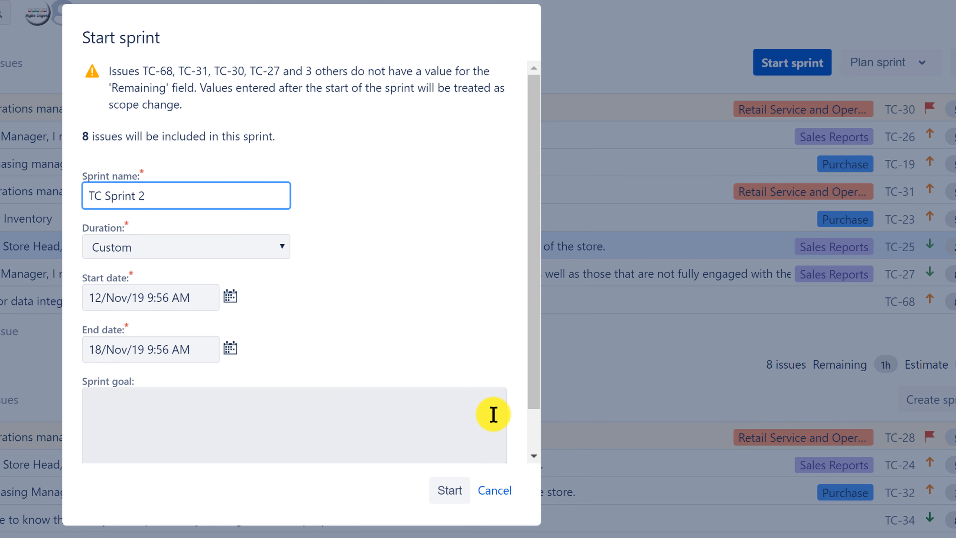
pyautogui.click(229, 297)
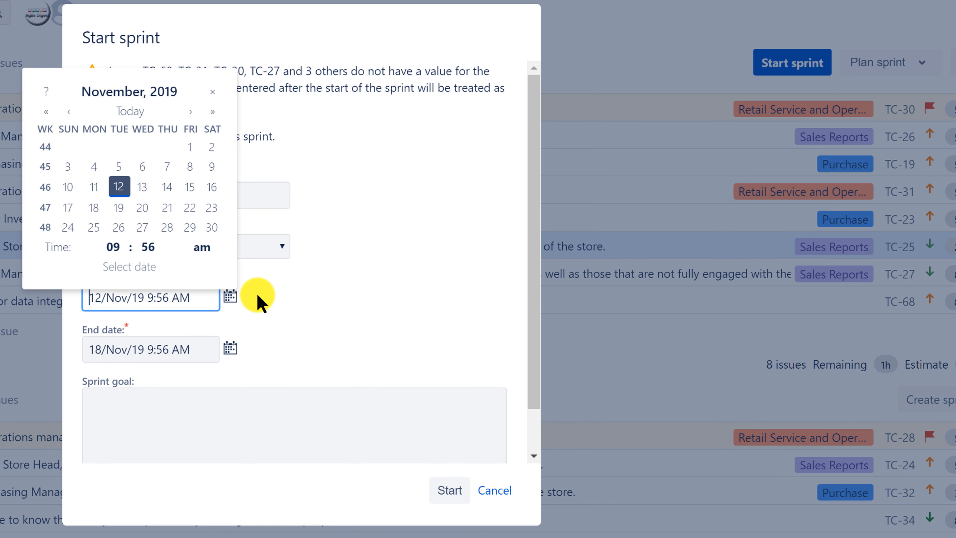
pyautogui.click(124, 188)
pyautogui.click(229, 352)
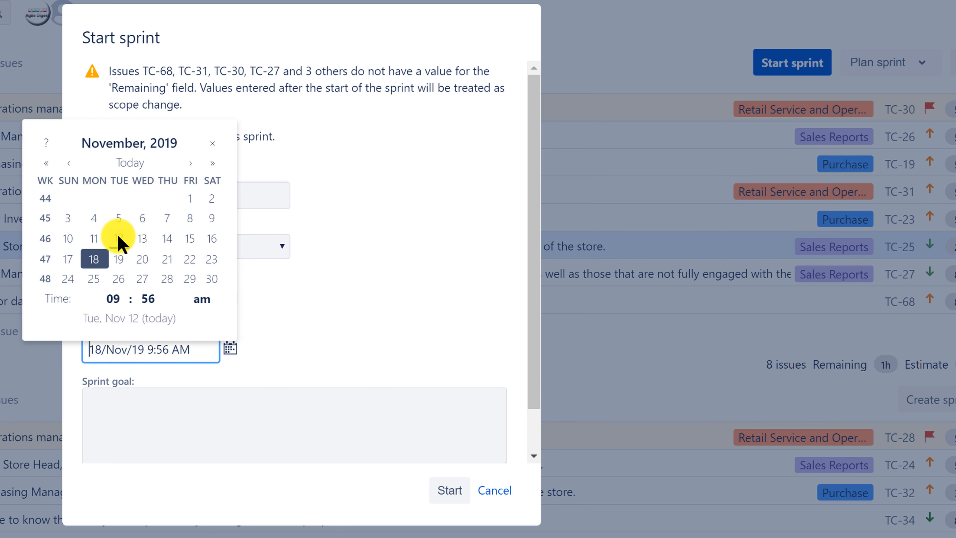
pyautogui.click(99, 281)
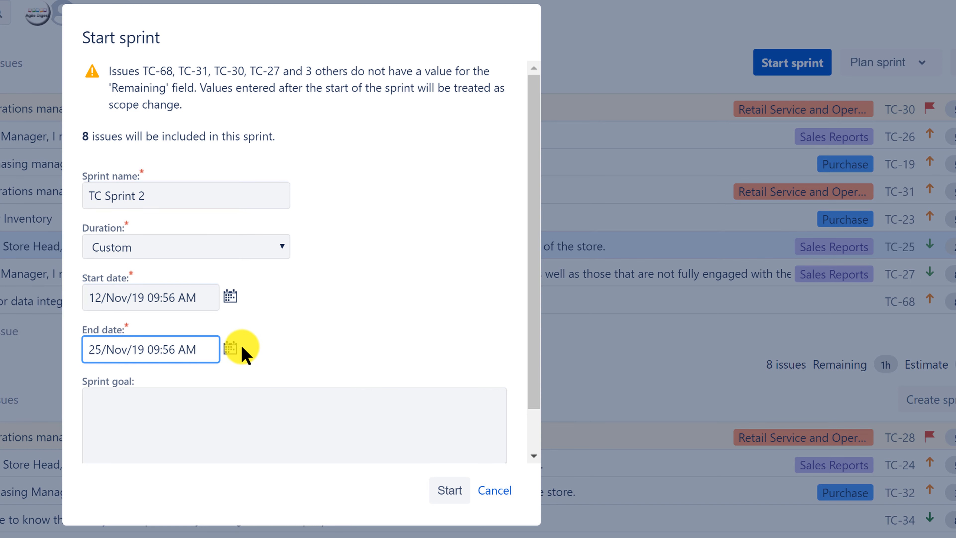
# Try 2-week and 3-week durations for TC Sprint 2, and settle on 2 weeks.
pyautogui.click(281, 251)
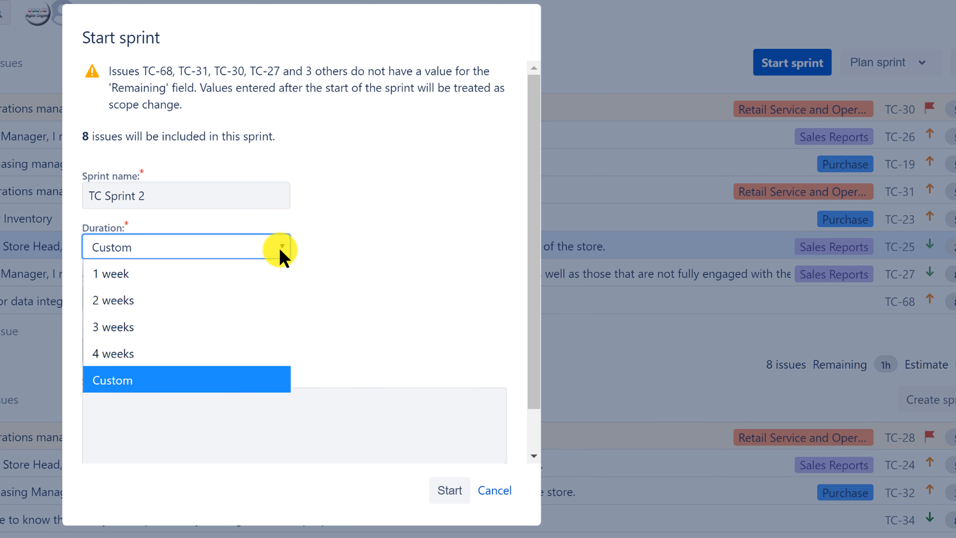
pyautogui.click(175, 299)
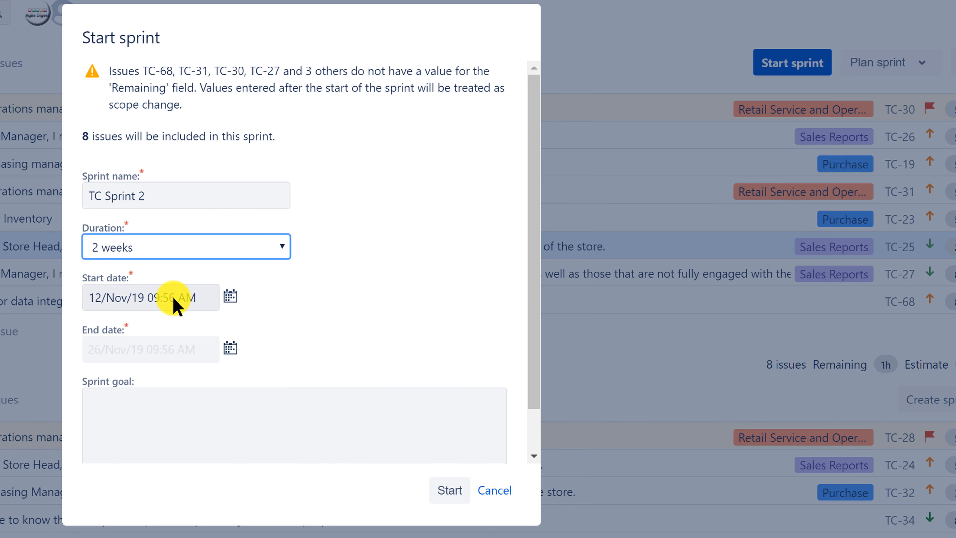
pyautogui.click(284, 248)
pyautogui.click(199, 325)
pyautogui.click(251, 246)
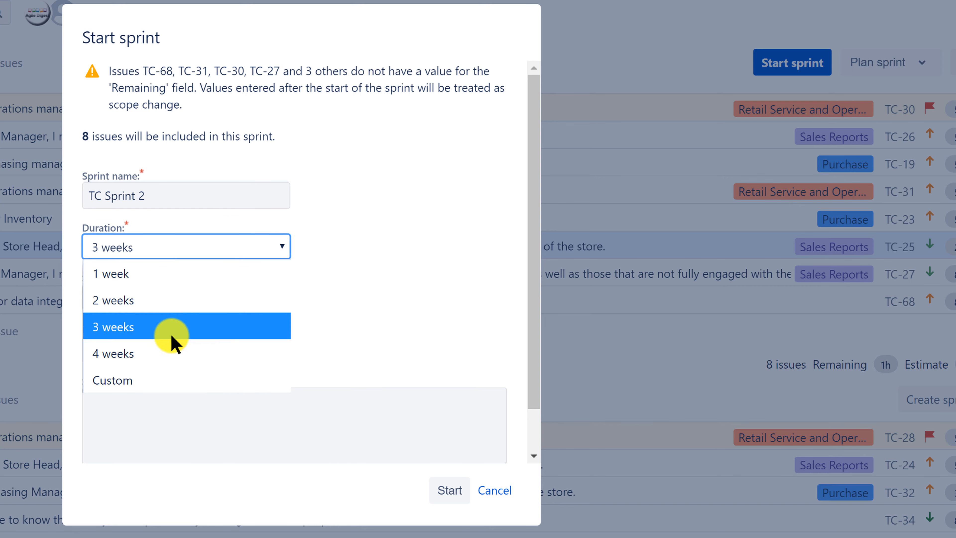
pyautogui.click(165, 300)
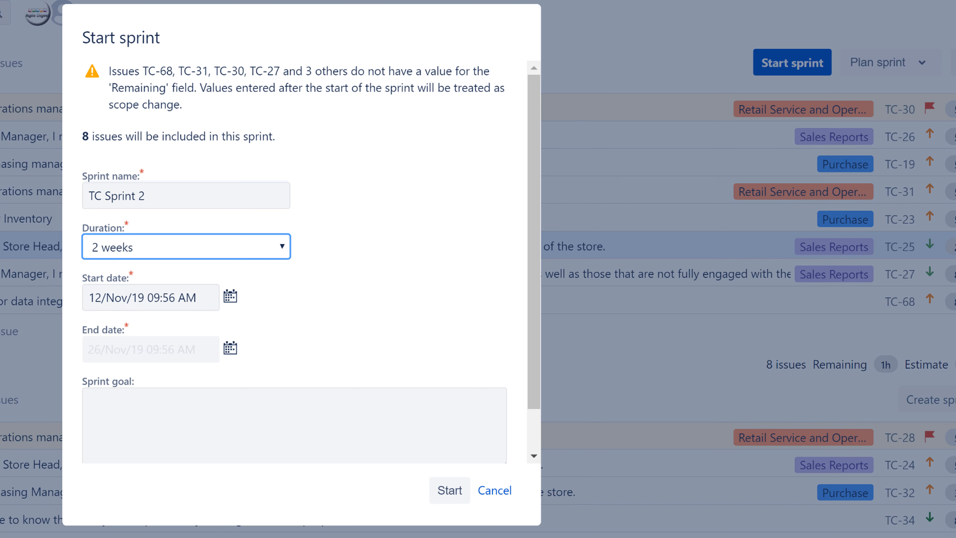
# Check the sprint dates against the system calendar, and open the sprint goal for editing.
pyautogui.press('Tab')
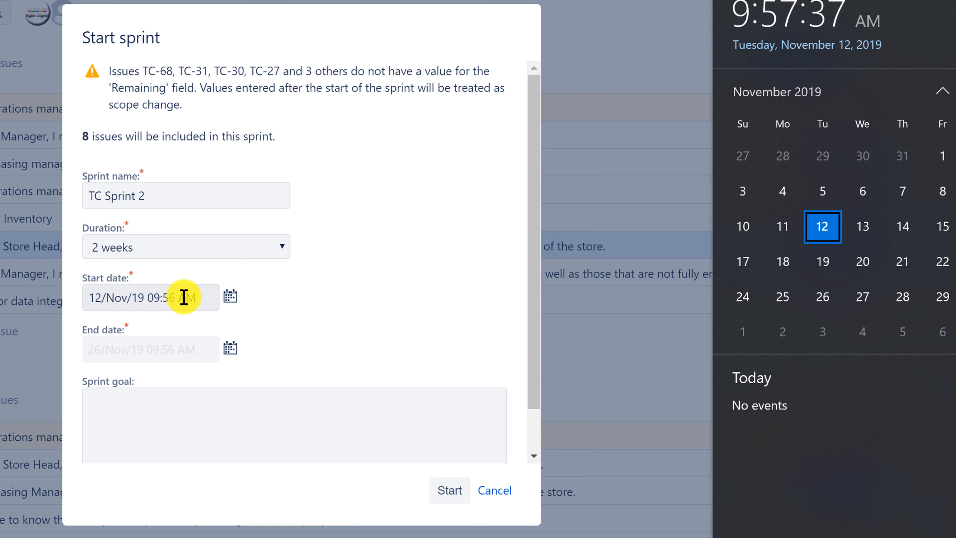
pyautogui.click(371, 335)
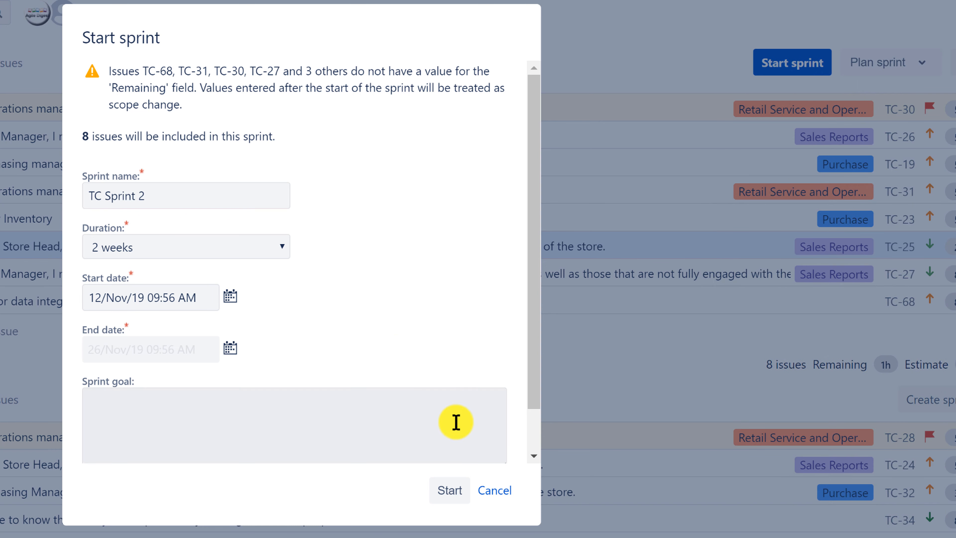
pyautogui.click(271, 419)
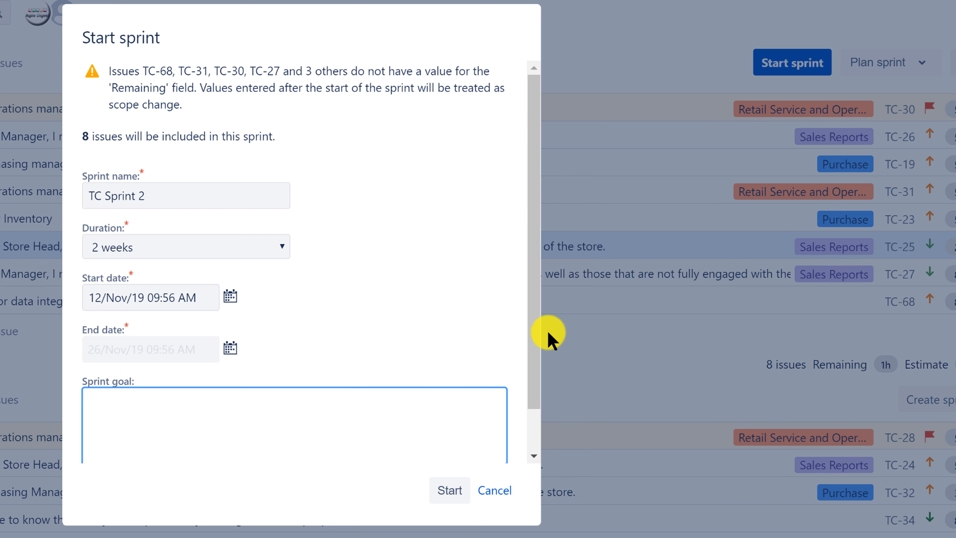
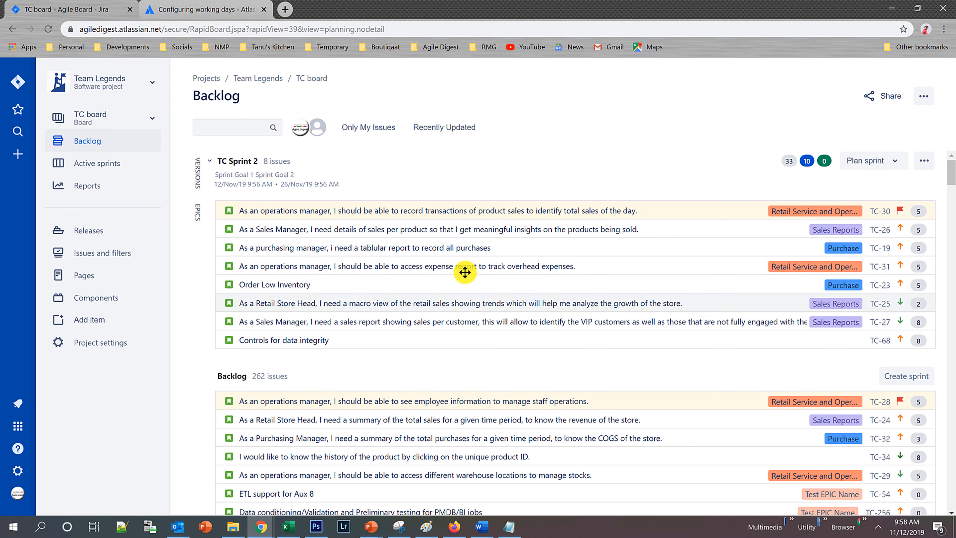
# Review the stories and estimates in TC Sprint 2 on the backlog, and open the active sprint board.
pyautogui.scroll(-6, 412, 369)
pyautogui.scroll(6, 418, 395)
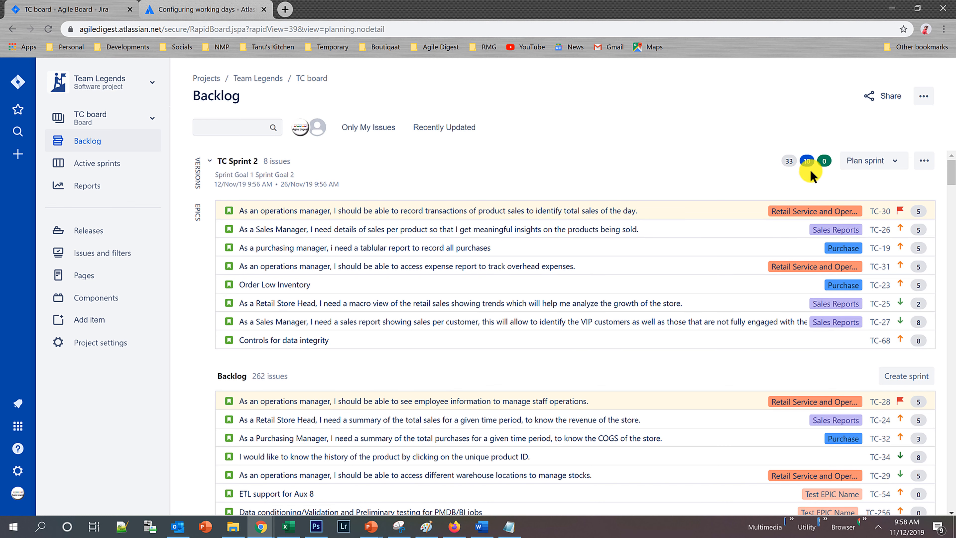
pyautogui.moveTo(788, 165)
pyautogui.click(90, 168)
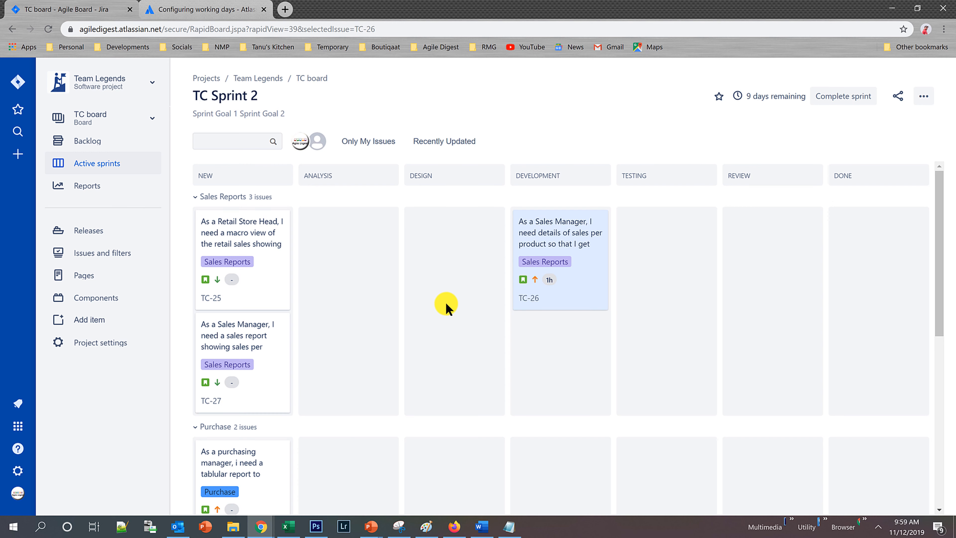
# Look over the active TC Sprint 2 board, checking its epic swimlanes, the cards in each column and the remaining time.
pyautogui.scroll(-5, 470, 316)
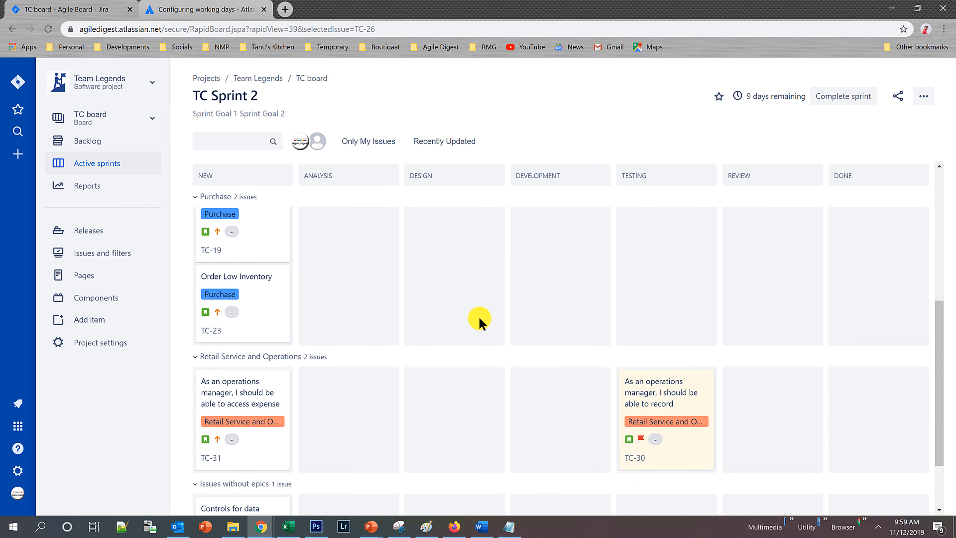
pyautogui.scroll(5, 484, 320)
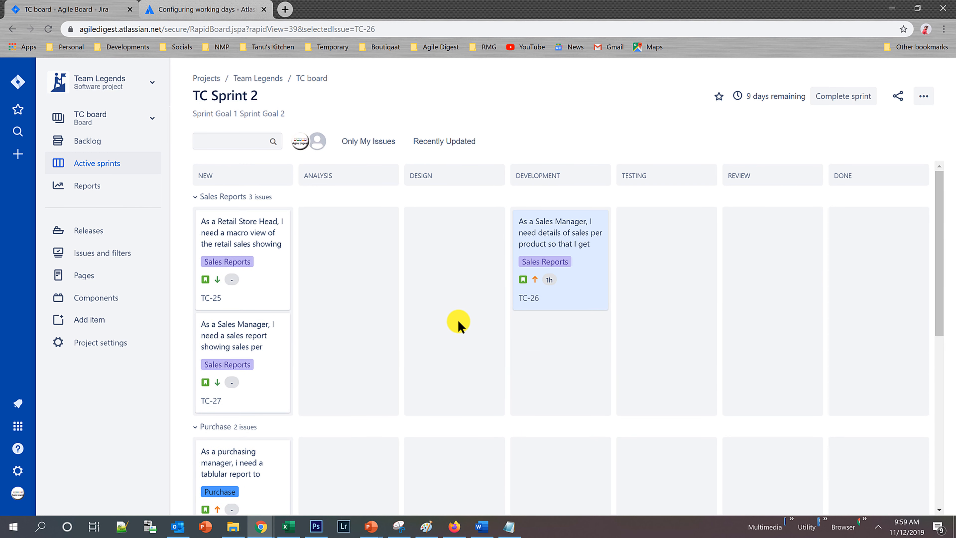
pyautogui.moveTo(279, 250); pyautogui.dragTo(236, 240)
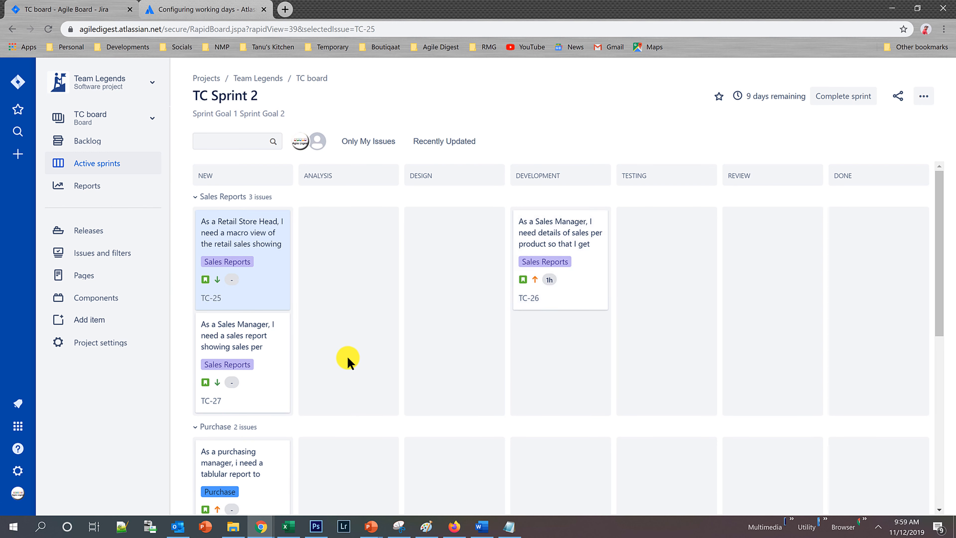
pyautogui.scroll(-5, 348, 361)
pyautogui.scroll(-1, 361, 358)
pyautogui.moveTo(778, 99)
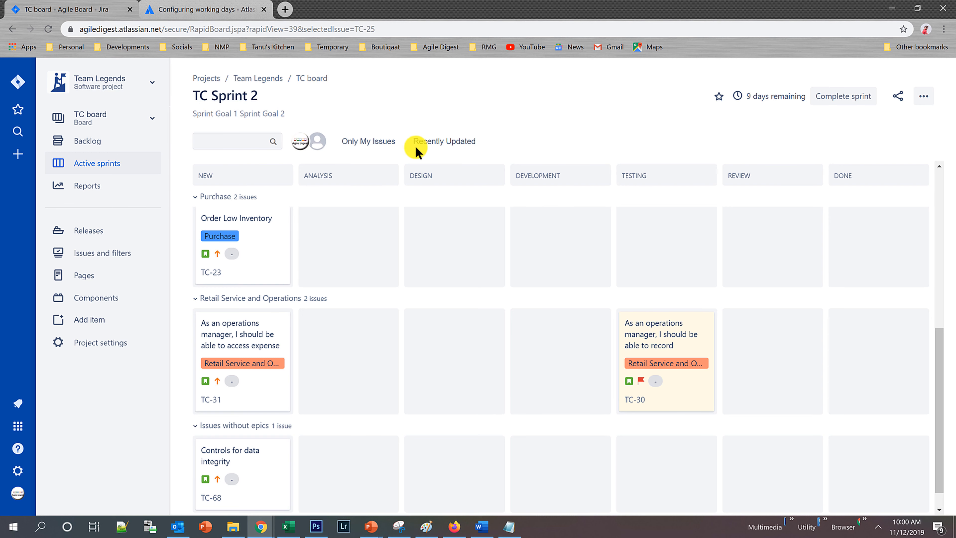
pyautogui.scroll(-1, 464, 358)
pyautogui.scroll(6, 464, 357)
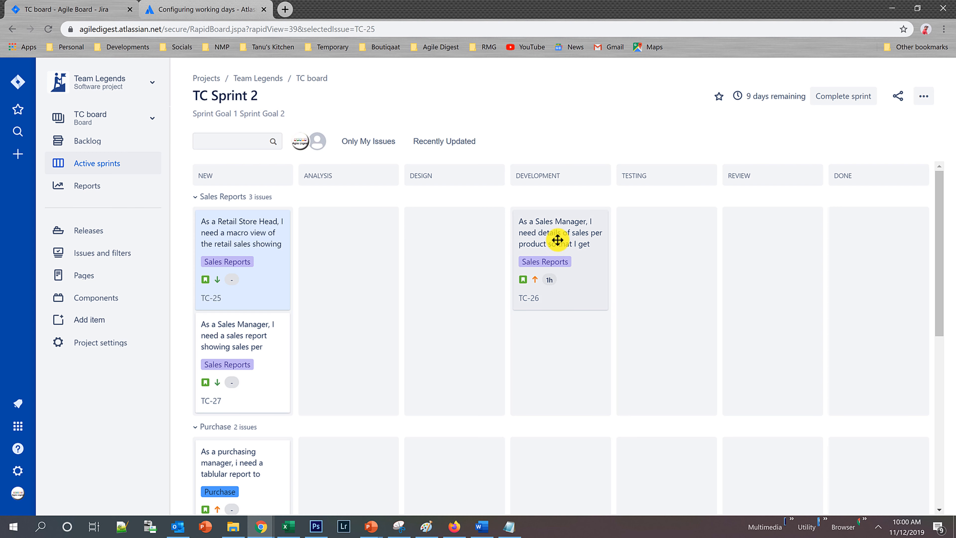
# Move story TC-26 from Development to Review and try to take it on to Done.
pyautogui.moveTo(549, 237); pyautogui.dragTo(865, 241)
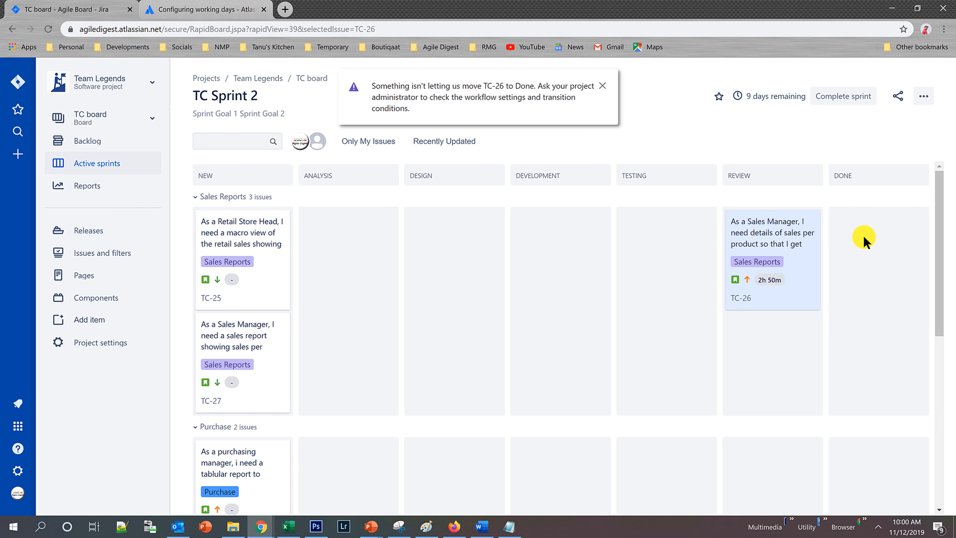
pyautogui.moveTo(780, 230); pyautogui.dragTo(759, 242)
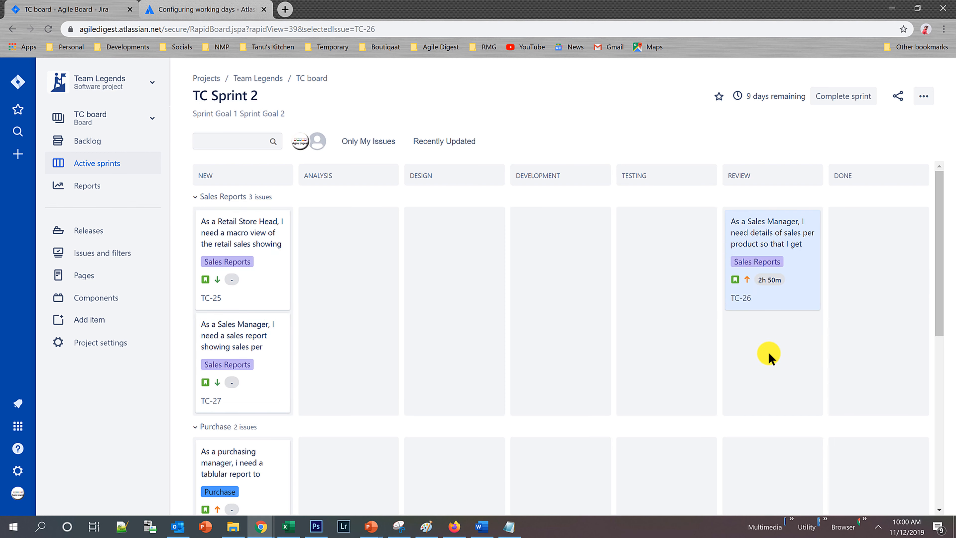
pyautogui.moveTo(760, 235); pyautogui.dragTo(862, 241)
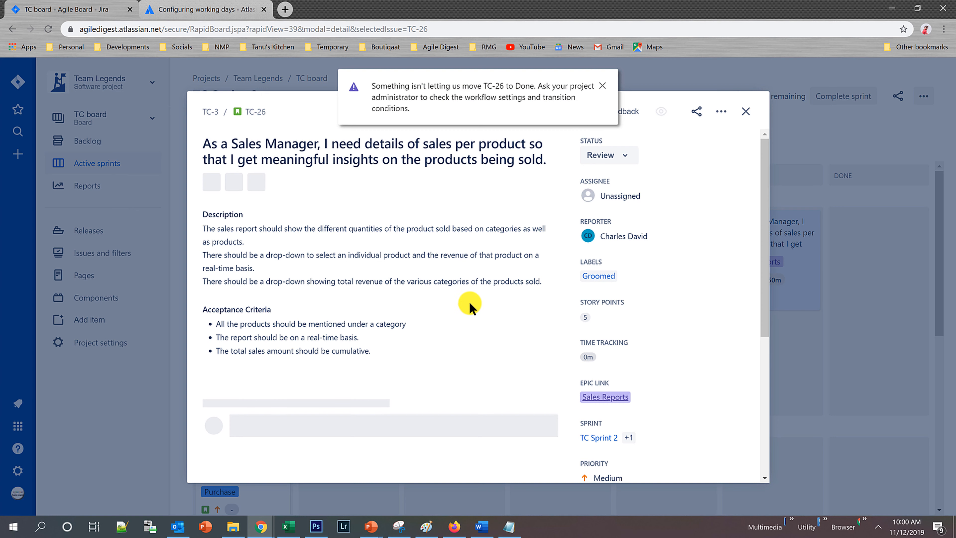
# Examine the acceptance criteria and subtasks of TC-26, dismiss the board update notice, and close the issue details.
pyautogui.scroll(-5, 463, 309)
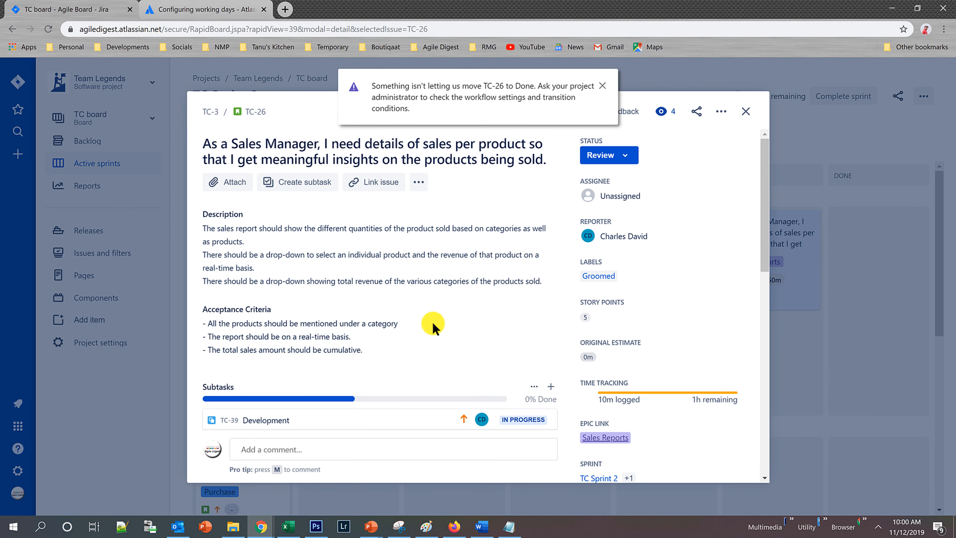
pyautogui.scroll(-4, 441, 330)
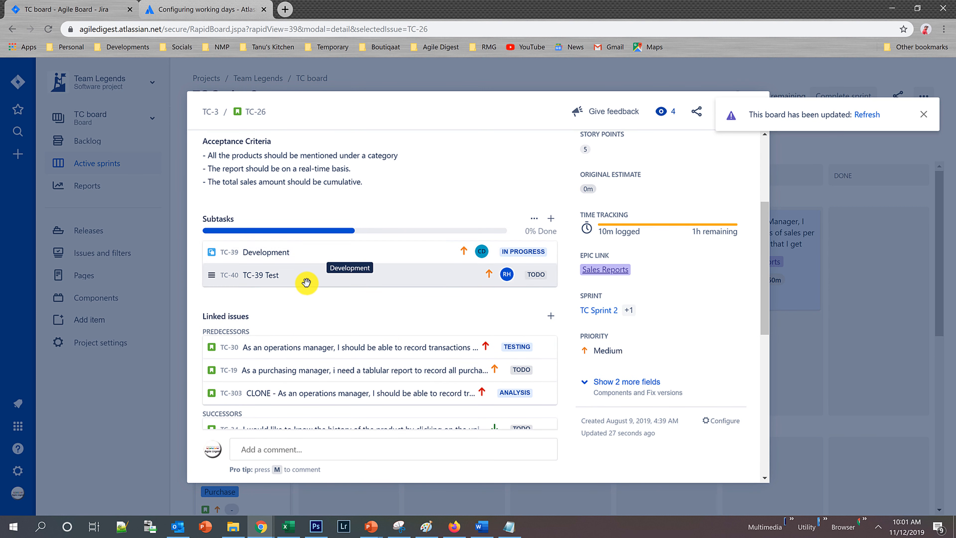
pyautogui.tripleClick(472, 133)
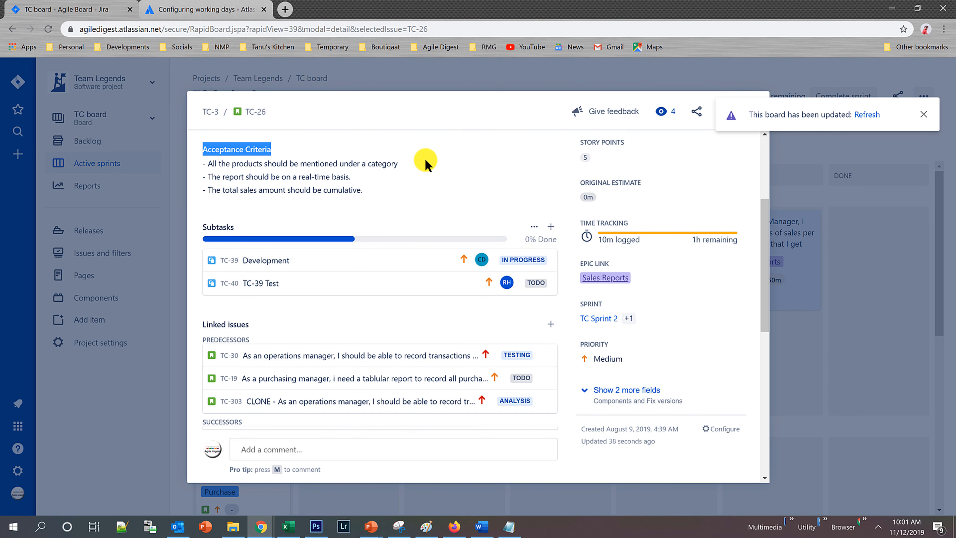
pyautogui.keyDown('shift'); pyautogui.click(412, 171); pyautogui.keyUp('shift')
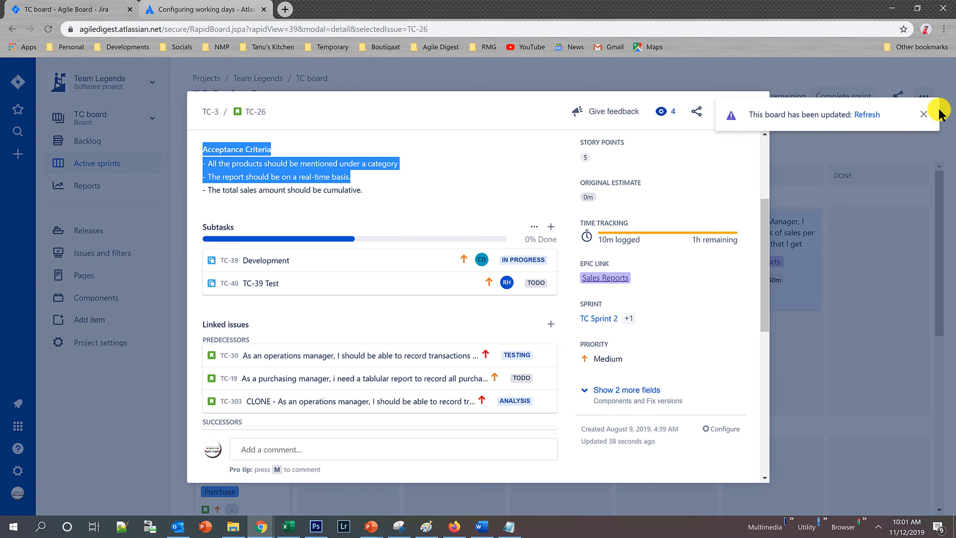
pyautogui.click(924, 114)
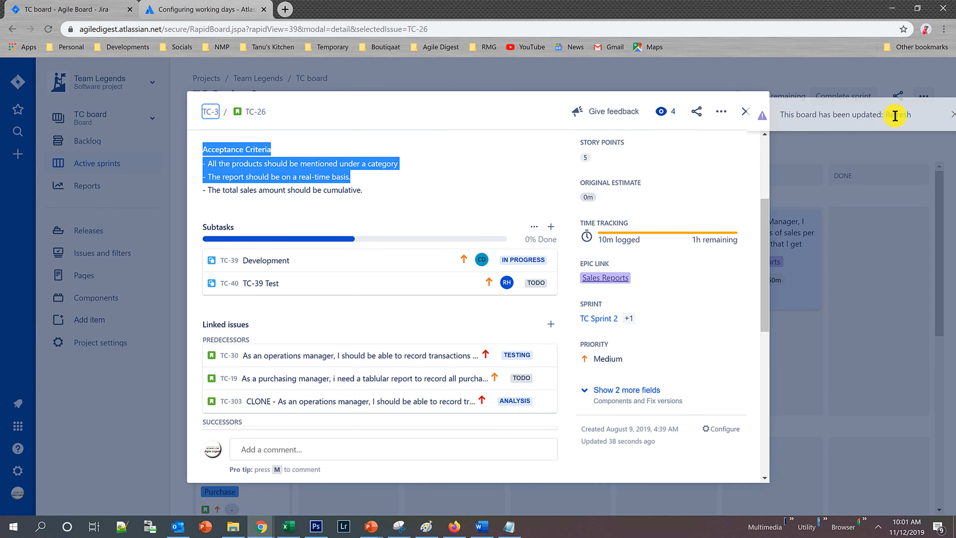
pyautogui.click(745, 112)
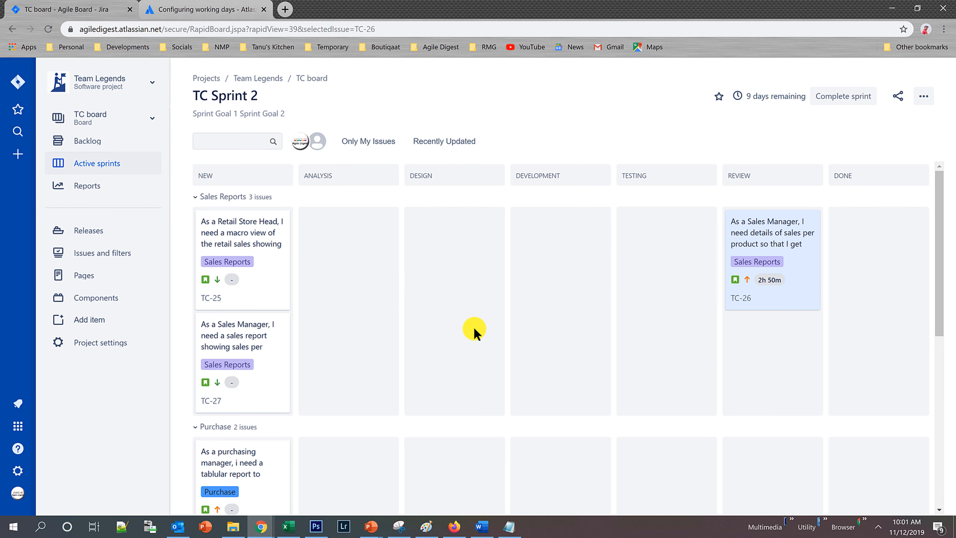
# Finish TC-26's Development subtask, TC-39, by setting its status to Done, and return to the sprint board.
pyautogui.scroll(-5, 528, 304)
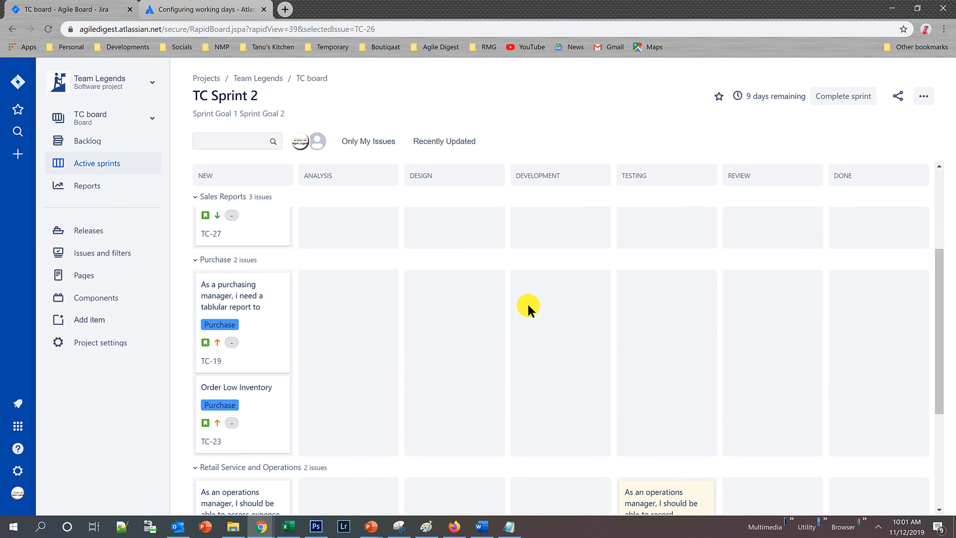
pyautogui.scroll(5, 528, 303)
pyautogui.scroll(-5, 527, 305)
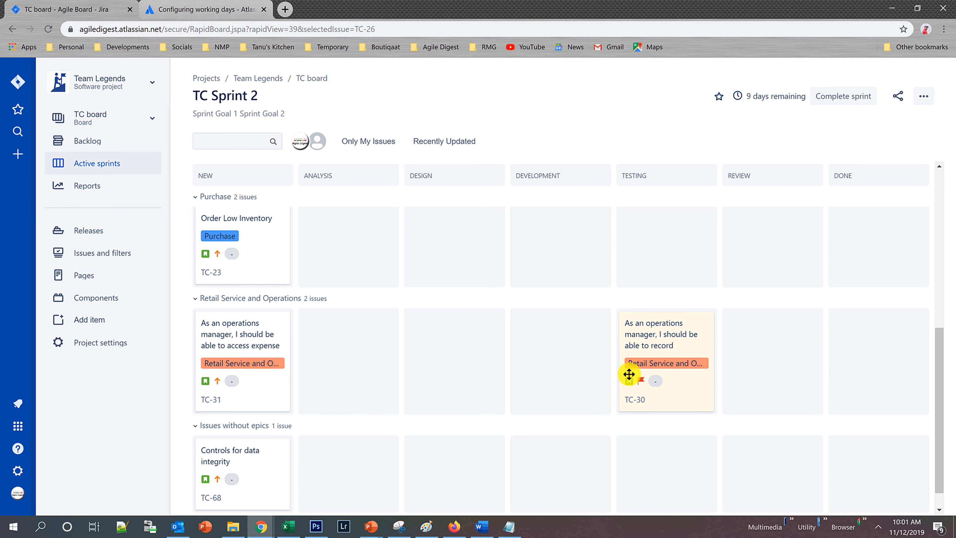
pyautogui.scroll(-1, 482, 358)
pyautogui.scroll(5, 482, 358)
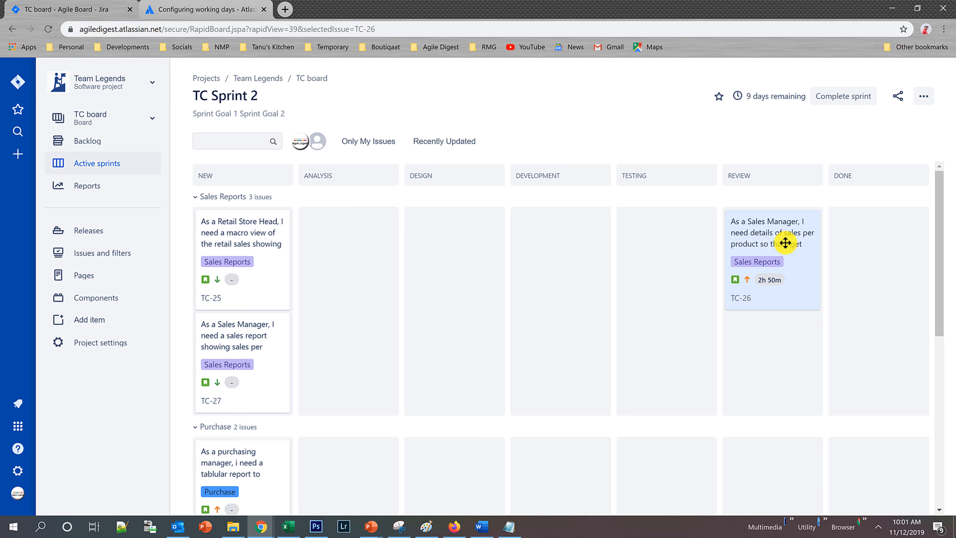
pyautogui.click(758, 234)
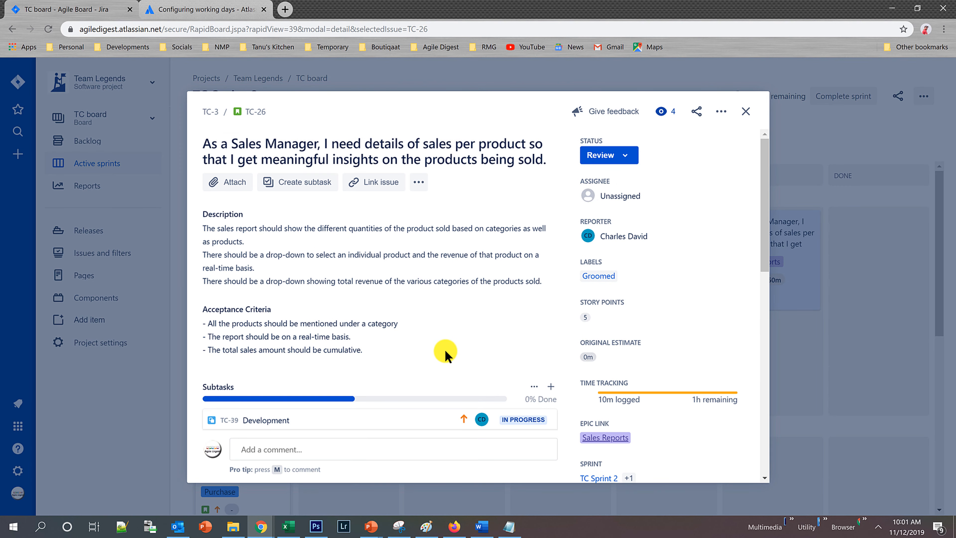
pyautogui.scroll(-5, 444, 354)
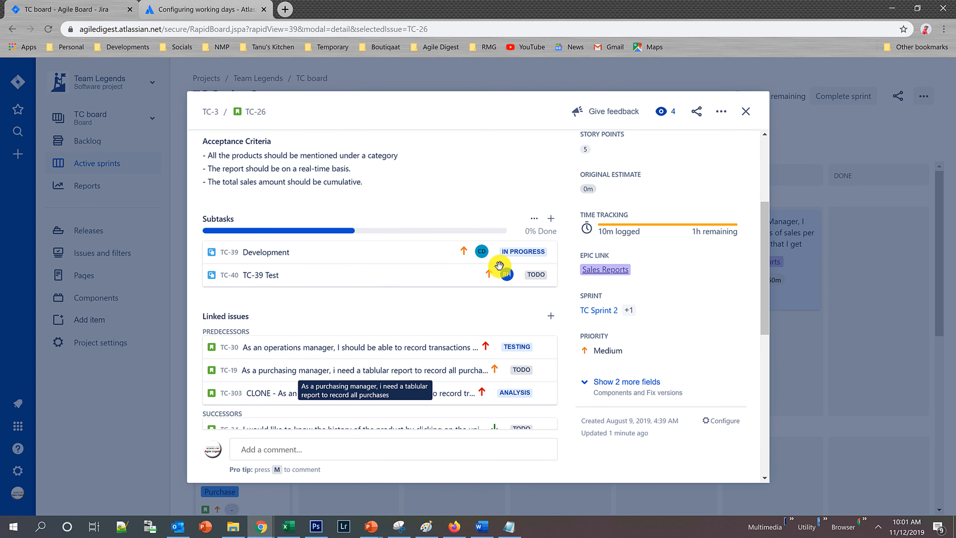
pyautogui.click(422, 254)
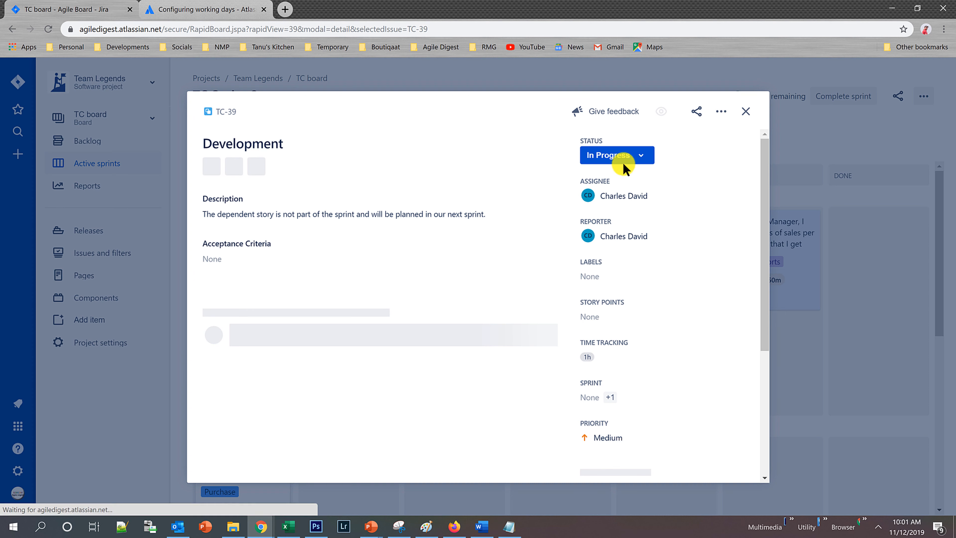
pyautogui.click(640, 158)
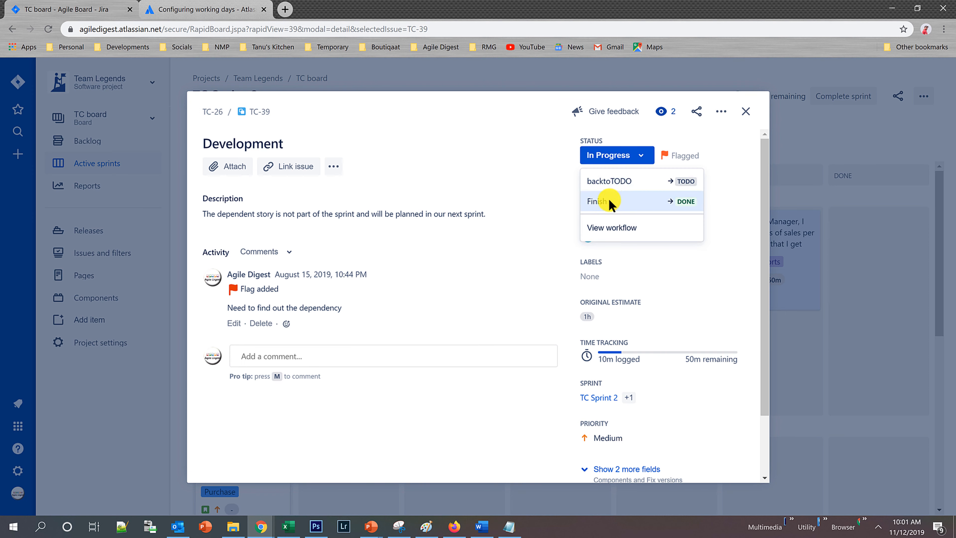
pyautogui.click(610, 202)
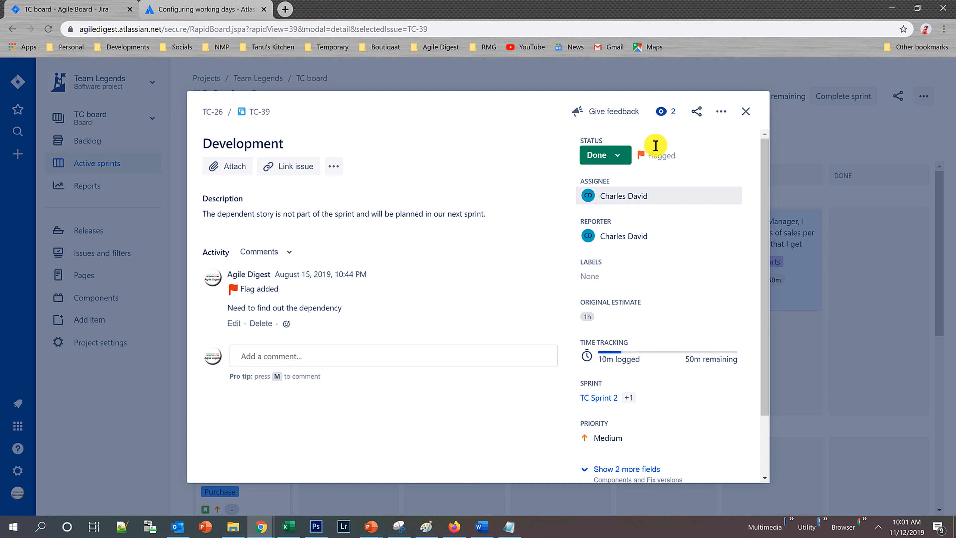
pyautogui.click(745, 110)
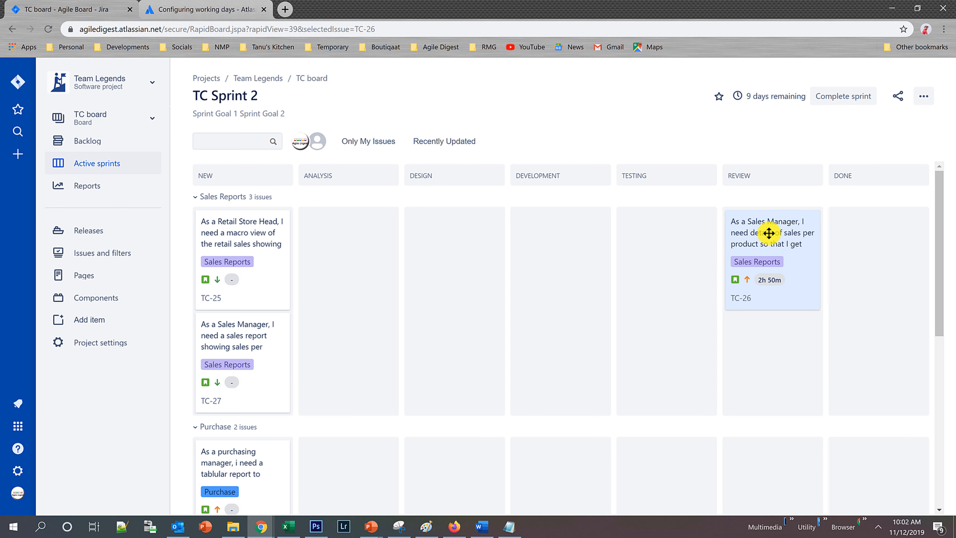
# Try to move TC-26 from Review to Done, and close the Configuring working days page.
pyautogui.moveTo(770, 233); pyautogui.dragTo(878, 233)
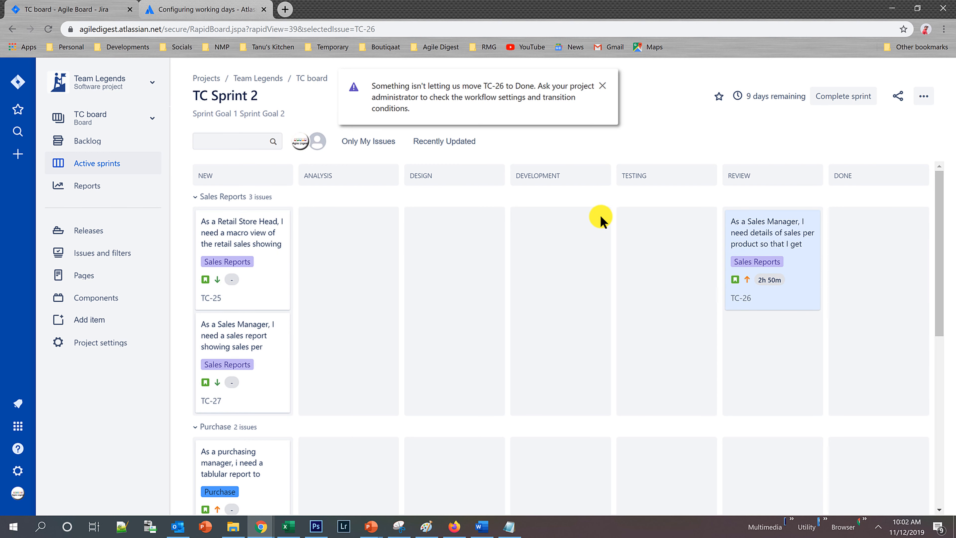
pyautogui.click(201, 5)
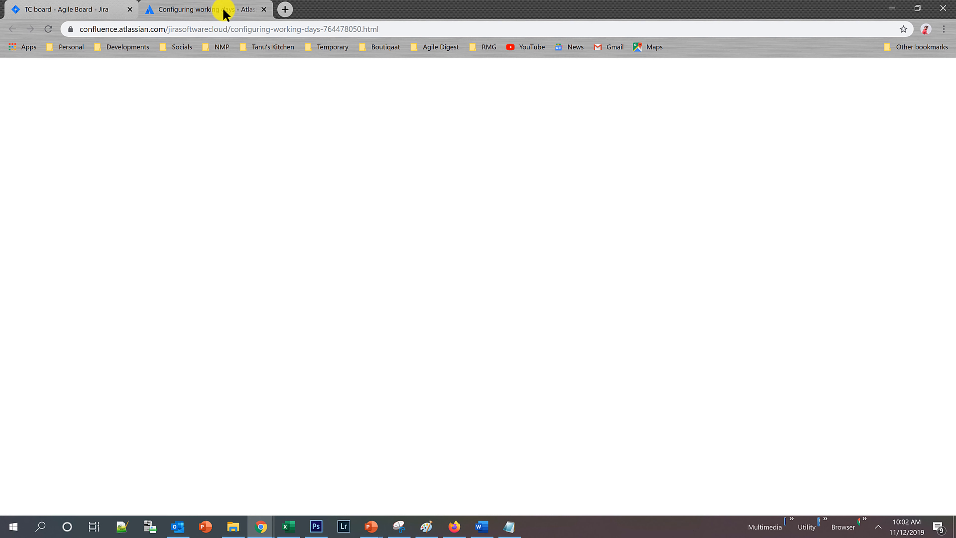
pyautogui.click(260, 10)
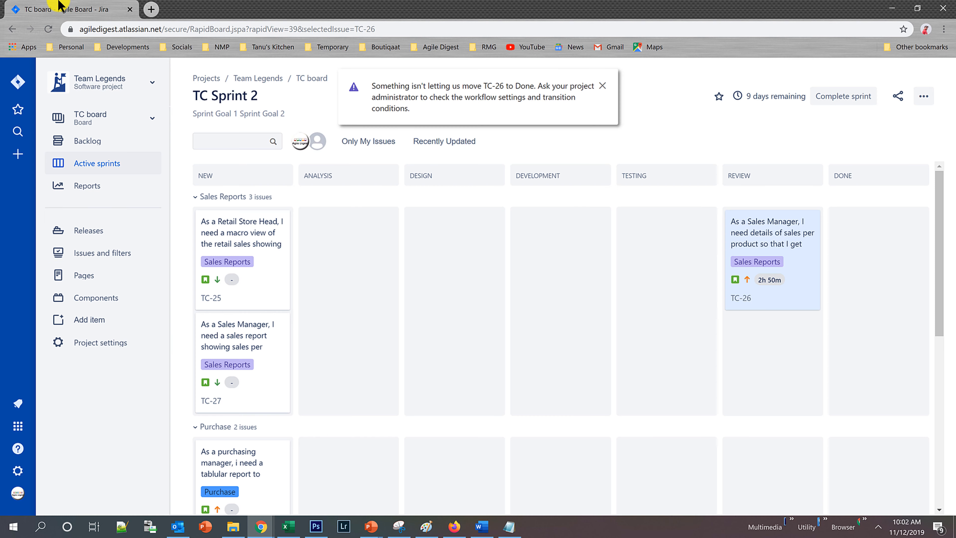
# Set TC-26's test subtask, TC-40, to In Progress and finish it as Done, closing the issue details.
pyautogui.click(762, 233)
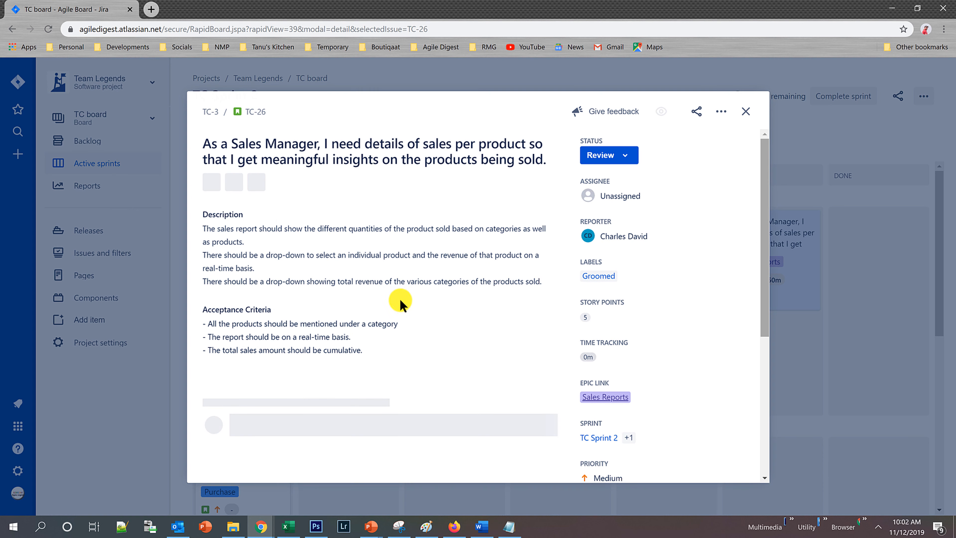
pyautogui.scroll(-5, 391, 351)
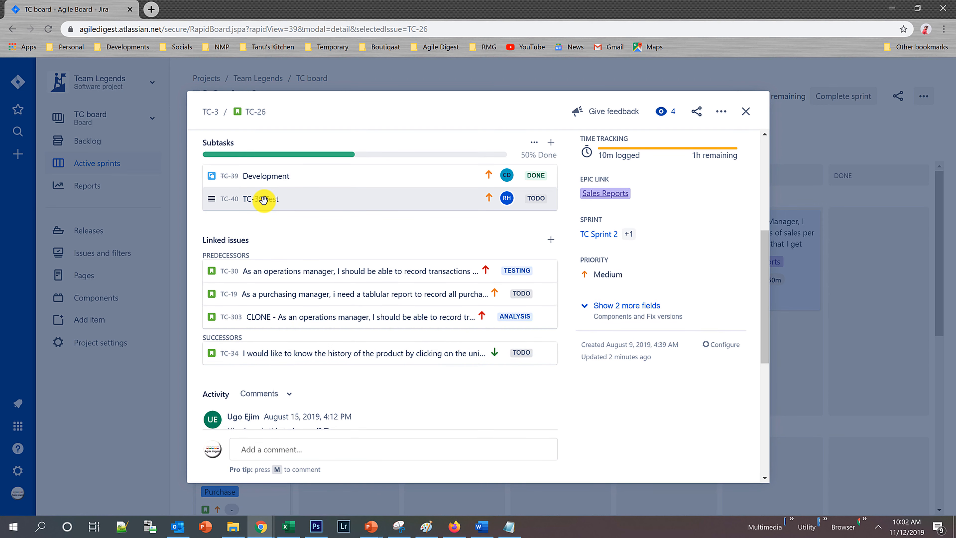
pyautogui.click(269, 200)
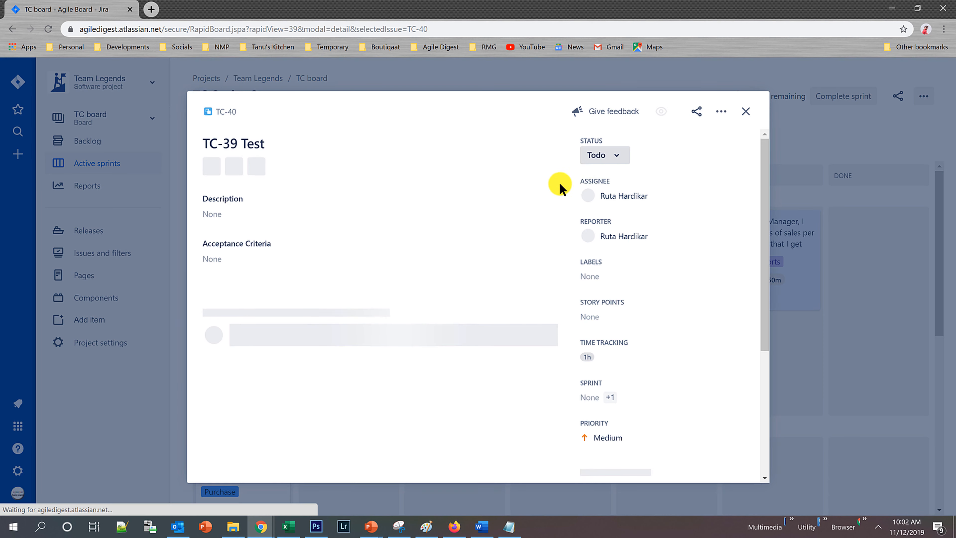
pyautogui.click(620, 157)
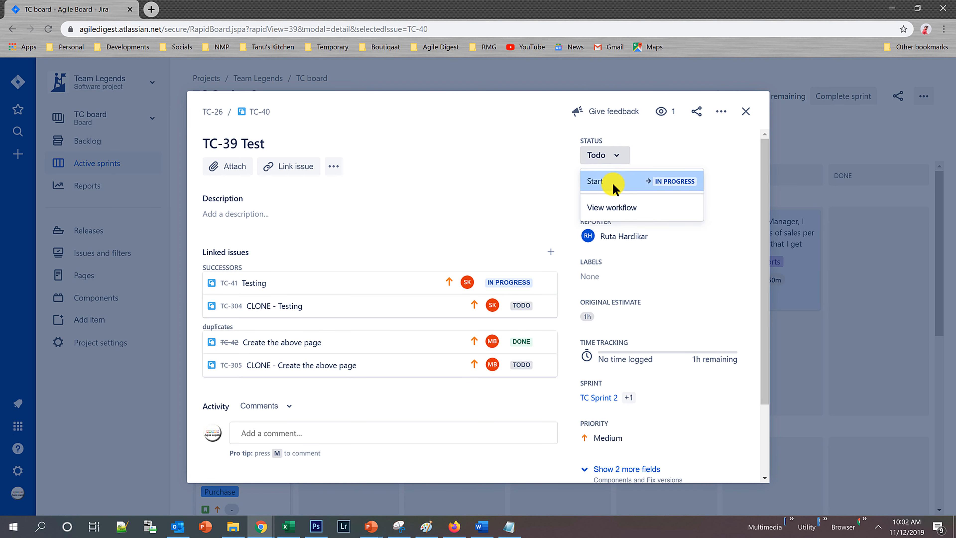
pyautogui.click(610, 181)
pyautogui.click(631, 154)
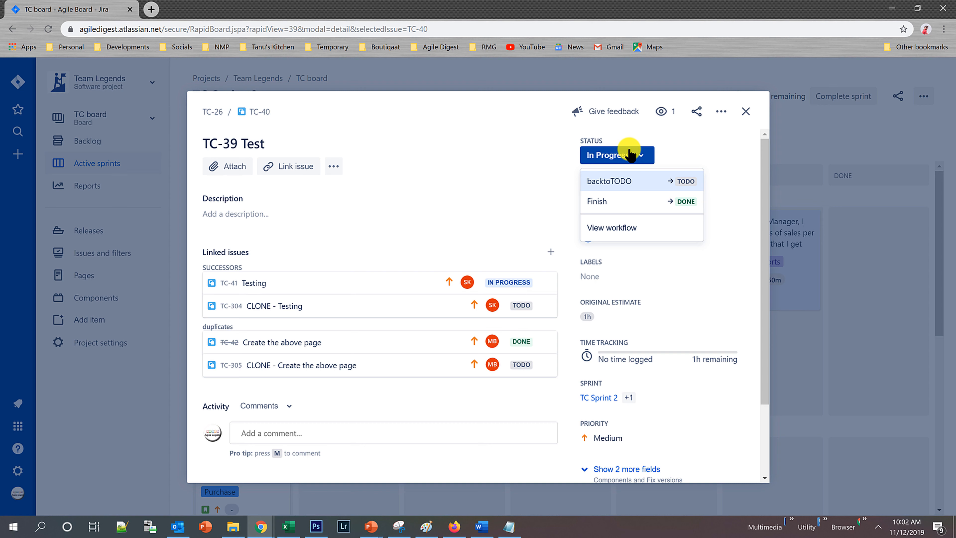
pyautogui.click(611, 195)
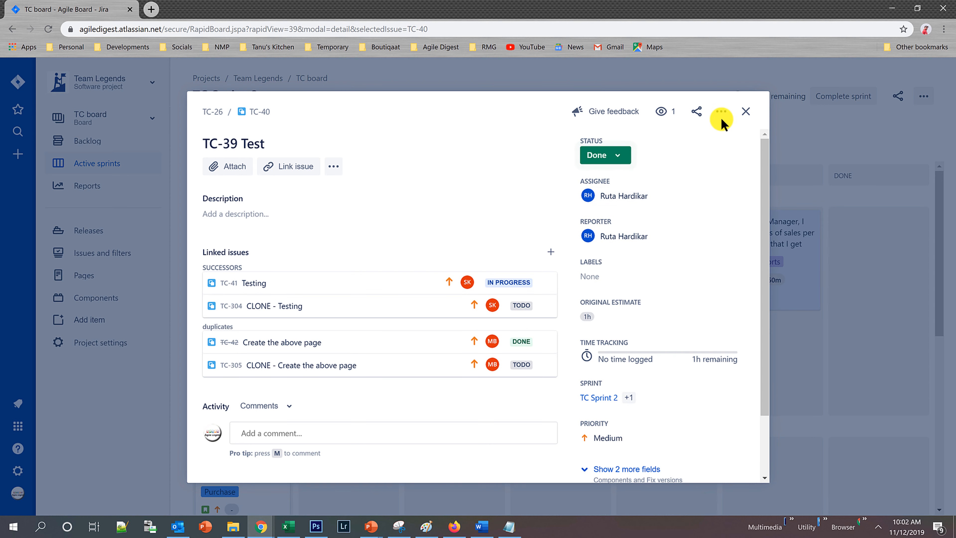
pyautogui.click(745, 111)
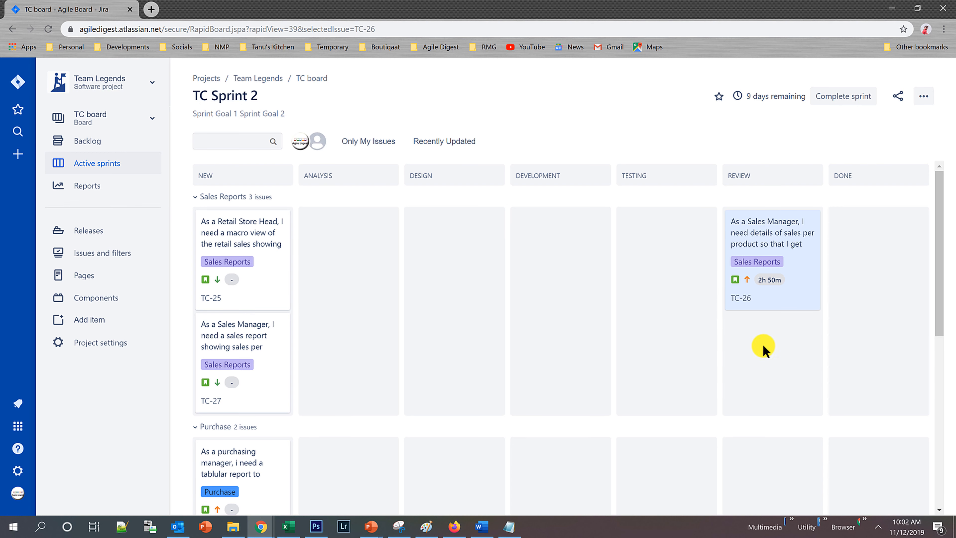
# Move story TC-26 from Review to Done and confirm the Mark it Done transition.
pyautogui.moveTo(767, 227); pyautogui.dragTo(872, 236)
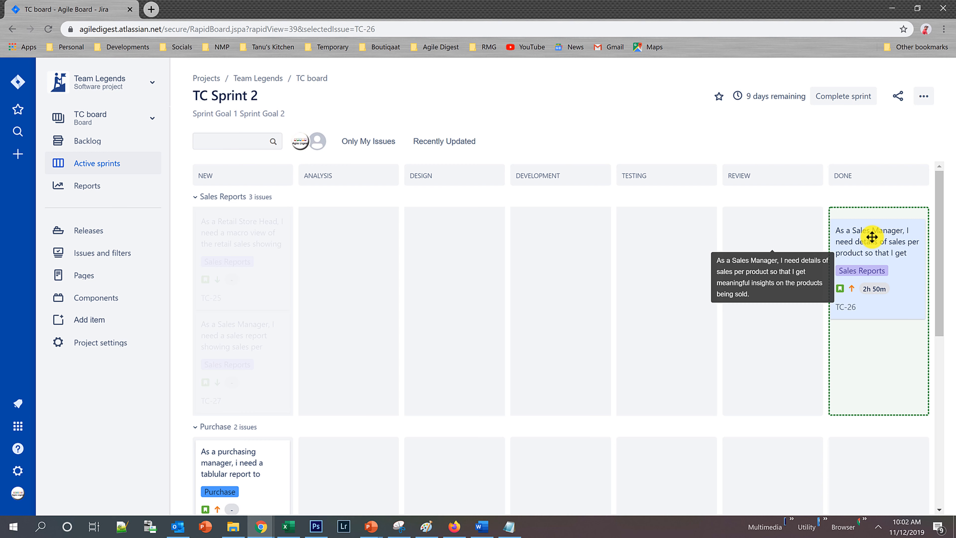
pyautogui.moveTo(872, 236); pyautogui.dragTo(872, 233)
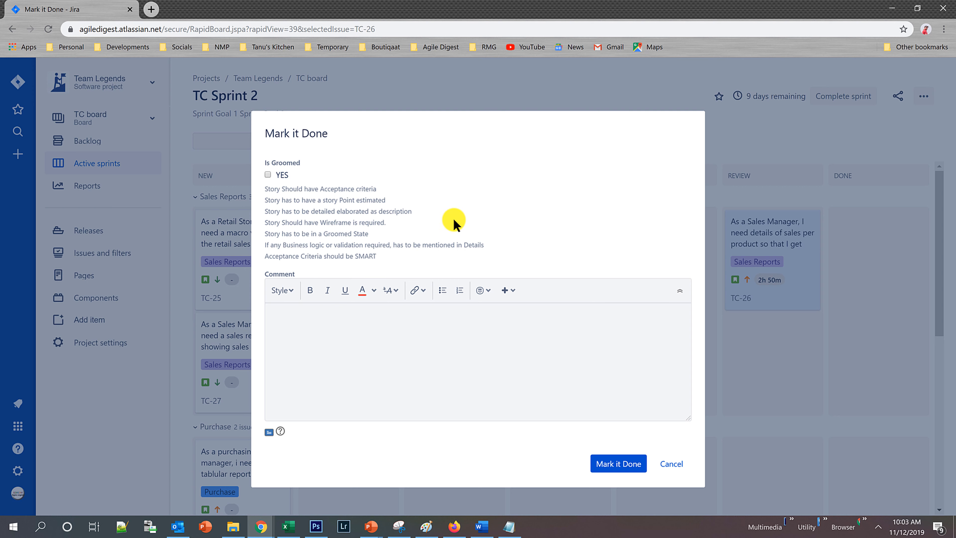
pyautogui.click(616, 462)
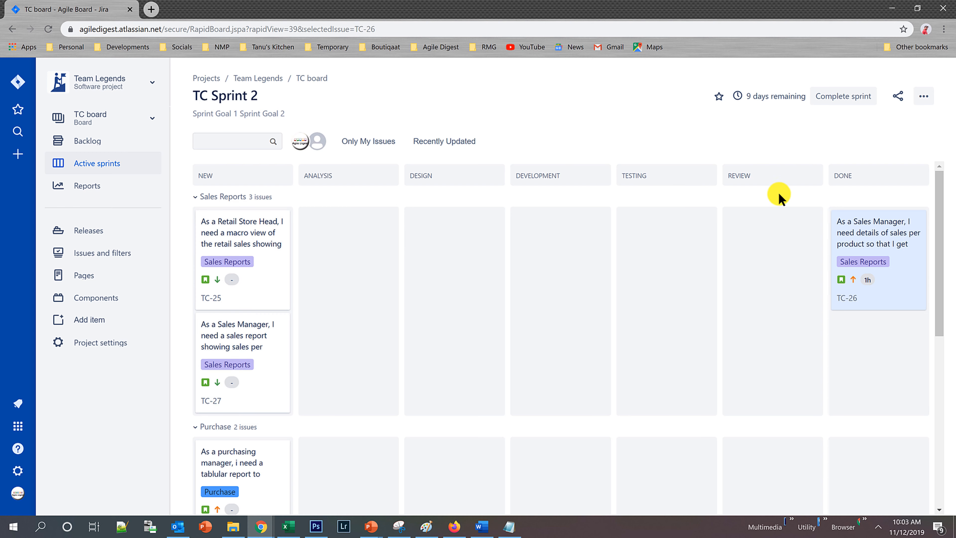
# Complete TC Sprint 2, sending all of its incomplete issues to the Backlog.
pyautogui.click(843, 98)
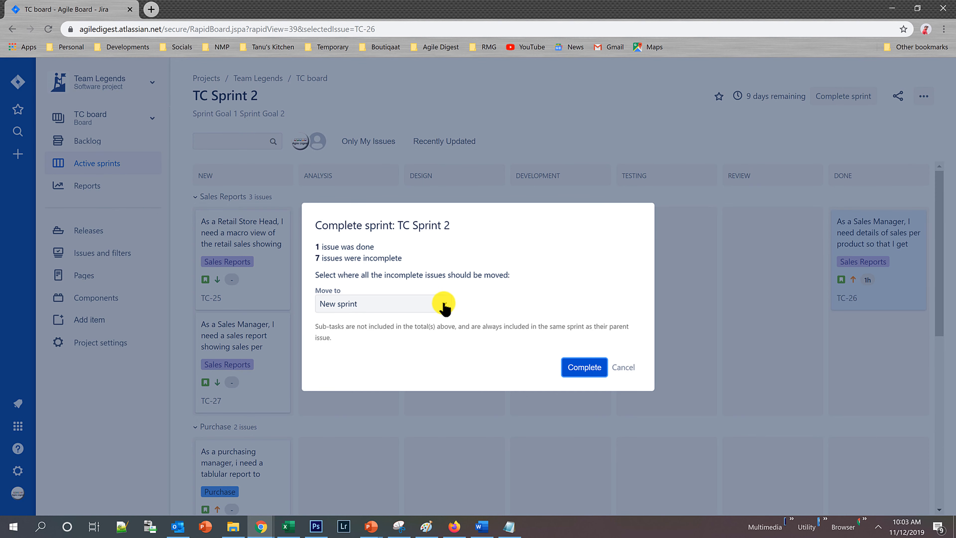
pyautogui.click(444, 306)
pyautogui.click(444, 306)
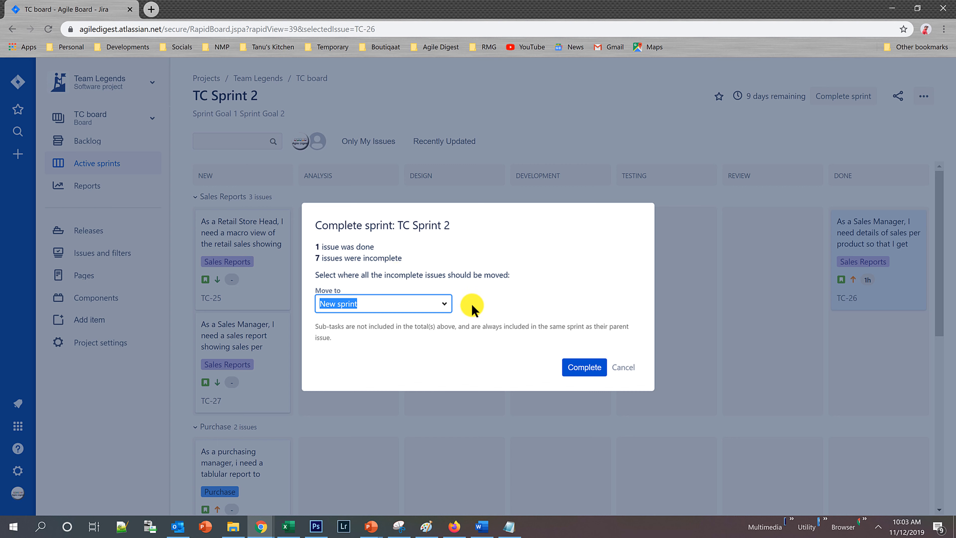
pyautogui.click(444, 304)
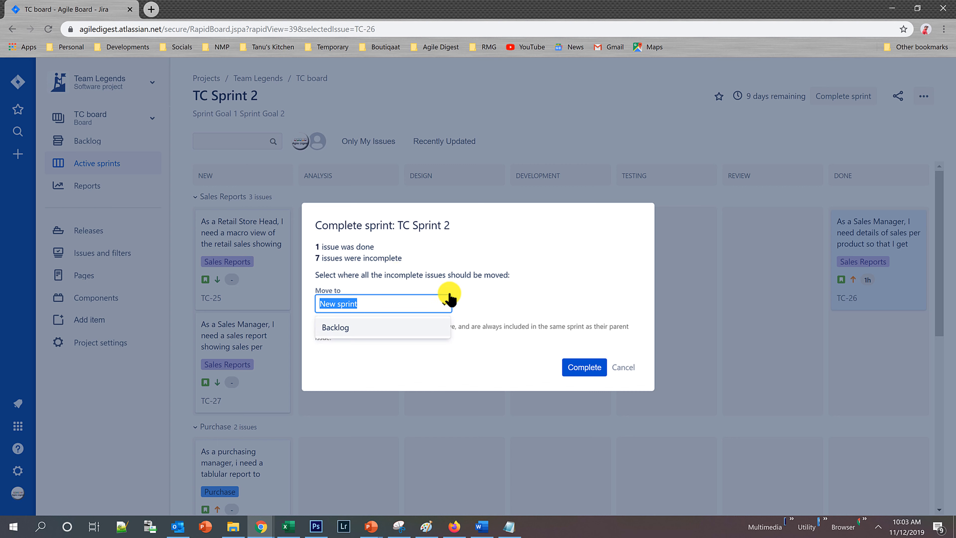
pyautogui.click(369, 328)
pyautogui.click(581, 371)
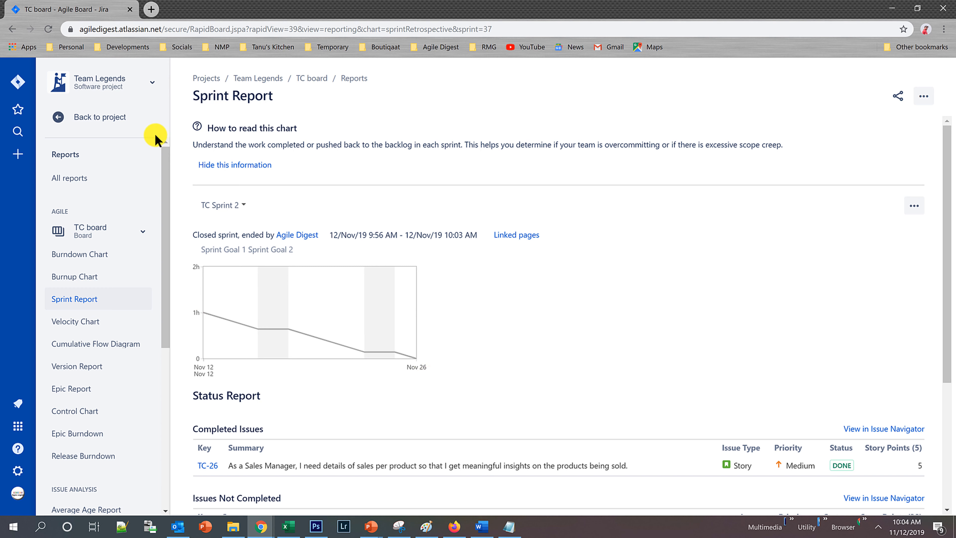
# Check the project's backlog and active sprints board for the issues returned from the completed sprint.
pyautogui.click(102, 118)
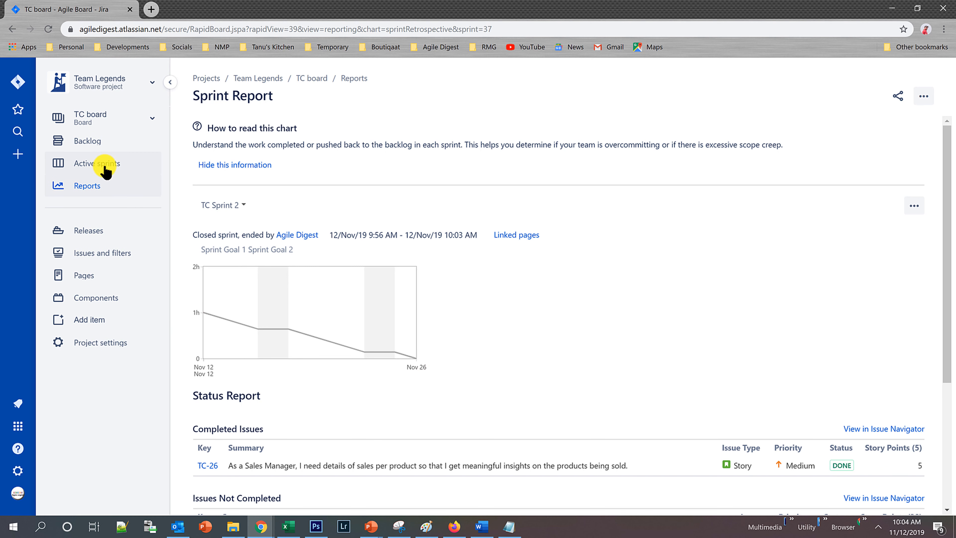
pyautogui.click(96, 144)
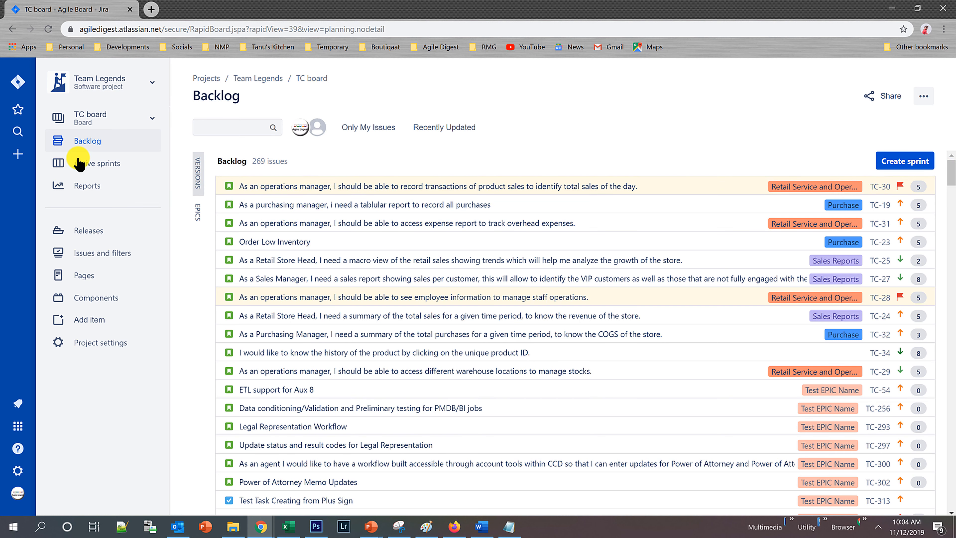
pyautogui.click(79, 162)
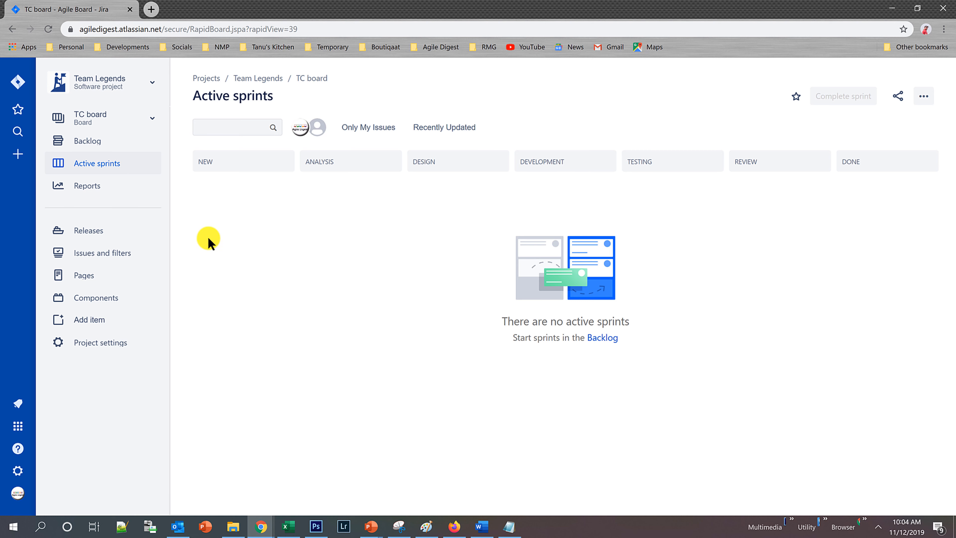
pyautogui.click(101, 139)
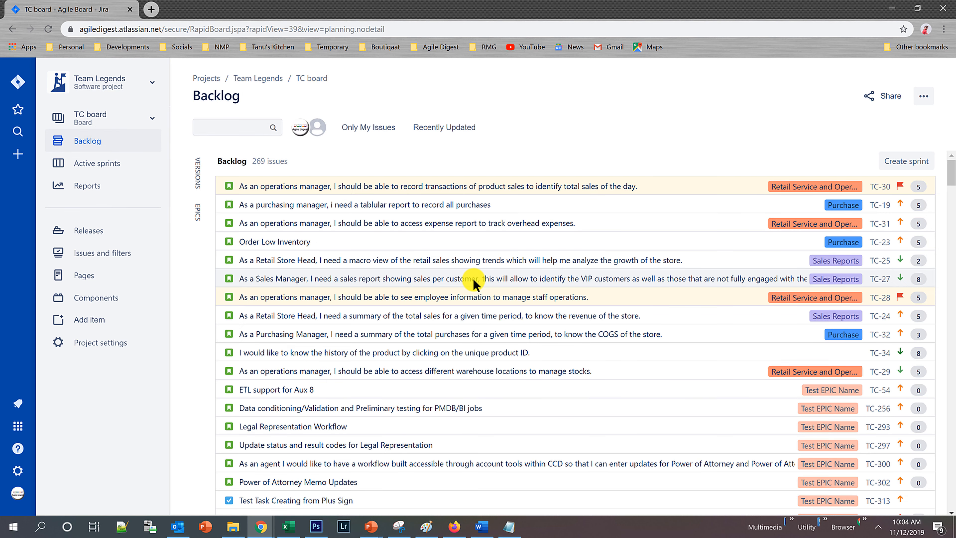
pyautogui.scroll(-15, 473, 282)
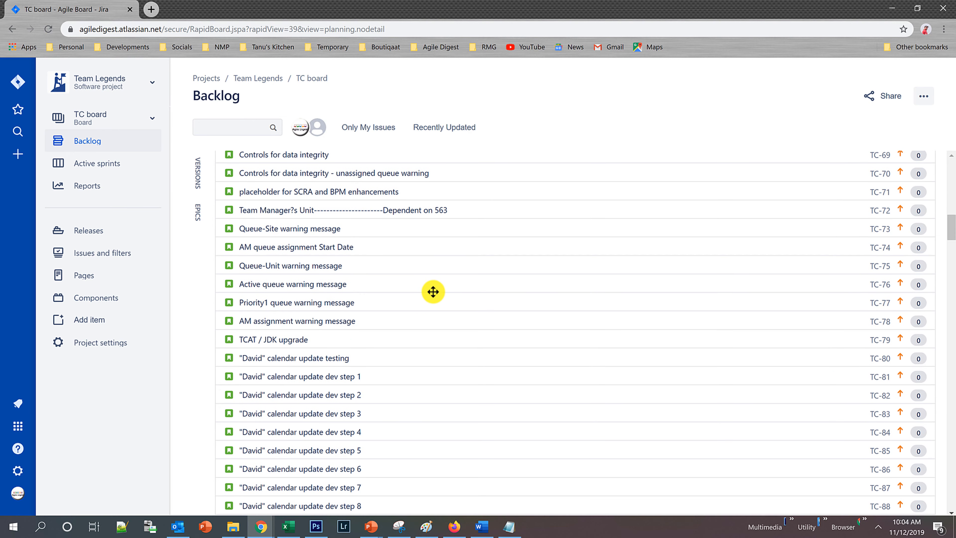
pyautogui.scroll(15, 433, 292)
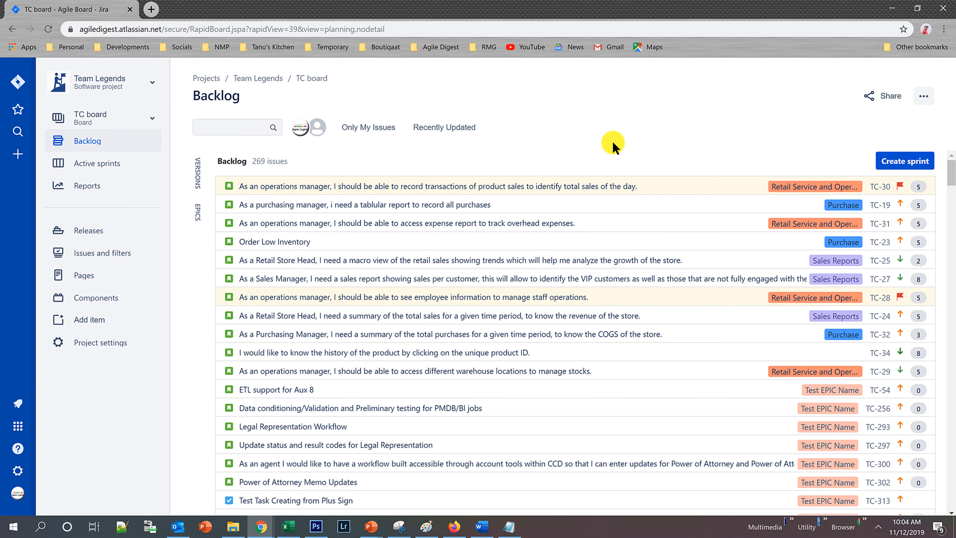
# Open the Sprint Report for TC Sprint 2 and examine its completed and not completed issues.
pyautogui.click(96, 188)
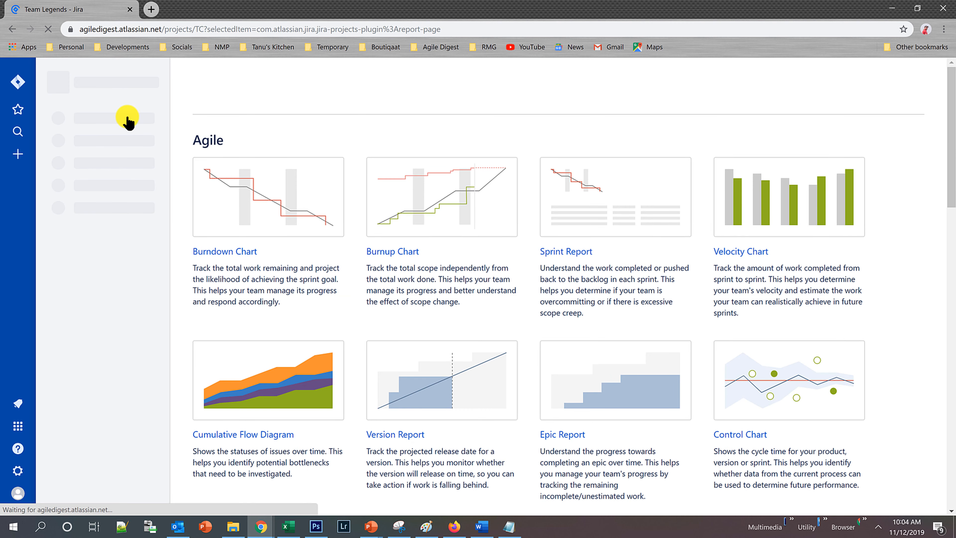
pyautogui.click(569, 252)
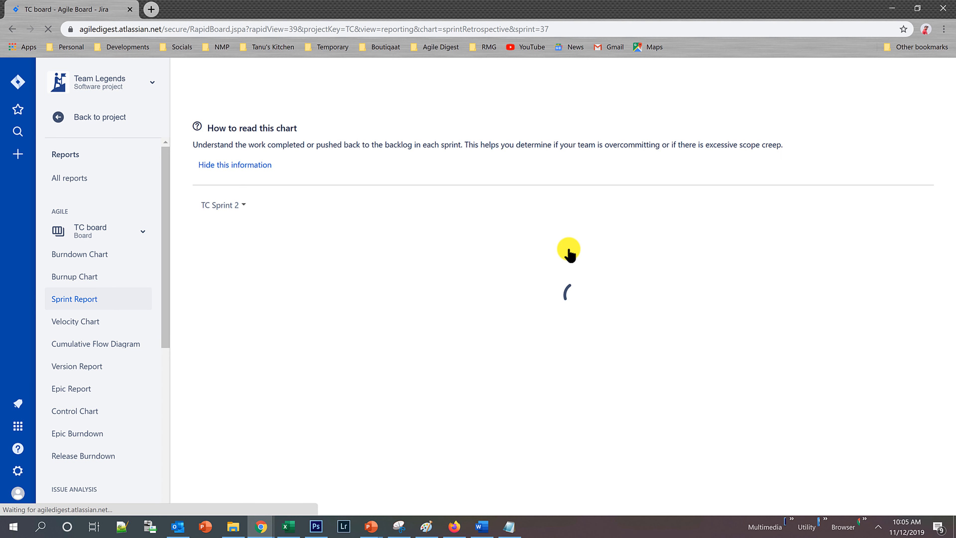
pyautogui.scroll(-5, 539, 322)
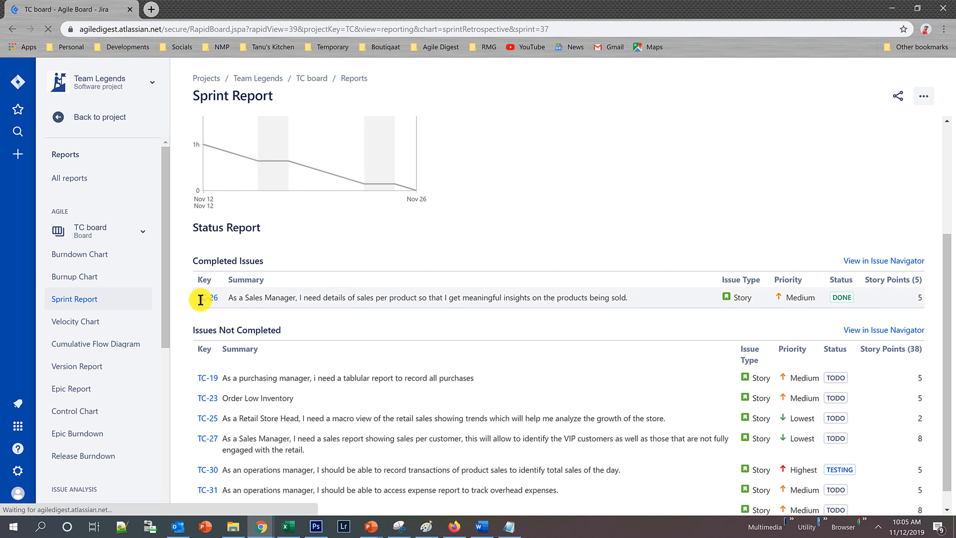
pyautogui.scroll(-1, 373, 382)
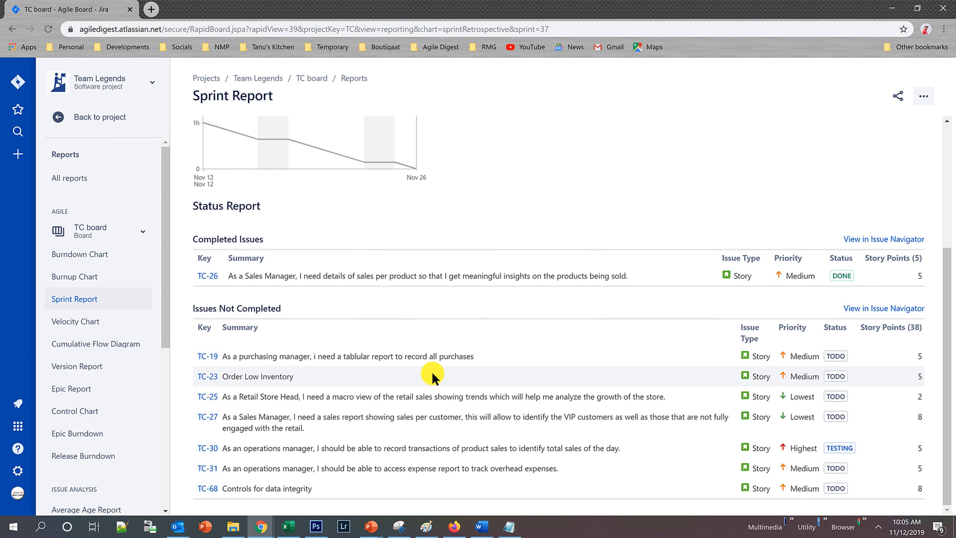
pyautogui.scroll(5, 432, 375)
# Switch the Sprint Report to TC Sprint 1 and review its burndown and issue lists.
pyautogui.click(245, 207)
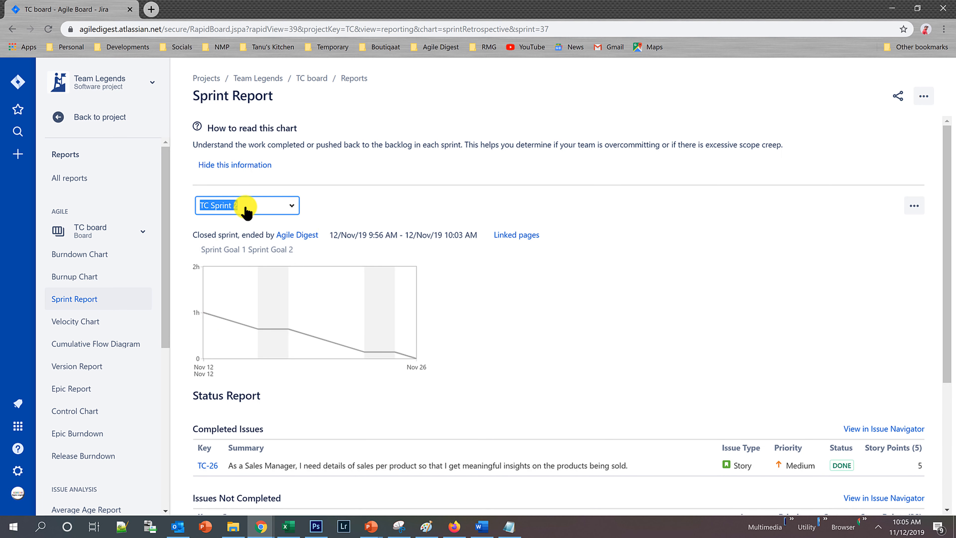
pyautogui.click(226, 222)
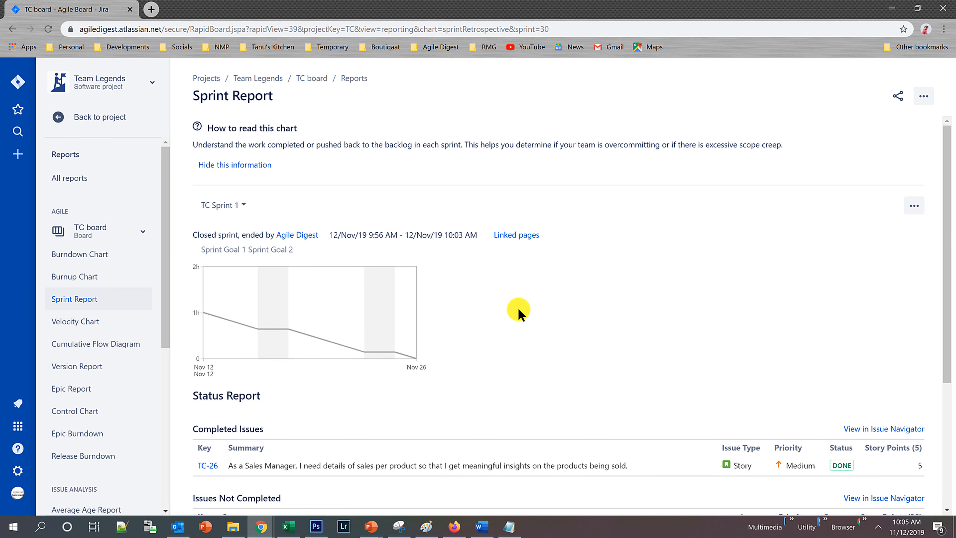
pyautogui.scroll(-5, 518, 380)
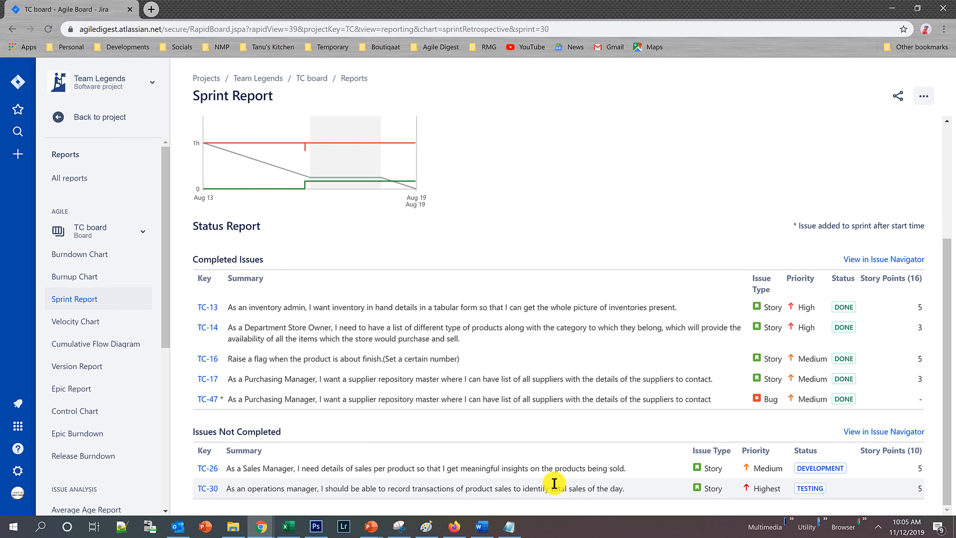
pyautogui.scroll(5, 513, 376)
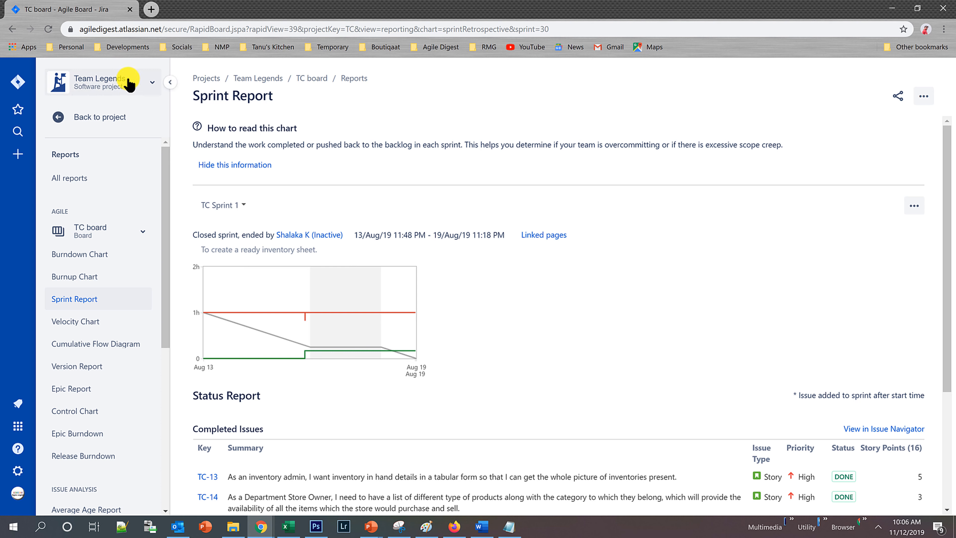
# Return to the project's backlog and create a new sprint.
pyautogui.click(114, 118)
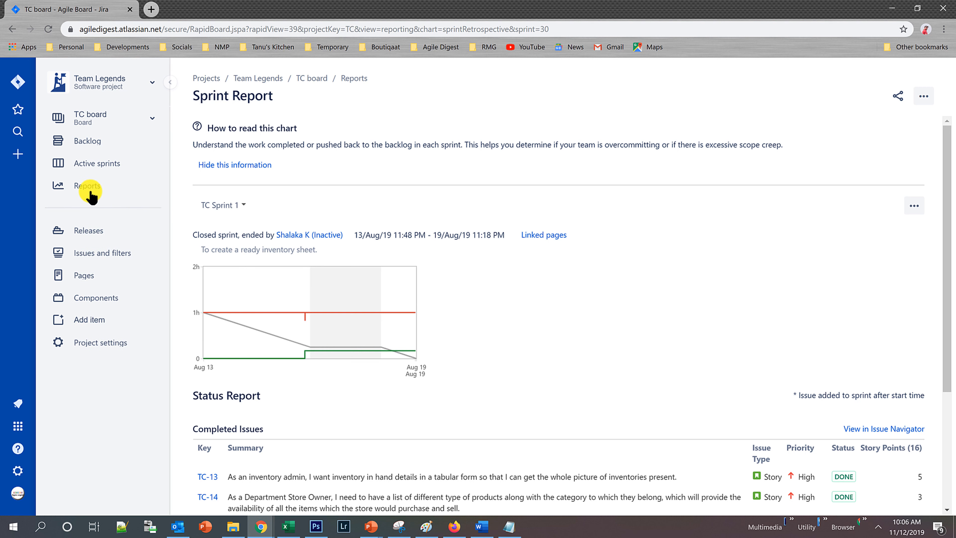
pyautogui.click(81, 144)
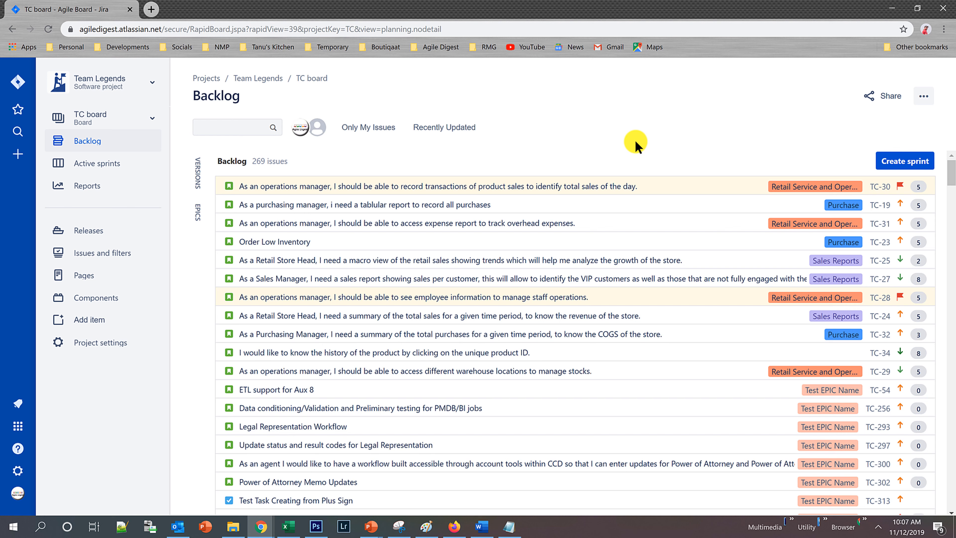
pyautogui.click(901, 162)
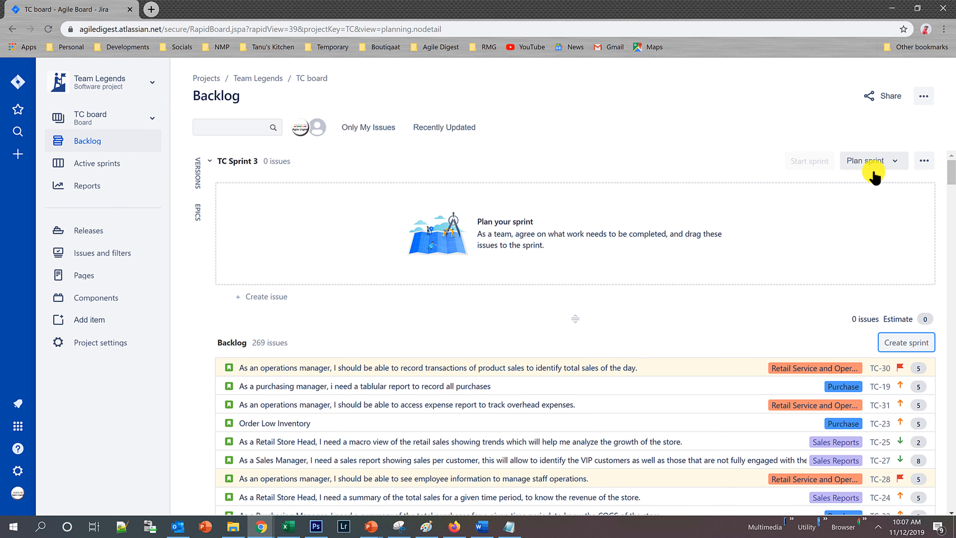
# Move the backlog stories from TC-30 down through TC-34 into TC Sprint 3 and start it with a 2-week duration.
pyautogui.click(555, 372)
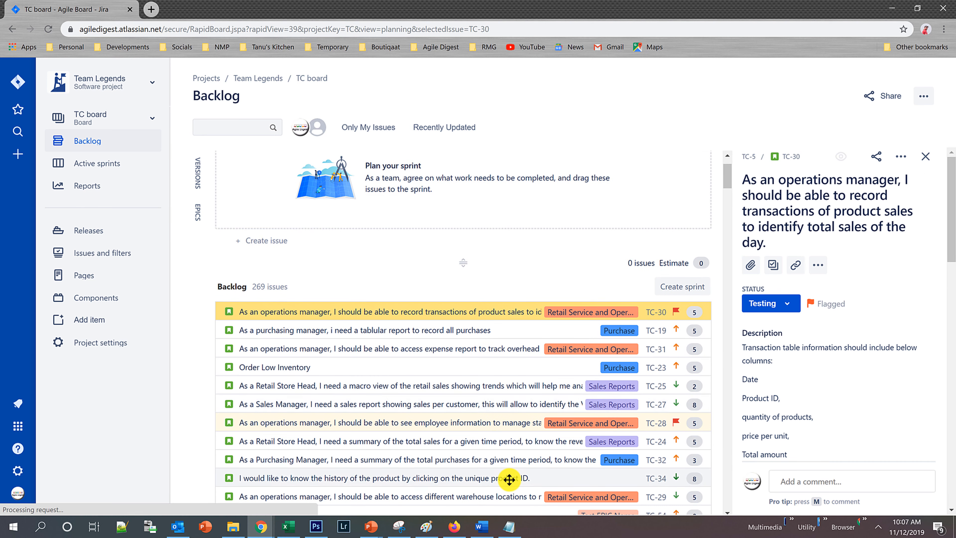
pyautogui.keyDown('shift'); pyautogui.click(509, 479); pyautogui.keyUp('shift')
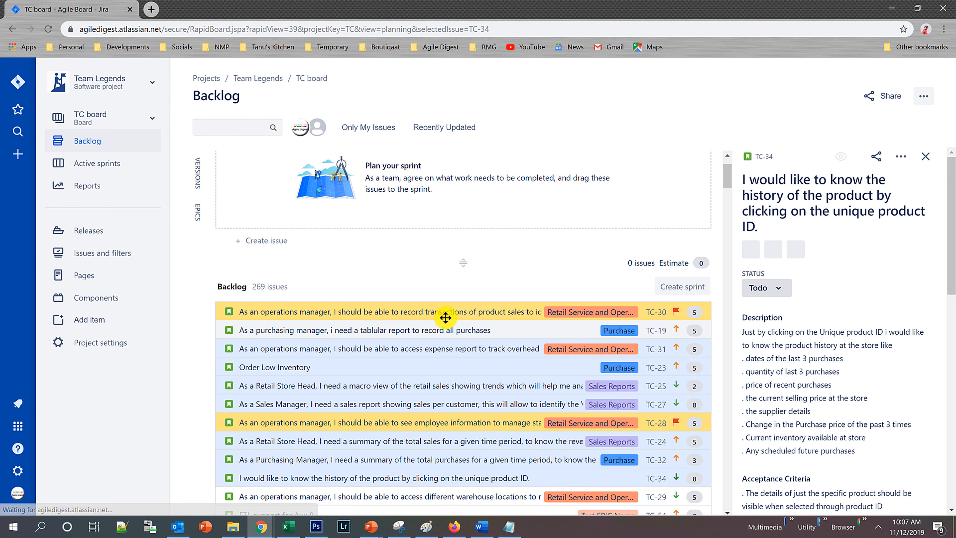
pyautogui.moveTo(428, 216); pyautogui.dragTo(429, 187)
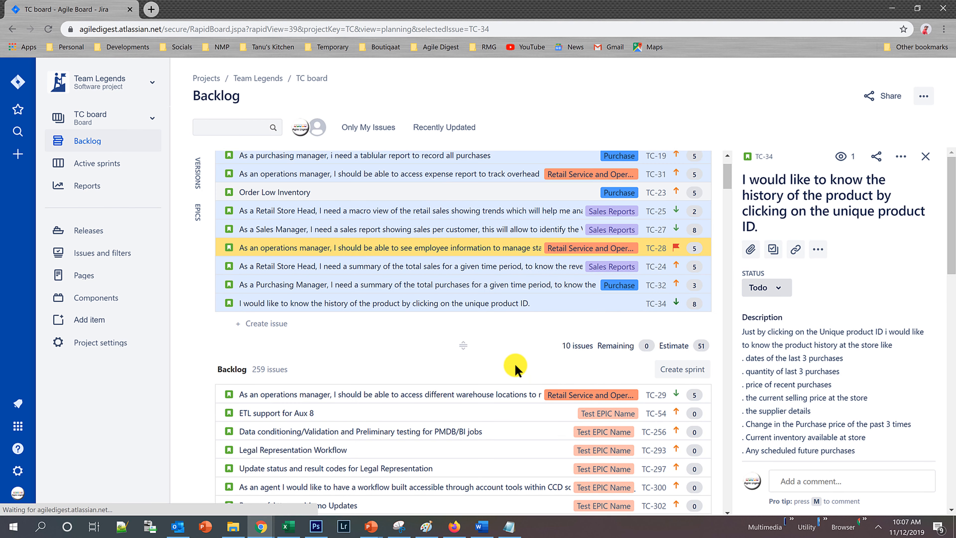
pyautogui.click(925, 156)
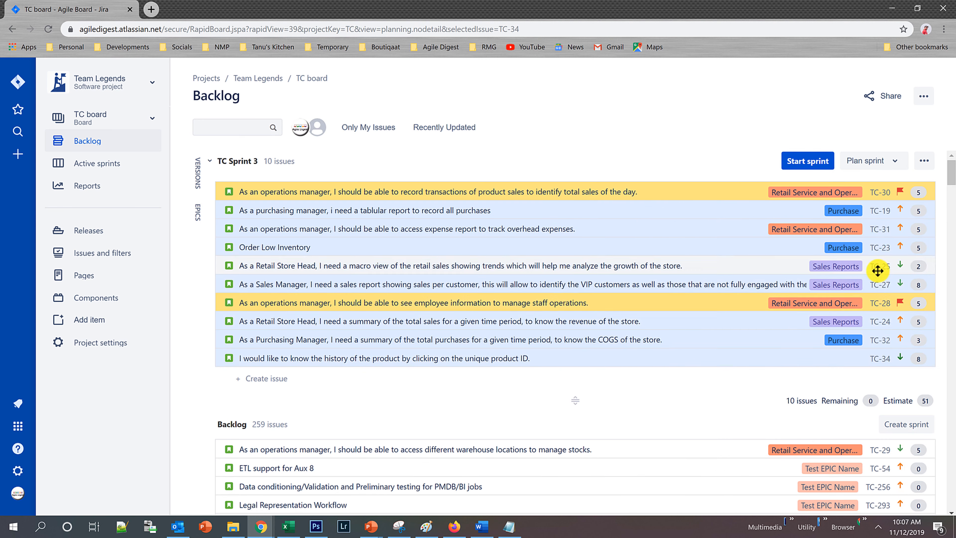
pyautogui.click(808, 161)
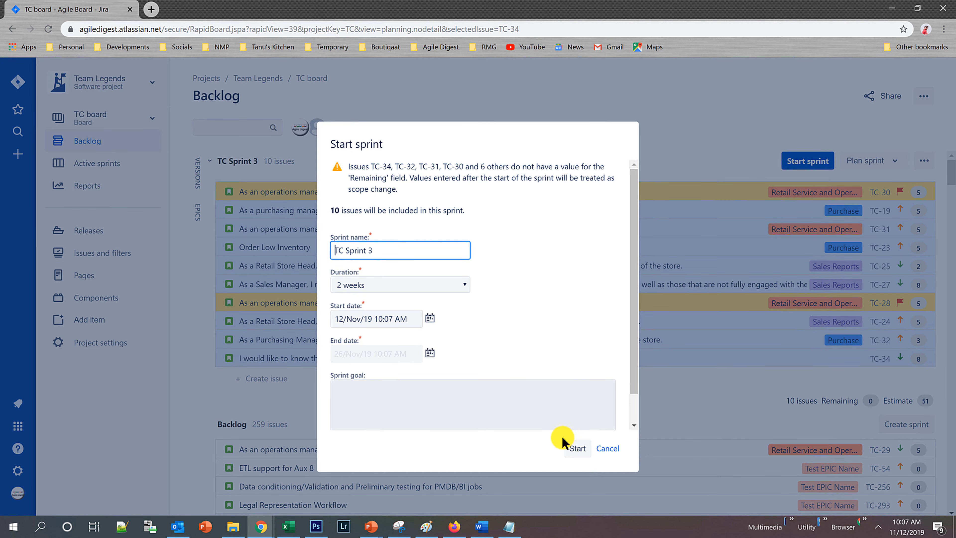
pyautogui.click(577, 449)
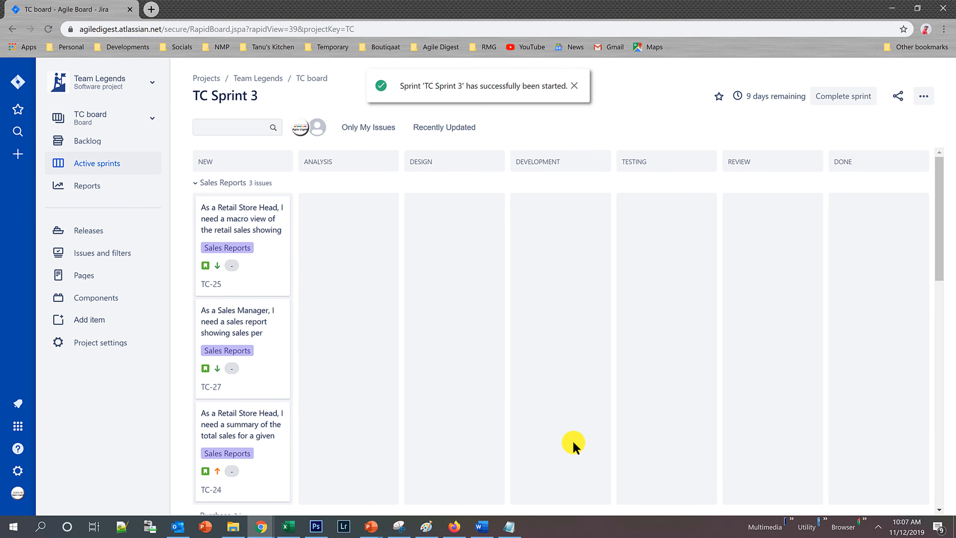
# Move TC-25 to Analysis and TC-23, Order Low Inventory, through Analysis to Development on the sprint board.
pyautogui.moveTo(259, 221); pyautogui.dragTo(376, 286)
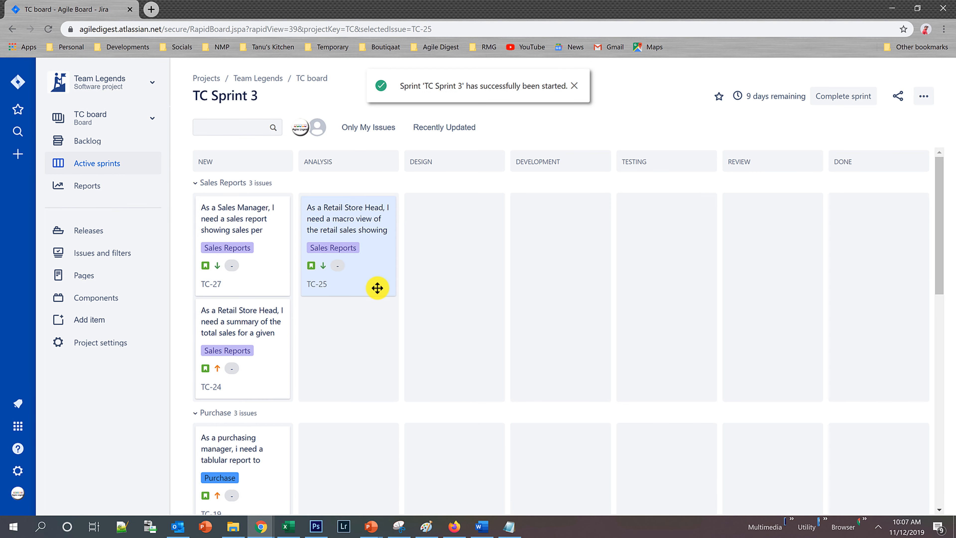
pyautogui.scroll(-4, 268, 425)
pyautogui.moveTo(268, 425); pyautogui.dragTo(367, 406)
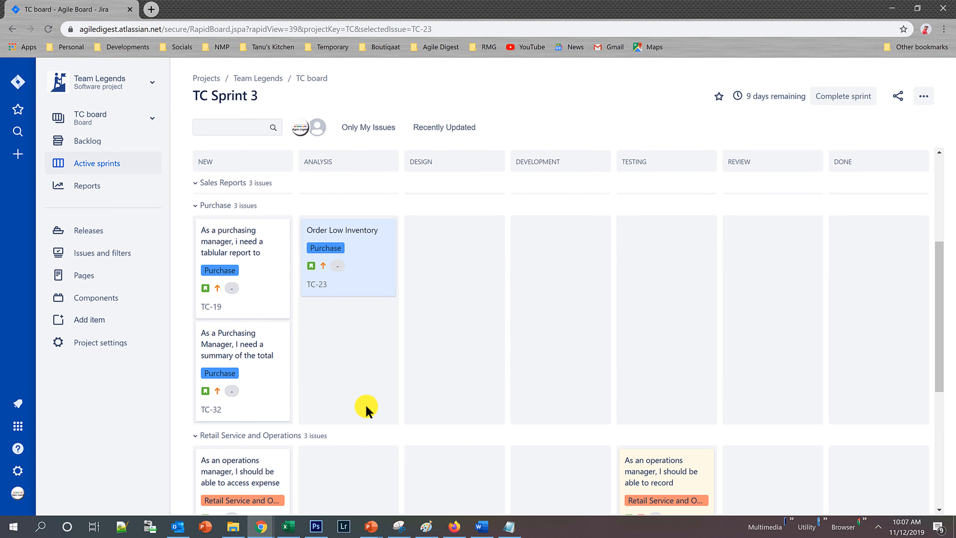
pyautogui.moveTo(350, 263); pyautogui.dragTo(568, 269)
pyautogui.scroll(5, 418, 339)
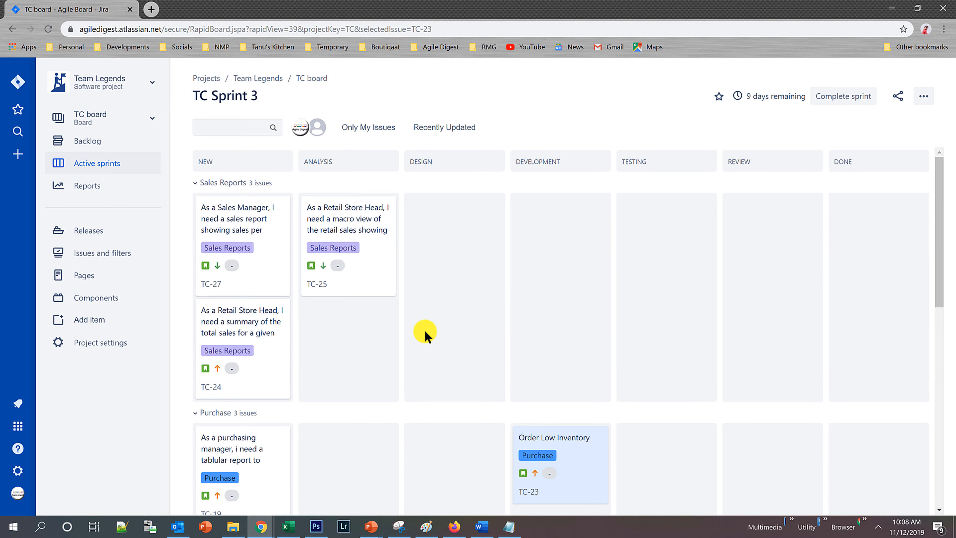
# Open the project's backlog and hide the menus around it.
pyautogui.click(104, 140)
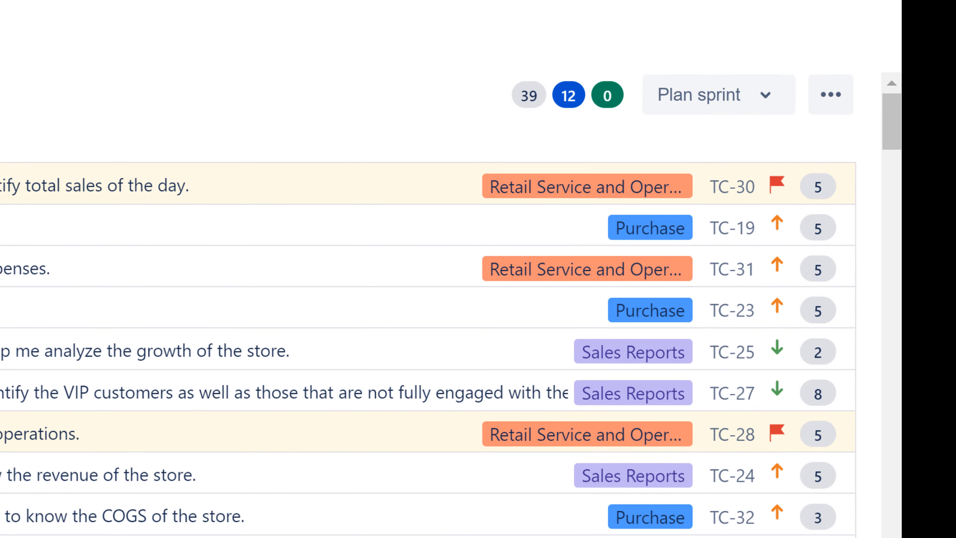
pyautogui.click(836, 0)
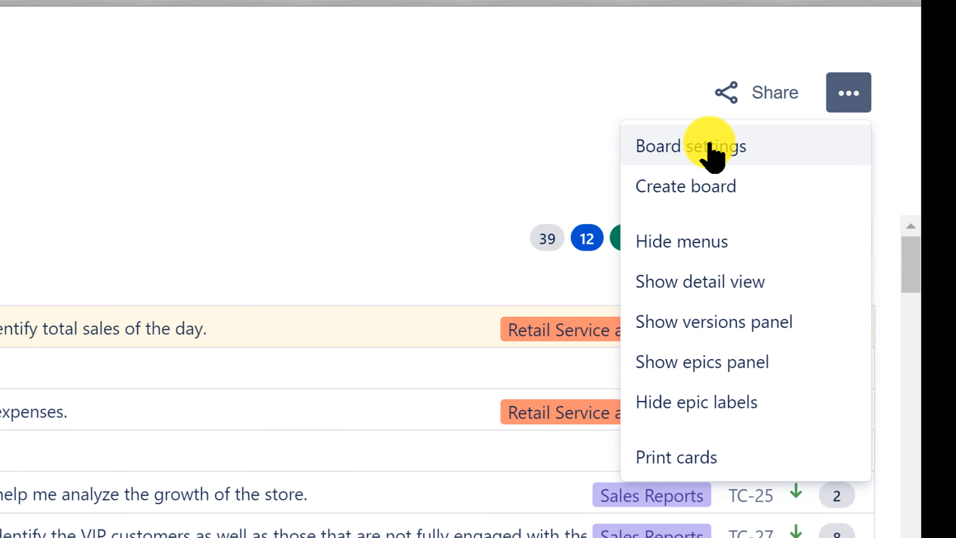
pyautogui.click(279, 138)
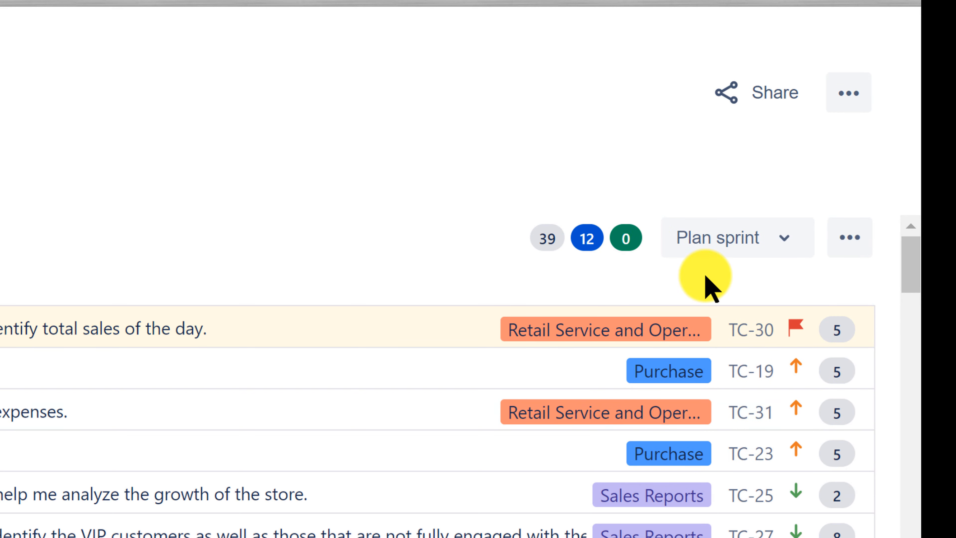
pyautogui.click(841, 95)
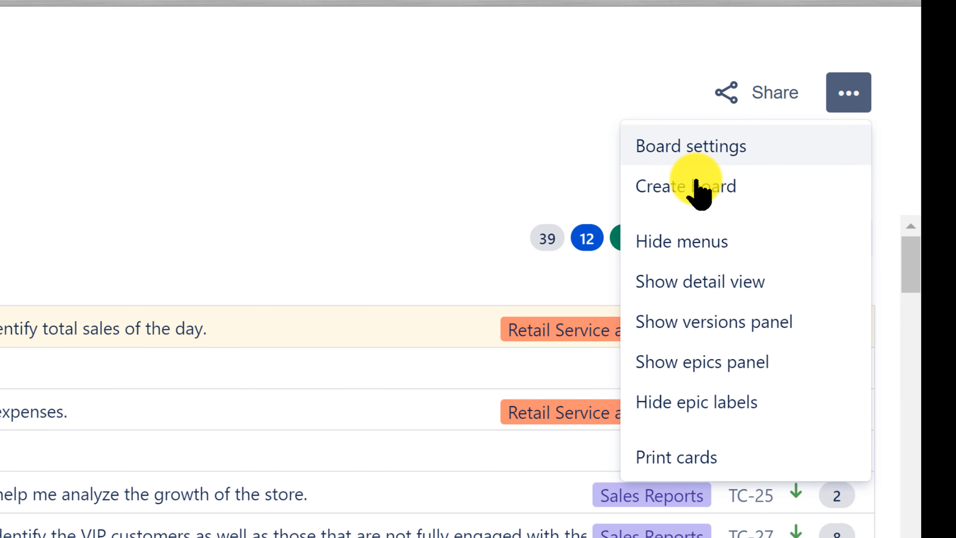
pyautogui.click(684, 251)
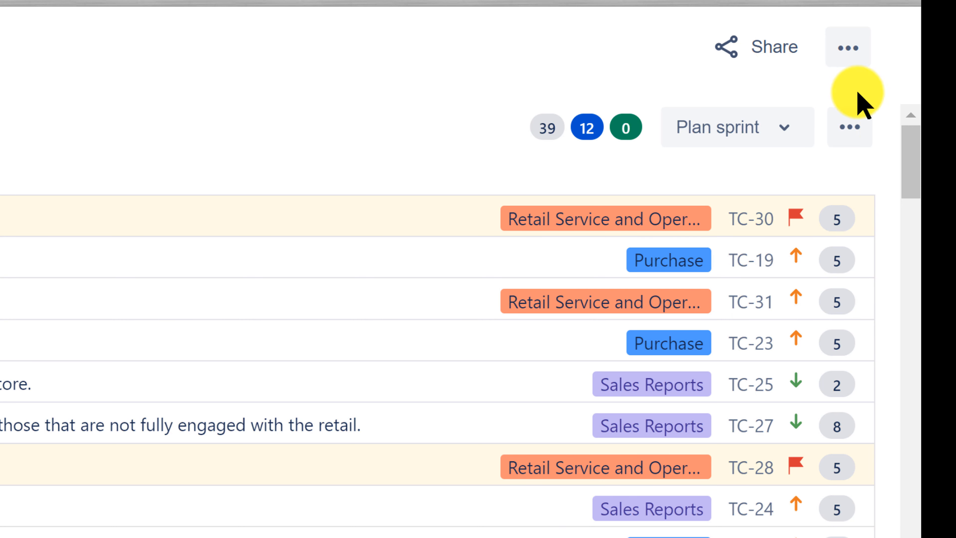
# Turn on the backlog's detail view and open story TC-30 from TC Sprint 3 in it.
pyautogui.click(861, 114)
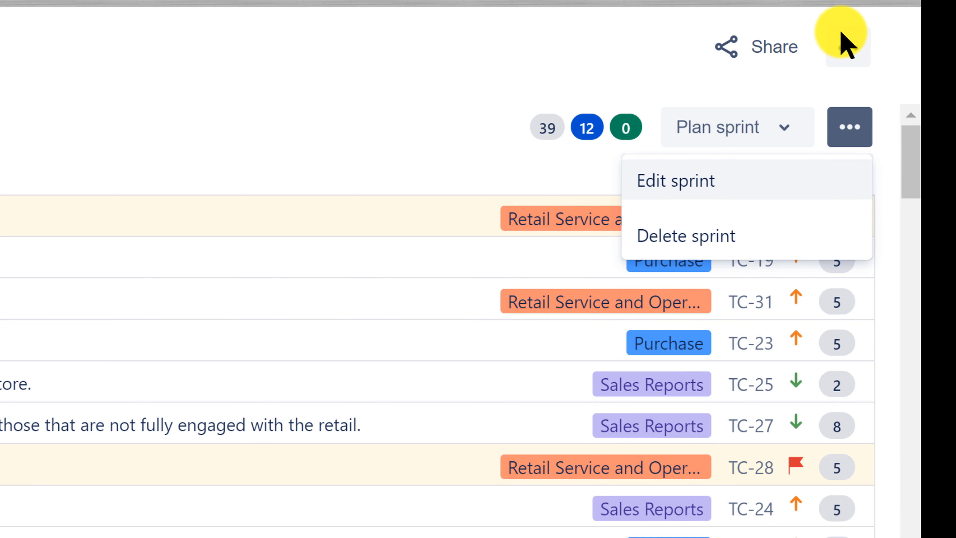
pyautogui.click(845, 43)
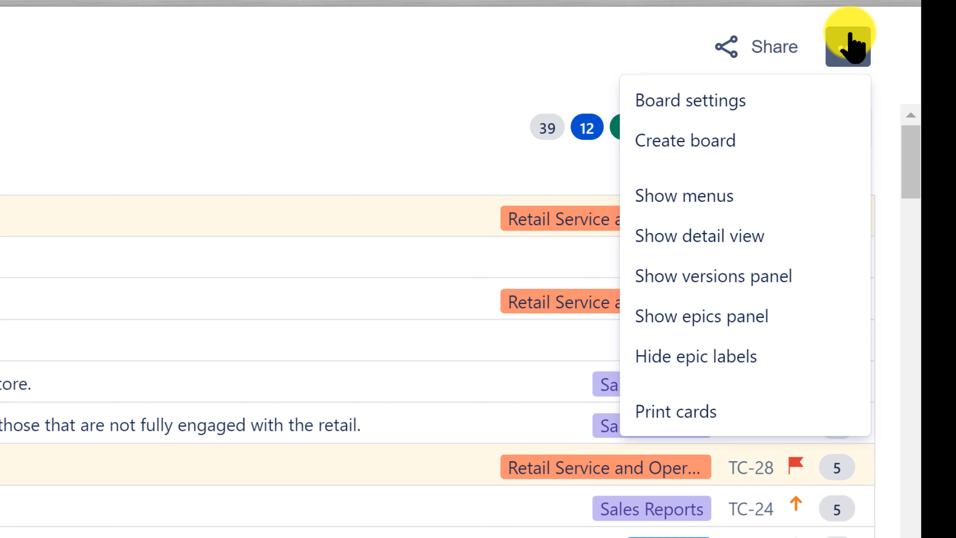
pyautogui.click(740, 232)
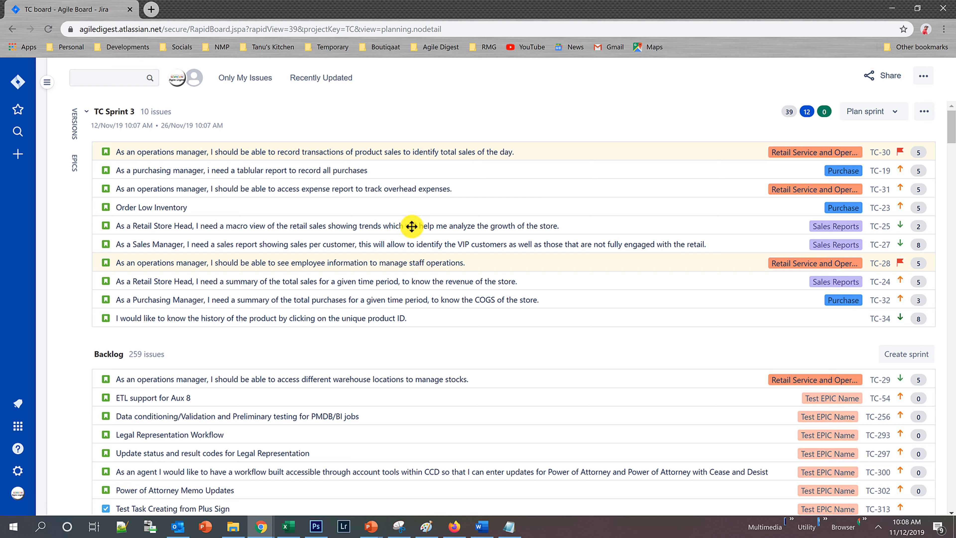
pyautogui.click(382, 151)
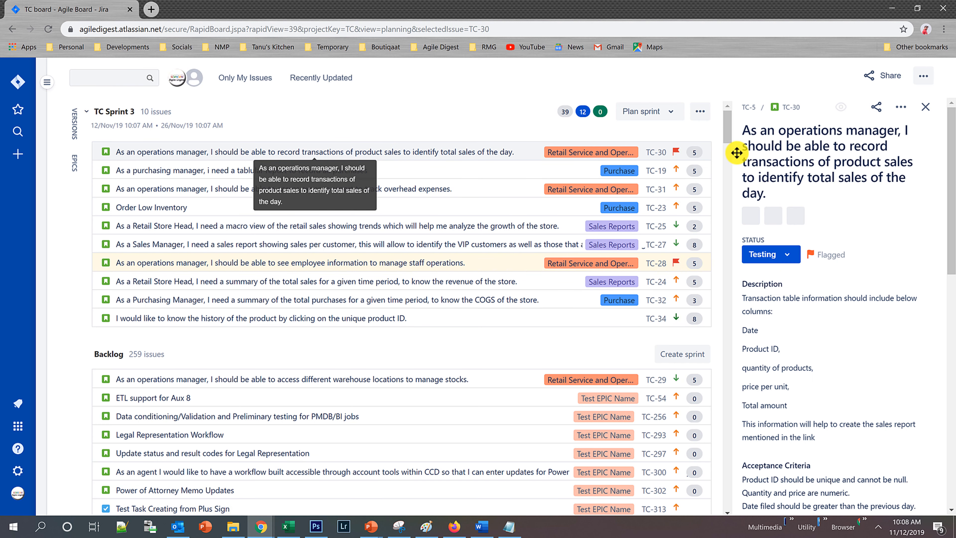
# Hide the detail view of the backlog and show it again with TC-30 selected.
pyautogui.click(699, 113)
pyautogui.click(928, 77)
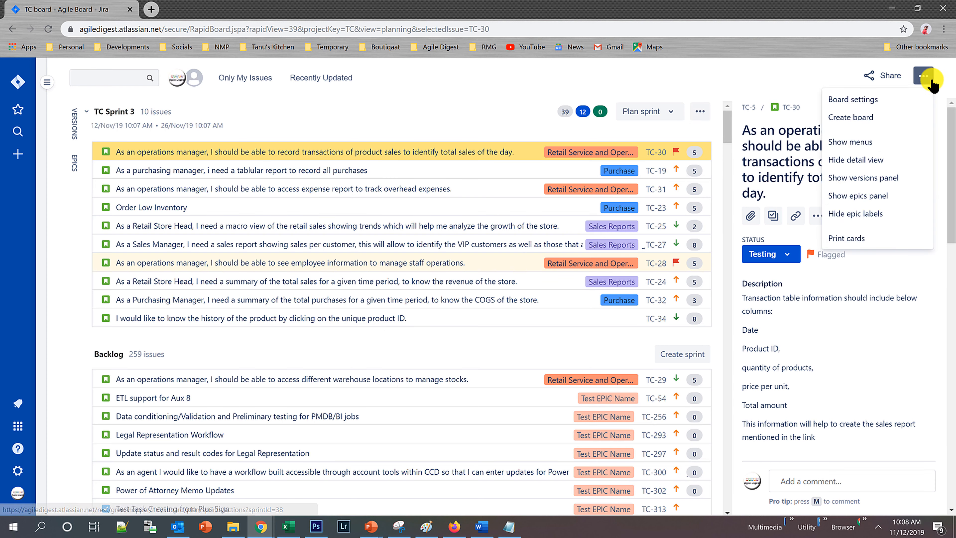
pyautogui.click(864, 163)
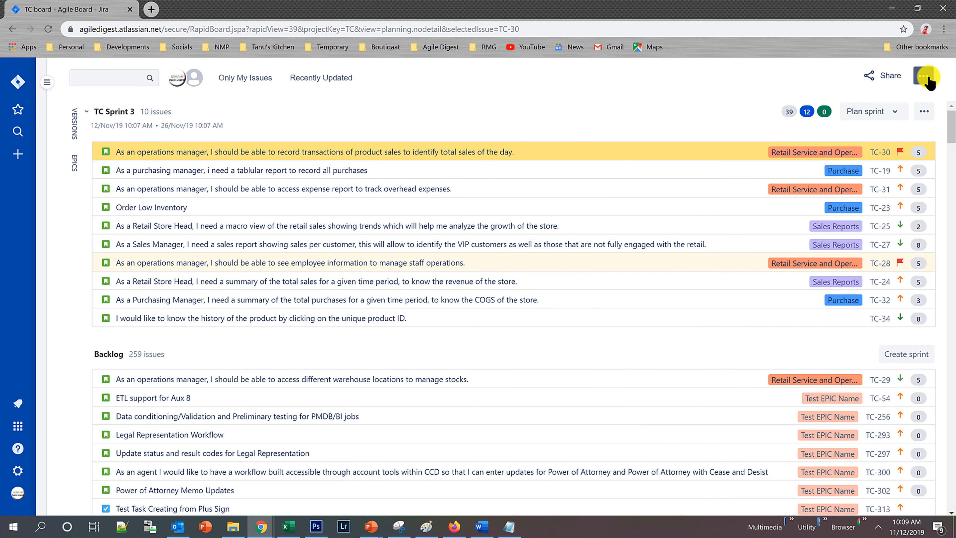
pyautogui.click(927, 77)
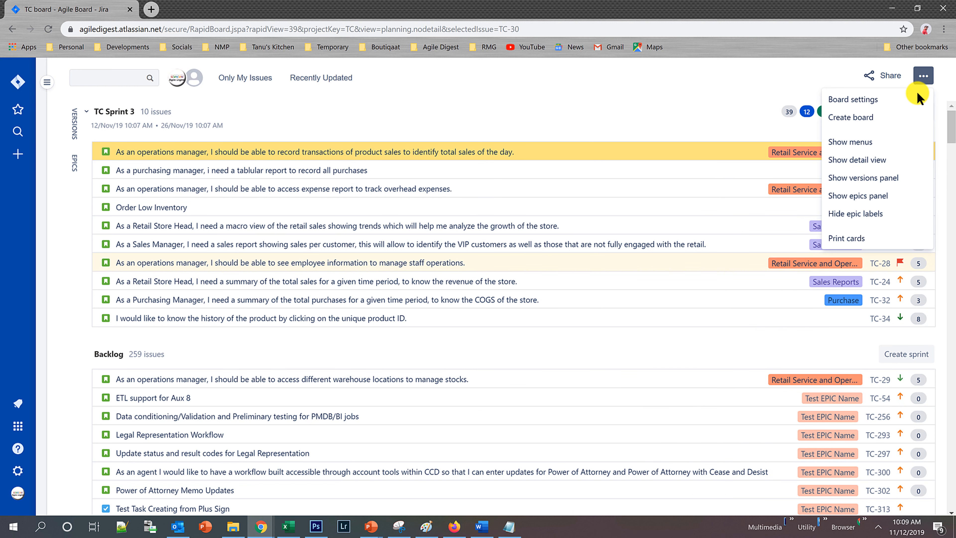
pyautogui.click(865, 160)
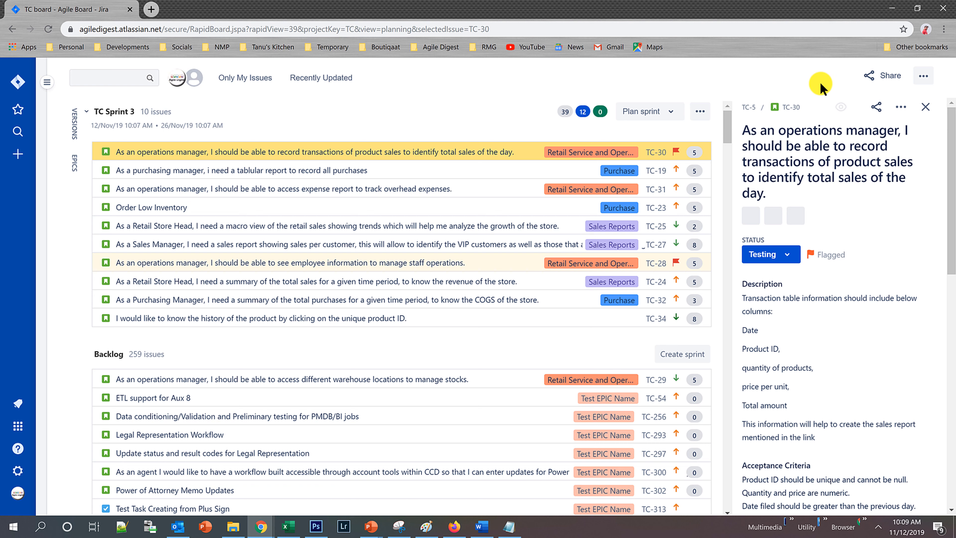
# Show the epics and versions panels beside the backlog and close both again.
pyautogui.click(921, 75)
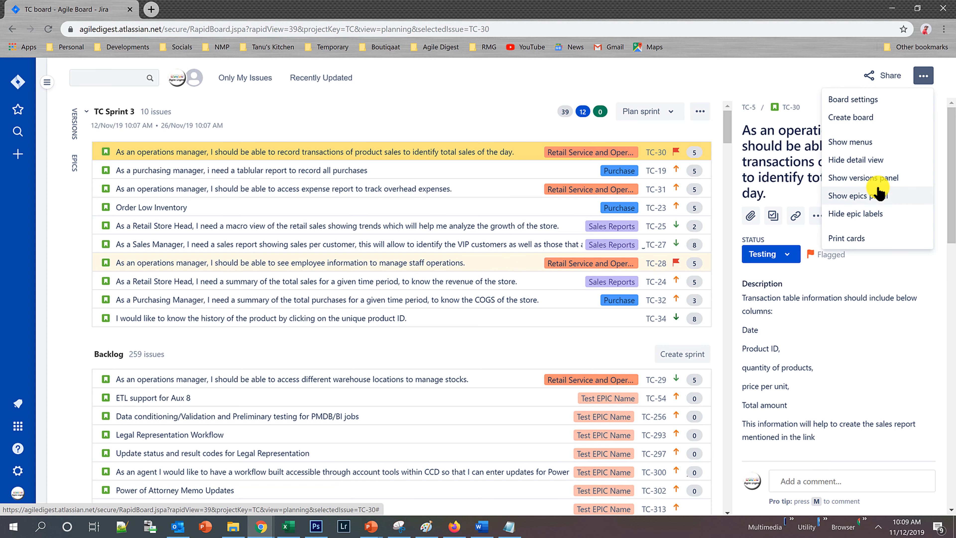
pyautogui.click(74, 164)
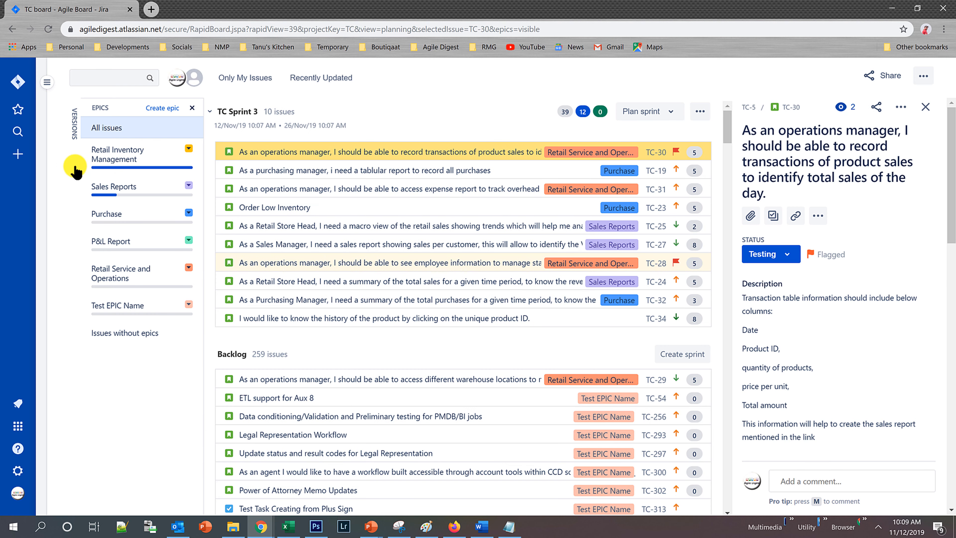
pyautogui.click(75, 132)
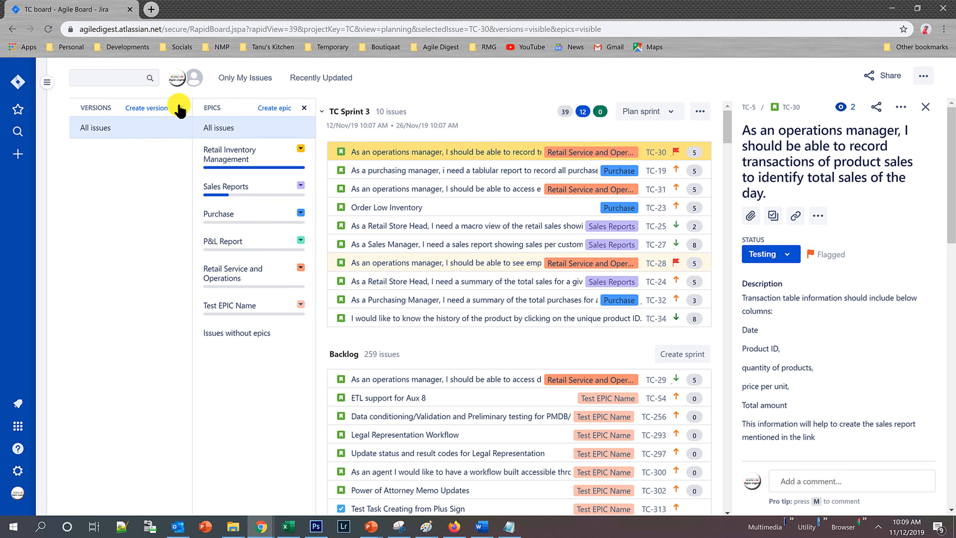
pyautogui.click(181, 108)
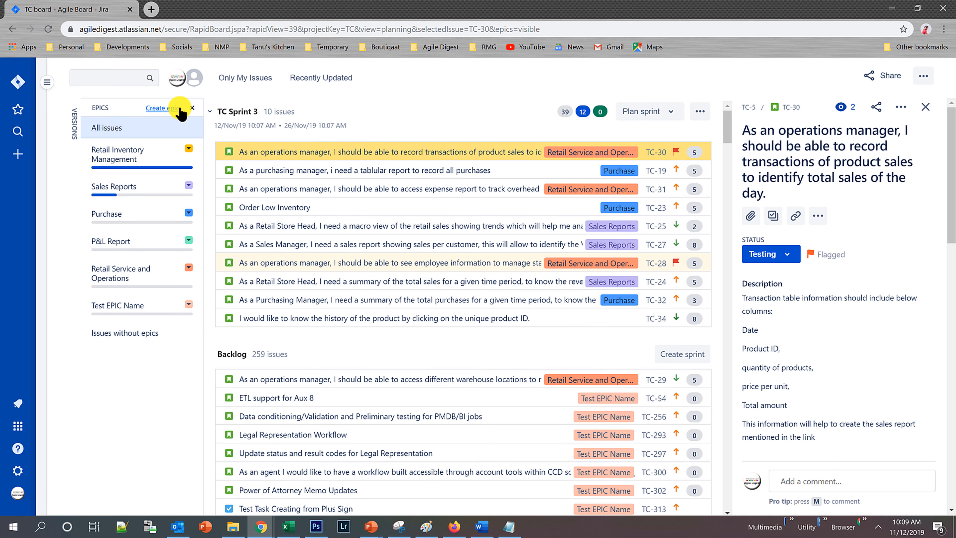
pyautogui.click(191, 109)
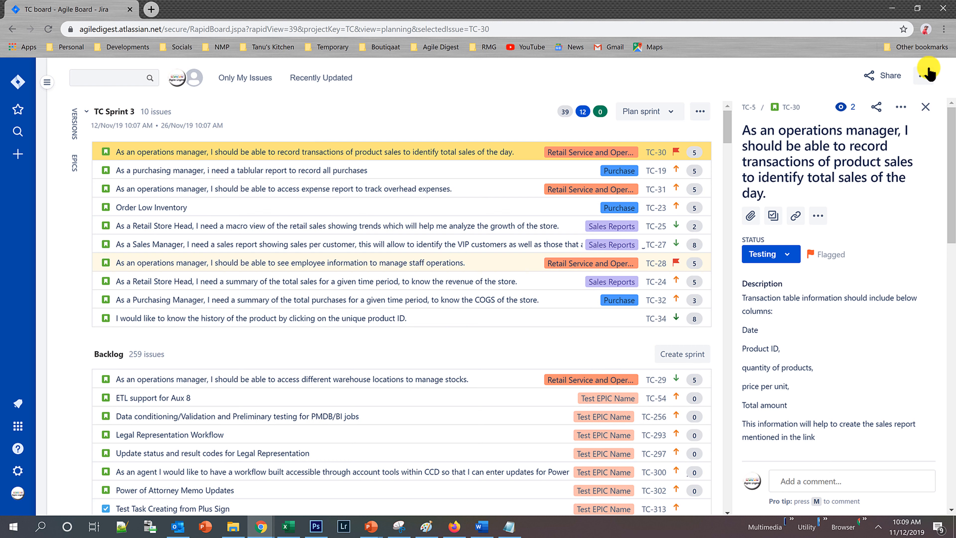
# Generate the printable cards for all backlog issues and look through them.
pyautogui.click(925, 77)
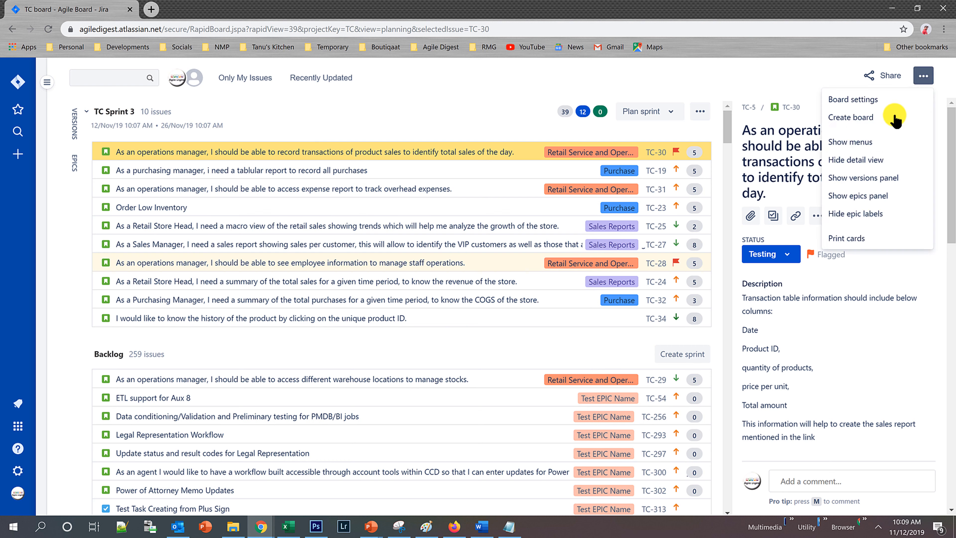
pyautogui.click(850, 238)
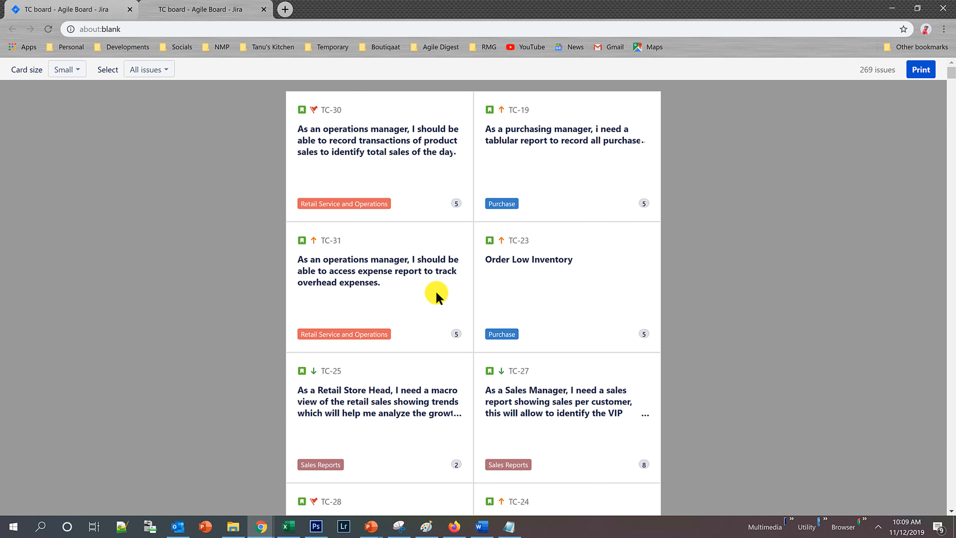
pyautogui.scroll(-7, 436, 292)
pyautogui.scroll(-5, 438, 298)
pyautogui.scroll(-8, 438, 299)
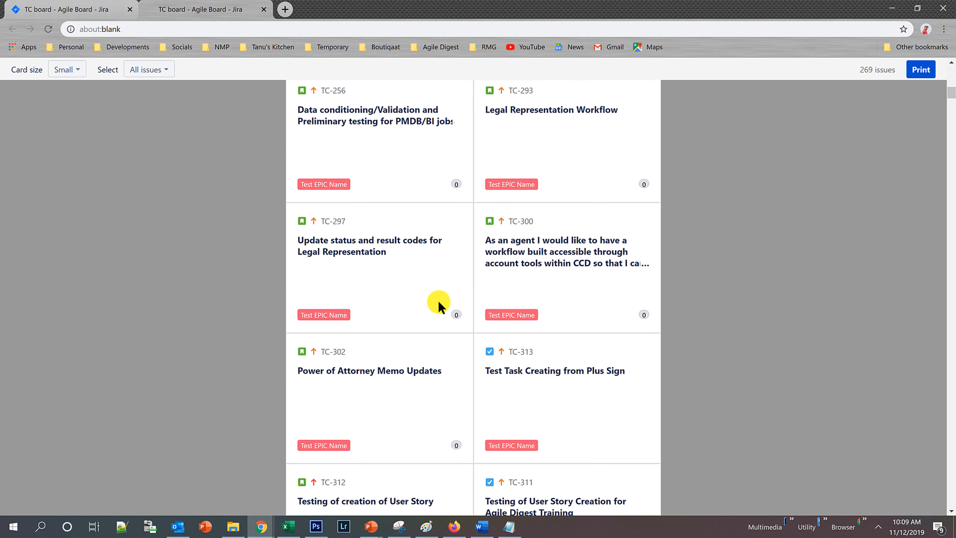
pyautogui.scroll(5, 511, 280)
pyautogui.scroll(15, 512, 280)
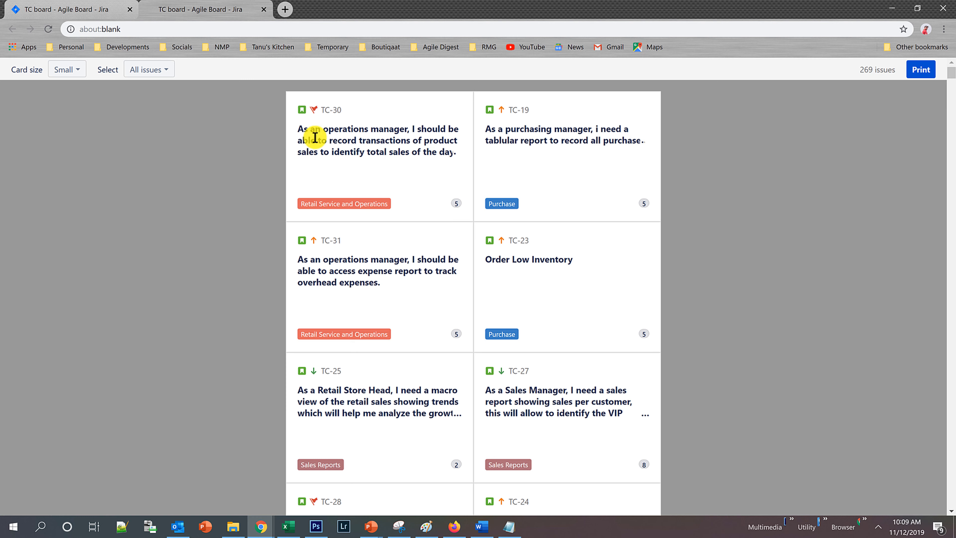
# Return to the TC board, bring back the project menus and open the active sprint.
pyautogui.click(81, 8)
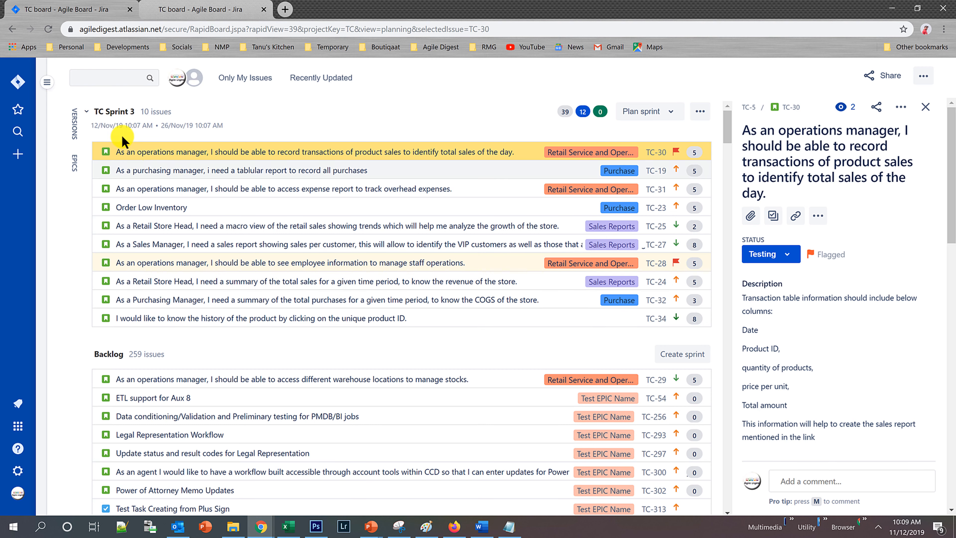
pyautogui.click(47, 83)
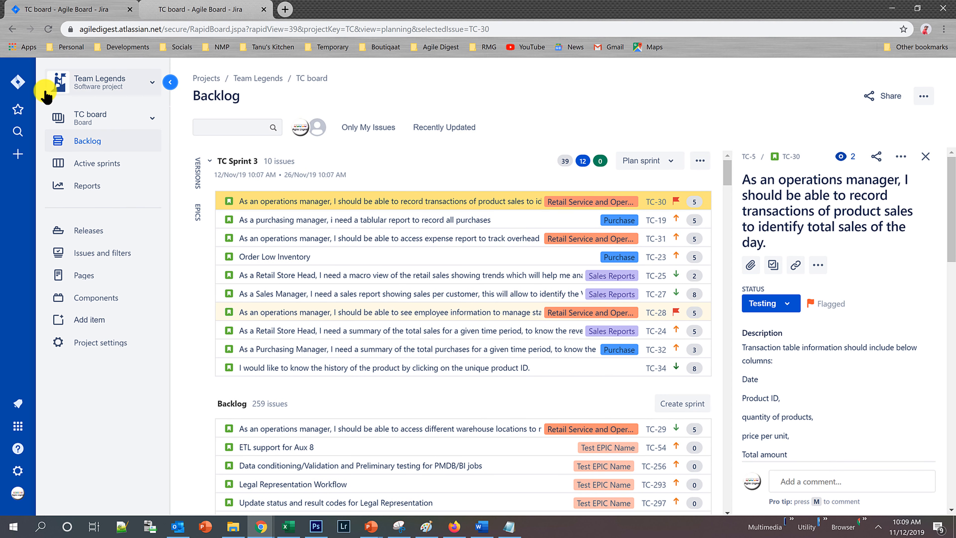
pyautogui.click(85, 170)
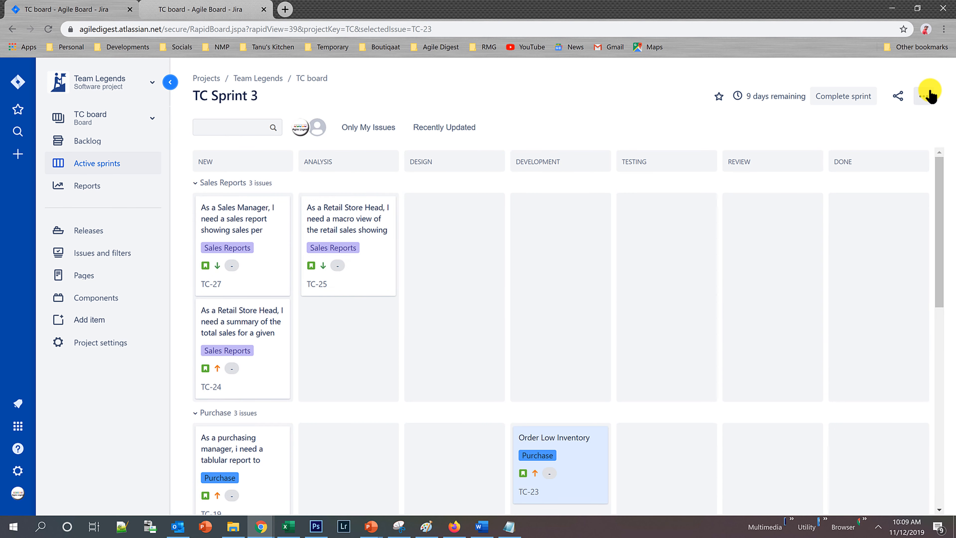
# View story TC-25 from the Analysis column in its issue dialog and close the dialog.
pyautogui.click(925, 96)
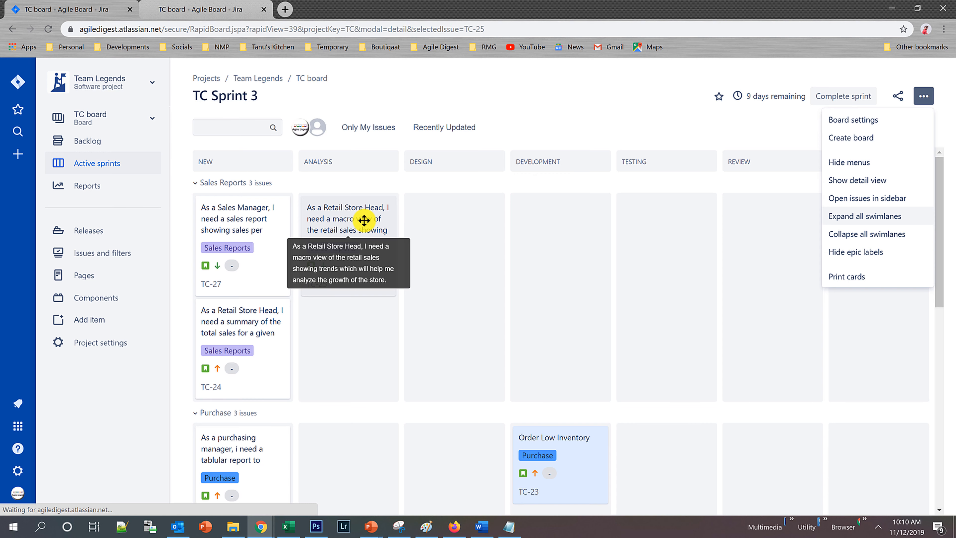
pyautogui.click(364, 220)
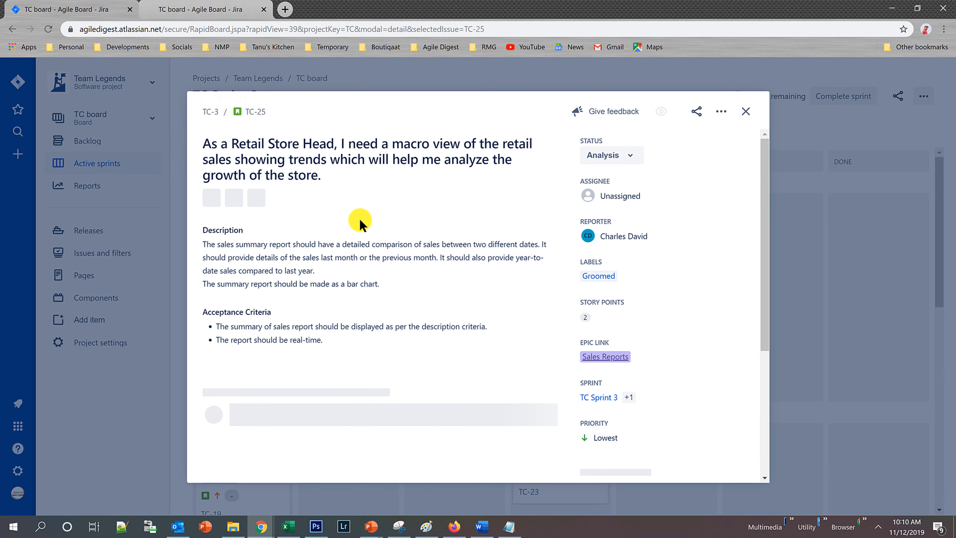
pyautogui.click(746, 112)
# Make the sprint board open issues in the sidebar and view TC-25 and TC-24 there.
pyautogui.click(927, 94)
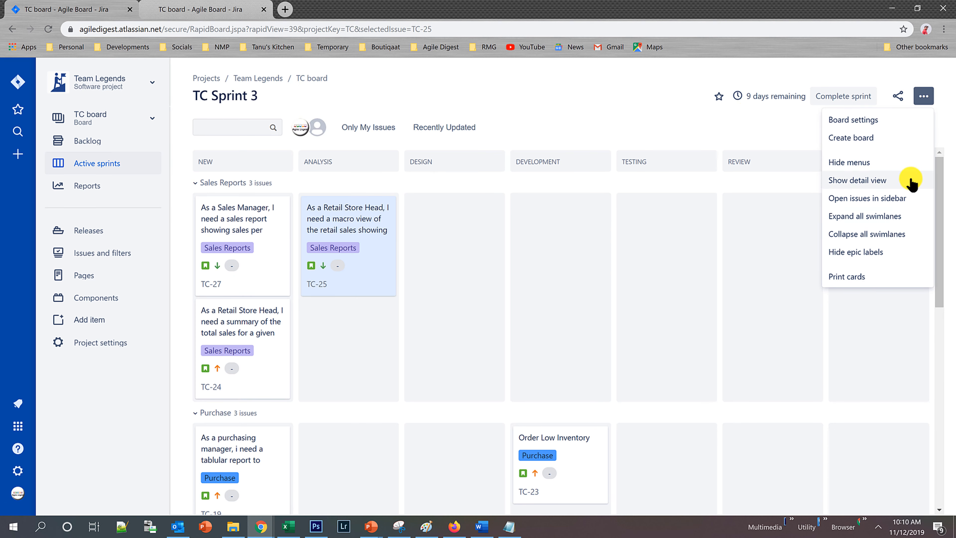
pyautogui.click(860, 200)
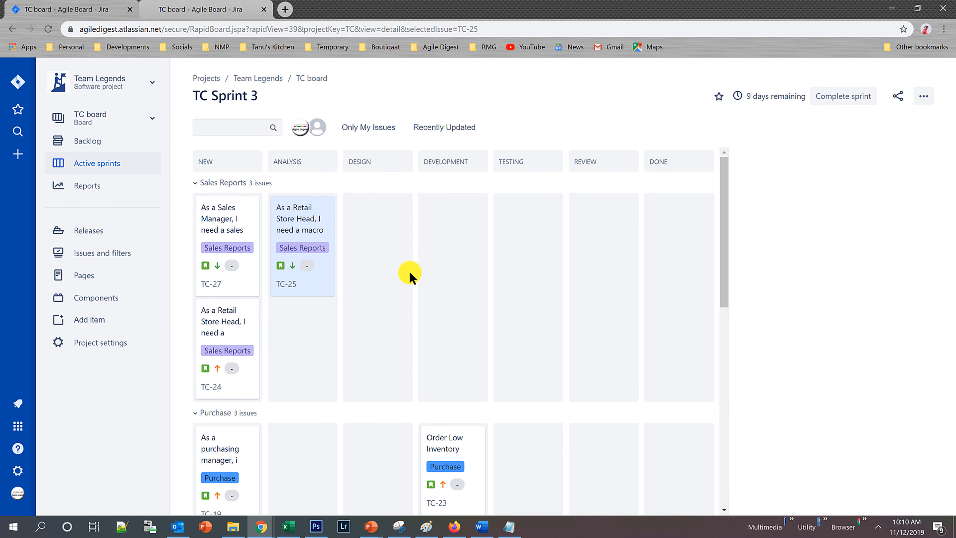
pyautogui.click(307, 225)
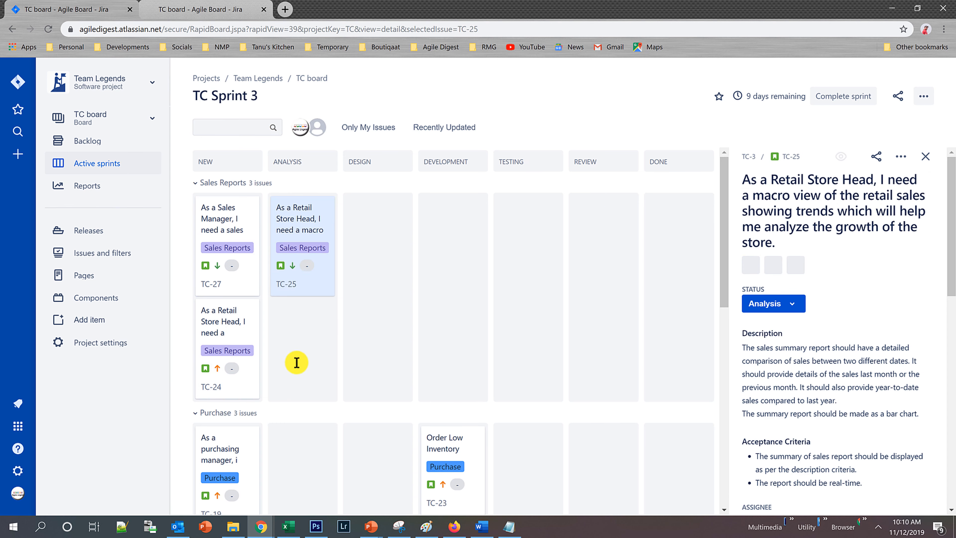
pyautogui.click(227, 330)
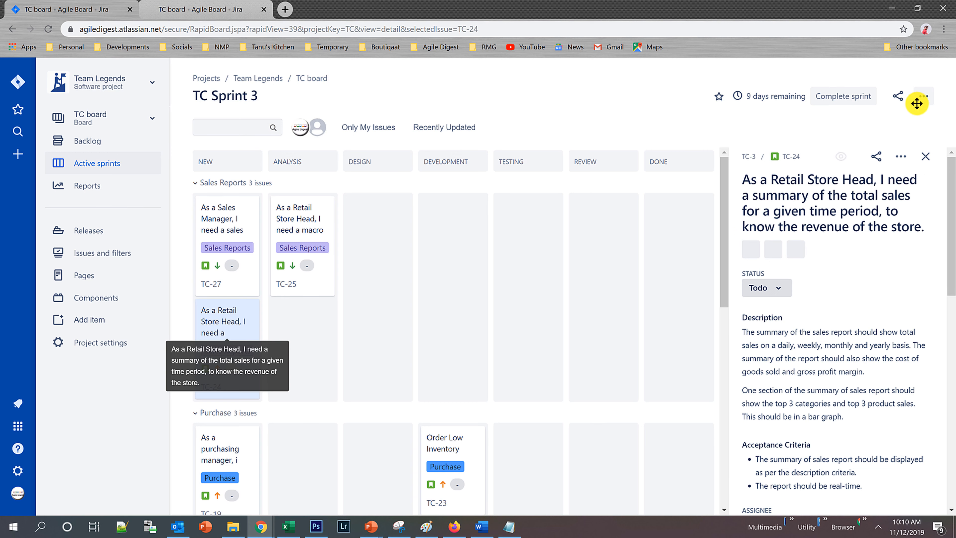
# Set the sprint board back to opening issues in a dialog and close TC-24.
pyautogui.click(924, 96)
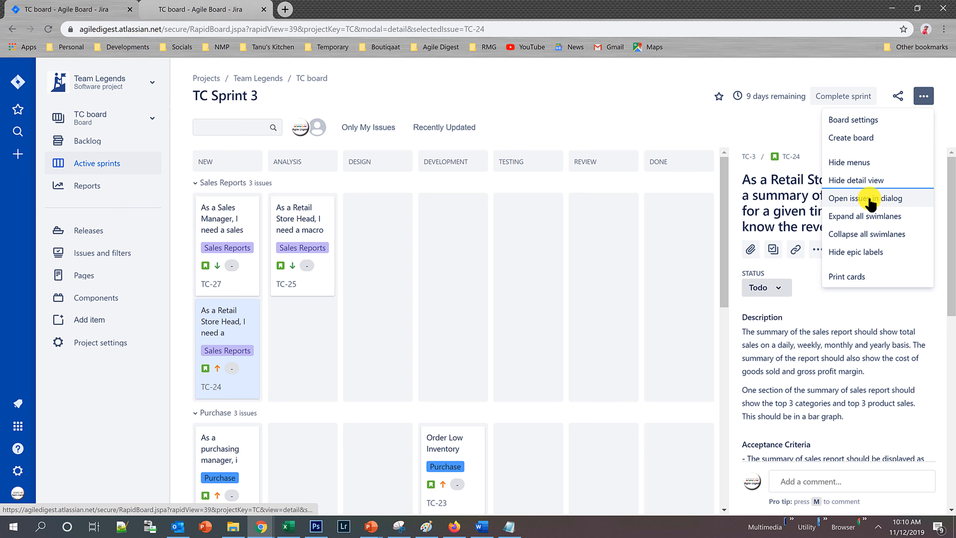
pyautogui.click(870, 198)
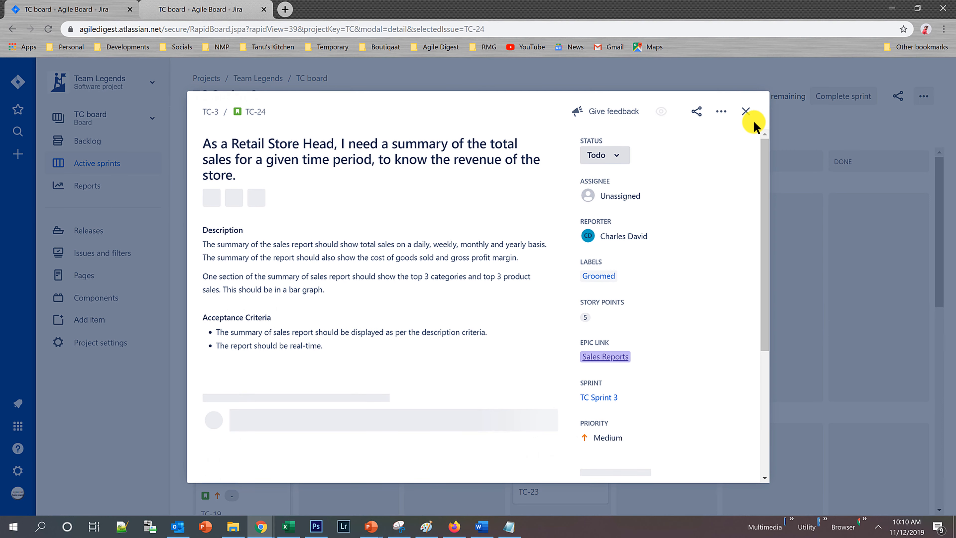
pyautogui.click(744, 112)
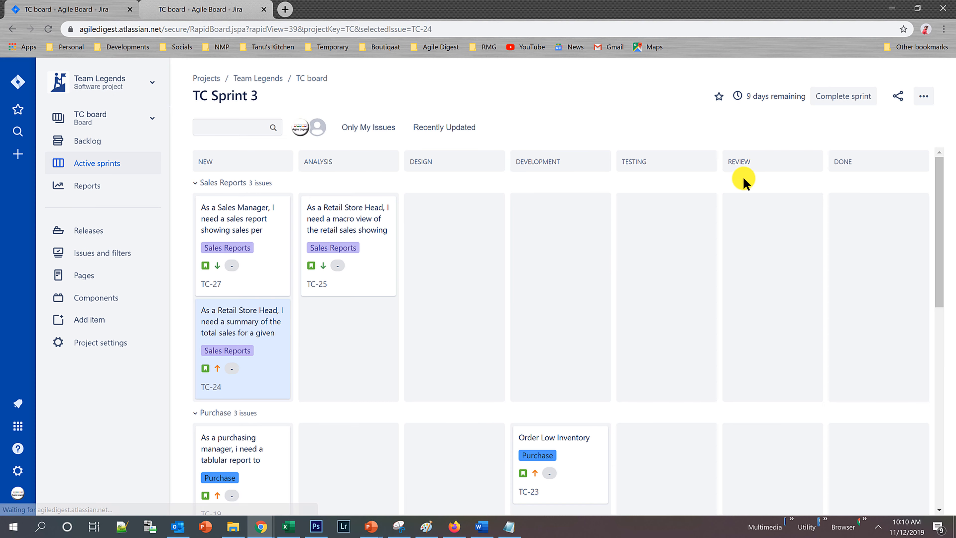
# Collapse the Sales Reports, Purchase, Retail Service and Operations, and Issues without epics swimlanes of TC Sprint 3 one by one.
pyautogui.click(925, 97)
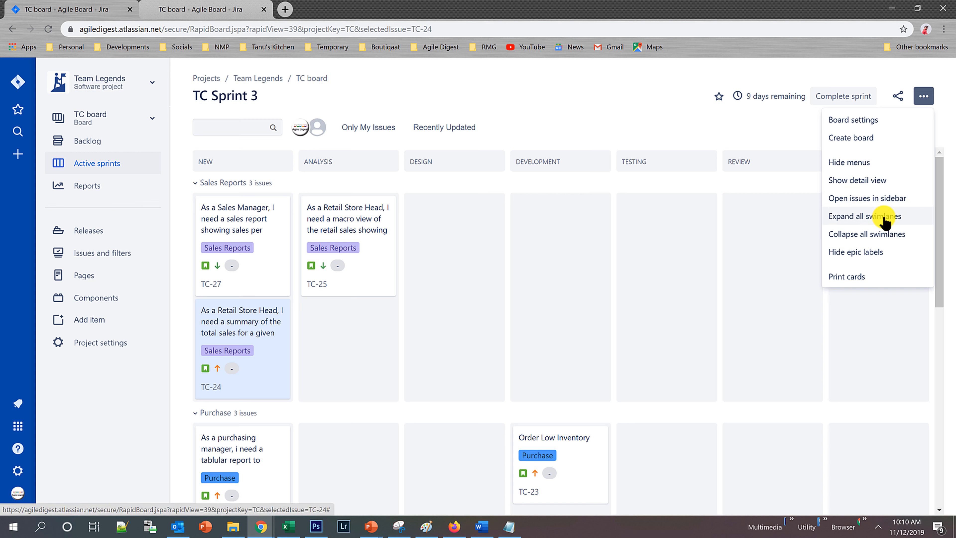
pyautogui.click(447, 97)
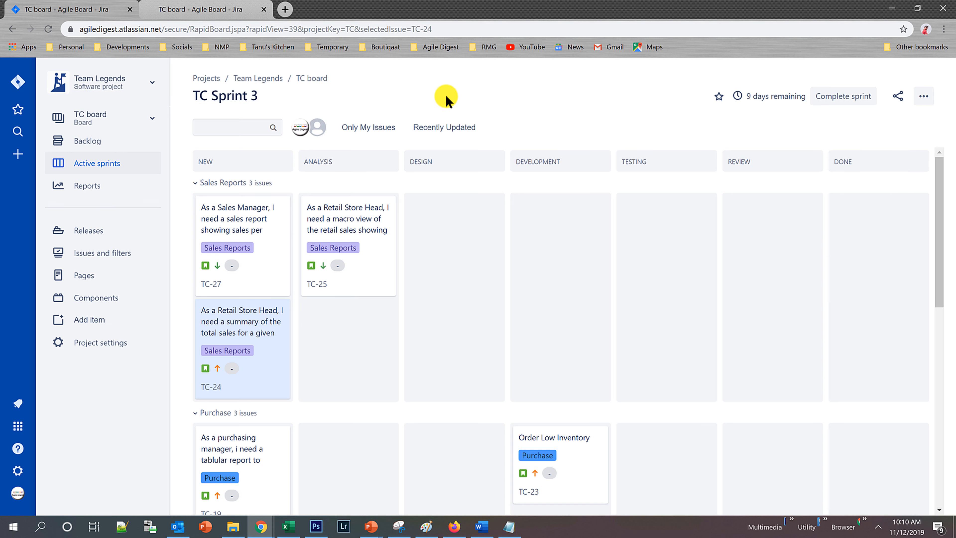
pyautogui.click(196, 184)
pyautogui.click(195, 205)
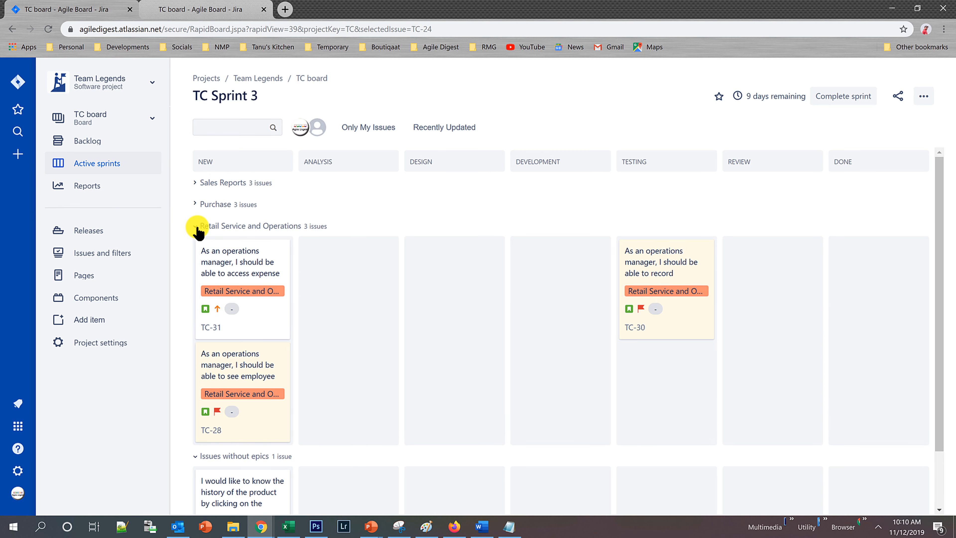
pyautogui.click(195, 226)
pyautogui.doubleClick(195, 247)
pyautogui.click(195, 247)
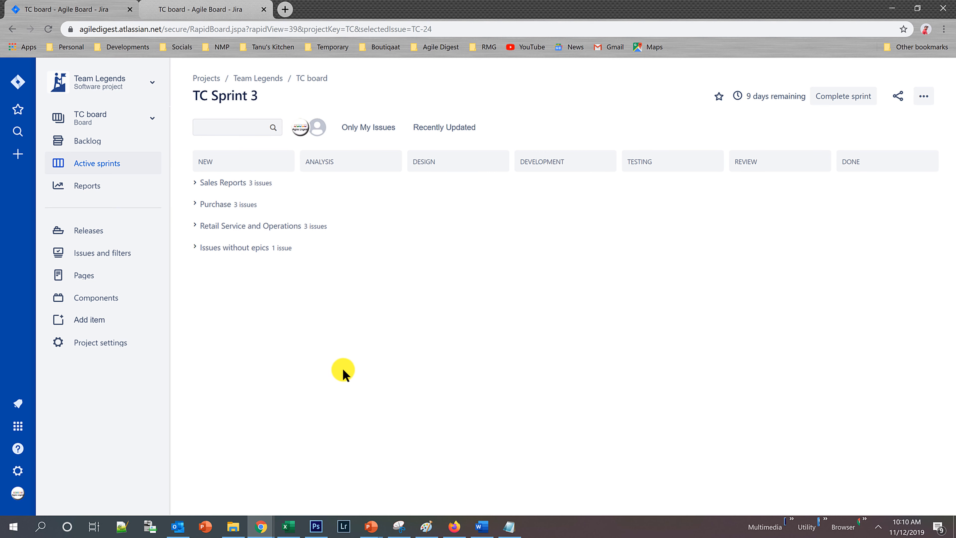
# Expand only the Sales Reports swimlane, leaving the other swimlanes collapsed.
pyautogui.click(196, 183)
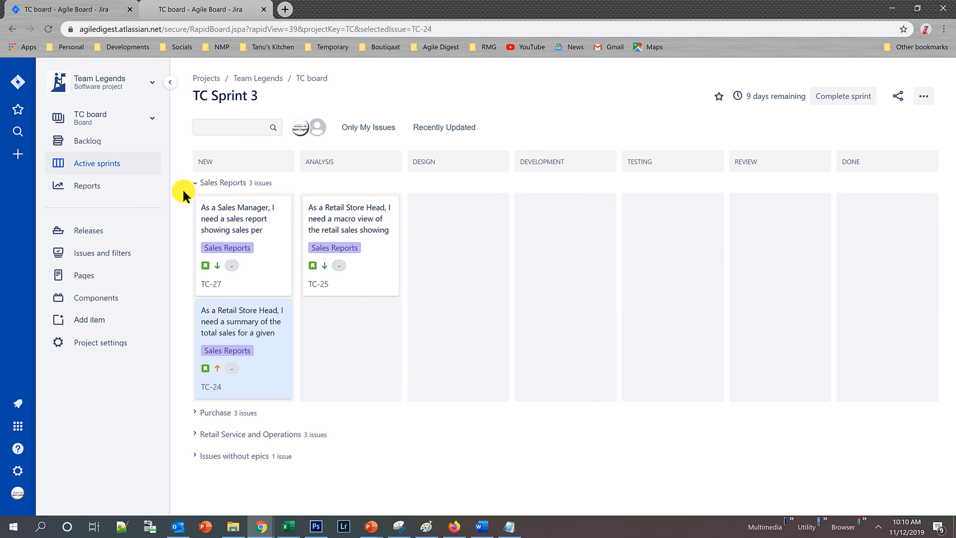
pyautogui.click(196, 183)
pyautogui.click(196, 183)
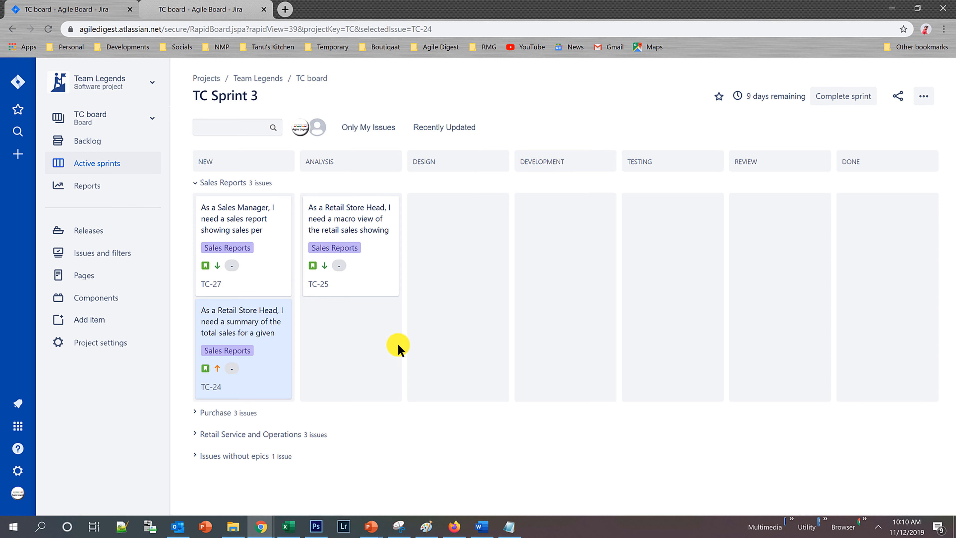
# Expand all swimlanes of the sprint board at once and look over their cards.
pyautogui.click(931, 99)
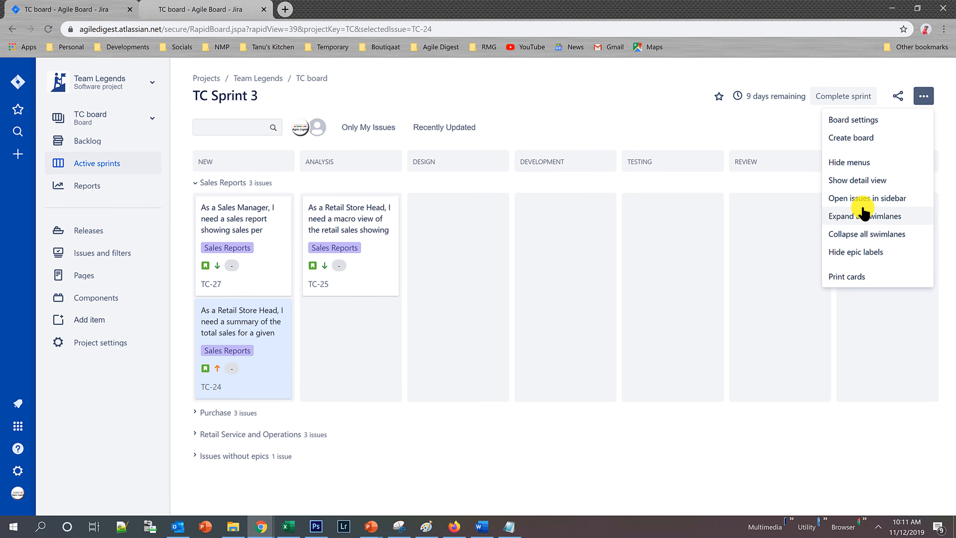
pyautogui.click(856, 217)
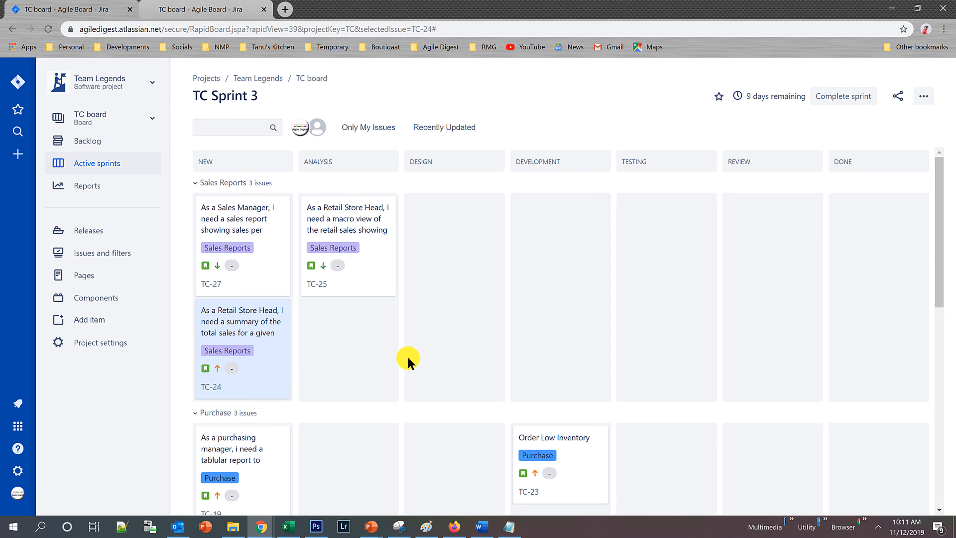
pyautogui.scroll(-10, 444, 316)
pyautogui.scroll(3, 432, 323)
pyautogui.scroll(7, 432, 323)
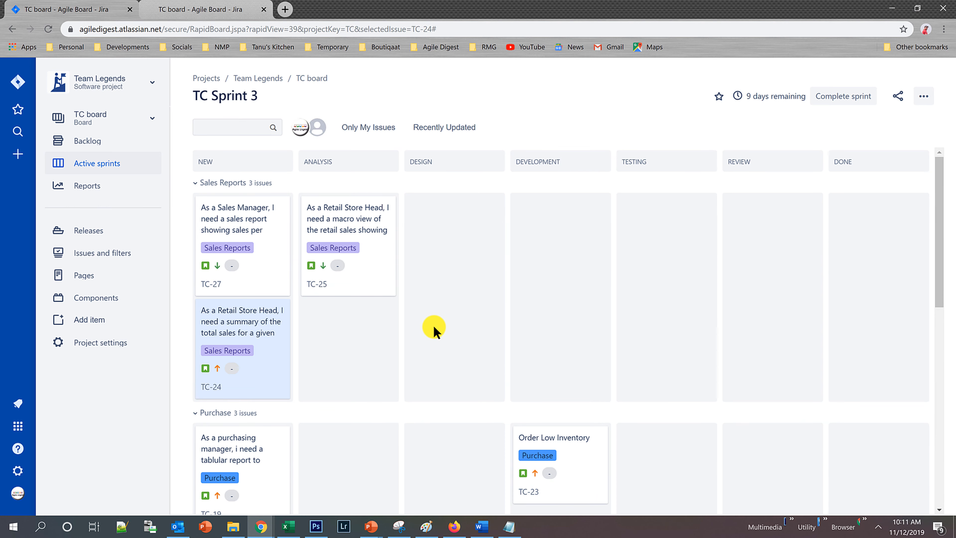
# Collapse all swimlanes of the sprint board at once and hide the epic labels on its cards.
pyautogui.click(922, 97)
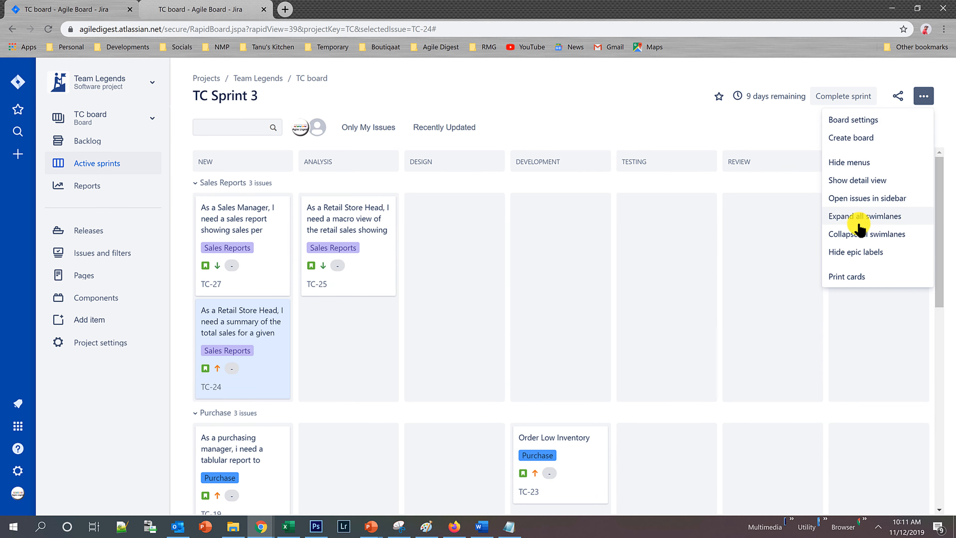
pyautogui.click(852, 234)
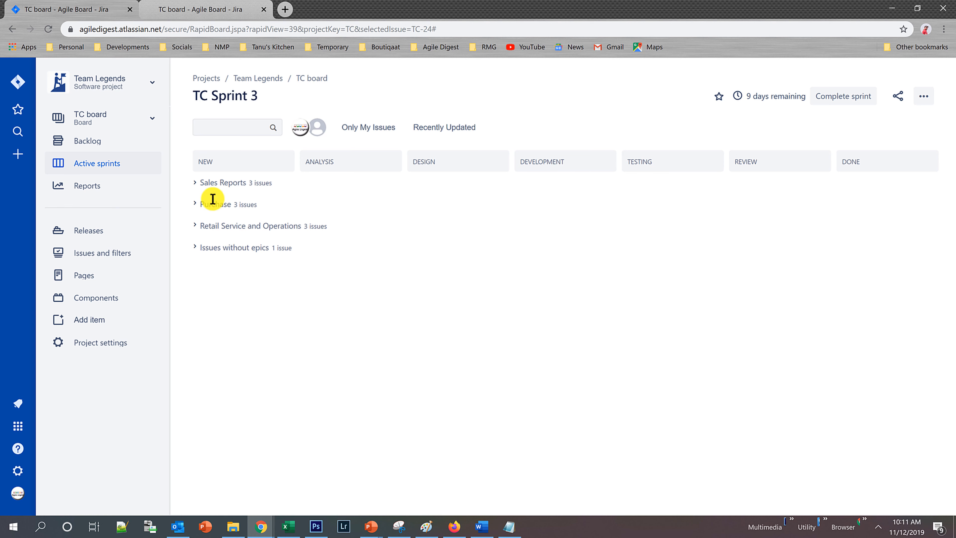
pyautogui.click(195, 183)
pyautogui.click(195, 183)
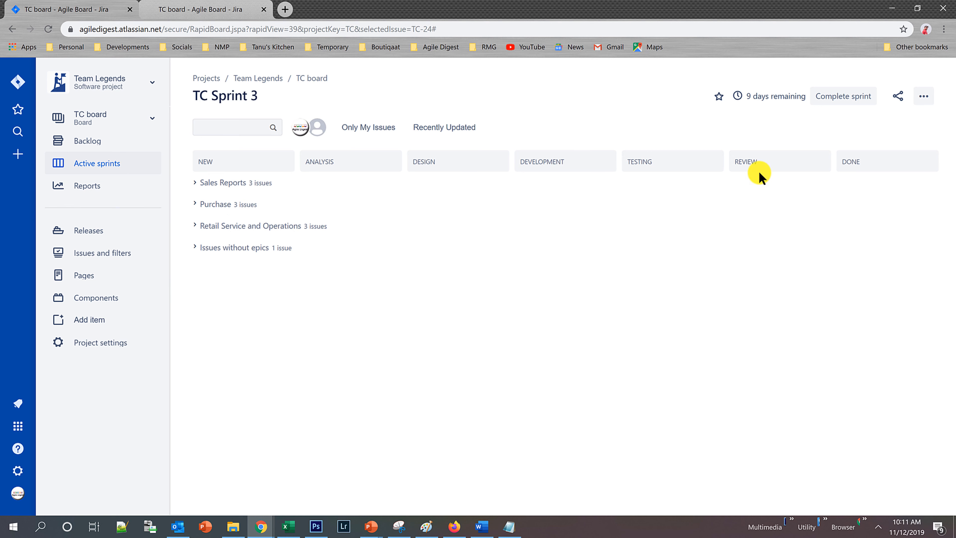
pyautogui.click(924, 96)
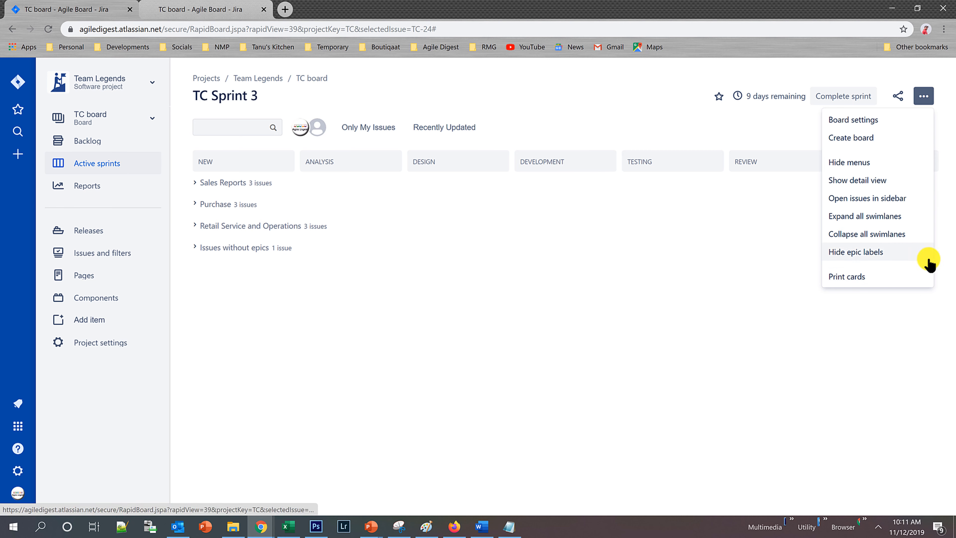
pyautogui.click(872, 257)
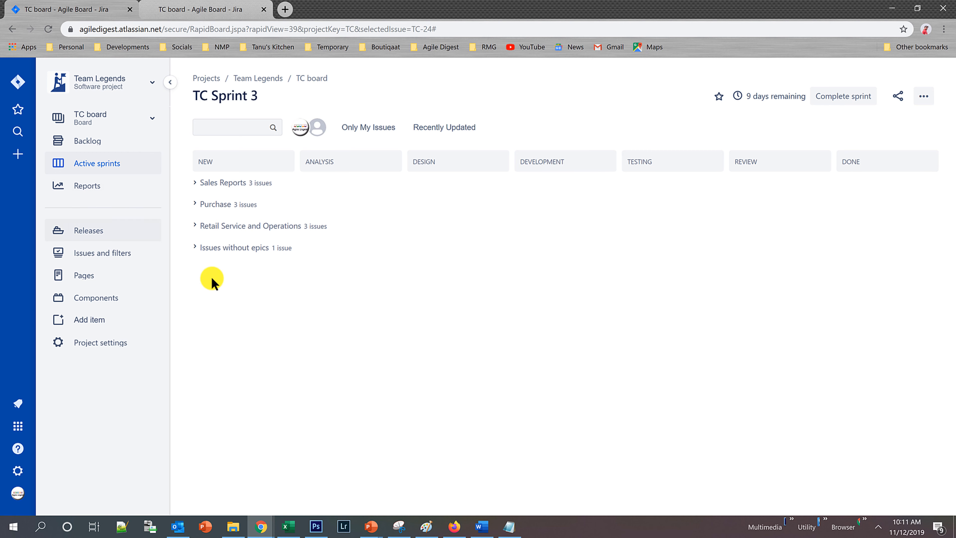
# Open the backlog, show its epics panel and hide the panel again through the view options.
pyautogui.click(96, 145)
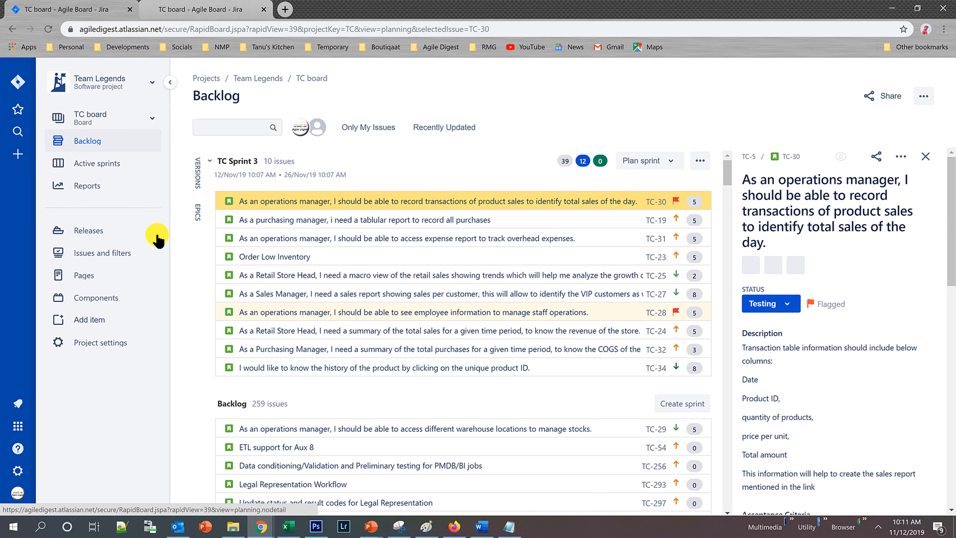
pyautogui.click(199, 214)
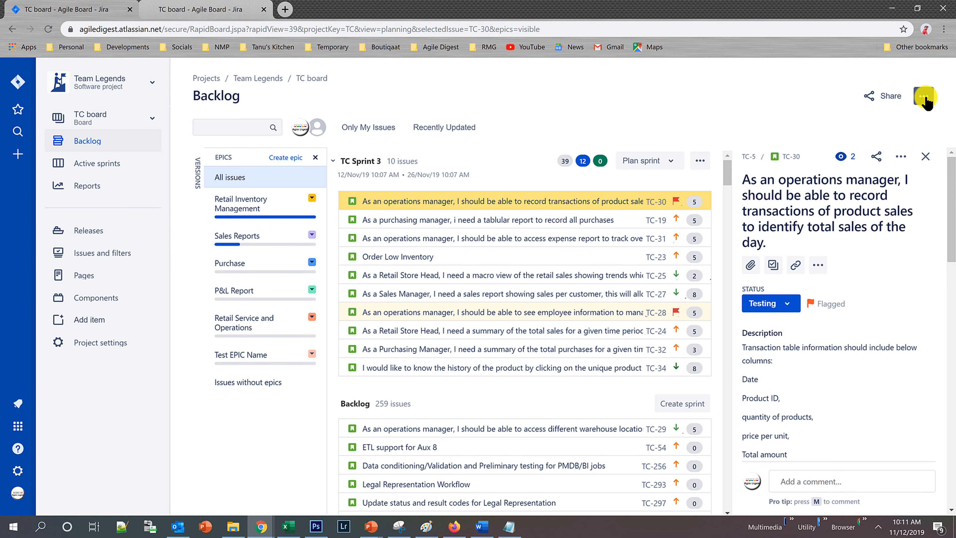
pyautogui.click(924, 96)
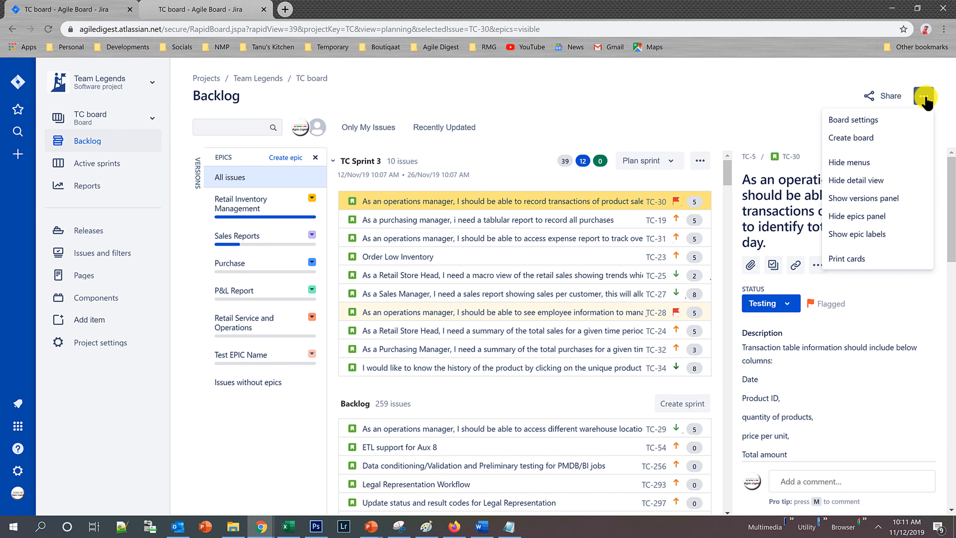
pyautogui.click(868, 216)
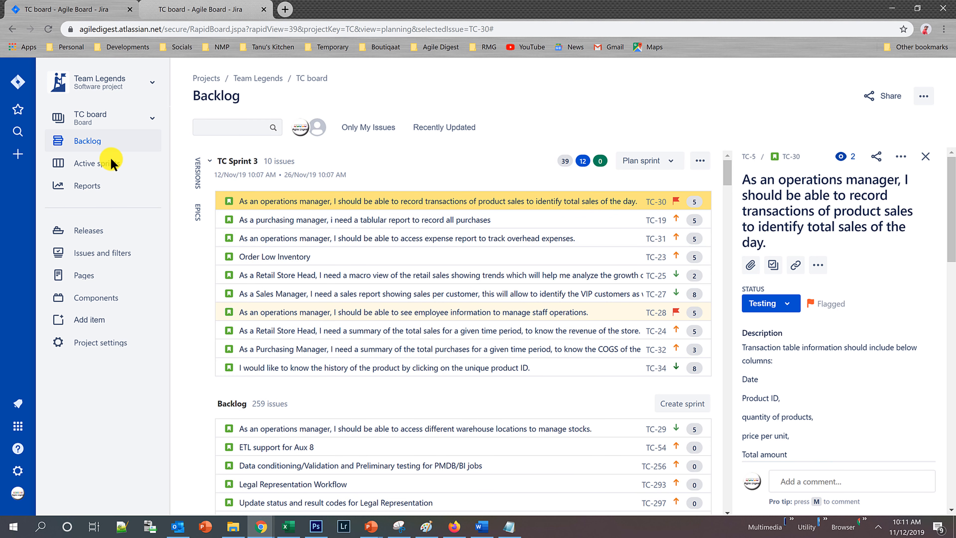
# Open the TC board's settings from the active sprint and view the Administrators field in edit mode without changing it.
pyautogui.click(81, 166)
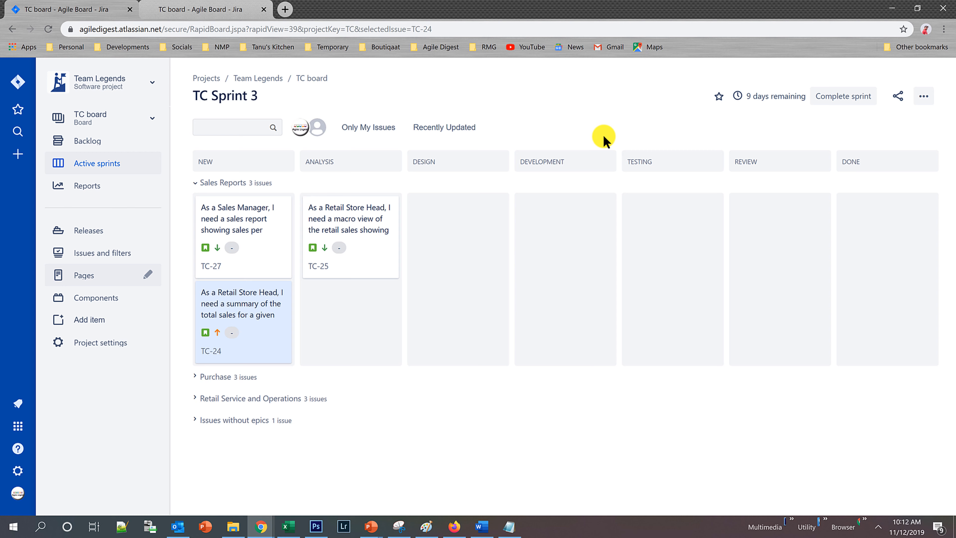
pyautogui.click(924, 96)
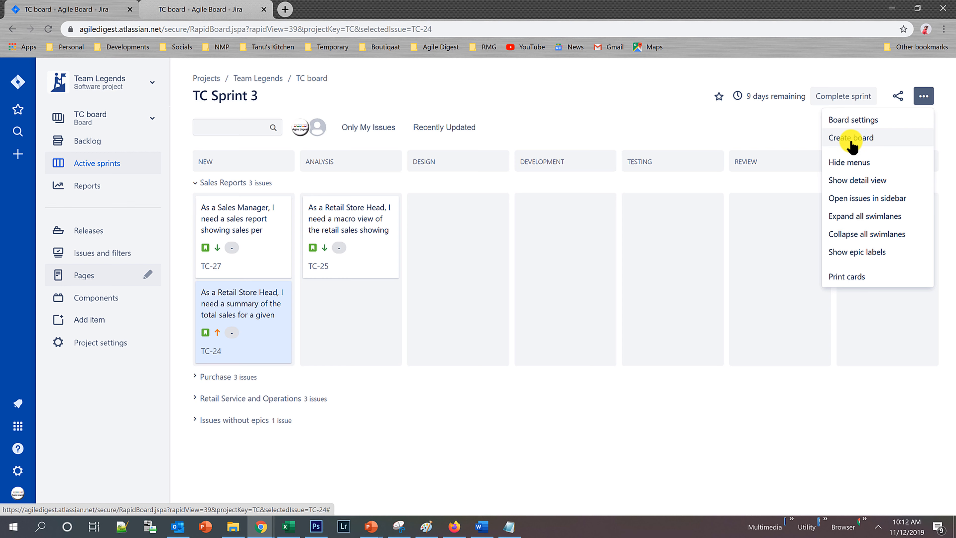
pyautogui.click(857, 119)
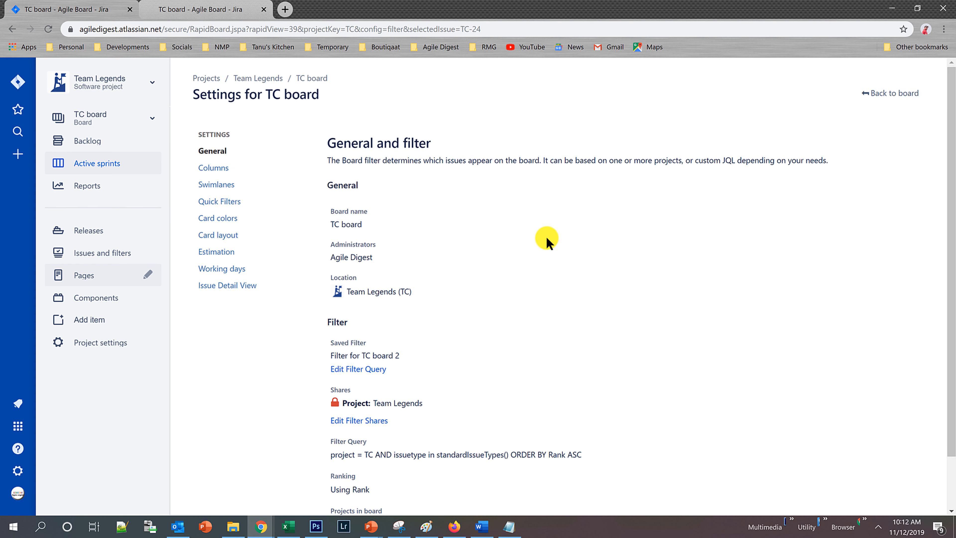
pyautogui.click(905, 92)
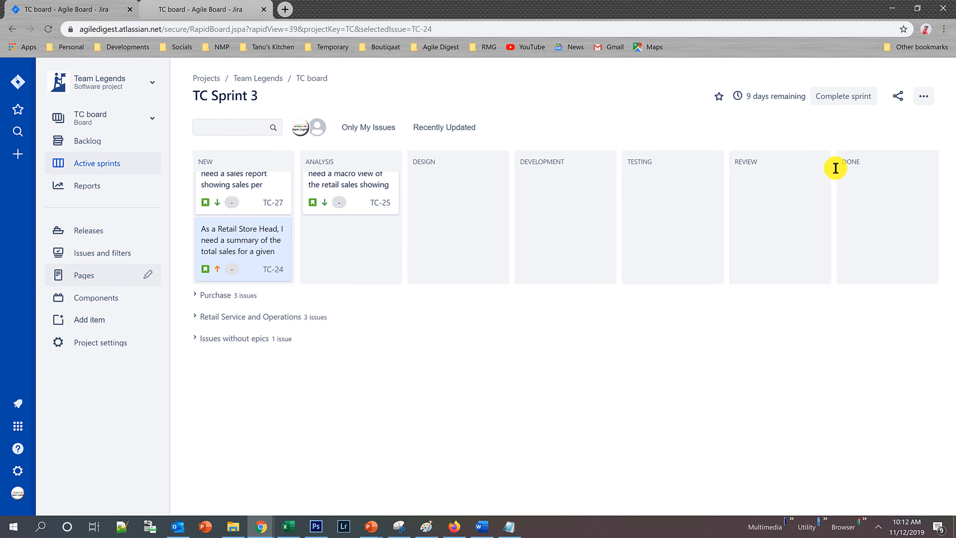
pyautogui.click(924, 96)
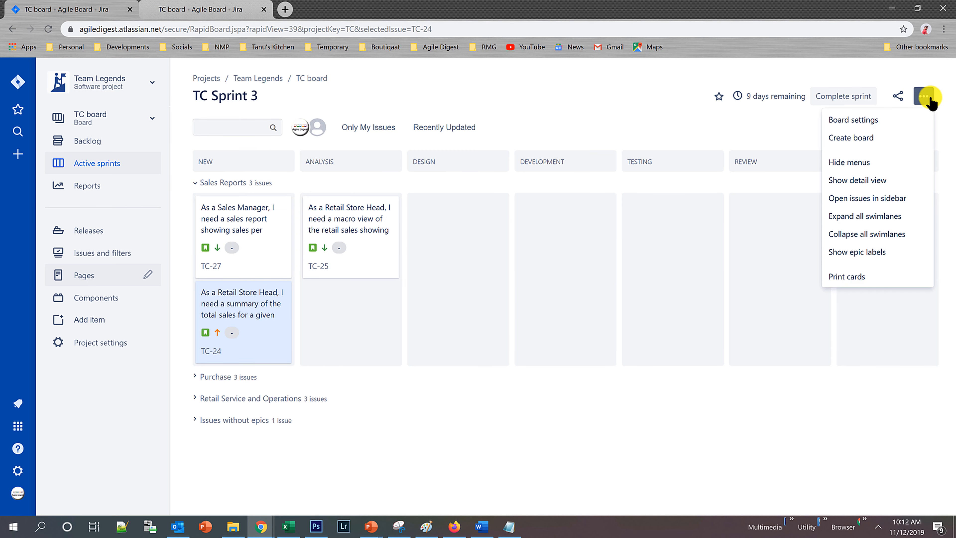
pyautogui.click(883, 124)
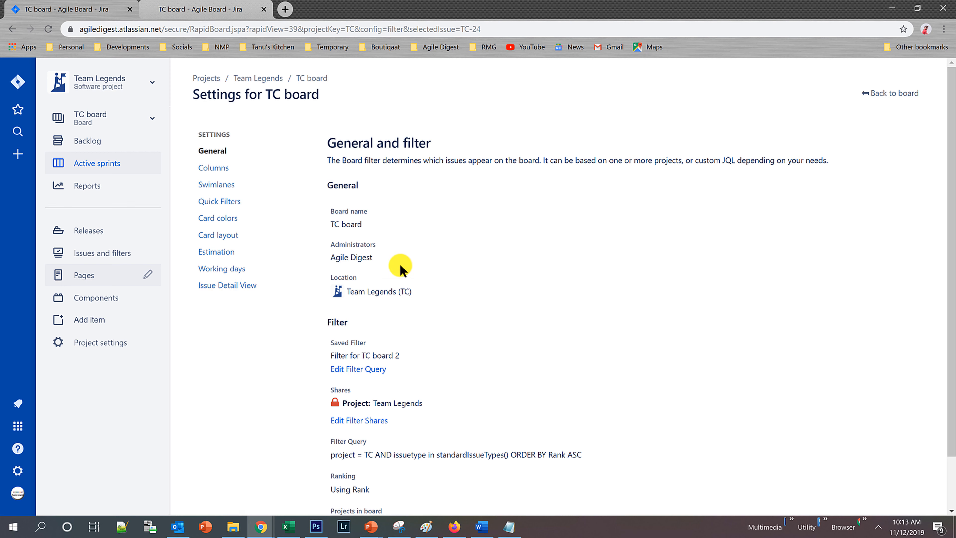
pyautogui.click(382, 257)
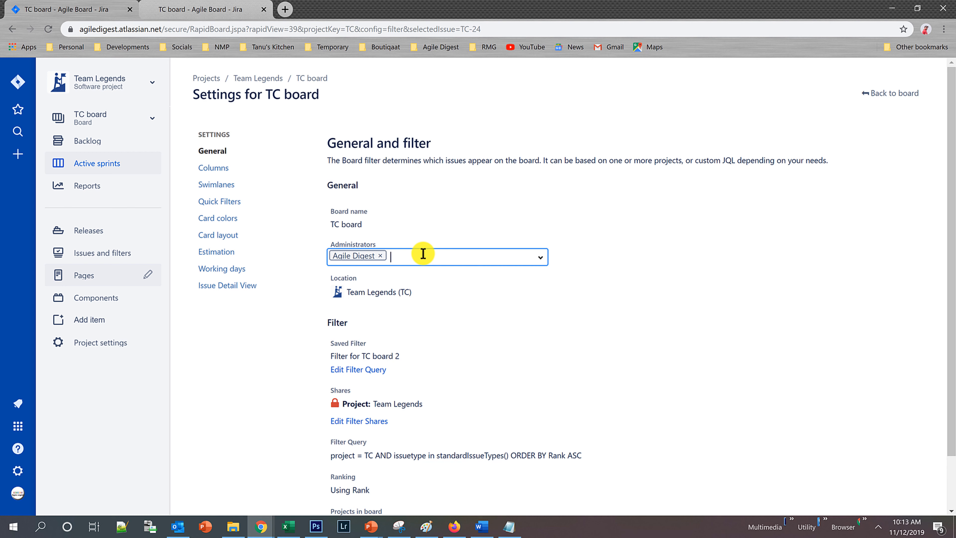
pyautogui.click(508, 120)
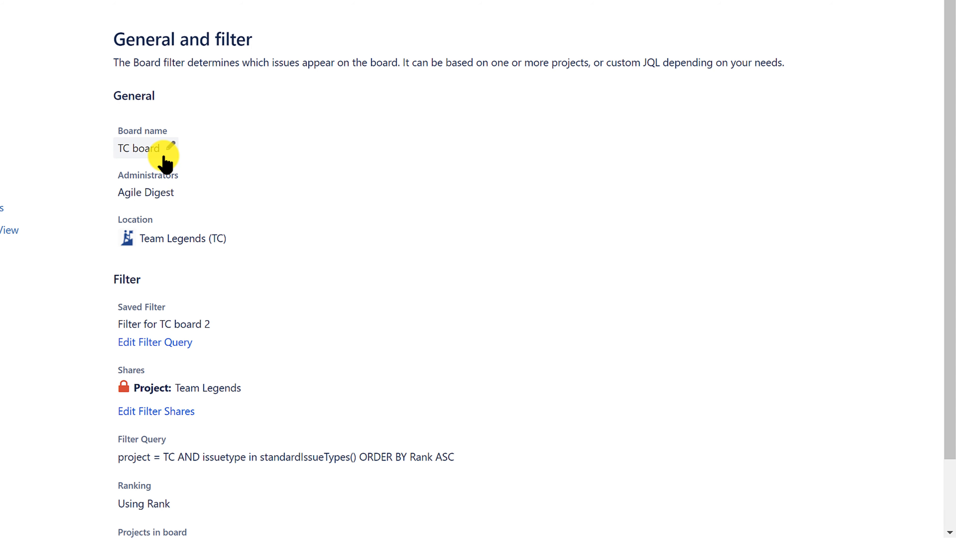
# Rename the board as "Team Scrum board" in its general settings.
pyautogui.click(175, 148)
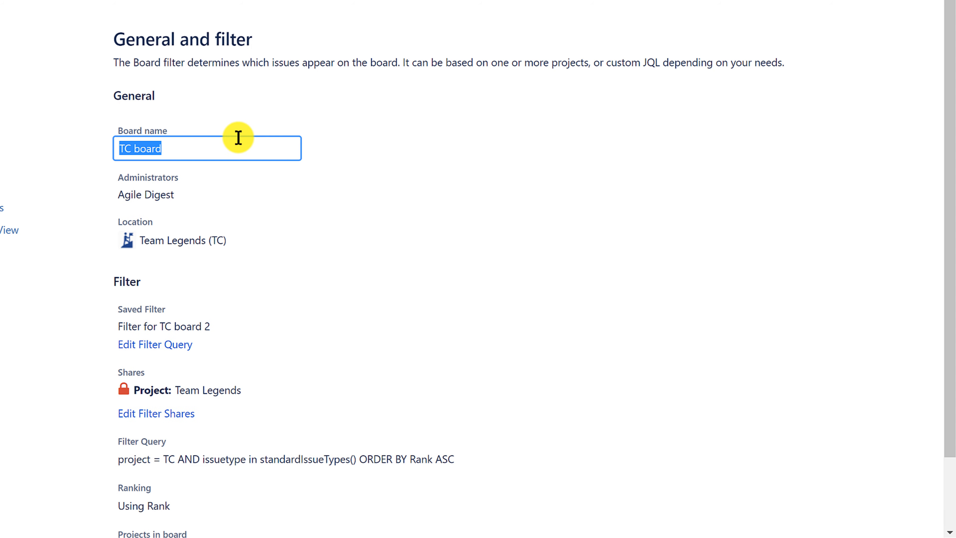
pyautogui.hotkey('ctrl', 'Left')
pyautogui.press('Left')
pyautogui.hotkey('ctrl', 'Left')
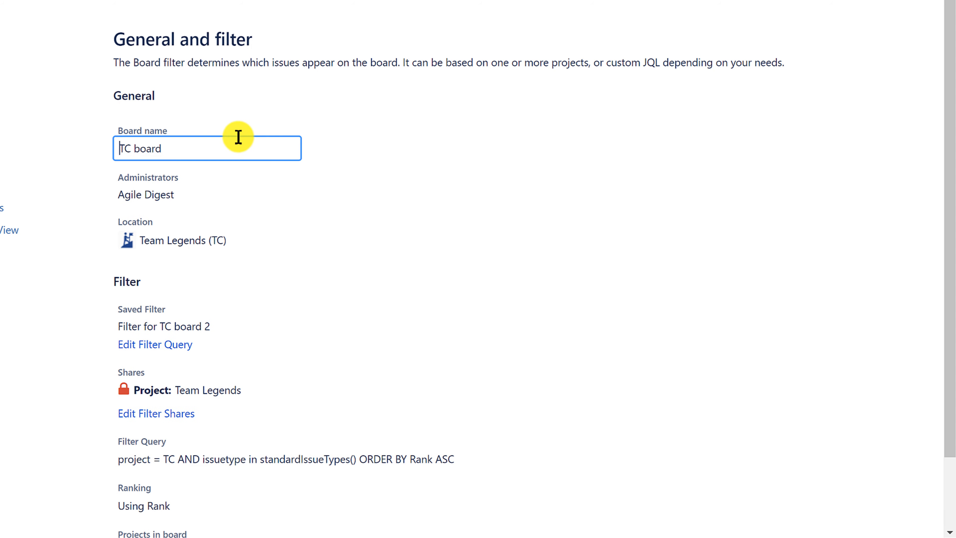
pyautogui.press('Right')
pyautogui.write('eam')
pyautogui.press('Right')
pyautogui.write('ritical')
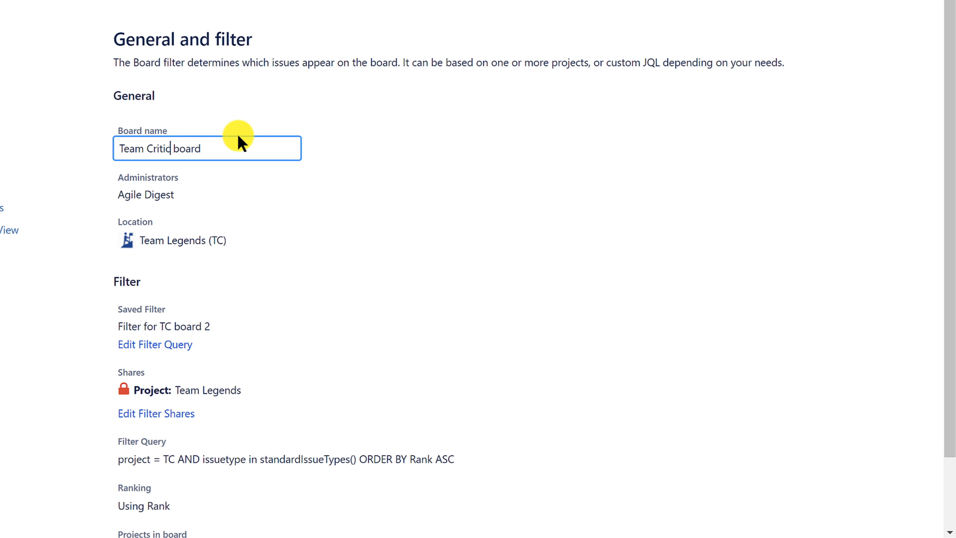
pyautogui.hotkey('ctrl', 'shift', 'Left')
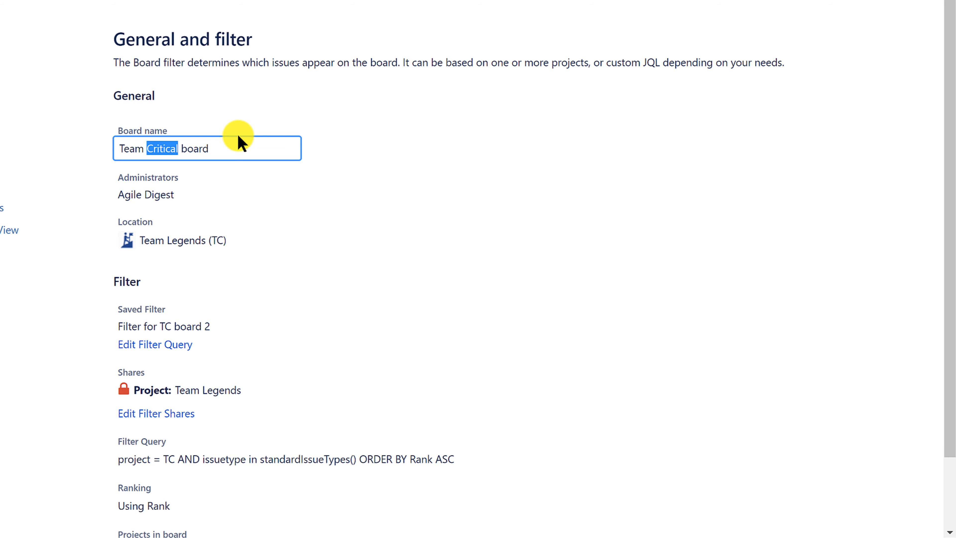
pyautogui.write('Scrum')
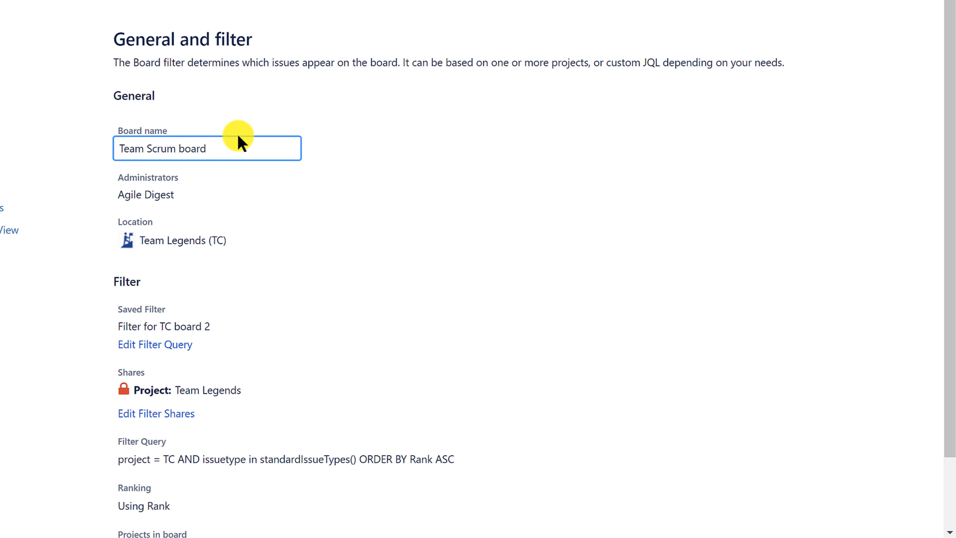
pyautogui.press('Return')
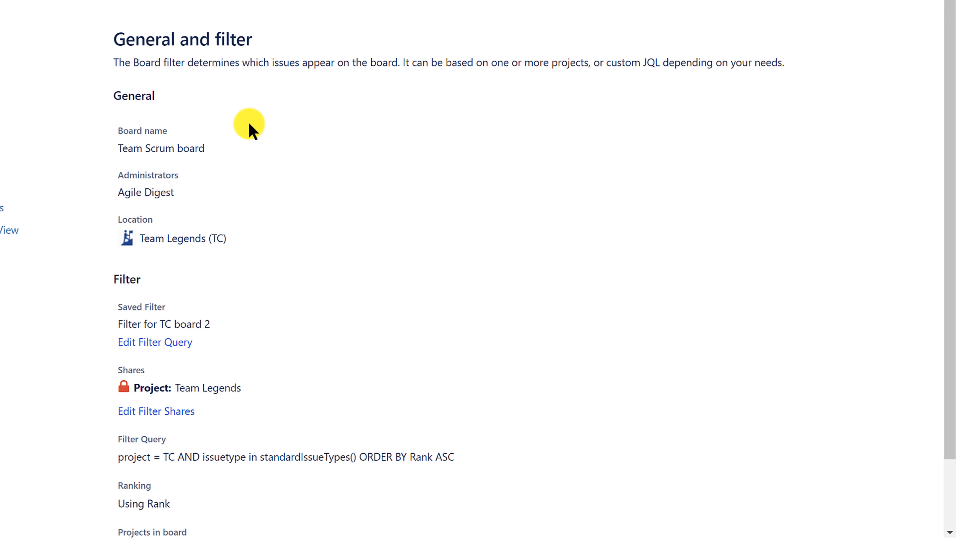
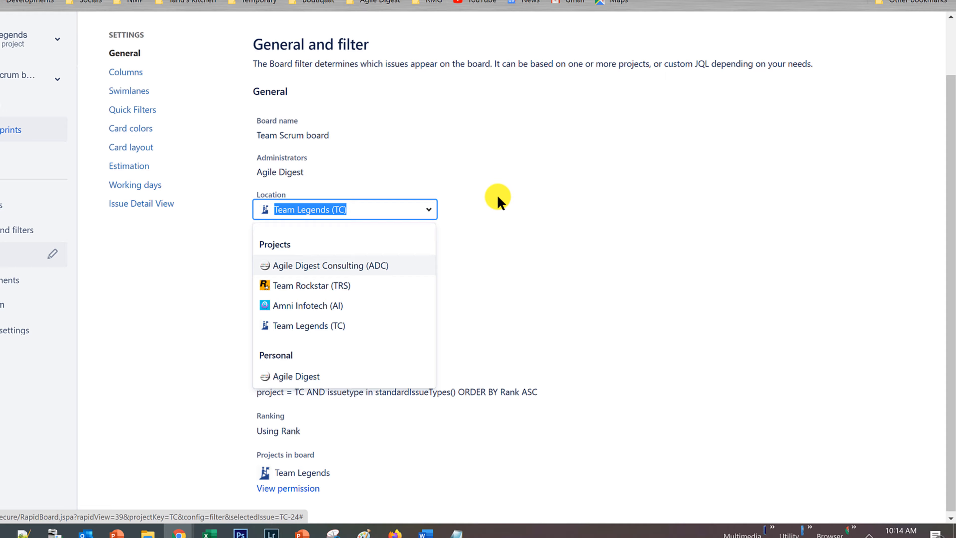
# Close the location choices without a change, list the Team Legends boards, and view the boards of the Team Rockstar project.
pyautogui.click(484, 210)
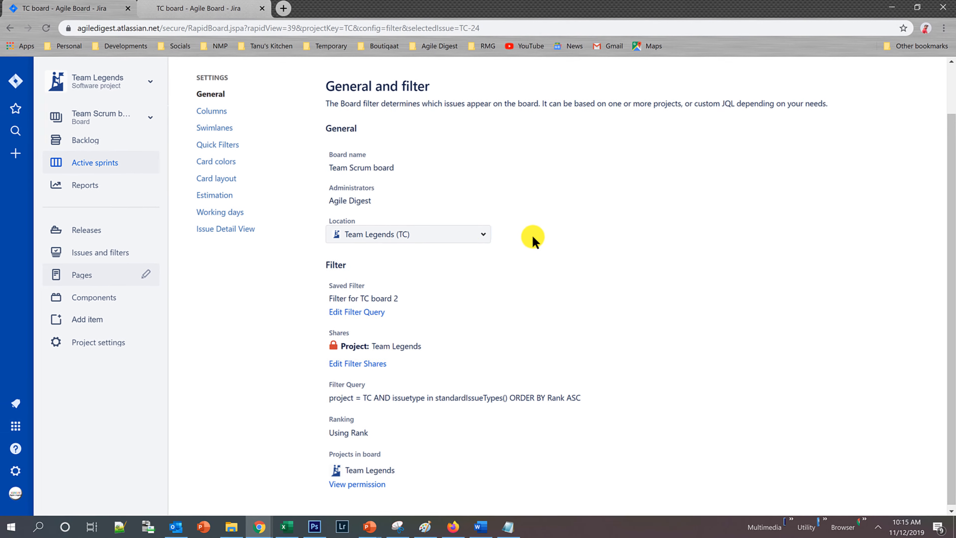
pyautogui.click(128, 121)
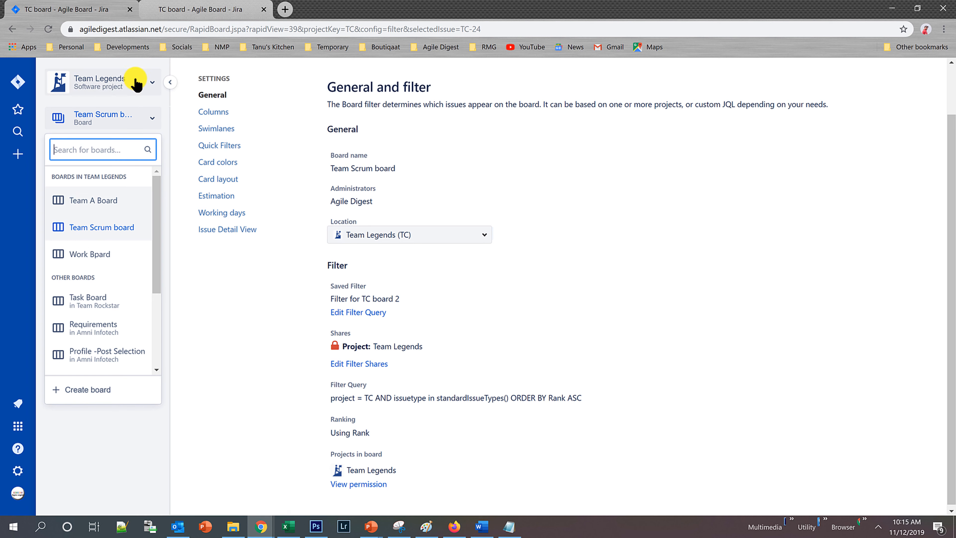
pyautogui.click(153, 84)
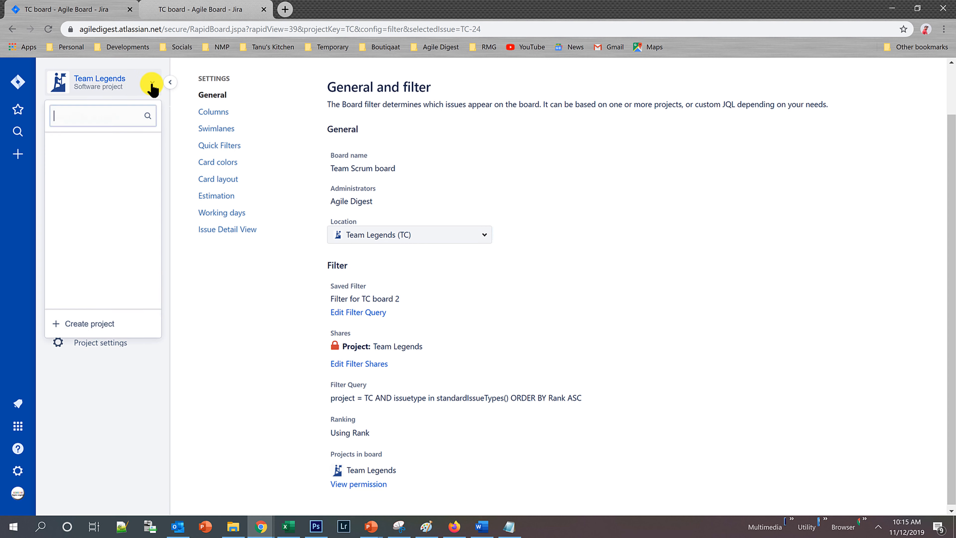
pyautogui.click(112, 203)
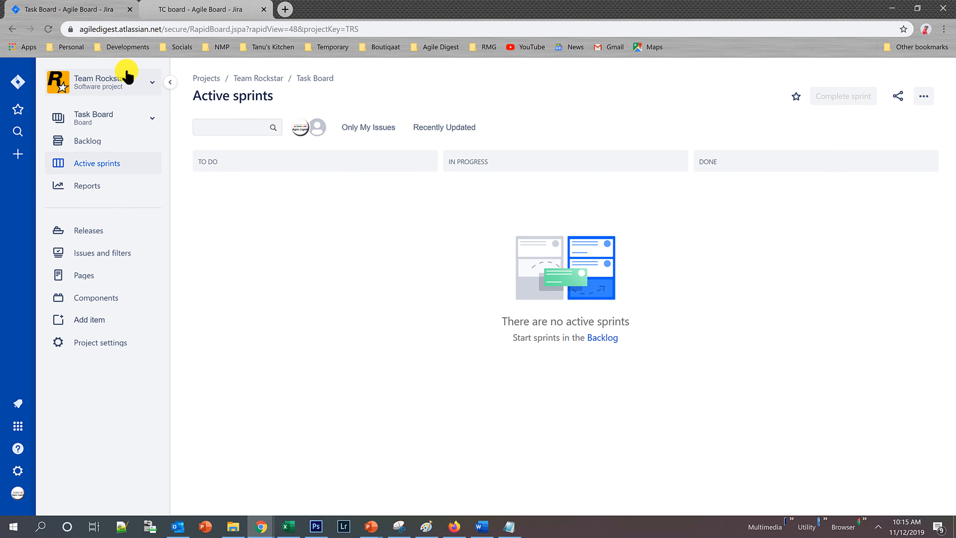
pyautogui.click(147, 121)
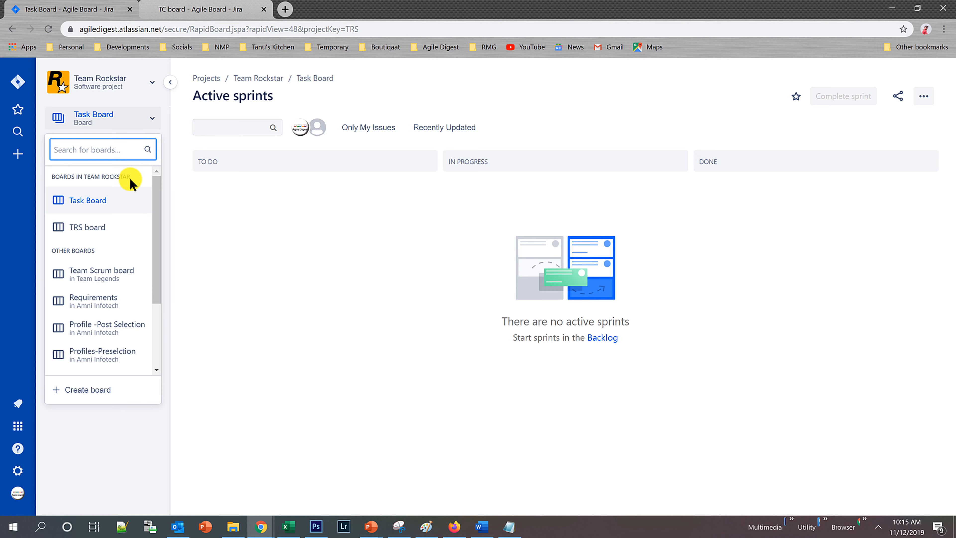
# Return to the Team Legends project and examine the filter query in the Team Scrum board's settings.
pyautogui.click(130, 91)
pyautogui.click(110, 196)
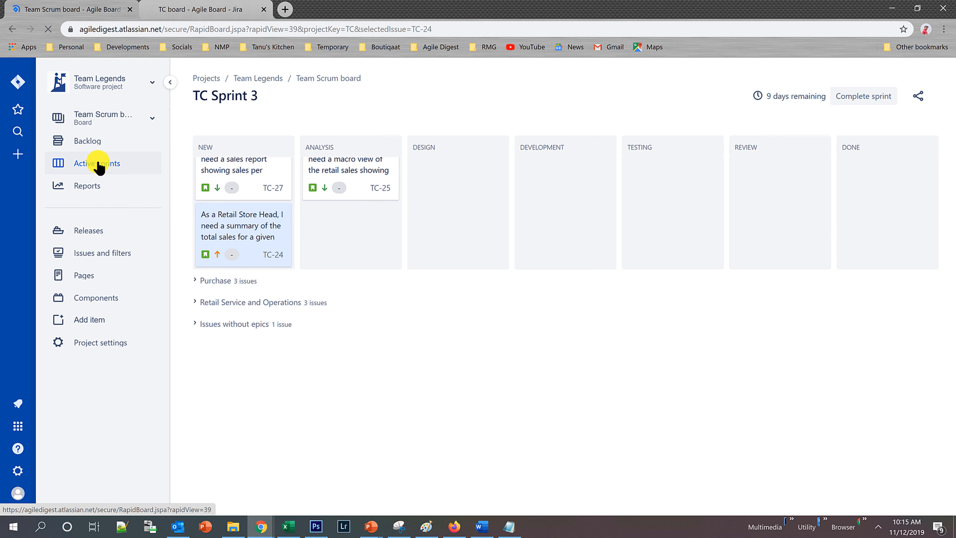
pyautogui.click(922, 96)
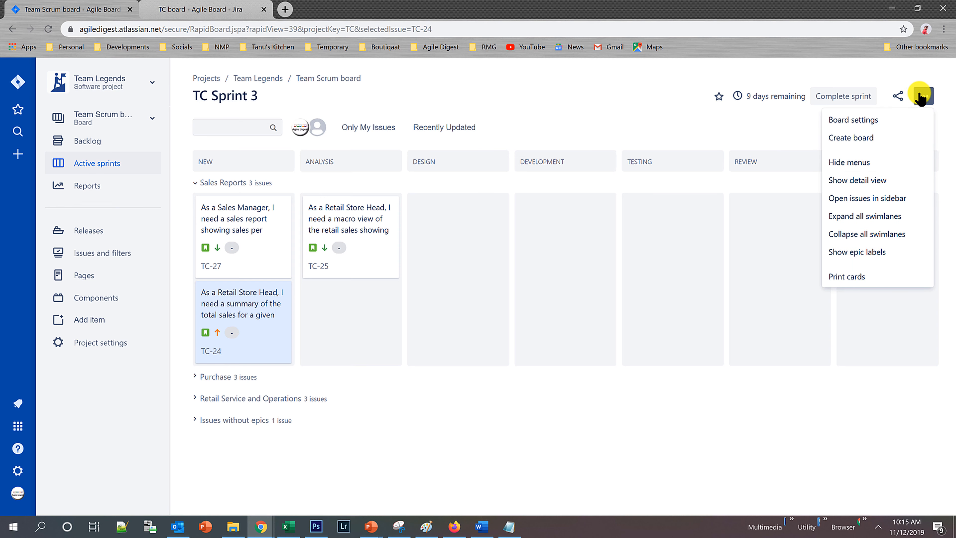
pyautogui.click(858, 119)
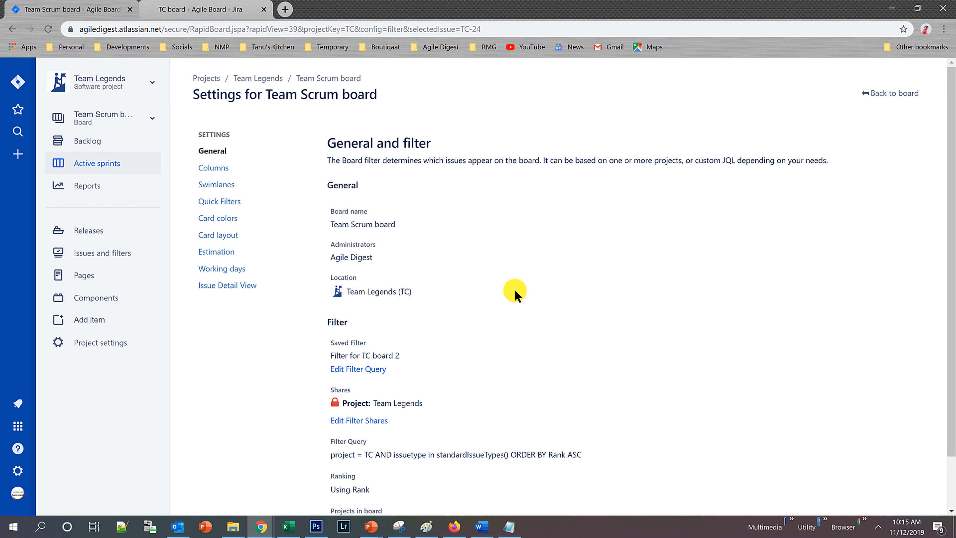
pyautogui.scroll(-1, 515, 293)
pyautogui.scroll(-1, 529, 281)
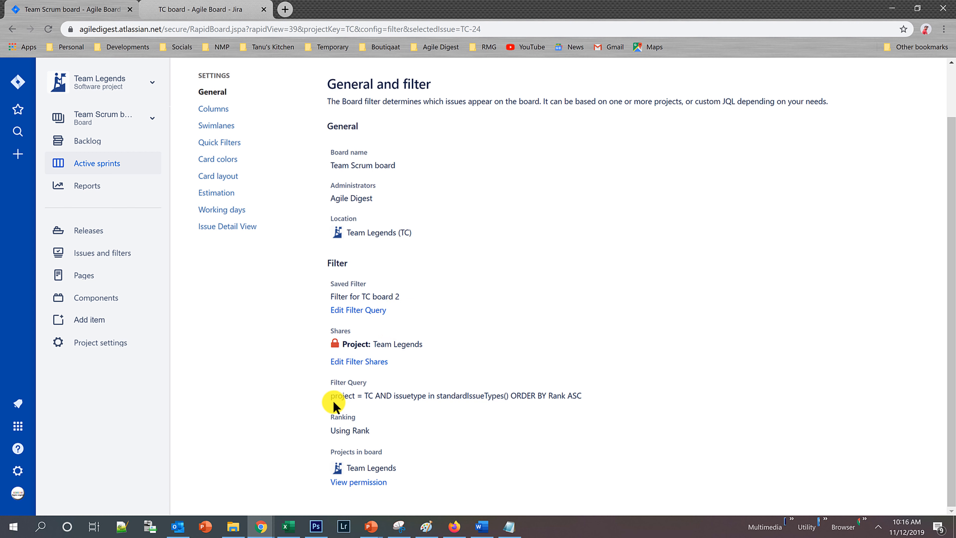
pyautogui.moveTo(328, 396); pyautogui.dragTo(404, 396)
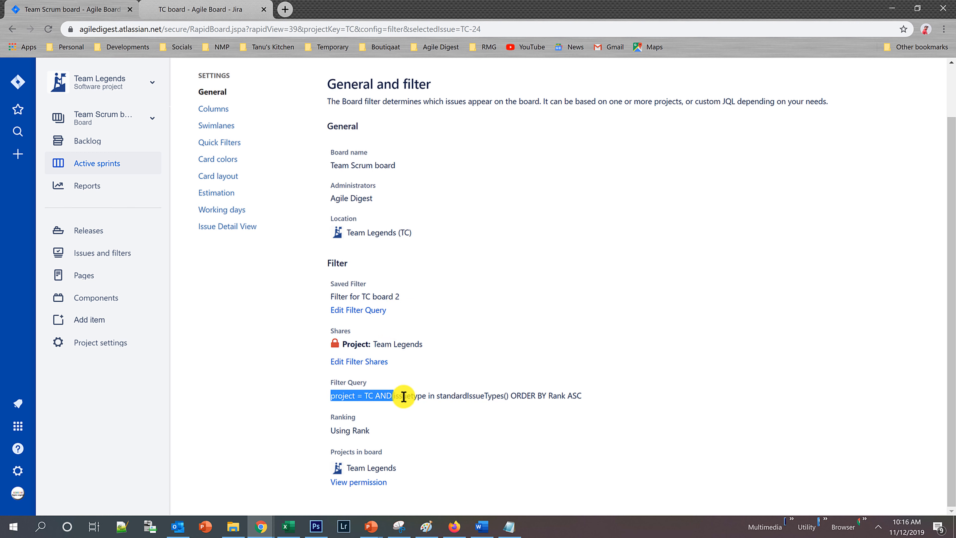
pyautogui.moveTo(463, 401); pyautogui.dragTo(587, 400)
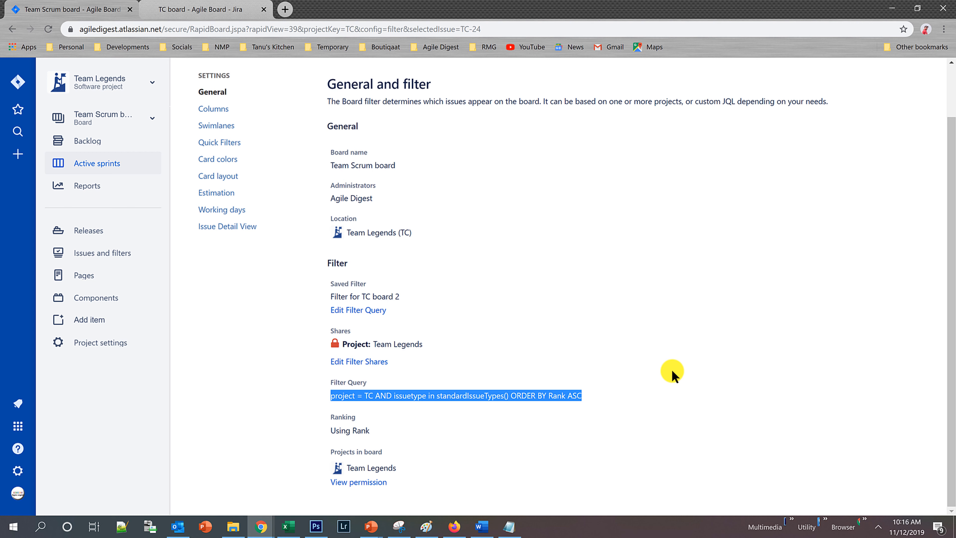
# Go back to the Team Scrum board and expand its Purchase and Retail Service and Operations swimlanes.
pyautogui.scroll(2, 423, 321)
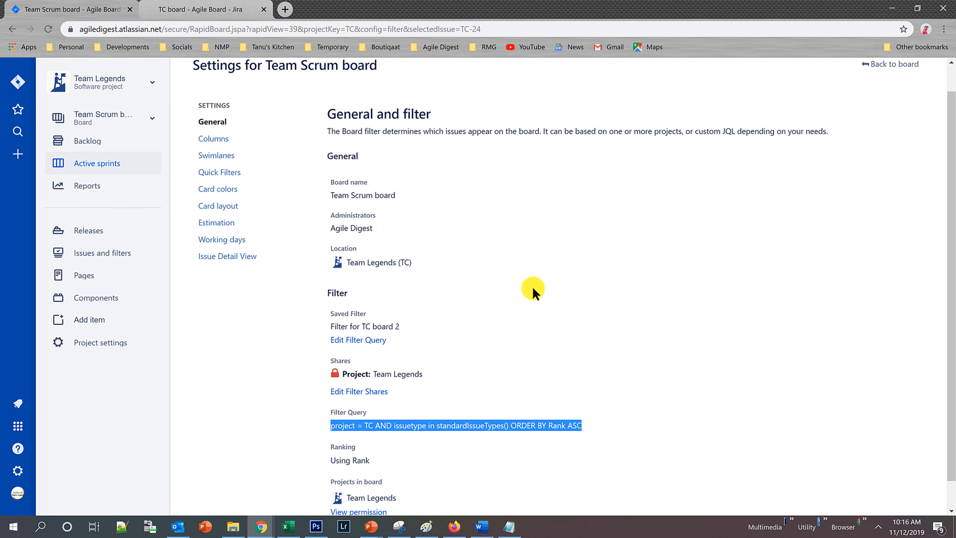
pyautogui.click(885, 98)
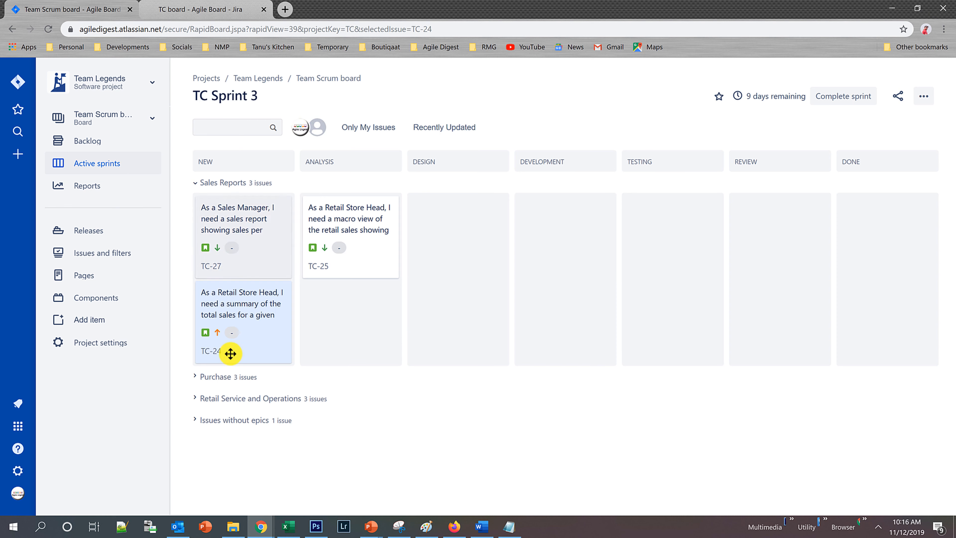
pyautogui.click(195, 377)
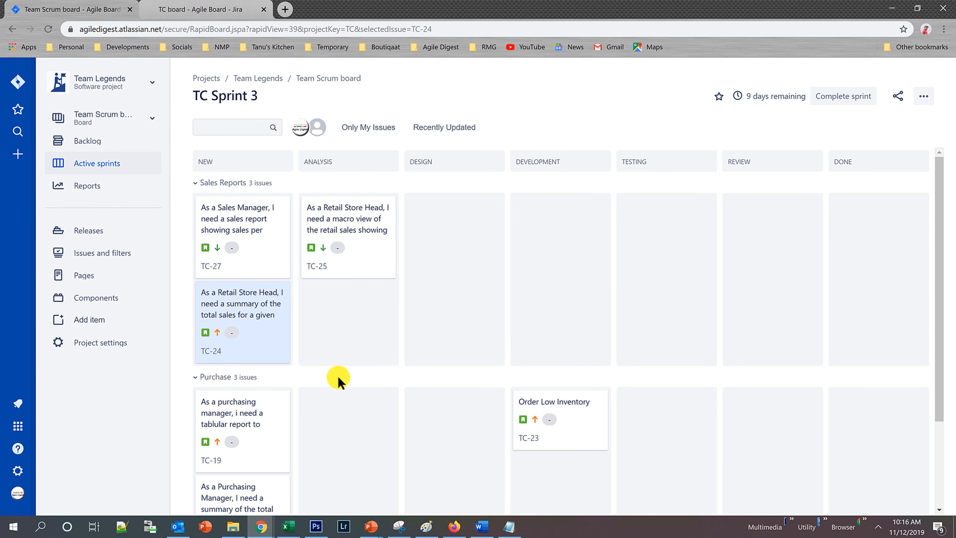
pyautogui.scroll(-3, 336, 379)
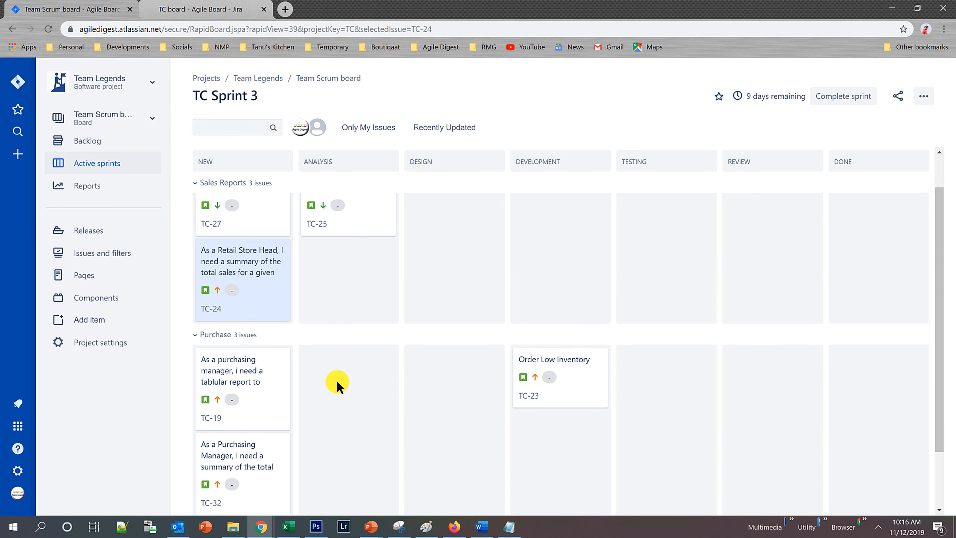
pyautogui.click(194, 454)
pyautogui.scroll(-2, 369, 419)
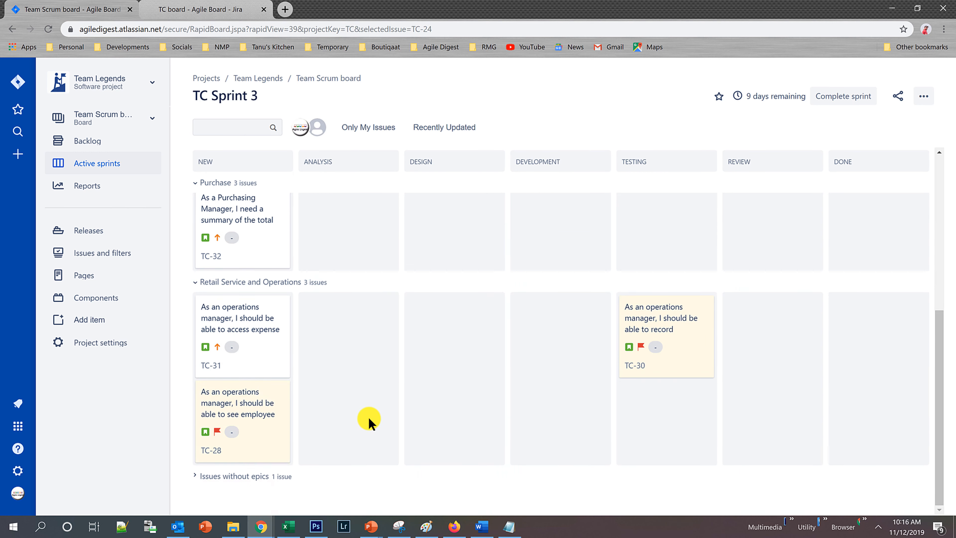
pyautogui.scroll(5, 368, 415)
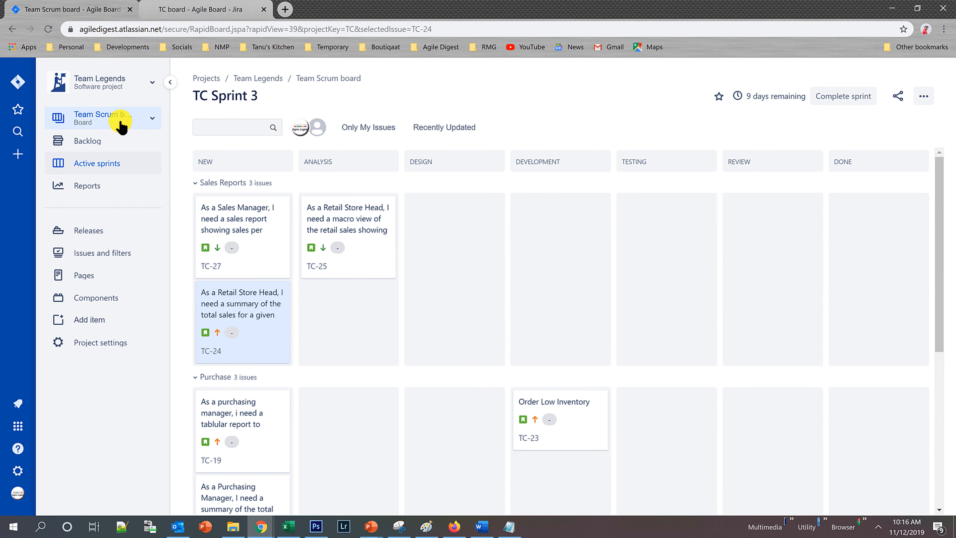
# View the active sprint on Team A Board, switch to Work Bpard and look through its sub-task swimlanes.
pyautogui.click(122, 127)
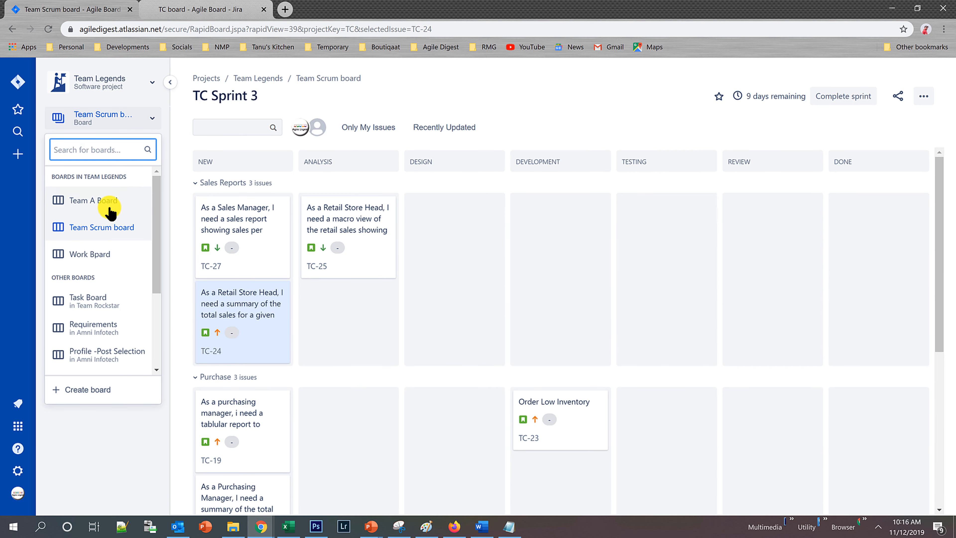
pyautogui.click(106, 204)
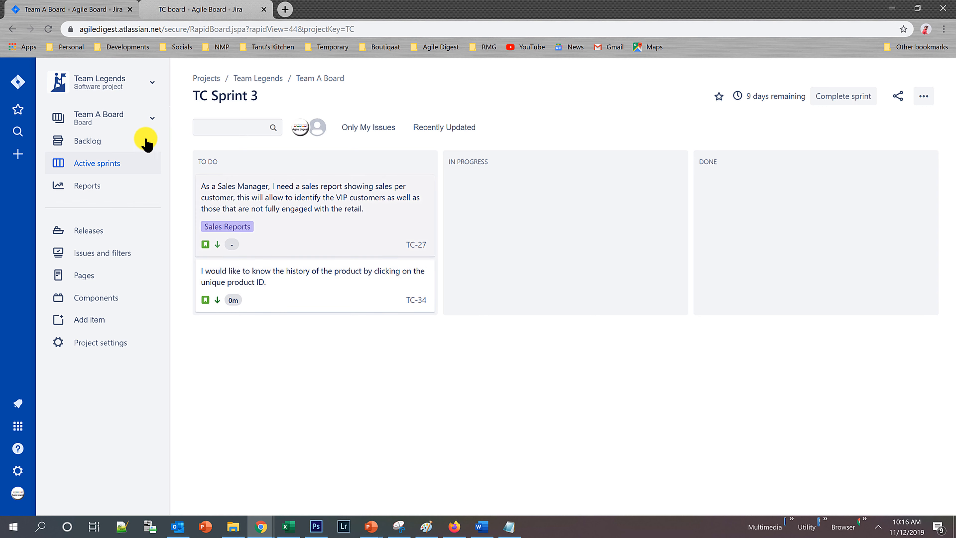
pyautogui.click(117, 124)
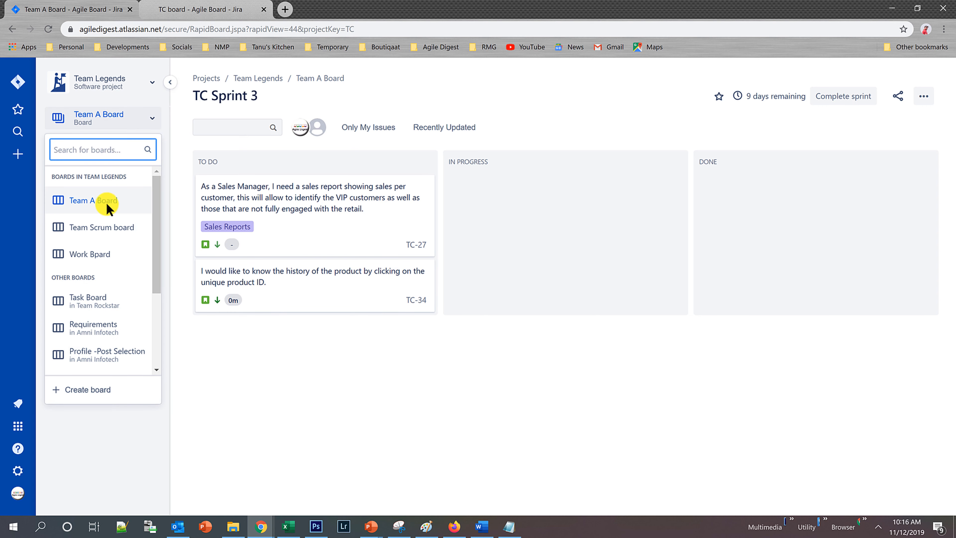
pyautogui.click(92, 253)
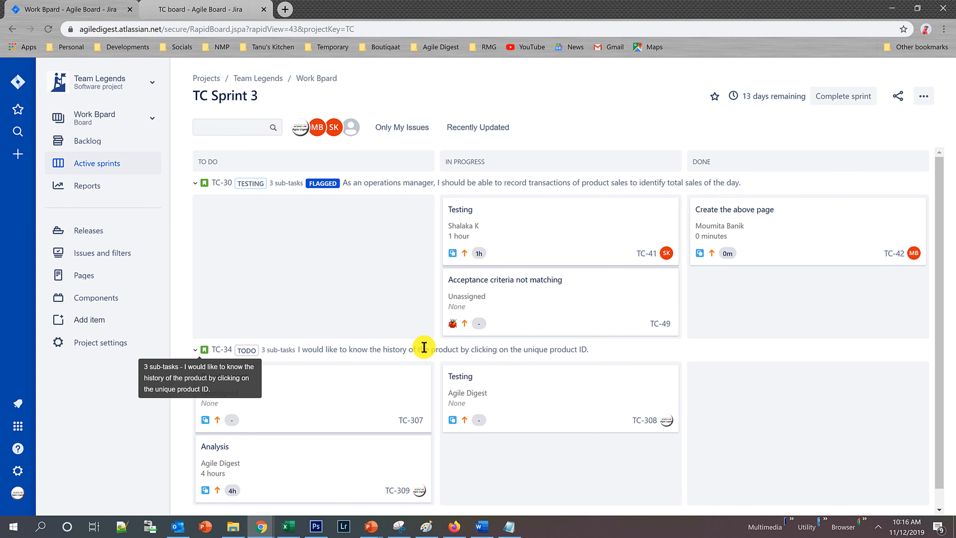
pyautogui.scroll(-1, 549, 320)
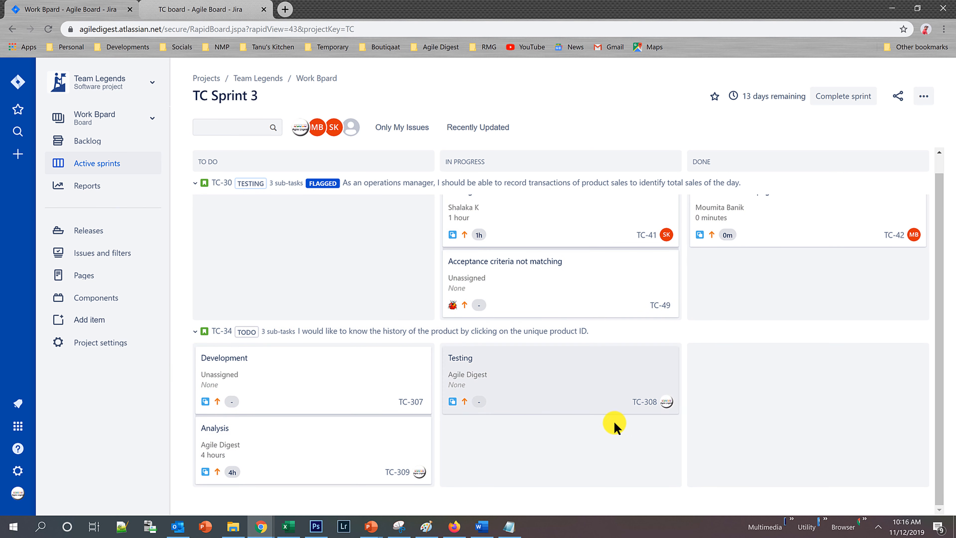
pyautogui.scroll(1, 317, 388)
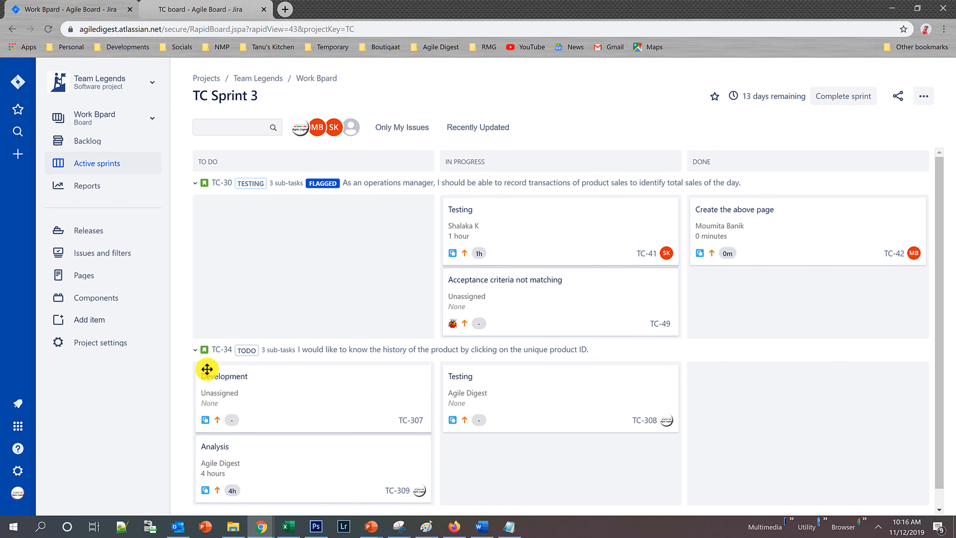
pyautogui.scroll(-1, 386, 388)
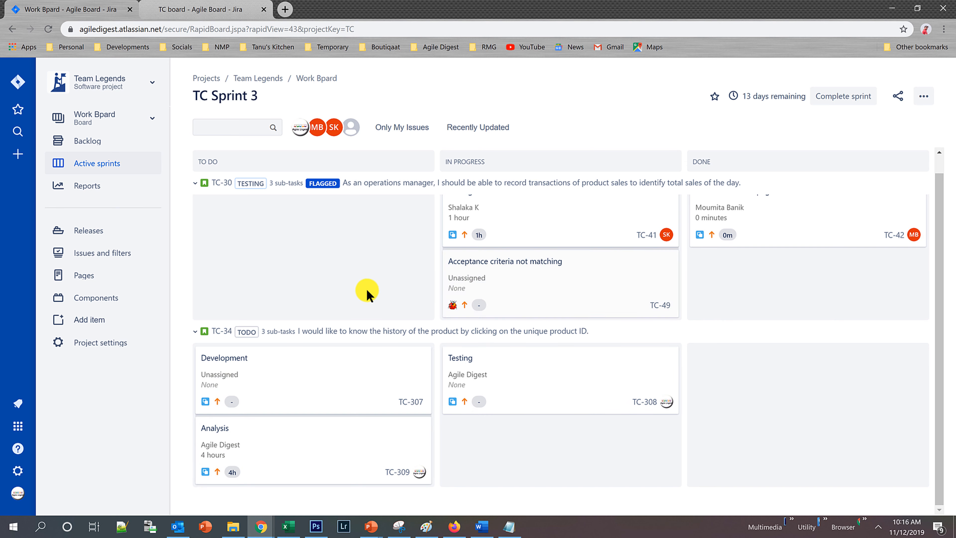
pyautogui.scroll(1, 358, 271)
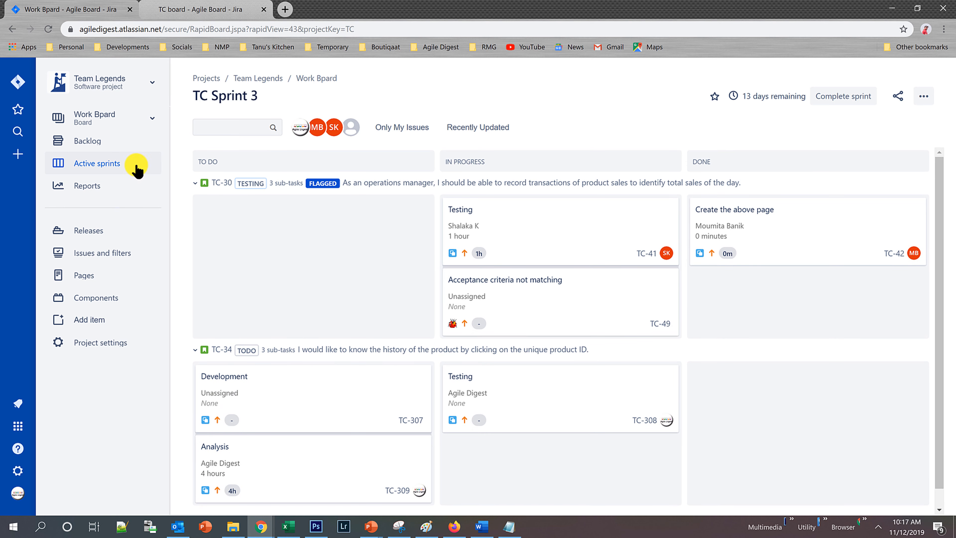
# Open the board settings of Work Bpard and examine its filter query on sub-task issue types.
pyautogui.click(917, 99)
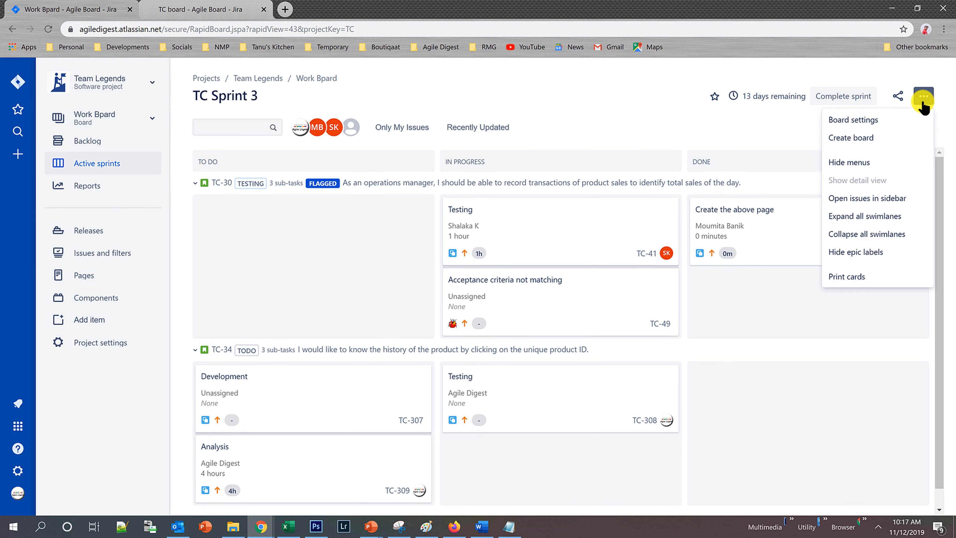
pyautogui.click(877, 120)
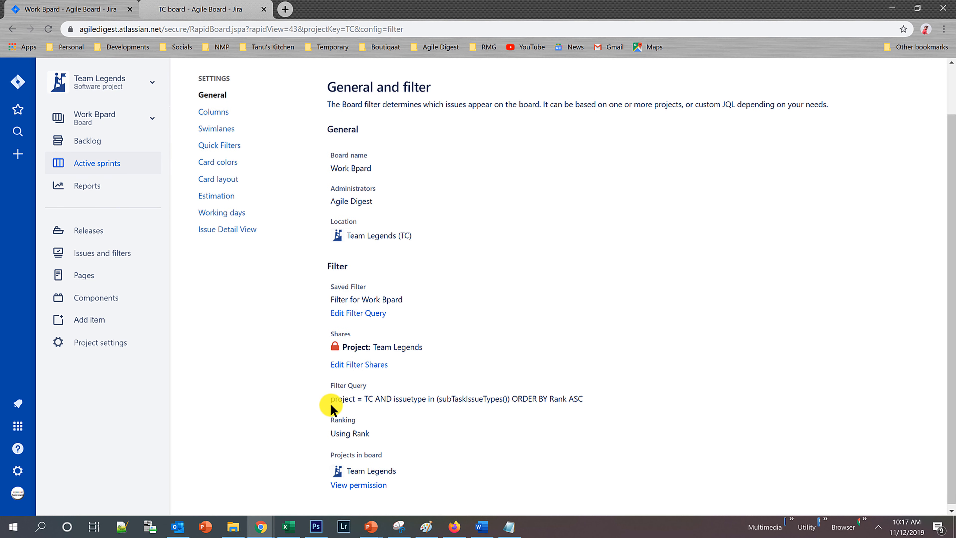
pyautogui.moveTo(331, 399); pyautogui.dragTo(513, 399)
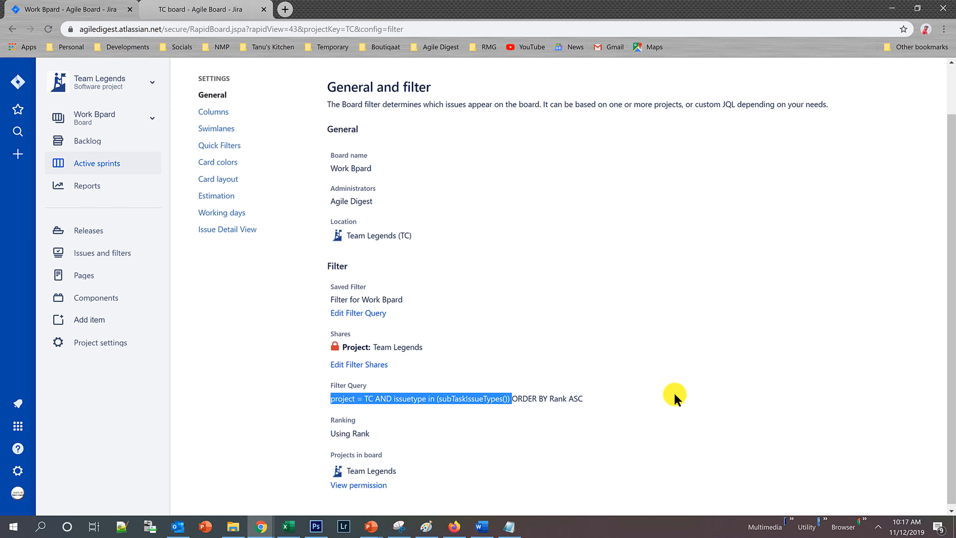
# Correct the board's name to "Work Board" in its general settings.
pyautogui.scroll(2, 675, 399)
pyautogui.moveTo(265, 94); pyautogui.dragTo(361, 94)
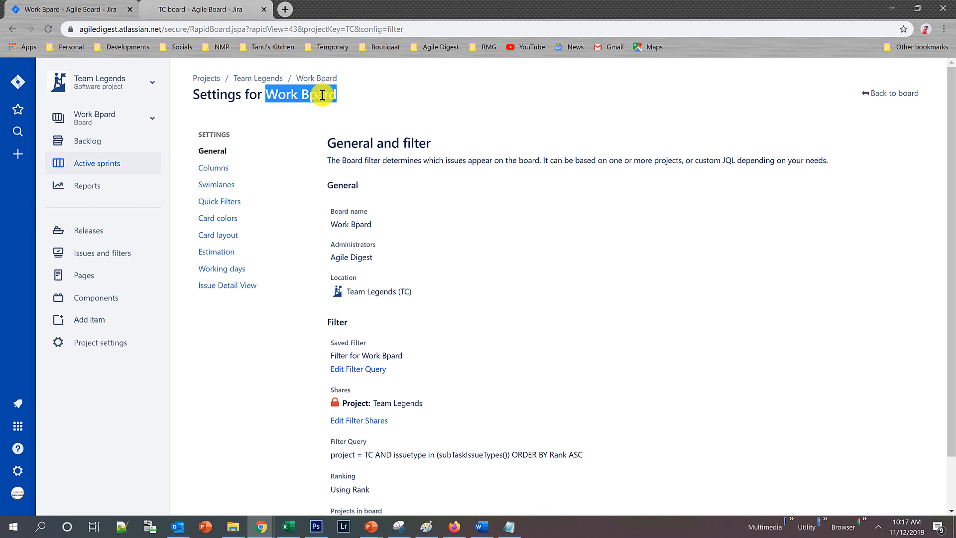
pyautogui.click(361, 225)
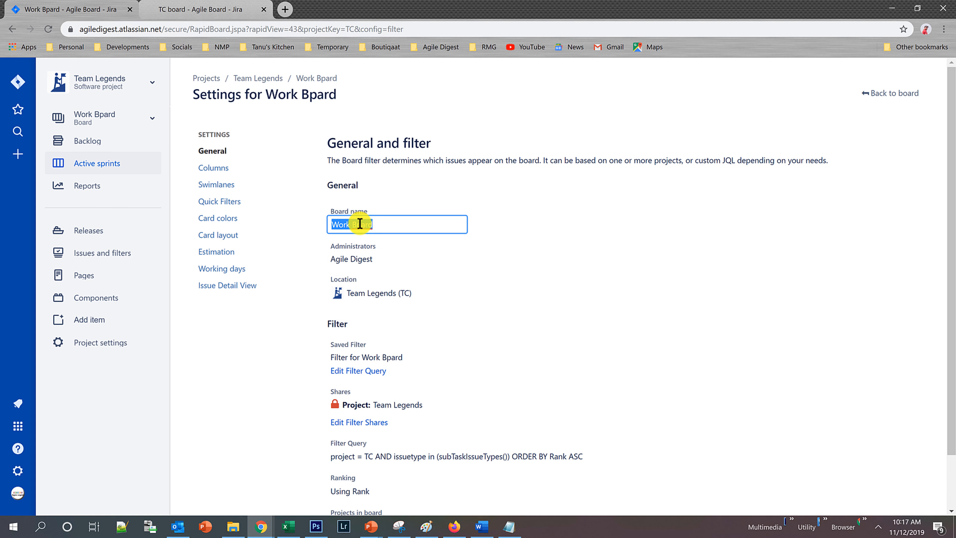
pyautogui.click(360, 224)
pyautogui.press('BackSpace')
pyautogui.write('o')
pyautogui.press('Return')
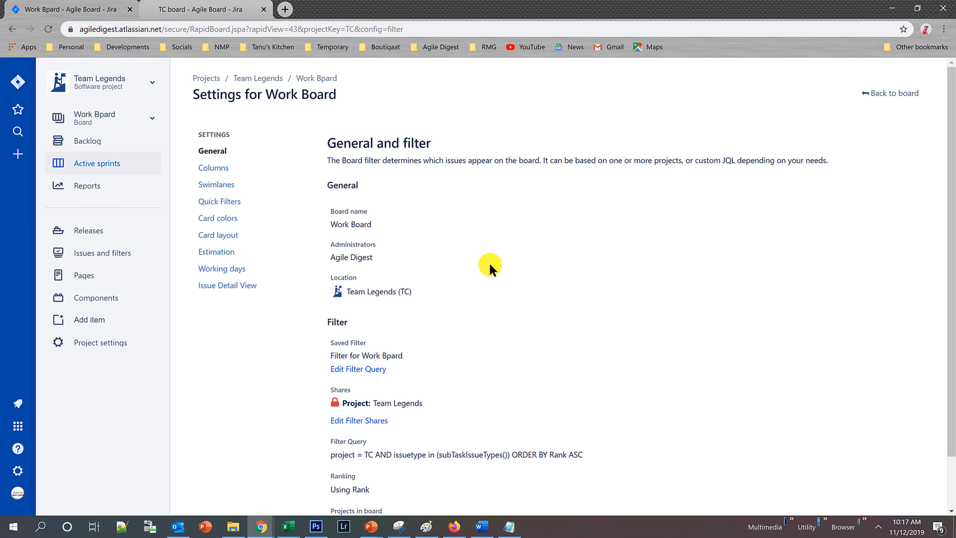
# Copy Work Board's full filter query and paste it into the Notepad window, replacing any text there.
pyautogui.scroll(-2, 503, 312)
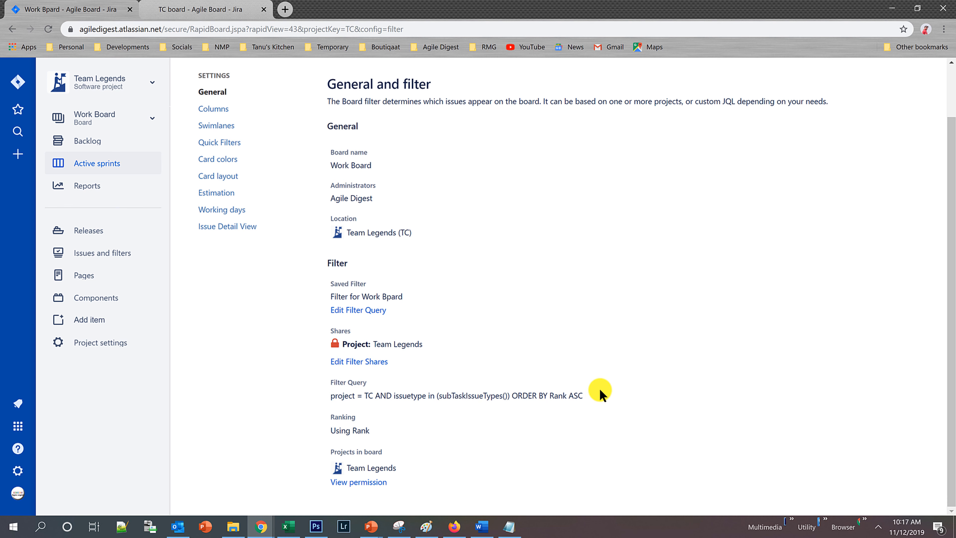
pyautogui.moveTo(600, 394); pyautogui.dragTo(320, 395)
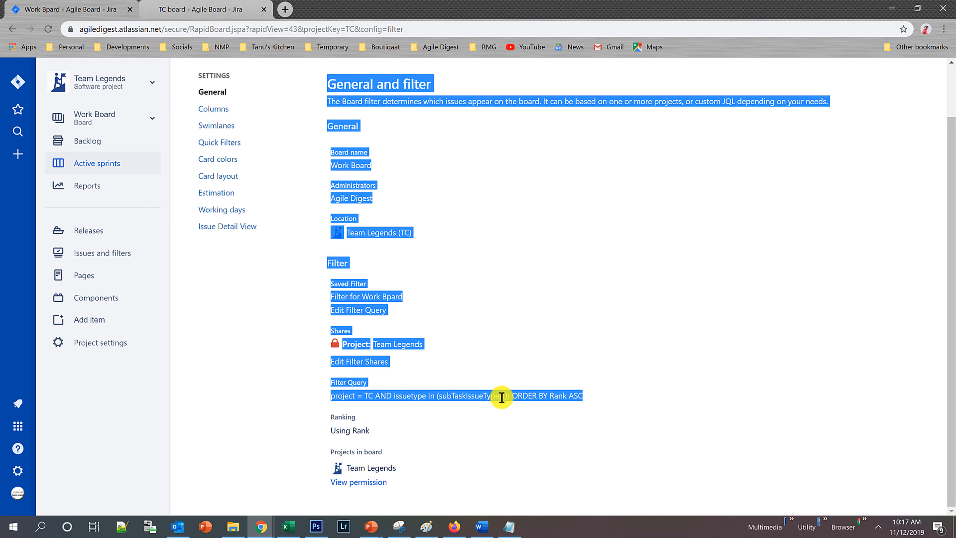
pyautogui.moveTo(583, 396); pyautogui.dragTo(327, 395)
pyautogui.hotkey('ctrl', 'c')
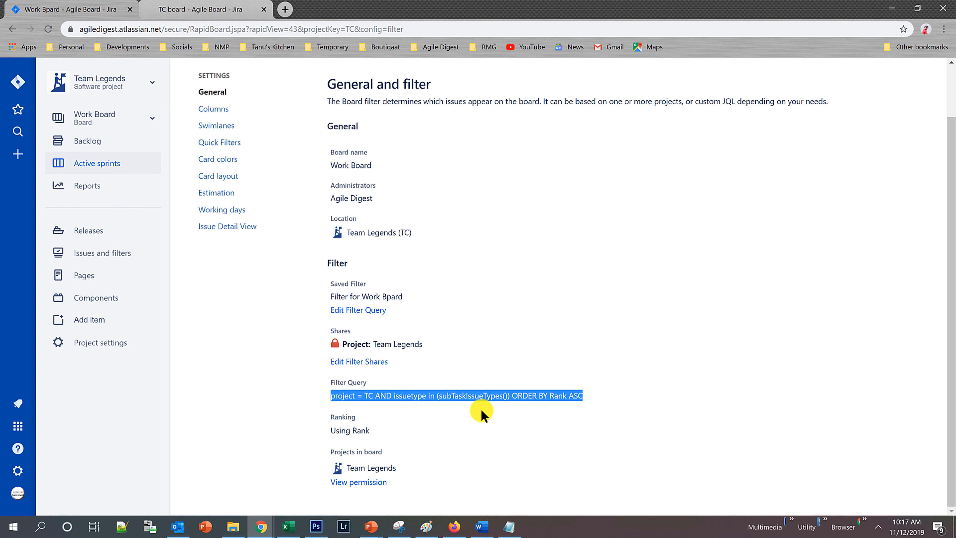
pyautogui.click(509, 527)
pyautogui.hotkey('ctrl', 'a')
pyautogui.hotkey('ctrl', 'v')
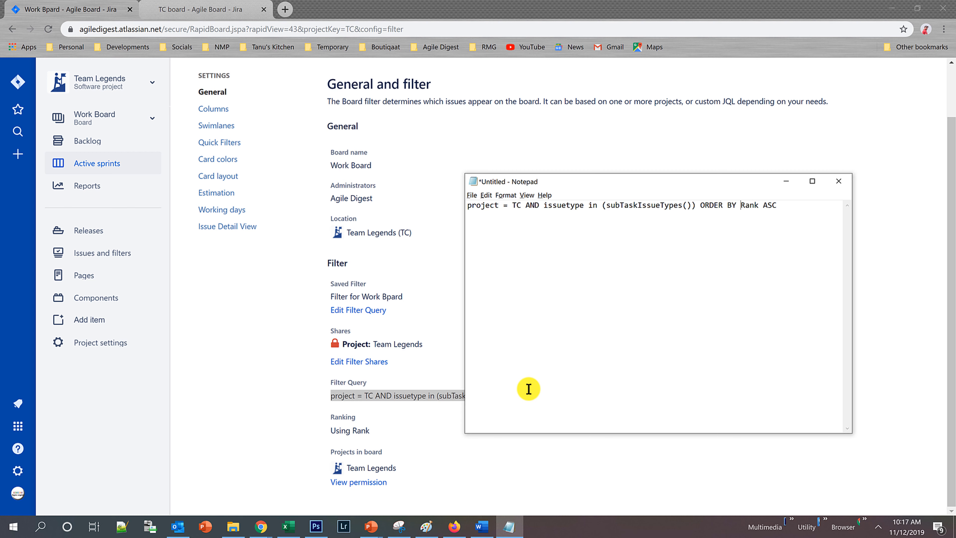
# Reduce the Notepad window's height below the pasted query and return to Work Board's settings.
pyautogui.click(470, 206)
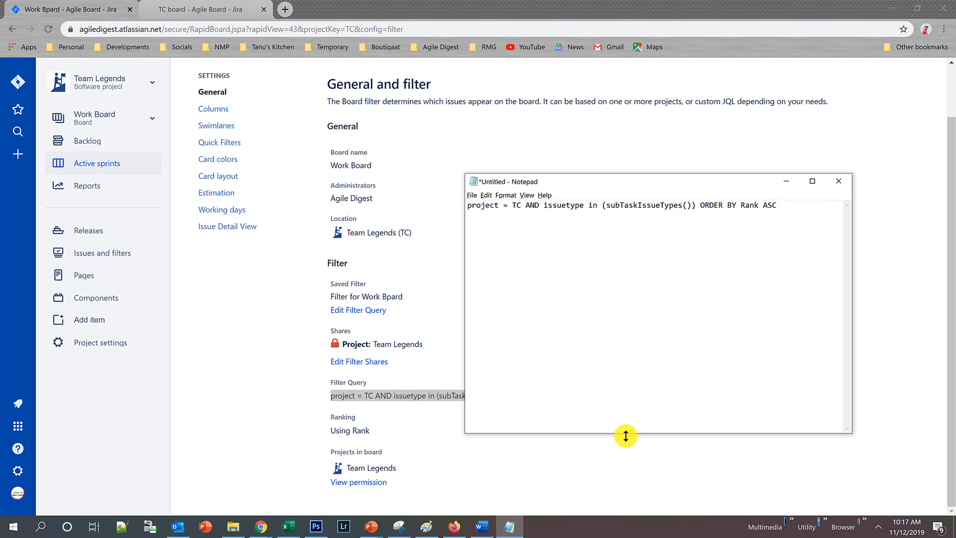
pyautogui.moveTo(625, 434); pyautogui.dragTo(628, 286)
pyautogui.click(436, 131)
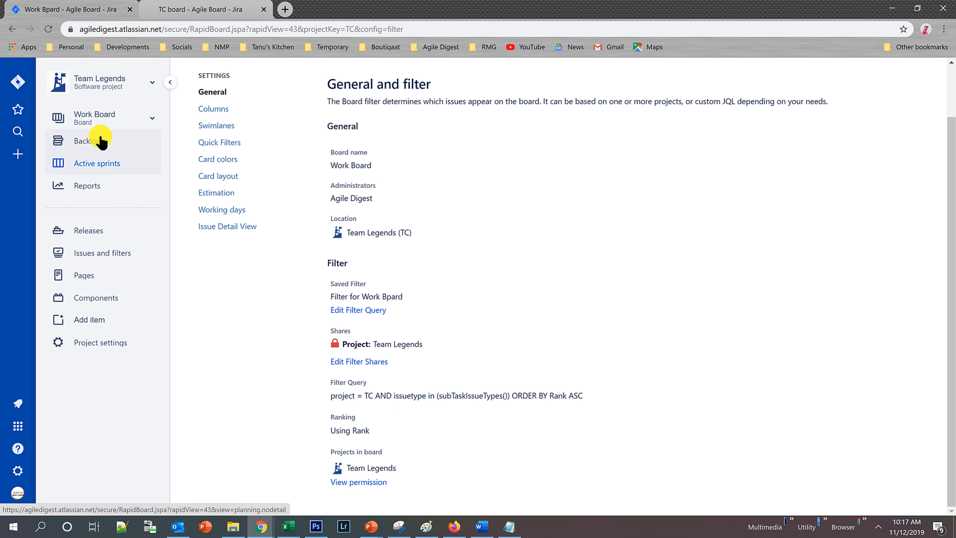
# Switch to Team Scrum board's general settings and examine its filter query.
pyautogui.click(113, 115)
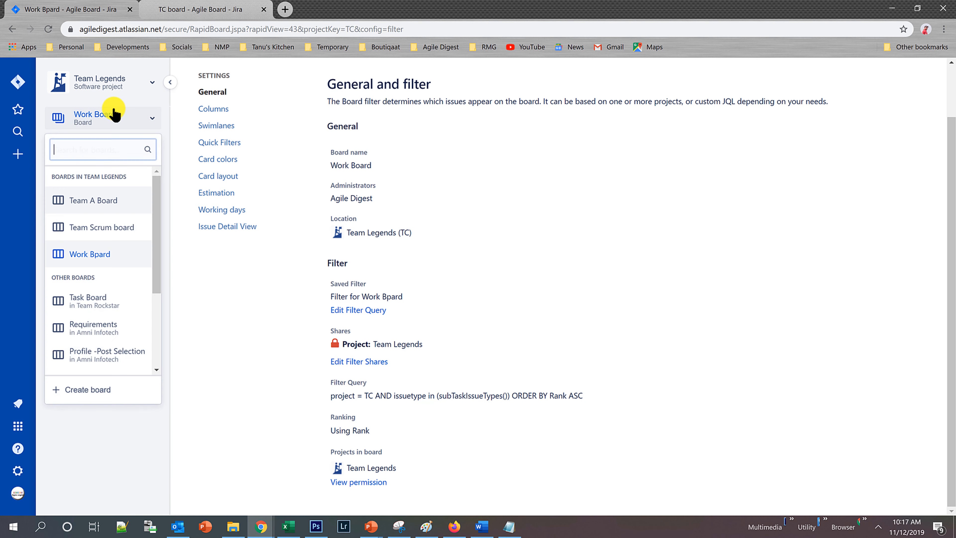
pyautogui.click(98, 225)
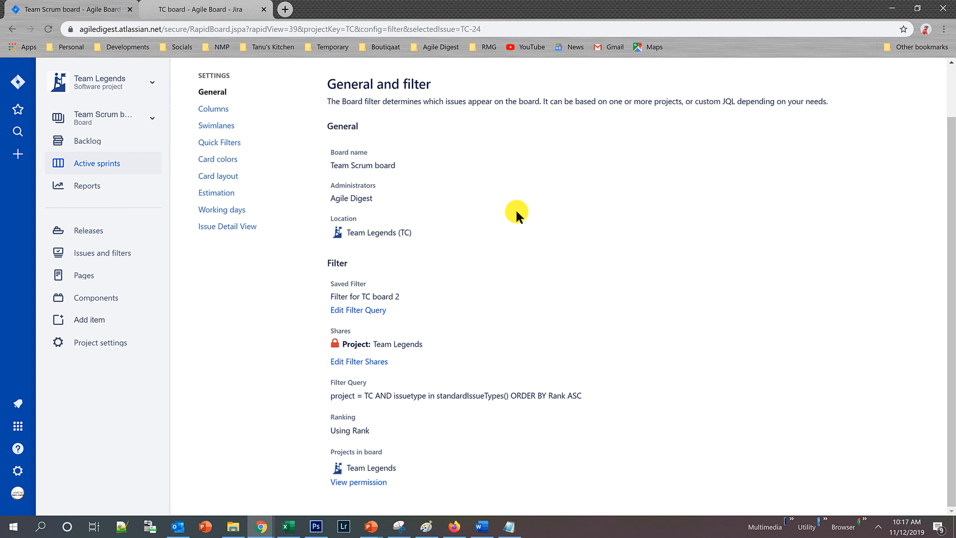
pyautogui.scroll(2, 489, 234)
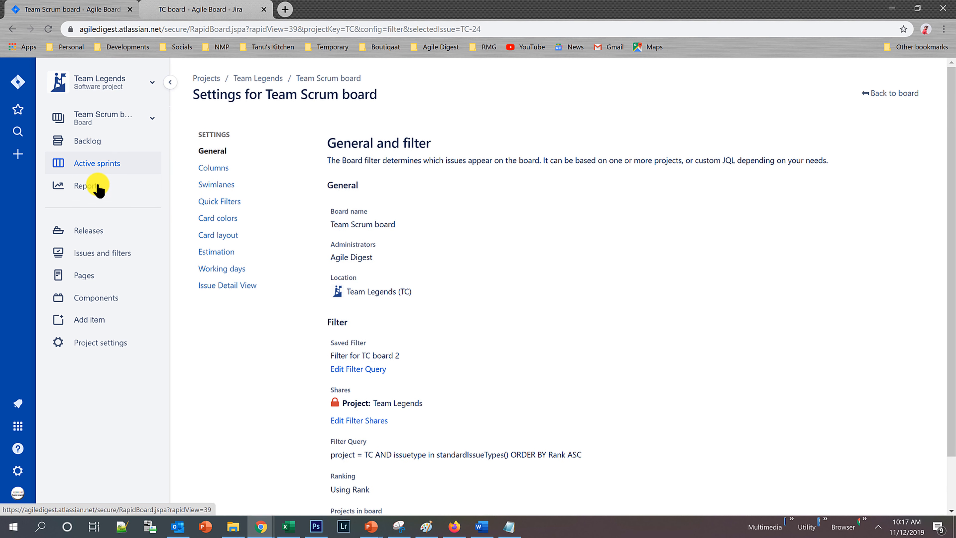
pyautogui.click(88, 169)
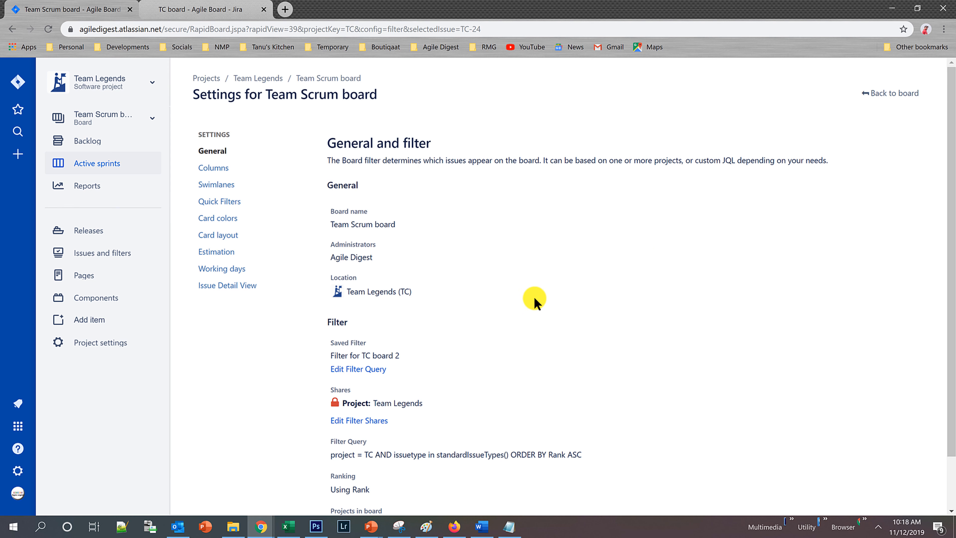
pyautogui.scroll(-2, 534, 300)
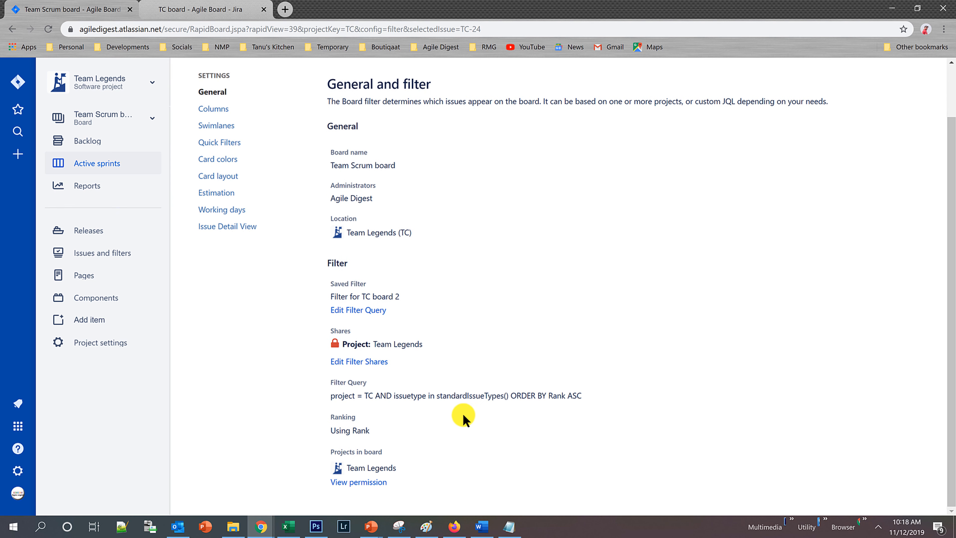
# Move Notepad just above Team Scrum board's filter query and highlight the issuetype clause in both queries for comparison.
pyautogui.click(509, 526)
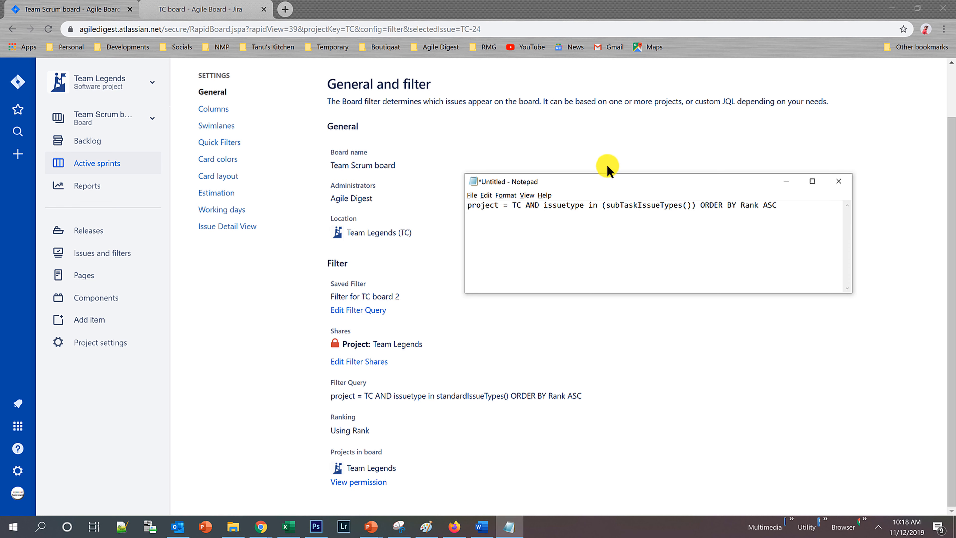
pyautogui.moveTo(607, 177); pyautogui.dragTo(609, 262)
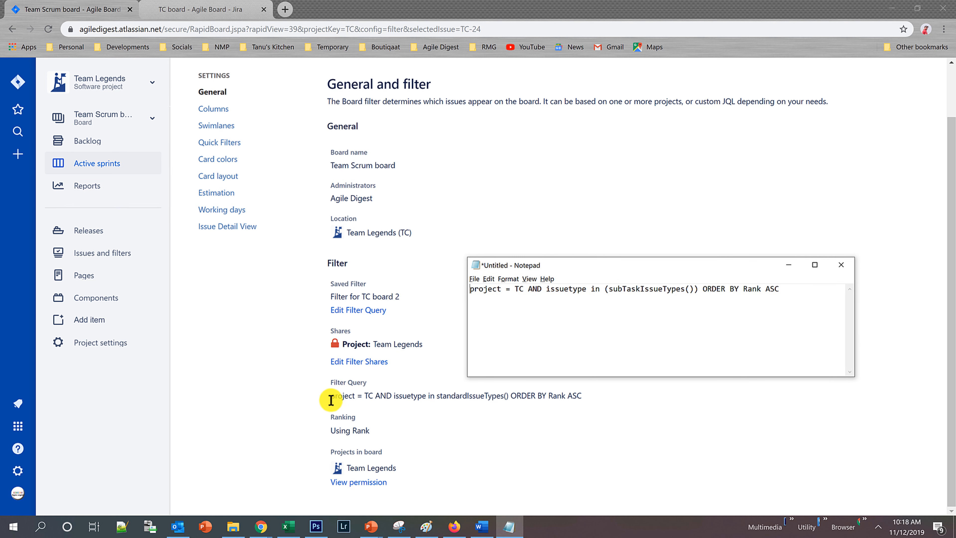
pyautogui.moveTo(394, 395); pyautogui.dragTo(509, 396)
pyautogui.hotkey('alt', 'Tab')
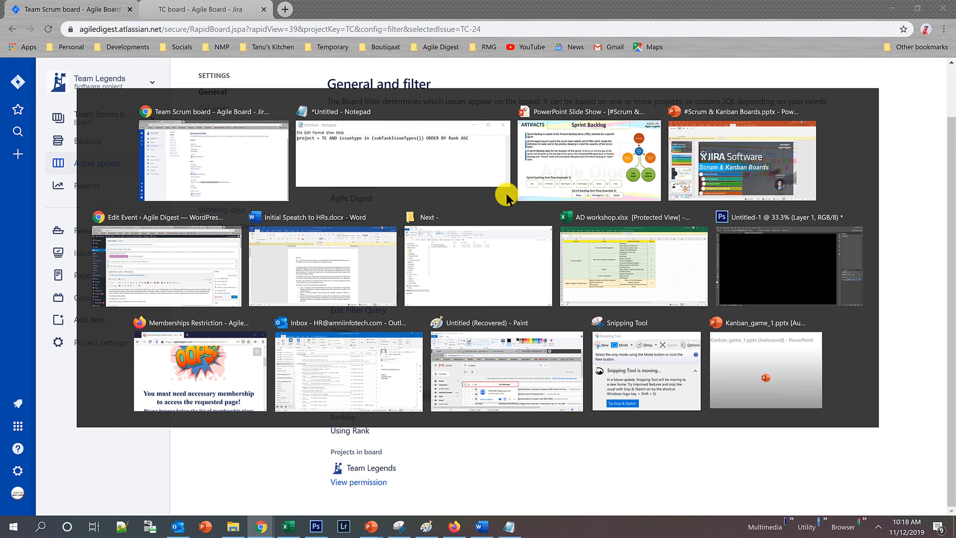
pyautogui.moveTo(547, 289); pyautogui.dragTo(701, 289)
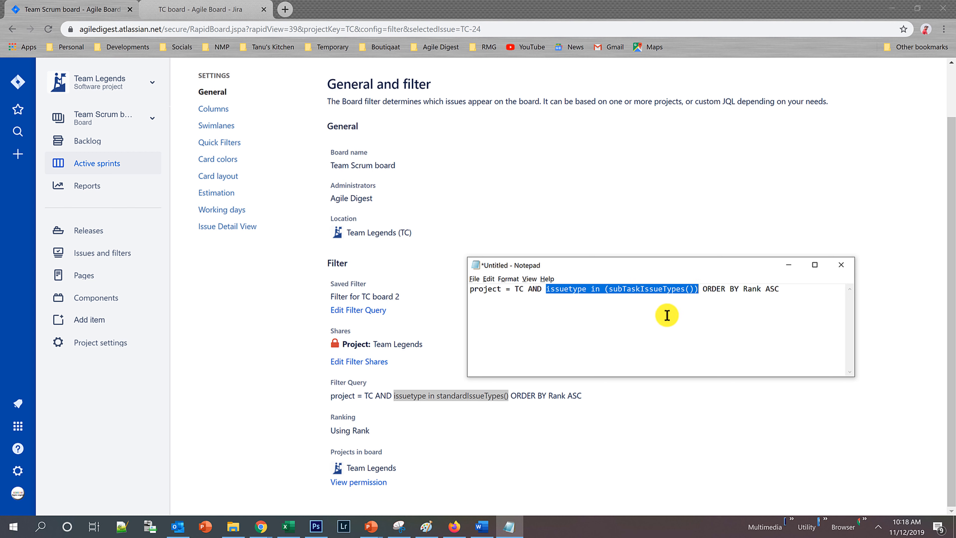
# Close the browser tab with TC board's printable cards and compare Team Scrum board's query with the Notepad query again.
pyautogui.click(216, 12)
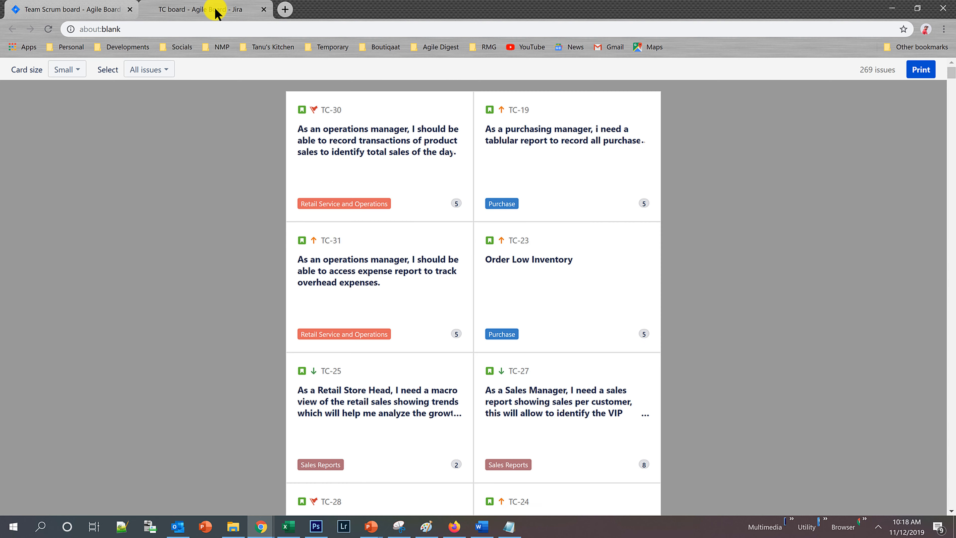
pyautogui.click(264, 9)
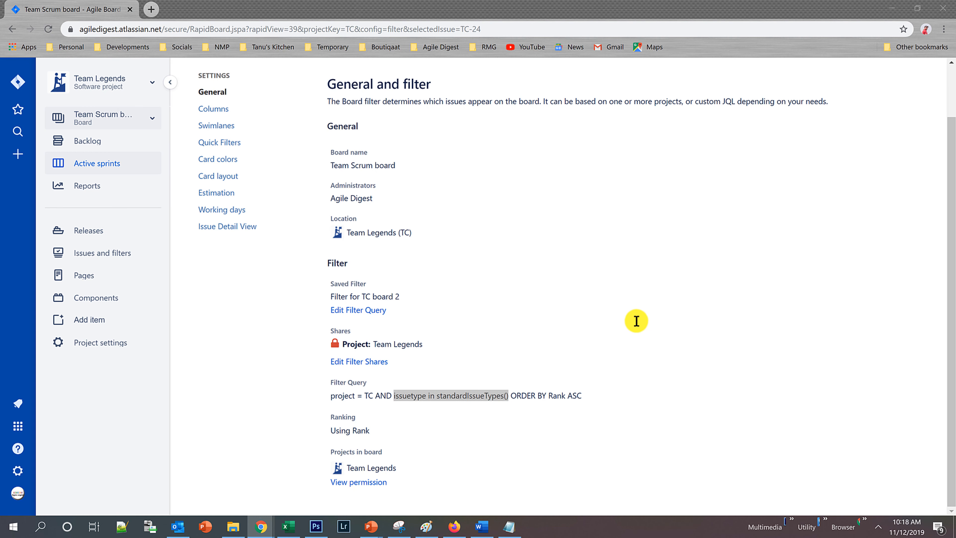
pyautogui.hotkey('alt', 'Tab')
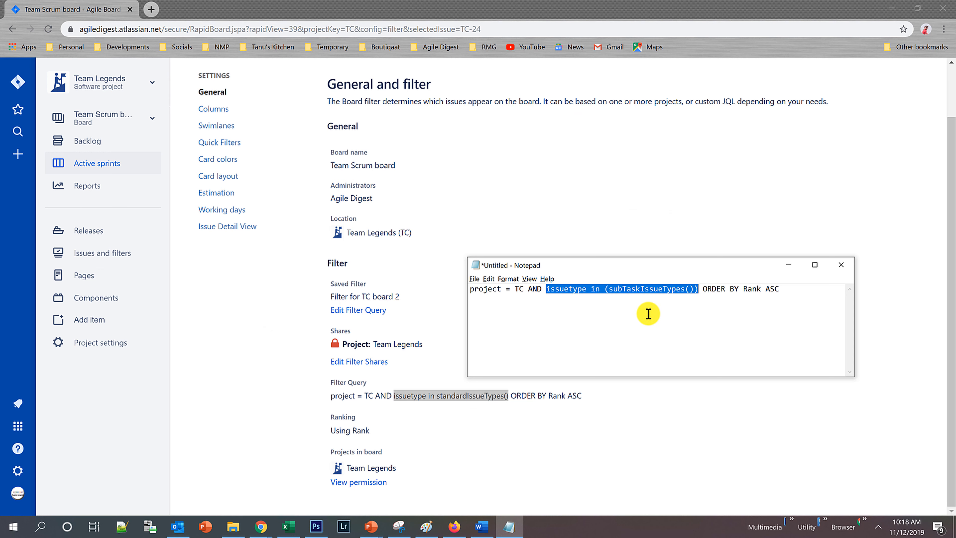
pyautogui.hotkey('alt', 'Tab')
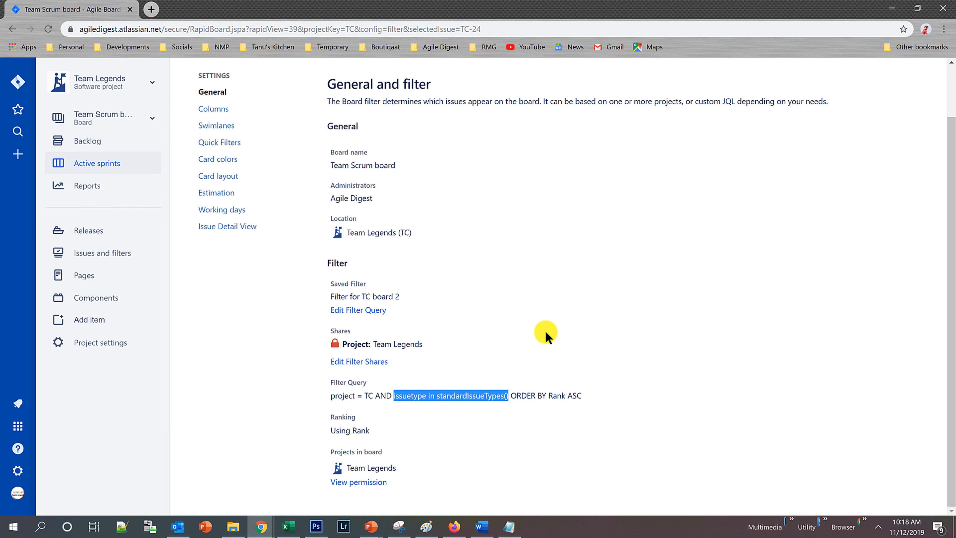
pyautogui.hotkey('alt', 'Tab')
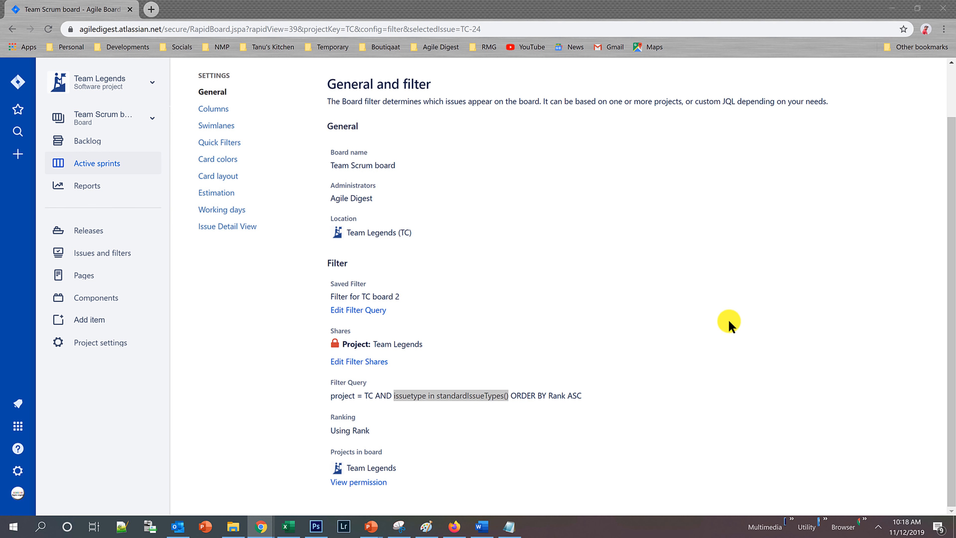
pyautogui.click(601, 299)
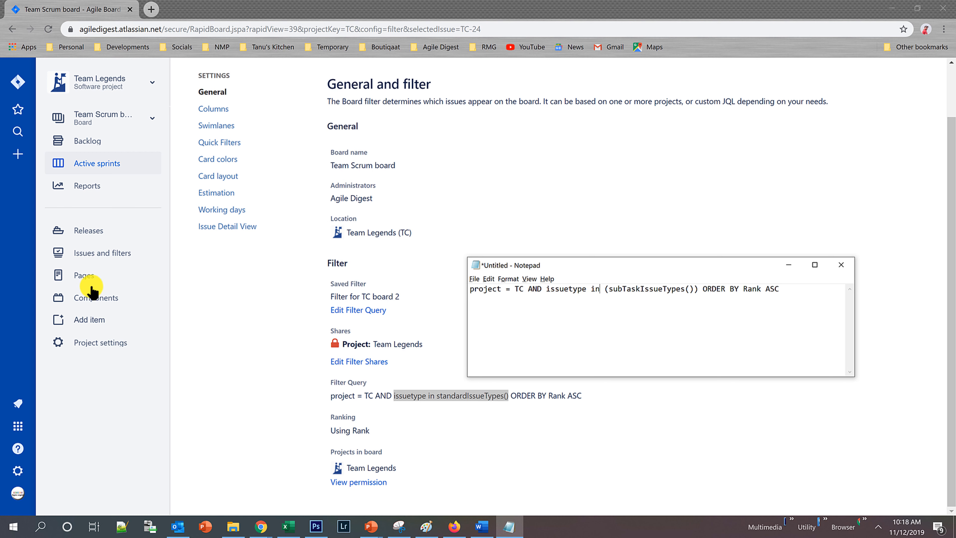
# Return to Team Scrum board's active sprint, then open Work Board in a separate browser tab and view it.
pyautogui.moveTo(950, 139); pyautogui.dragTo(953, 82)
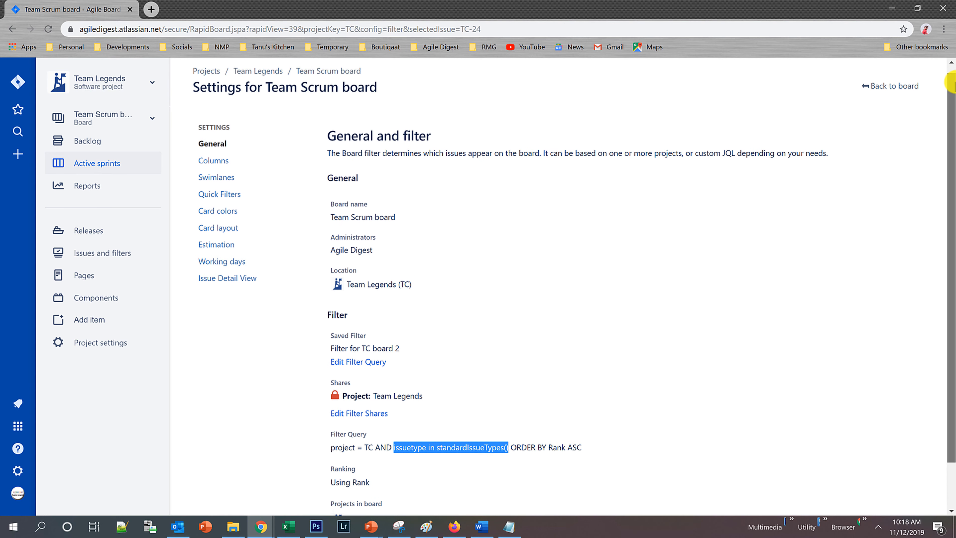
pyautogui.click(895, 88)
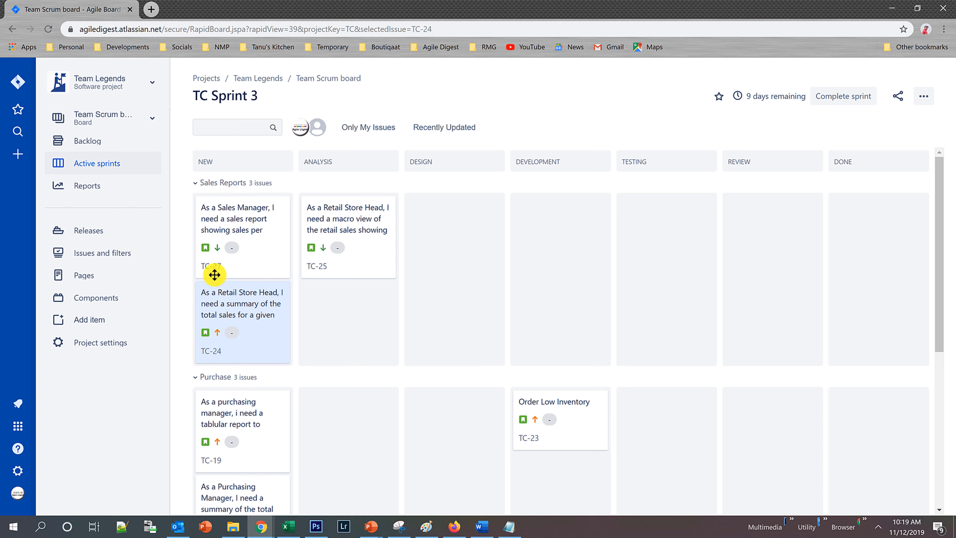
pyautogui.click(123, 119)
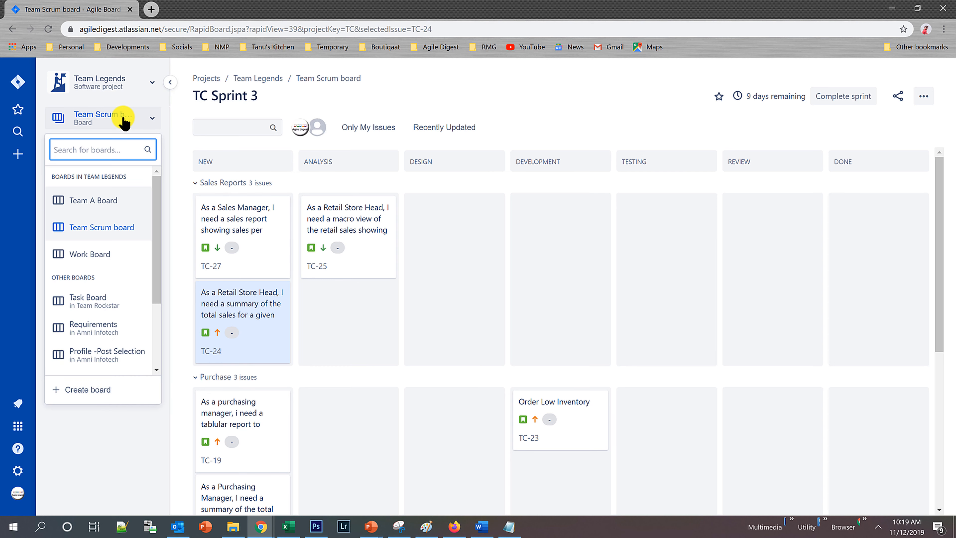
pyautogui.rightClick(109, 258)
pyautogui.click(114, 265)
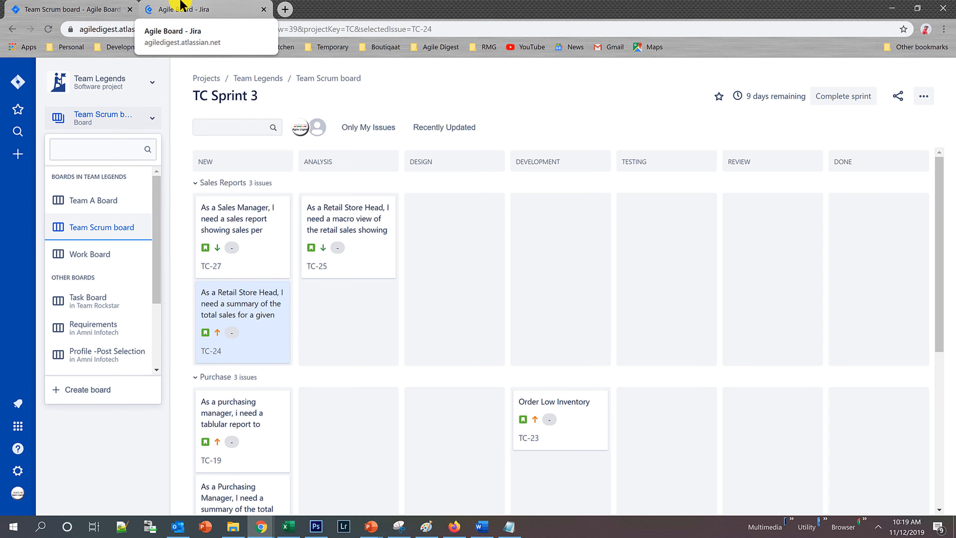
pyautogui.click(180, 8)
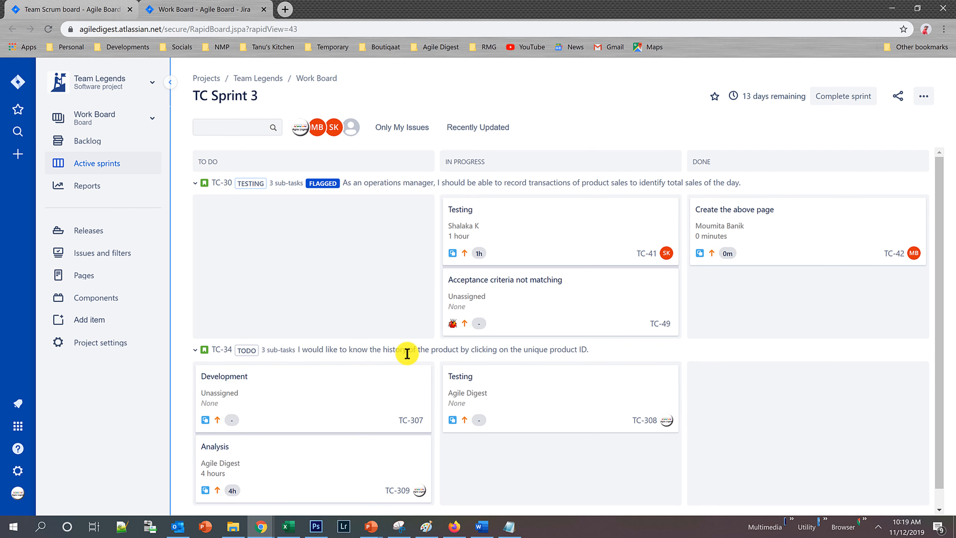
# Go back to Team Scrum board's settings and open its filter query for editing.
pyautogui.click(97, 8)
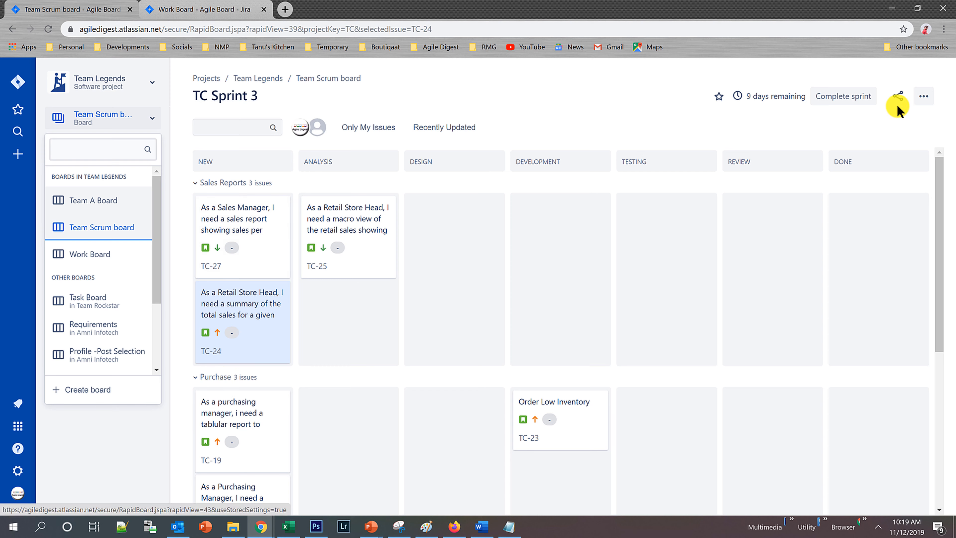
pyautogui.click(924, 96)
pyautogui.click(854, 121)
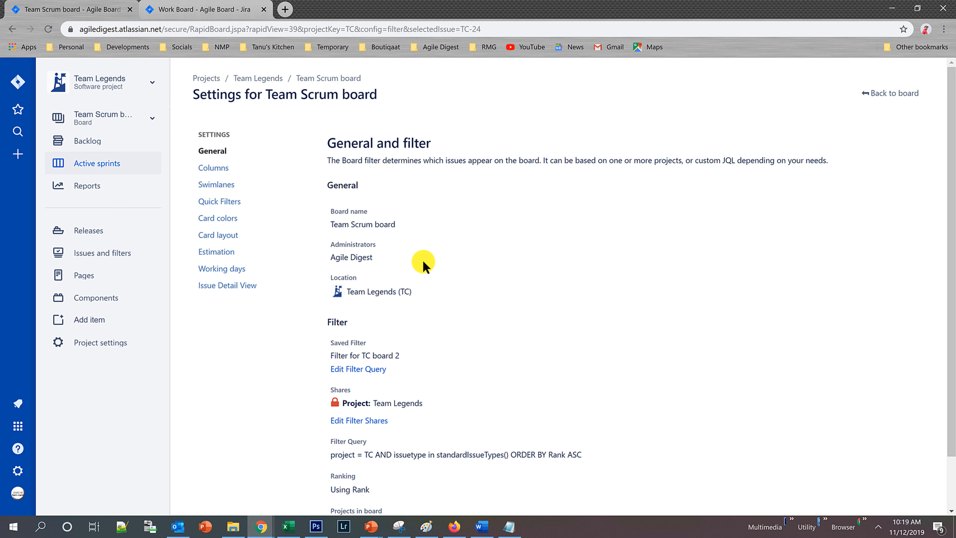
pyautogui.scroll(-2, 424, 320)
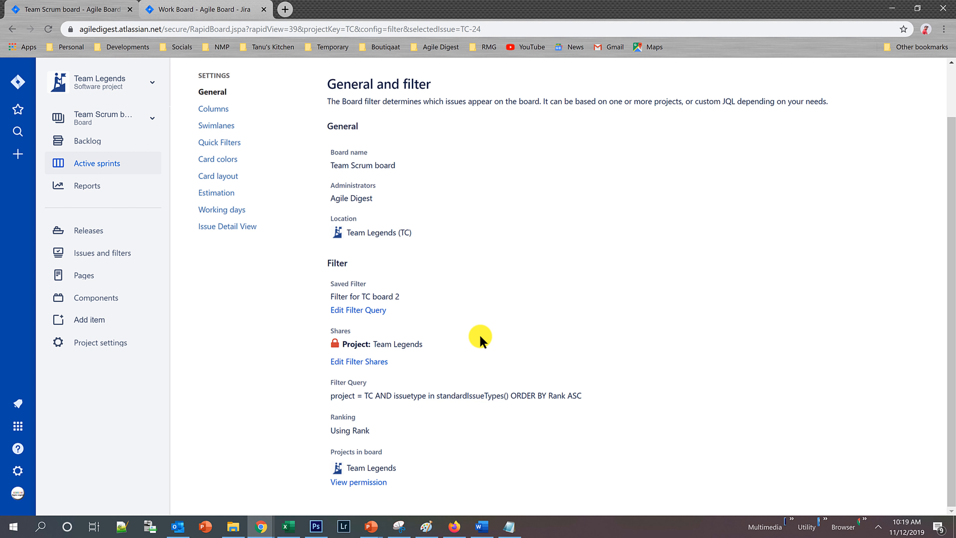
pyautogui.click(371, 317)
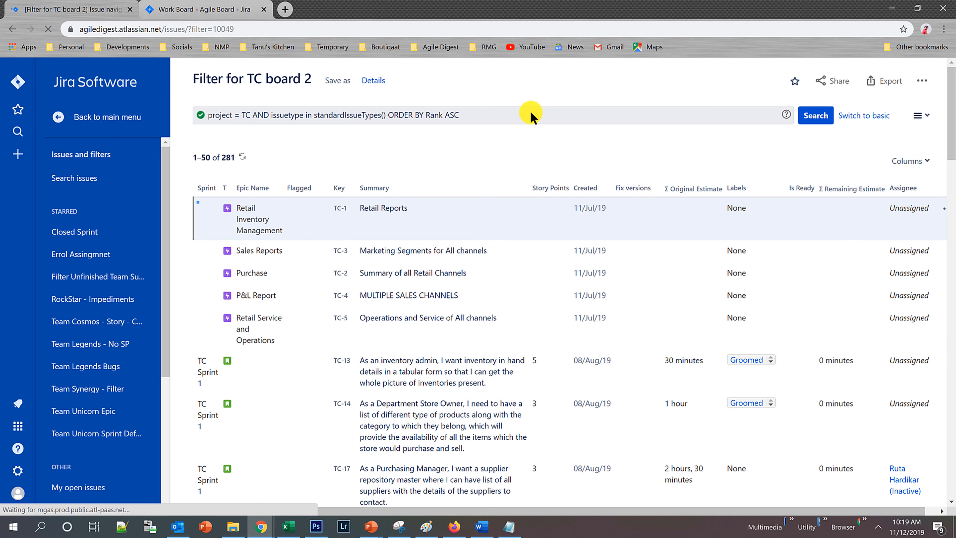
# Inspect the JQL of Filter for TC board 2 and switch the query editor to basic search.
pyautogui.click(368, 112)
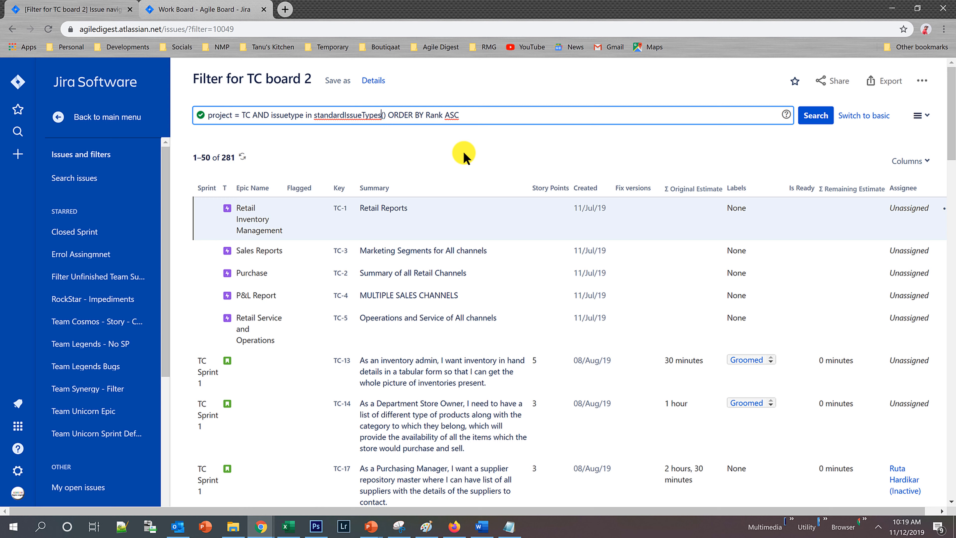
pyautogui.press('Left')
pyautogui.press('Left')
pyautogui.press('Left')
pyautogui.press('Left')
pyautogui.press('Left')
pyautogui.press('Left')
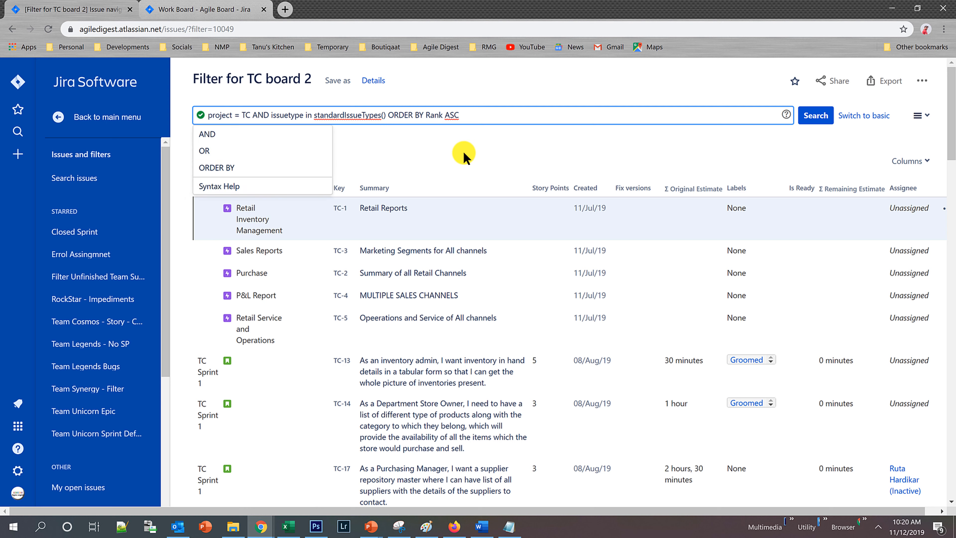
pyautogui.click(581, 143)
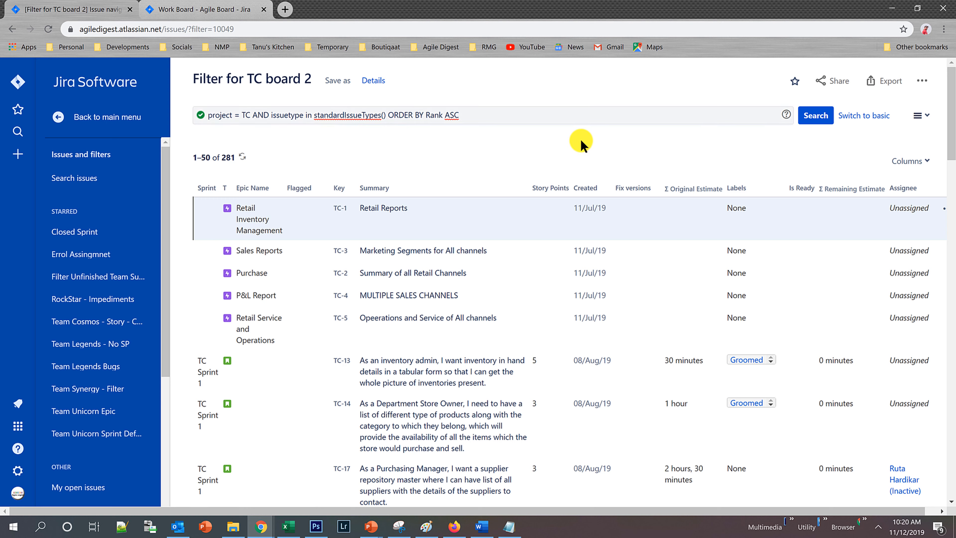
pyautogui.click(871, 120)
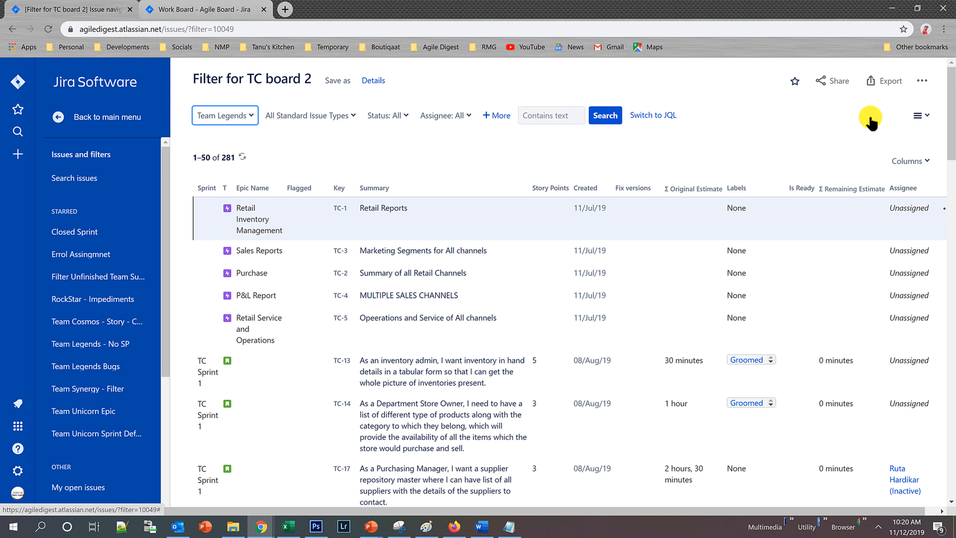
# Look through the assignee and project filter options, then add Due Date as an additional search criterion.
pyautogui.click(471, 120)
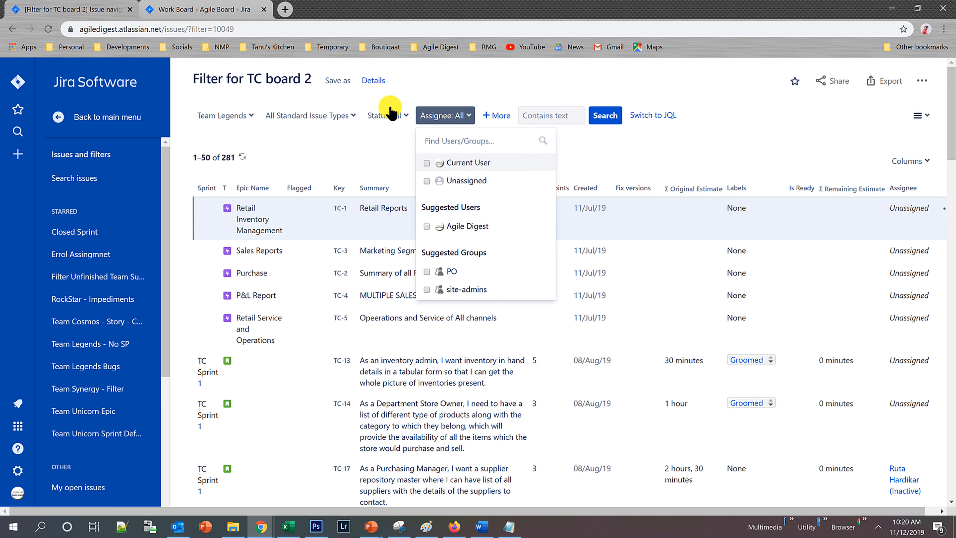
pyautogui.click(256, 117)
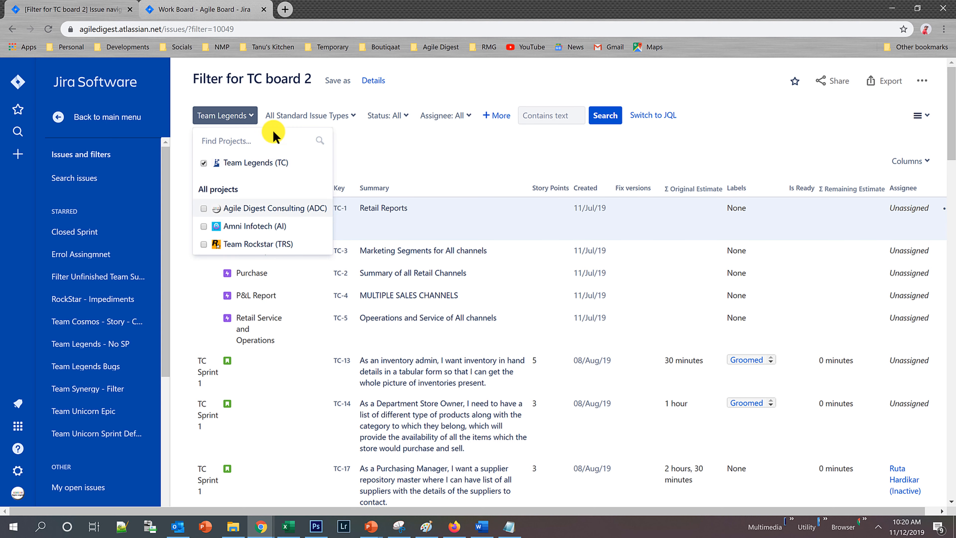
pyautogui.click(491, 101)
pyautogui.click(496, 118)
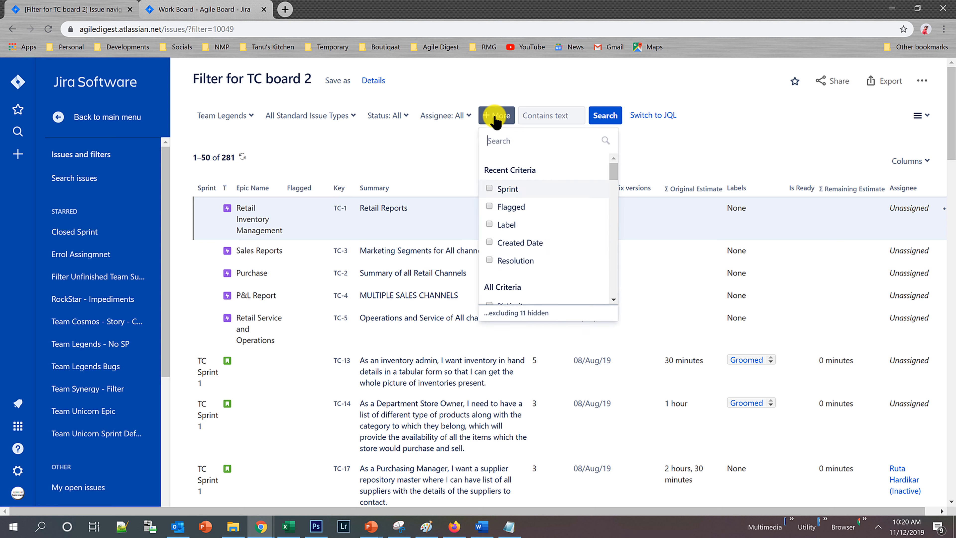
pyautogui.moveTo(611, 168); pyautogui.dragTo(620, 204)
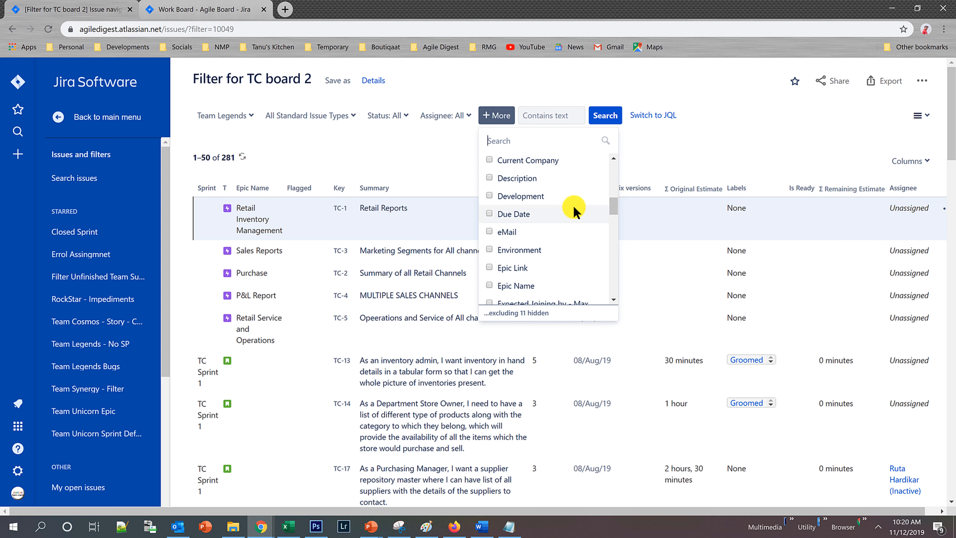
pyautogui.click(490, 214)
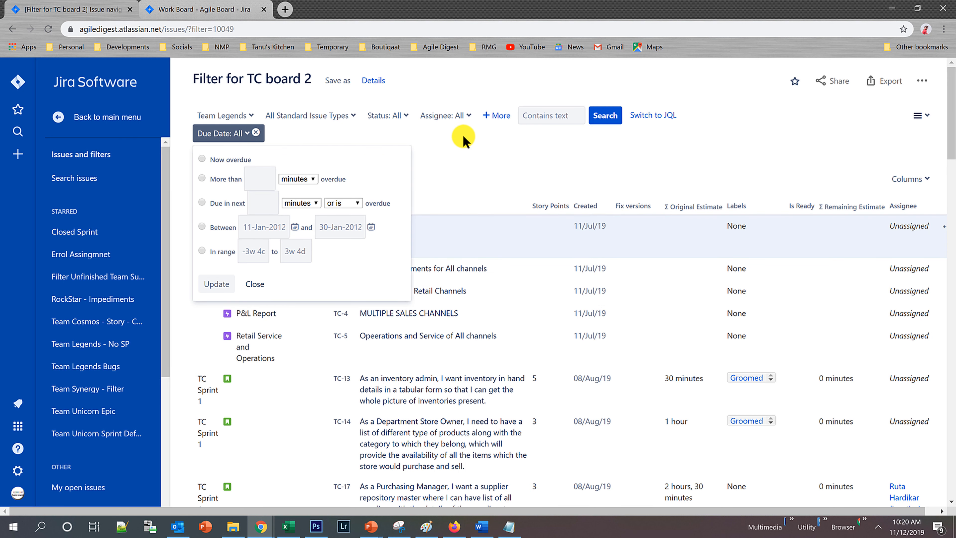
# Leave the due date options unset and try adding the Agile Digest Consulting (ADC) project to the filter.
pyautogui.click(459, 143)
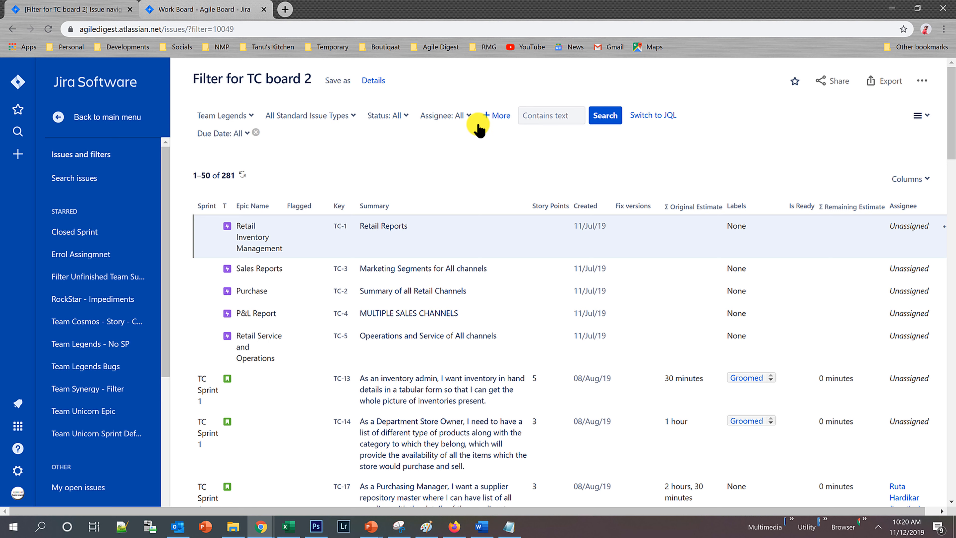
pyautogui.click(250, 117)
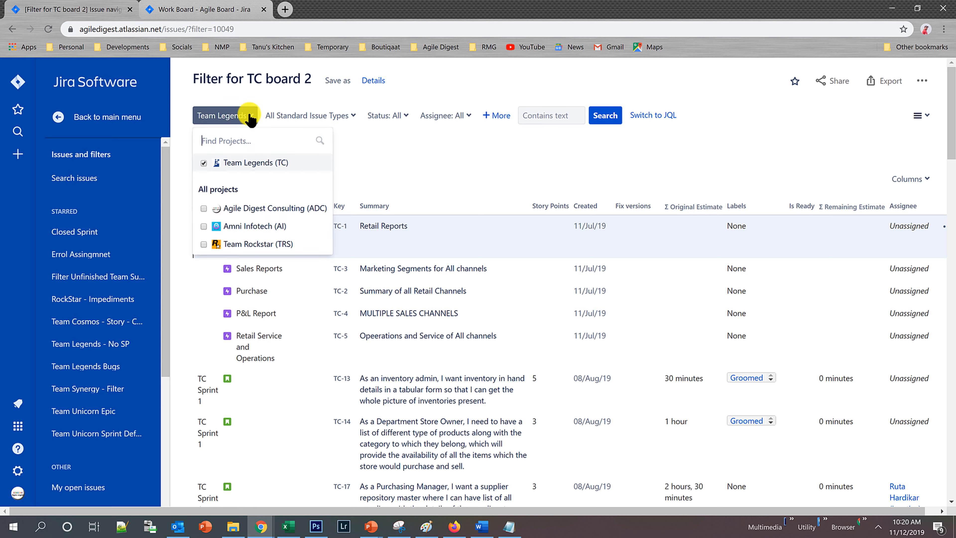
pyautogui.click(203, 208)
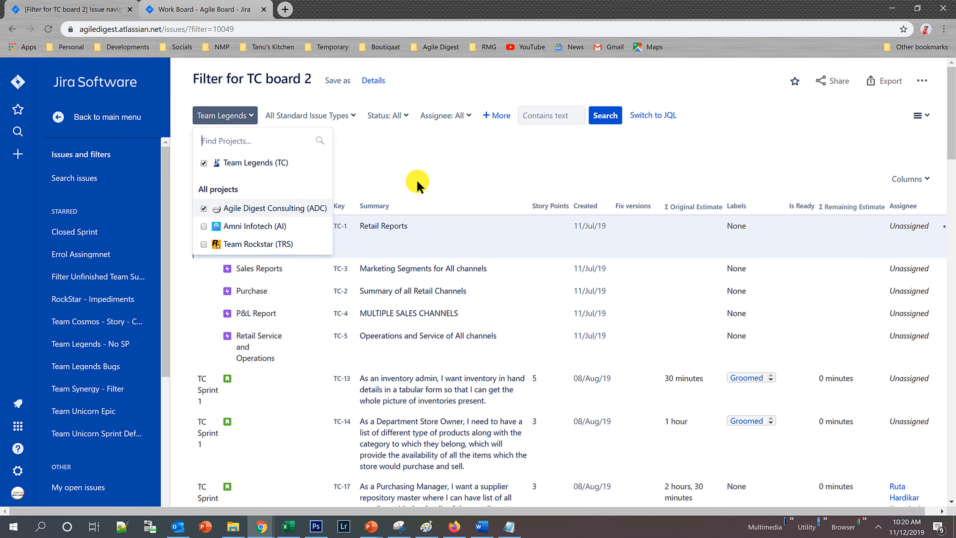
pyautogui.click(412, 164)
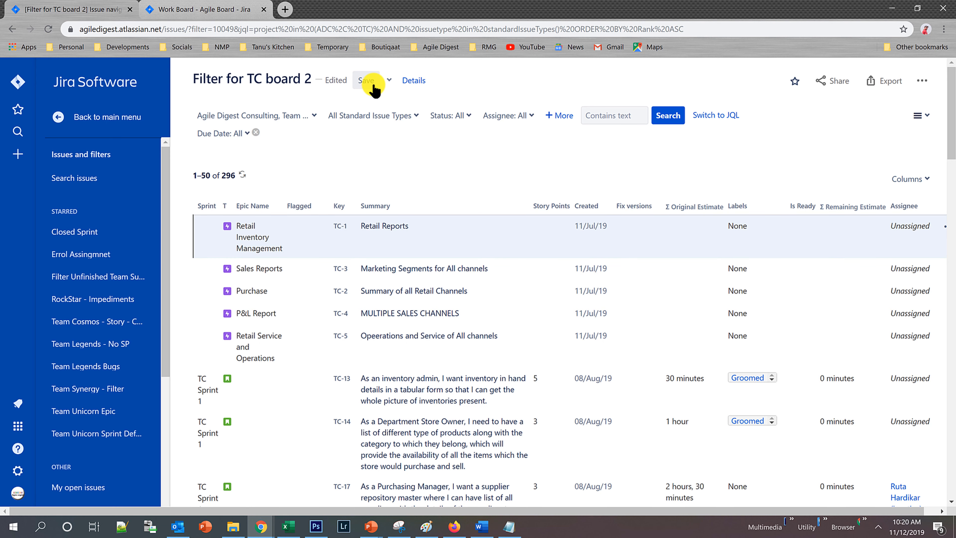
# Remove the Agile Digest Consulting (ADC) project from the filter, leaving only Team Legends selected.
pyautogui.click(312, 117)
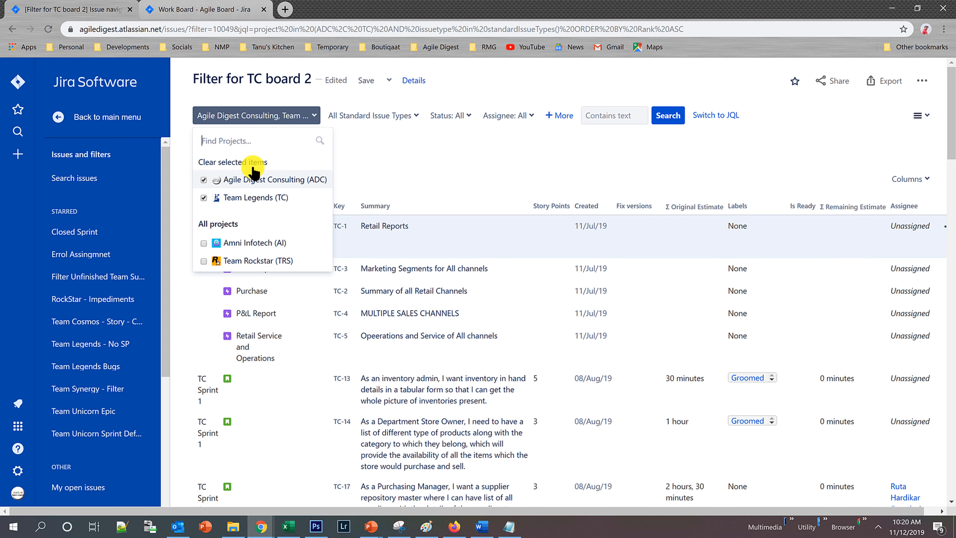
pyautogui.click(203, 179)
pyautogui.click(440, 170)
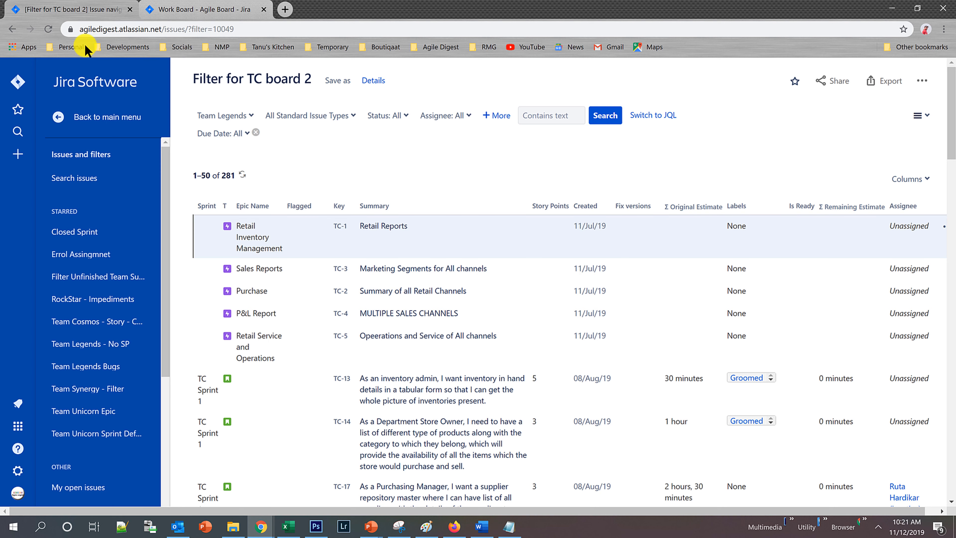
# Go back to Team Scrum board's settings and read through its general details, saved filter, shares and filter query.
pyautogui.click(12, 29)
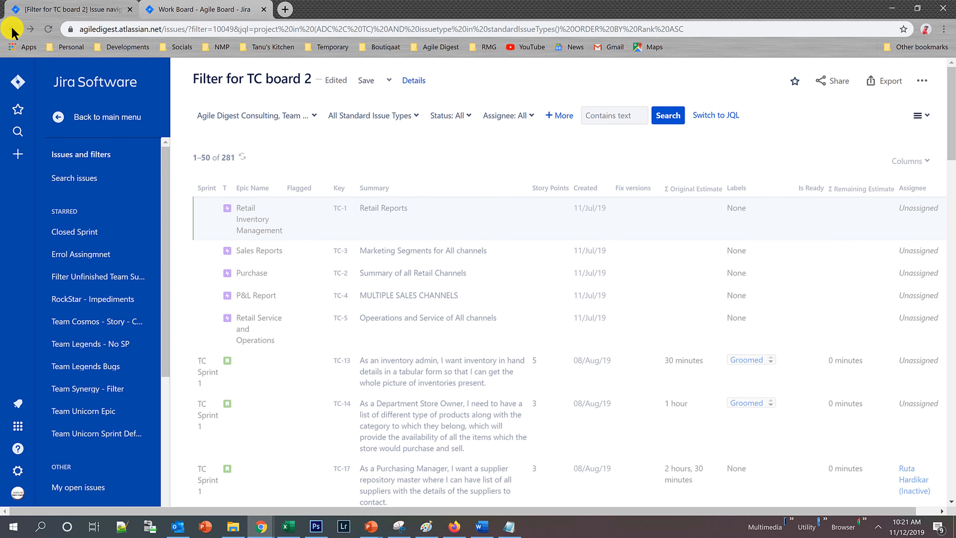
pyautogui.click(13, 29)
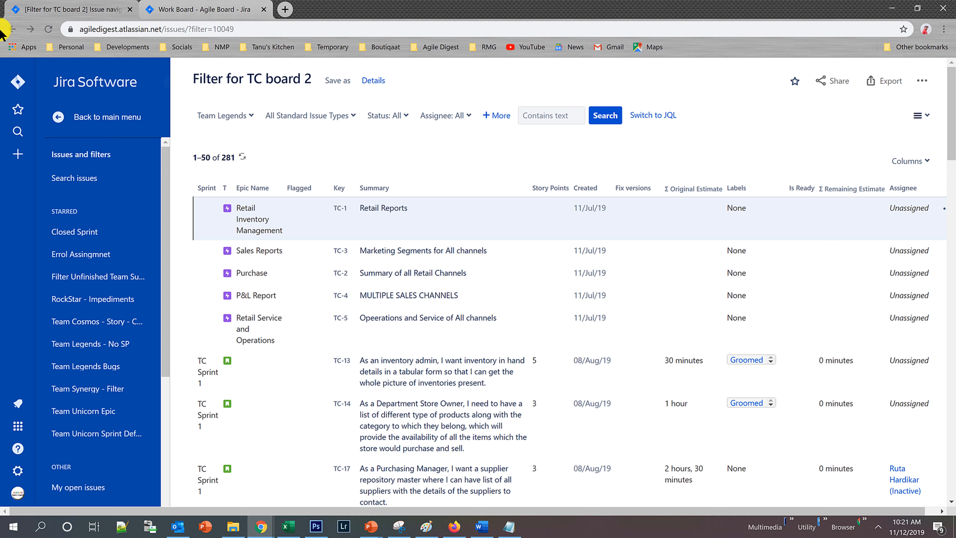
pyautogui.click(11, 33)
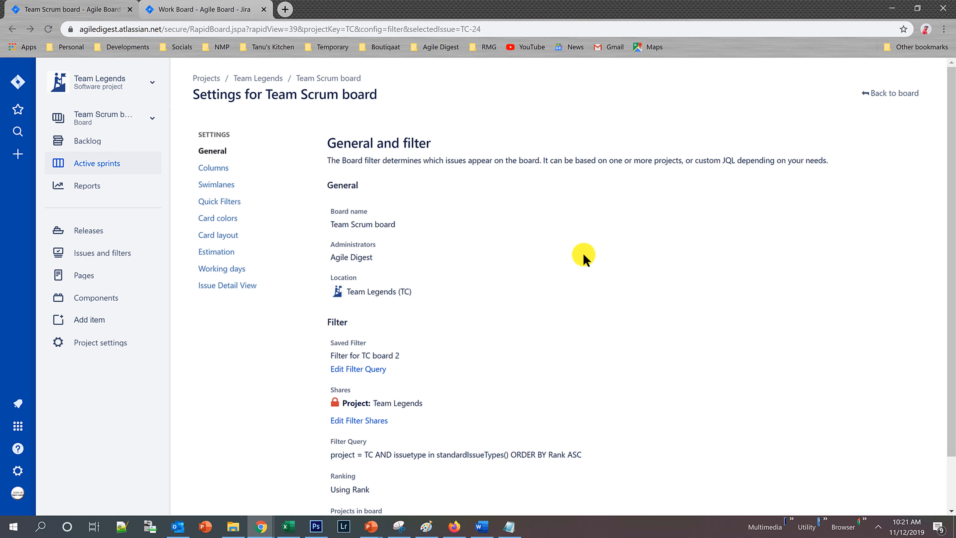
pyautogui.scroll(-2, 530, 287)
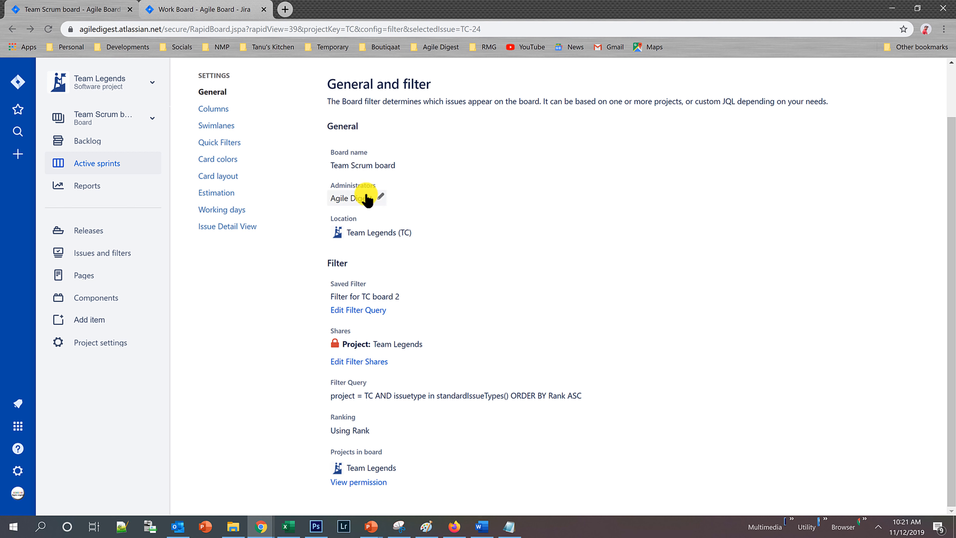
pyautogui.click(360, 184)
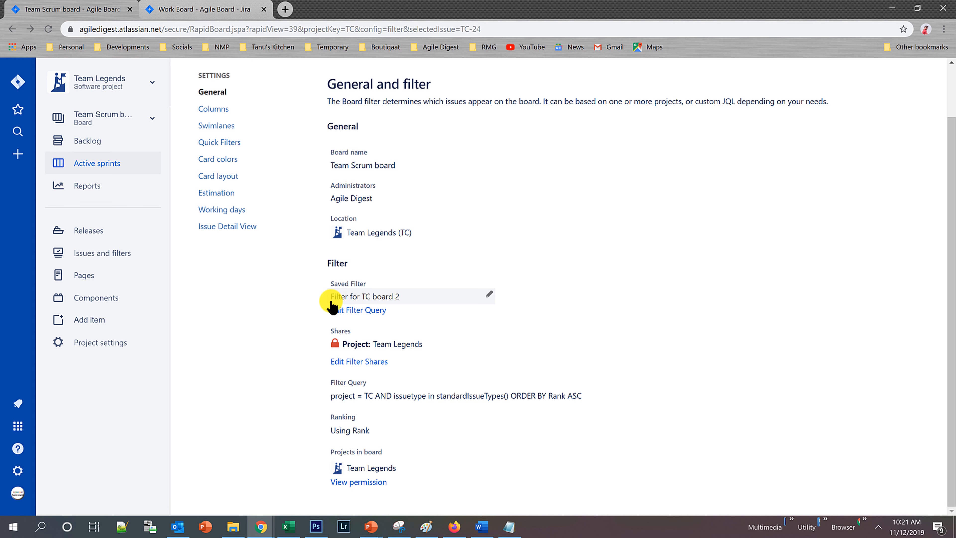
pyautogui.scroll(1, 414, 296)
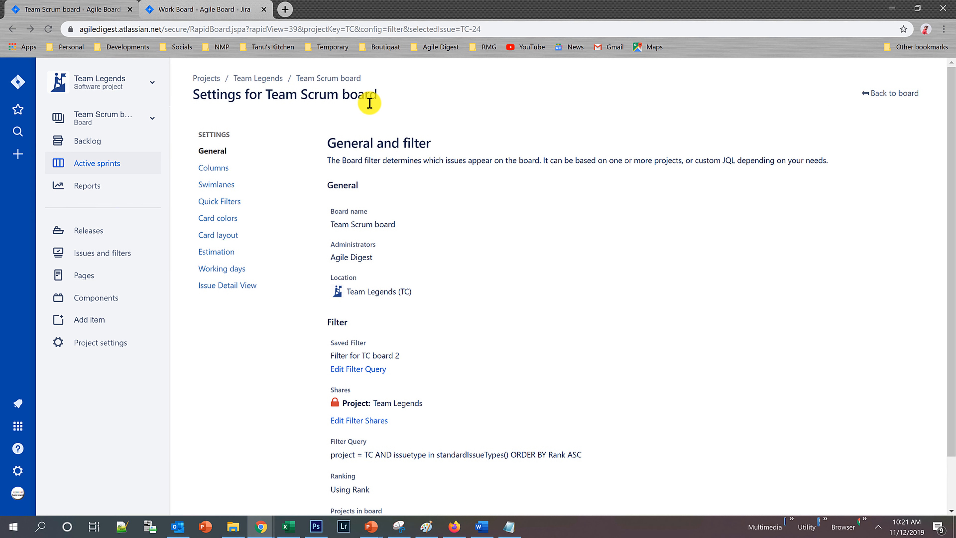
pyautogui.scroll(-1, 462, 356)
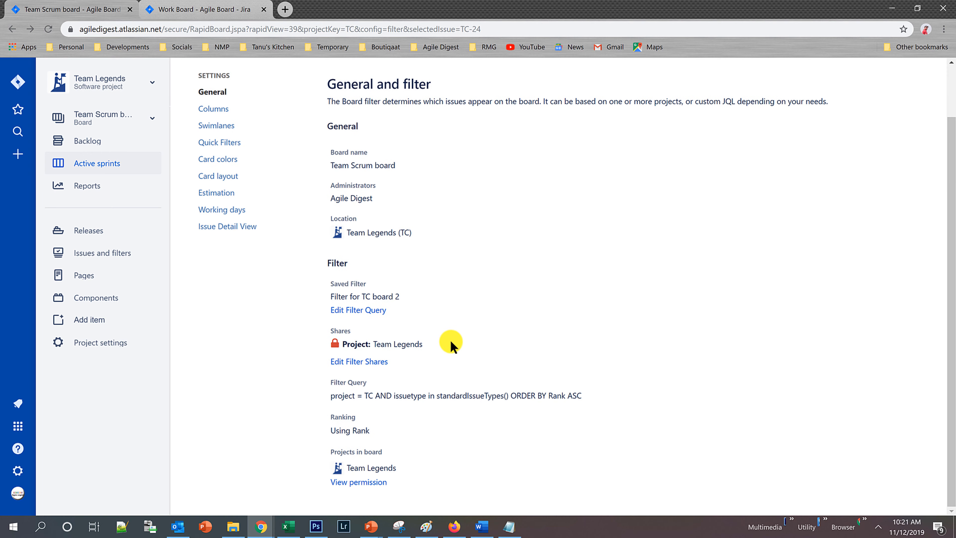
pyautogui.scroll(1, 450, 339)
pyautogui.scroll(-1, 440, 273)
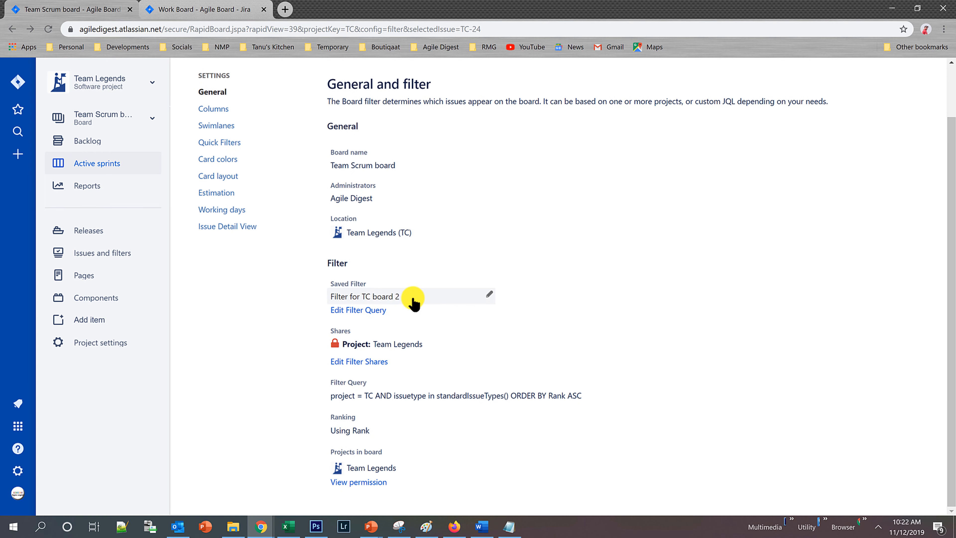
# Look through the saved filters selectable for the board without changing it, and highlight the query's ORDER BY Rank ASC clause.
pyautogui.click(490, 298)
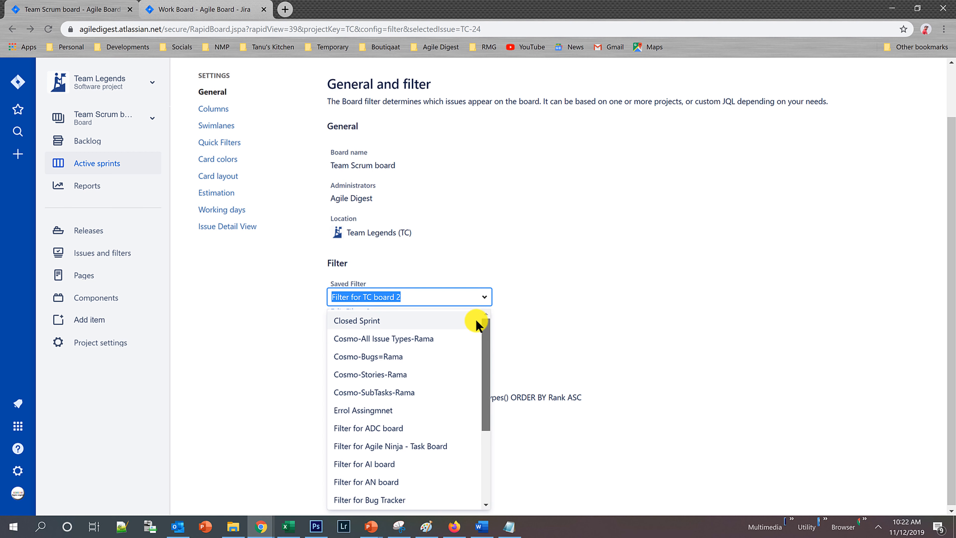
pyautogui.click(563, 270)
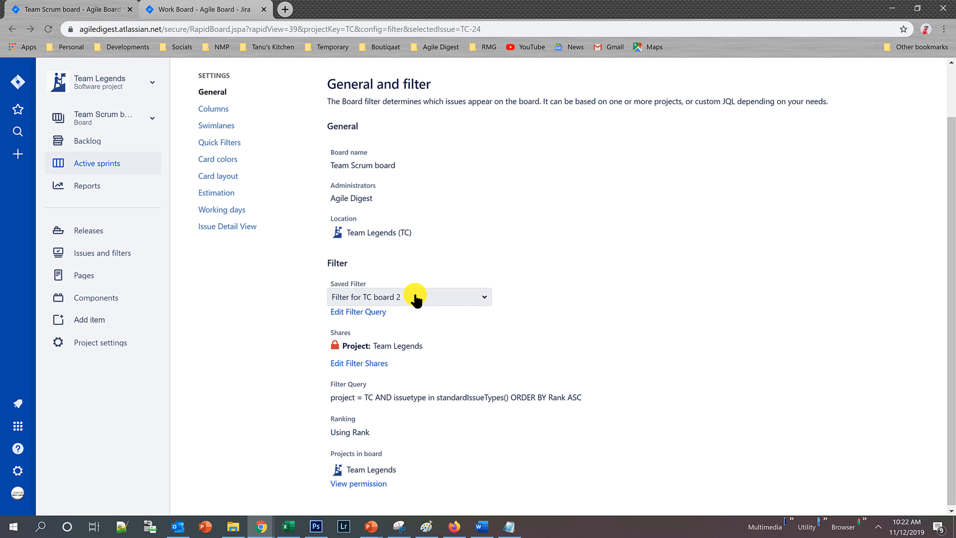
pyautogui.click(489, 299)
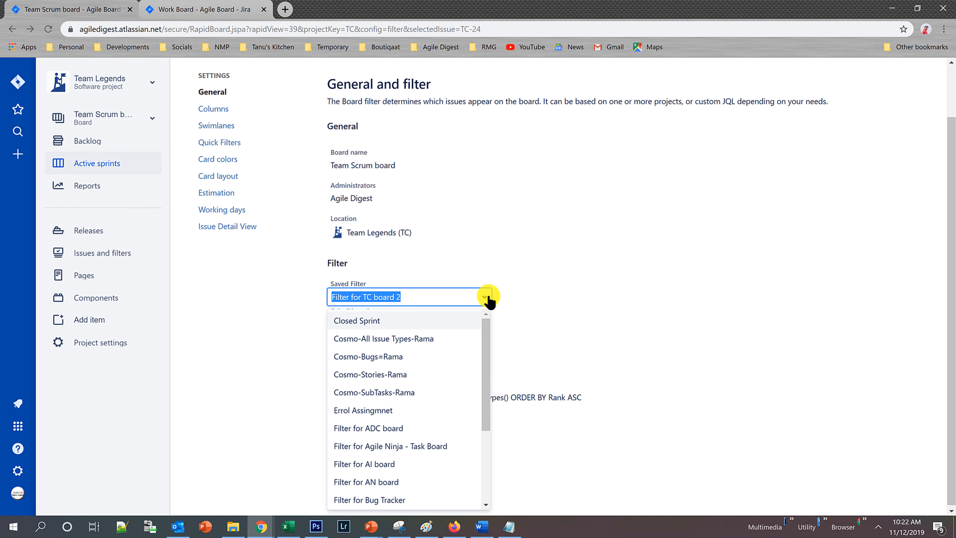
pyautogui.click(532, 288)
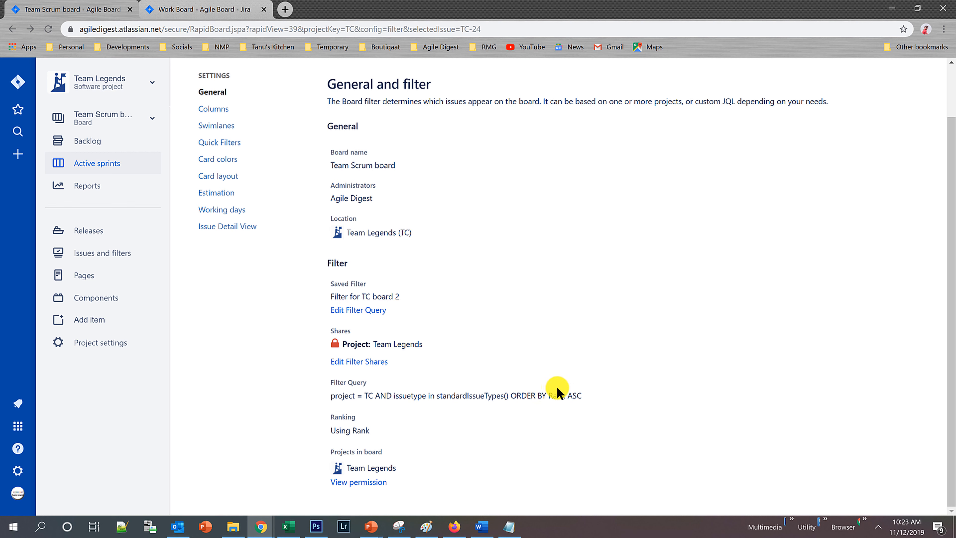
pyautogui.moveTo(511, 397); pyautogui.dragTo(559, 399)
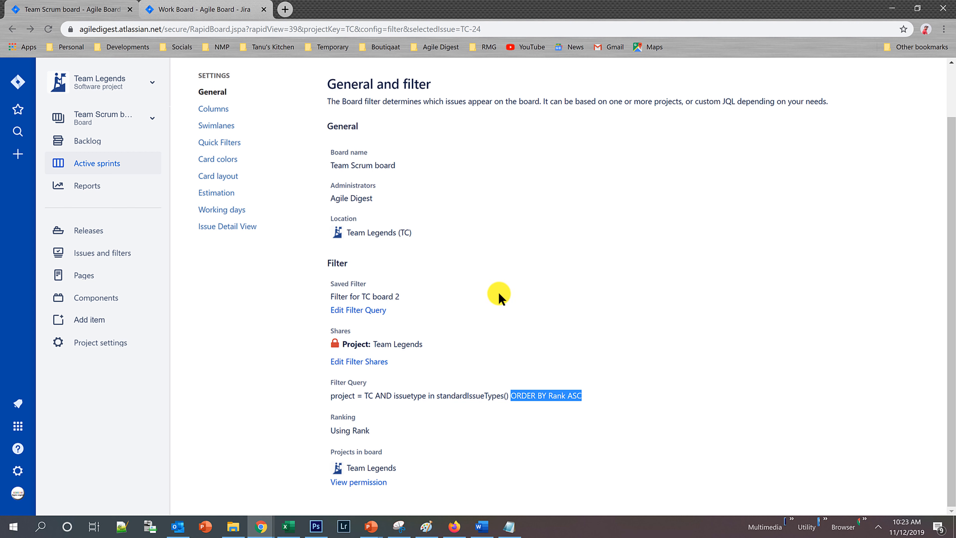
# Open the backlog in a new first browser tab and rank Testing of User Story Creation for Agile Digest Training above TC-313.
pyautogui.rightClick(95, 140)
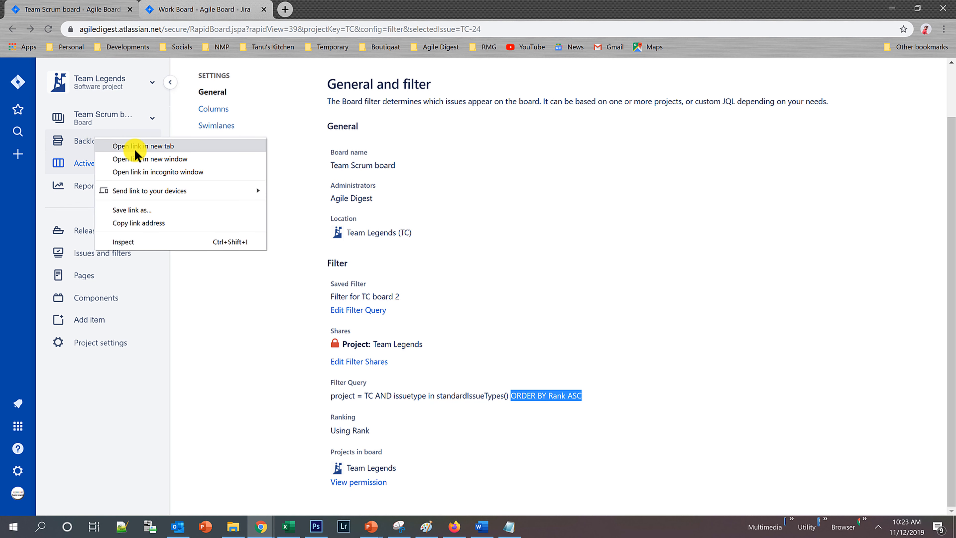
pyautogui.click(143, 146)
pyautogui.moveTo(316, 9); pyautogui.dragTo(71, 7)
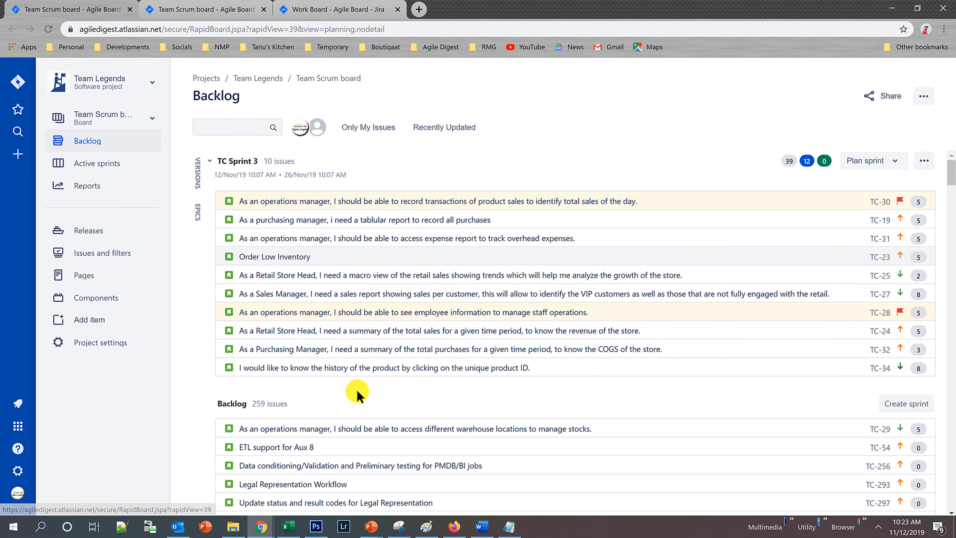
pyautogui.scroll(-6, 405, 451)
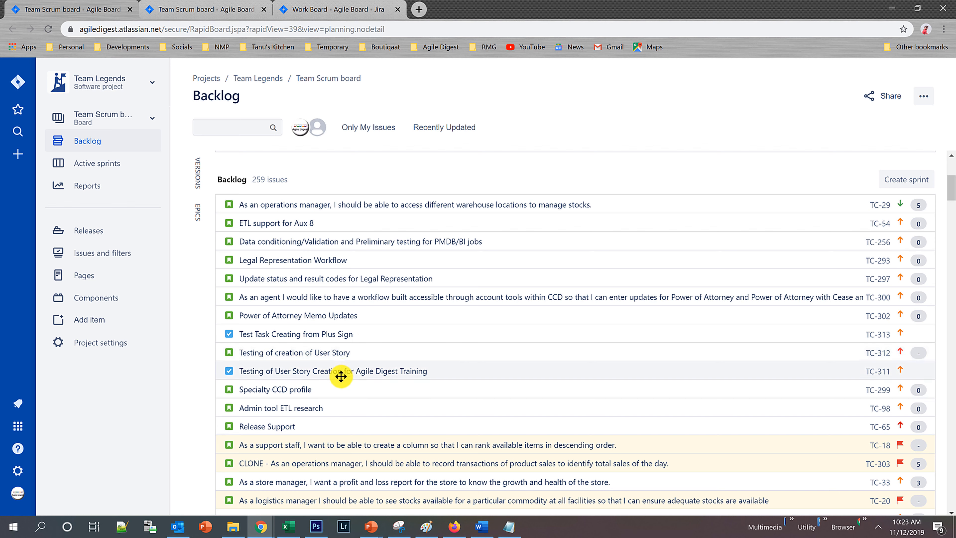
pyautogui.moveTo(338, 374); pyautogui.dragTo(352, 348)
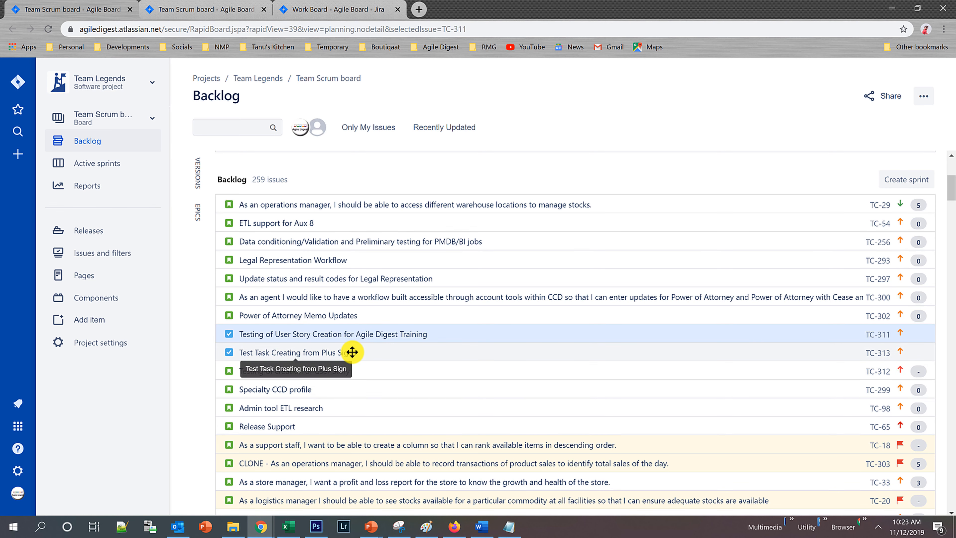
# Return to Team Scrum board's settings and examine the Ranking entry alongside the filter query's ordering clause.
pyautogui.click(222, 8)
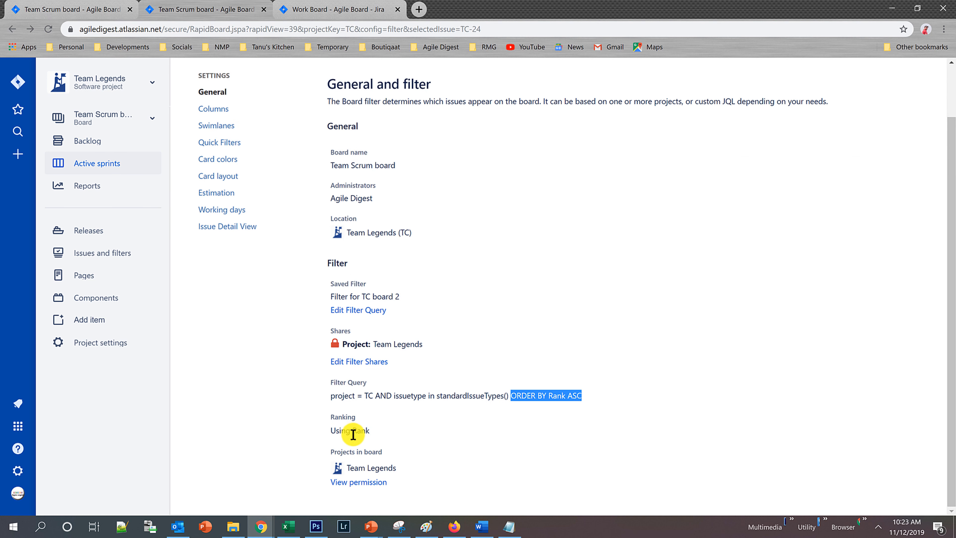
pyautogui.moveTo(331, 430); pyautogui.dragTo(372, 437)
pyautogui.moveTo(516, 396); pyautogui.dragTo(588, 399)
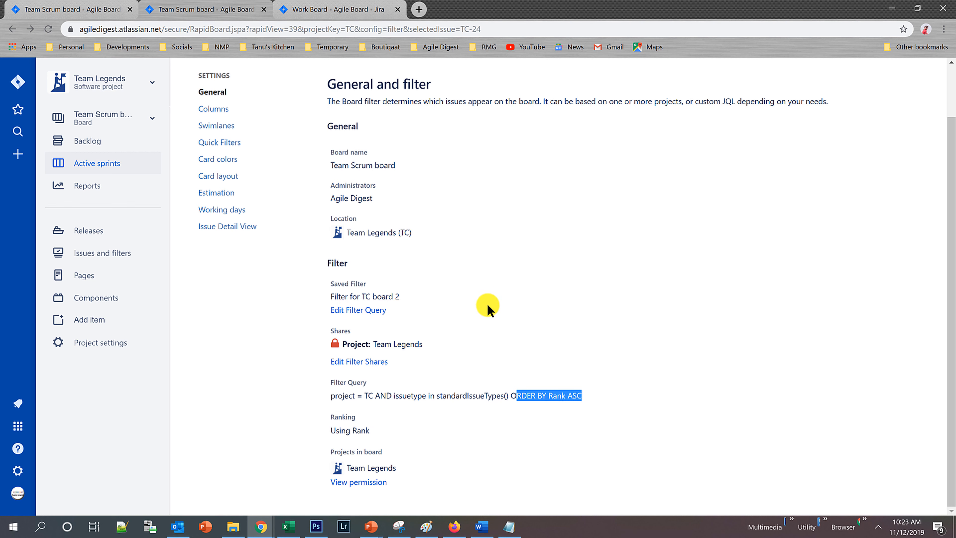
# Edit Filter for TC board 2 as JQL, delete ORDER BY Rank ASC, run the query and save the filter.
pyautogui.click(363, 314)
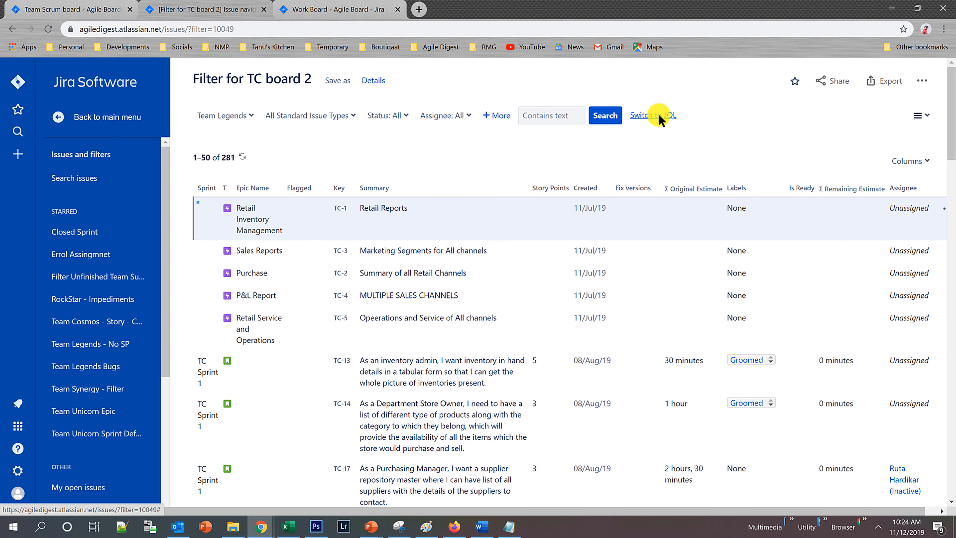
pyautogui.click(655, 116)
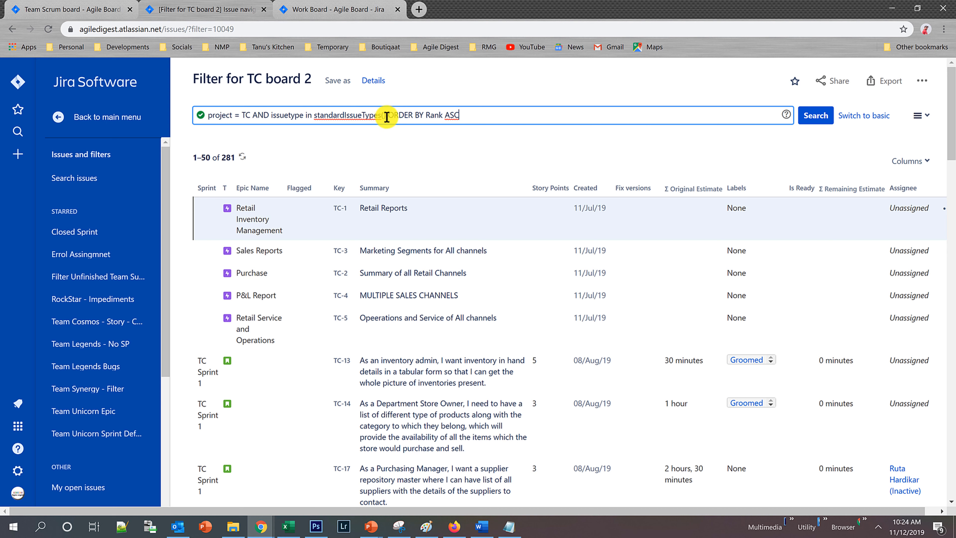
pyautogui.moveTo(390, 115); pyautogui.dragTo(580, 111)
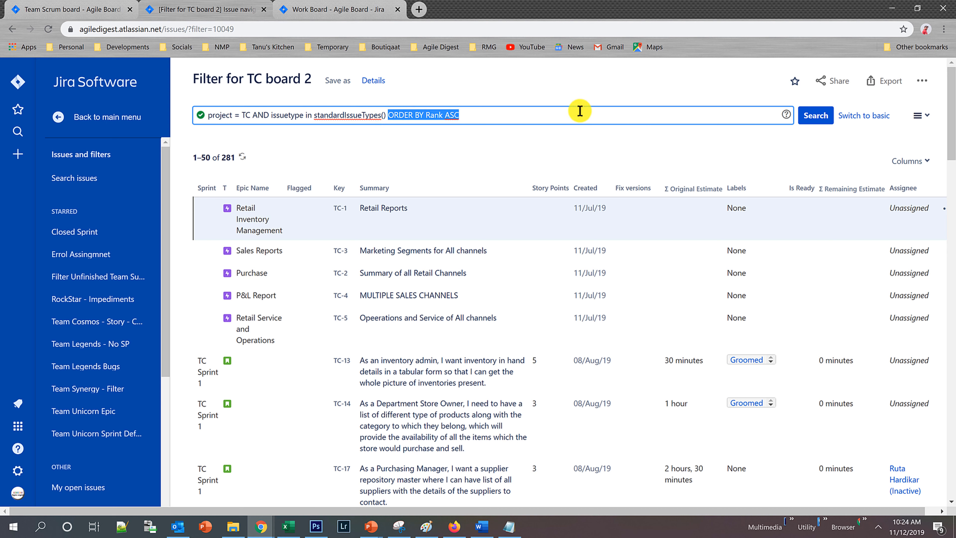
pyautogui.press('BackSpace')
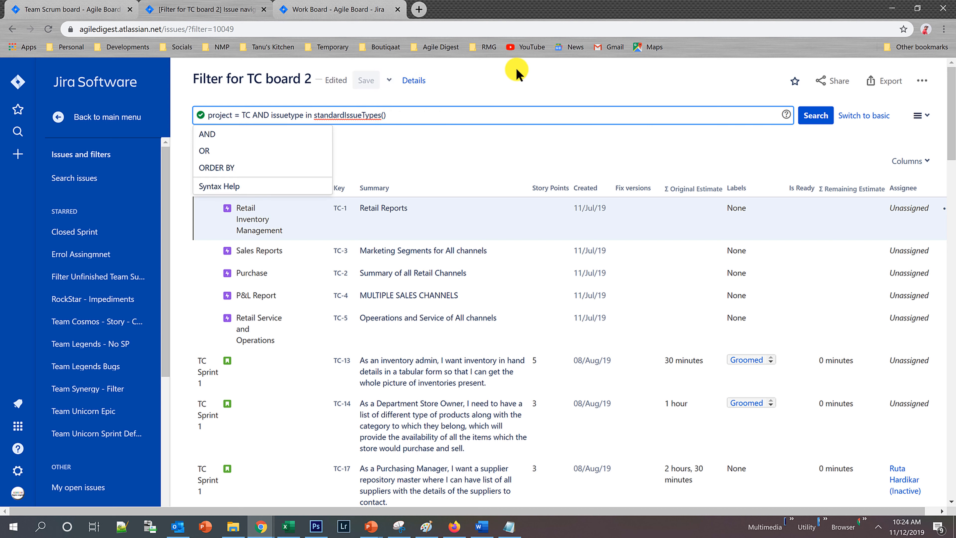
pyautogui.press('Tab')
pyautogui.click(516, 113)
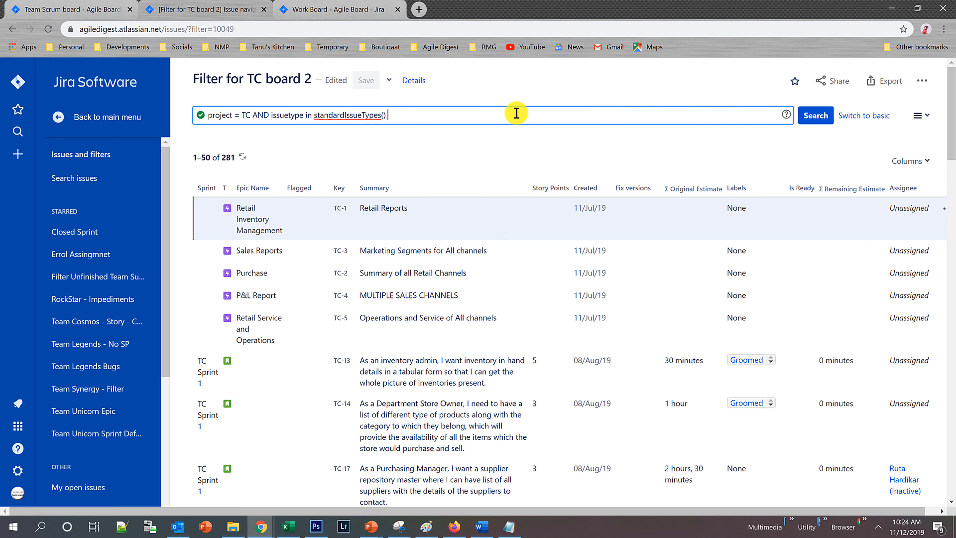
pyautogui.press('Return')
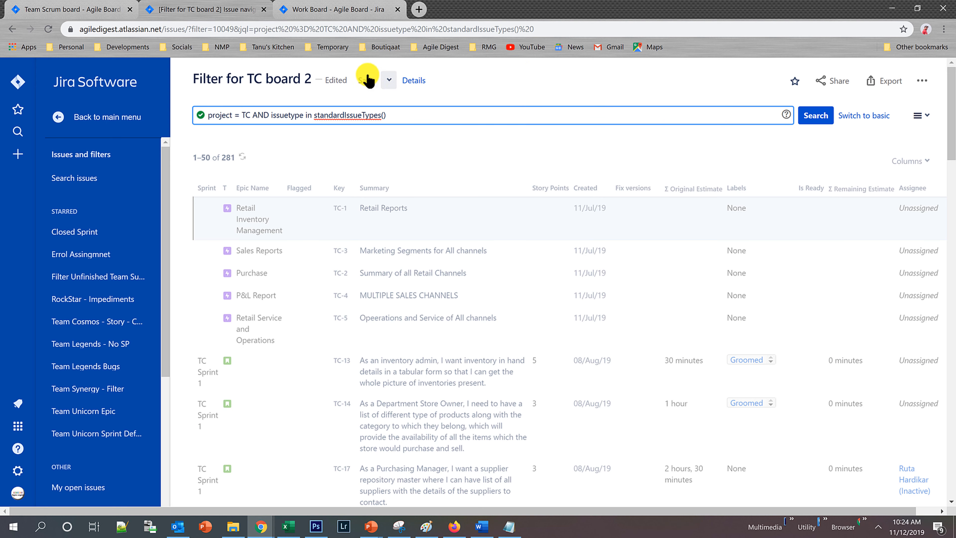
pyautogui.click(367, 79)
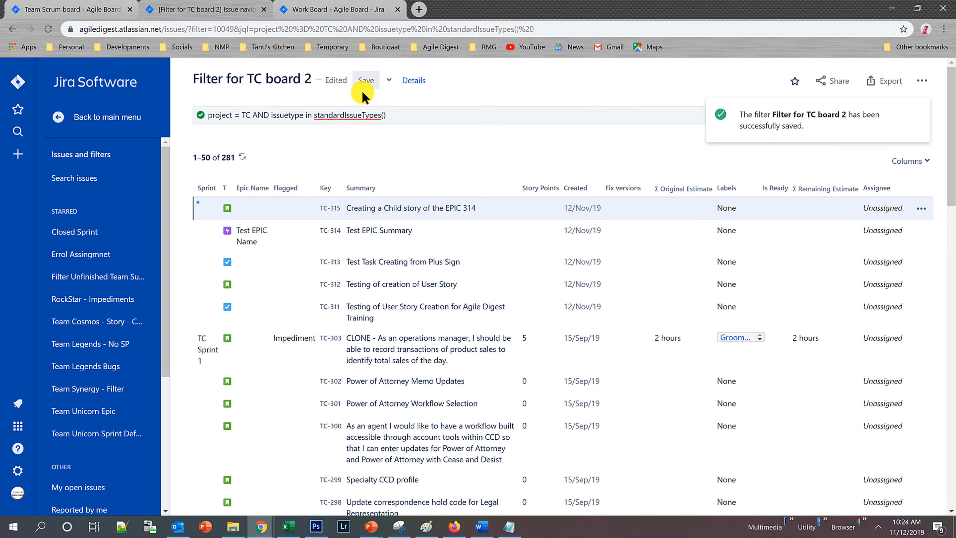
# Go back to Team Scrum board's settings and check its filter query and ranking entry.
pyautogui.click(12, 30)
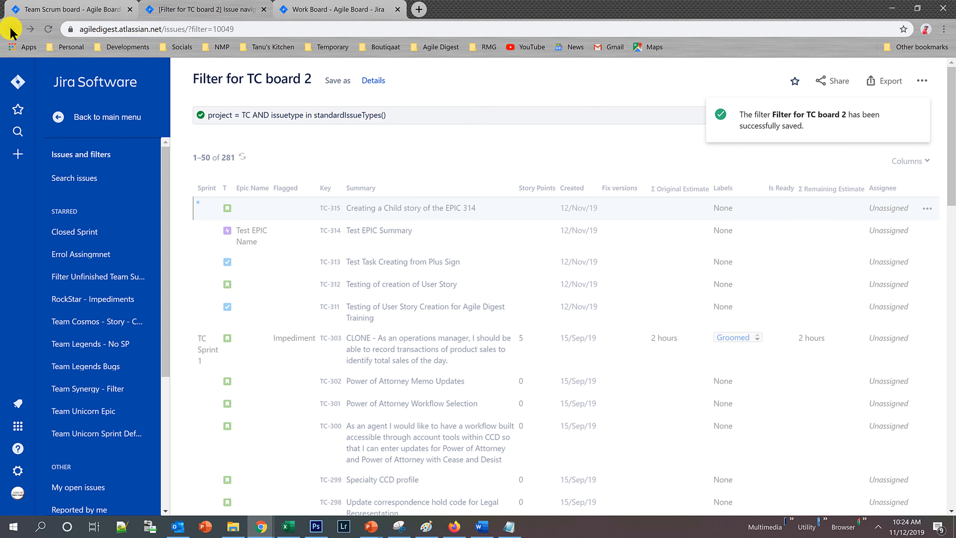
pyautogui.click(10, 30)
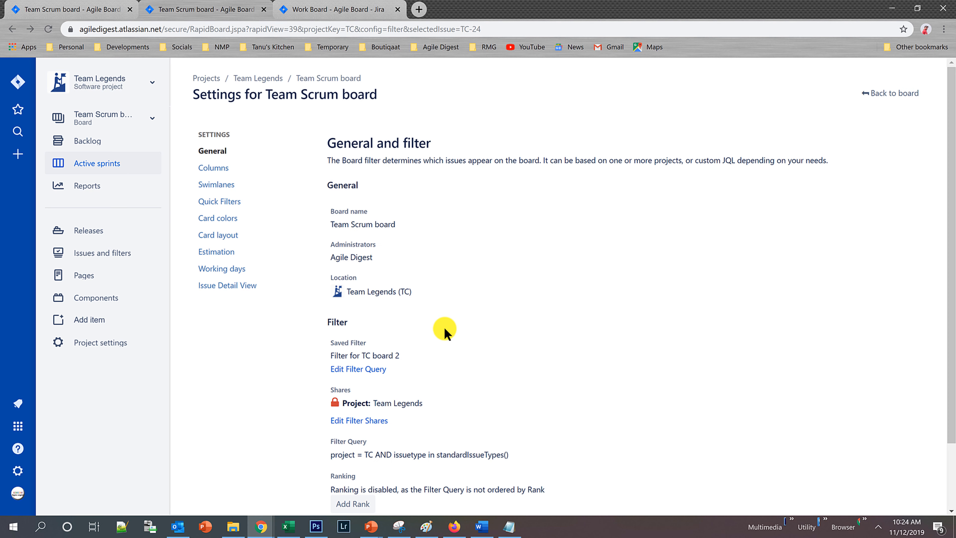
pyautogui.scroll(-3, 478, 301)
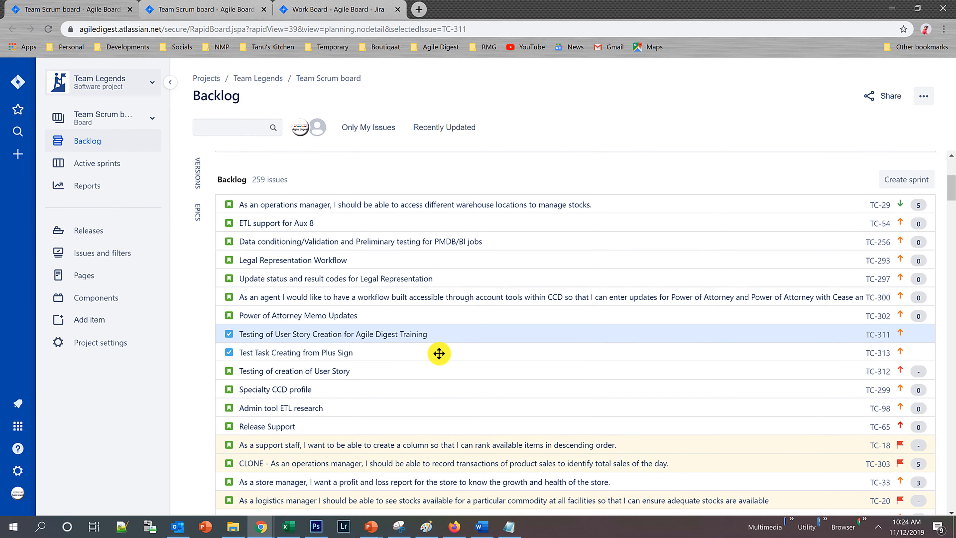
# Reload Team Scrum board's backlog and try to rank Update correspondence hold code for Legal Representation (TC-298) higher.
pyautogui.click(49, 28)
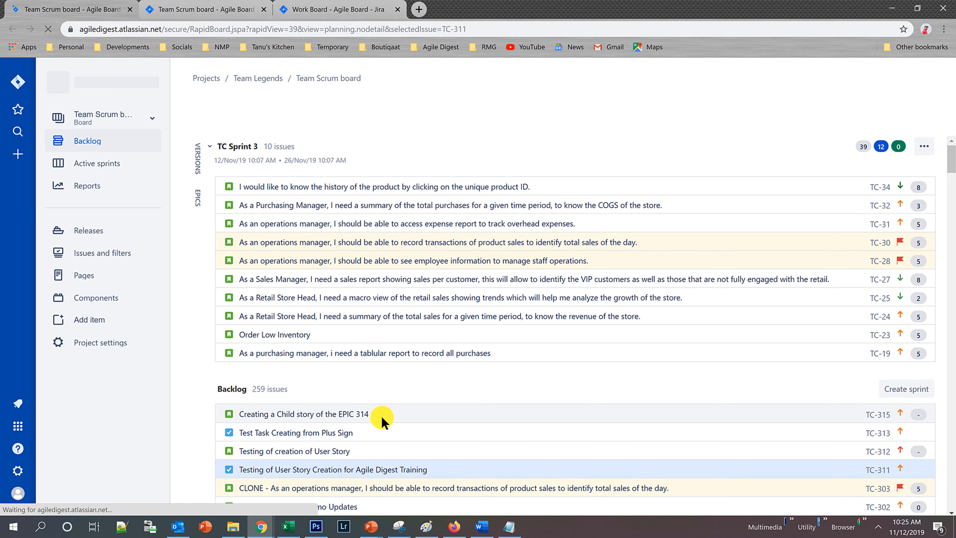
pyautogui.scroll(-6, 380, 416)
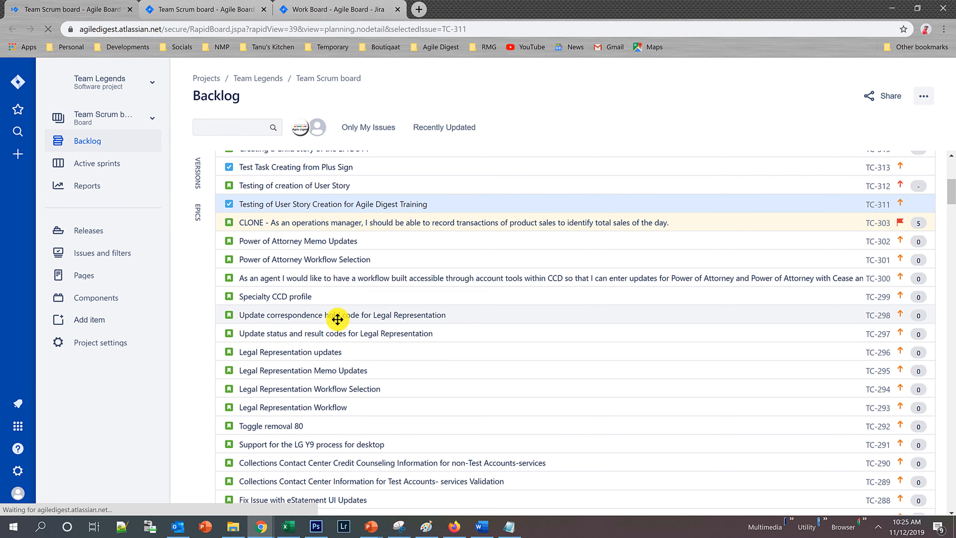
pyautogui.moveTo(336, 314); pyautogui.dragTo(335, 299)
pyautogui.moveTo(333, 286); pyautogui.dragTo(327, 264)
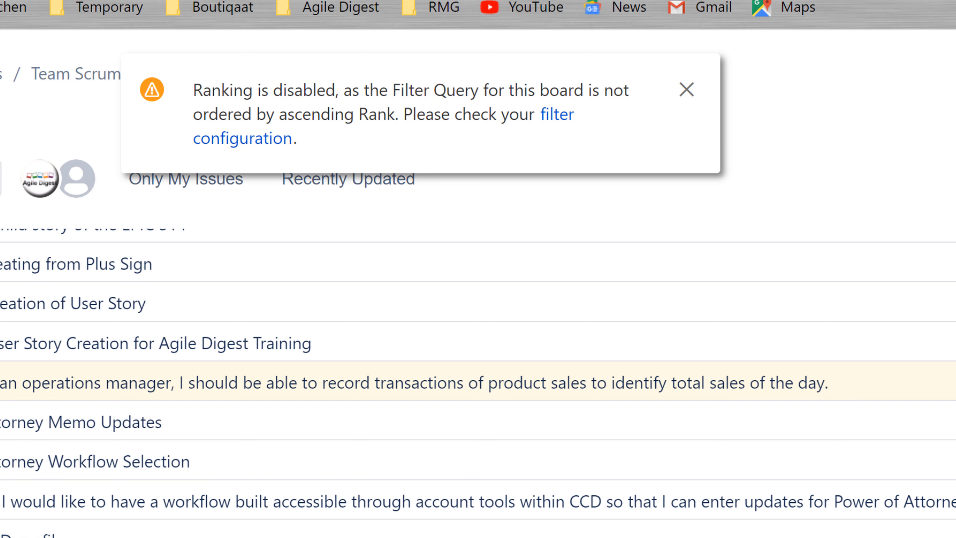
# Add Rank ordering to Team Scrum board's filter query from its board settings and accept the filter update.
pyautogui.hotkey('ctrl', 'Tab')
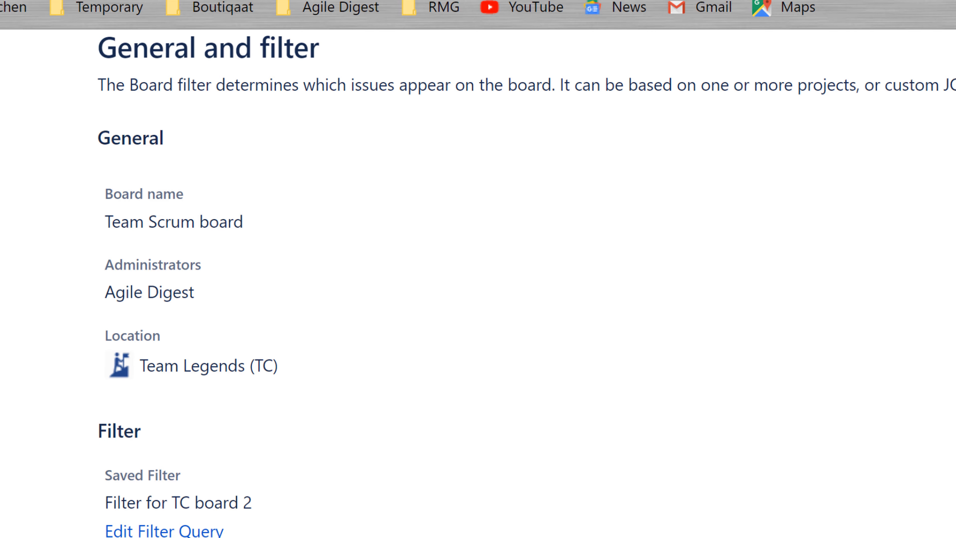
pyautogui.click(325, 482)
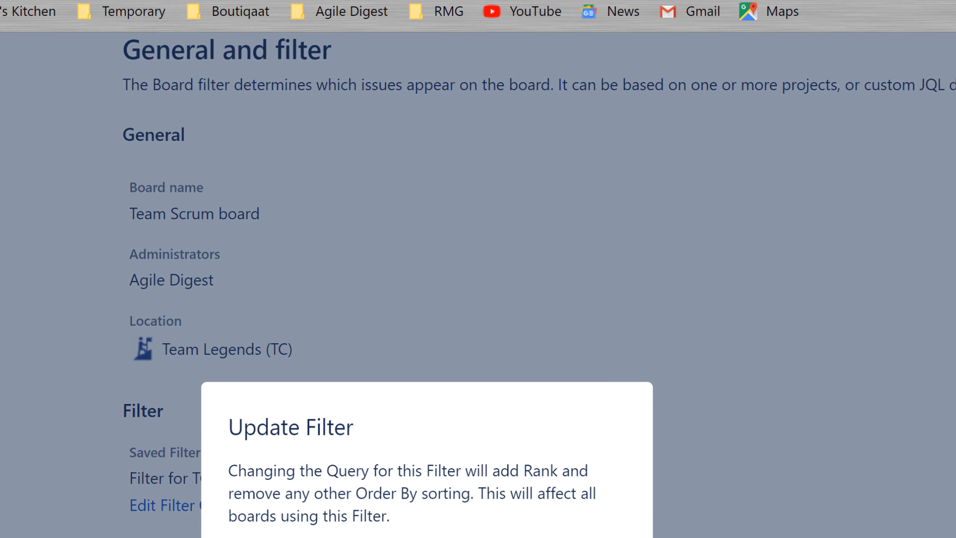
pyautogui.click(523, 379)
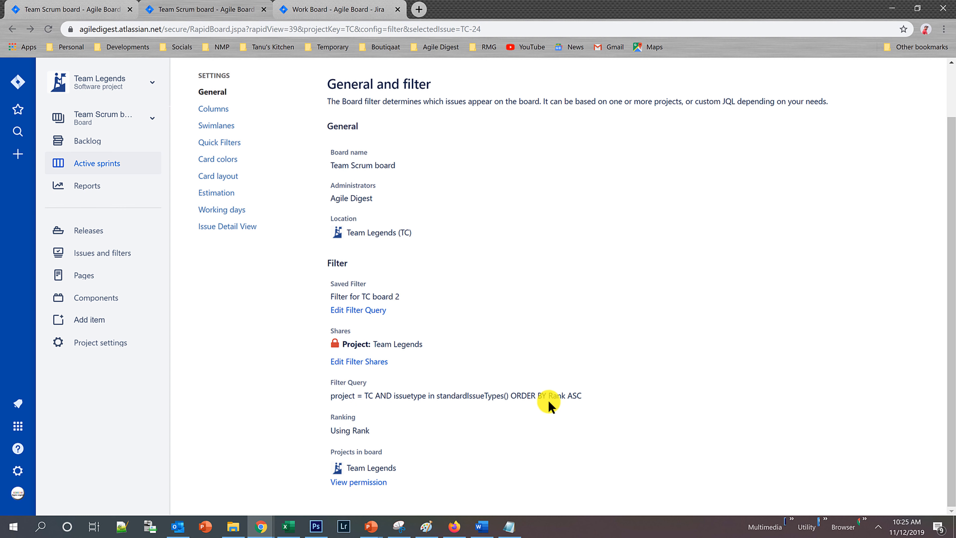
# Return to the backlog without reloading it and try to rank TC-297, and after that TC-294, higher in the list.
pyautogui.click(309, 6)
pyautogui.click(208, 3)
pyautogui.click(77, 13)
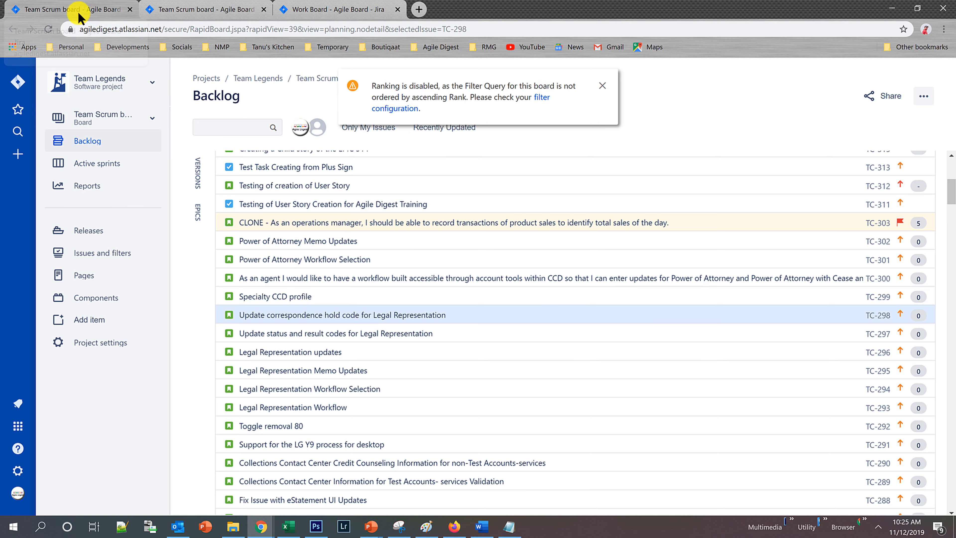
pyautogui.moveTo(299, 330); pyautogui.dragTo(303, 294)
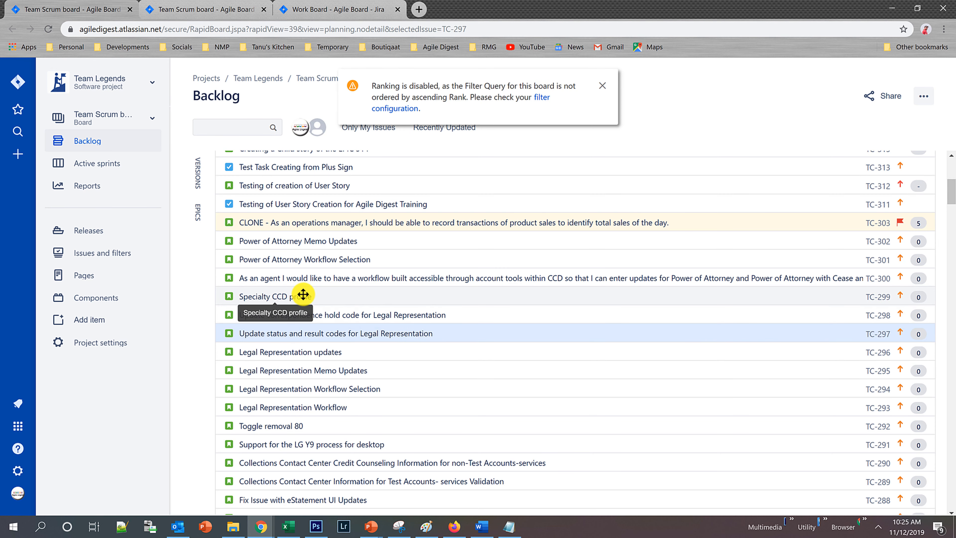
pyautogui.click(602, 86)
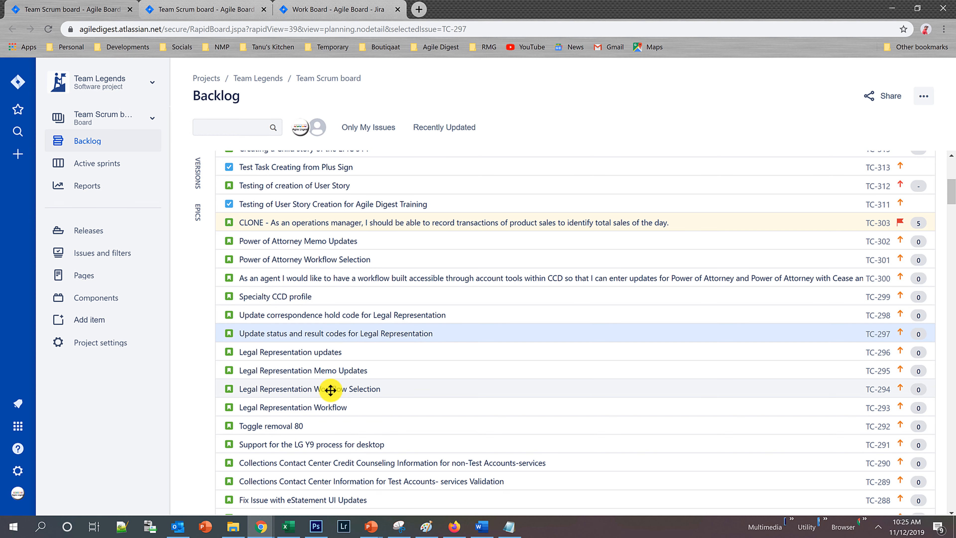
pyautogui.moveTo(330, 390); pyautogui.dragTo(331, 314)
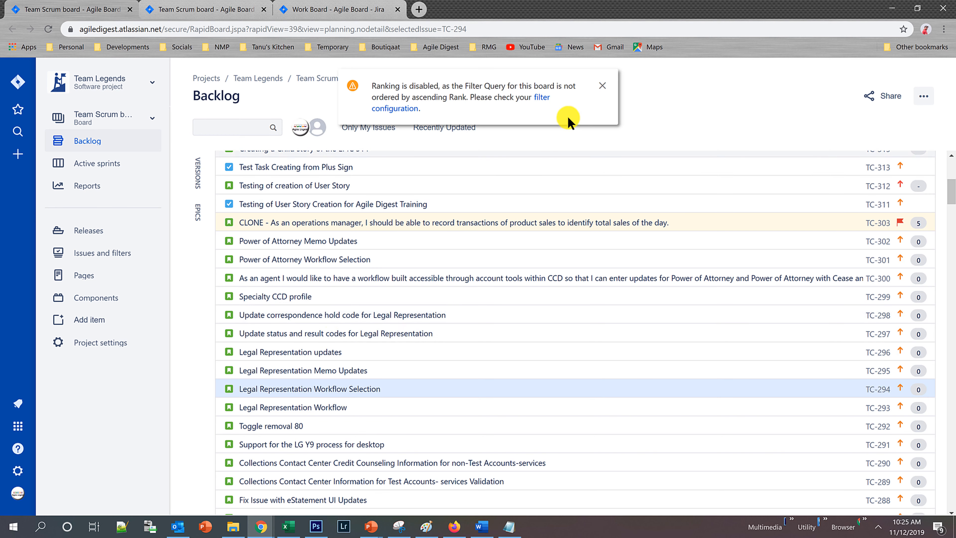
# Dismiss the ranking warning, reload the backlog and rank TC-290 above Fix Issue with eStatement UI Updates (TC-288).
pyautogui.click(602, 85)
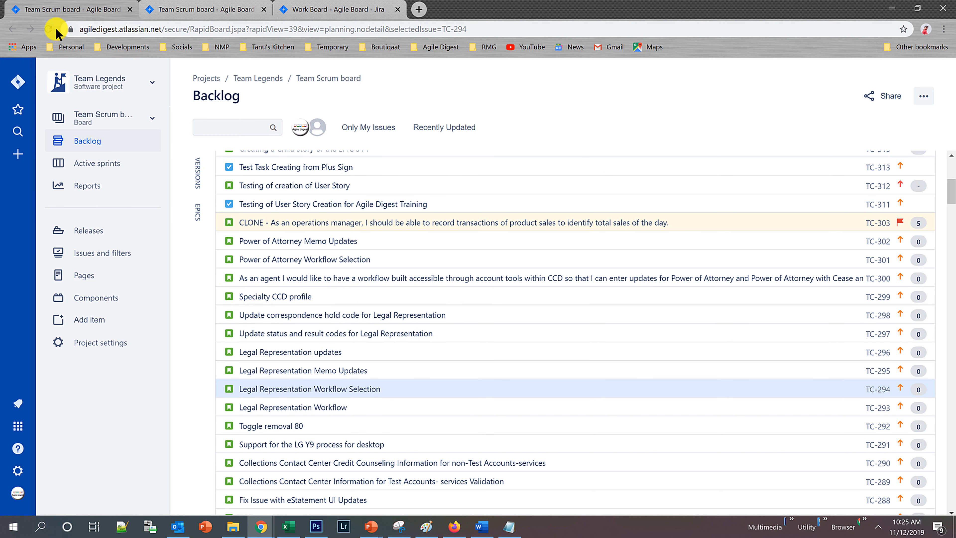
pyautogui.click(48, 28)
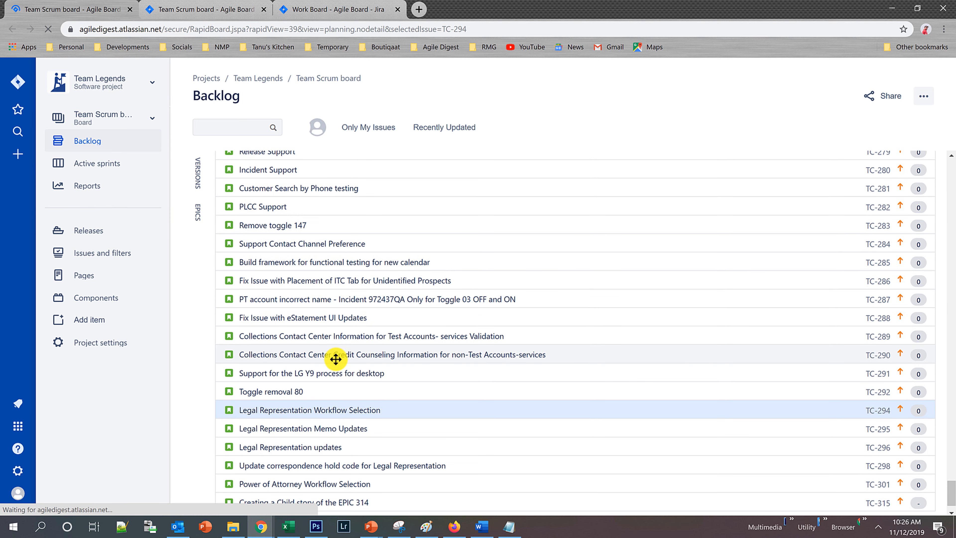
pyautogui.moveTo(335, 359); pyautogui.dragTo(337, 324)
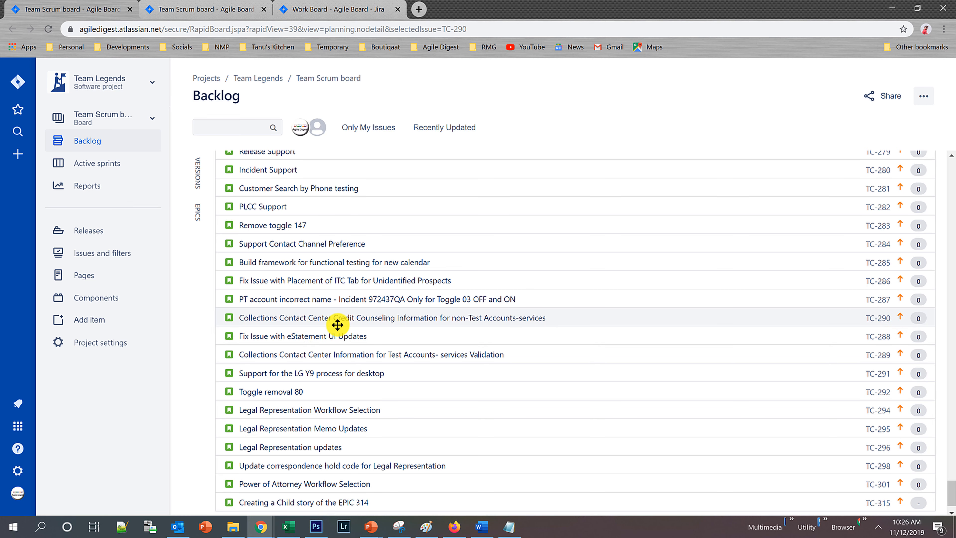
# Open Team Scrum board's column settings and review how the statuses are mapped to the columns.
pyautogui.click(173, 5)
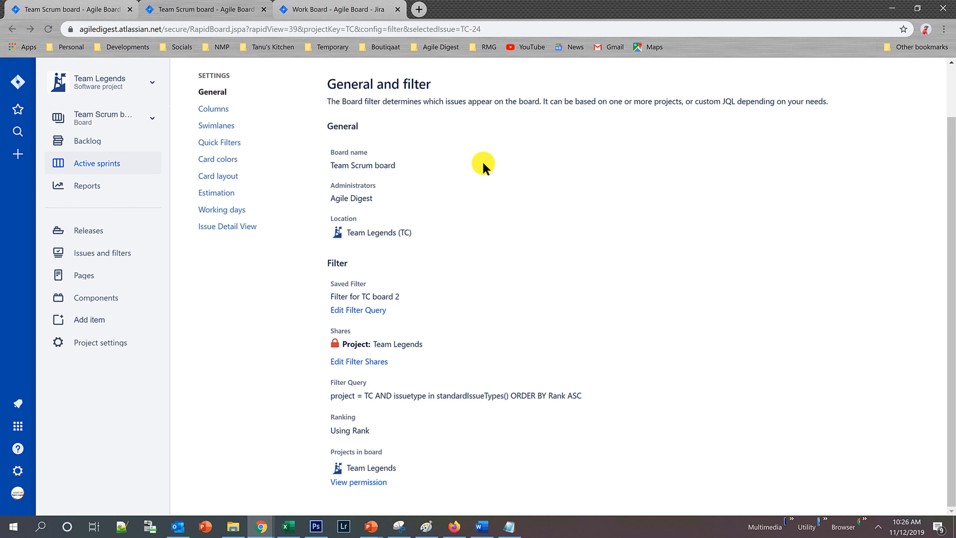
pyautogui.click(215, 113)
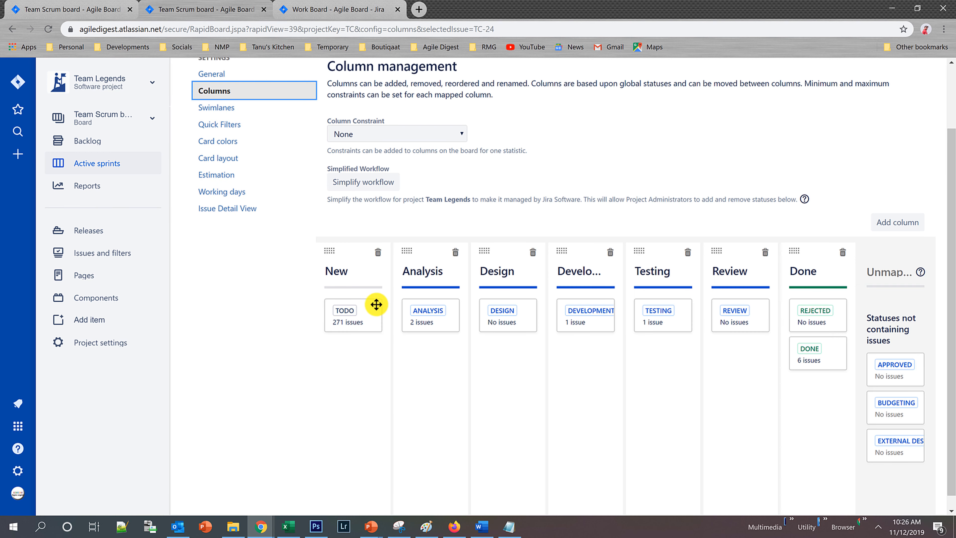
pyautogui.scroll(1, 305, 177)
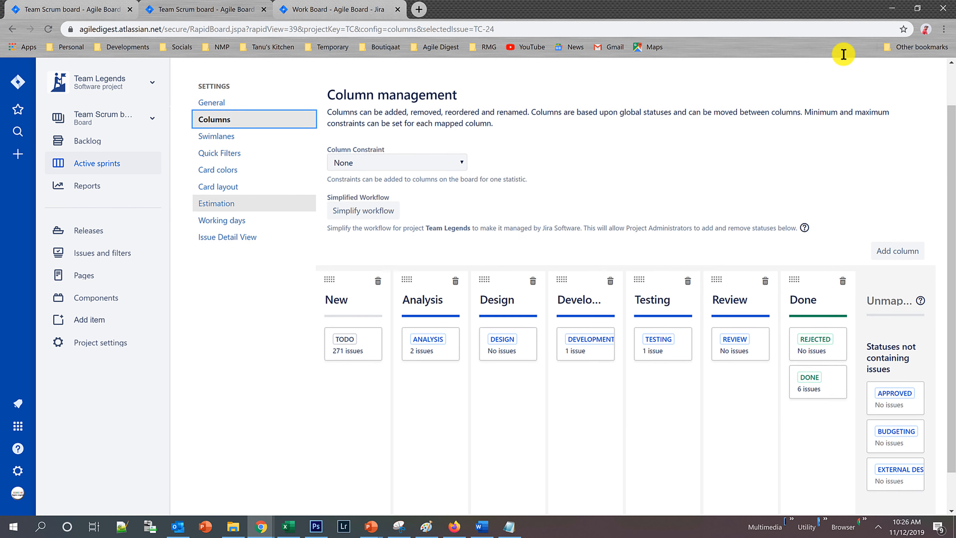
pyautogui.scroll(2, 892, 95)
# Go back to the backlog, select the first backlog story TC-29 and open it in its own browser tab.
pyautogui.click(64, 9)
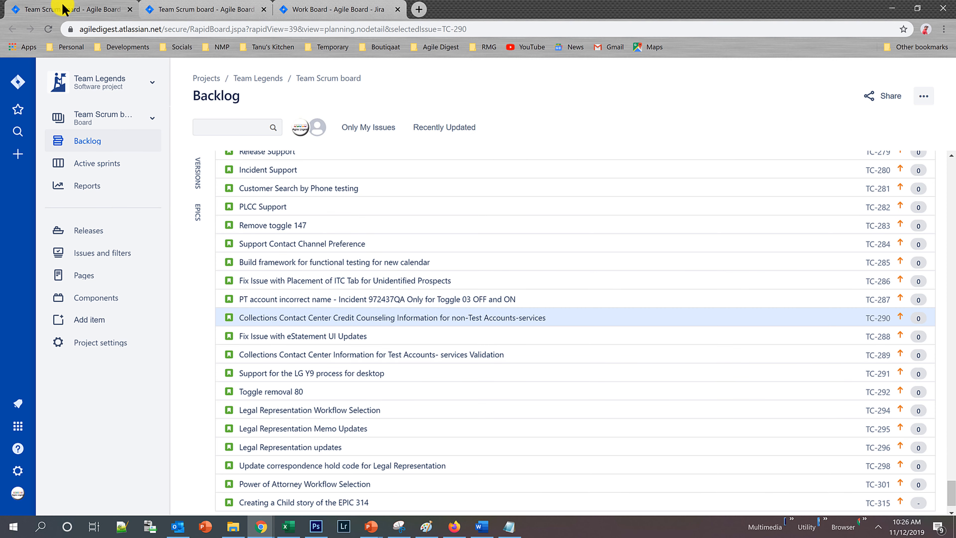
pyautogui.scroll(15, 275, 209)
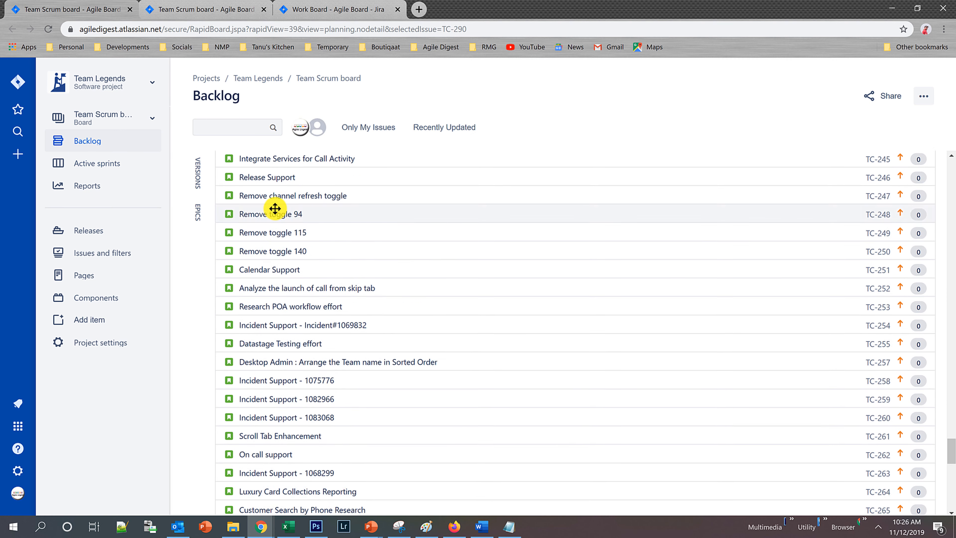
pyautogui.scroll(20, 275, 208)
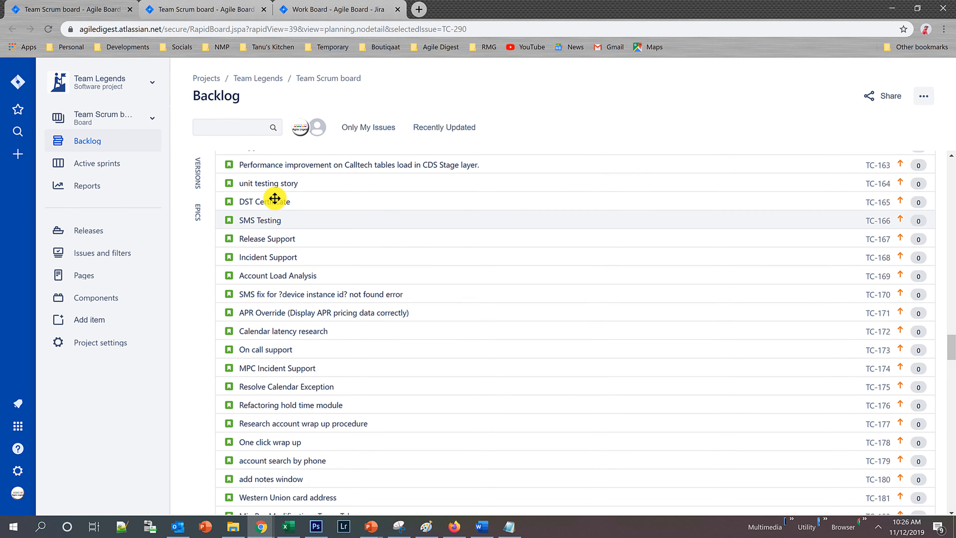
pyautogui.scroll(7, 275, 198)
pyautogui.click(951, 203)
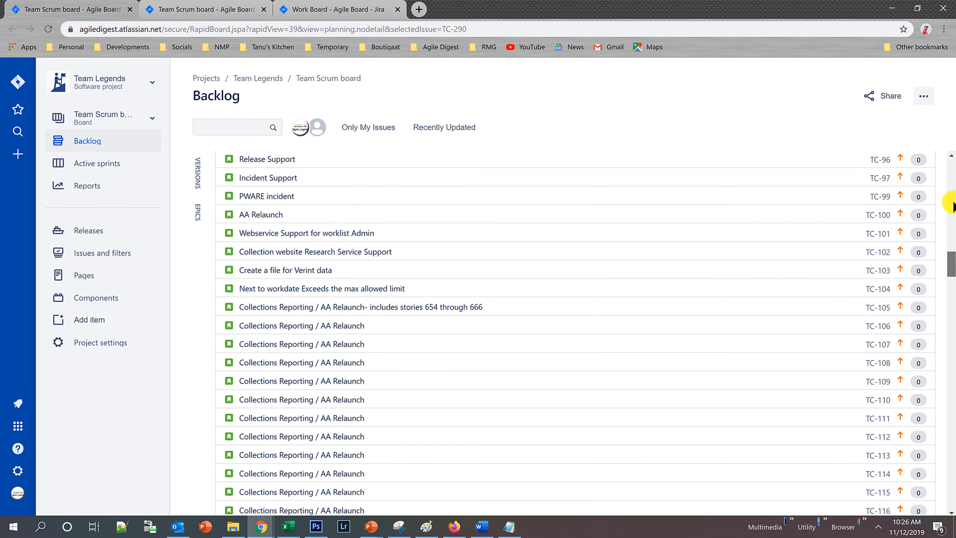
pyautogui.click(950, 158)
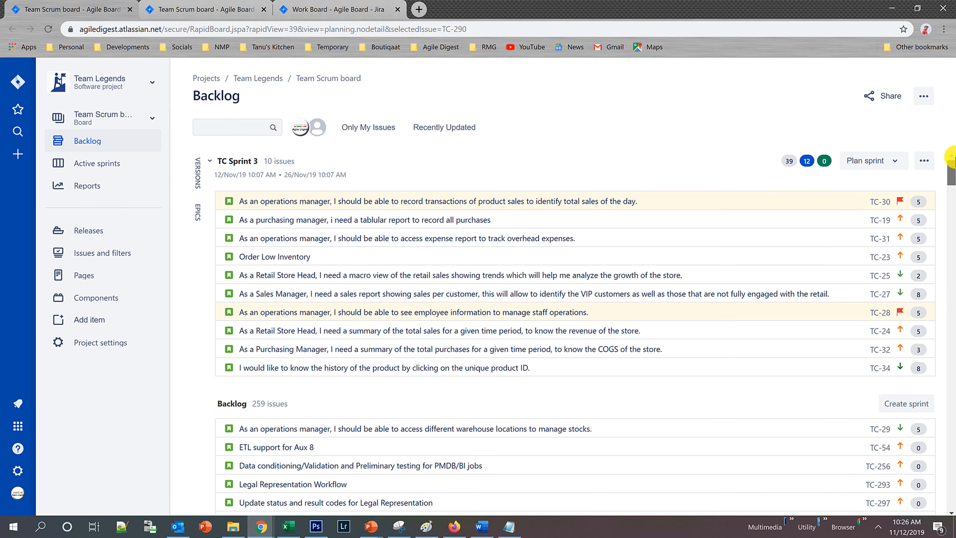
pyautogui.click(339, 426)
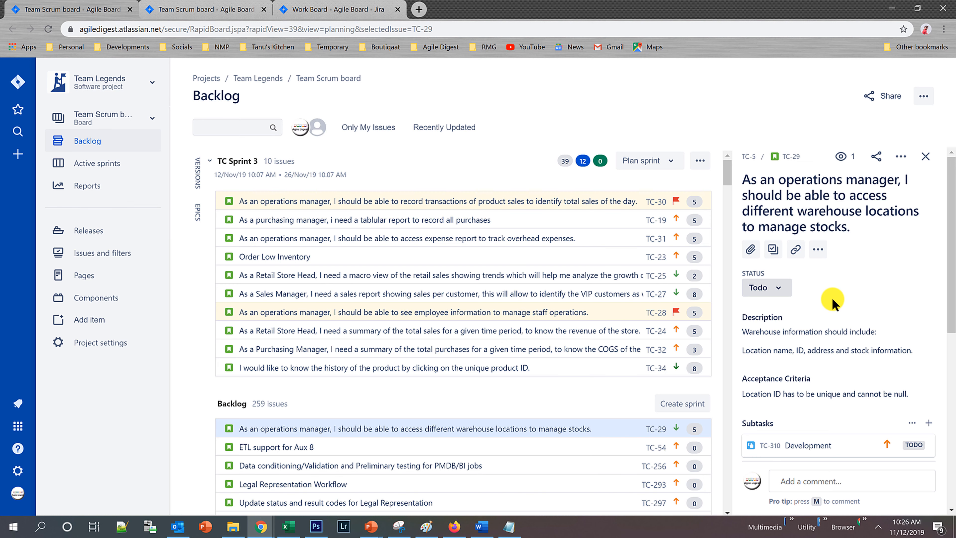
pyautogui.click(788, 157)
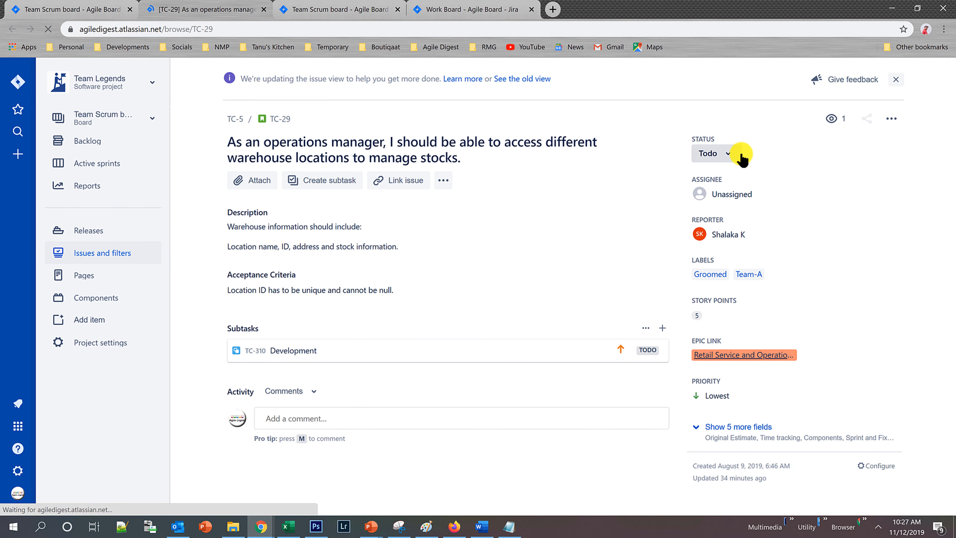
# View the workflow of story TC-29, examine the transitions around Analysis, External Design and Development, and close the diagram.
pyautogui.click(728, 154)
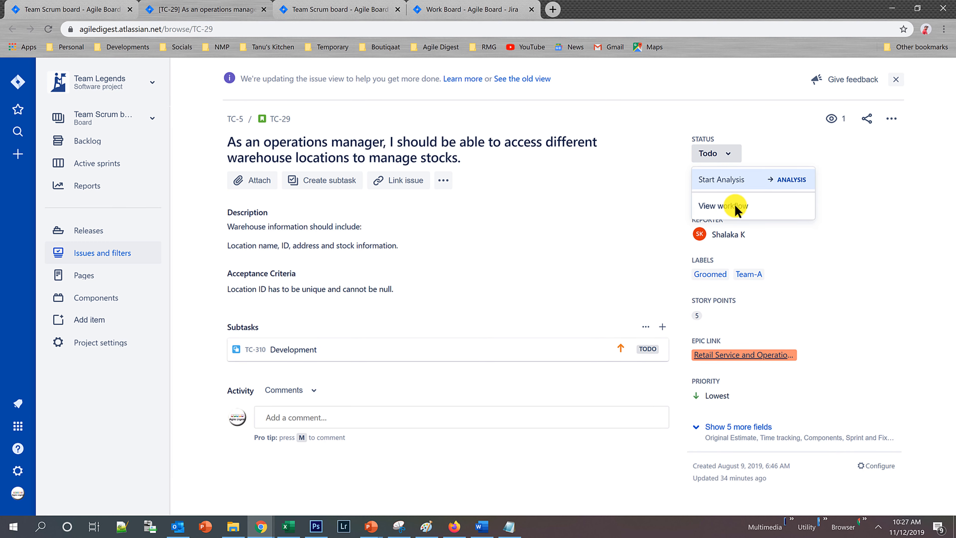
pyautogui.click(721, 208)
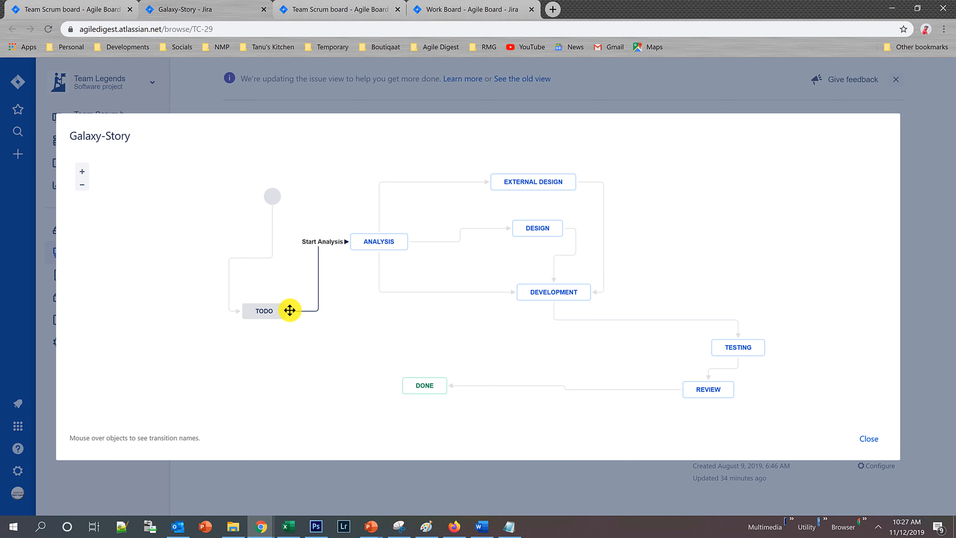
pyautogui.moveTo(393, 240)
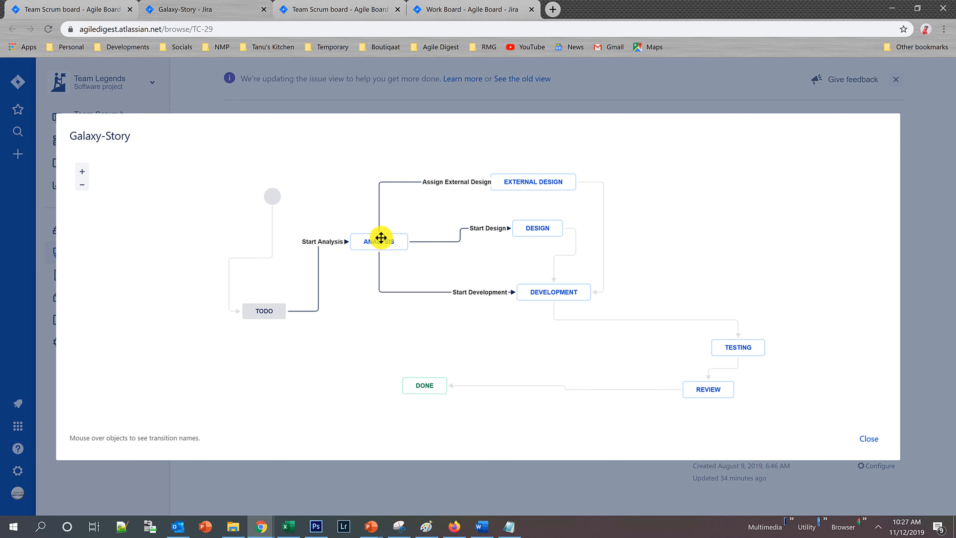
pyautogui.moveTo(526, 180)
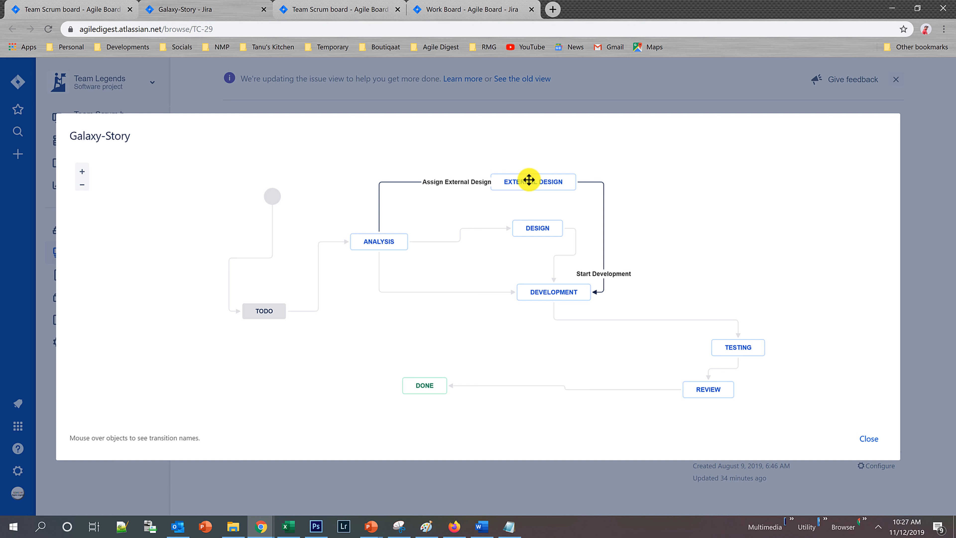
pyautogui.moveTo(557, 292)
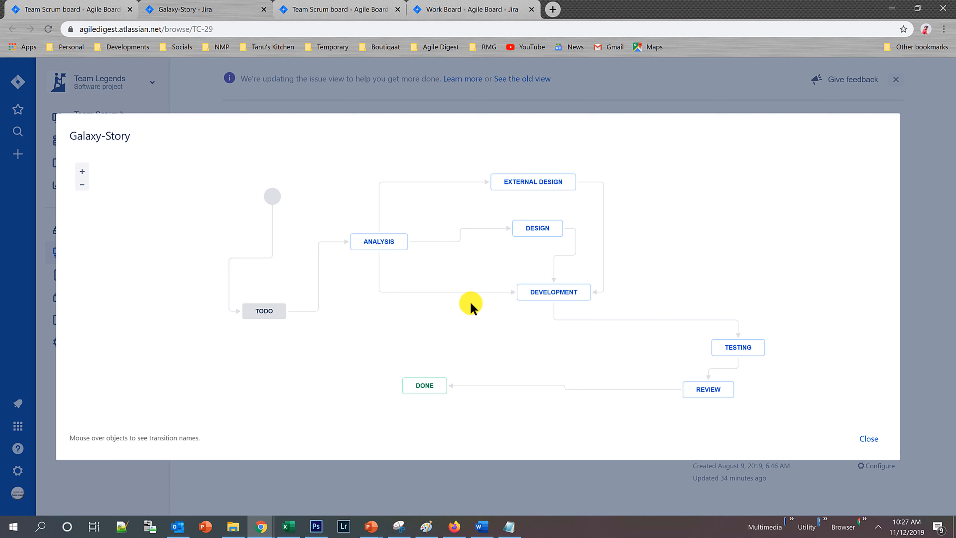
pyautogui.click(868, 439)
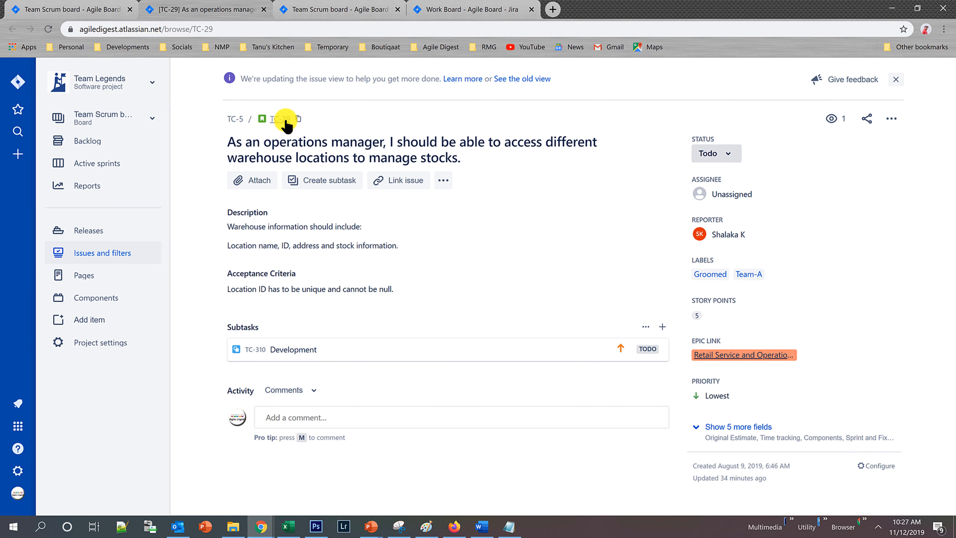
# Open the Development subtask TC-310, view its workflow diagram, highlight the workflow's name and close the diagram.
pyautogui.click(256, 351)
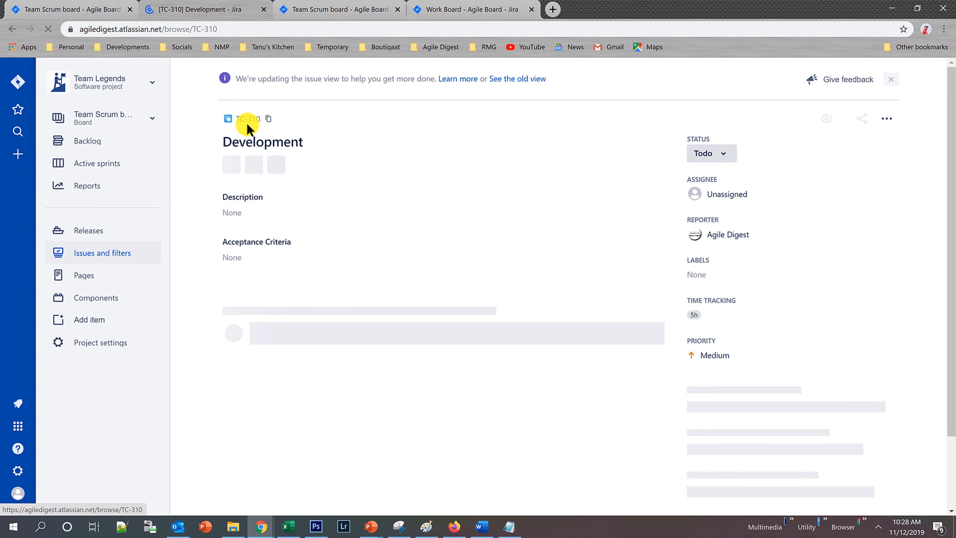
pyautogui.click(730, 152)
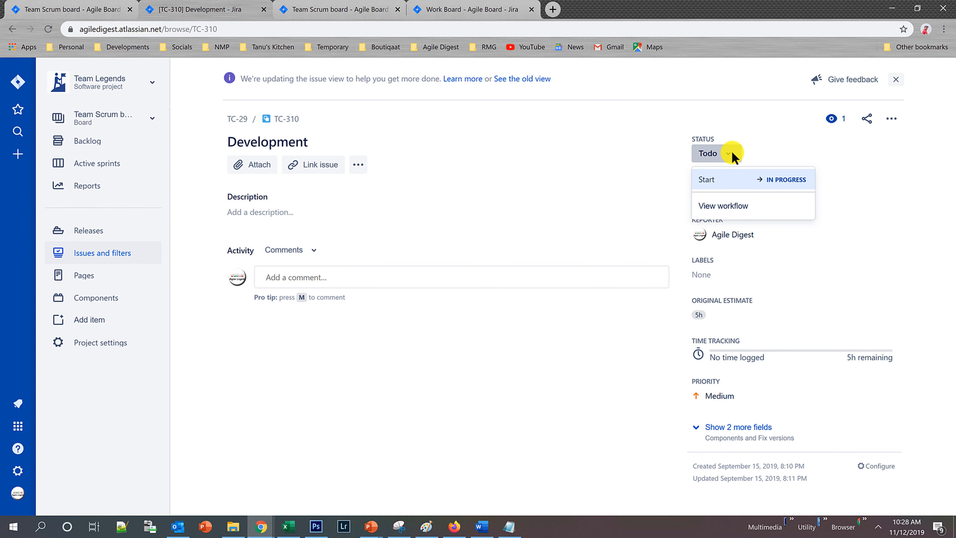
pyautogui.click(724, 206)
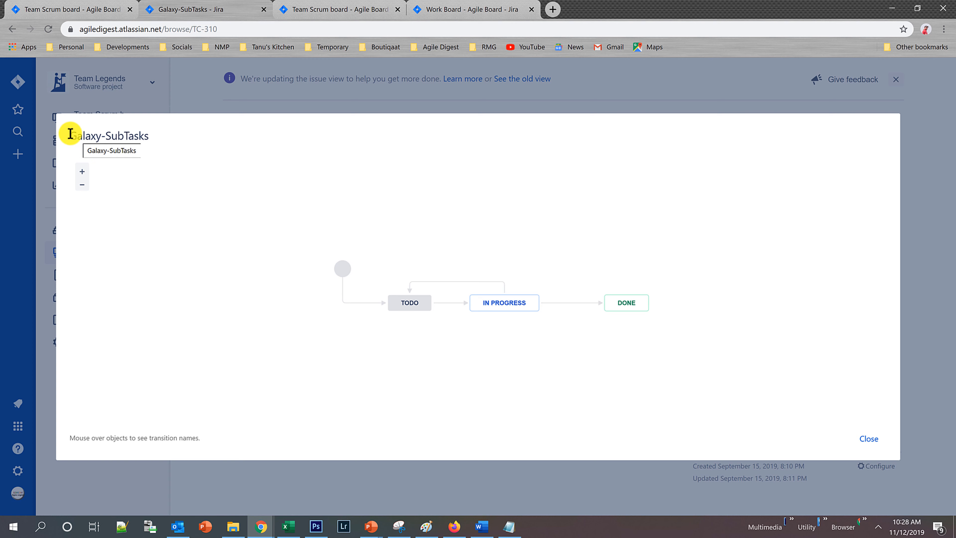
pyautogui.moveTo(70, 134); pyautogui.dragTo(153, 138)
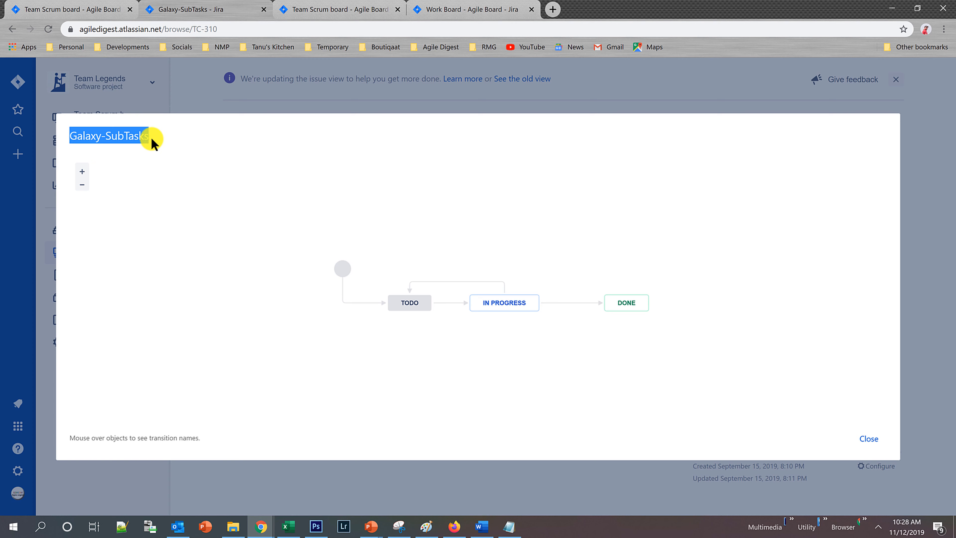
pyautogui.click(867, 439)
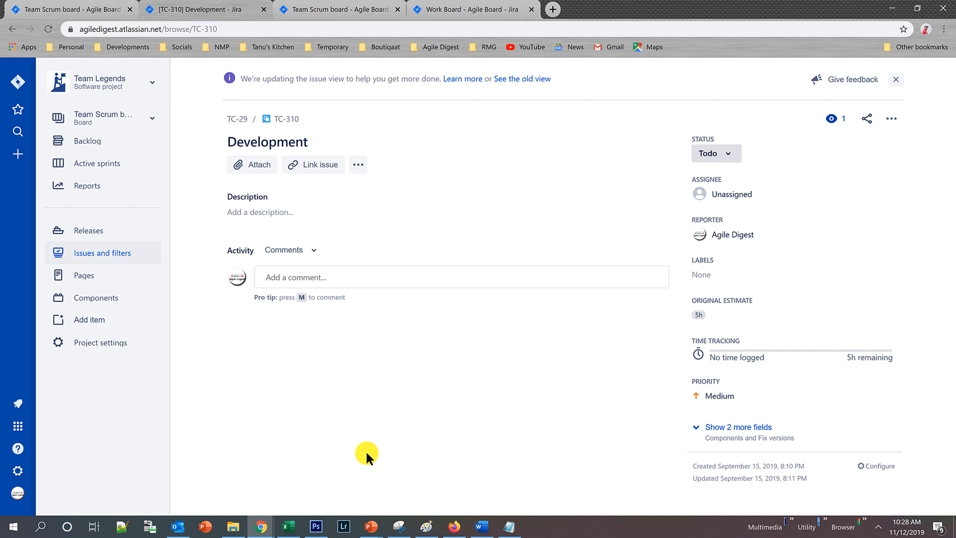
# Switch to the PowerPoint slide show, review the Sprint Backlog item flow examples and return to Jira in Chrome.
pyautogui.moveTo(371, 528)
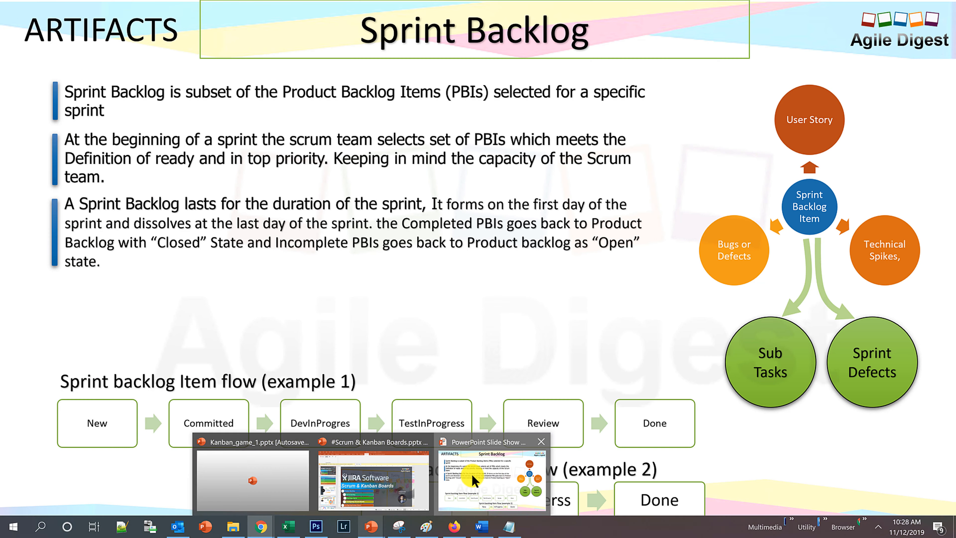
pyautogui.click(471, 473)
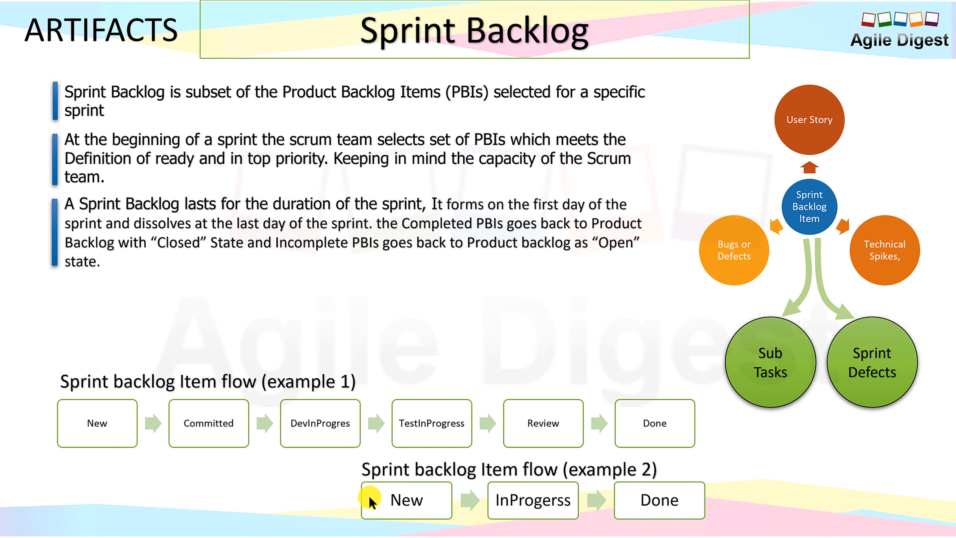
pyautogui.hotkey('alt', 'Tab')
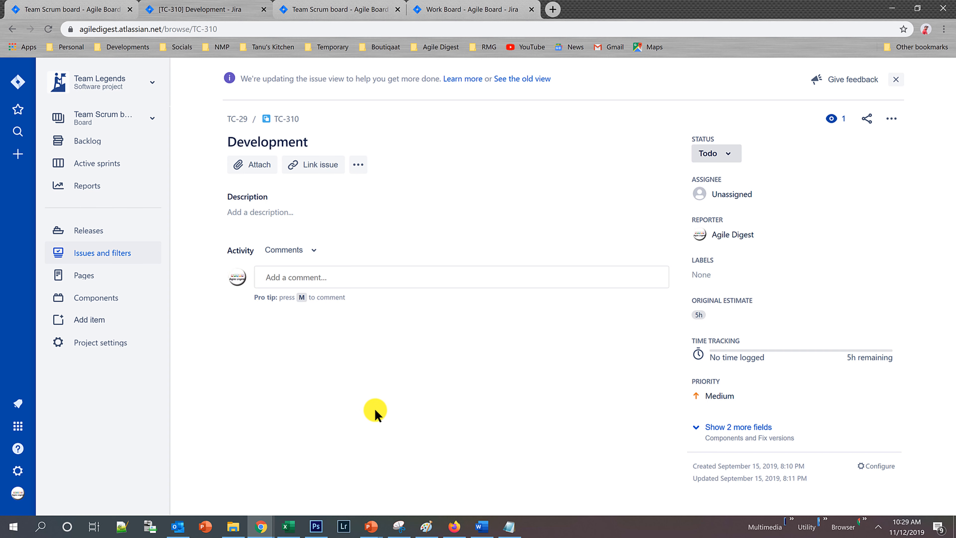
# Open Team Scrum board's column settings and compare the columns with the item flow examples on the PowerPoint Sprint Backlog slide.
pyautogui.click(51, 8)
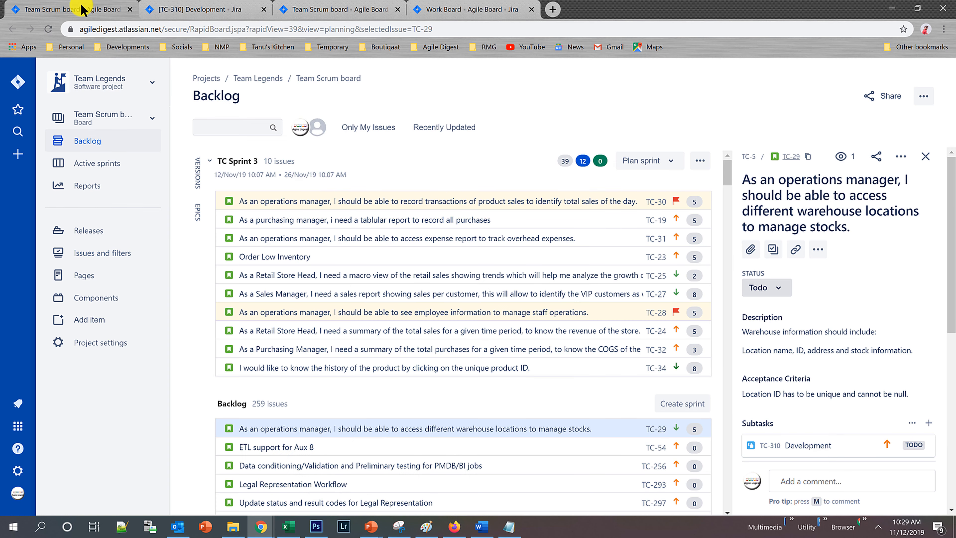
pyautogui.click(204, 5)
pyautogui.click(48, 8)
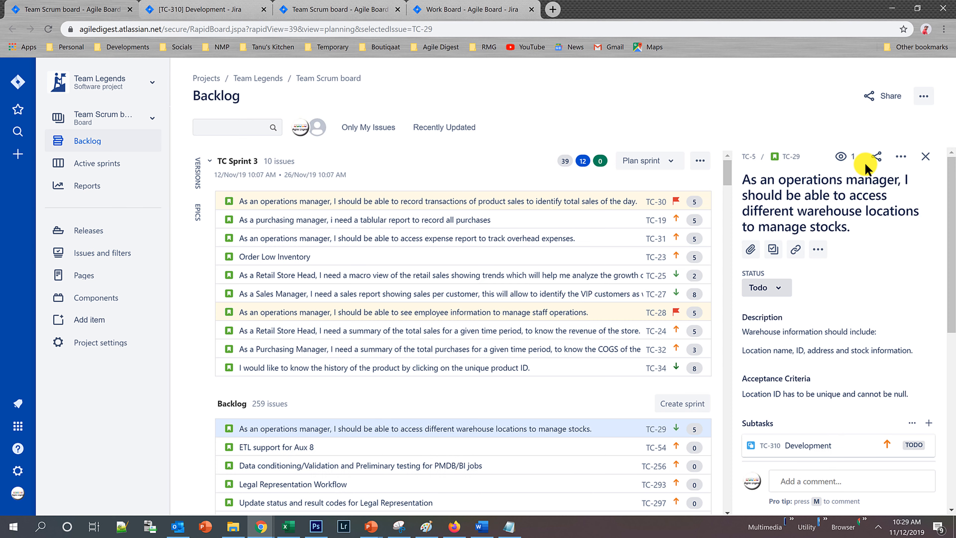
pyautogui.click(923, 96)
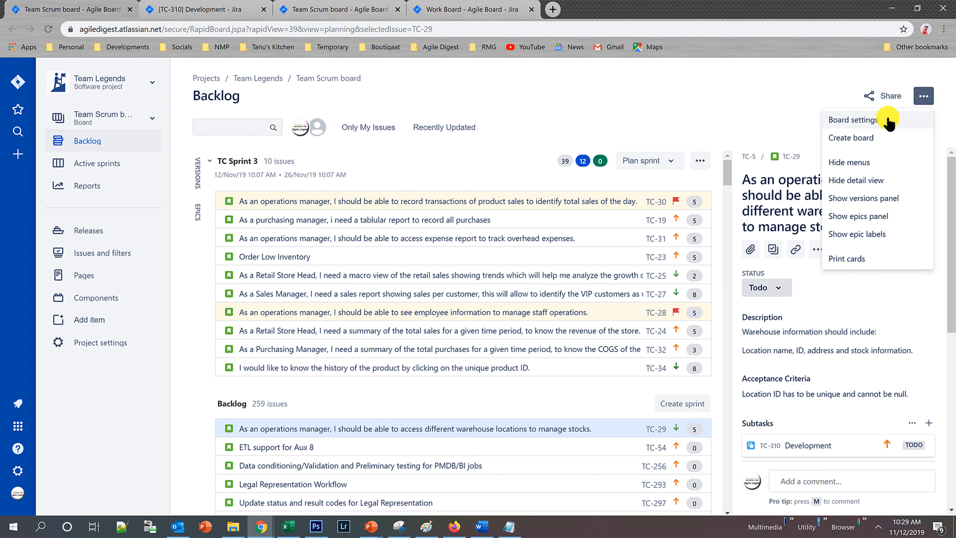
pyautogui.click(889, 122)
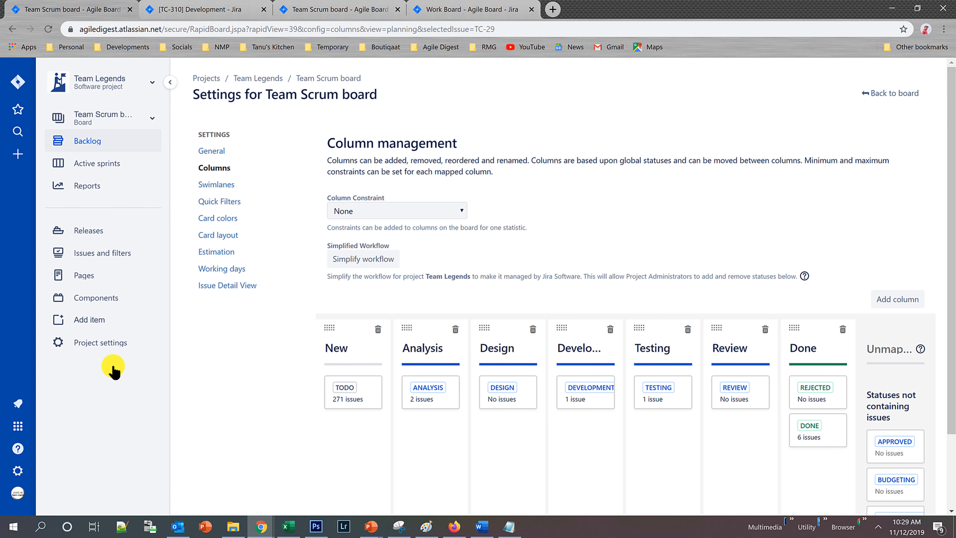
pyautogui.scroll(-2, 530, 261)
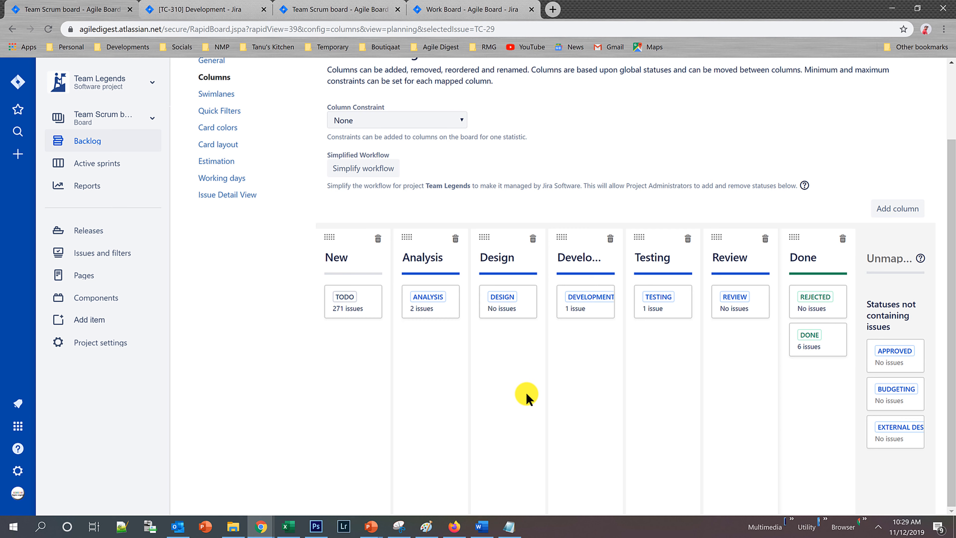
pyautogui.hotkey('alt', 'Tab')
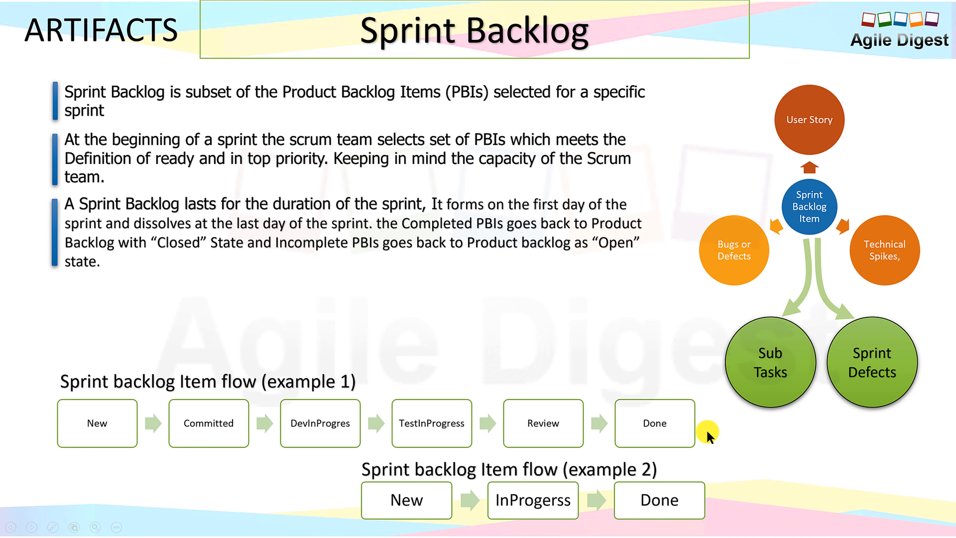
pyautogui.hotkey('alt', 'Tab')
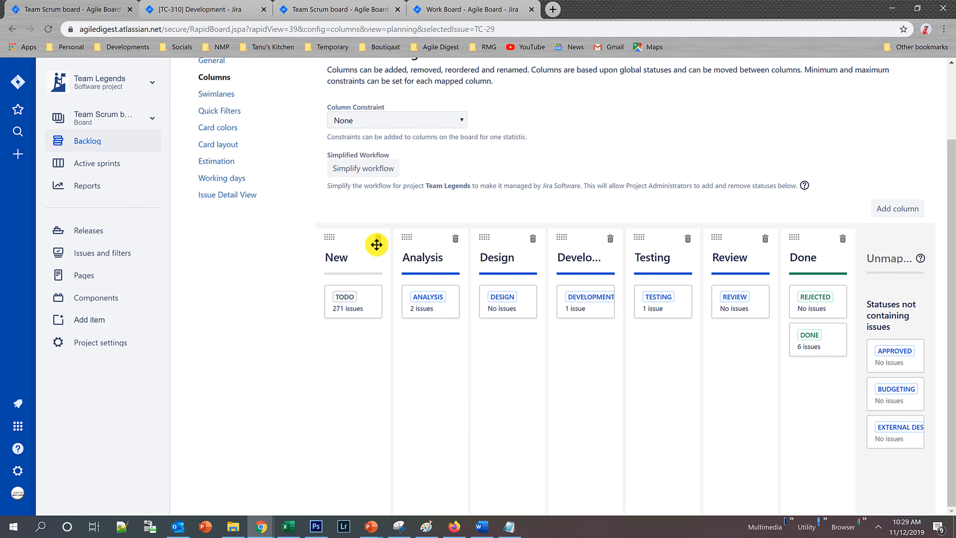
pyautogui.scroll(3, 590, 384)
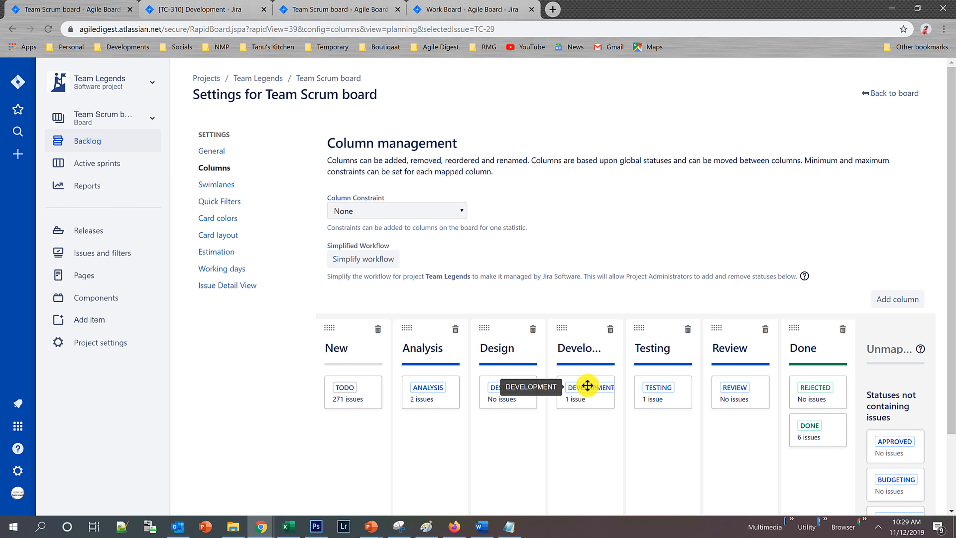
# Return to the backlog and start creating a new Scrum board based on an existing project.
pyautogui.click(888, 94)
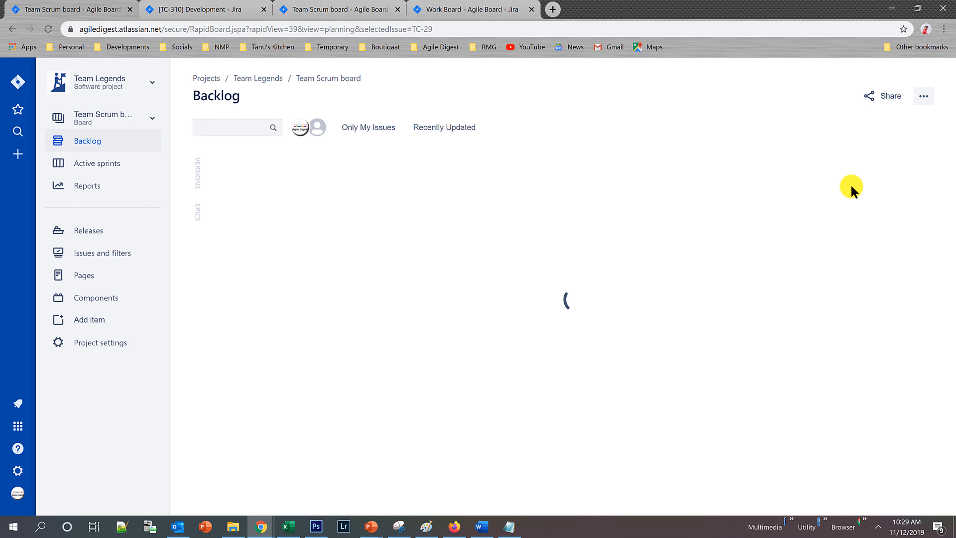
pyautogui.click(924, 99)
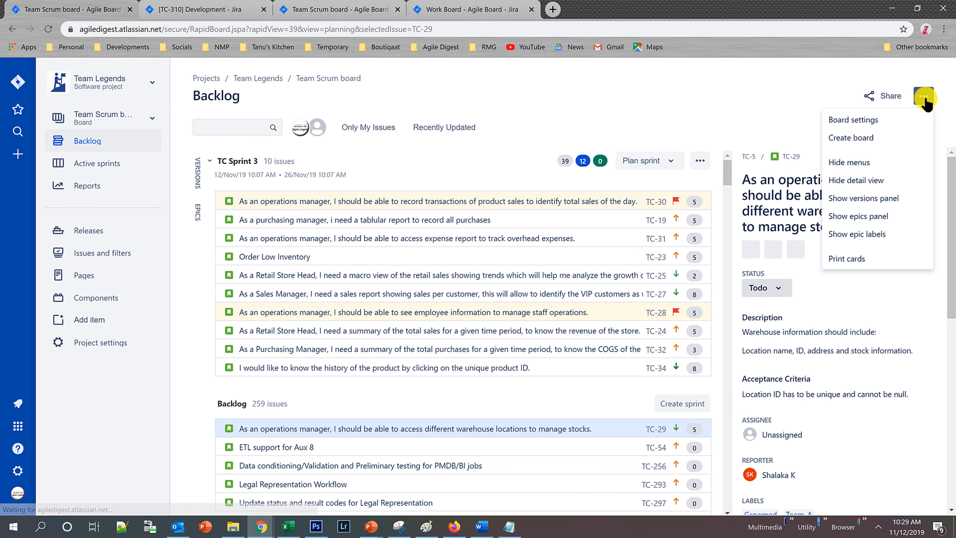
pyautogui.click(925, 100)
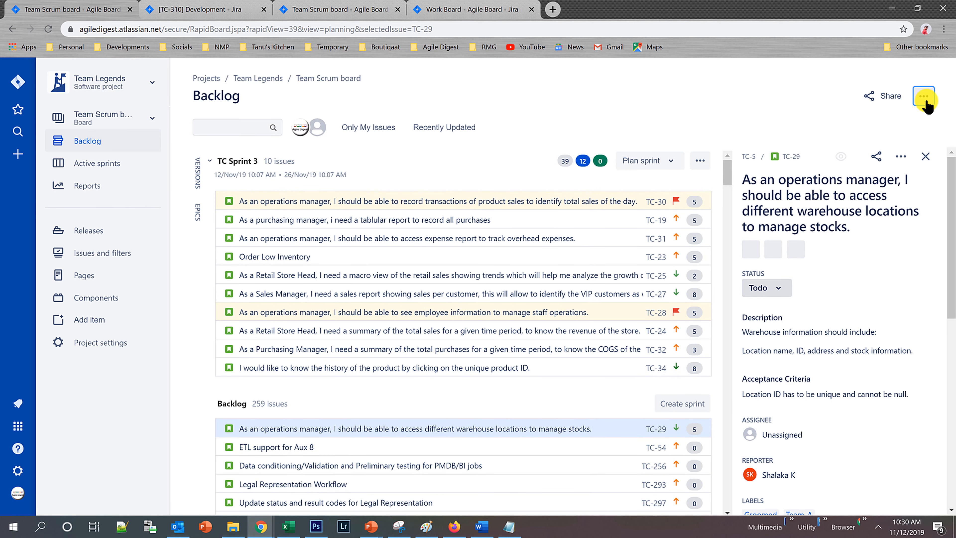
pyautogui.click(926, 103)
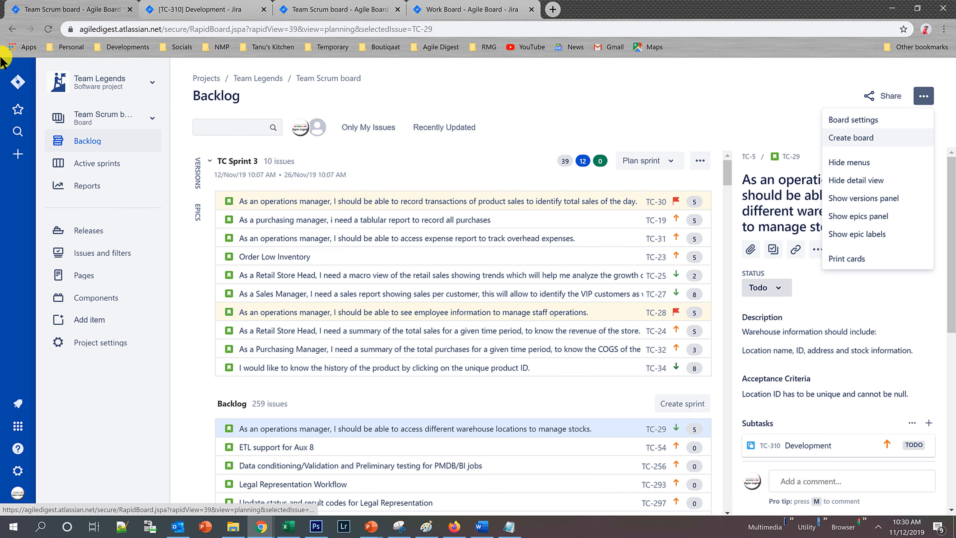
pyautogui.click(150, 118)
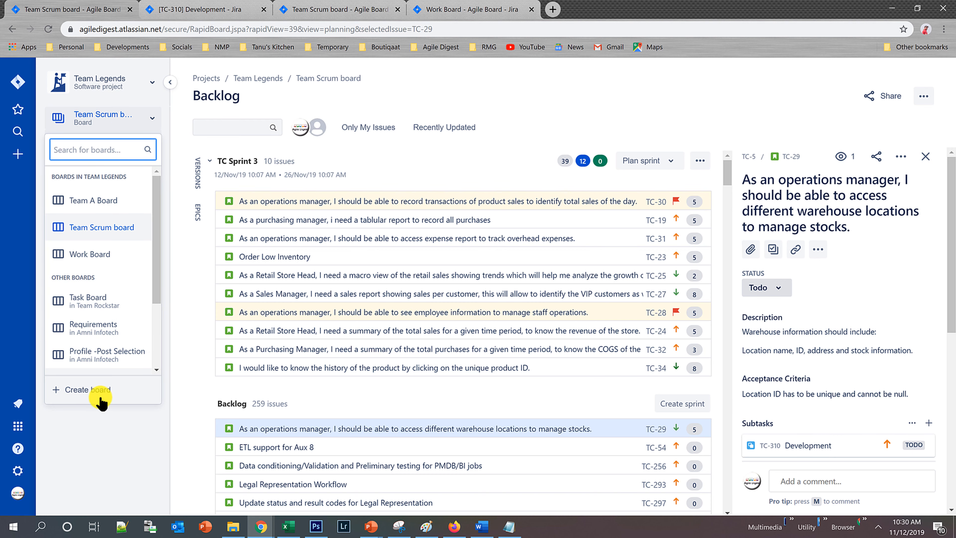
pyautogui.click(82, 390)
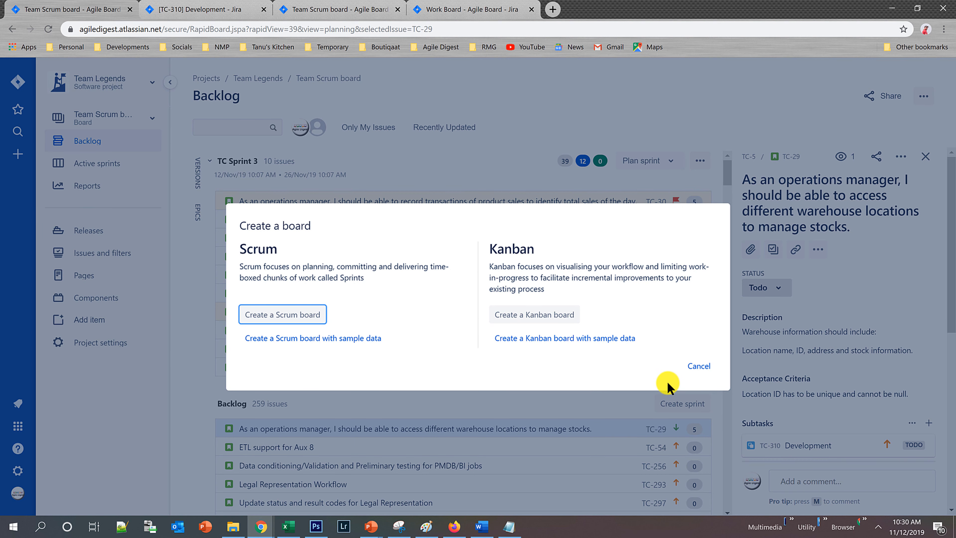
pyautogui.click(293, 315)
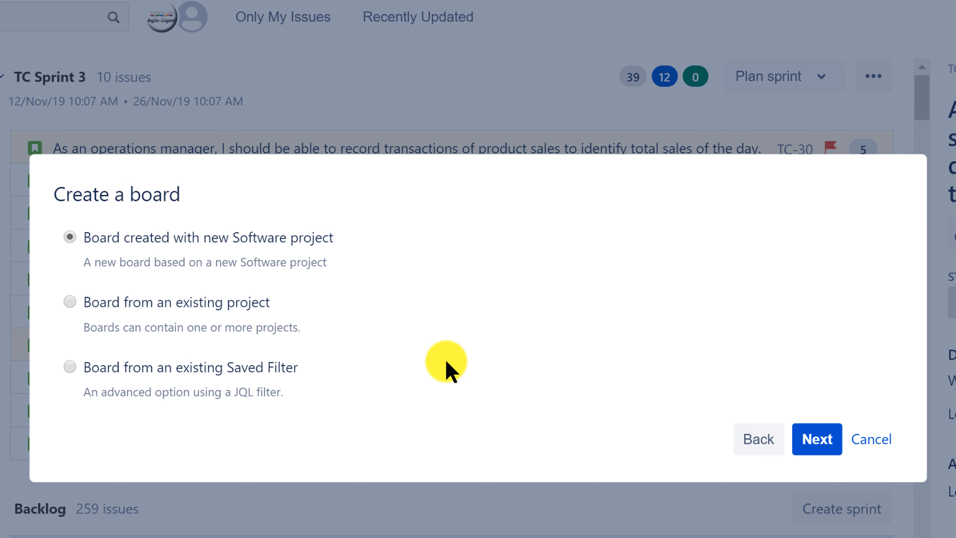
pyautogui.click(70, 302)
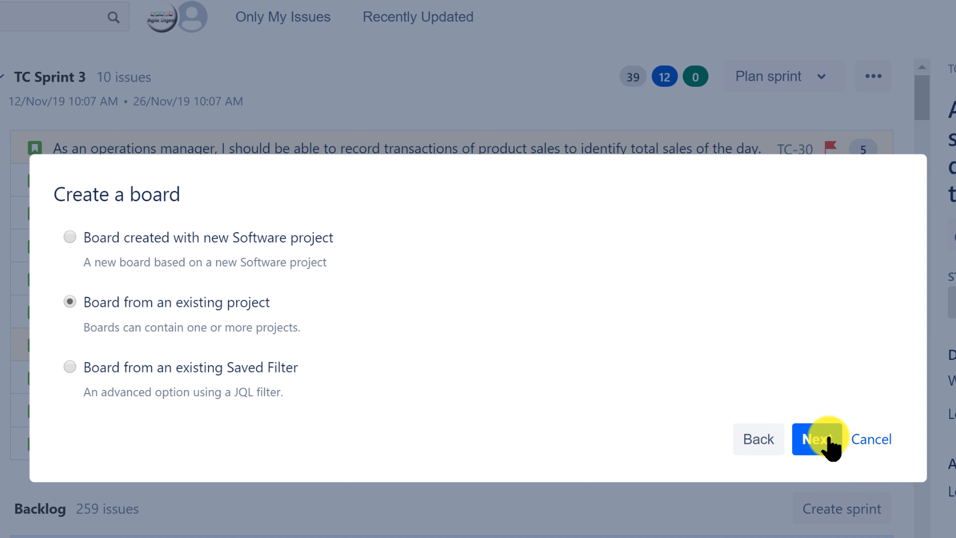
pyautogui.click(825, 438)
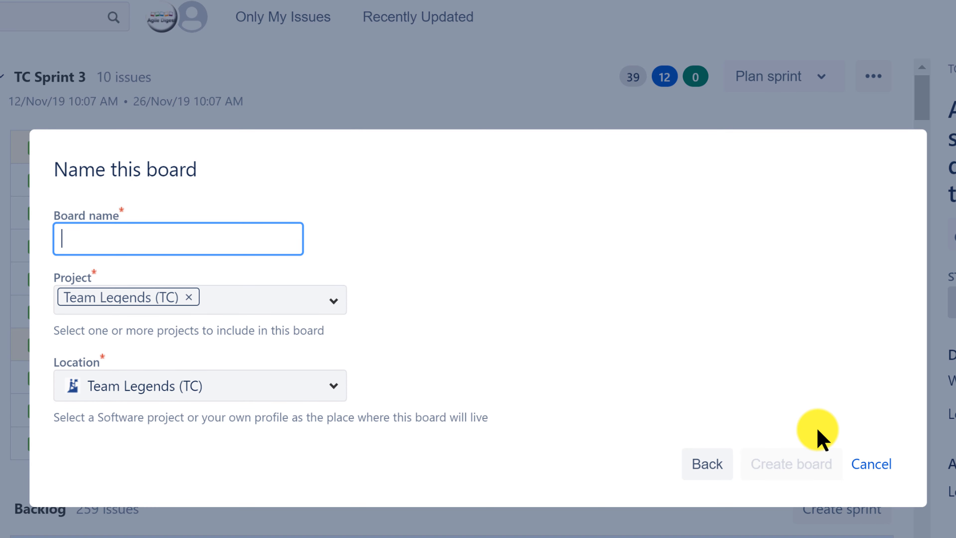
# Name the board Team New Scrum Board, keep Team Legends (TC) as its project and location, and create it.
pyautogui.write('Team')
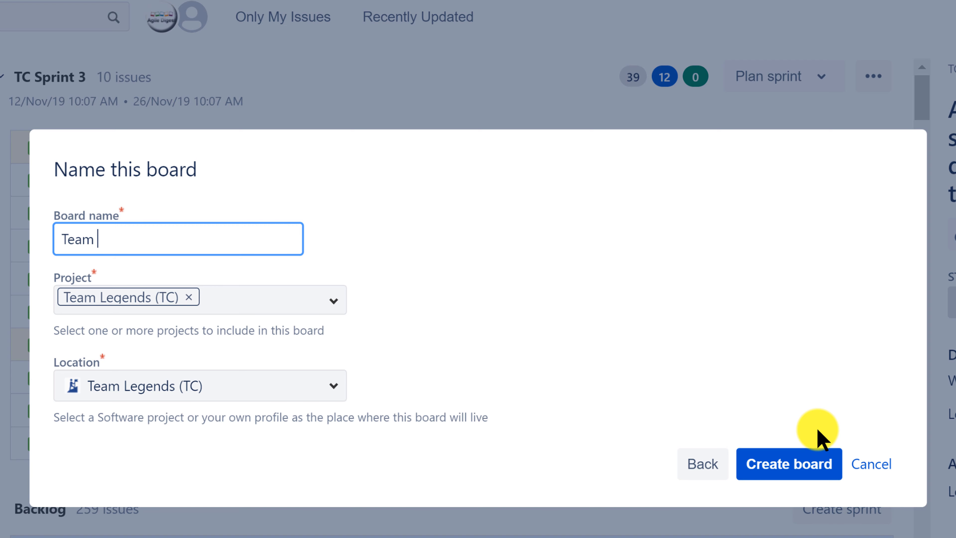
pyautogui.write(' New Scrum ')
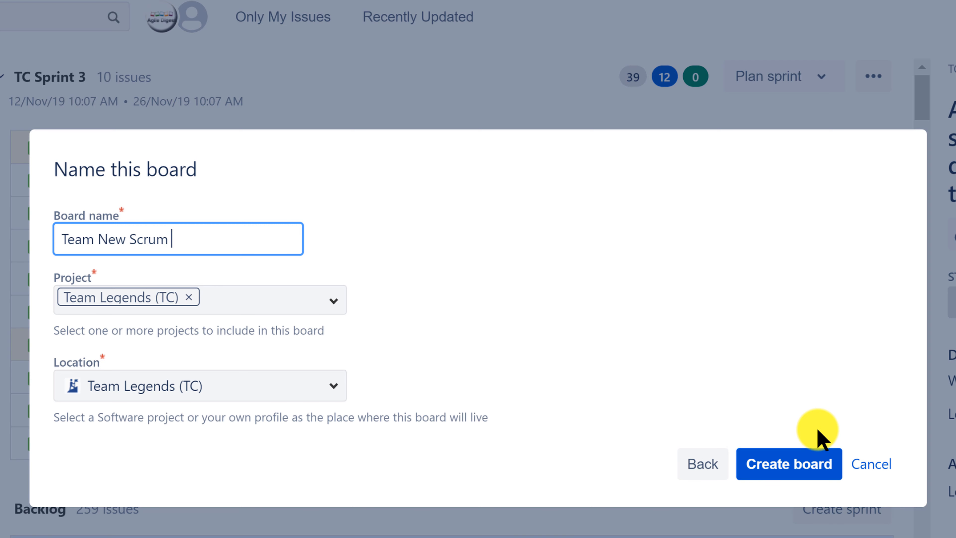
pyautogui.write('Board')
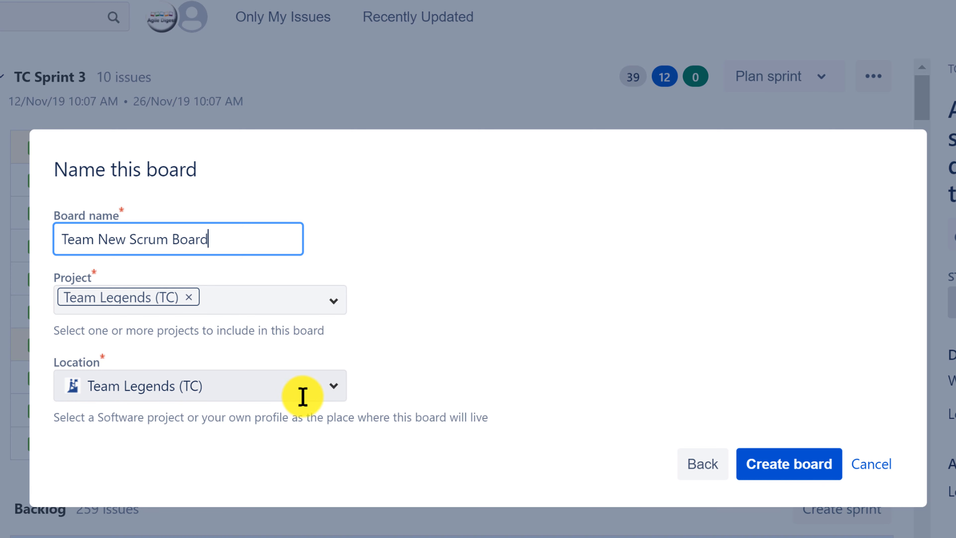
pyautogui.click(338, 386)
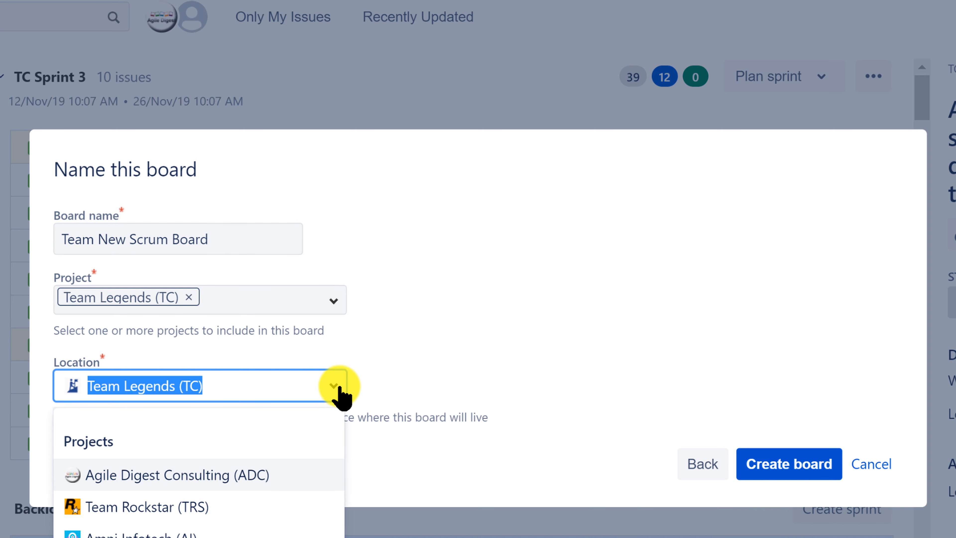
pyautogui.click(438, 373)
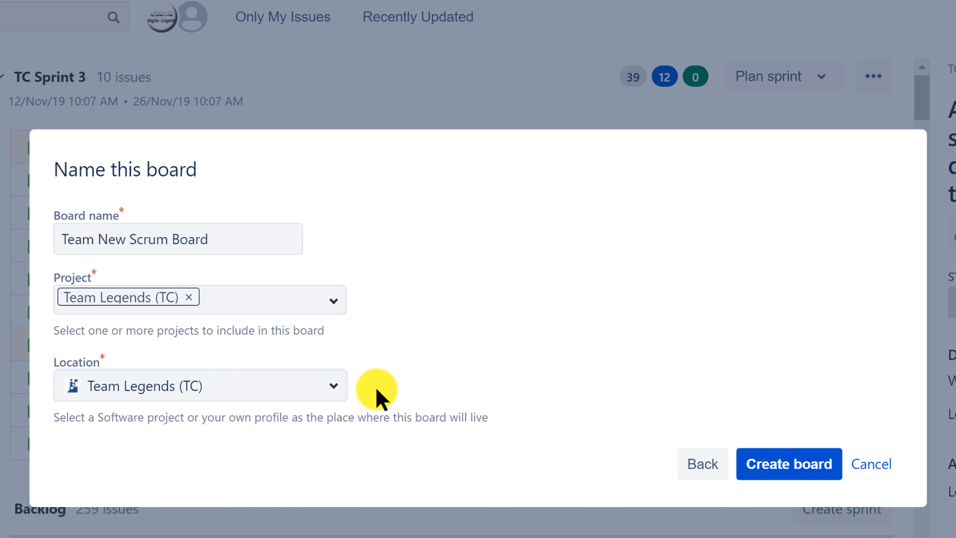
pyautogui.click(790, 467)
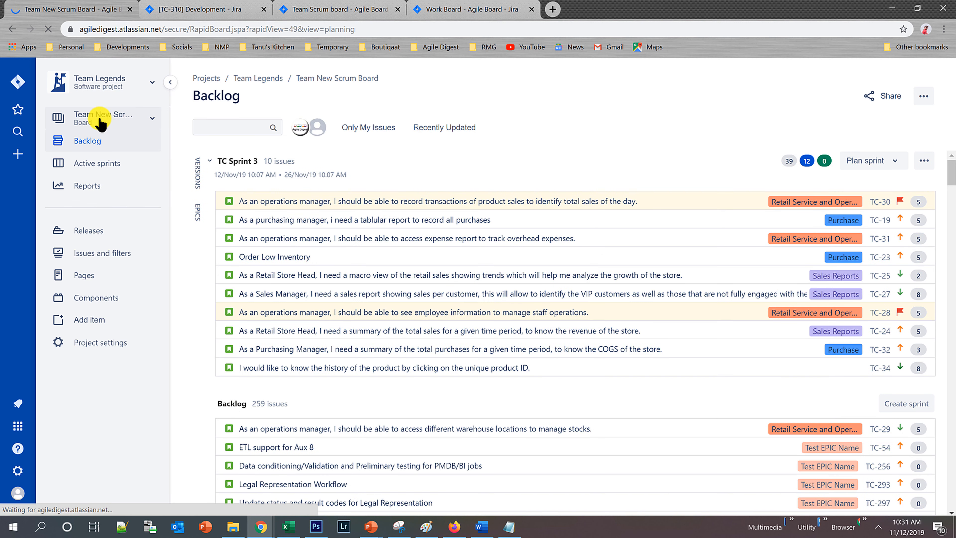
# Open the new board's active sprint and review the stories and subtasks across its columns.
pyautogui.click(107, 167)
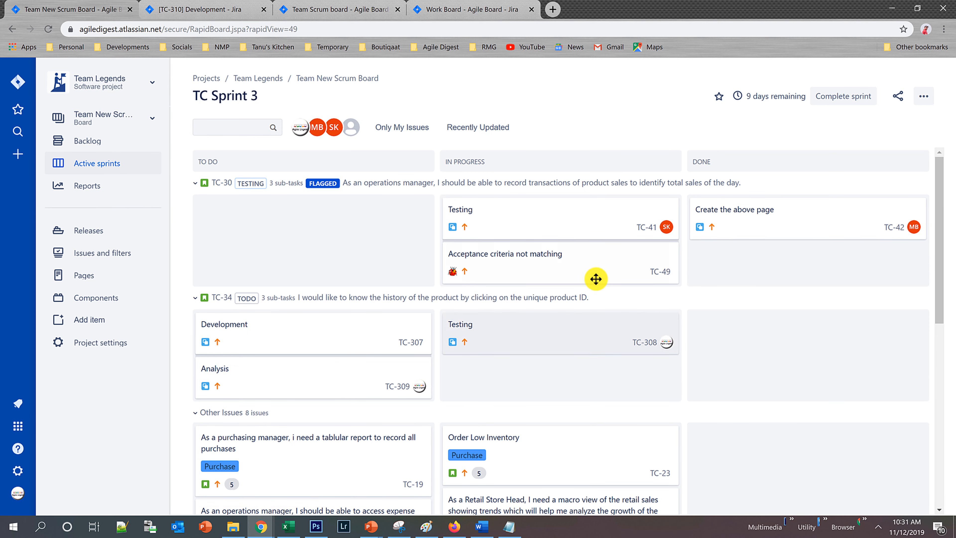
pyautogui.scroll(-4, 504, 363)
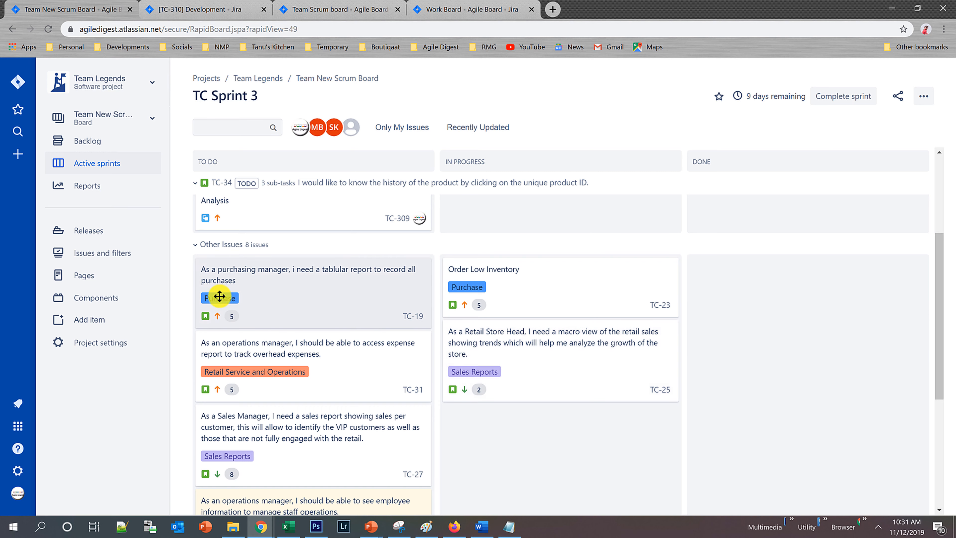
pyautogui.scroll(-5, 573, 369)
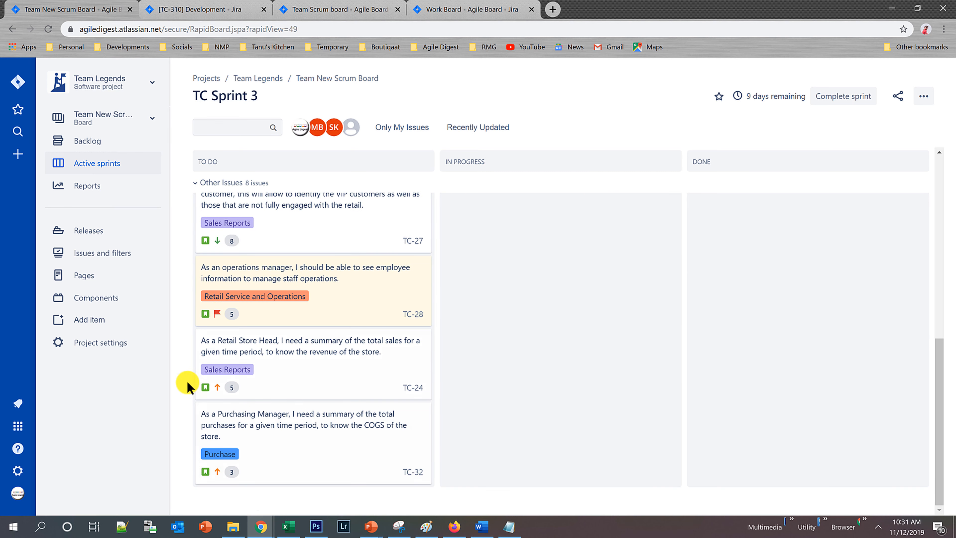
pyautogui.scroll(3, 523, 417)
pyautogui.scroll(6, 523, 418)
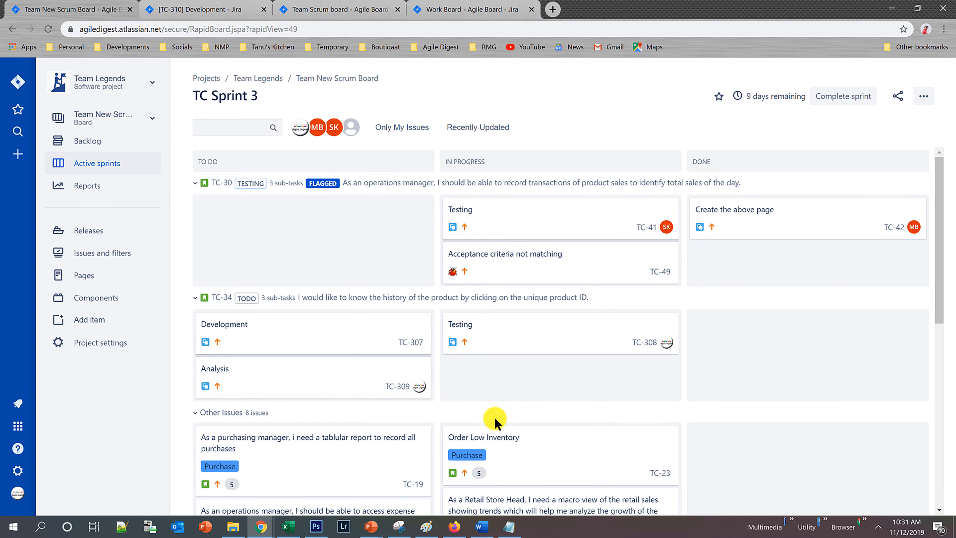
# Collapse the Other Issues, TC-30 and TC-34 swimlanes, and expand TC-34 and TC-30 again to view their subtasks.
pyautogui.click(195, 412)
pyautogui.click(195, 183)
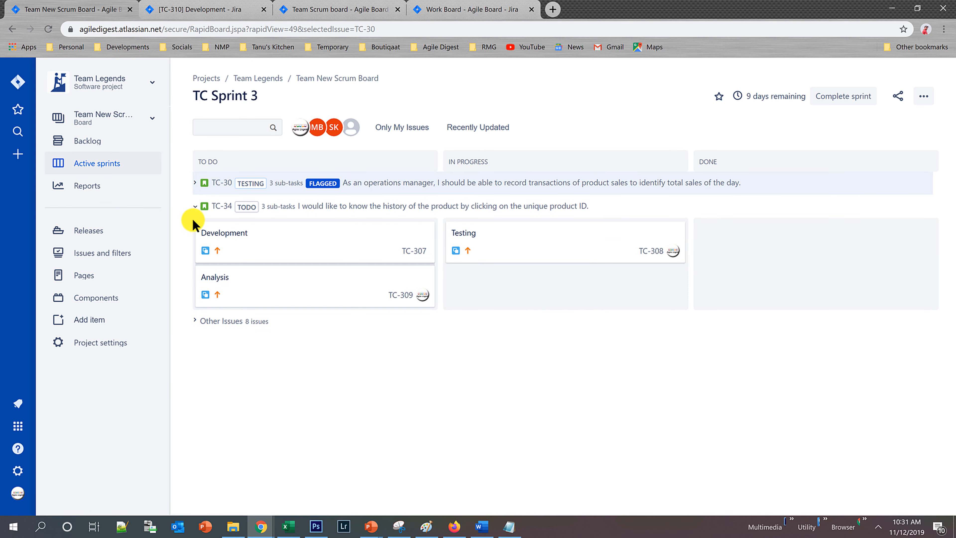
pyautogui.click(195, 207)
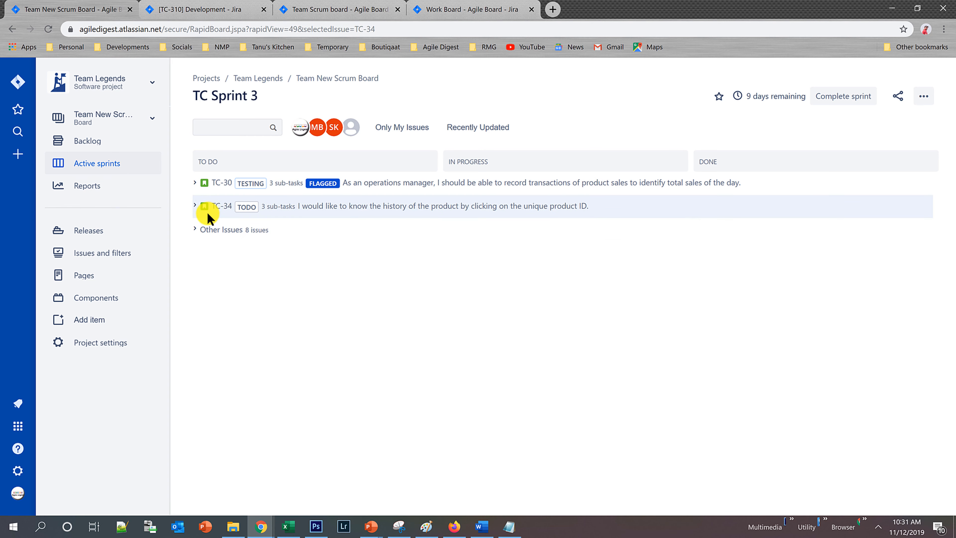
pyautogui.click(195, 207)
pyautogui.click(195, 183)
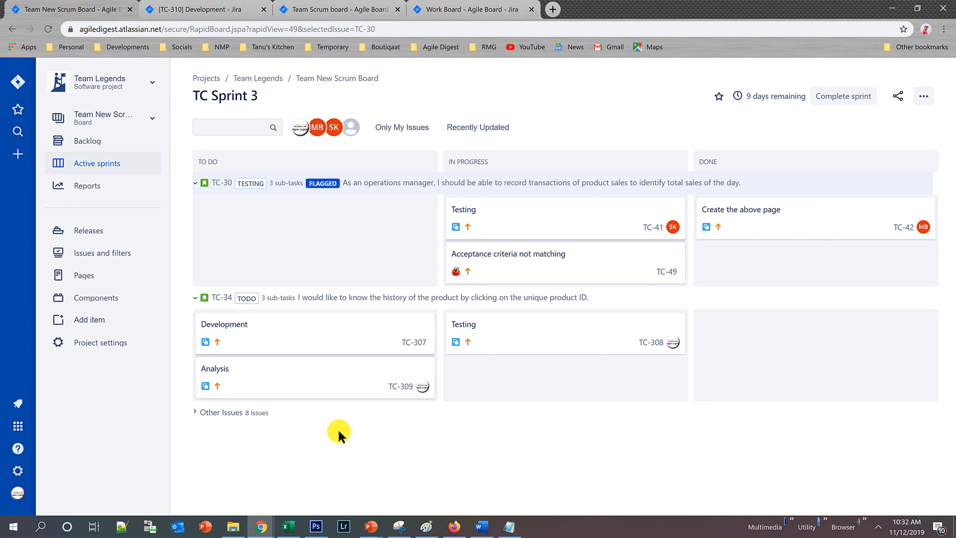
# Go to Team New Scrum Board's general settings and open its saved filter query for editing.
pyautogui.click(924, 96)
pyautogui.click(855, 122)
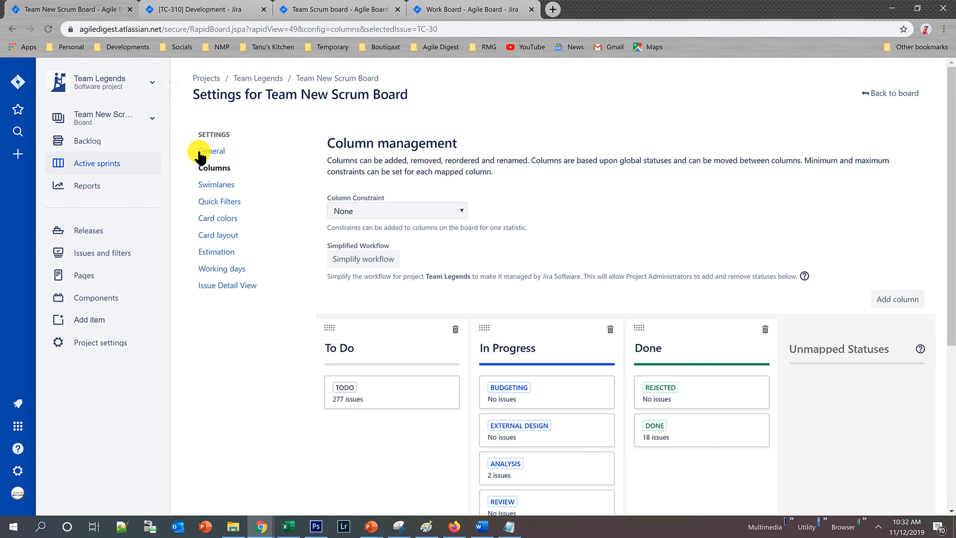
pyautogui.click(212, 150)
pyautogui.scroll(-1, 493, 320)
pyautogui.scroll(-1, 491, 323)
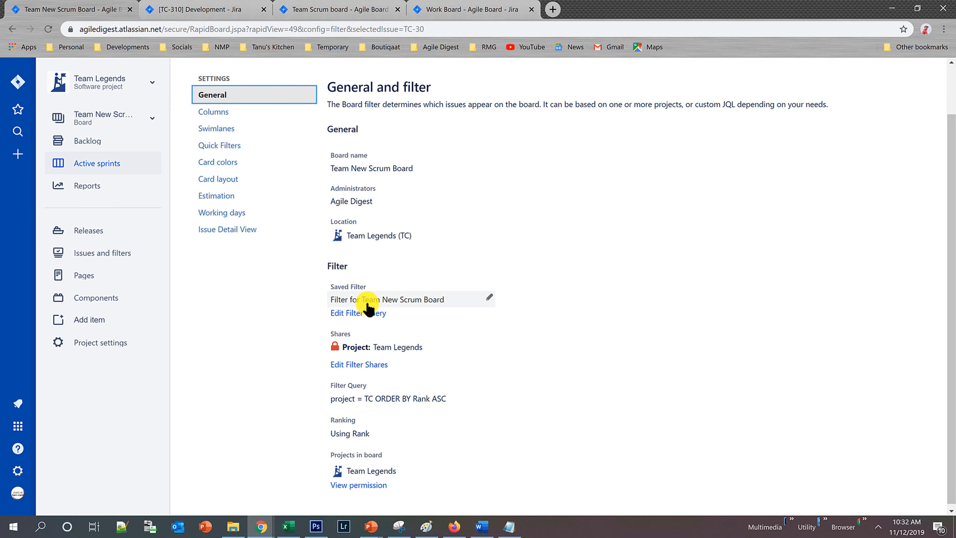
pyautogui.click(365, 318)
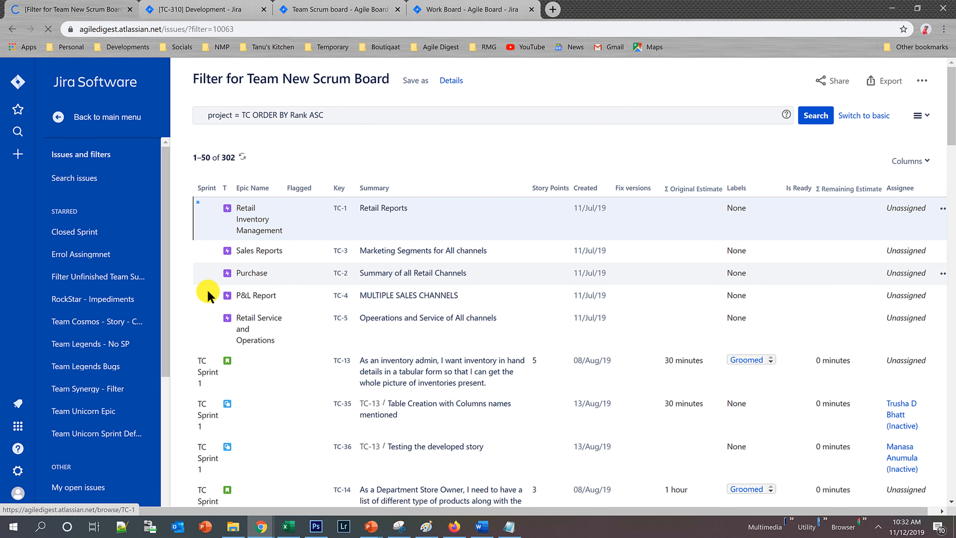
# Add an "and issuetype" condition after project = TC in the filter query, before ORDER BY Rank ASC.
pyautogui.click(255, 110)
pyautogui.write('a')
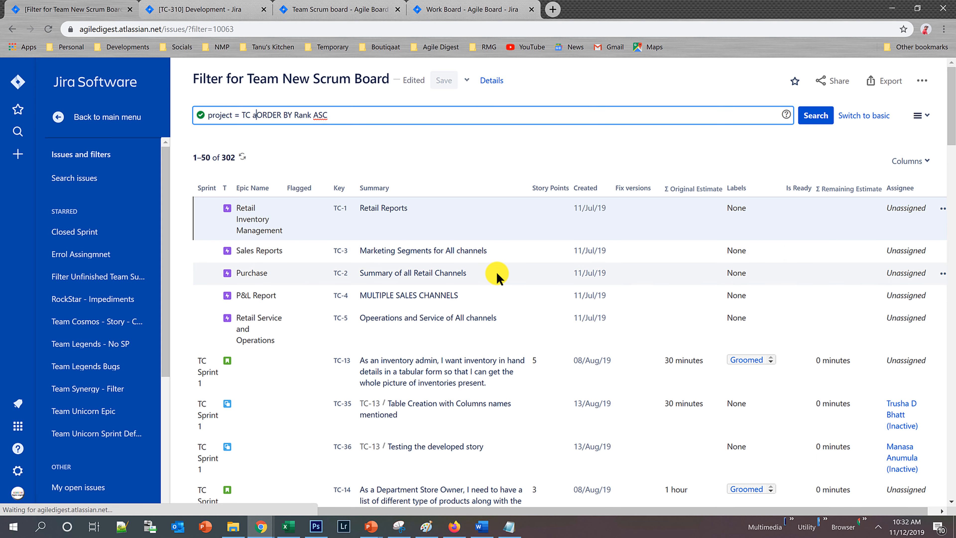
pyautogui.write('nd i')
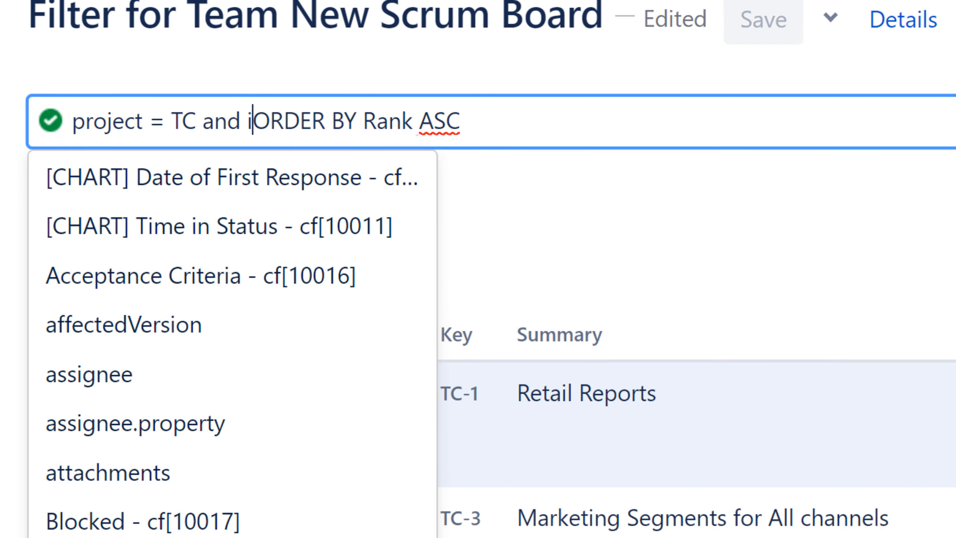
pyautogui.write('ssu')
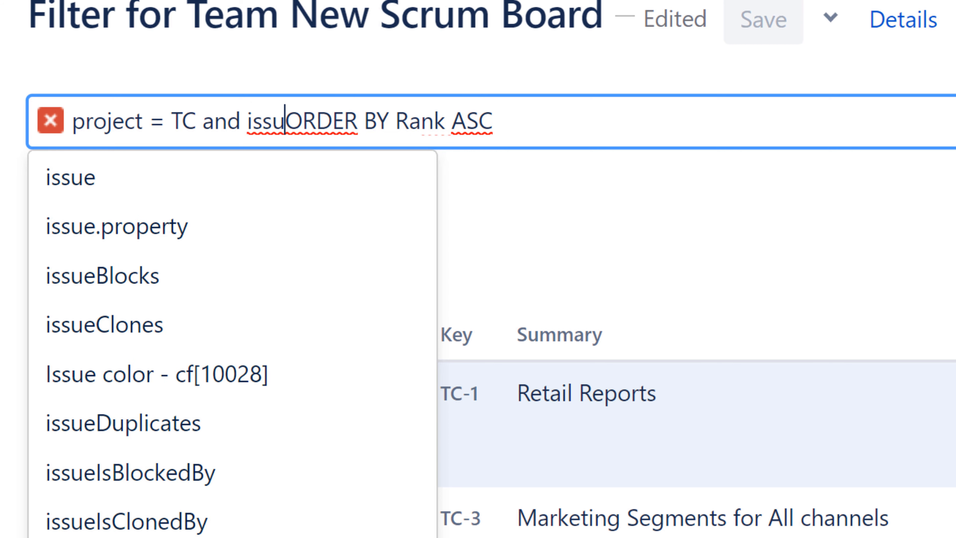
pyautogui.write('ty')
pyautogui.press('Left')
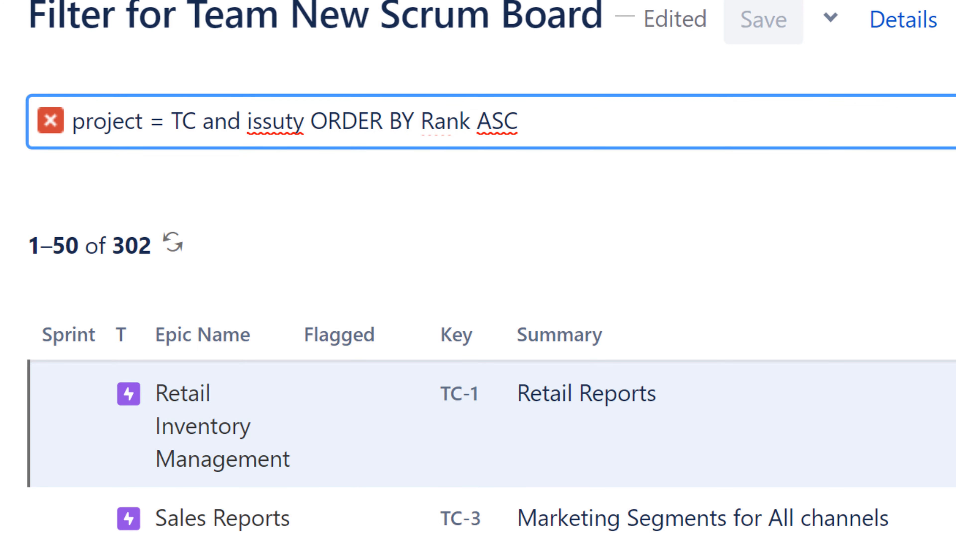
pyautogui.press('BackSpace')
pyautogui.press('BackSpace')
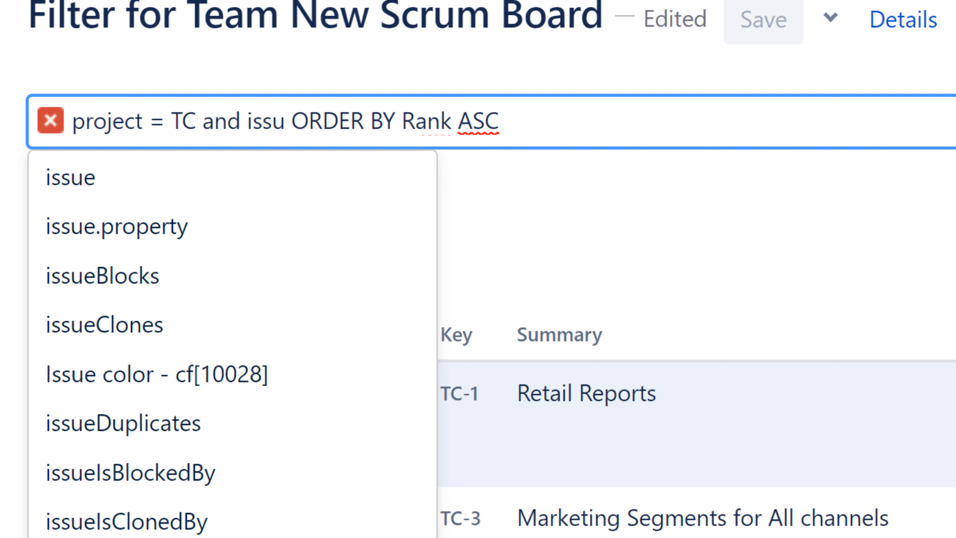
pyautogui.write('et')
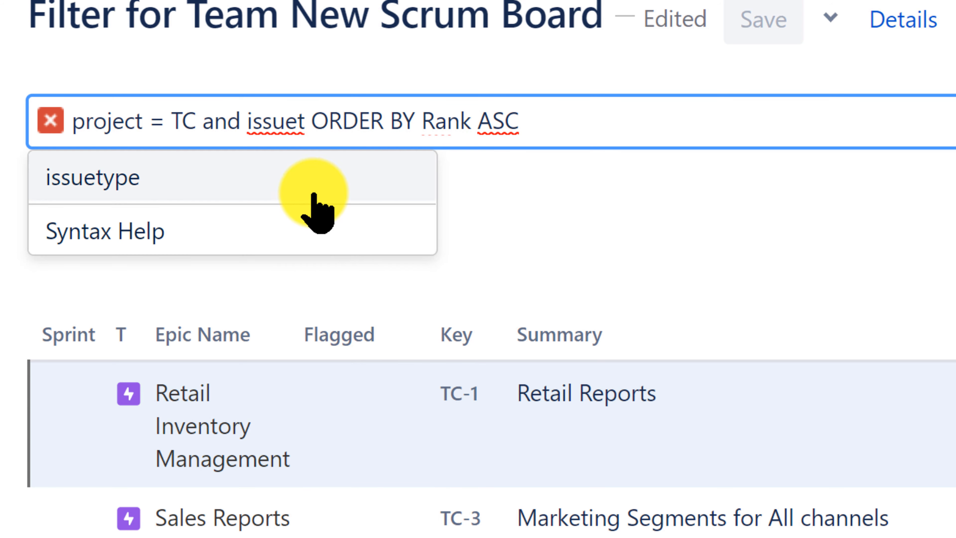
pyautogui.click(368, 189)
# Complete the issuetype condition with in standardIssueTypes(), run the search and save the filter.
pyautogui.write('in ')
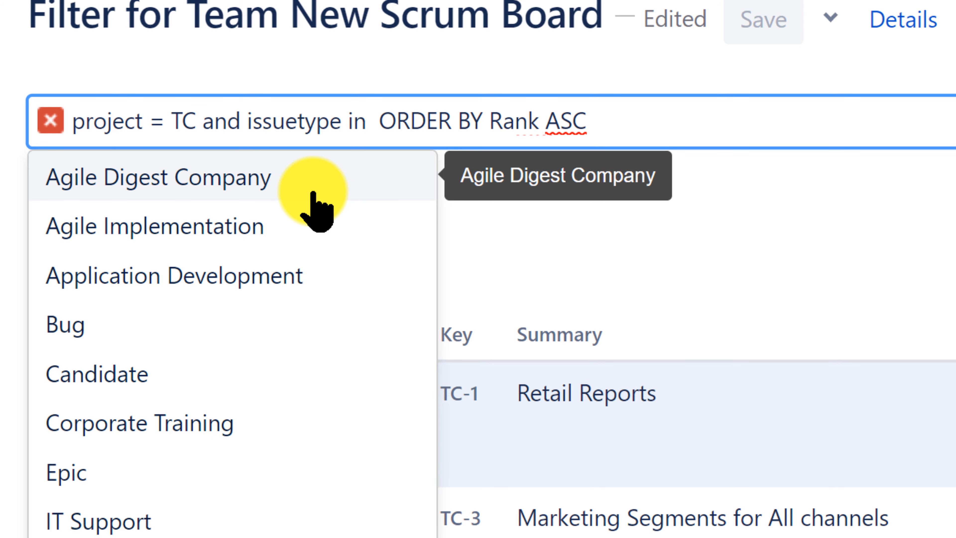
pyautogui.write('st')
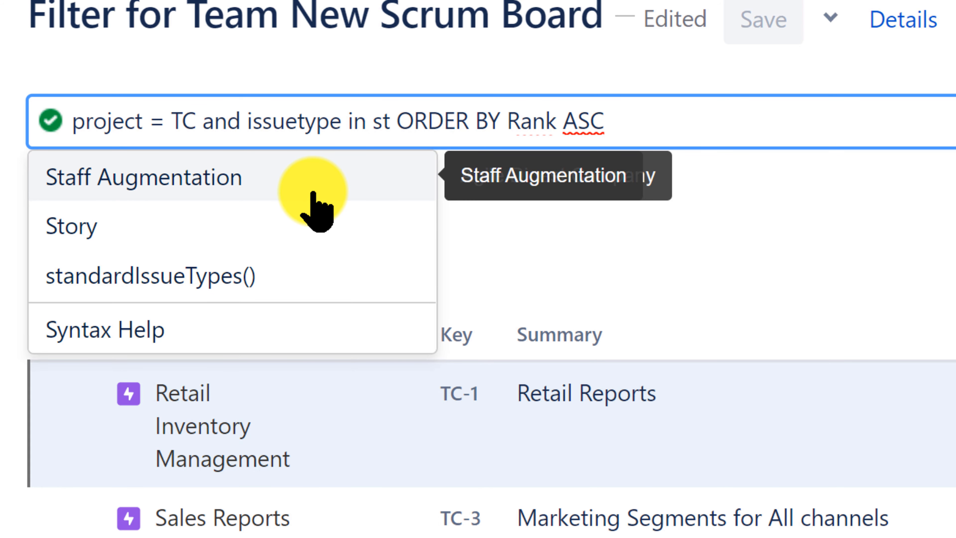
pyautogui.write('an')
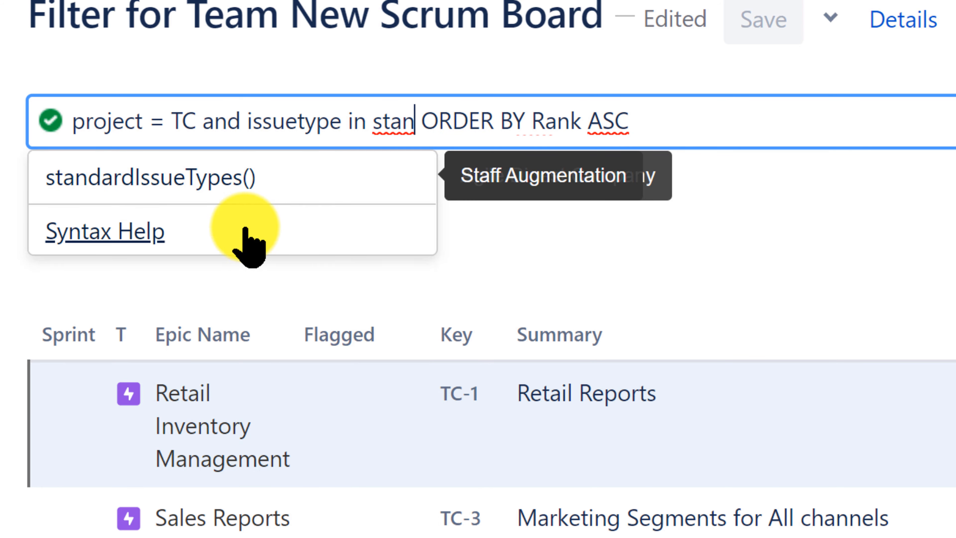
pyautogui.click(234, 177)
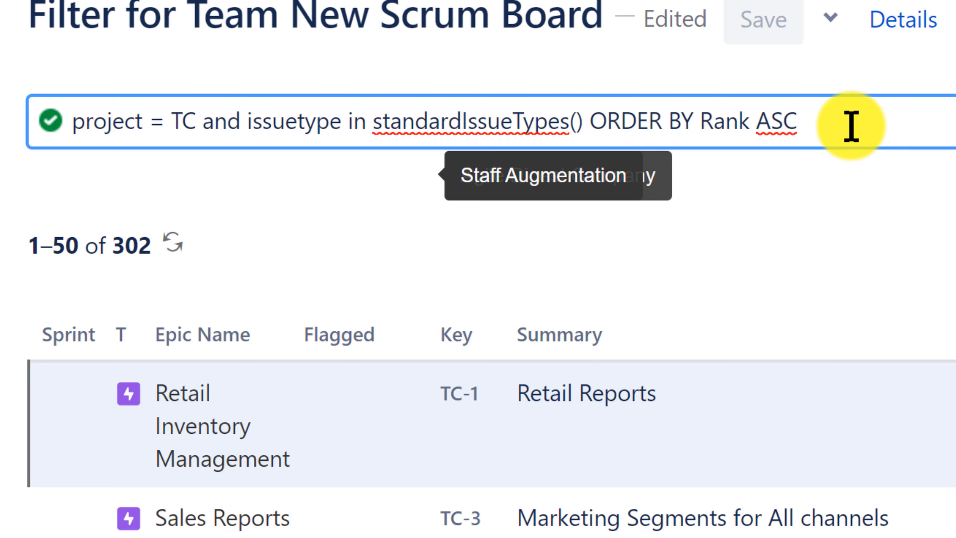
pyautogui.press('Return')
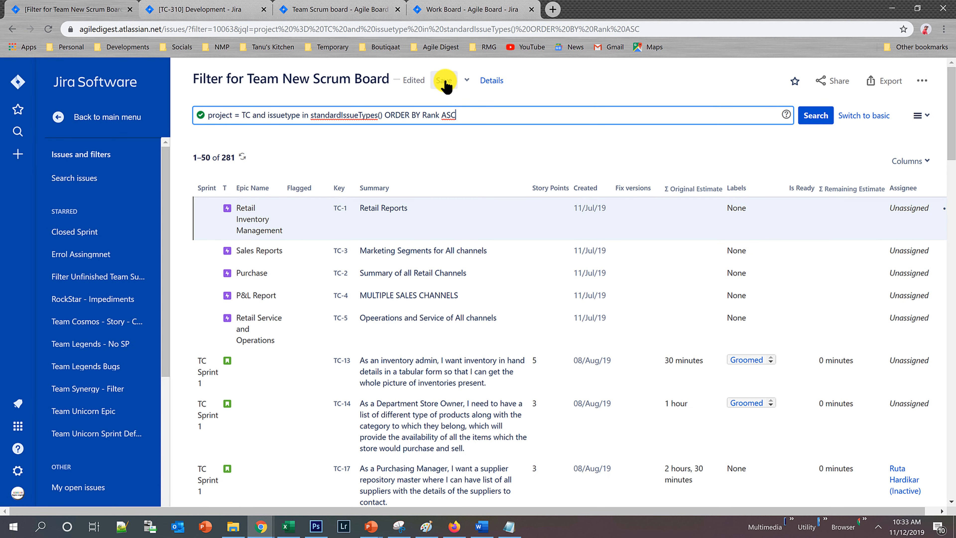
pyautogui.click(445, 81)
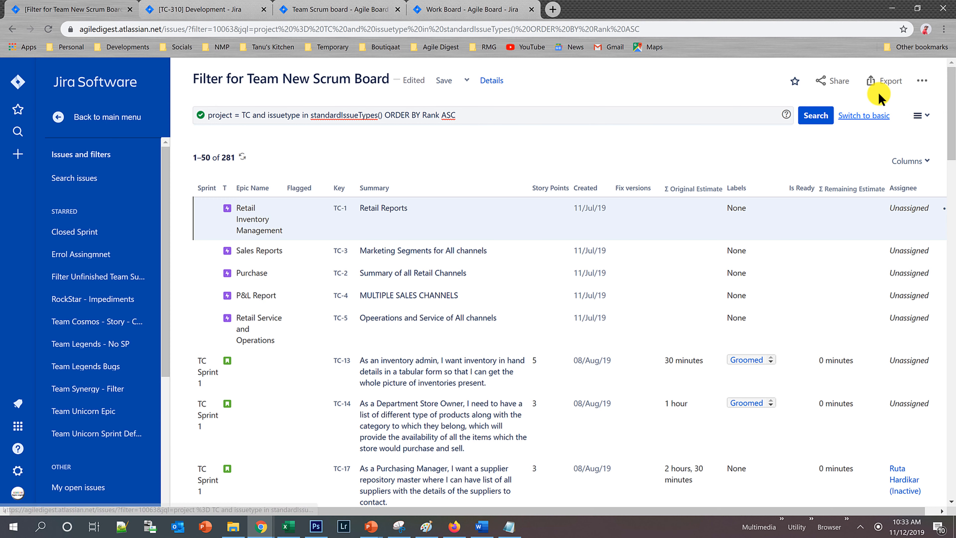
# Return to Team New Scrum Board's active sprint and review the stories in its columns.
pyautogui.click(12, 29)
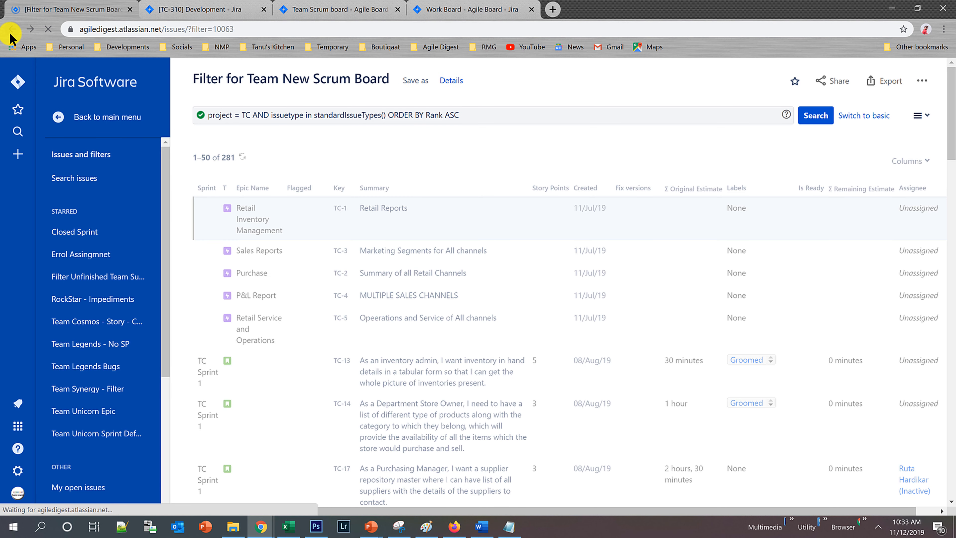
pyautogui.click(10, 34)
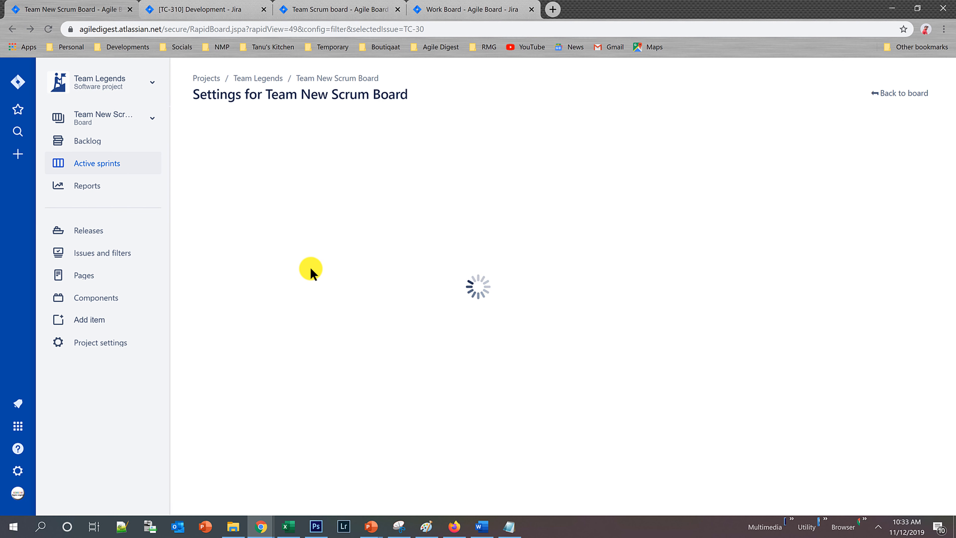
pyautogui.click(906, 93)
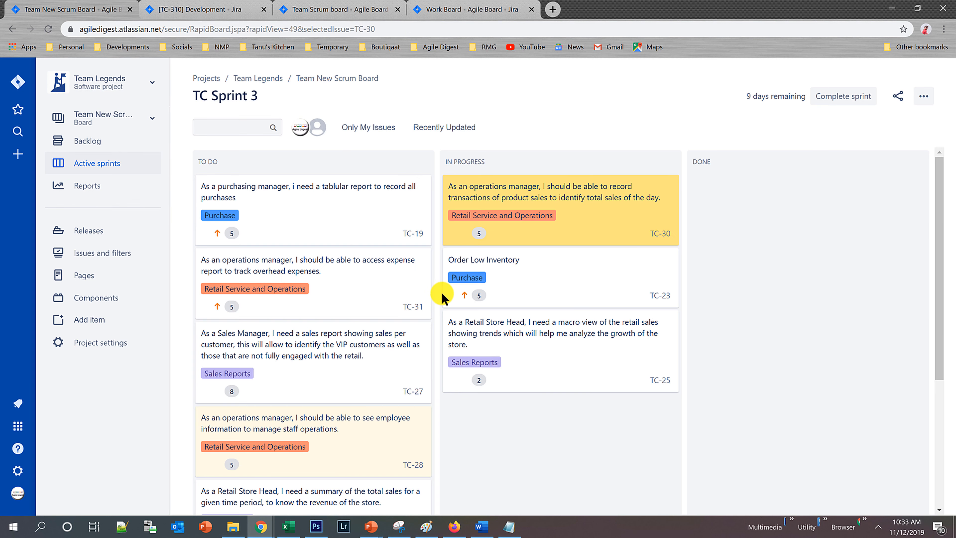
pyautogui.scroll(-5, 334, 324)
pyautogui.scroll(5, 326, 368)
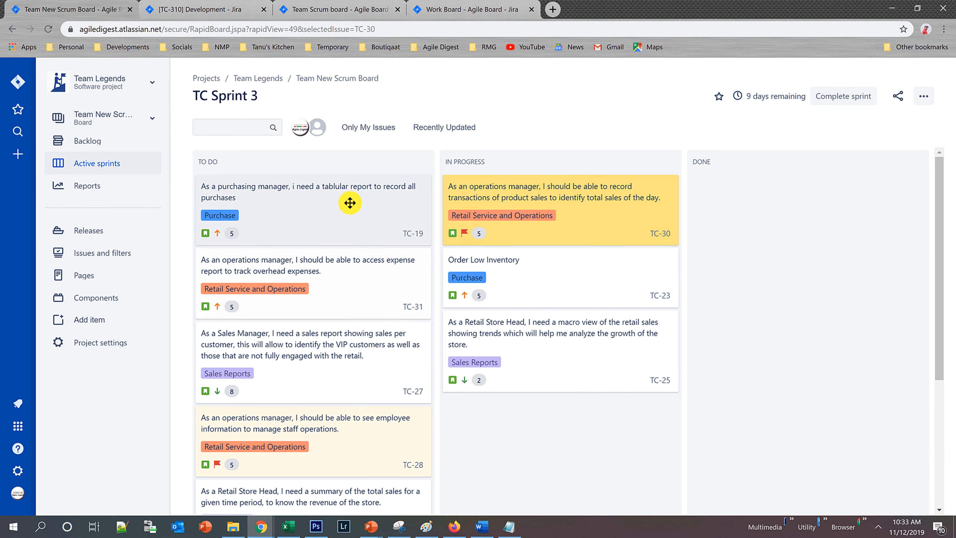
# Open story TC-19 and view its workflow diagram, examining the transitions around Development and Testing.
pyautogui.click(349, 200)
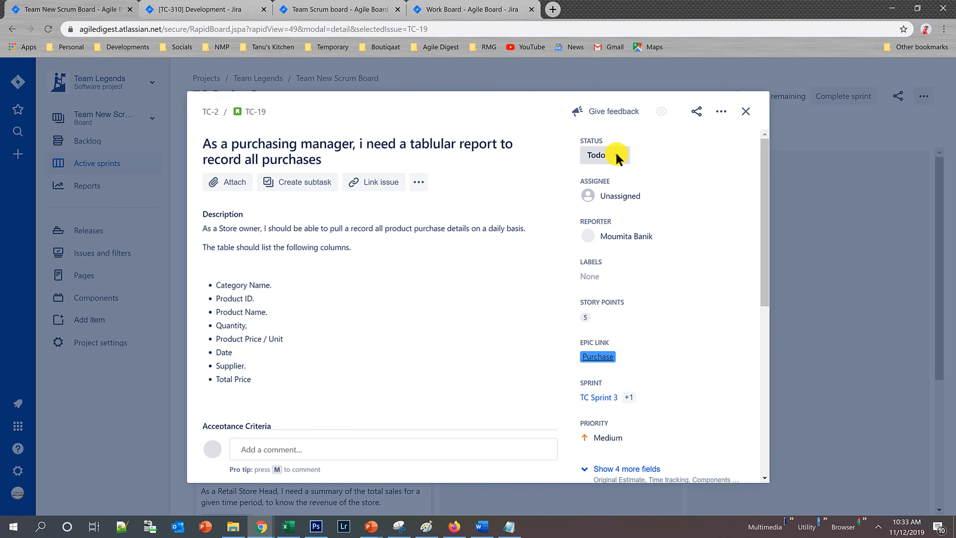
pyautogui.click(618, 158)
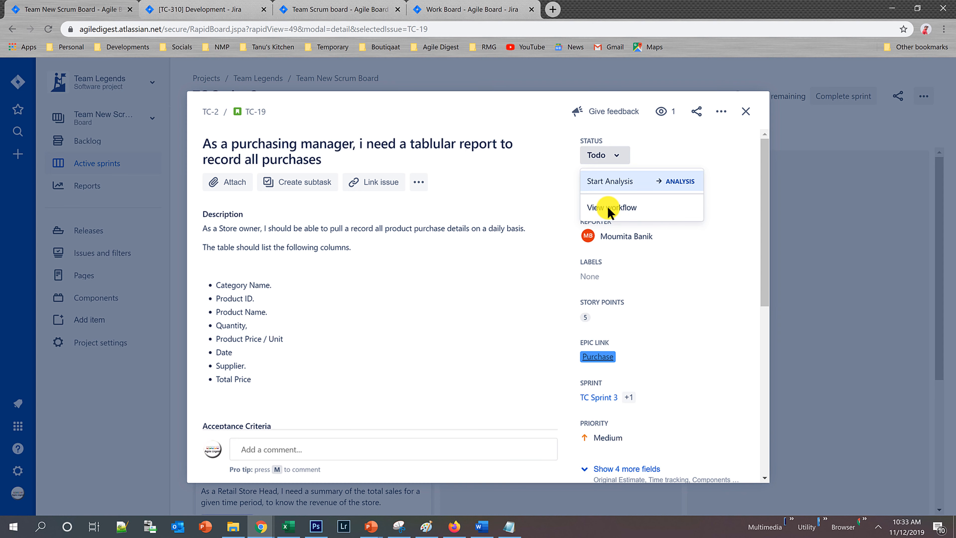
pyautogui.click(625, 210)
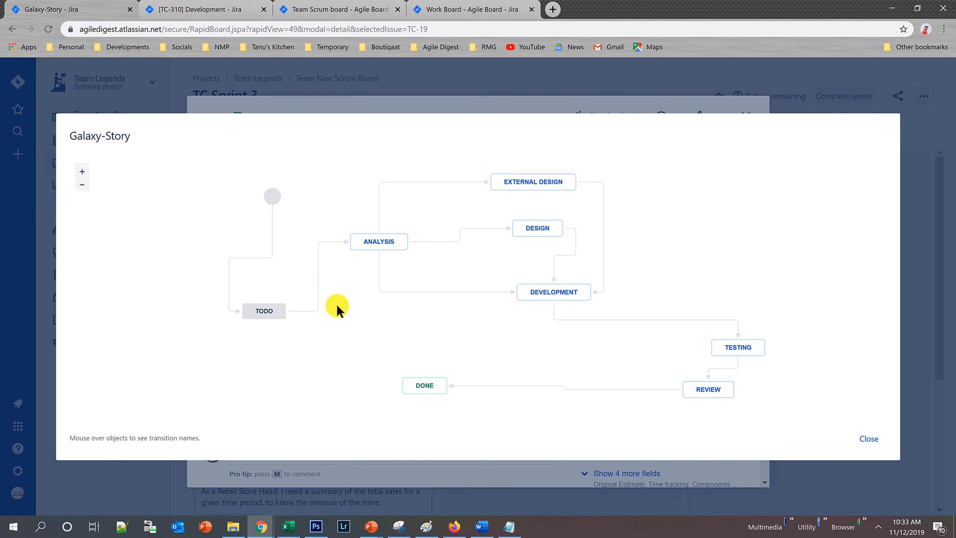
pyautogui.moveTo(551, 173)
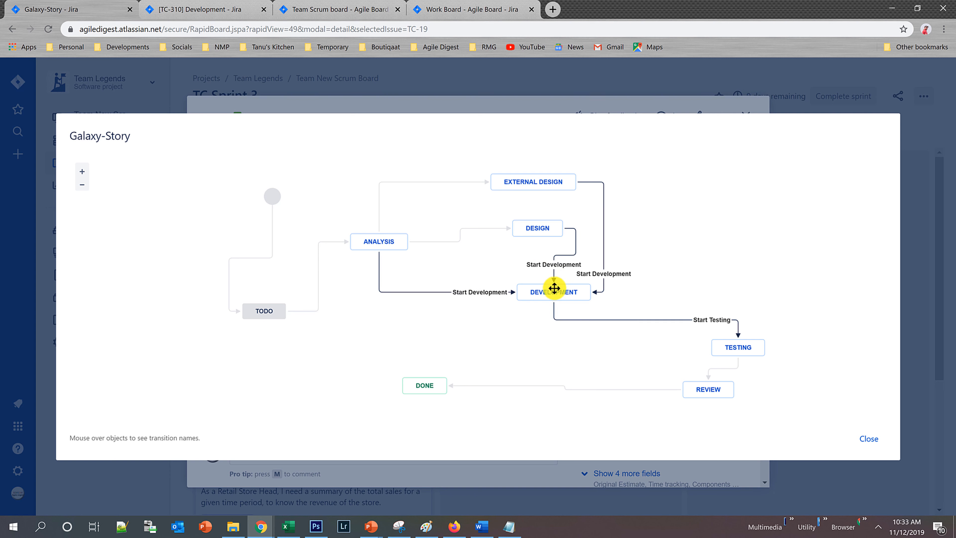
pyautogui.moveTo(750, 356)
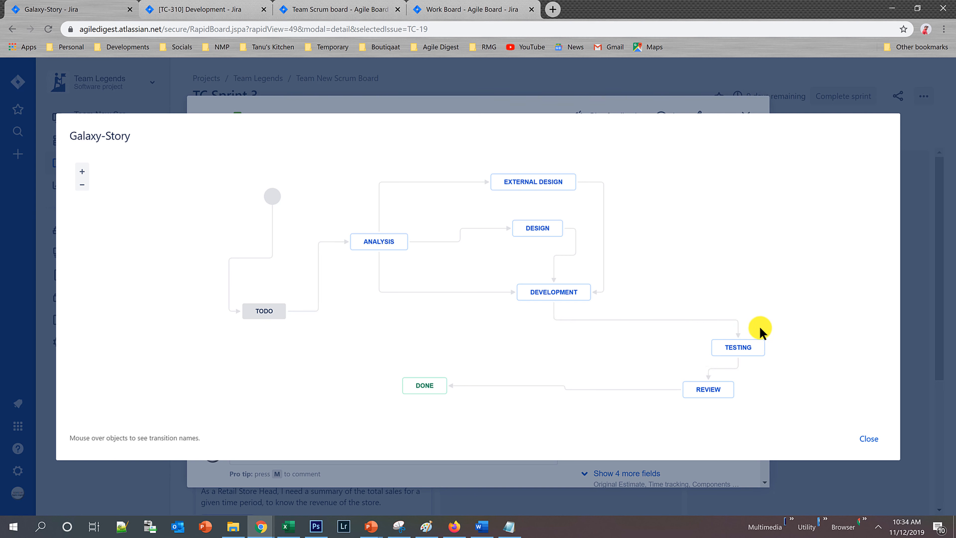
# Capture the whole Galaxy-Story workflow diagram with Snipping Tool, and close the workflow and story TC-19.
pyautogui.click(399, 526)
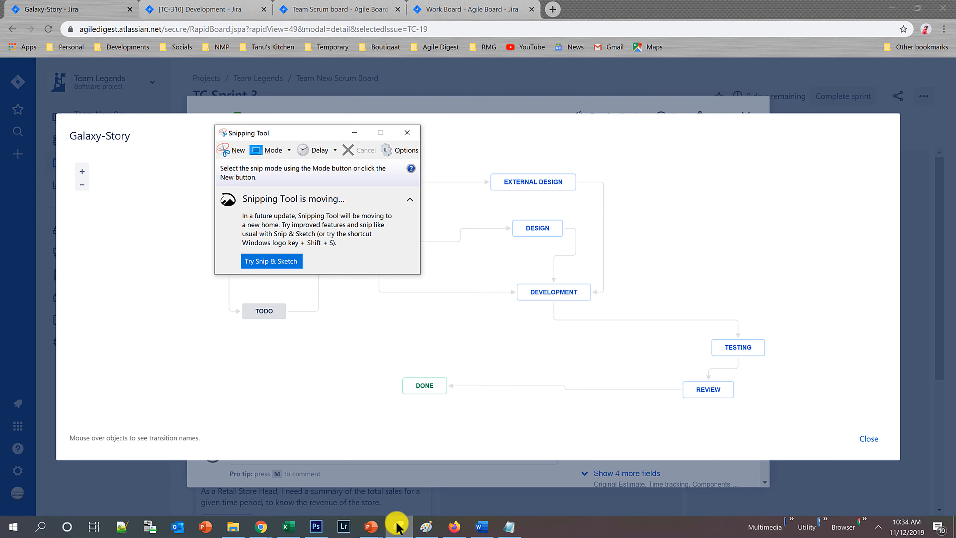
pyautogui.click(229, 157)
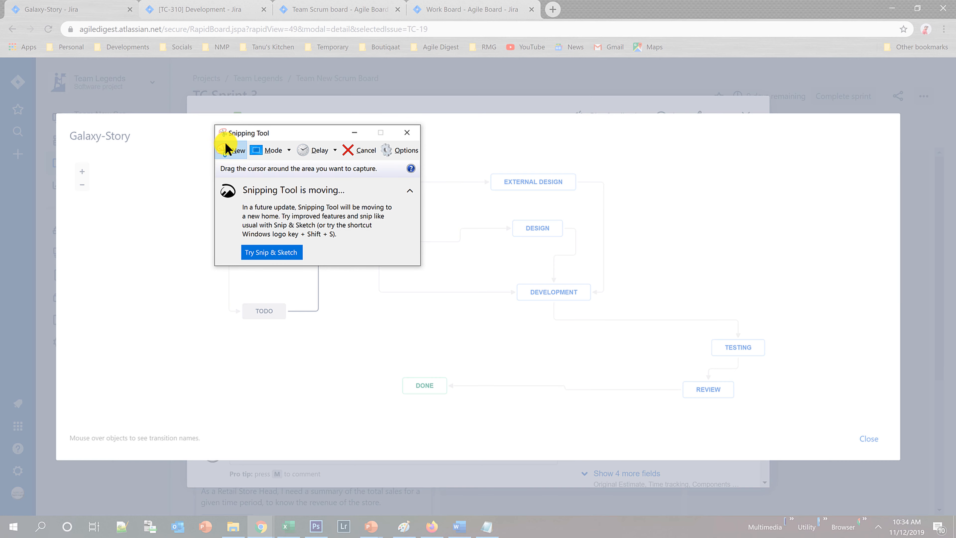
pyautogui.moveTo(186, 137); pyautogui.dragTo(846, 429)
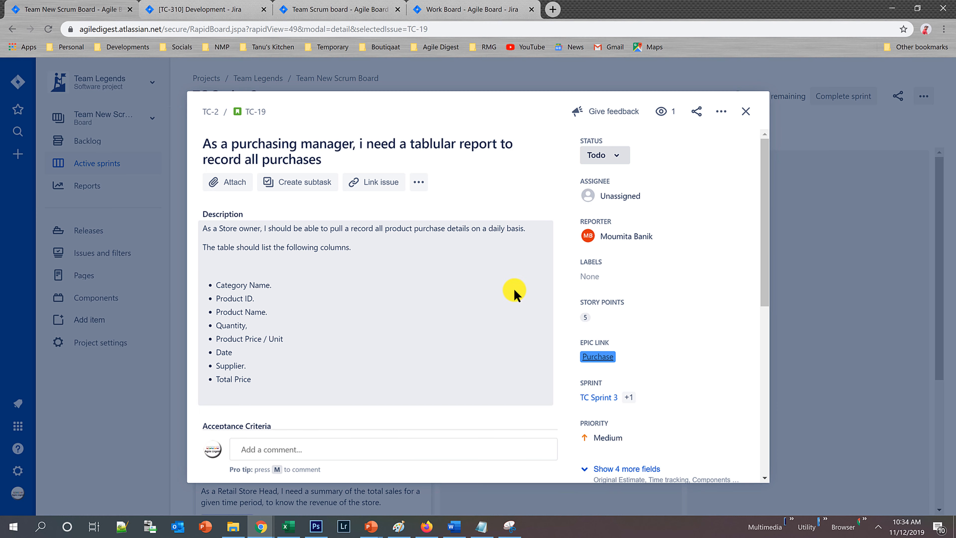
pyautogui.click(744, 110)
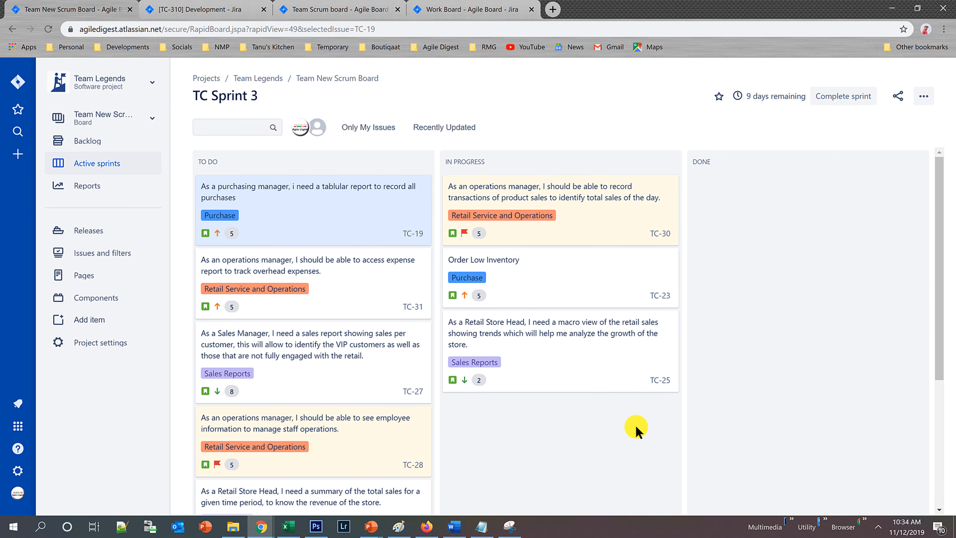
# Open Team New Scrum Board's column settings and review the statuses mapped to each column.
pyautogui.click(925, 96)
pyautogui.click(853, 120)
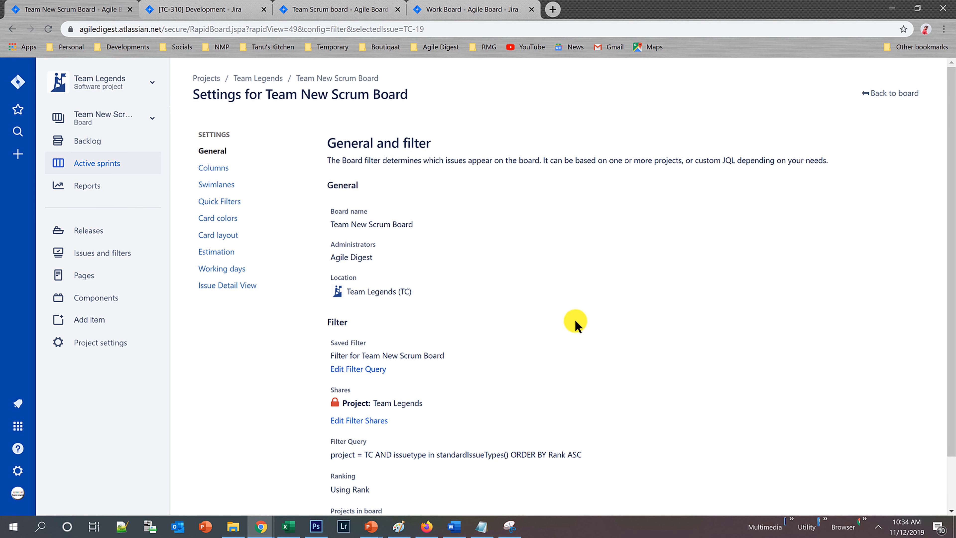
pyautogui.click(214, 168)
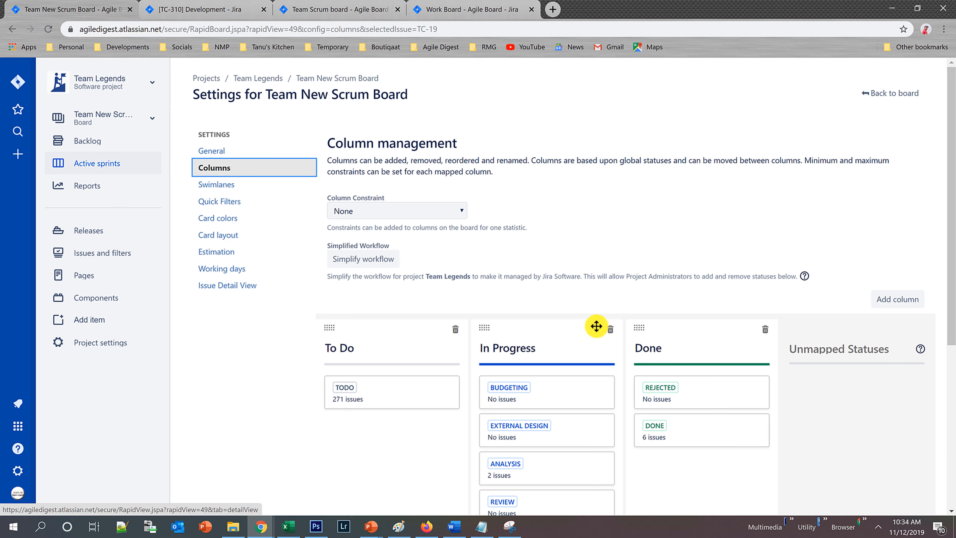
pyautogui.scroll(-2, 595, 323)
pyautogui.scroll(-2, 592, 321)
# Switch to the workflow capture in Snipping Tool and reposition its window over the column settings.
pyautogui.click(511, 527)
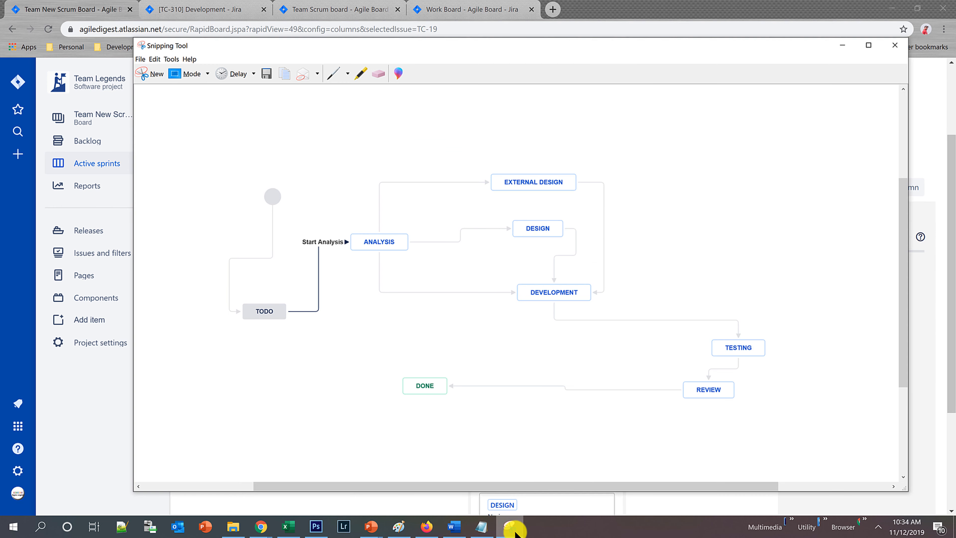
pyautogui.moveTo(236, 45); pyautogui.dragTo(360, 304)
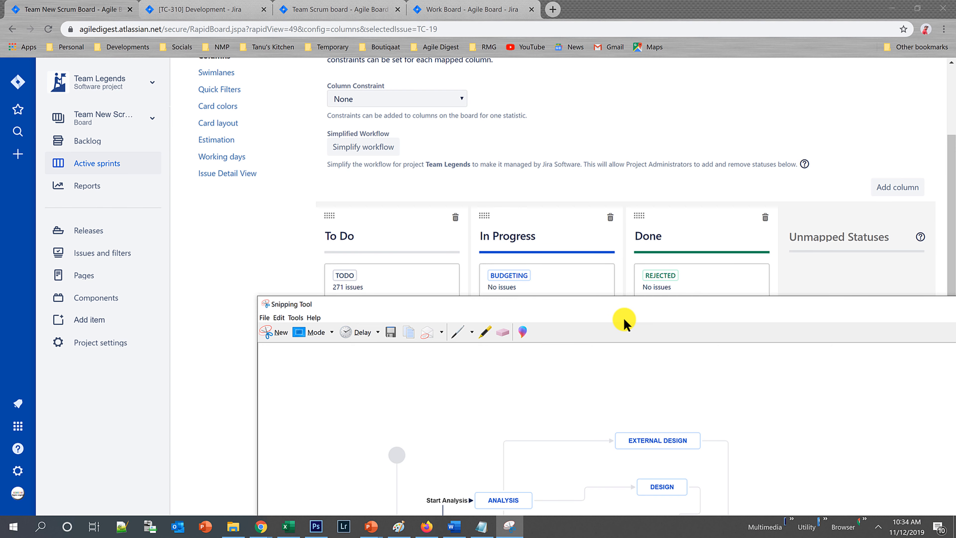
pyautogui.moveTo(599, 317); pyautogui.dragTo(498, 57)
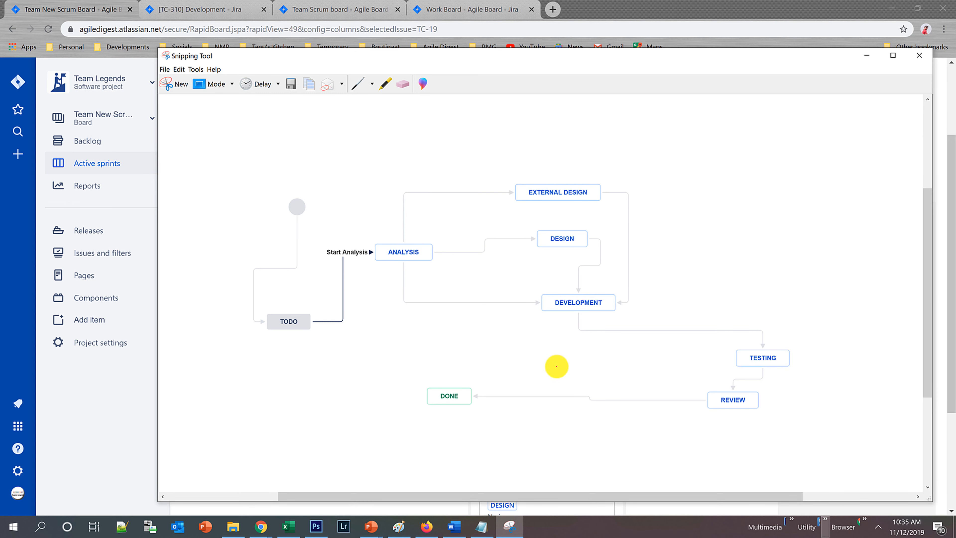
# Circle the TODO and DONE statuses on the captured workflow diagram with the red pen.
pyautogui.click(504, 143)
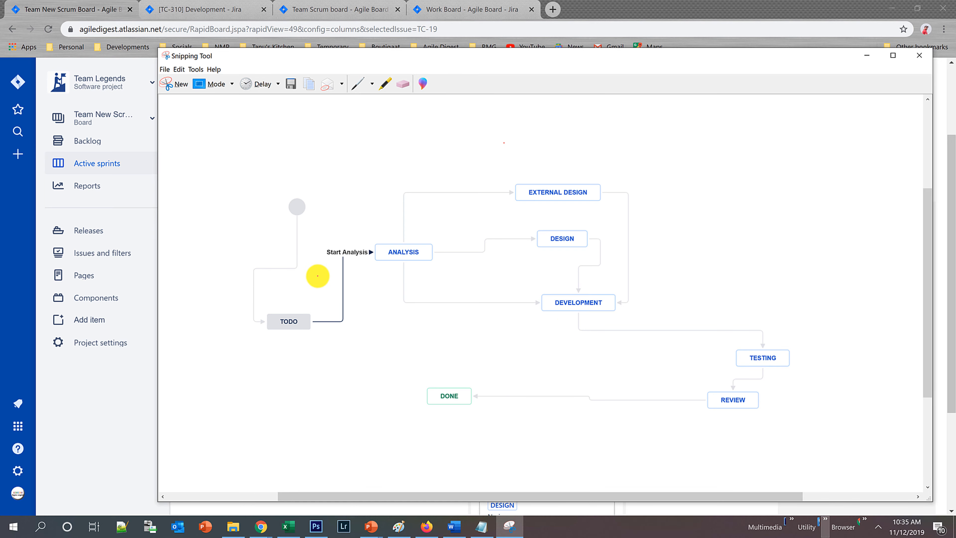
pyautogui.click(297, 311)
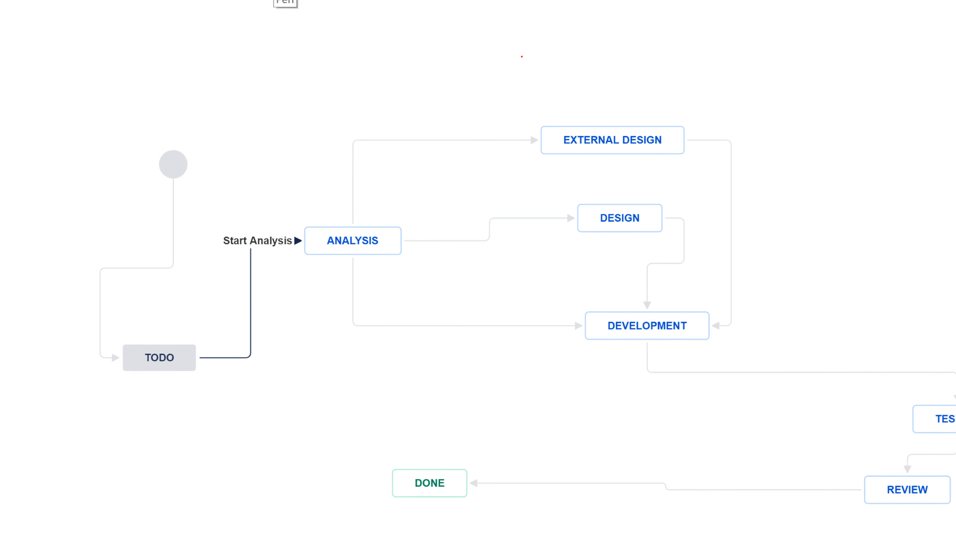
pyautogui.click(172, 291)
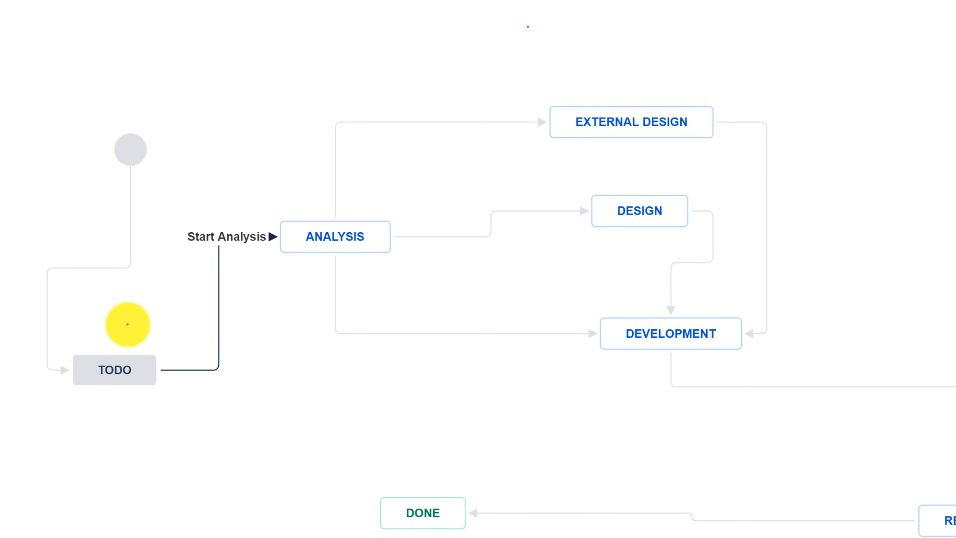
pyautogui.moveTo(117, 324)
pyautogui.mouseDown()
pyautogui.moveTo(55, 348)
pyautogui.moveTo(230, 448)
pyautogui.moveTo(163, 313)
pyautogui.moveTo(103, 314)
pyautogui.mouseUp()
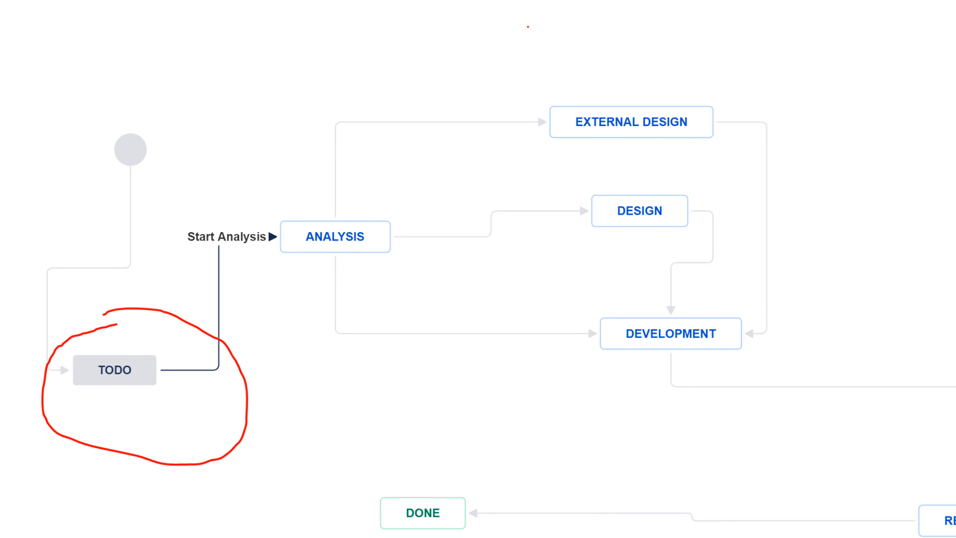
pyautogui.moveTo(368, 489)
pyautogui.mouseDown()
pyautogui.moveTo(491, 457)
pyautogui.moveTo(537, 537)
pyautogui.mouseUp()
pyautogui.moveTo(359, 536)
pyautogui.mouseDown()
pyautogui.moveTo(348, 506)
pyautogui.moveTo(394, 478)
pyautogui.mouseUp()
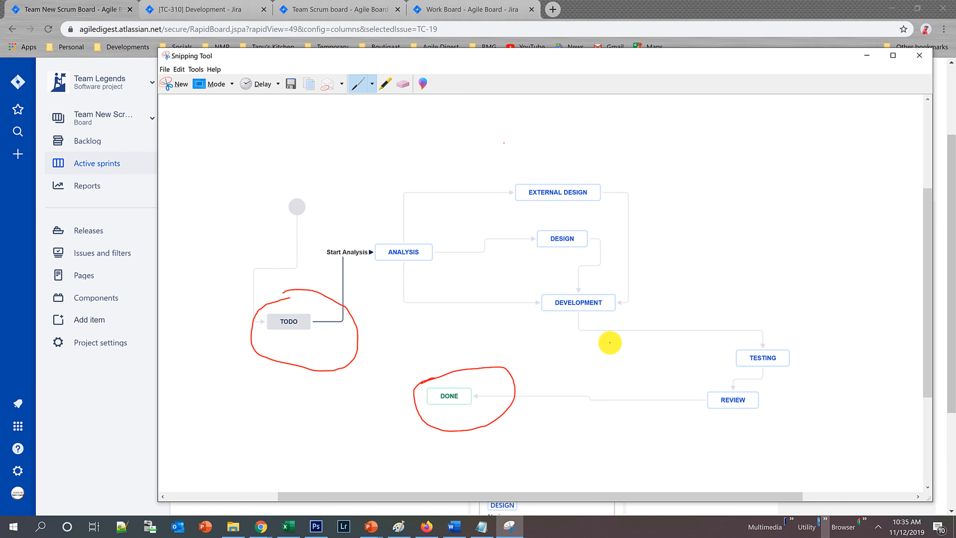
# Return to the board's column settings and add four new columns between In Progress and Done.
pyautogui.hotkey('alt', 'Tab')
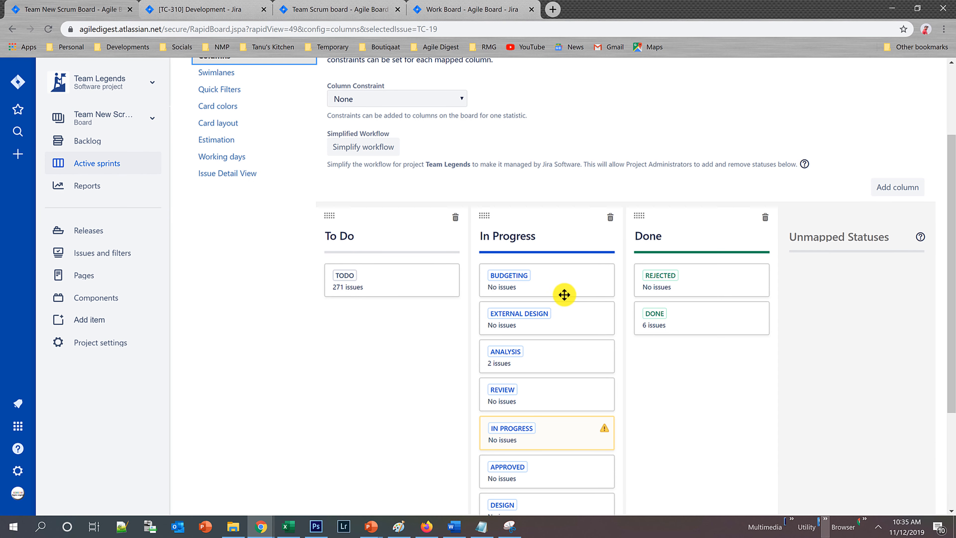
pyautogui.scroll(-4, 651, 401)
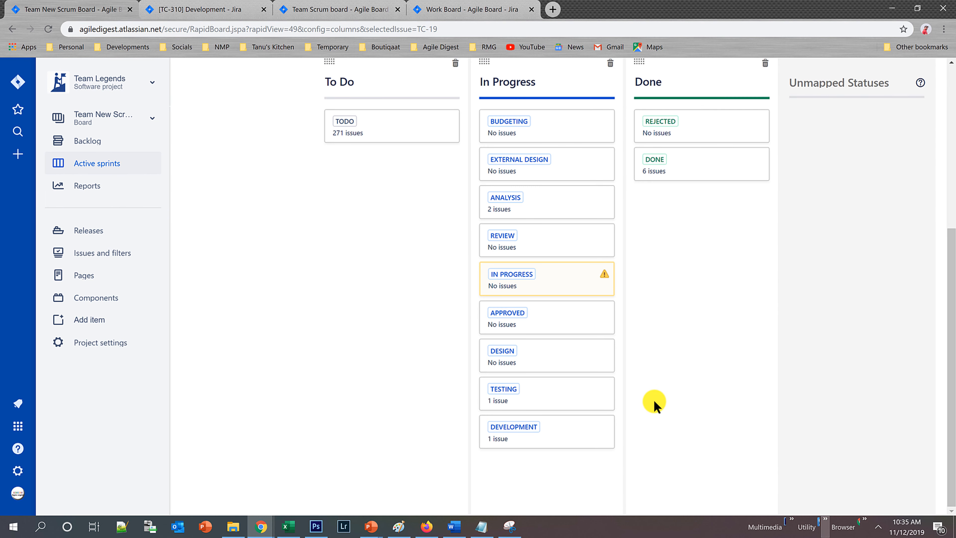
pyautogui.scroll(3, 651, 401)
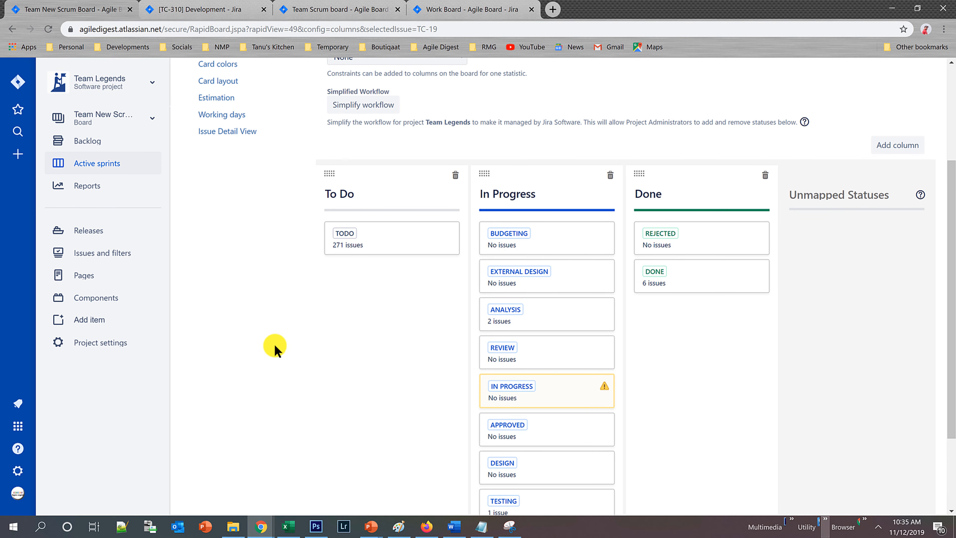
pyautogui.click(895, 152)
pyautogui.click(886, 146)
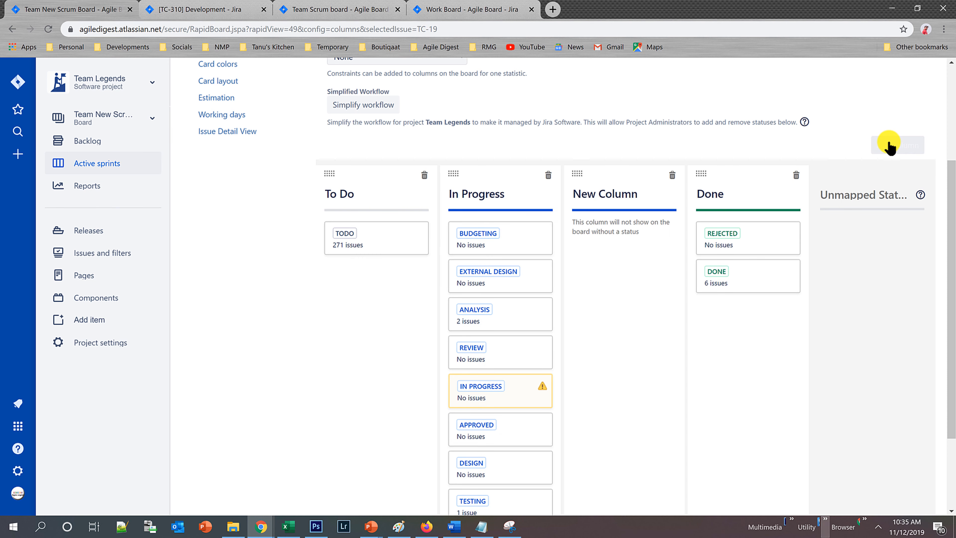
pyautogui.click(890, 147)
pyautogui.click(890, 147)
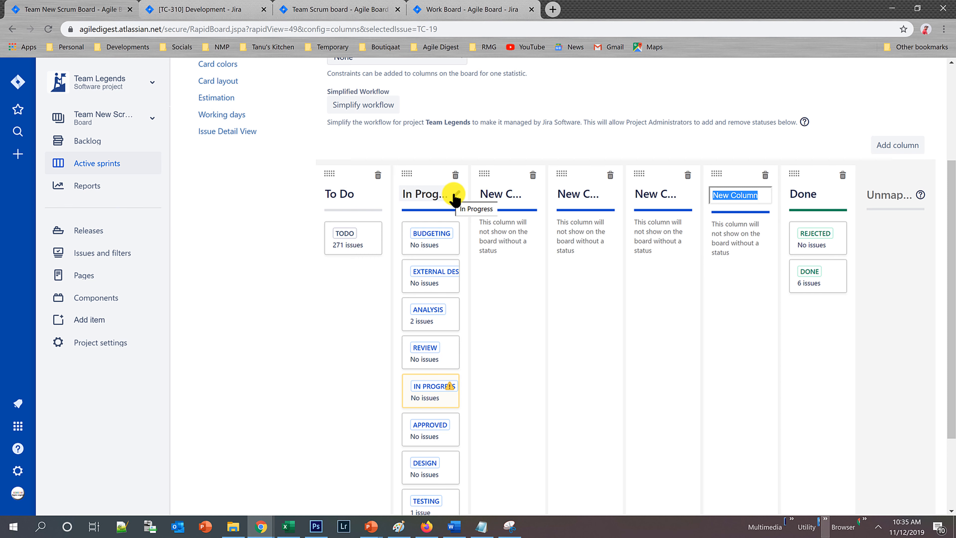
# Following the captured workflow, rename the In Progress column to Analysis and the first new column to External Design.
pyautogui.click(457, 195)
pyautogui.click(450, 195)
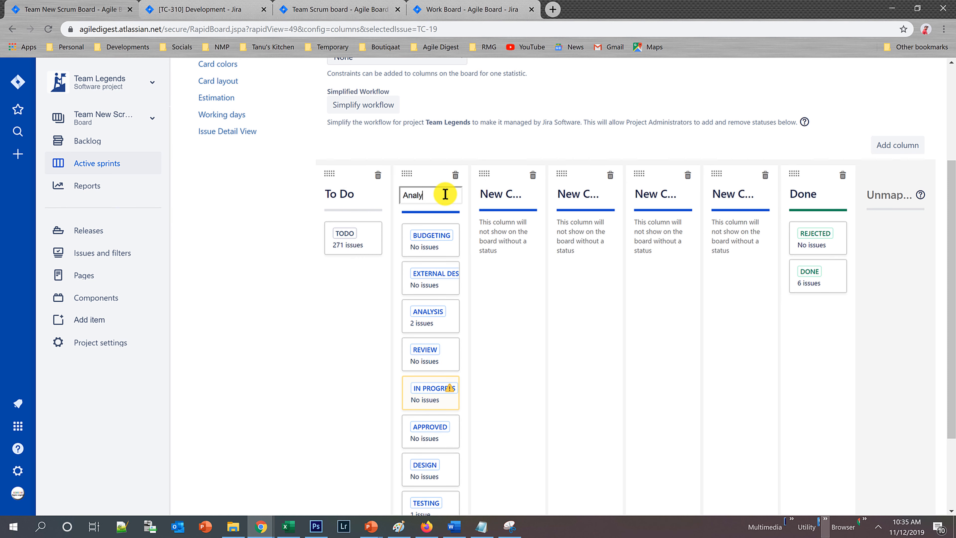
pyautogui.press('Return')
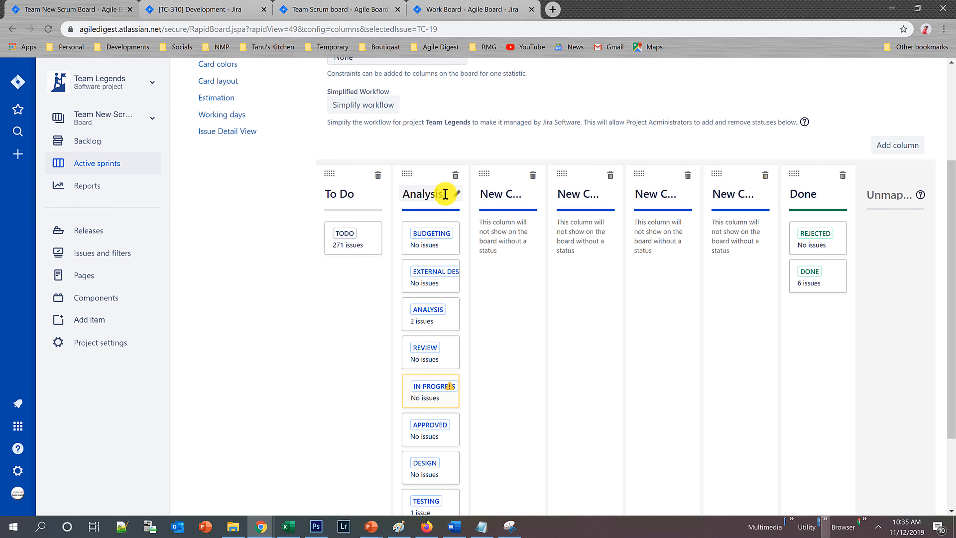
pyautogui.hotkey('alt', 'Tab')
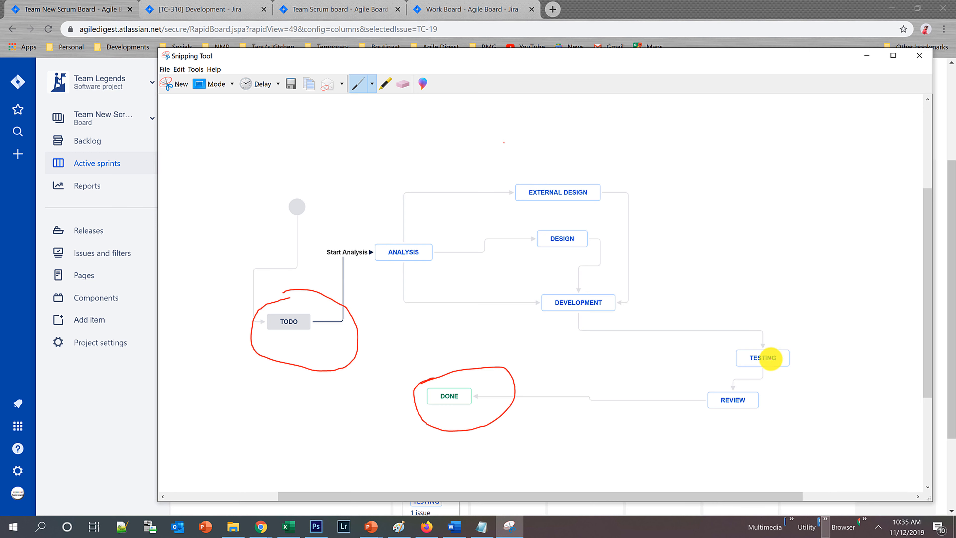
pyautogui.hotkey('alt', 'Tab')
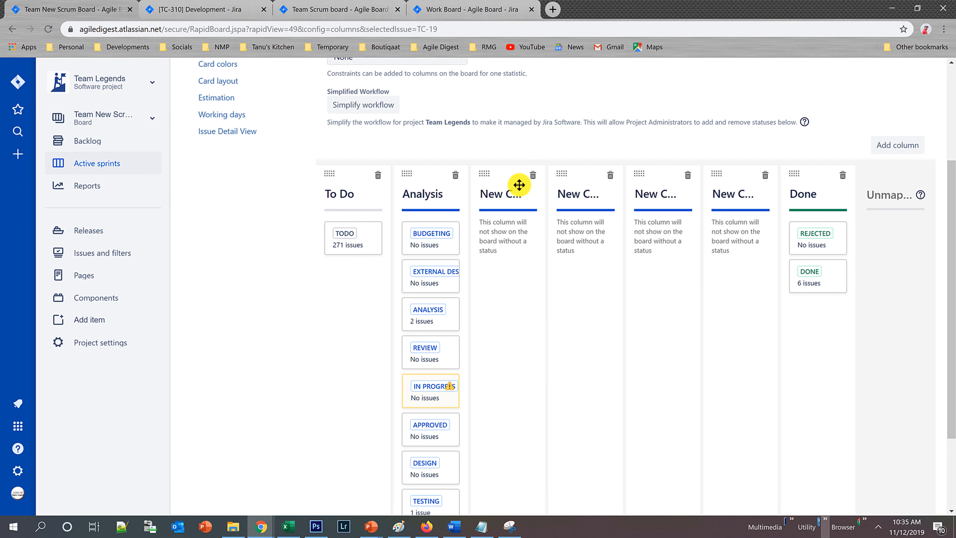
pyautogui.click(510, 195)
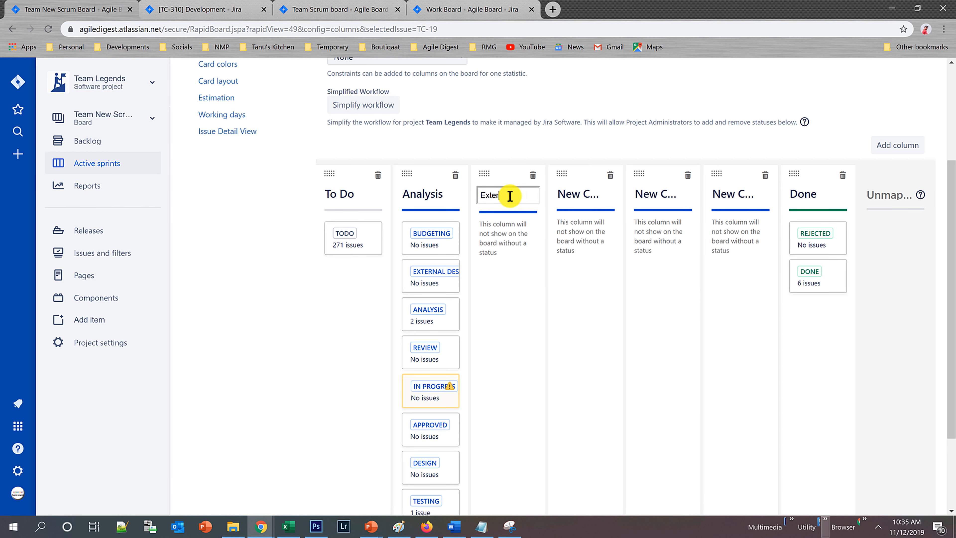
pyautogui.write('External Design')
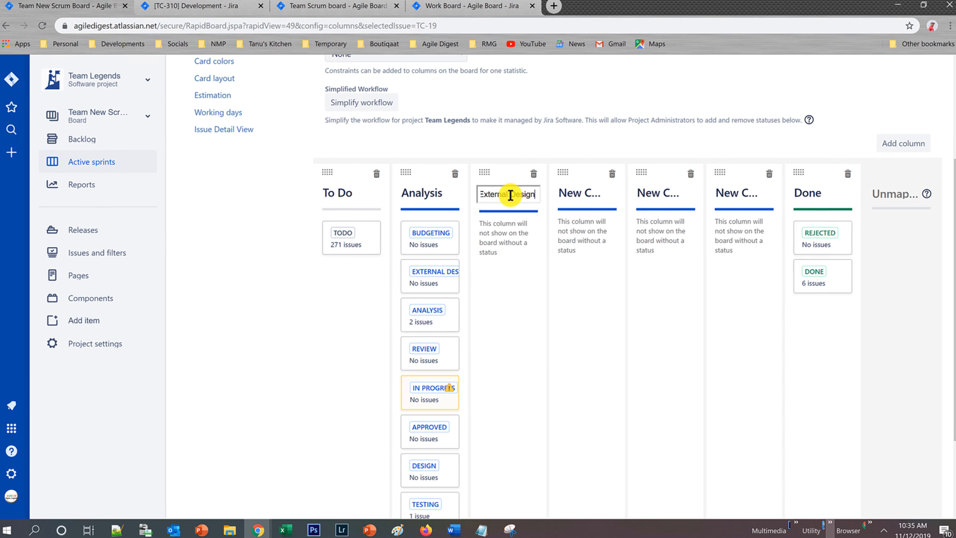
pyautogui.press('Return')
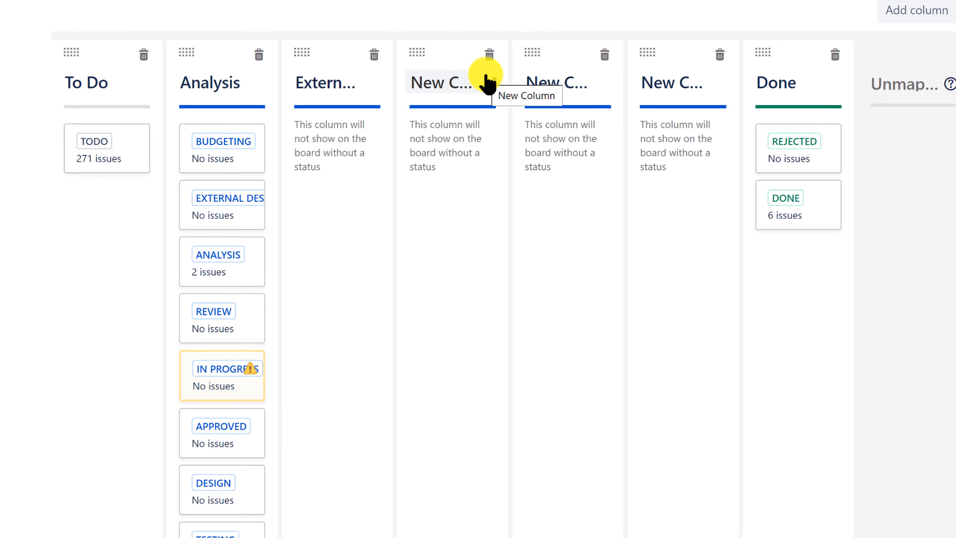
# Rename the next two new columns after External Design to Design and Development.
pyautogui.click(488, 82)
pyautogui.write('De')
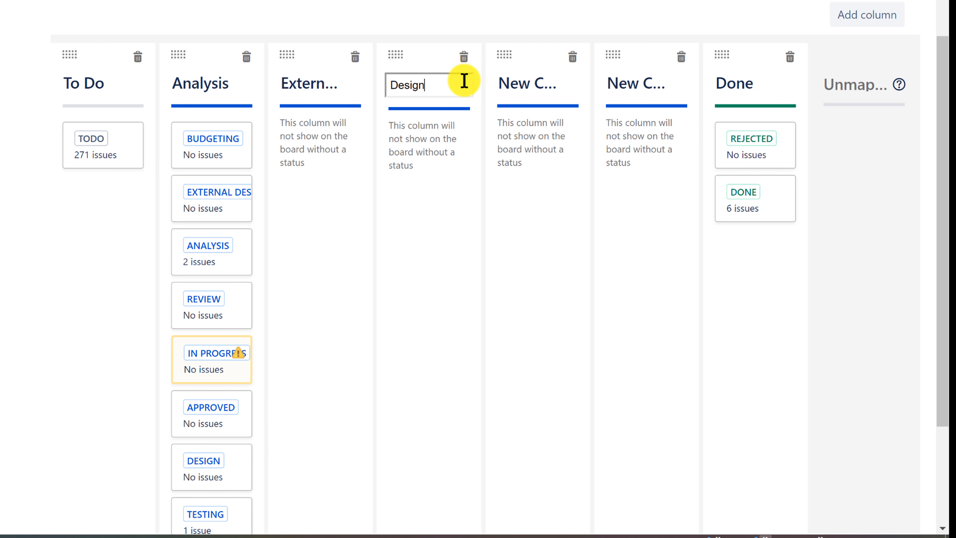
pyautogui.write('sign')
pyautogui.press('Return')
pyautogui.click(526, 89)
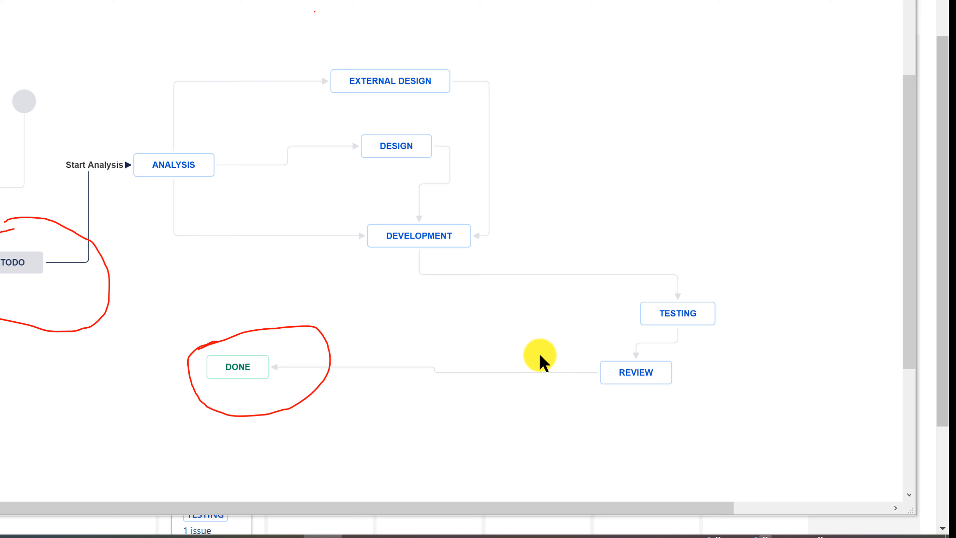
pyautogui.press('Escape')
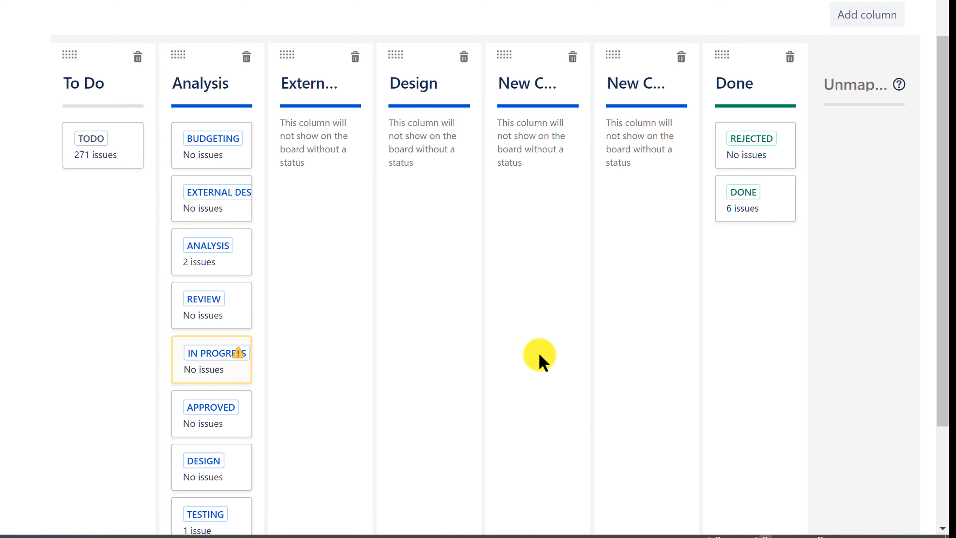
pyautogui.click(528, 89)
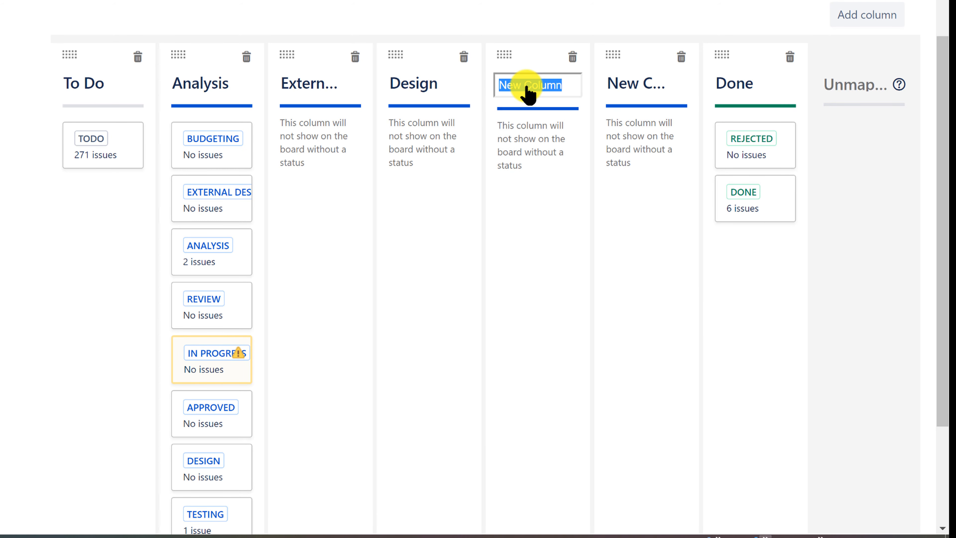
pyautogui.write('Development')
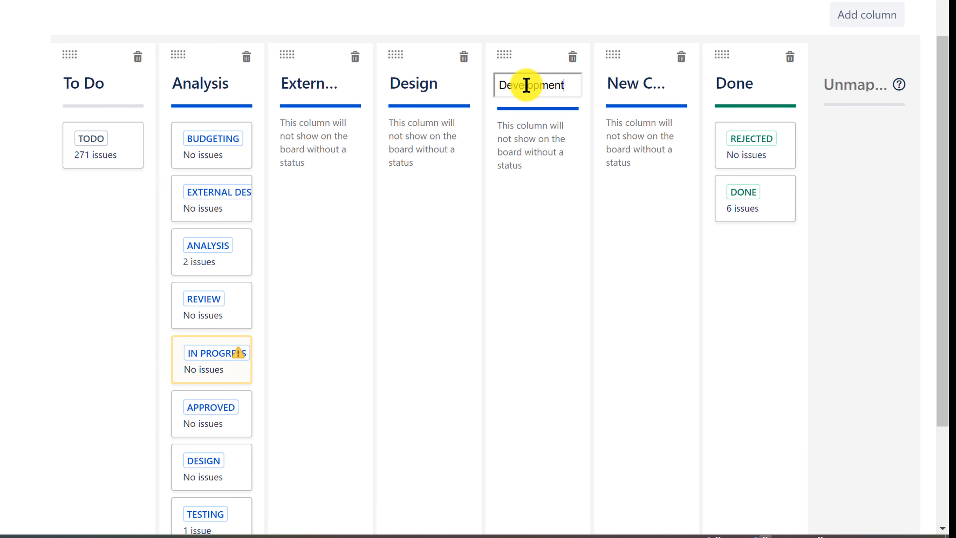
pyautogui.press('Return')
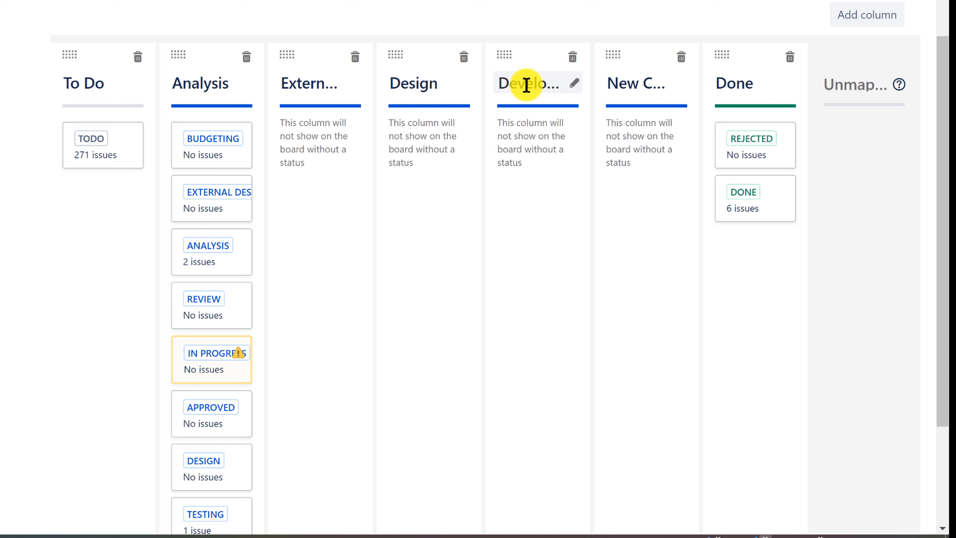
# Rename the remaining new column to Testing and add another column named review before Done.
pyautogui.click(642, 87)
pyautogui.write('Testing')
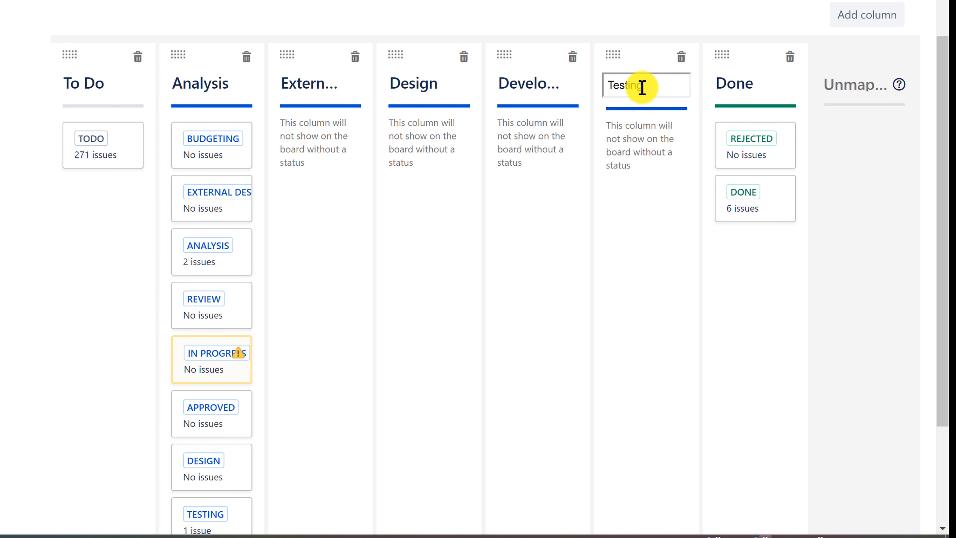
pyautogui.press('Return')
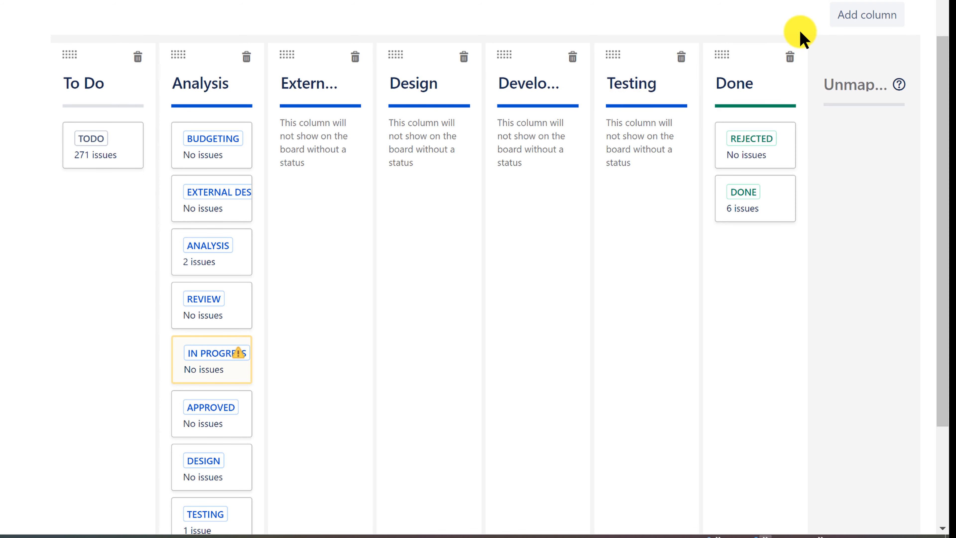
pyautogui.click(867, 17)
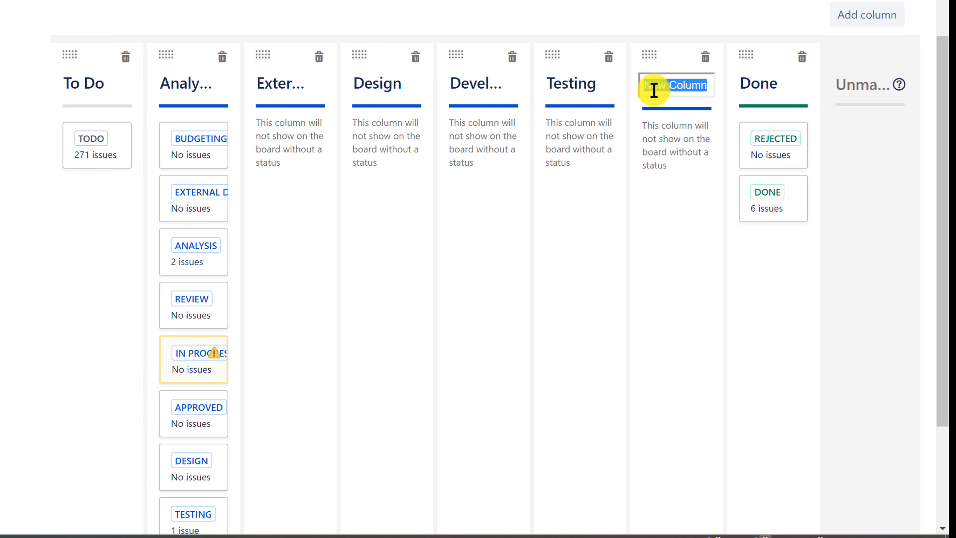
pyautogui.write('review')
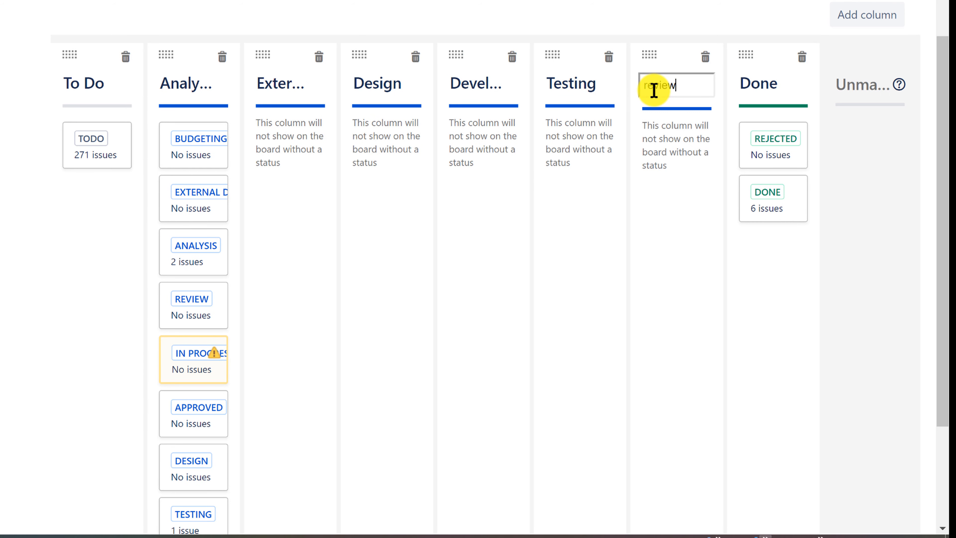
pyautogui.press('Return')
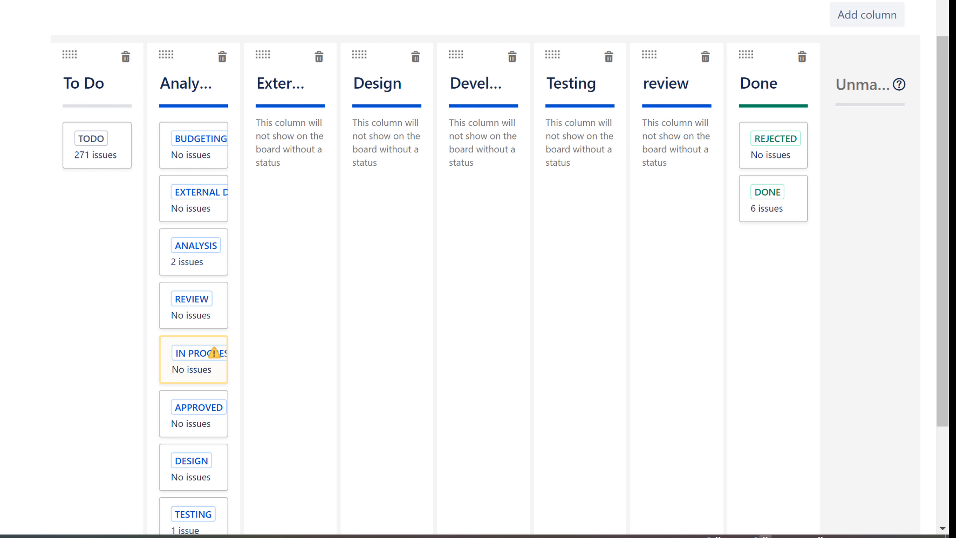
# Map the External Design, Review, Design, Development and Testing statuses to their matching columns, and unmap Budgeting, In Progress and Approved.
pyautogui.moveTo(179, 135); pyautogui.dragTo(863, 149)
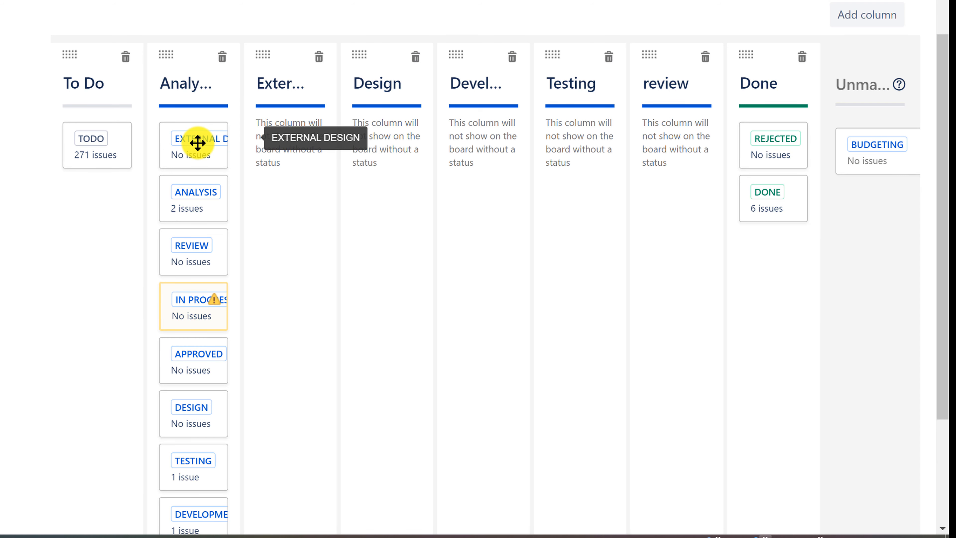
pyautogui.moveTo(197, 142); pyautogui.dragTo(286, 135)
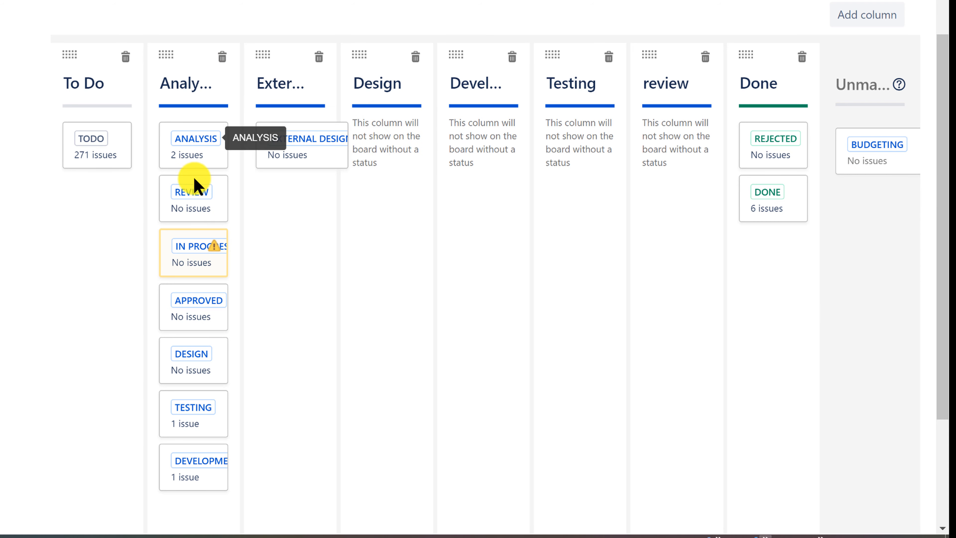
pyautogui.moveTo(211, 201); pyautogui.dragTo(666, 147)
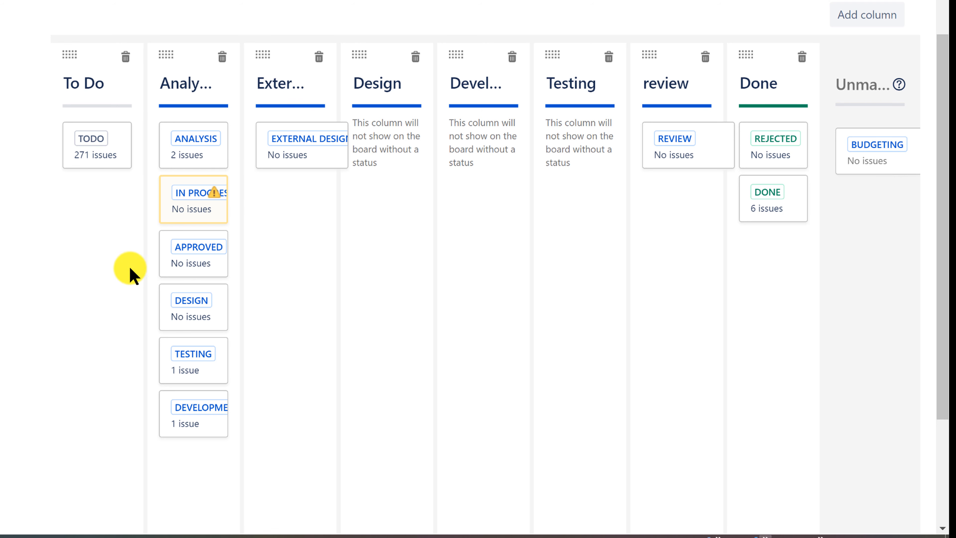
pyautogui.moveTo(180, 196); pyautogui.dragTo(873, 188)
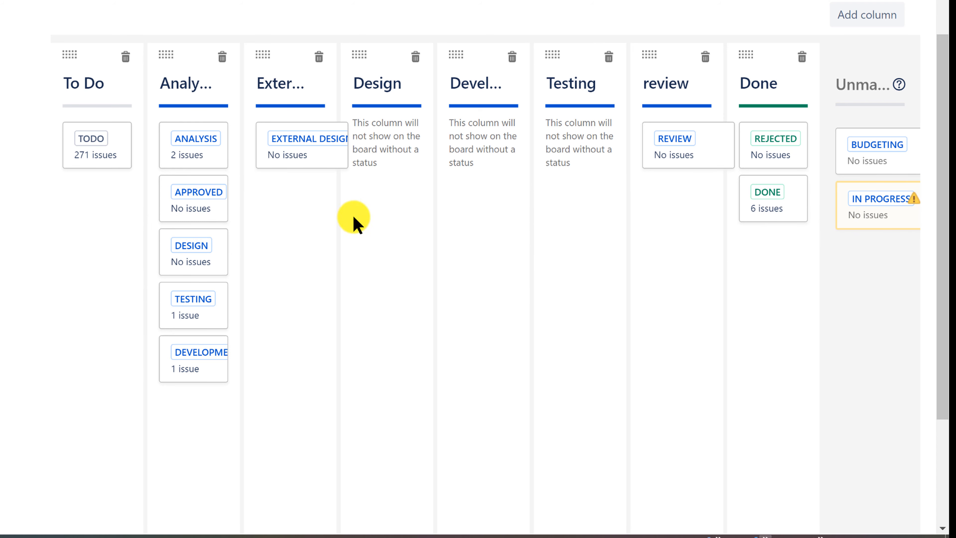
pyautogui.moveTo(177, 190); pyautogui.dragTo(871, 256)
pyautogui.moveTo(205, 218); pyautogui.dragTo(403, 145)
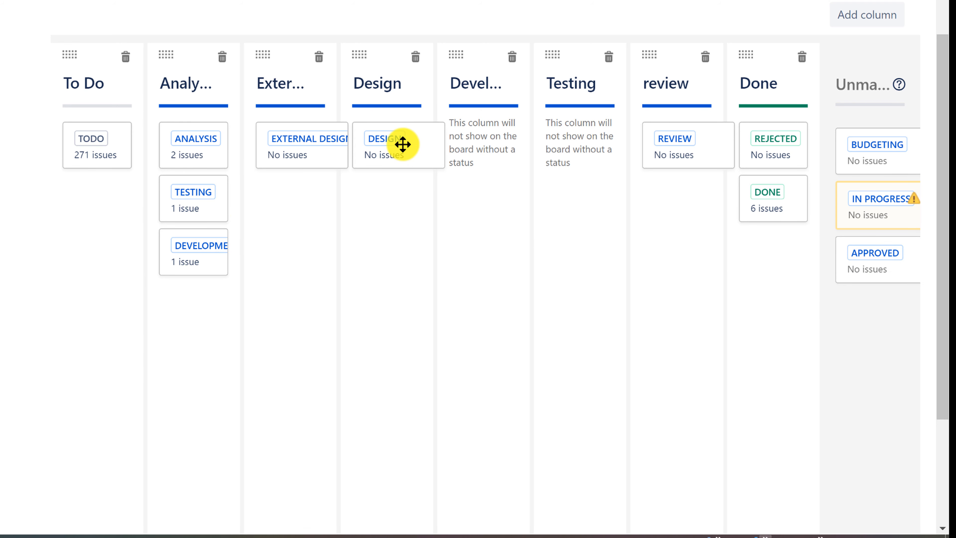
pyautogui.moveTo(166, 198); pyautogui.dragTo(463, 145)
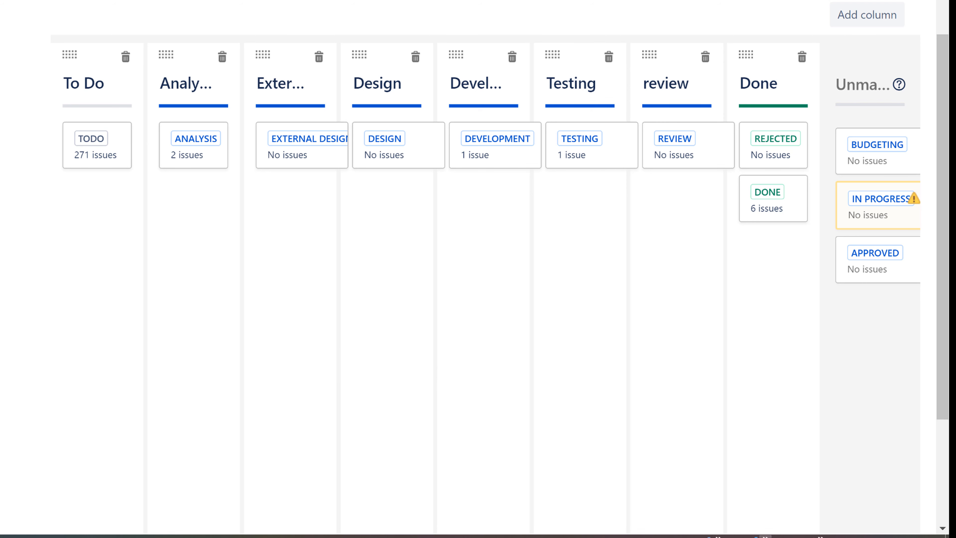
# Collapse the project sidebar, go back to the board and review the TC Sprint 3 cards across the new columns.
pyautogui.click(1, 523)
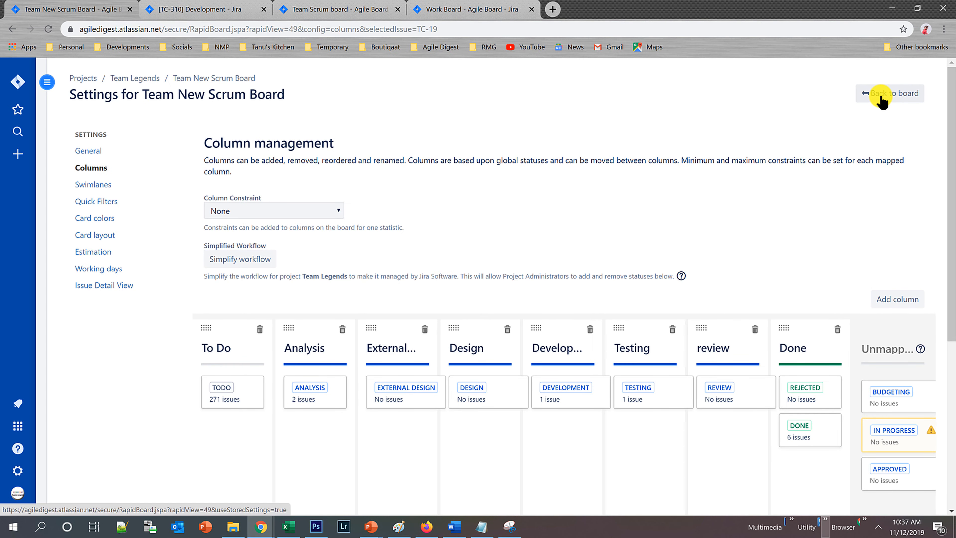
pyautogui.click(882, 99)
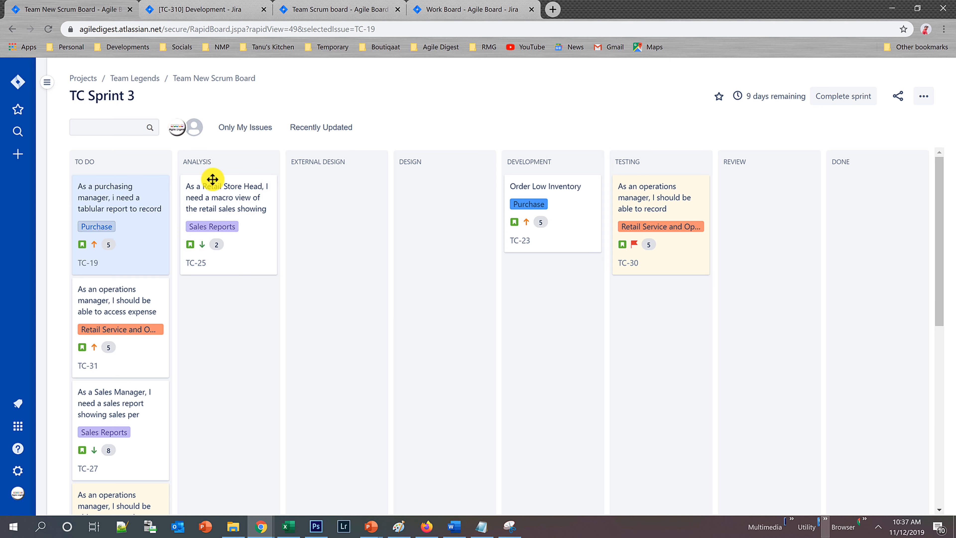
pyautogui.scroll(-6, 374, 354)
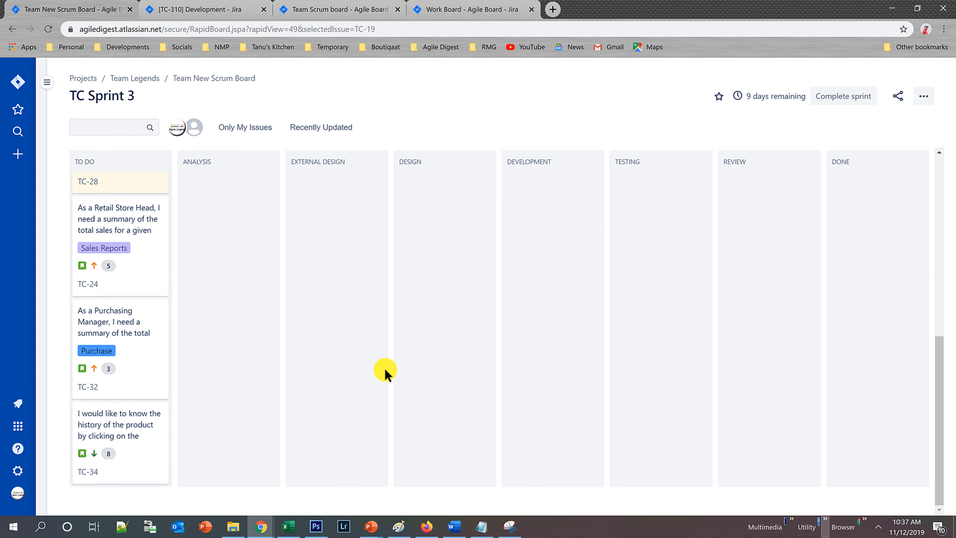
pyautogui.scroll(8, 382, 367)
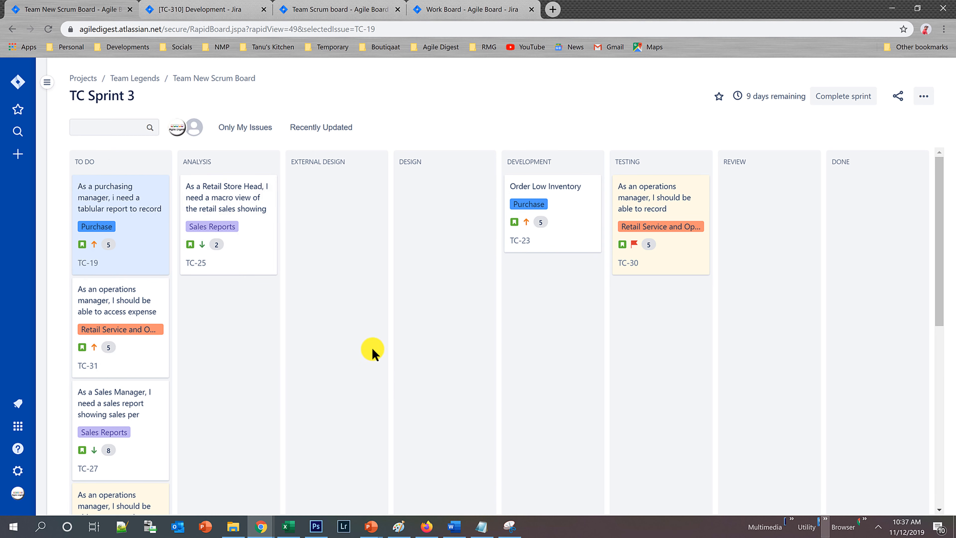
# Reopen the column management settings for Team New Scrum Board.
pyautogui.click(925, 97)
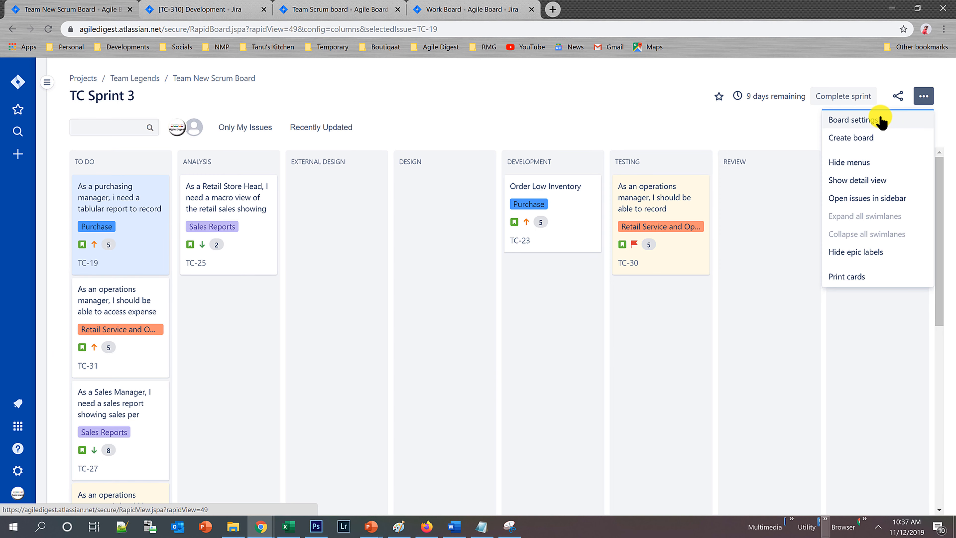
pyautogui.click(894, 120)
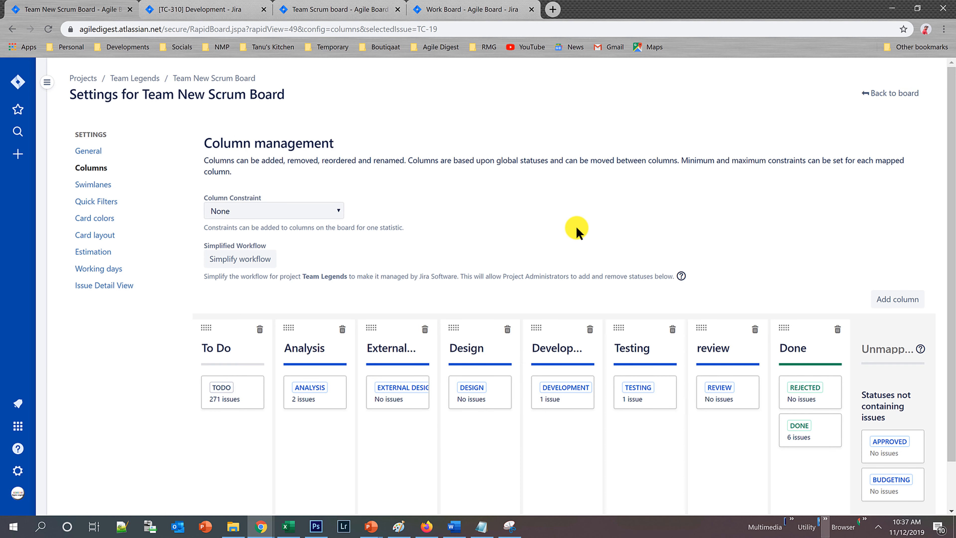
# Base the board's swimlanes on Epics in the swimlane settings and go back to the board.
pyautogui.click(102, 186)
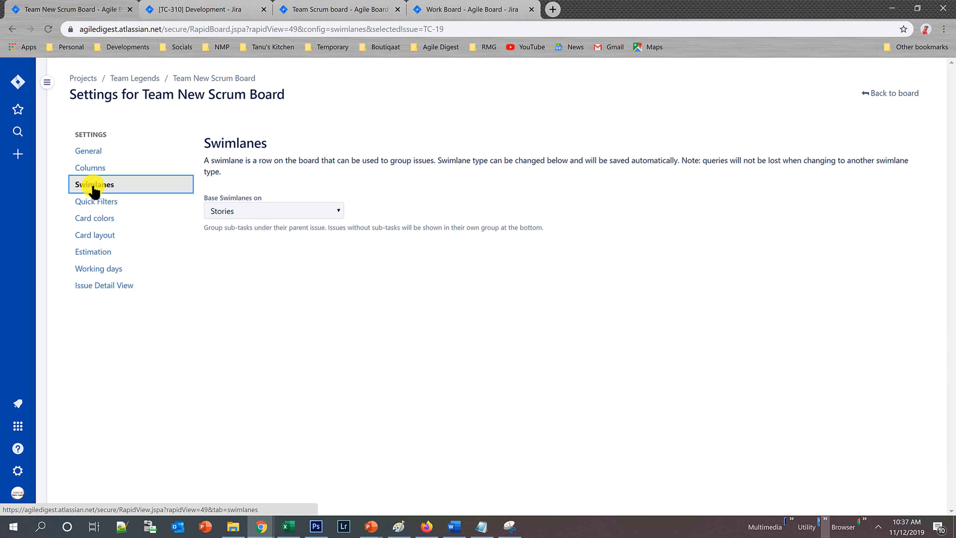
pyautogui.click(324, 211)
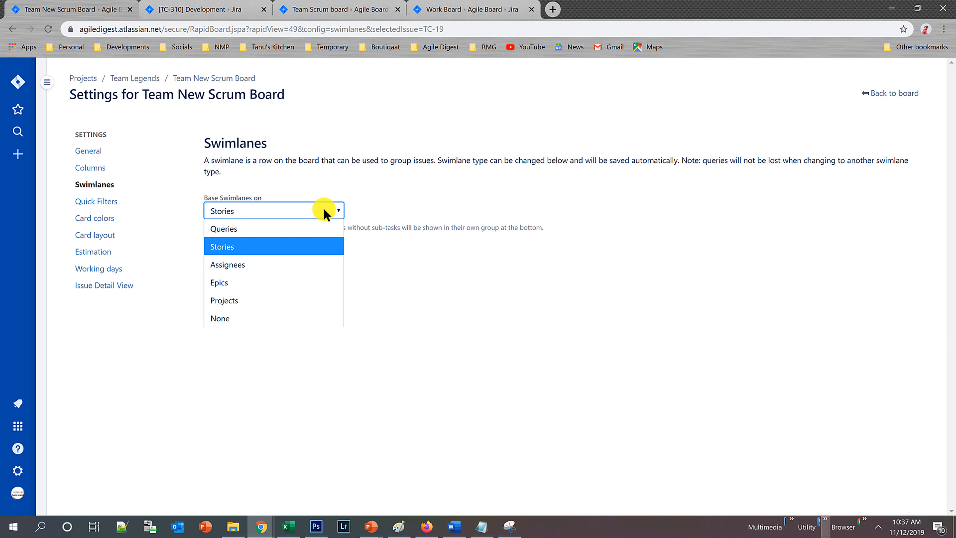
pyautogui.click(234, 281)
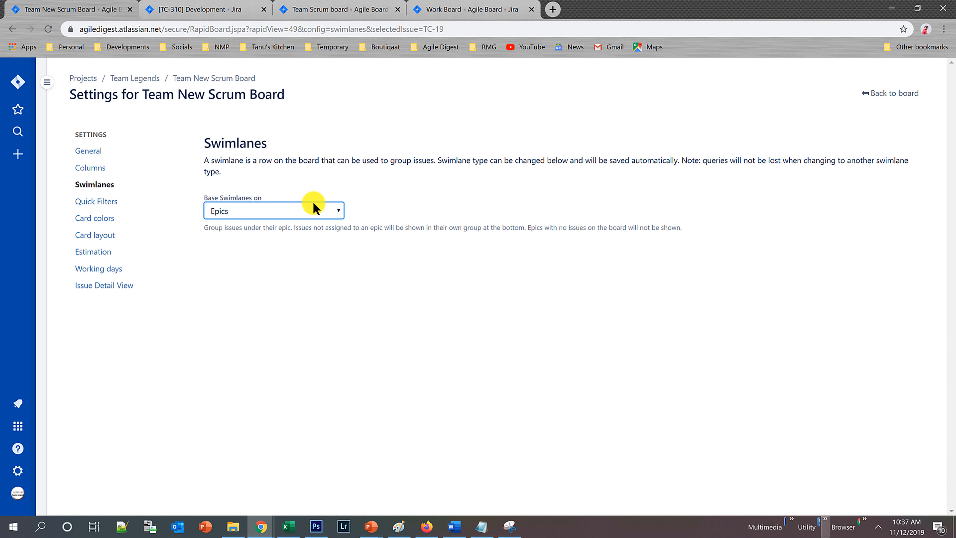
pyautogui.click(895, 95)
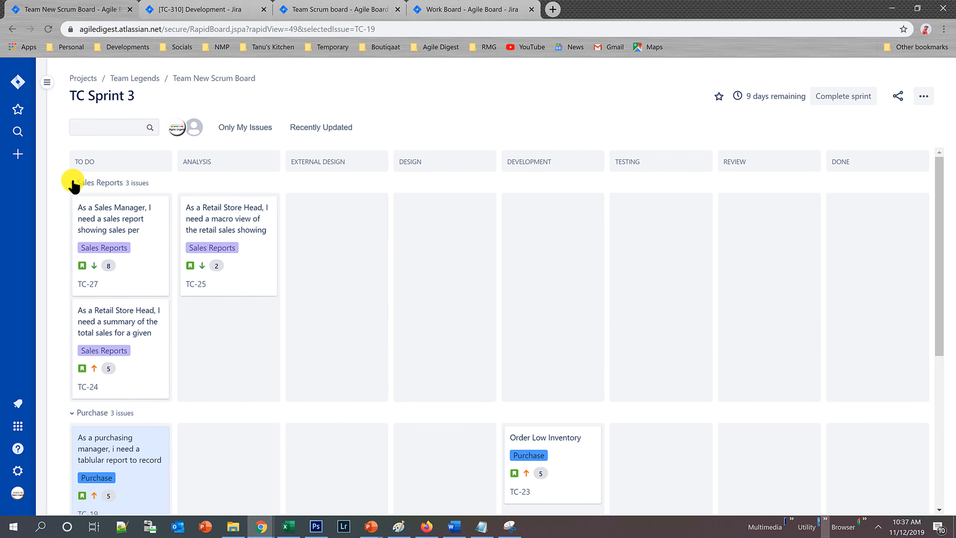
# Collapse and re-expand the Sales Reports, Purchase and Retail Service and Operations swimlanes, and examine how the TC Sprint 3 cards are grouped by epic.
pyautogui.click(71, 183)
pyautogui.click(71, 204)
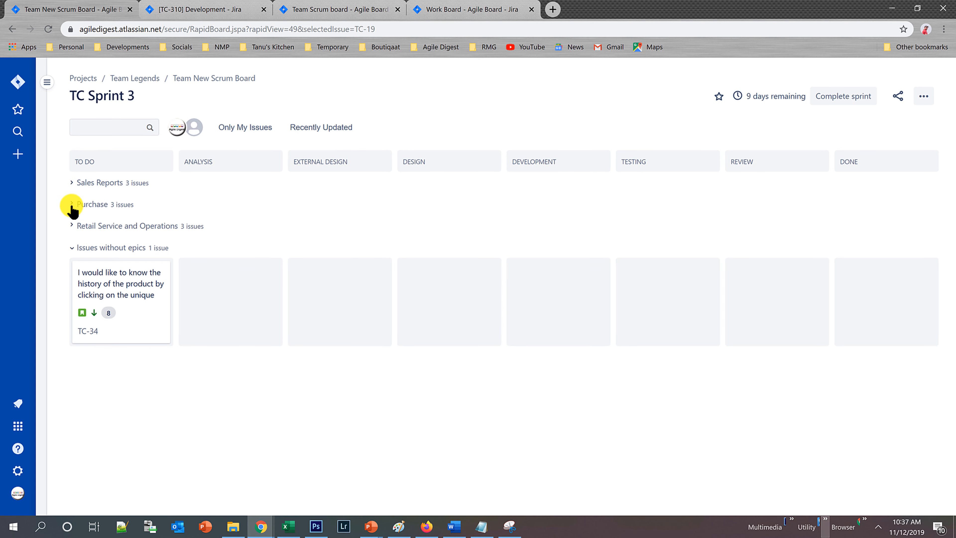
pyautogui.click(71, 225)
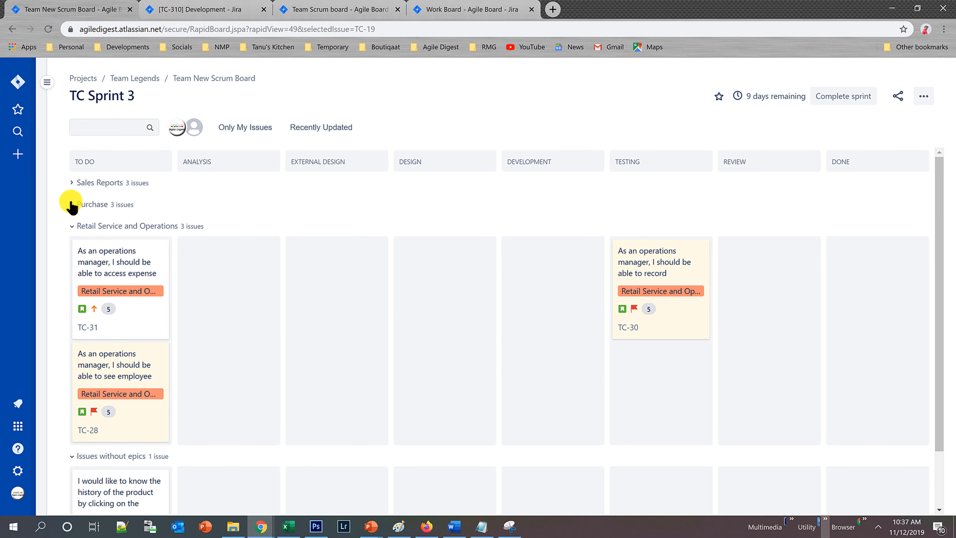
pyautogui.click(71, 204)
pyautogui.click(71, 183)
pyautogui.scroll(-8, 414, 352)
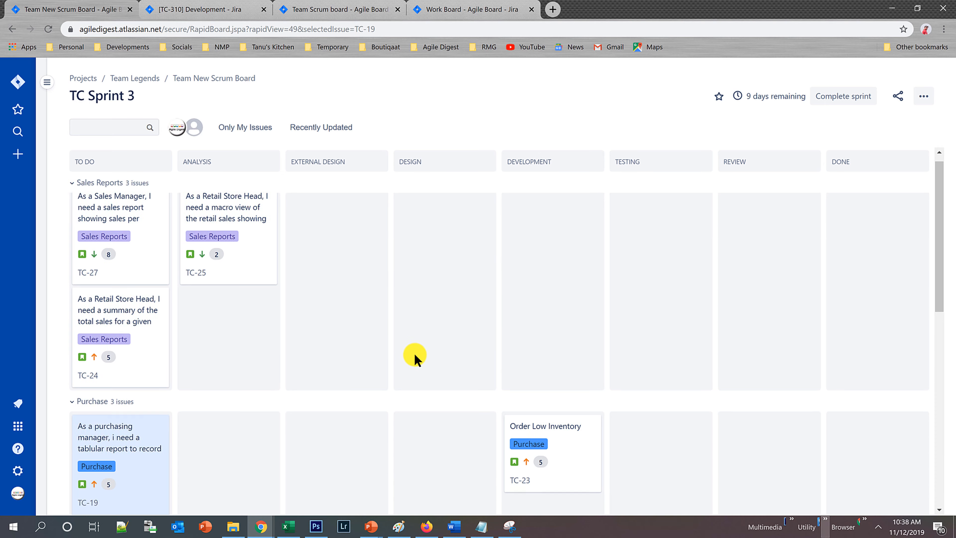
pyautogui.scroll(6, 415, 378)
pyautogui.scroll(2, 423, 384)
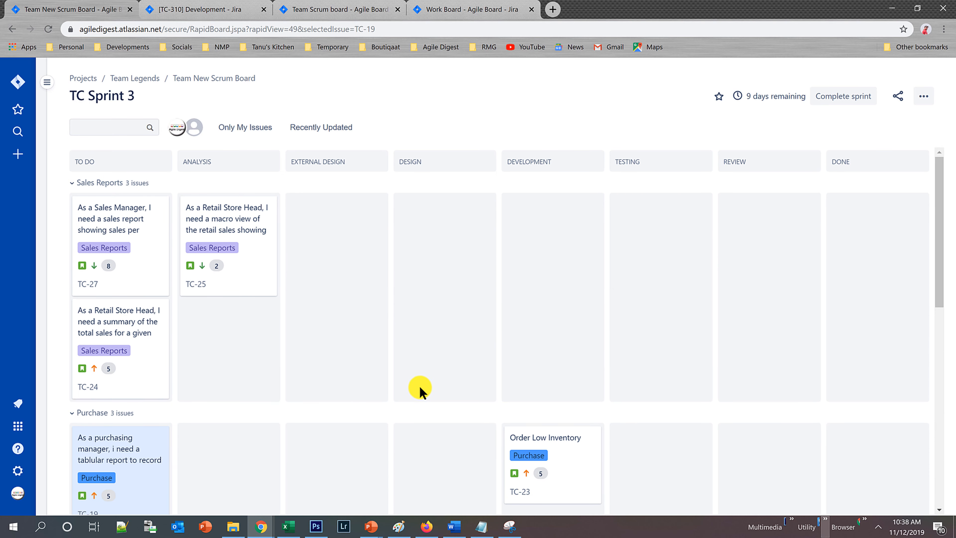
pyautogui.scroll(-5, 420, 388)
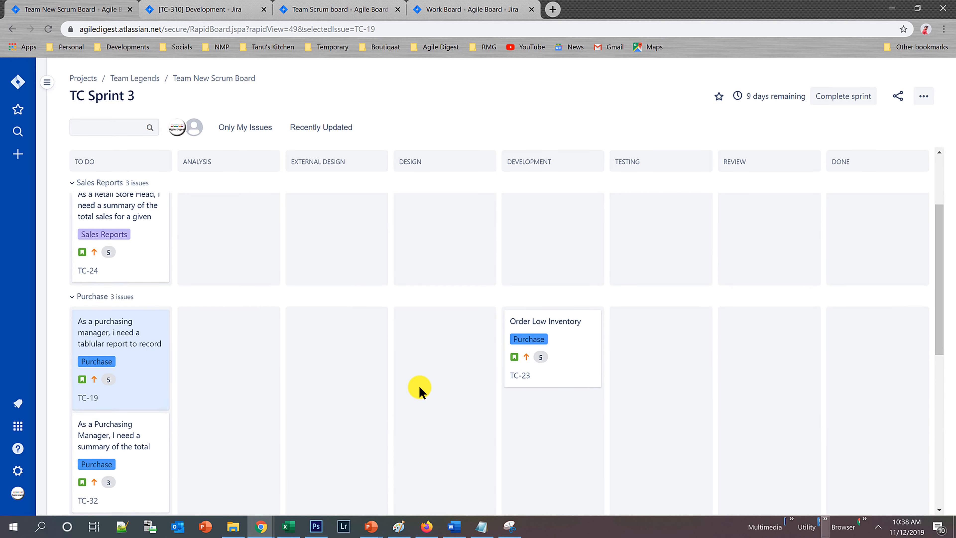
pyautogui.scroll(5, 376, 381)
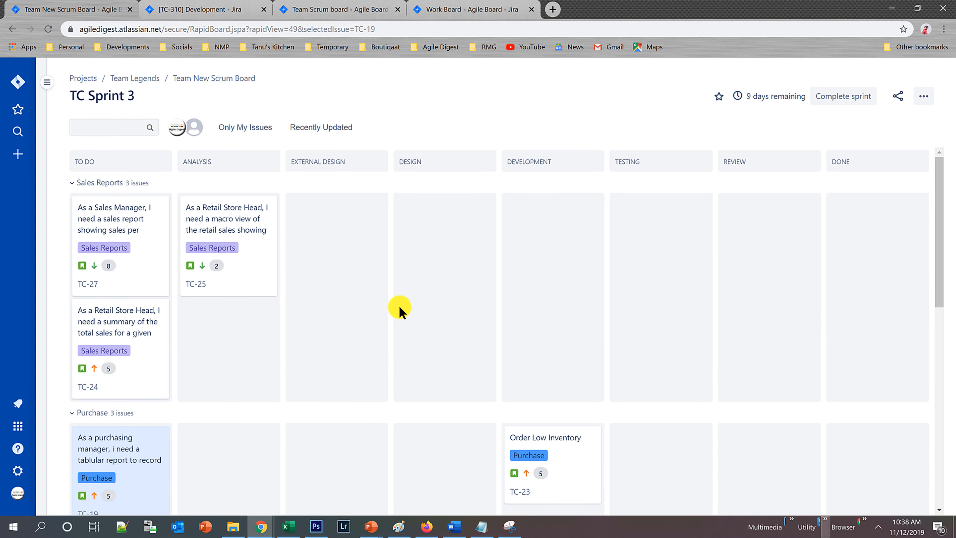
# Reopen the swimlane settings for Team New Scrum Board and open the choice of what swimlanes are based on.
pyautogui.click(924, 97)
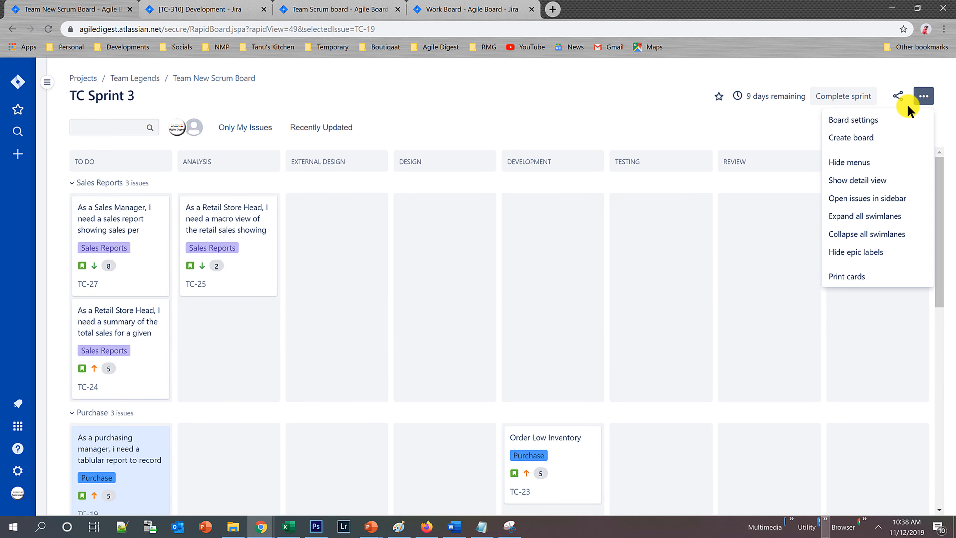
pyautogui.click(862, 121)
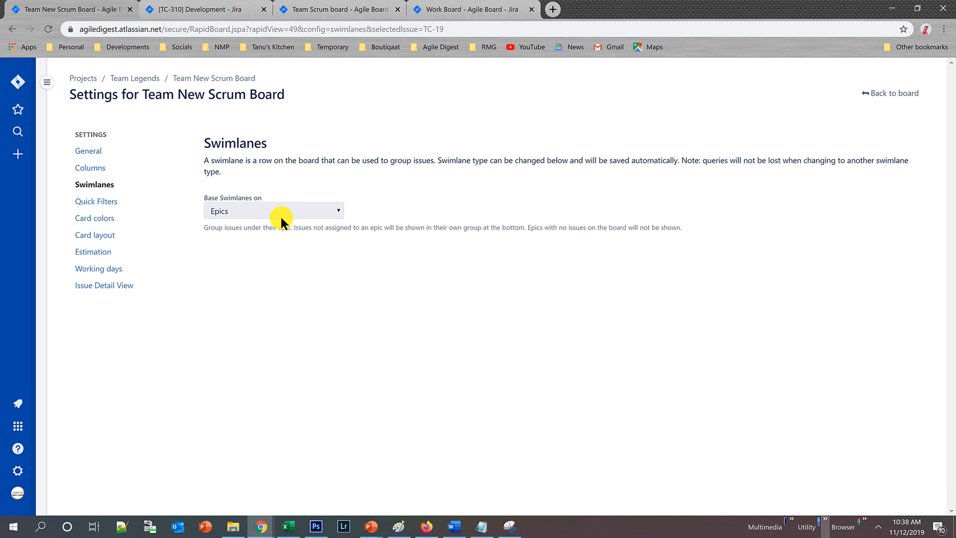
pyautogui.click(282, 213)
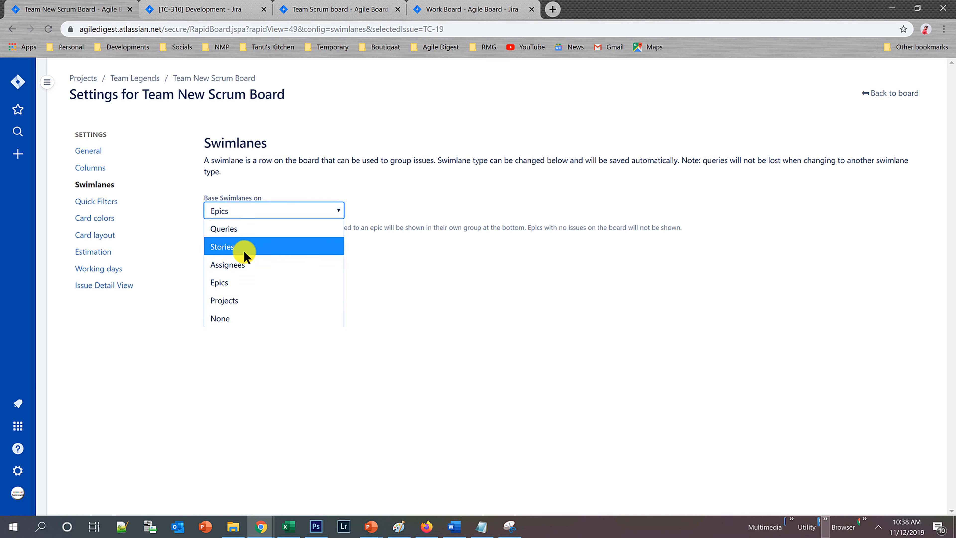
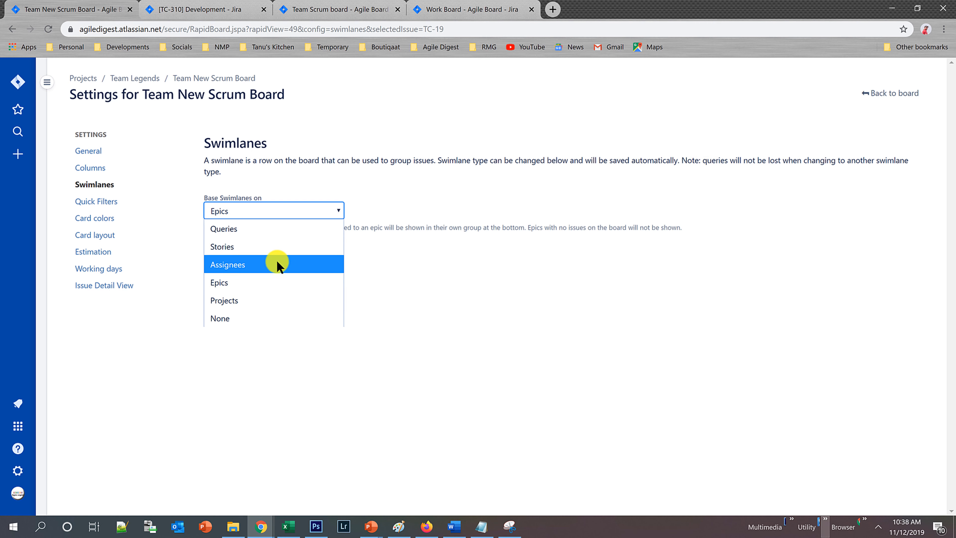
# Base the board's swimlanes on Assignees, return to the board, and collapse and re-expand the Unassigned swimlane.
pyautogui.click(276, 263)
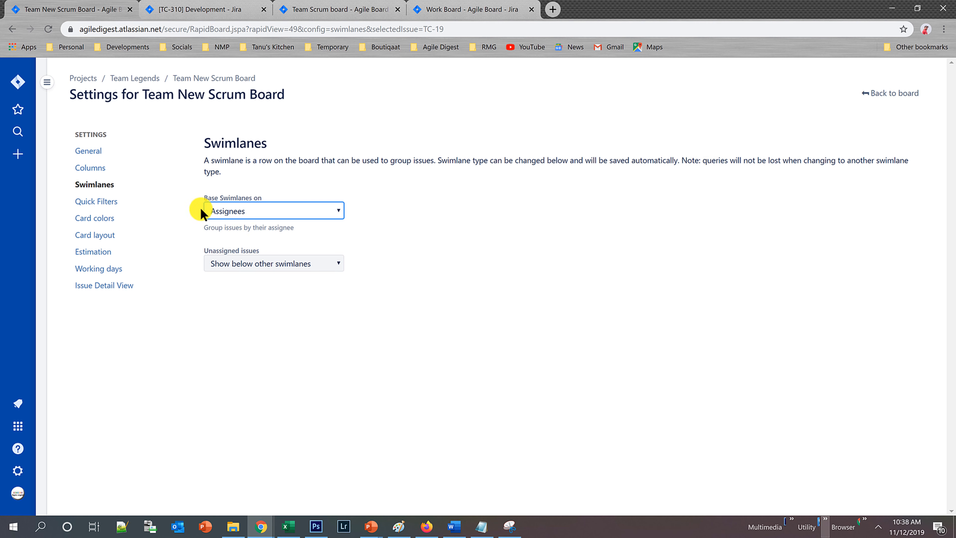
pyautogui.click(900, 94)
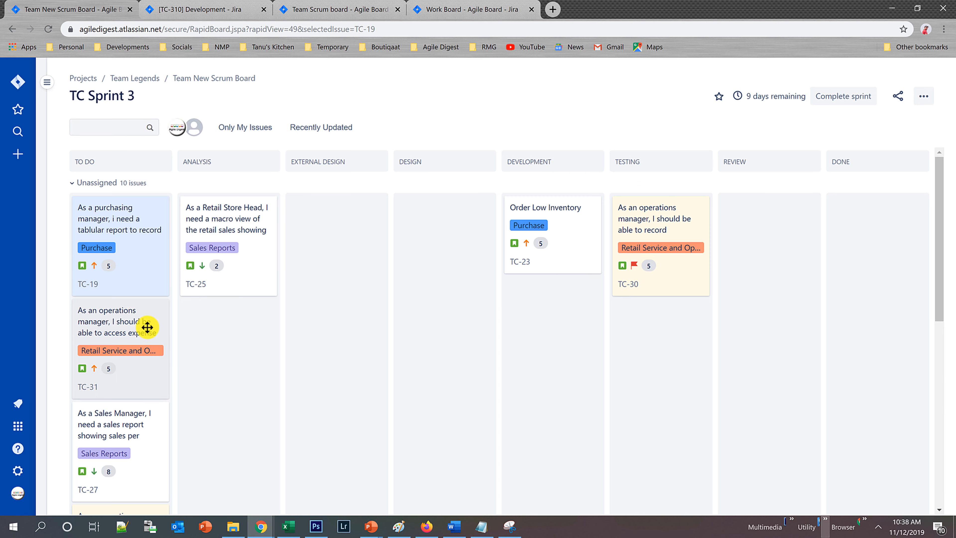
pyautogui.click(71, 182)
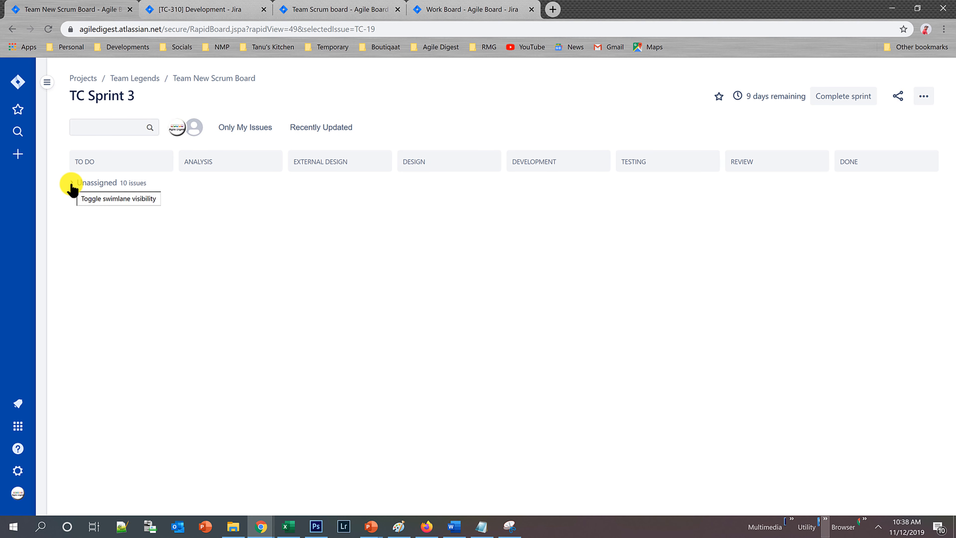
pyautogui.click(74, 183)
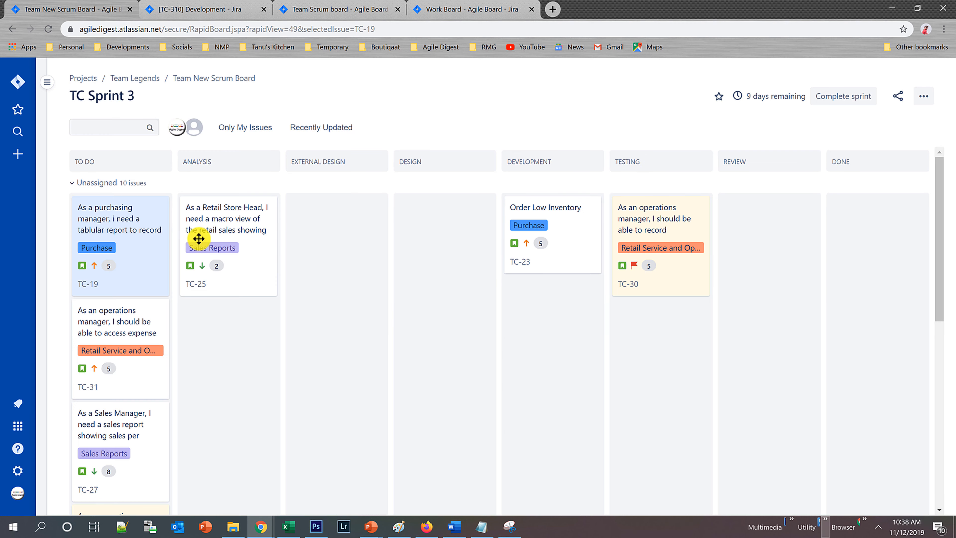
# Assign issue TC-25 in the Analysis column to a team member and close its details.
pyautogui.click(224, 218)
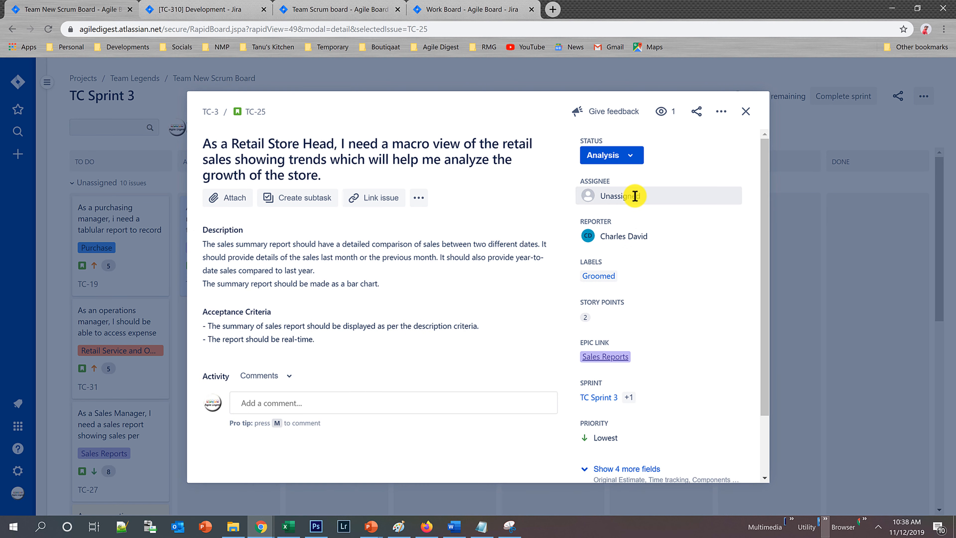
pyautogui.click(635, 196)
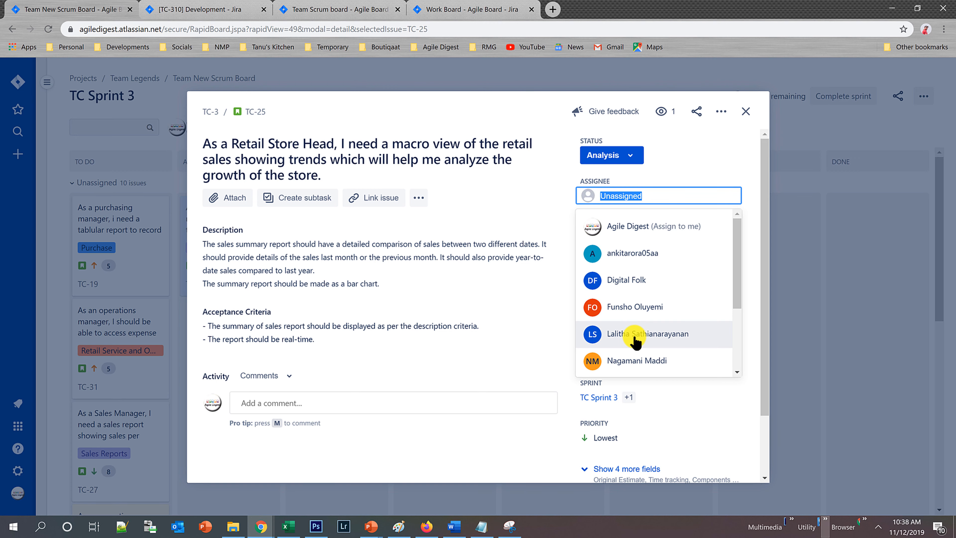
pyautogui.click(633, 359)
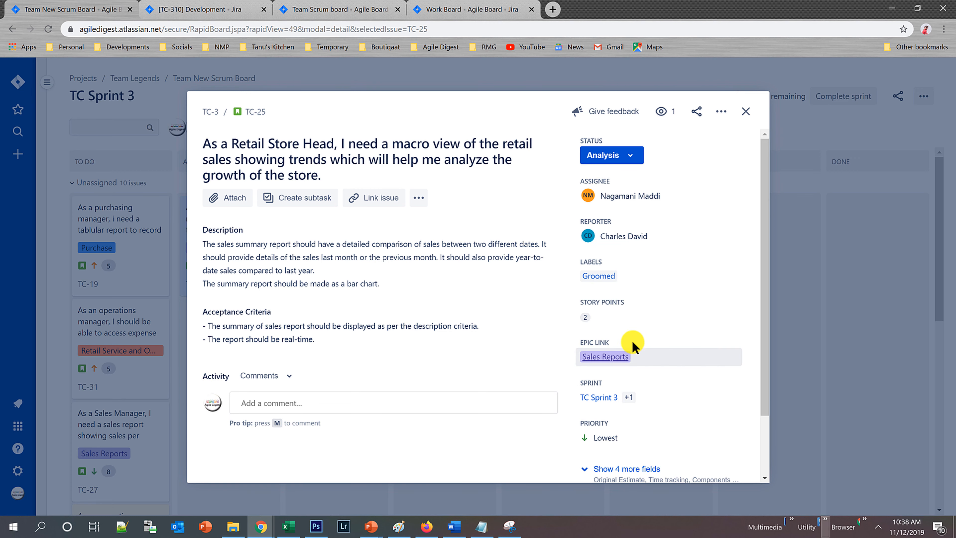
pyautogui.click(746, 111)
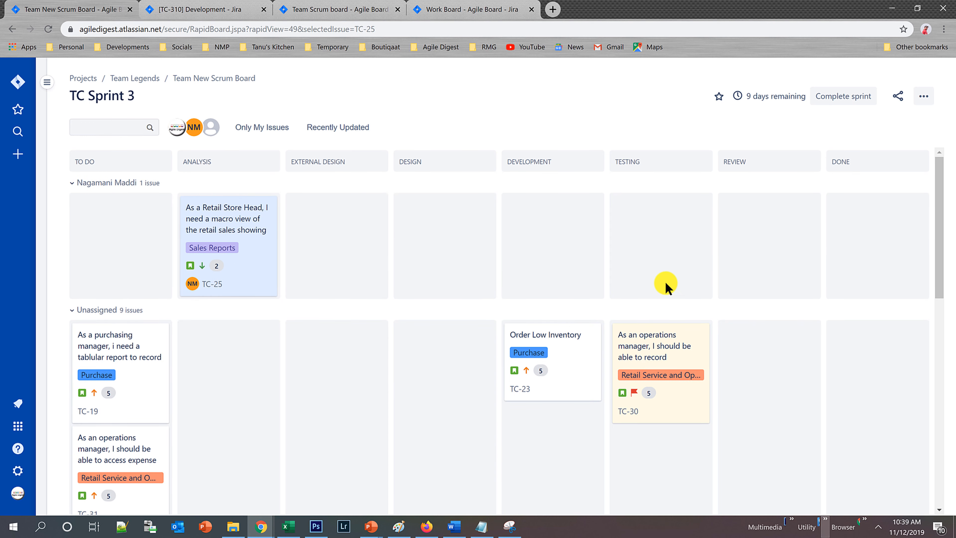
# Base the board's swimlanes on Queries in the board settings and add a query swimlane named High Importance.
pyautogui.click(925, 99)
pyautogui.click(879, 119)
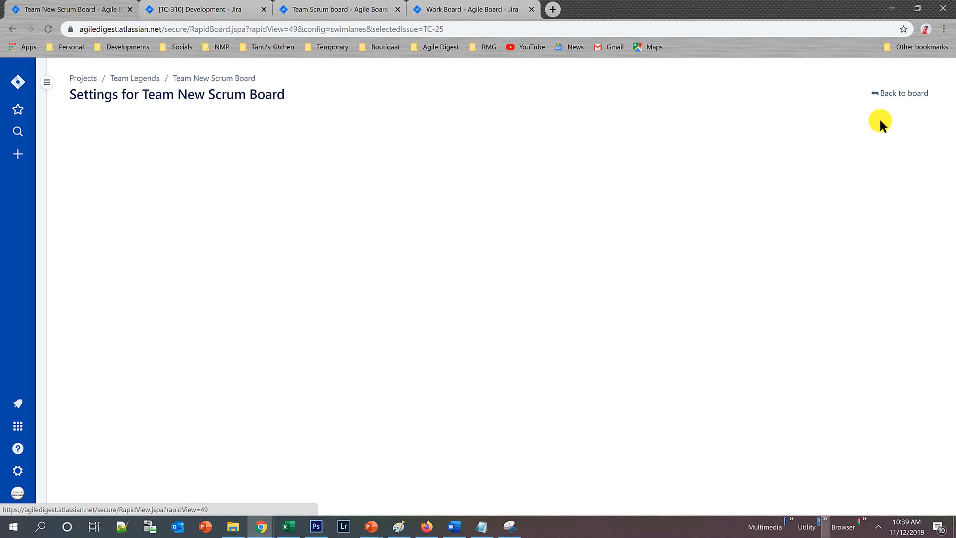
pyautogui.click(324, 209)
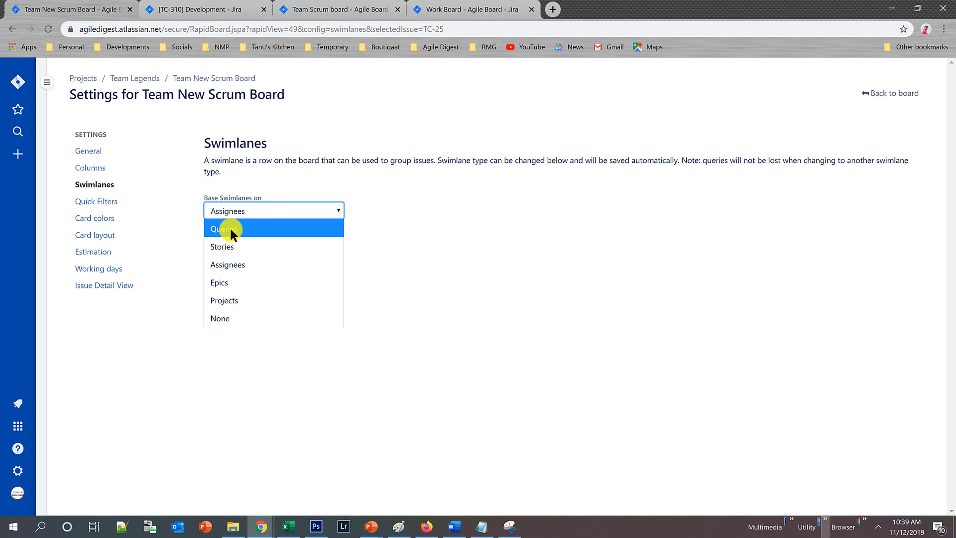
pyautogui.click(255, 226)
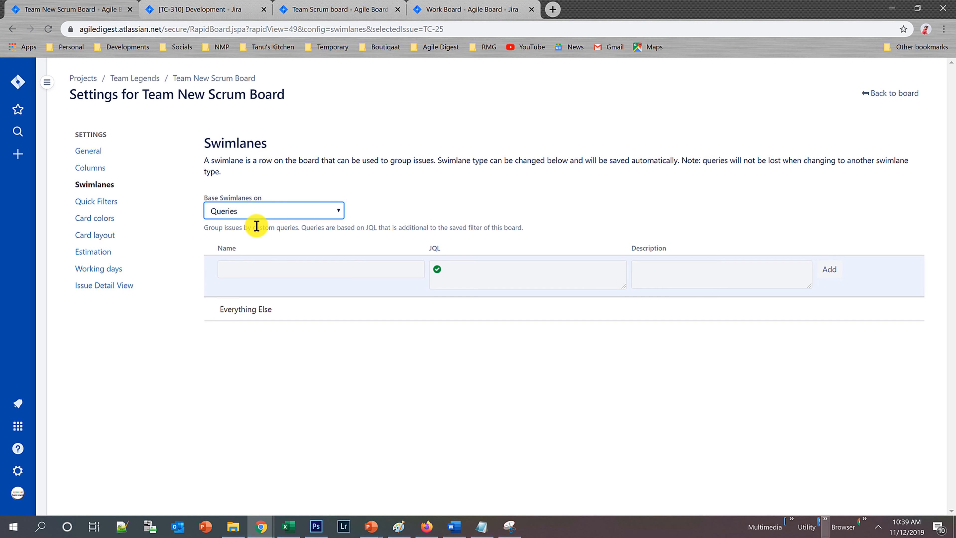
pyautogui.click(301, 267)
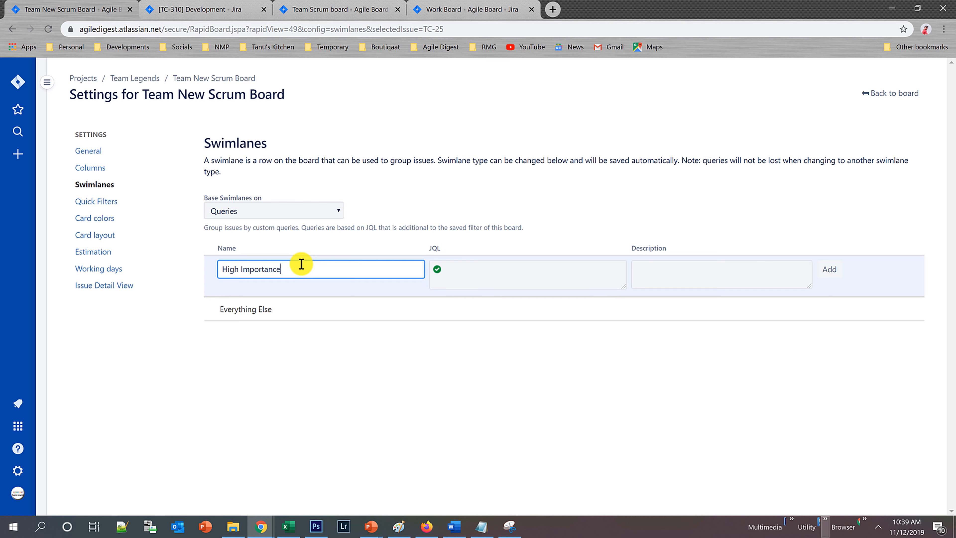
pyautogui.click(829, 270)
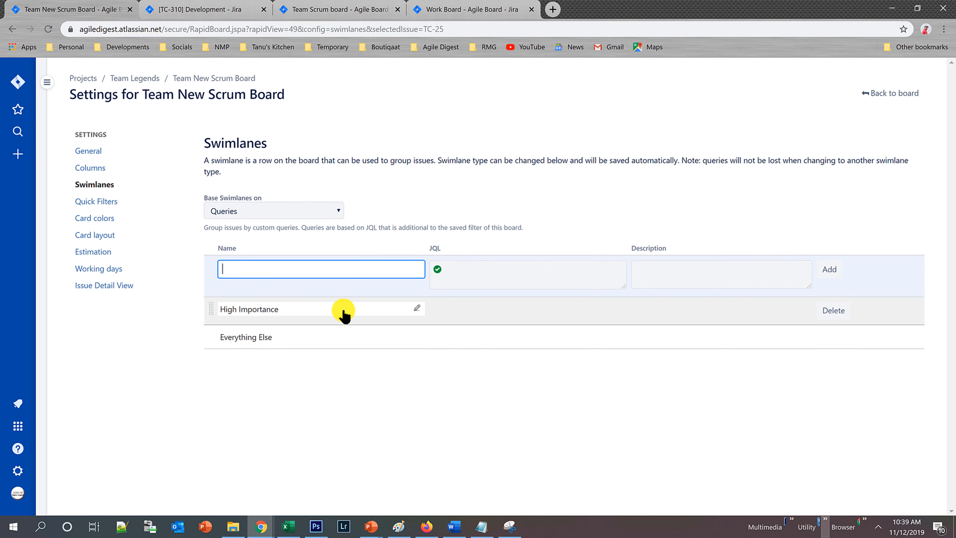
# Set the High Importance swimlane's JQL to priority in (High, Highest) and save the update.
pyautogui.click(523, 317)
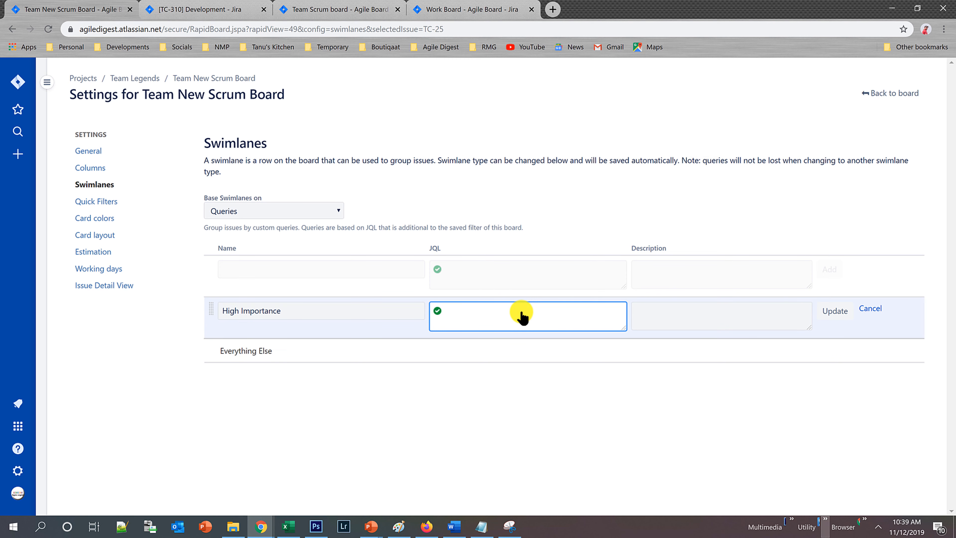
pyautogui.write('Pri')
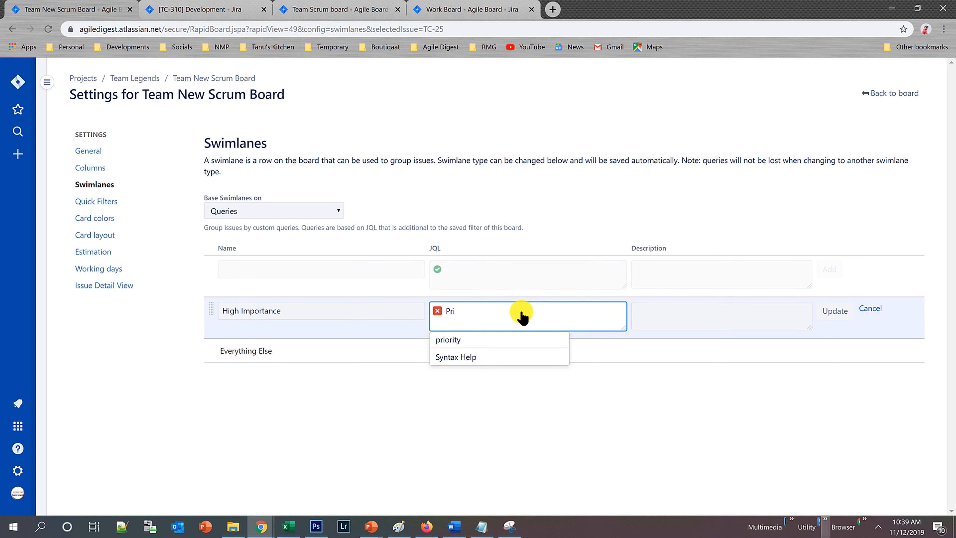
pyautogui.press('Tab')
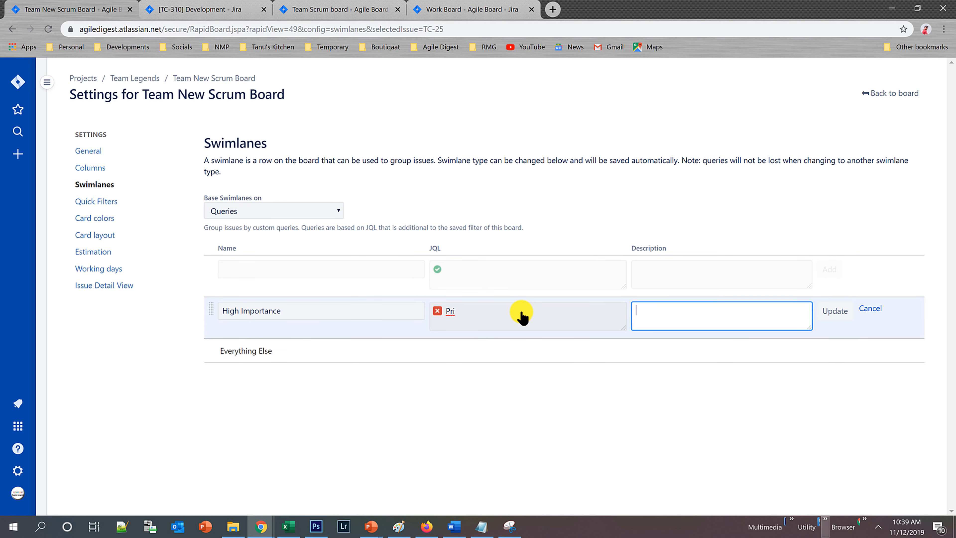
pyautogui.click(522, 312)
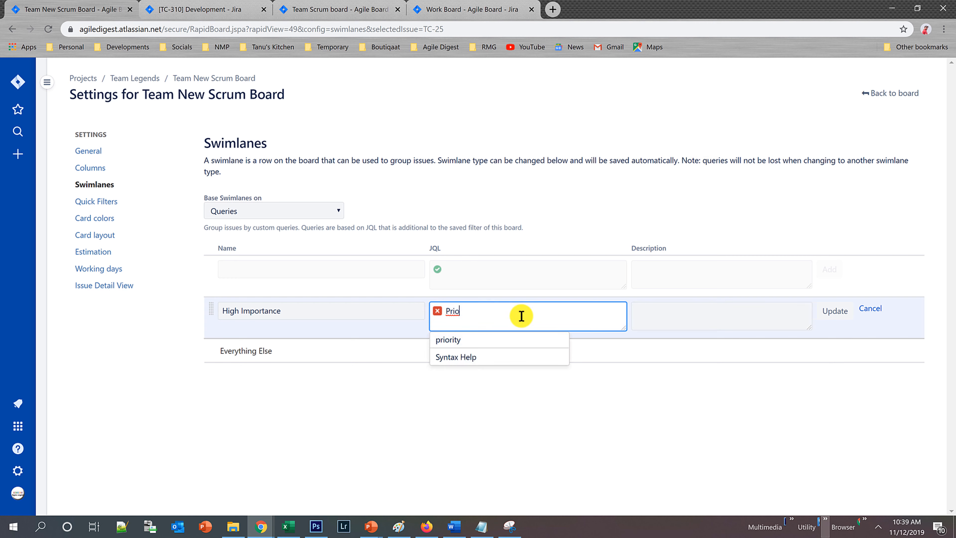
pyautogui.click(503, 340)
pyautogui.write('in (')
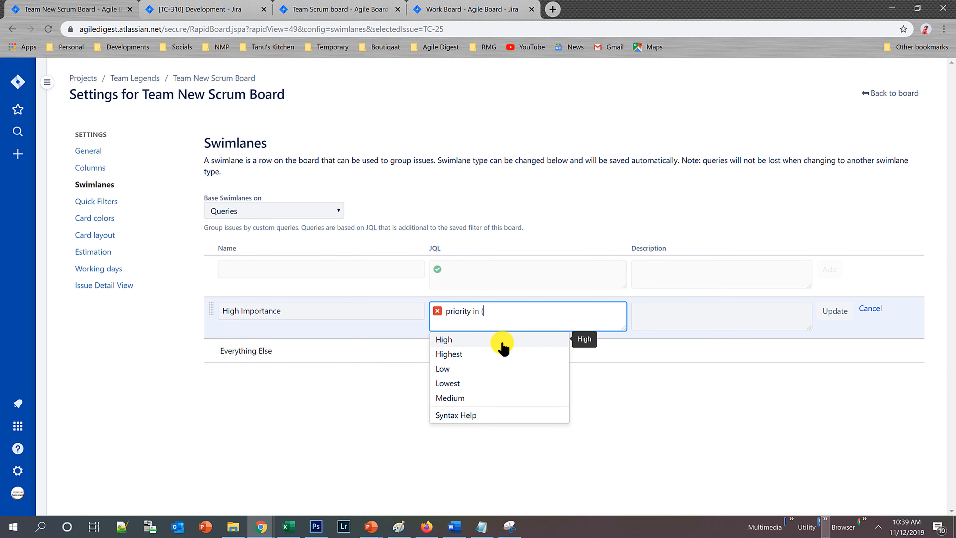
pyautogui.click(503, 341)
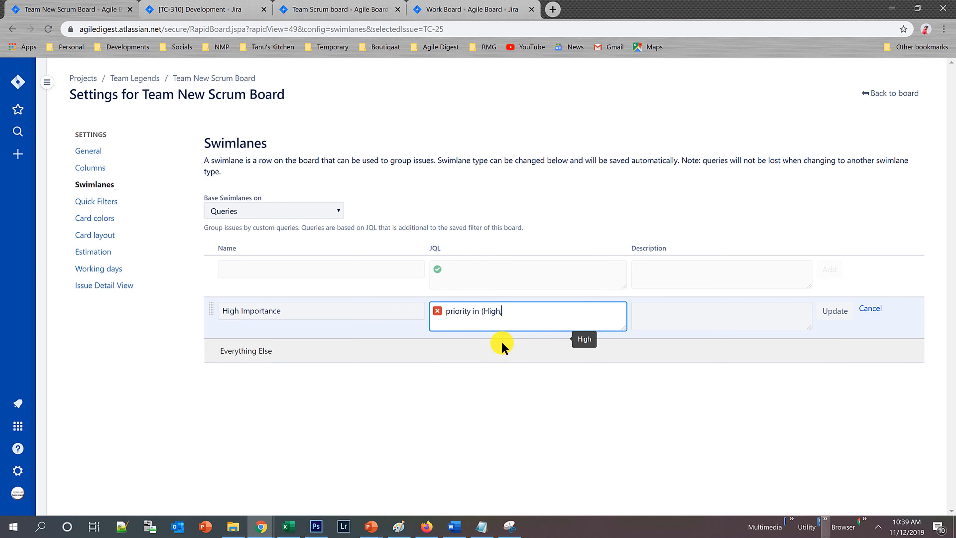
pyautogui.write(',H')
pyautogui.write('i')
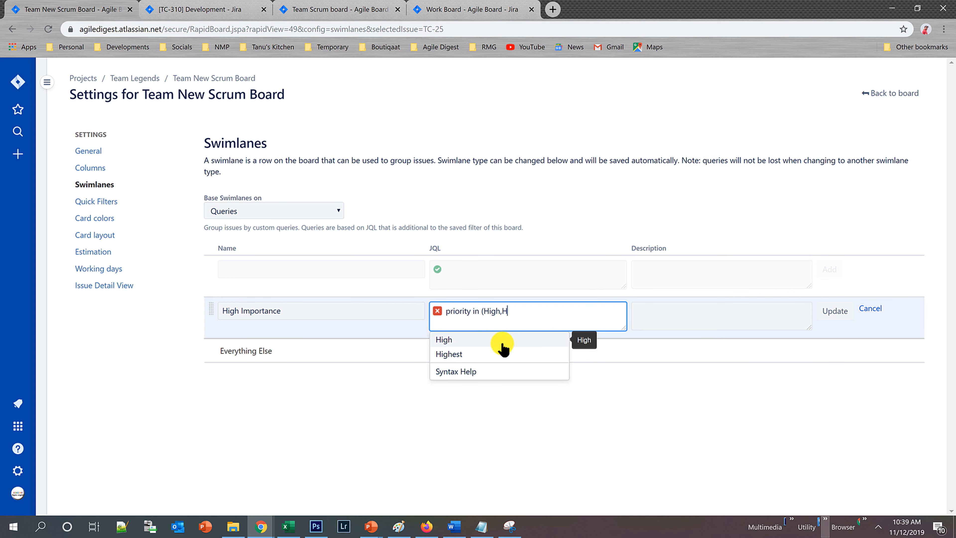
pyautogui.click(486, 354)
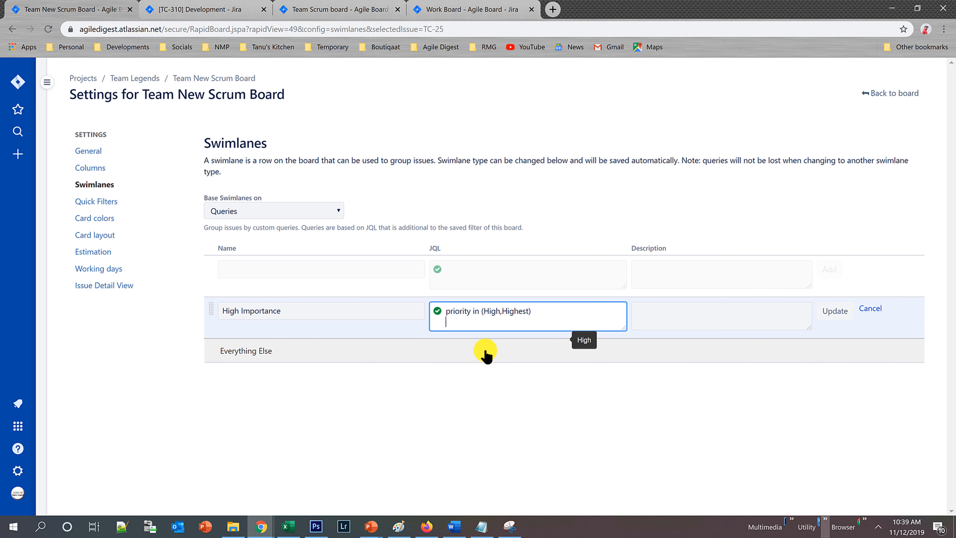
pyautogui.click(841, 312)
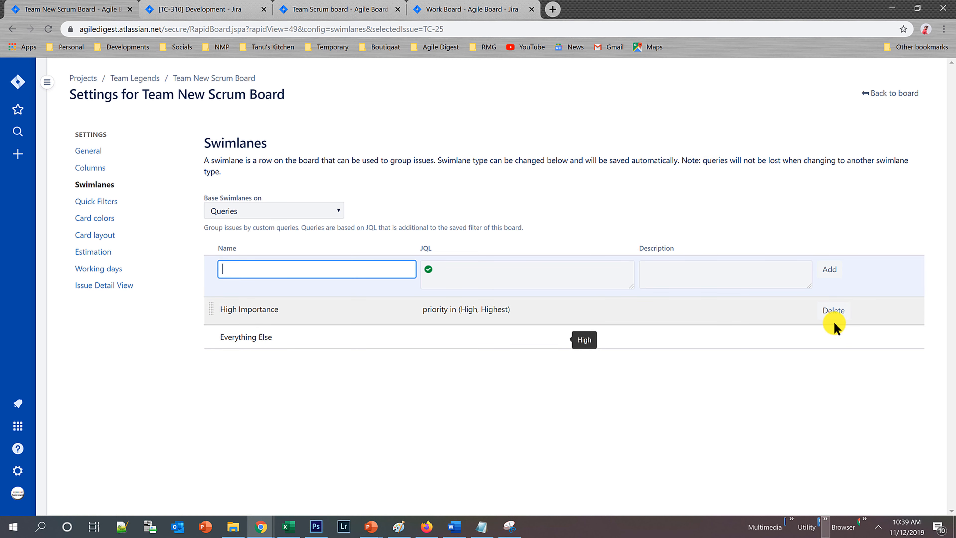
pyautogui.click(328, 401)
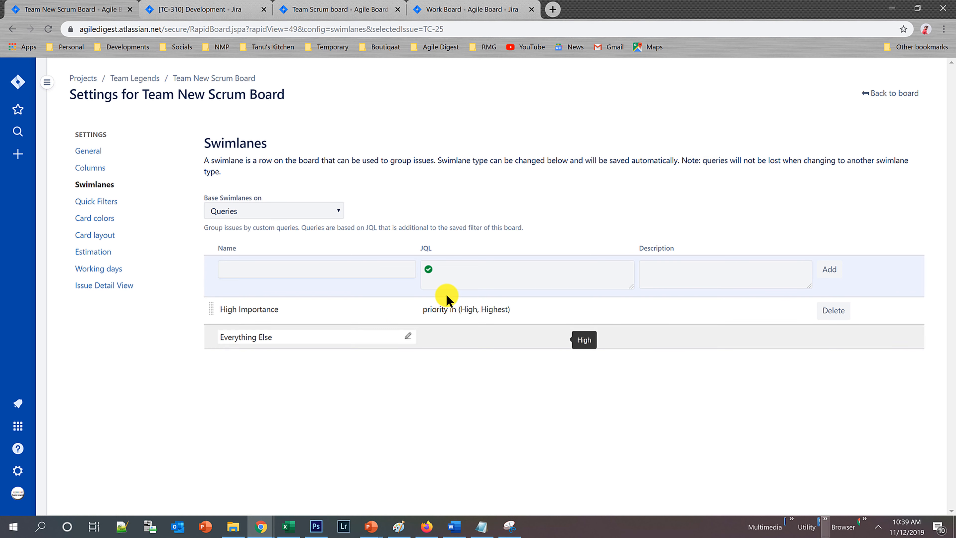
# Return to the TC Sprint 3 board, examine the High Importance and Everything Else swimlanes, and check issue TC-28's priority.
pyautogui.click(885, 102)
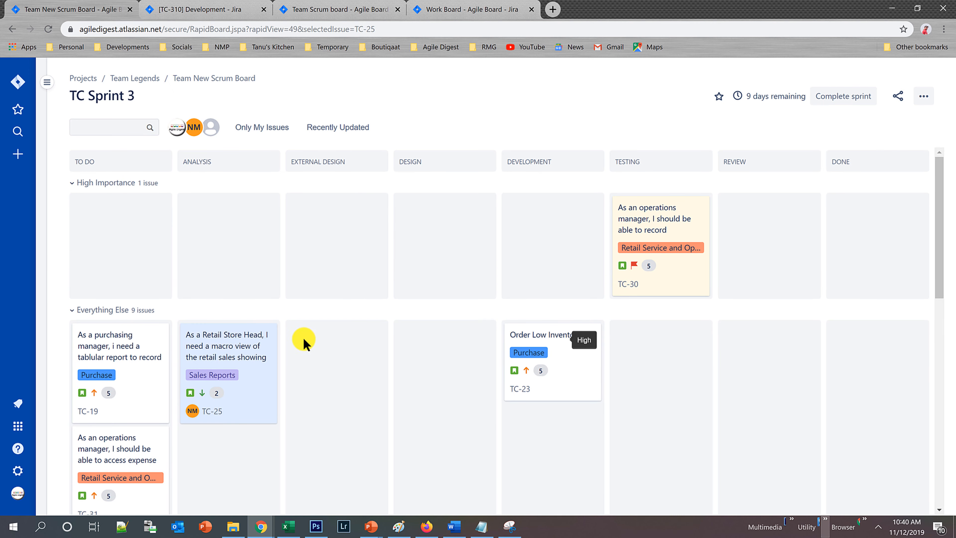
pyautogui.scroll(-5, 122, 471)
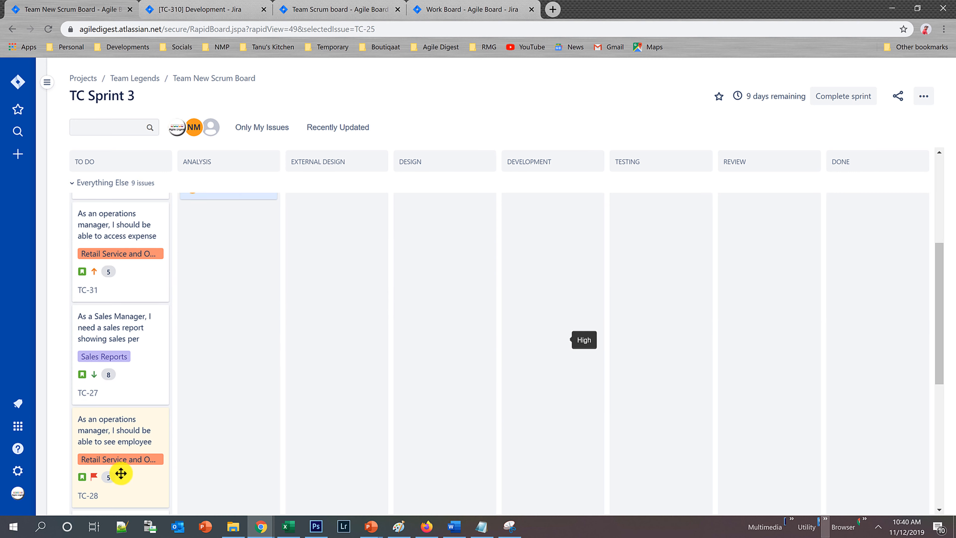
pyautogui.click(128, 441)
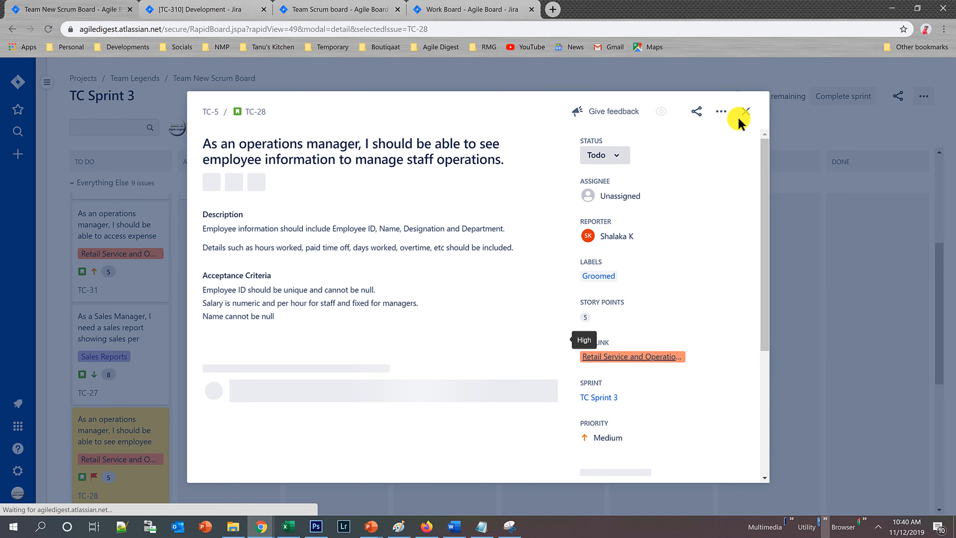
pyautogui.click(744, 115)
# Set the priority of issue TC-27 to Highest and close its details.
pyautogui.click(140, 330)
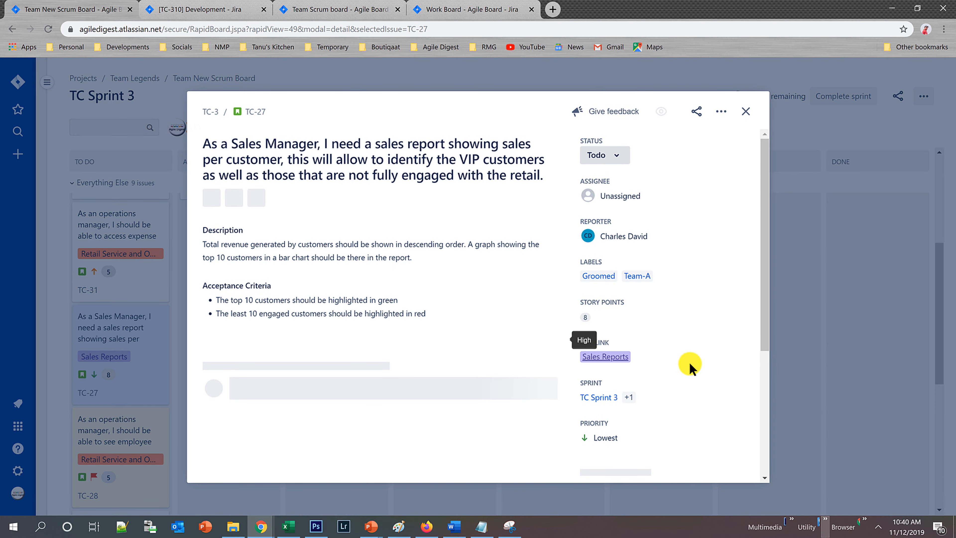
pyautogui.click(602, 436)
pyautogui.click(613, 354)
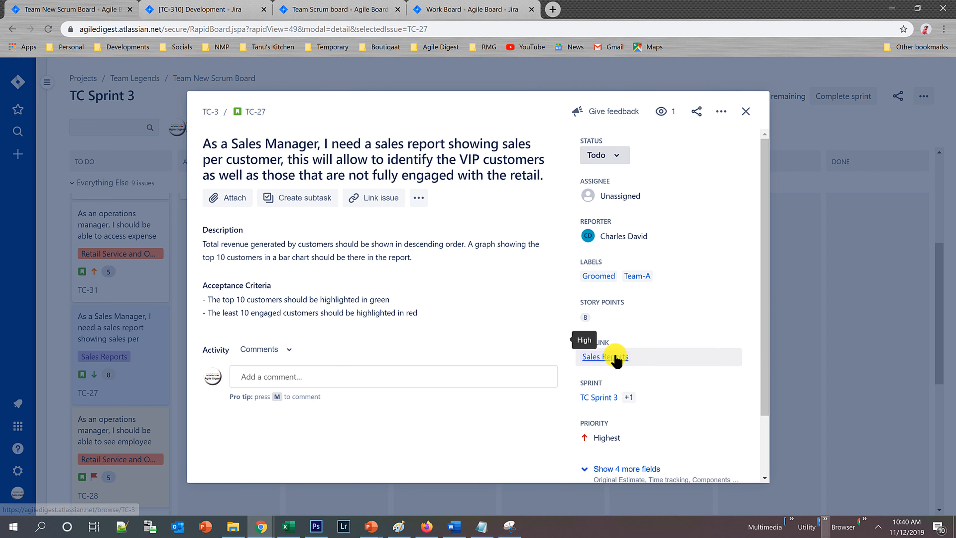
pyautogui.click(745, 112)
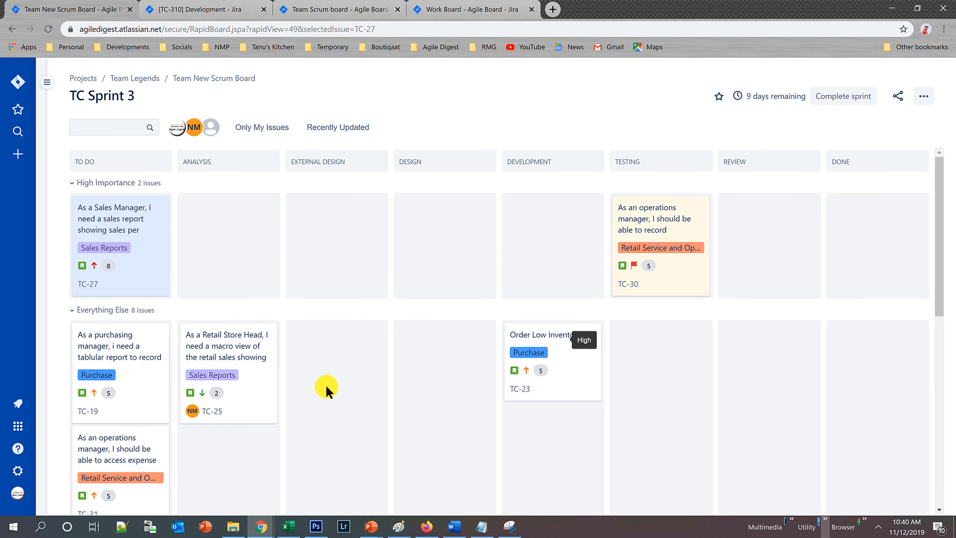
# Set the priority of issue TC-24 in the Everything Else swimlane to Highest and close its details.
pyautogui.scroll(-10, 327, 392)
pyautogui.click(147, 315)
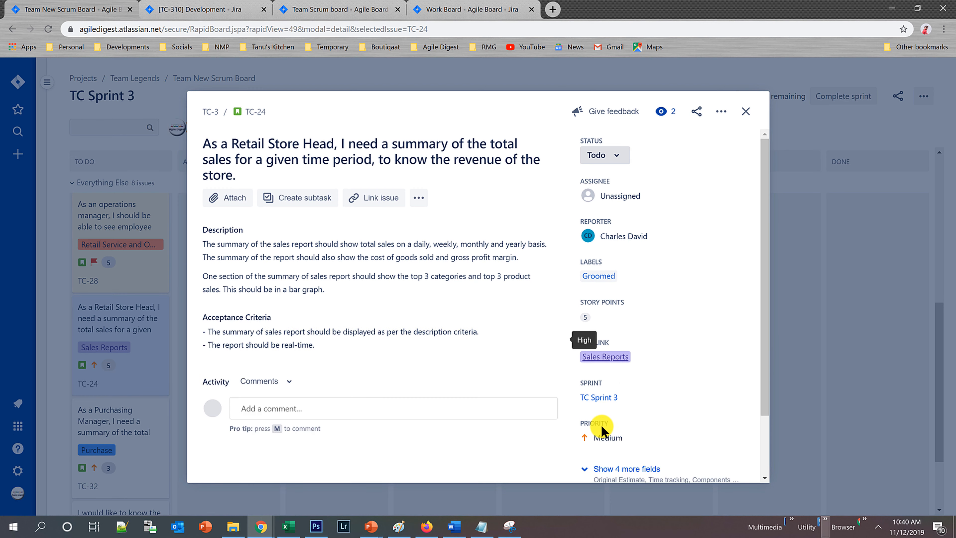
pyautogui.click(601, 438)
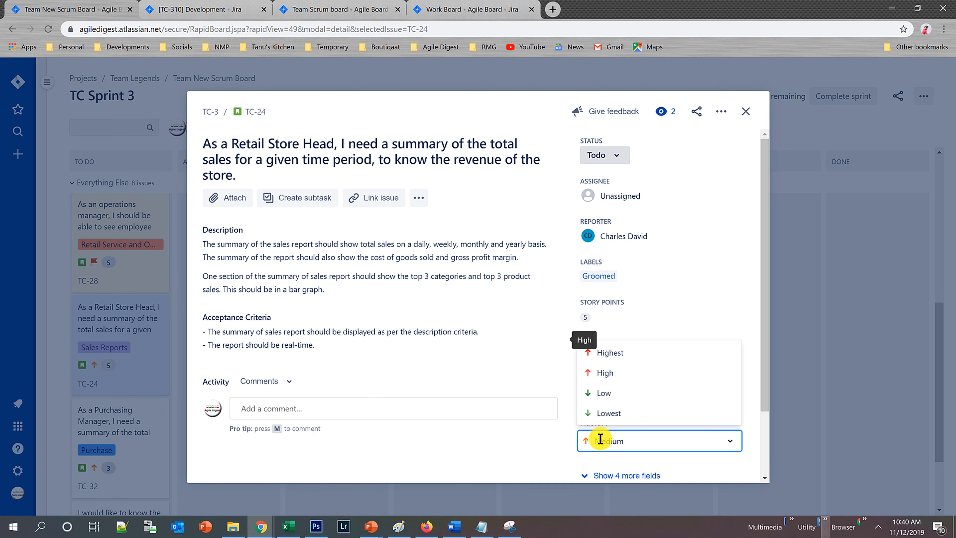
pyautogui.click(607, 354)
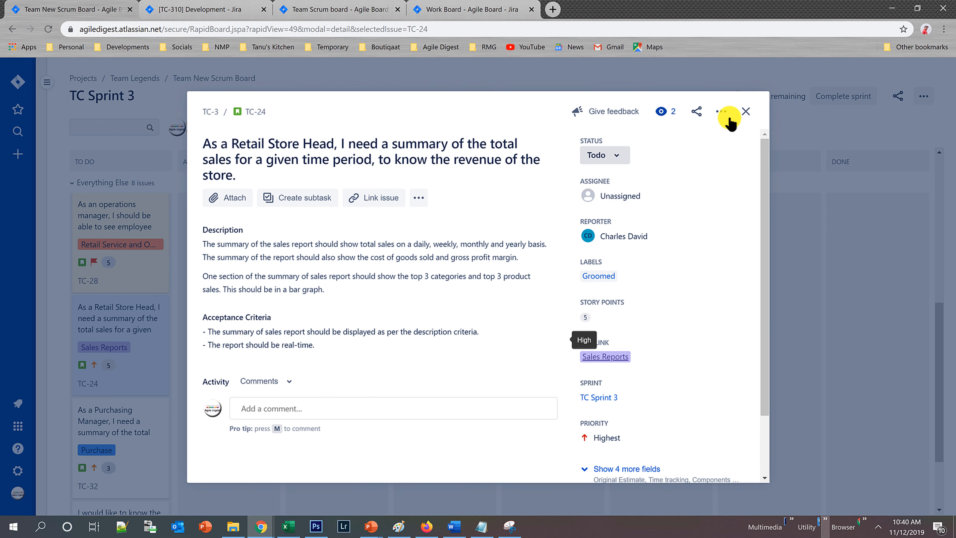
pyautogui.click(745, 112)
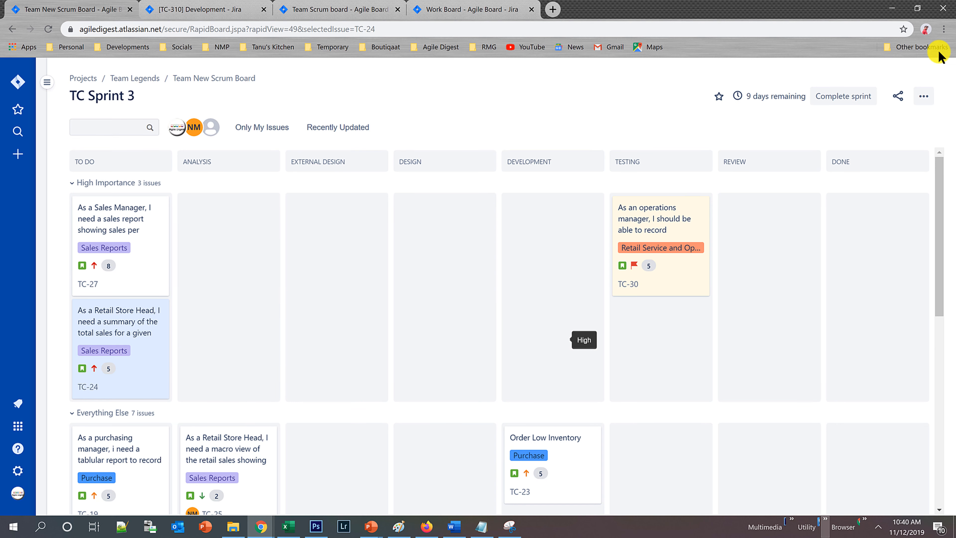
# Open the board's swimlane settings and add a query swimlane named Impeded with the JQL Flagged = Impediment.
pyautogui.click(923, 99)
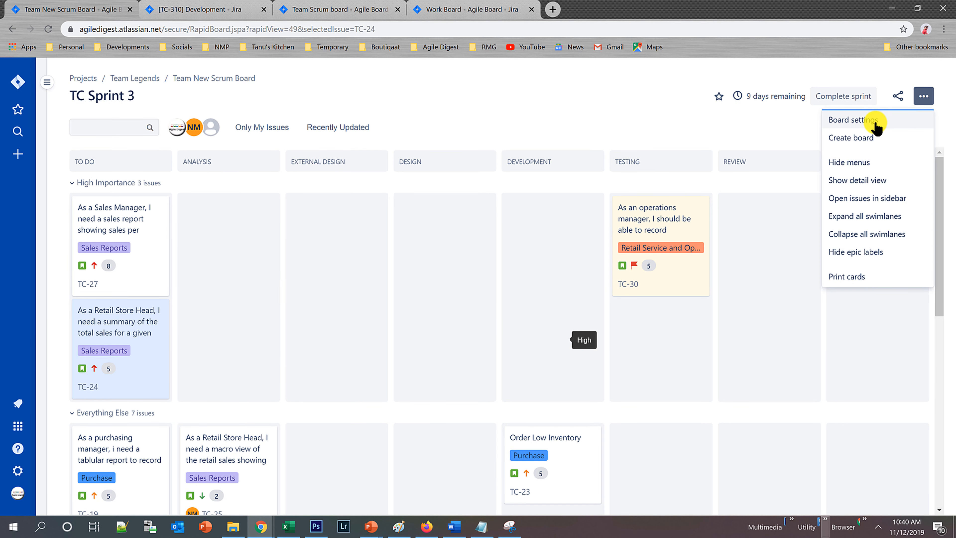
pyautogui.click(854, 121)
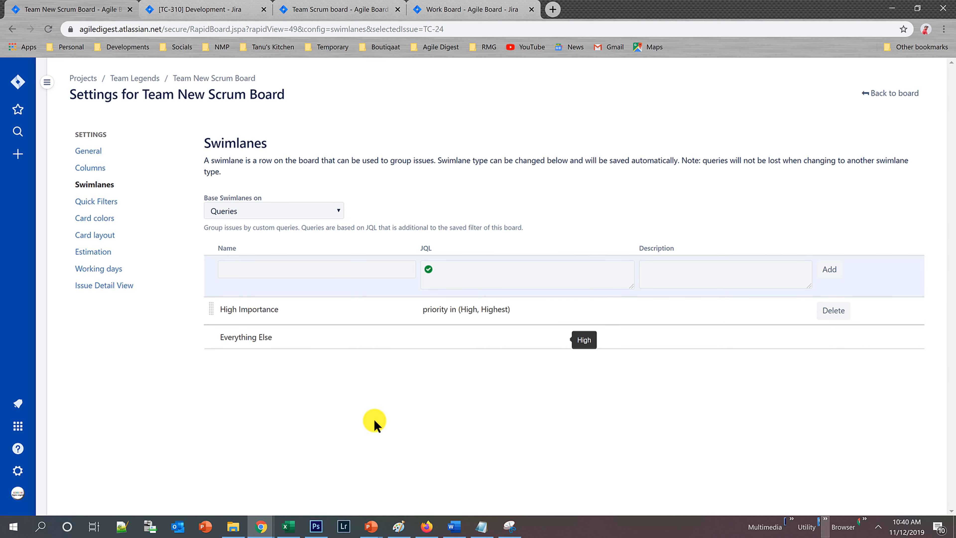
pyautogui.click(326, 266)
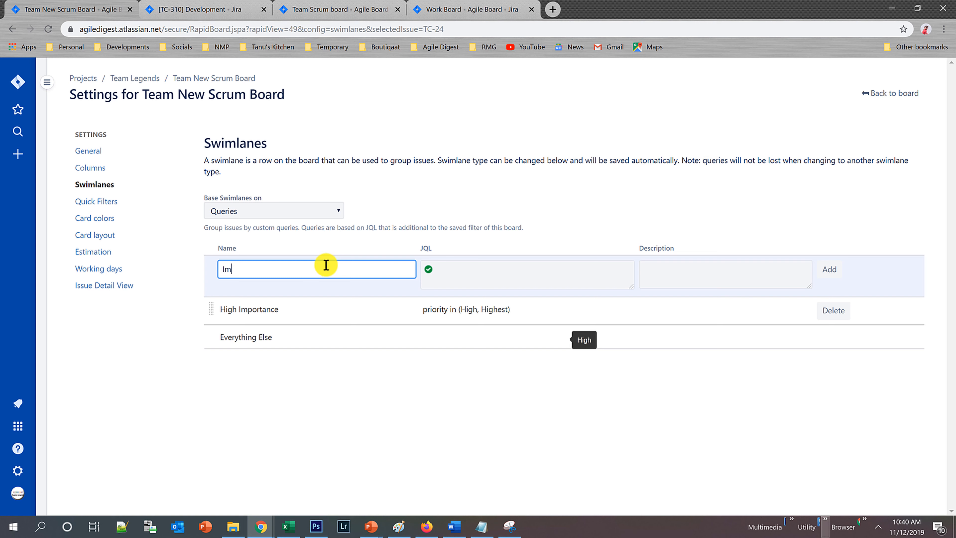
pyautogui.press('Tab')
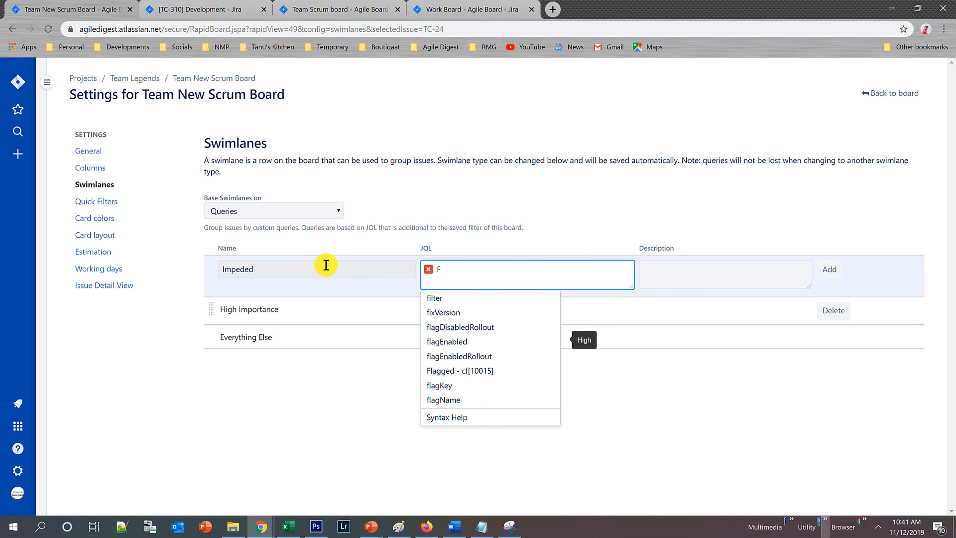
pyautogui.write('lagged = Impediment')
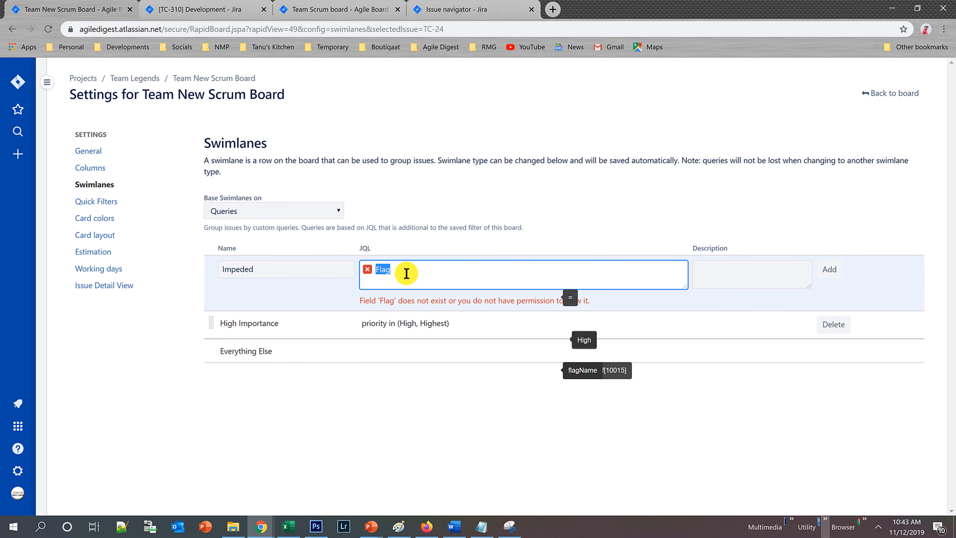
pyautogui.click(831, 271)
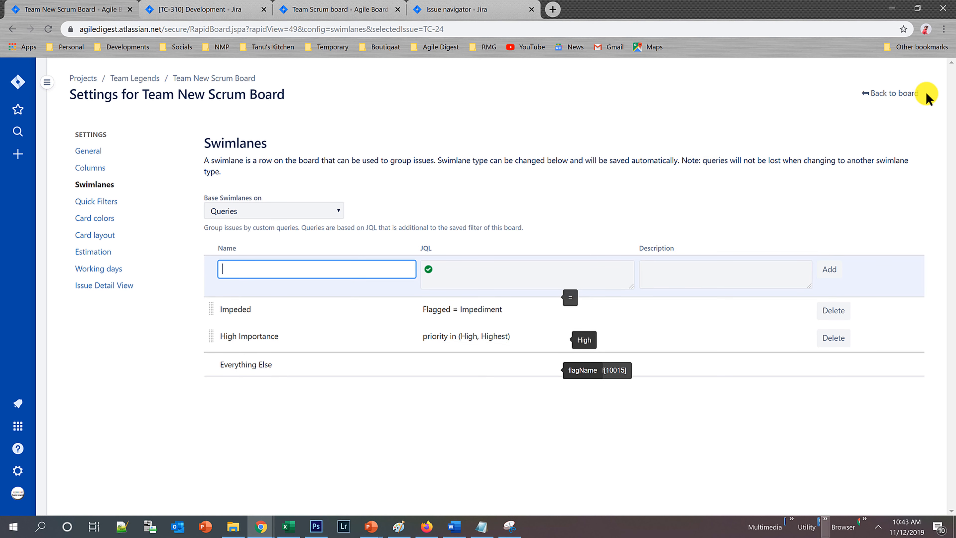
# Return to the TC Sprint 3 board, move issue TC-27 to the Analysis column, and reload the board.
pyautogui.click(907, 95)
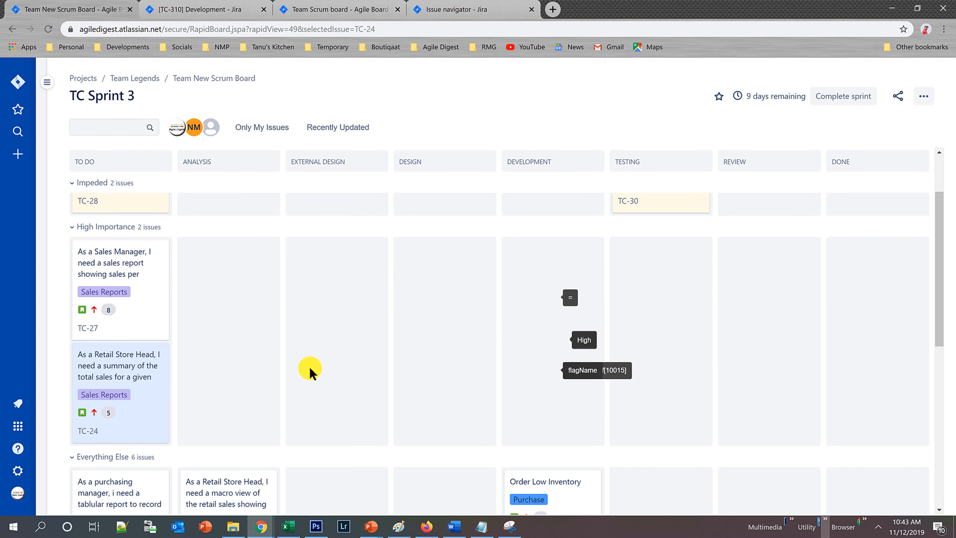
pyautogui.moveTo(92, 348); pyautogui.dragTo(229, 363)
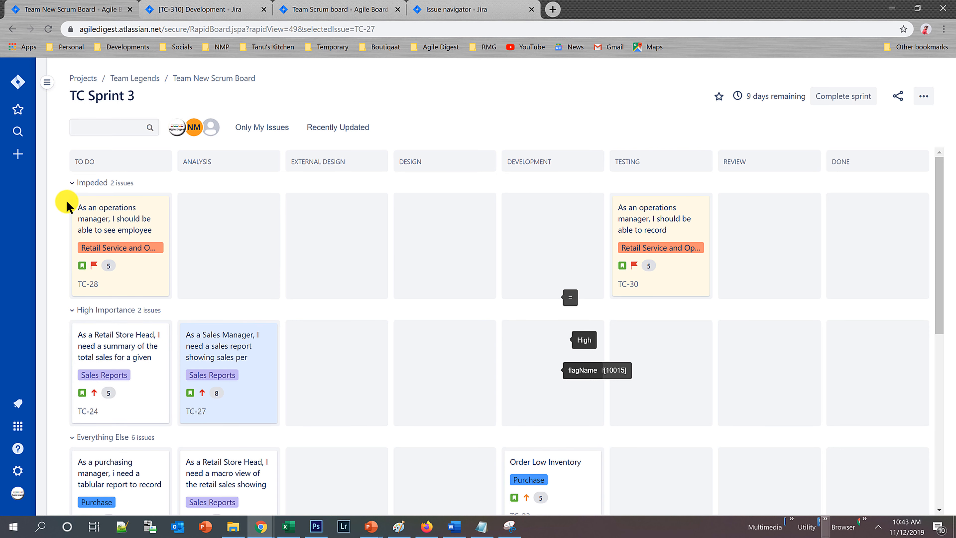
pyautogui.scroll(-10, 225, 369)
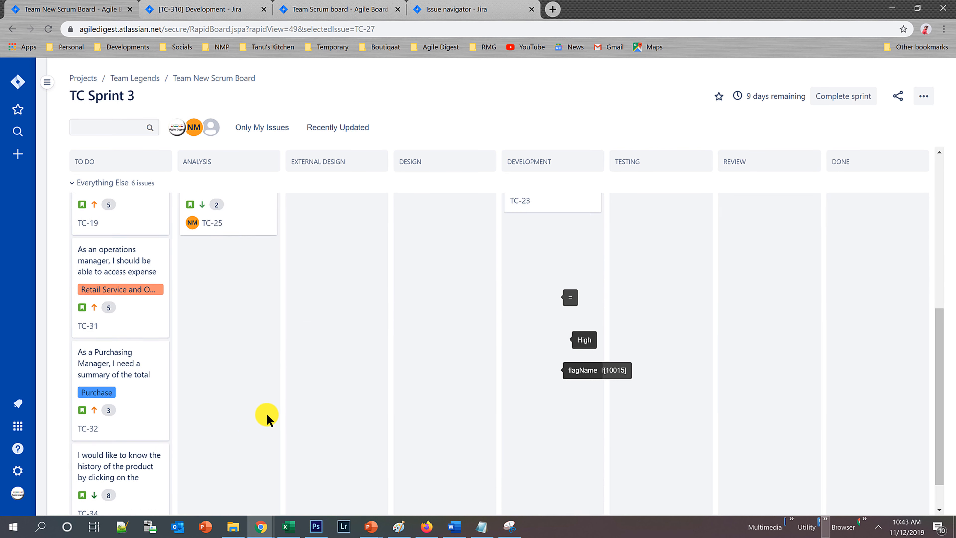
pyautogui.scroll(10, 267, 416)
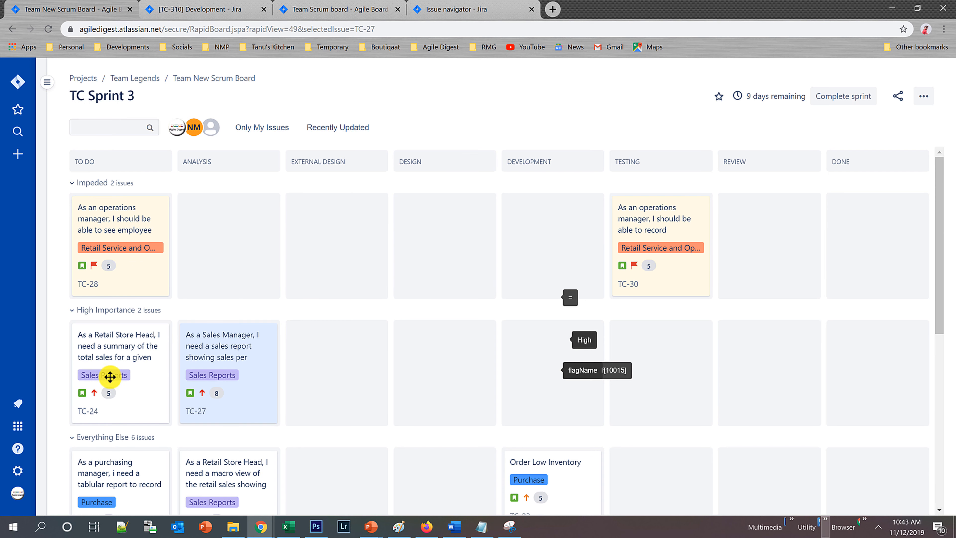
pyautogui.click(48, 29)
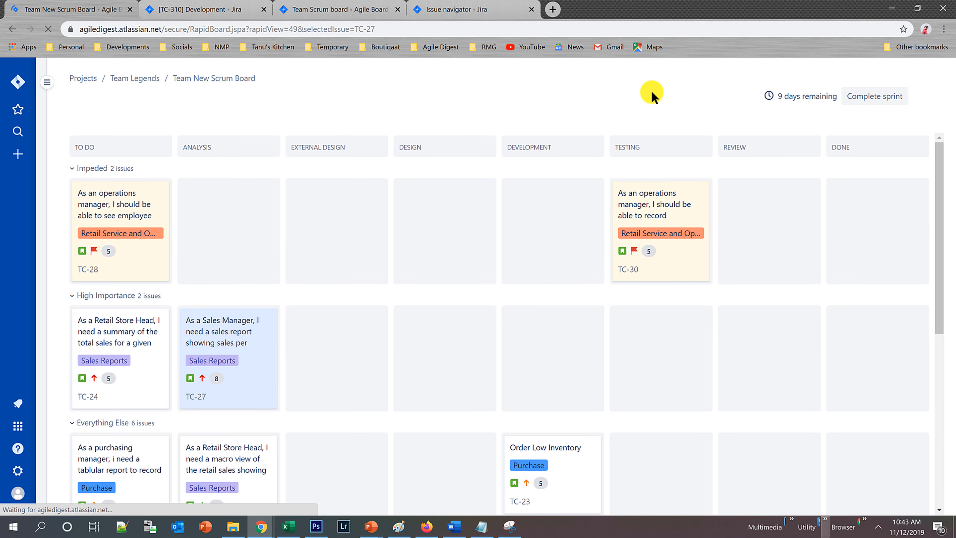
# Examine the board's swimlane, column and quick filter settings, and return to the sprint board.
pyautogui.click(922, 97)
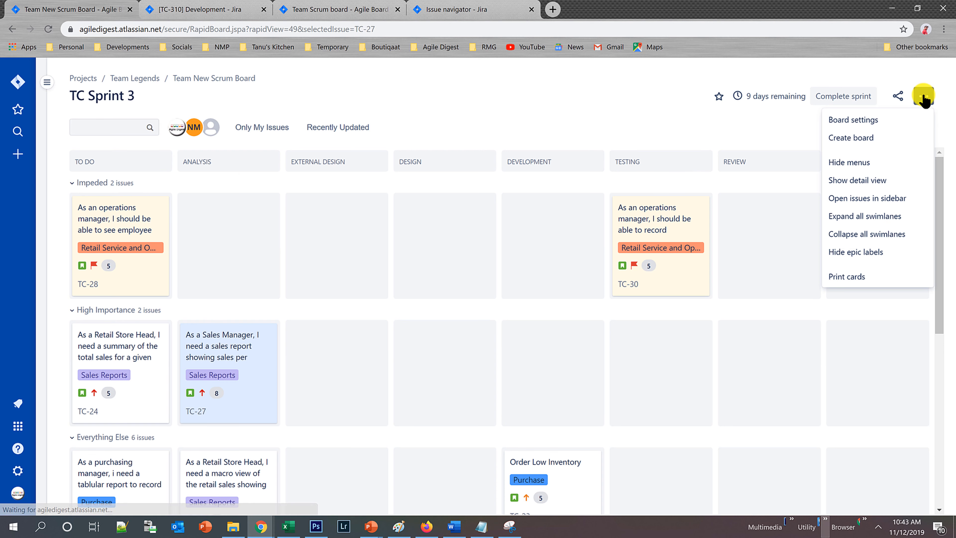
pyautogui.click(881, 121)
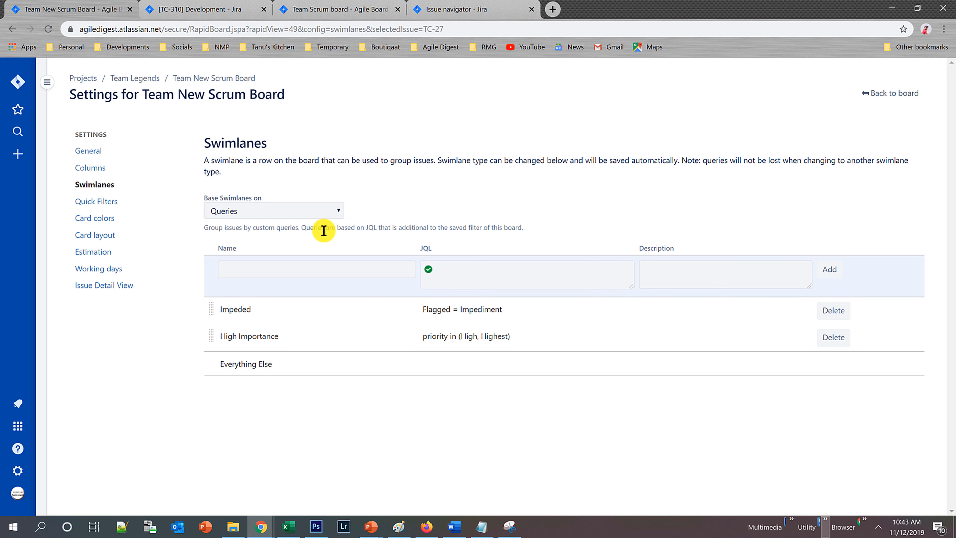
pyautogui.click(101, 172)
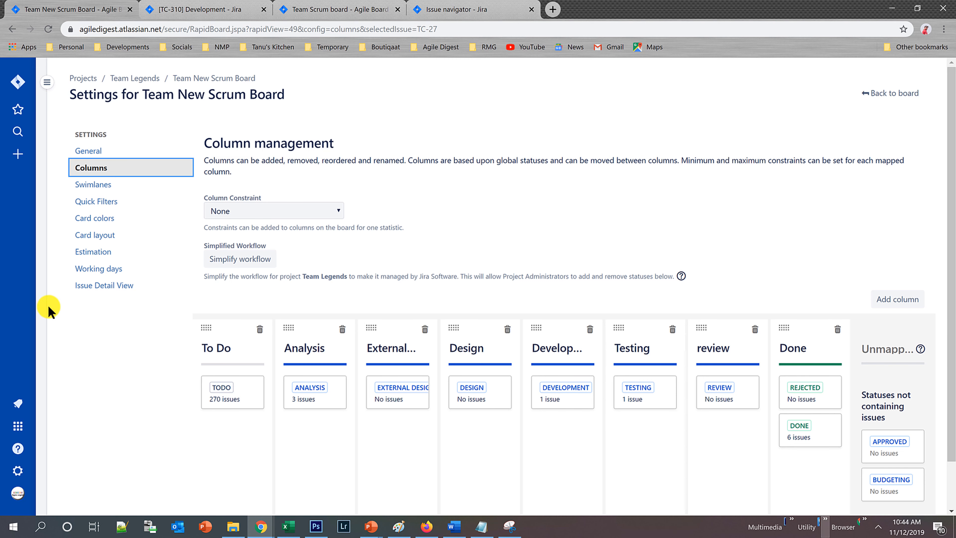
pyautogui.click(107, 204)
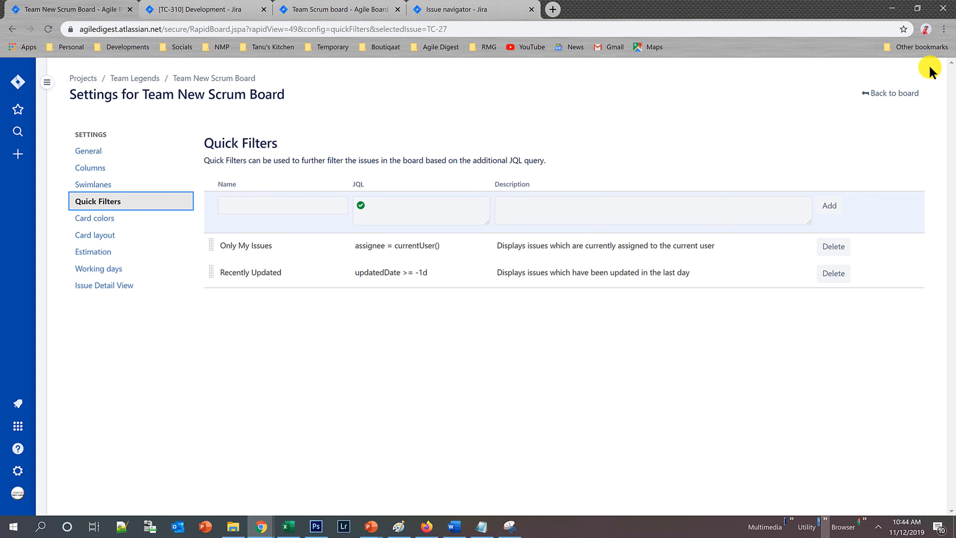
pyautogui.click(913, 94)
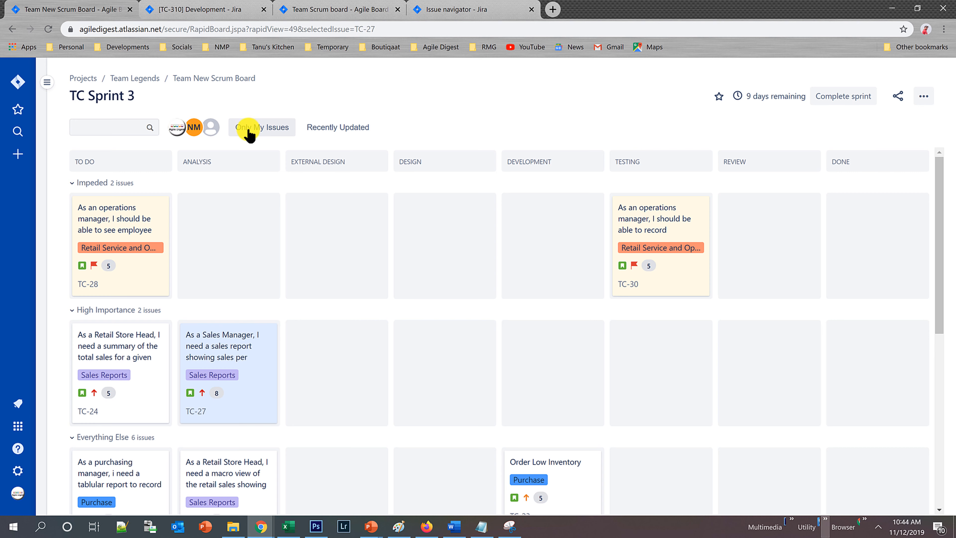
# Open issue TC-32 from the Everything Else swimlane and start editing its labels.
pyautogui.scroll(-1, 417, 344)
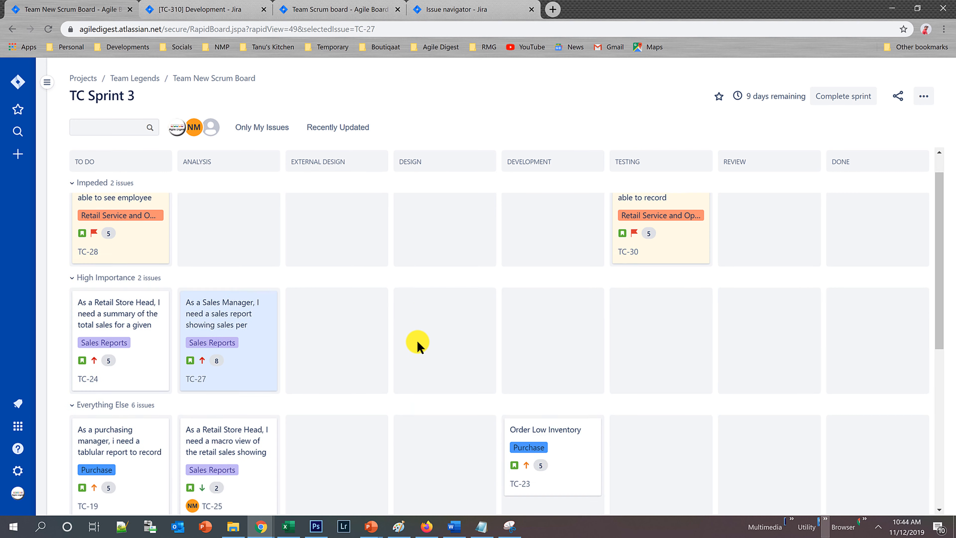
pyautogui.scroll(-7, 417, 343)
pyautogui.scroll(8, 416, 342)
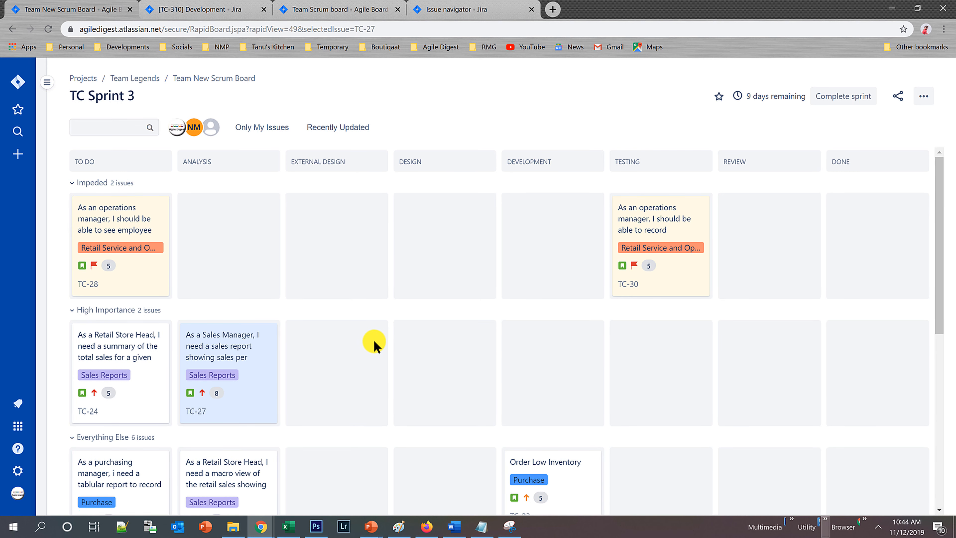
pyautogui.scroll(-7, 368, 338)
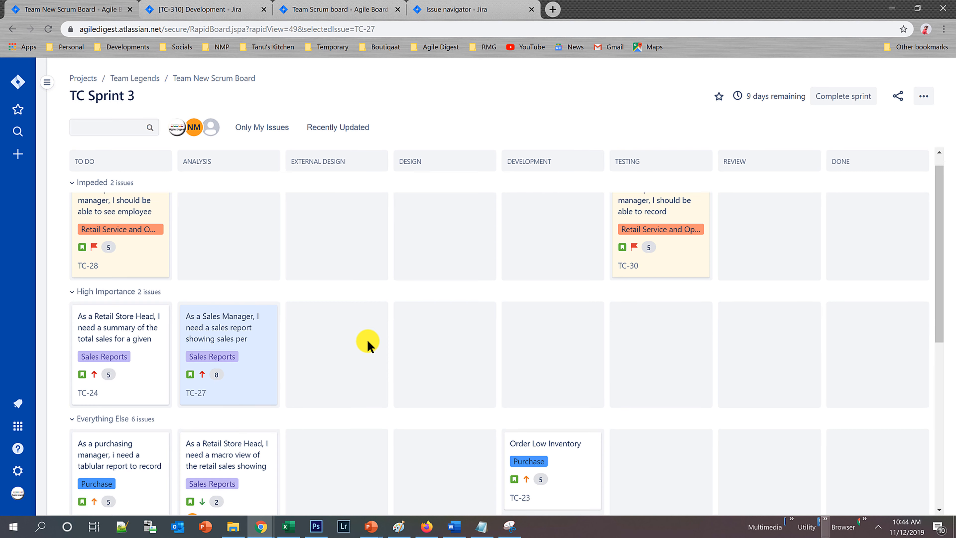
pyautogui.click(133, 404)
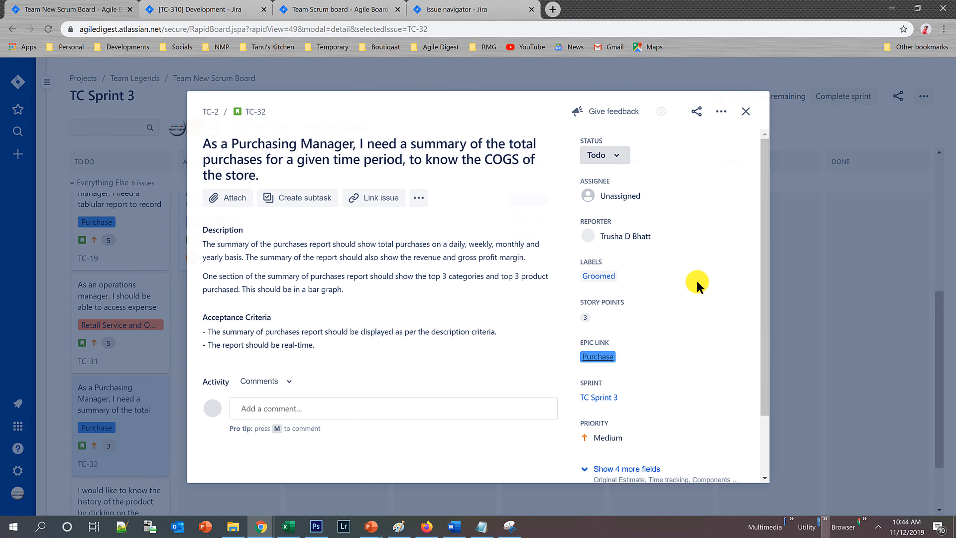
pyautogui.click(674, 279)
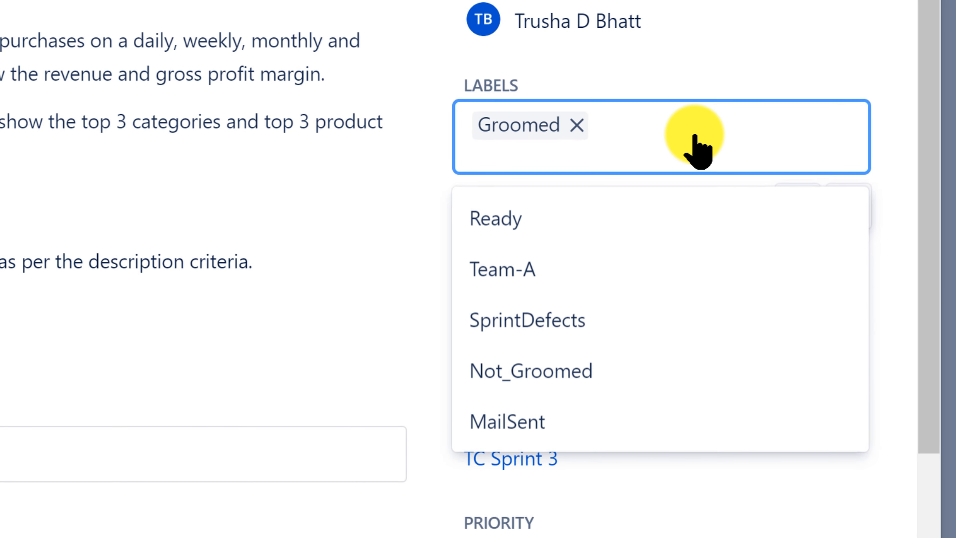
pyautogui.write('Pro')
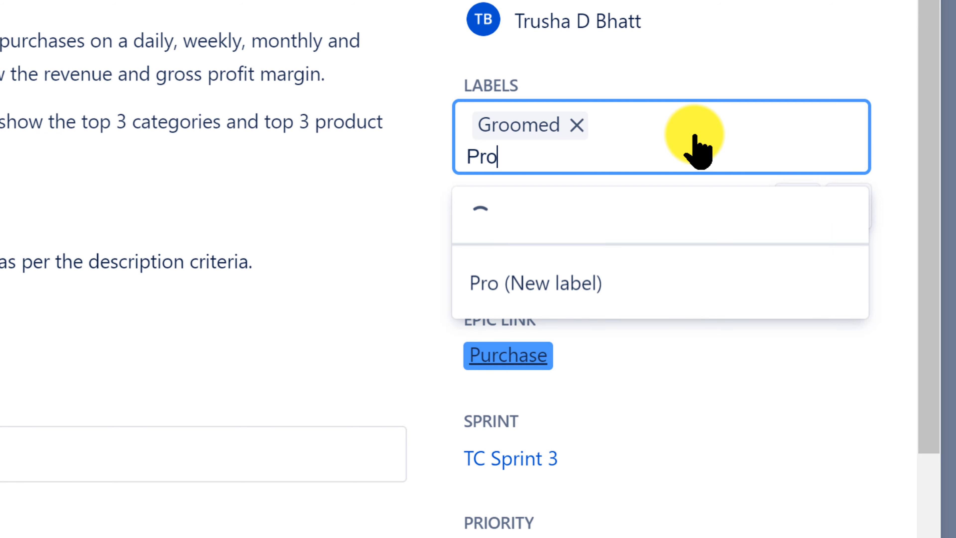
pyautogui.write('hectS')
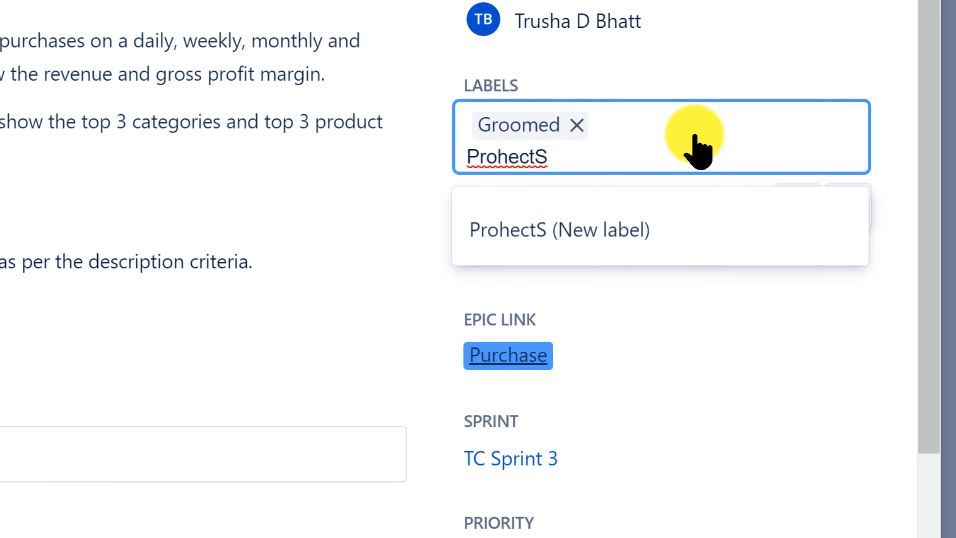
pyautogui.press('BackSpace')
pyautogui.press('BackSpace')
pyautogui.press('BackSpace')
pyautogui.press('BackSpace')
pyautogui.press('BackSpace')
pyautogui.press('BackSpace')
pyautogui.press('BackSpace')
pyautogui.press('BackSpace')
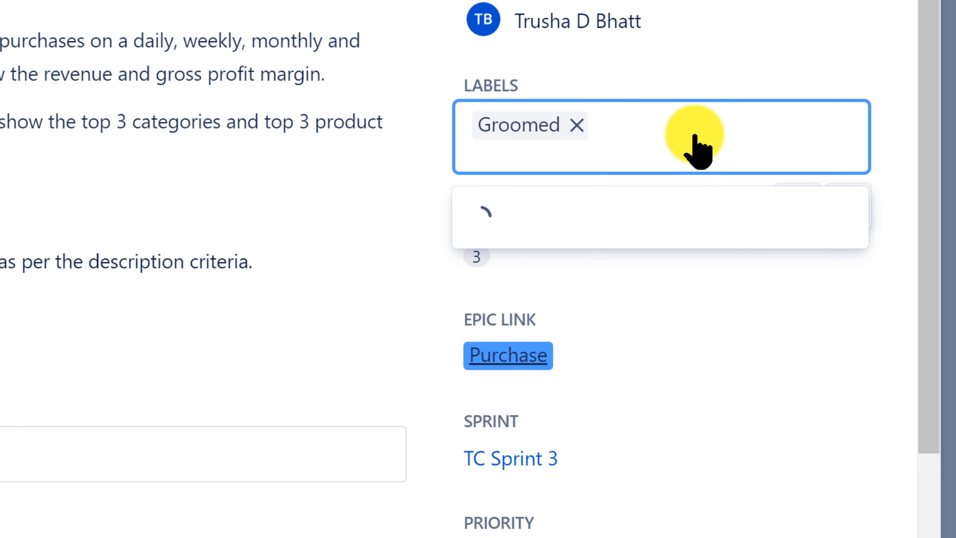
# Add the new label StilThread to issue TC-32, save the labels, and close the issue details.
pyautogui.write('Stil')
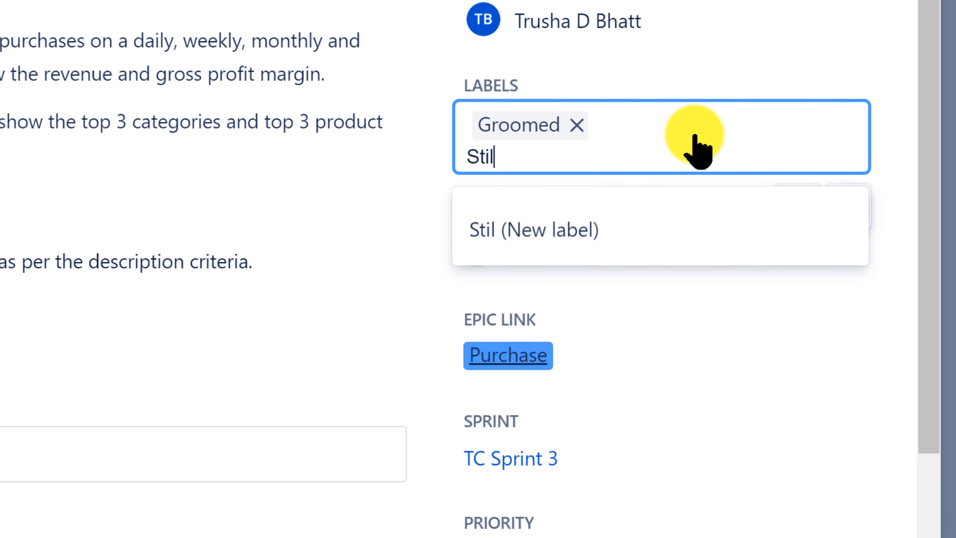
pyautogui.write('THread')
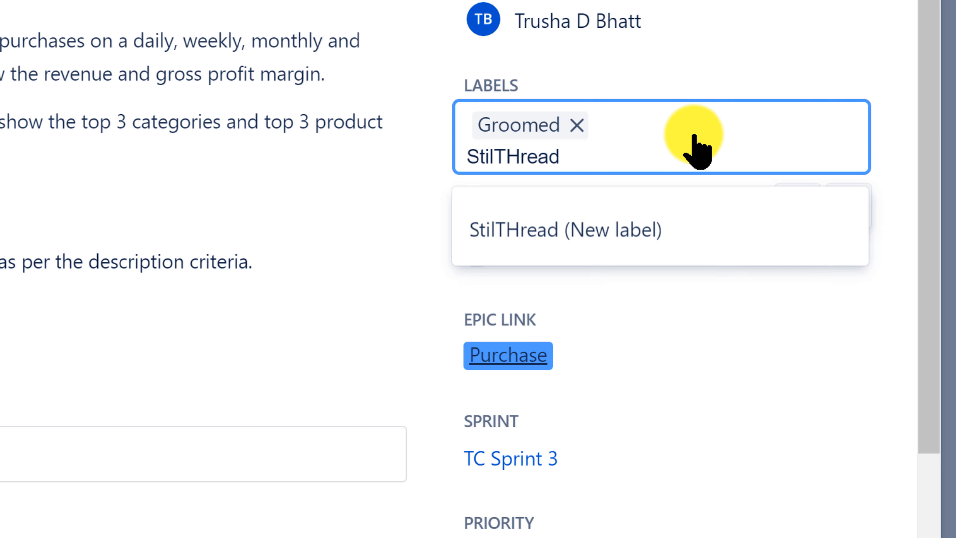
pyautogui.hotkey('ctrl', 'a')
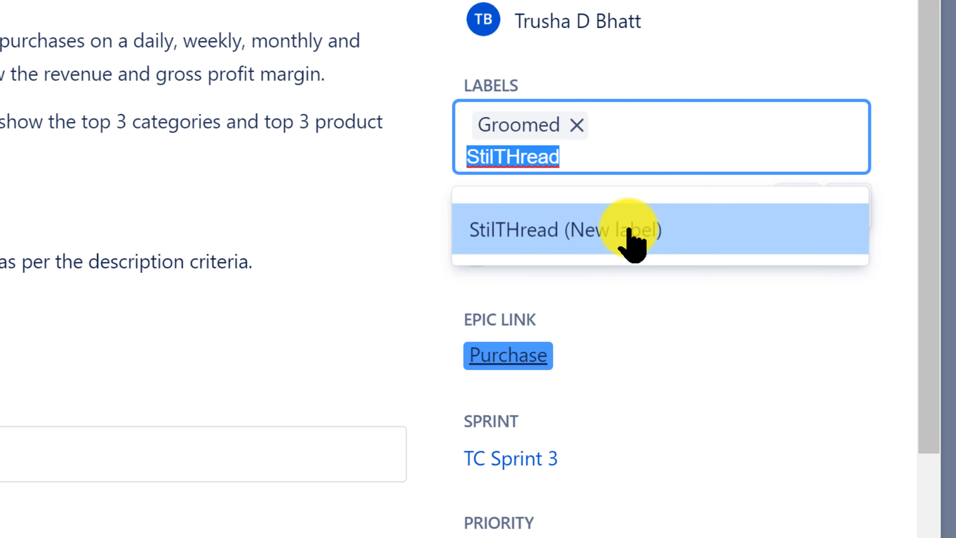
pyautogui.click(585, 154)
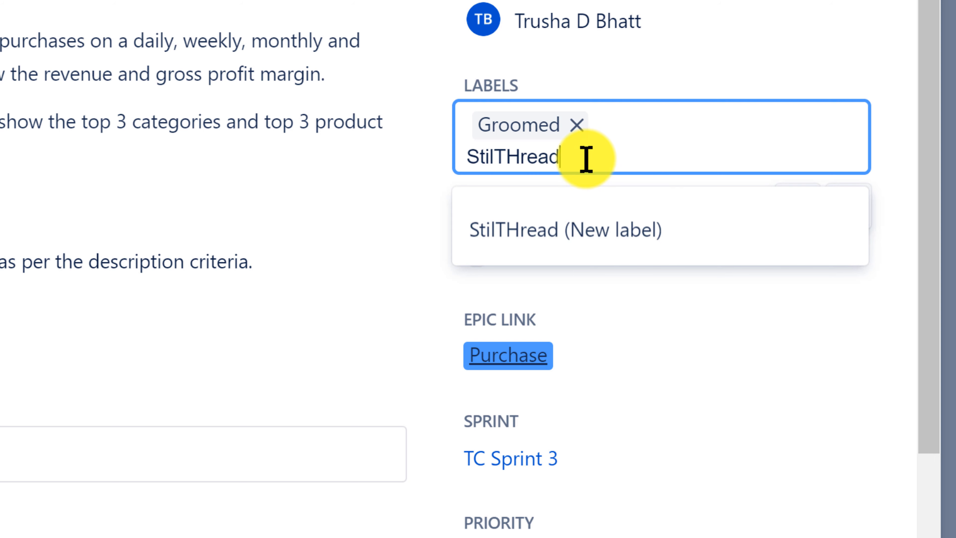
pyautogui.click(521, 154)
pyautogui.press('BackSpace')
pyautogui.write('h')
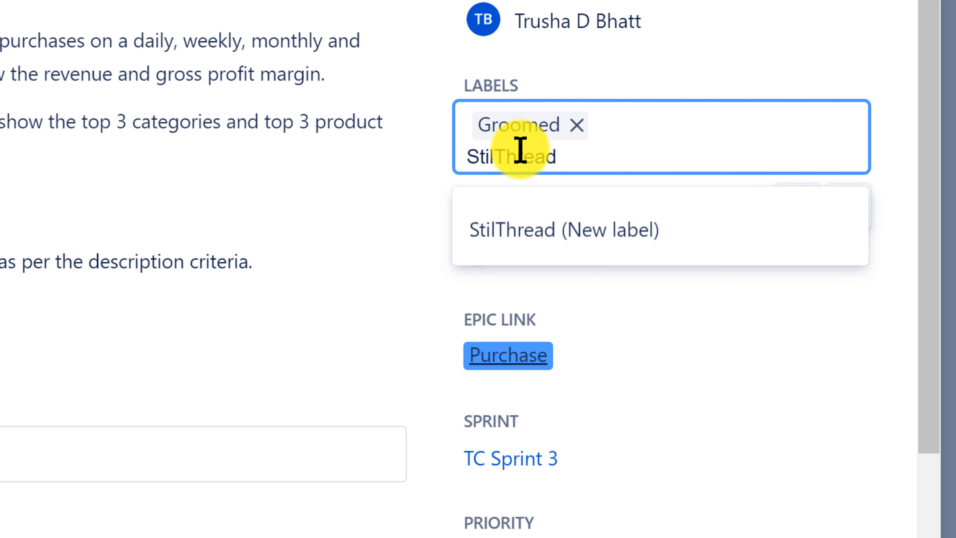
pyautogui.click(497, 155)
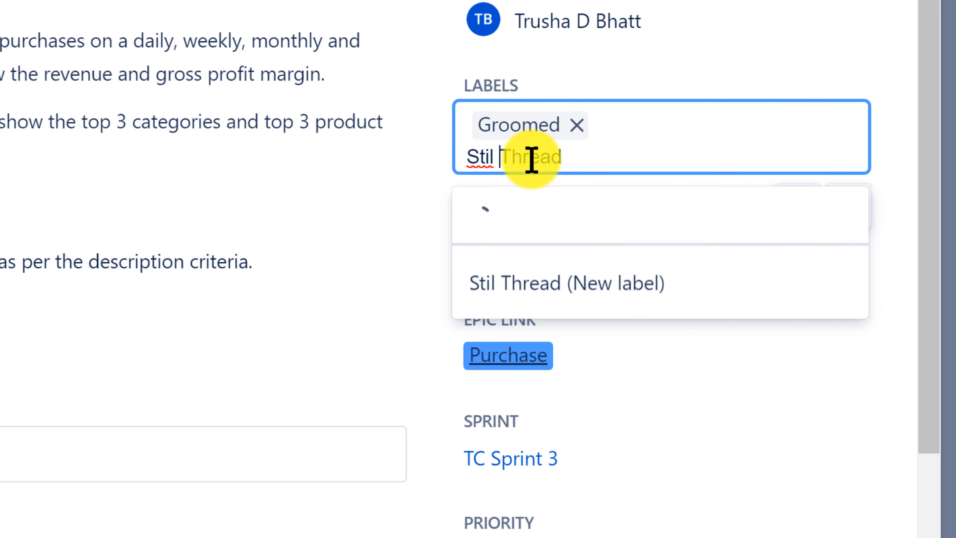
pyautogui.press('BackSpace')
pyautogui.doubleClick(517, 160)
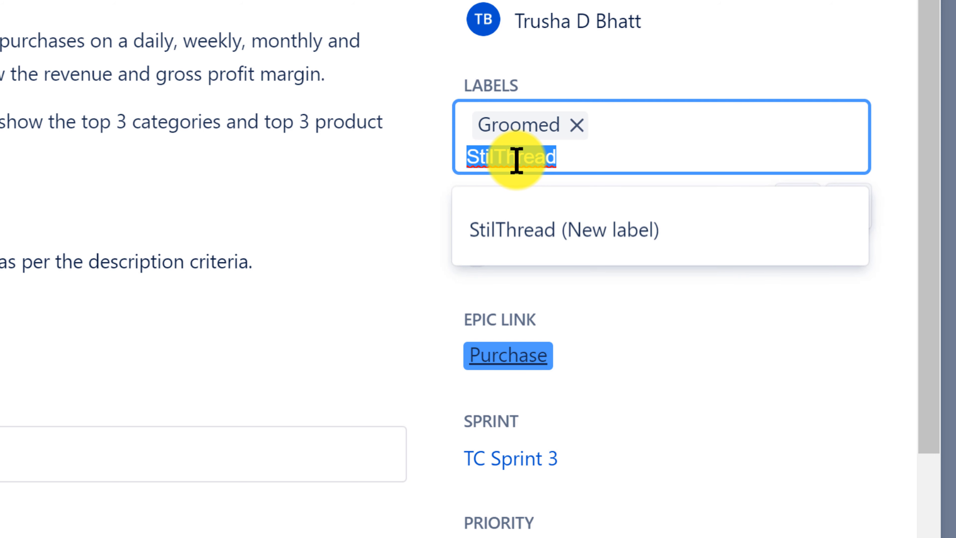
pyautogui.press('Return')
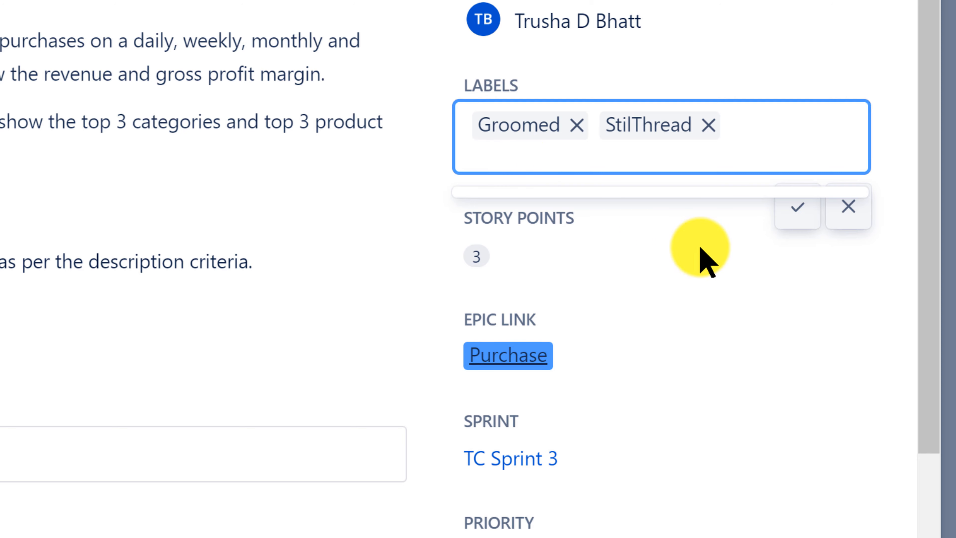
pyautogui.click(803, 209)
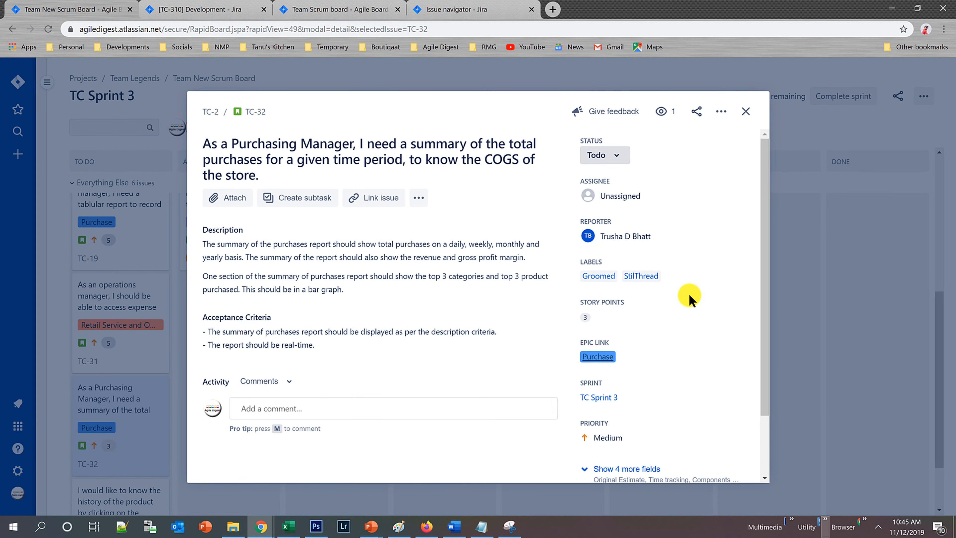
pyautogui.click(745, 112)
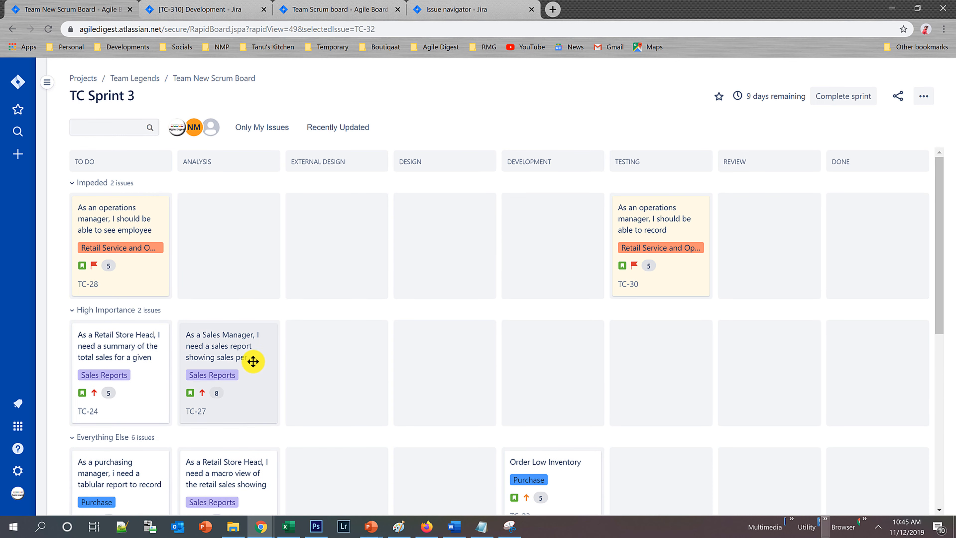
# Add the existing label StilThread to issue TC-27 in the High Importance swimlane, and close the issue details.
pyautogui.click(252, 361)
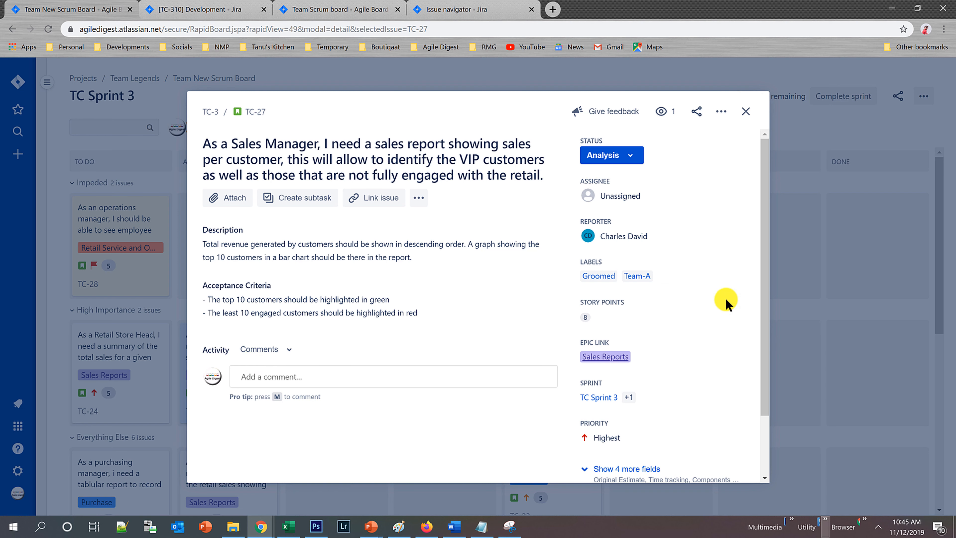
pyautogui.click(687, 280)
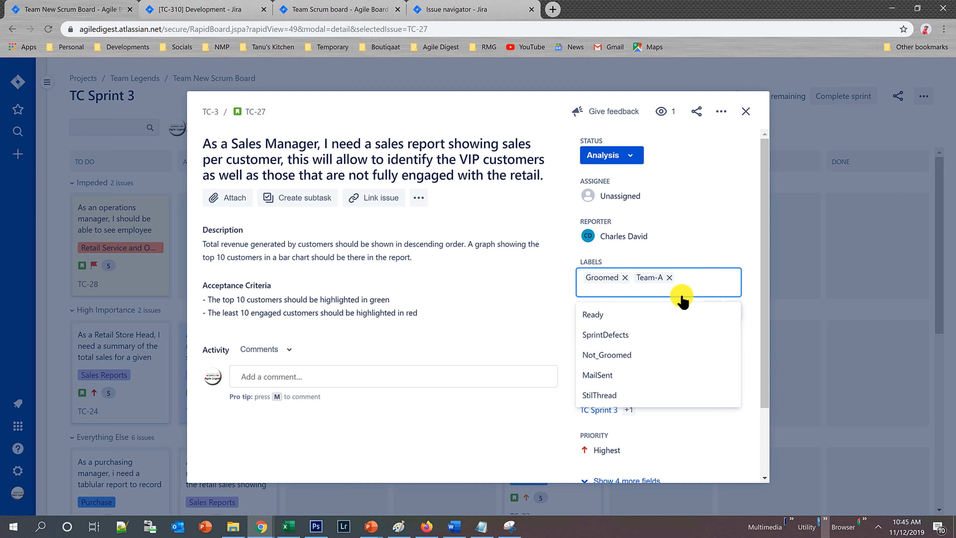
pyautogui.write('StilThread')
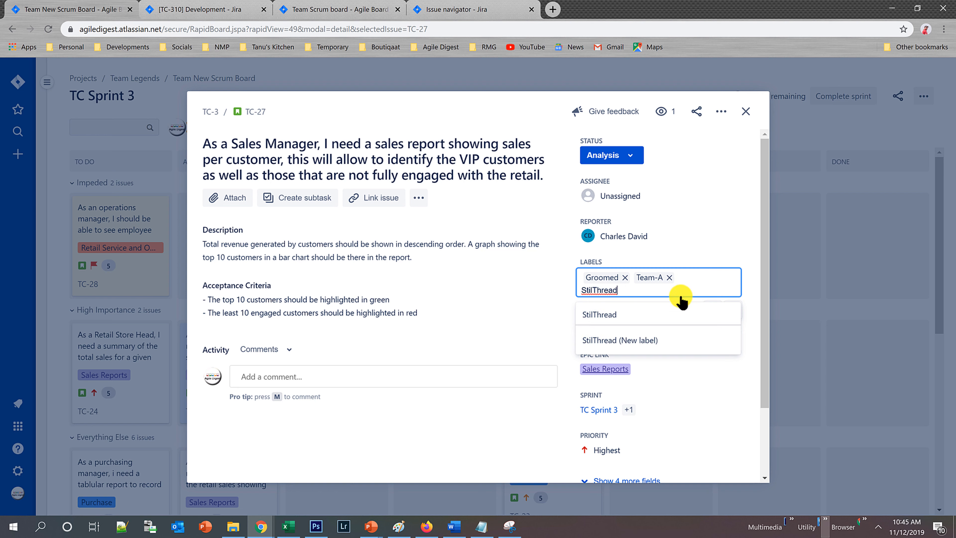
pyautogui.click(637, 312)
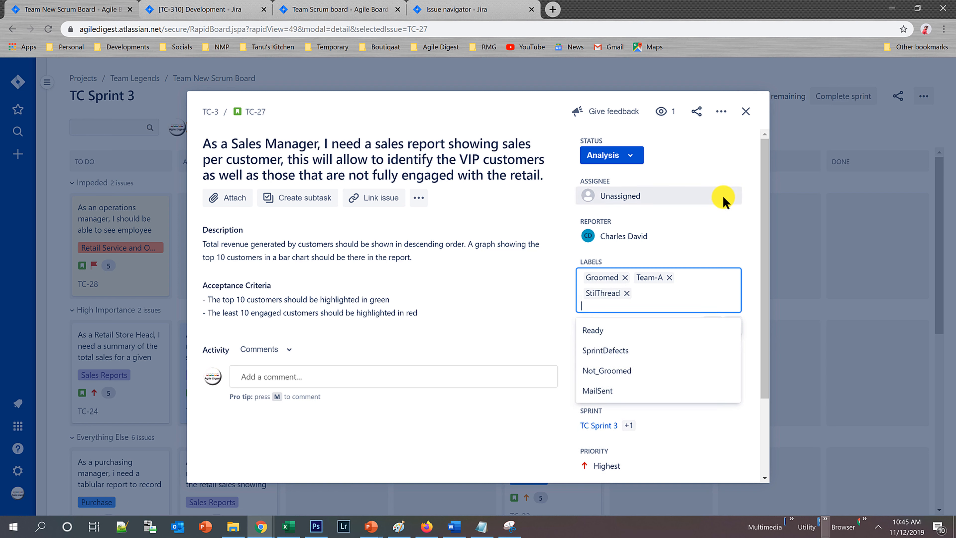
pyautogui.click(722, 194)
pyautogui.click(745, 111)
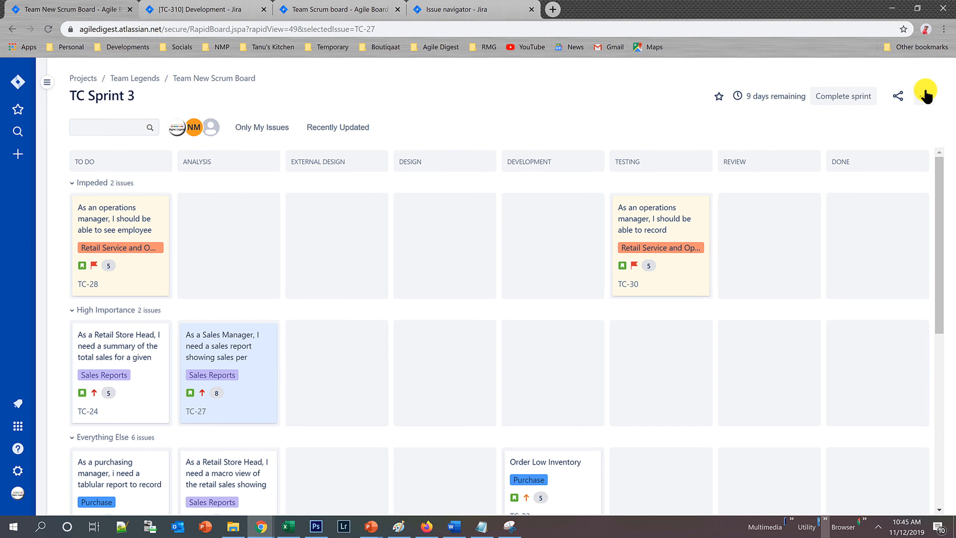
# Open the board's quick filter settings and name a new quick filter Mr X.
pyautogui.click(924, 96)
pyautogui.click(918, 120)
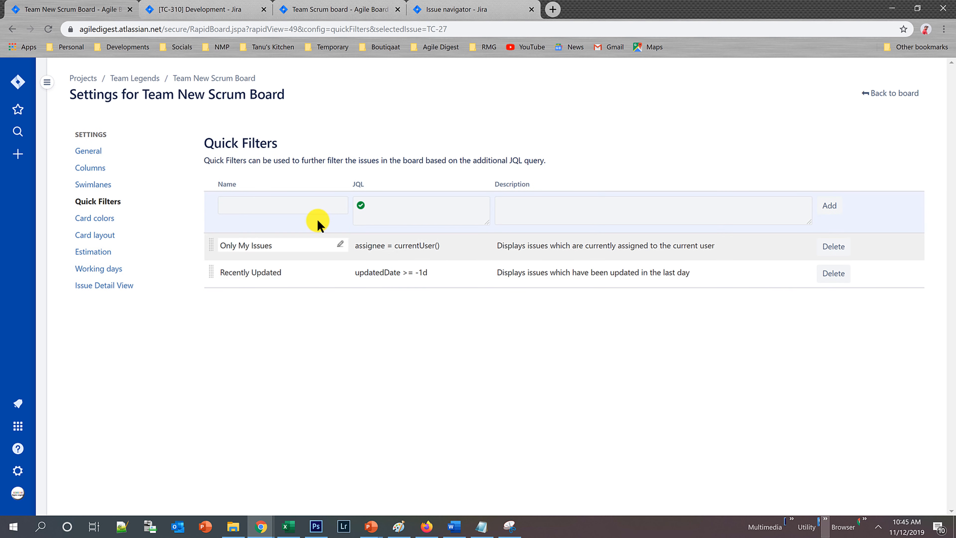
pyautogui.click(297, 200)
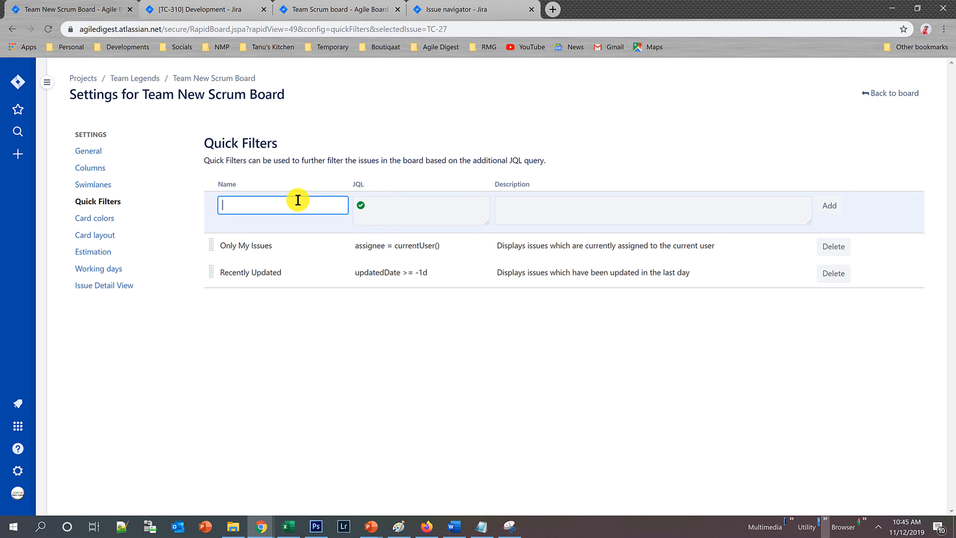
pyautogui.write('Mr X')
# Give the Mr X quick filter the JQL Reporter = admin, leave its description empty, and add it.
pyautogui.click(420, 205)
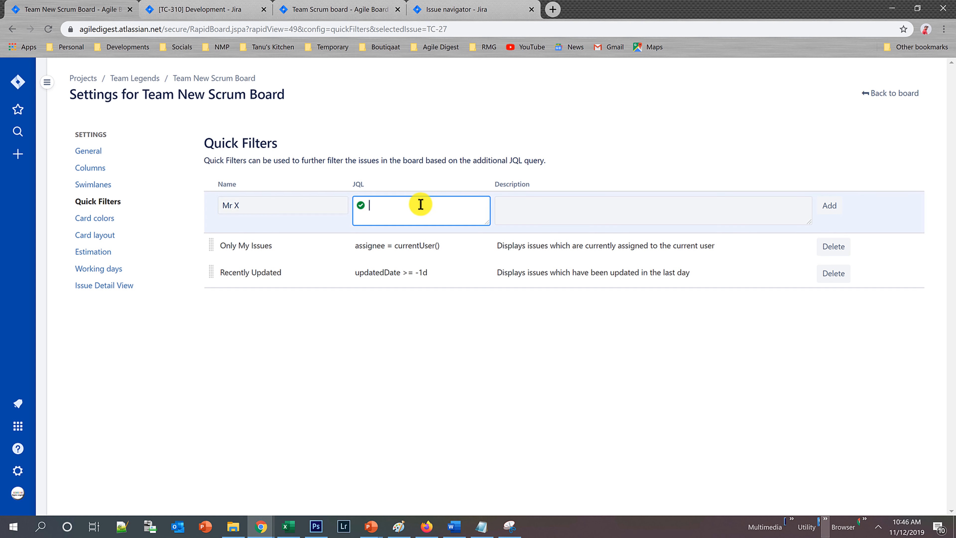
pyautogui.write('Repor')
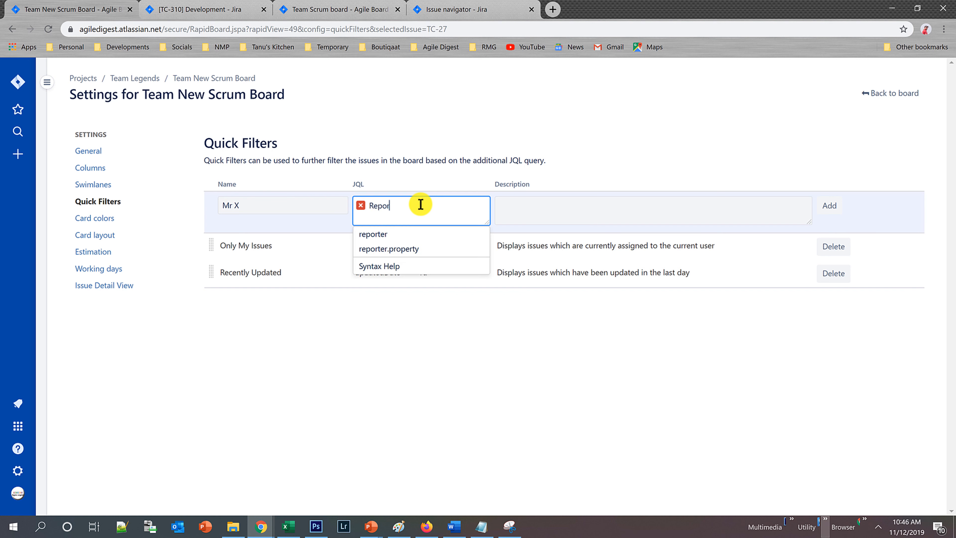
pyautogui.press('Tab')
pyautogui.click(421, 204)
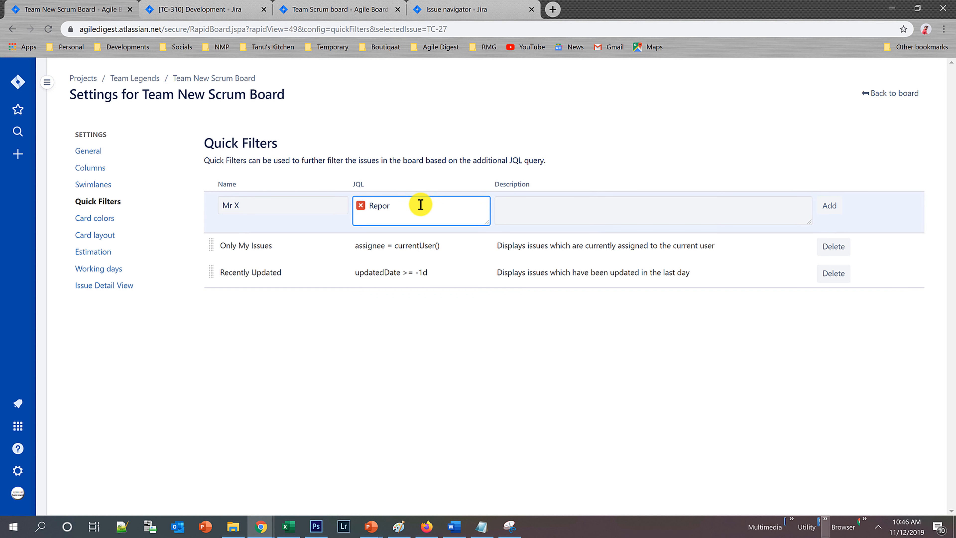
pyautogui.write('ter ')
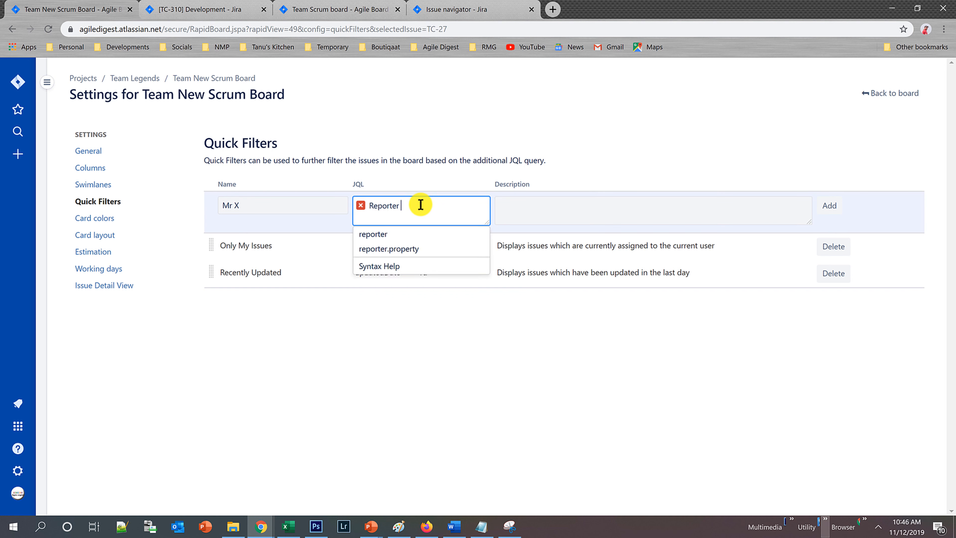
pyautogui.write('= ')
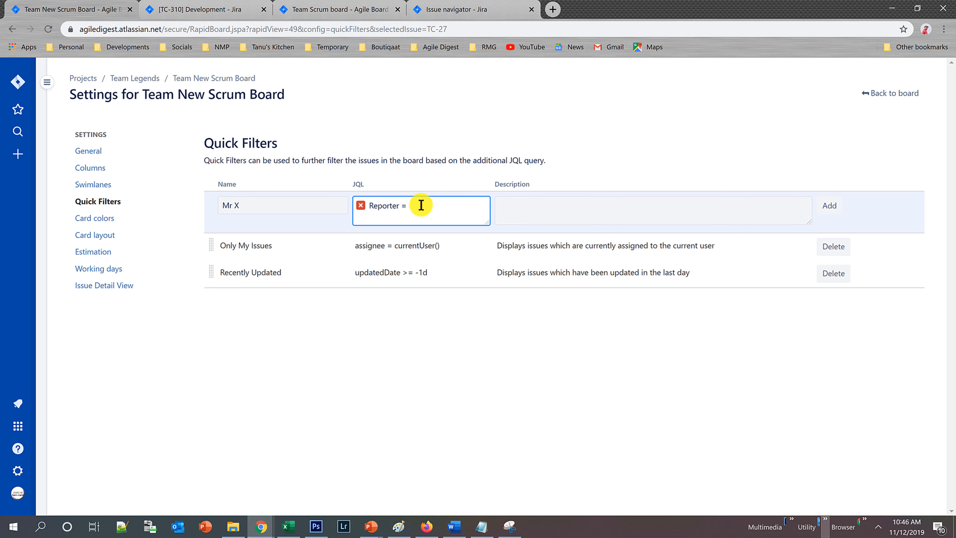
pyautogui.write('ag')
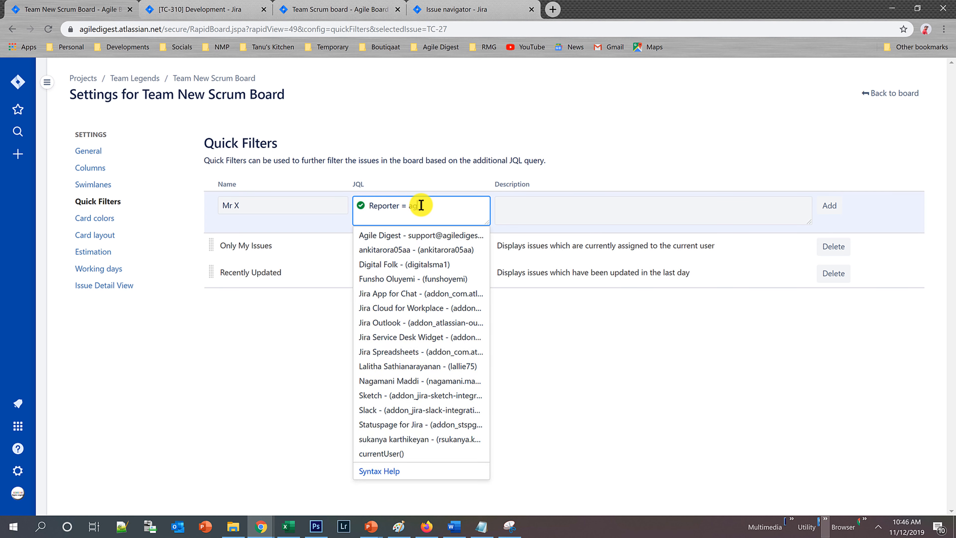
pyautogui.click(420, 241)
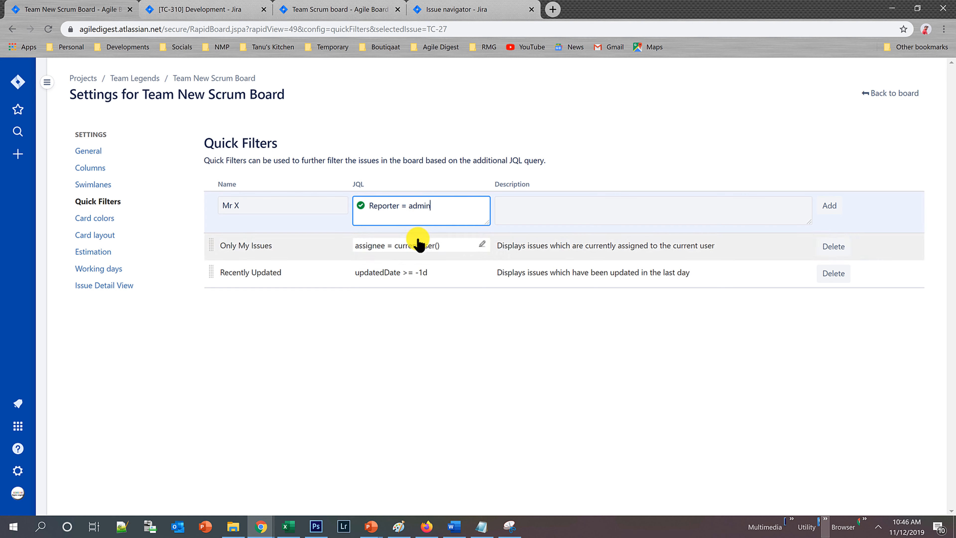
pyautogui.click(555, 209)
pyautogui.click(829, 206)
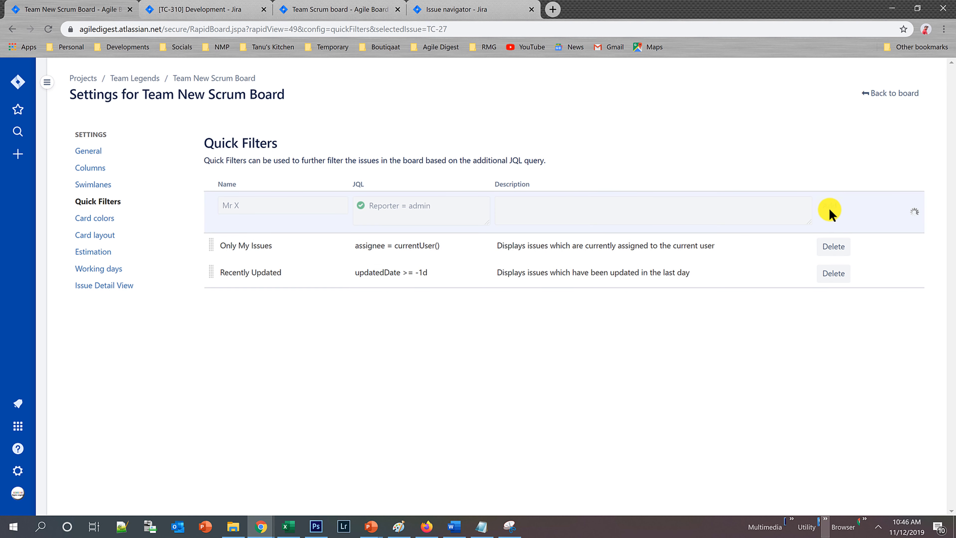
# Add a quick filter named Still Thread with the JQL labels in (StilThread) and no description.
pyautogui.write('Sti')
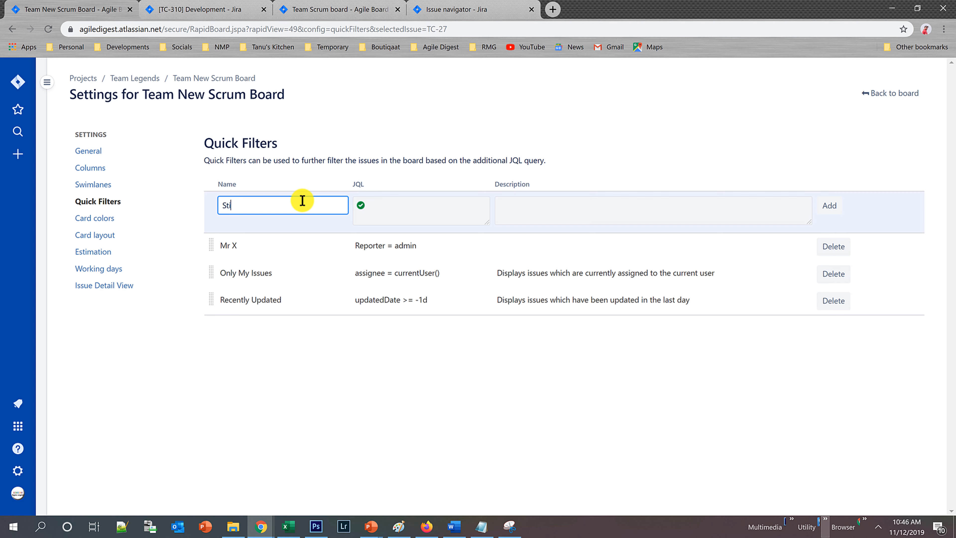
pyautogui.write('ll Thread')
pyautogui.press('Tab')
pyautogui.write('labe')
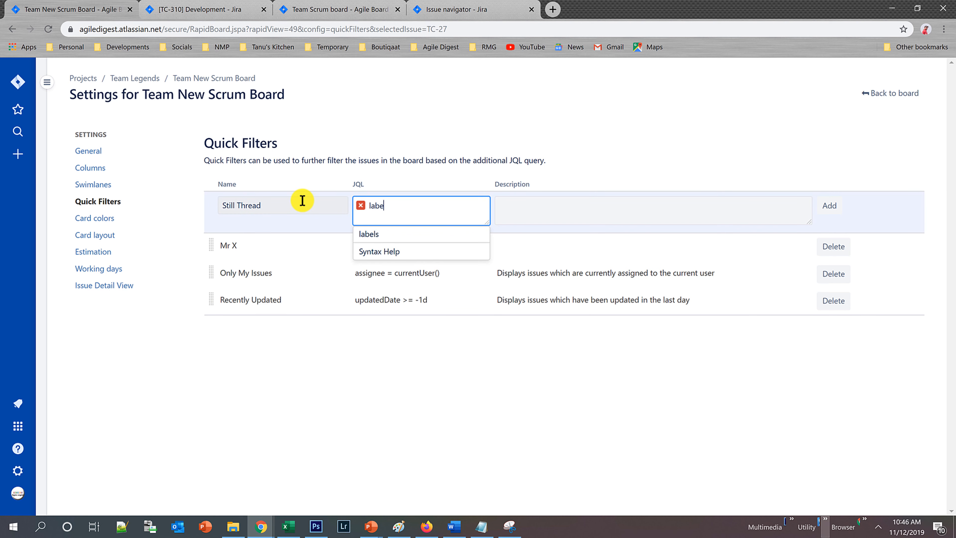
pyautogui.press('Tab')
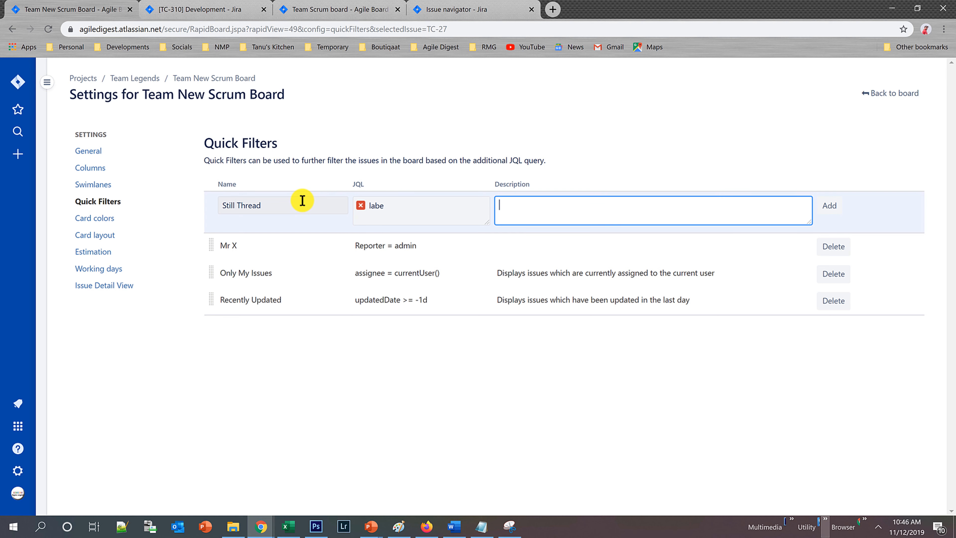
pyautogui.click(400, 216)
pyautogui.write('l')
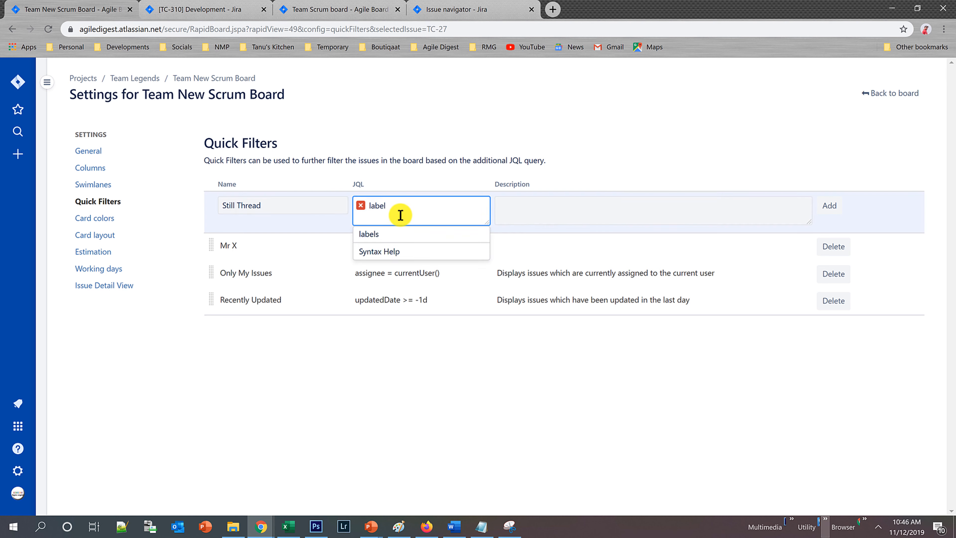
pyautogui.click(378, 228)
pyautogui.write('i')
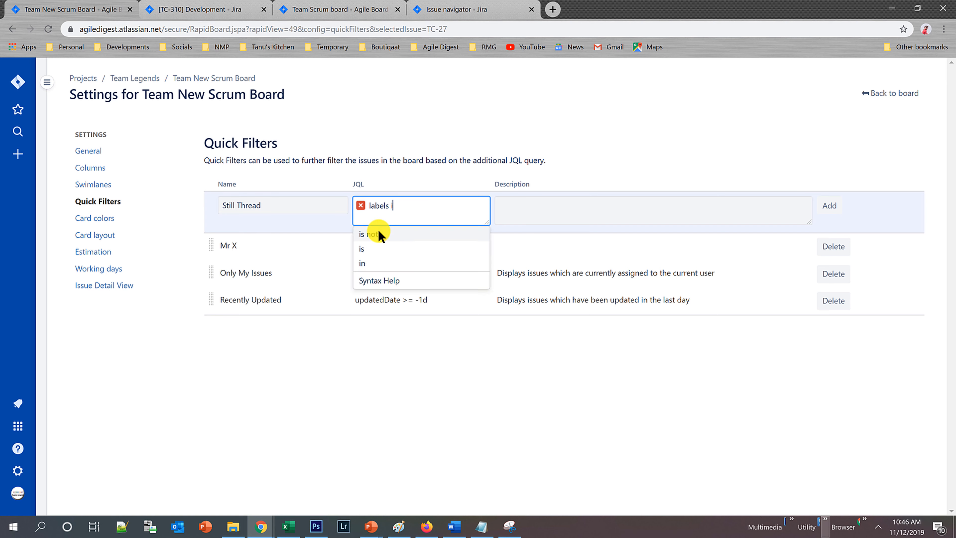
pyautogui.write('n (StilThread)')
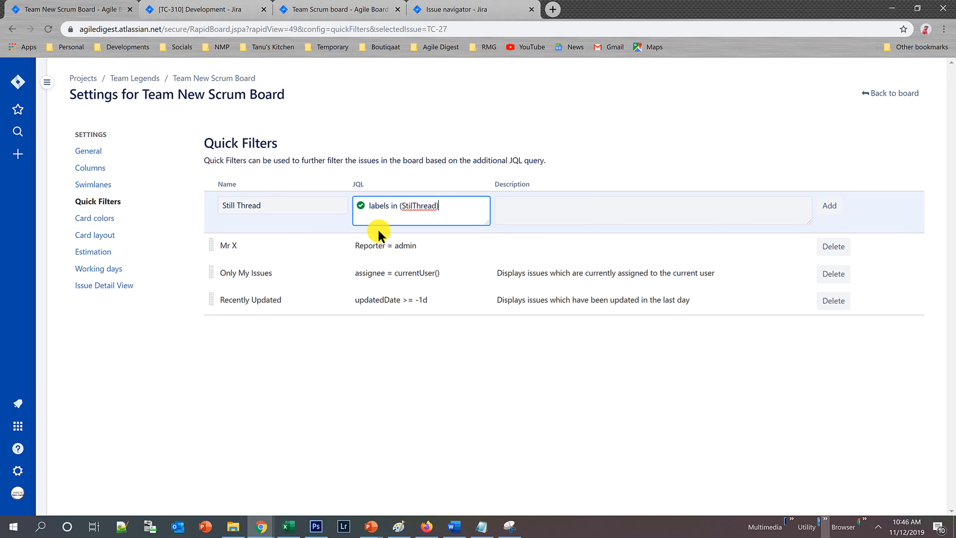
pyautogui.press('Tab')
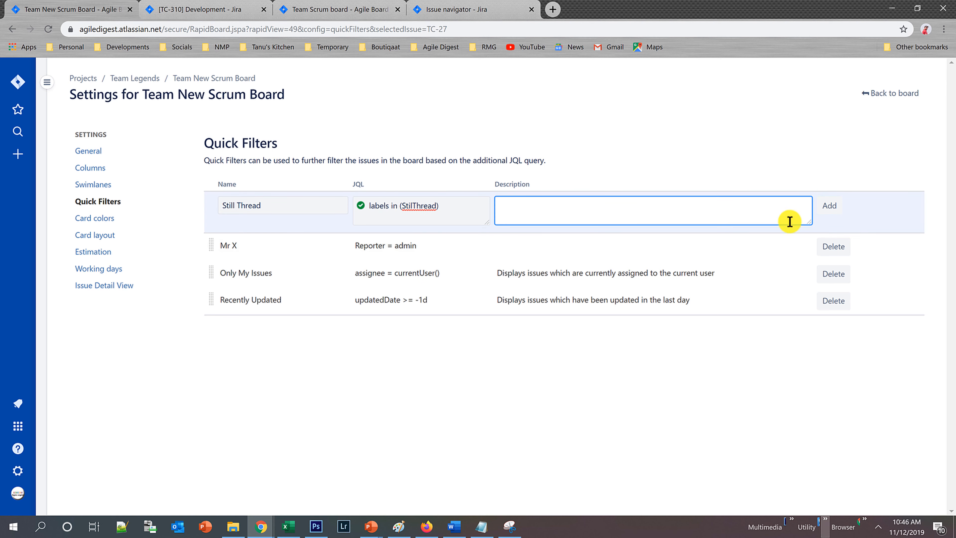
pyautogui.click(828, 208)
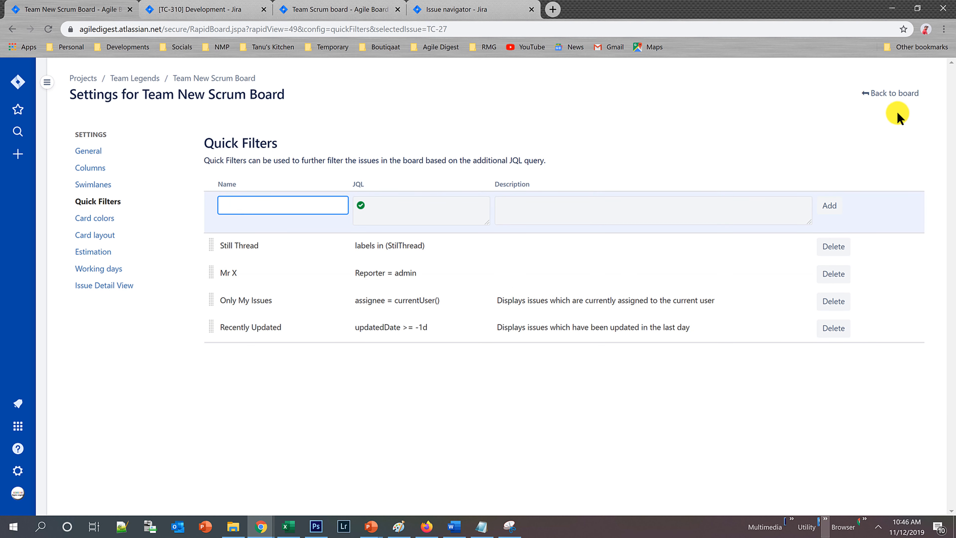
# Return to the TC Sprint 3 board and look over its swimlanes and issues.
pyautogui.click(892, 99)
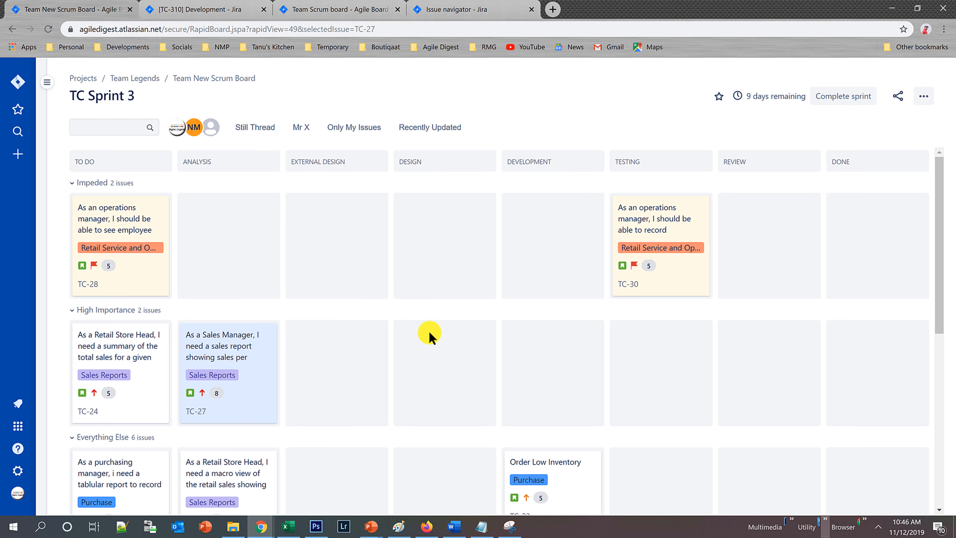
pyautogui.scroll(-10, 414, 341)
pyautogui.scroll(10, 417, 344)
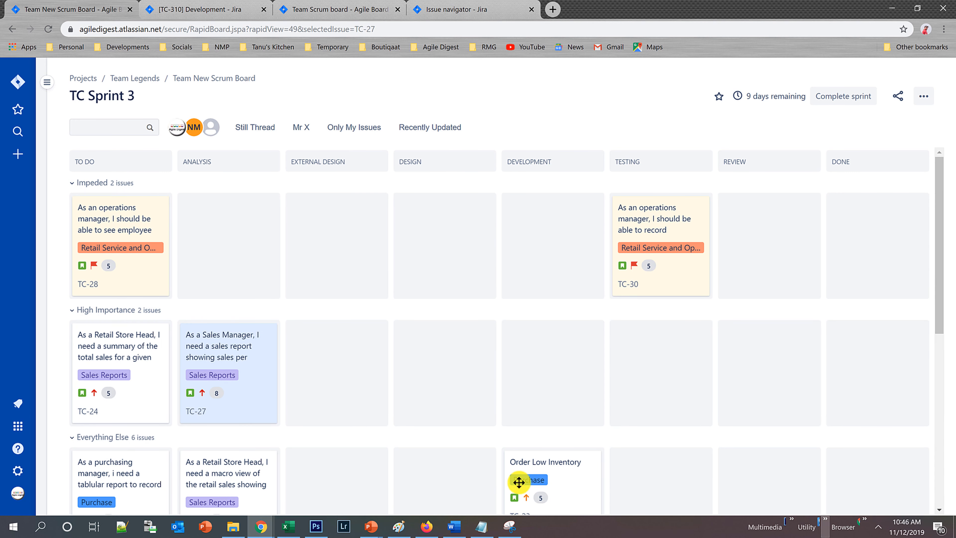
pyautogui.scroll(-1, 481, 404)
pyautogui.scroll(1, 481, 404)
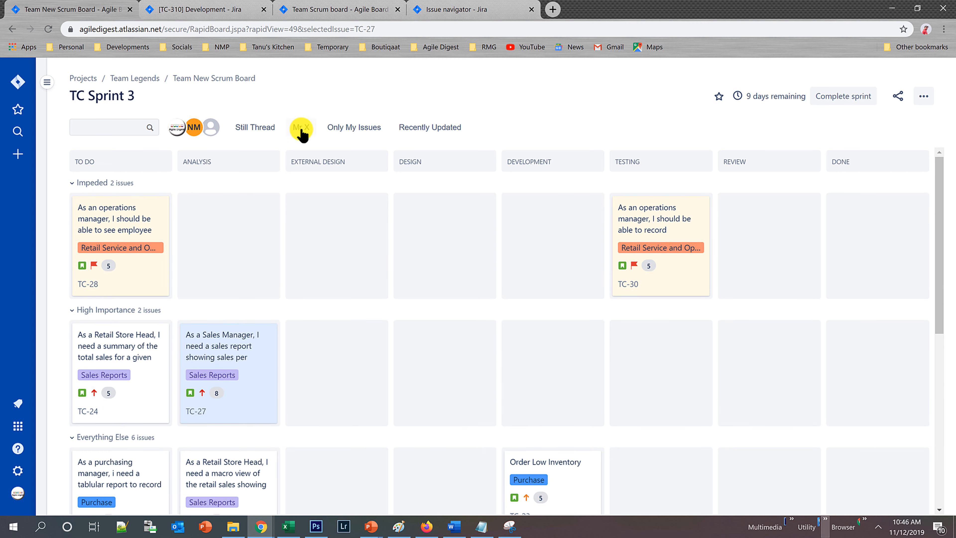
# Try the Mr X quick filter, turn it off again, and check the details of issue TC-27.
pyautogui.click(301, 130)
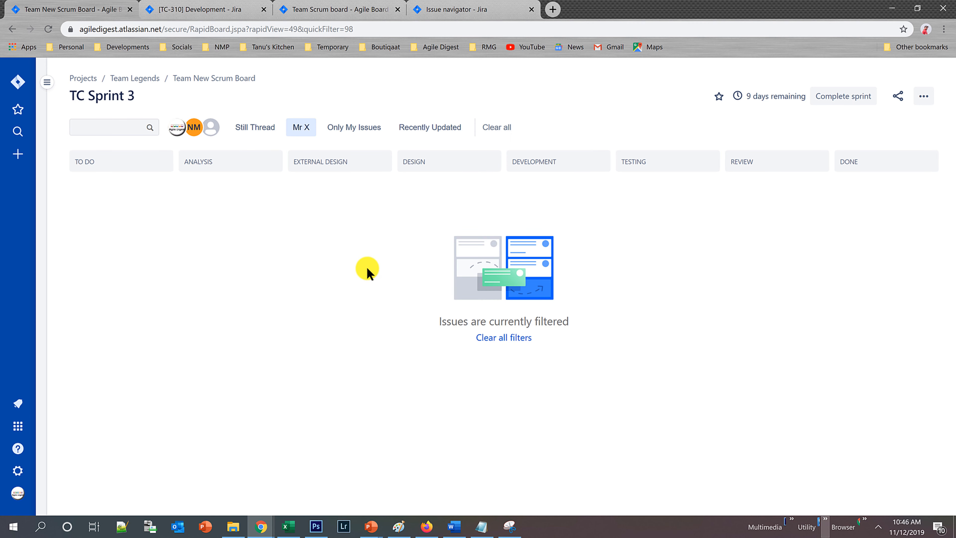
pyautogui.click(301, 128)
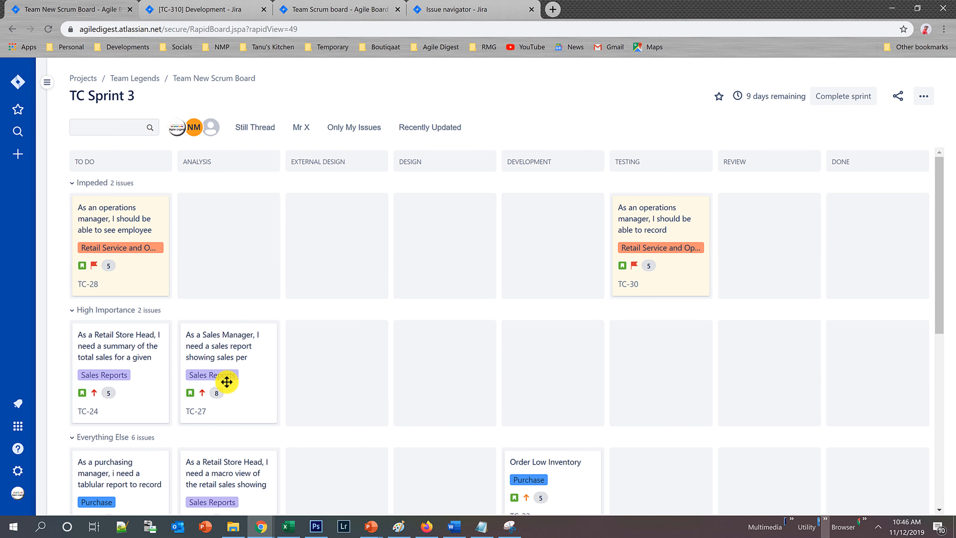
pyautogui.click(249, 353)
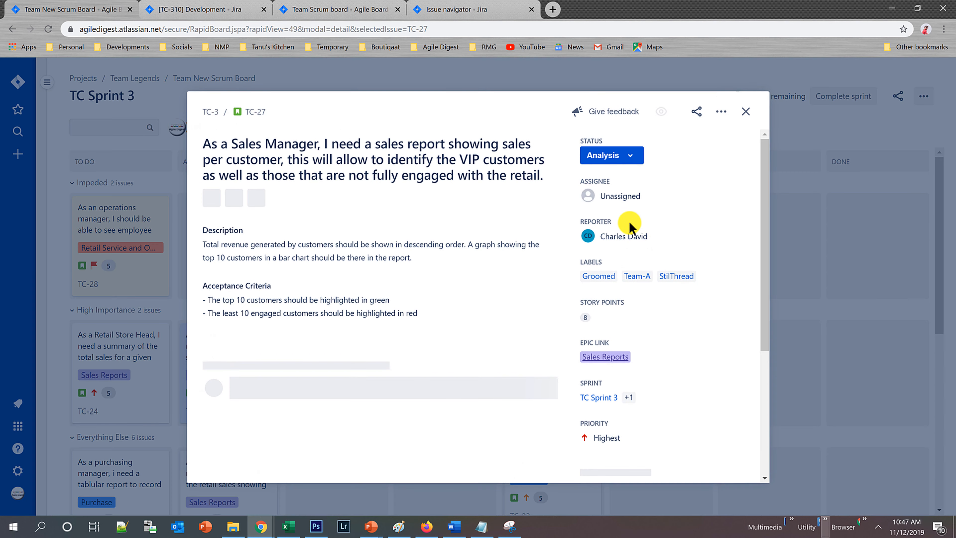
pyautogui.click(747, 112)
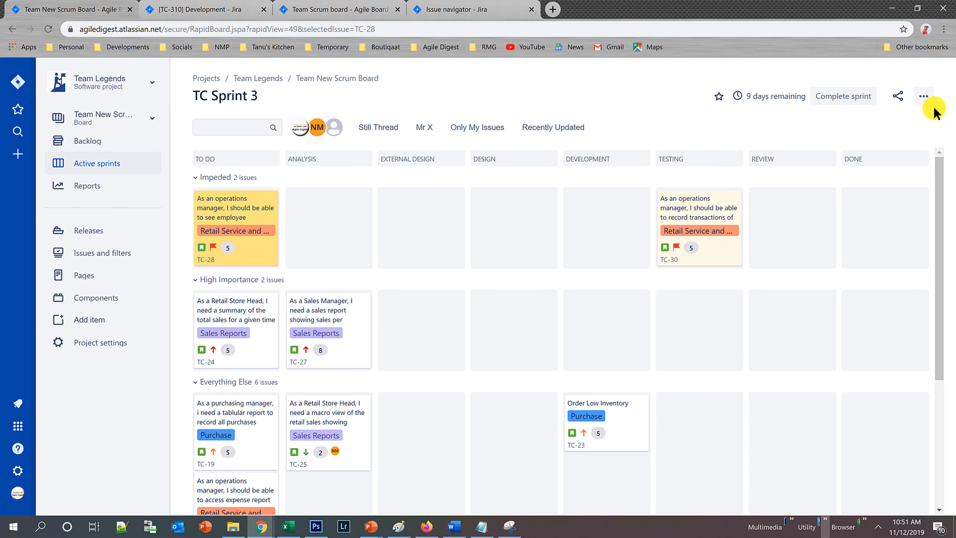
# Change the Mr X quick filter's JQL in the board settings to Reporter = digitalsma1 and save the update.
pyautogui.click(924, 99)
pyautogui.click(887, 119)
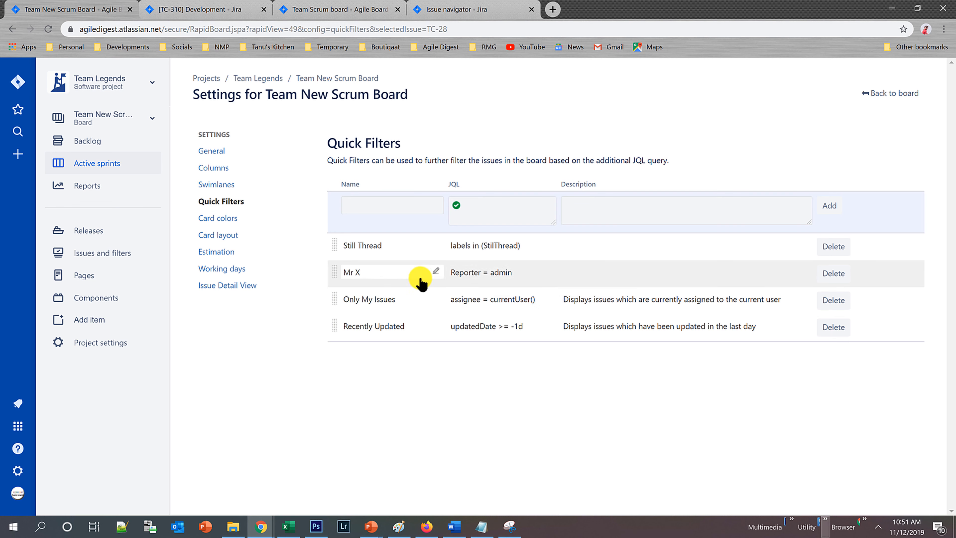
pyautogui.click(523, 277)
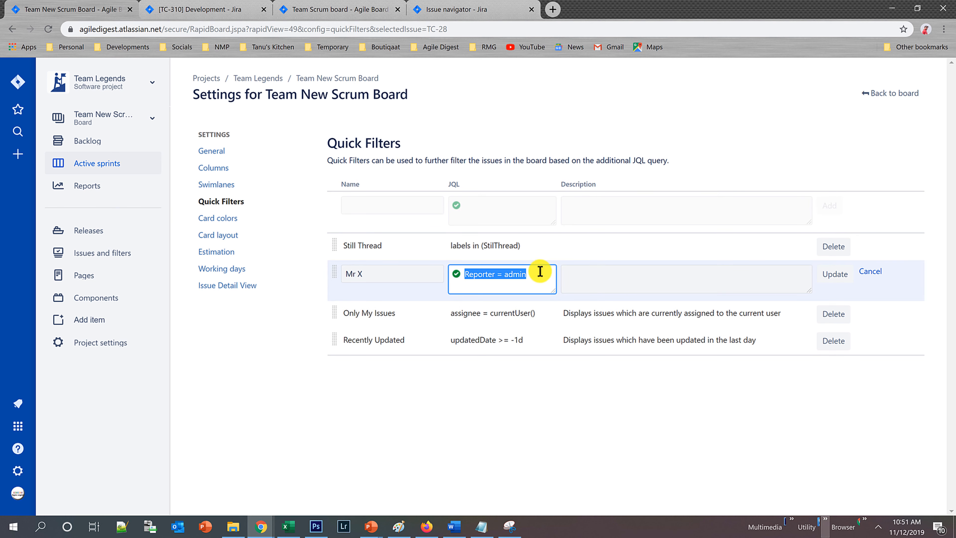
pyautogui.click(523, 273)
pyautogui.doubleClick(523, 274)
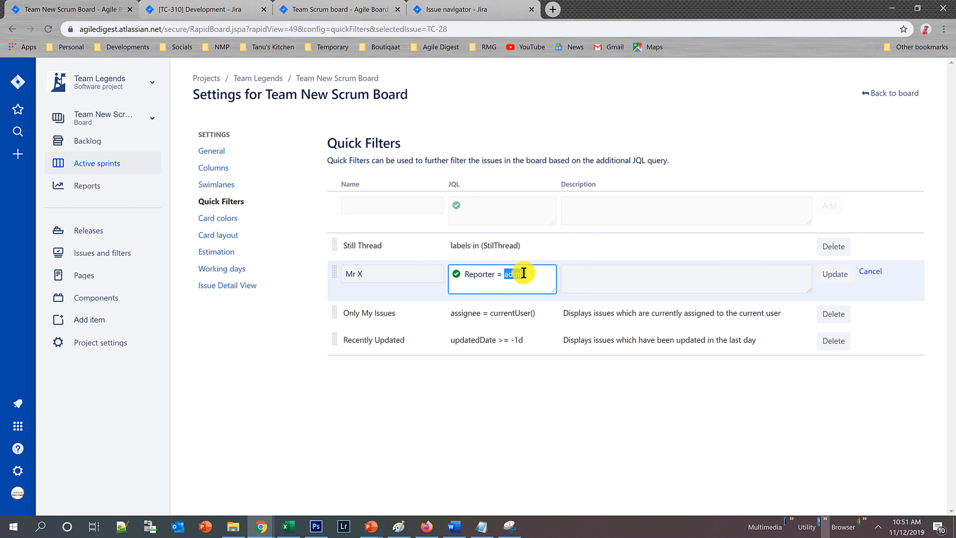
pyautogui.write('Sa')
pyautogui.press('BackSpace')
pyautogui.write('h')
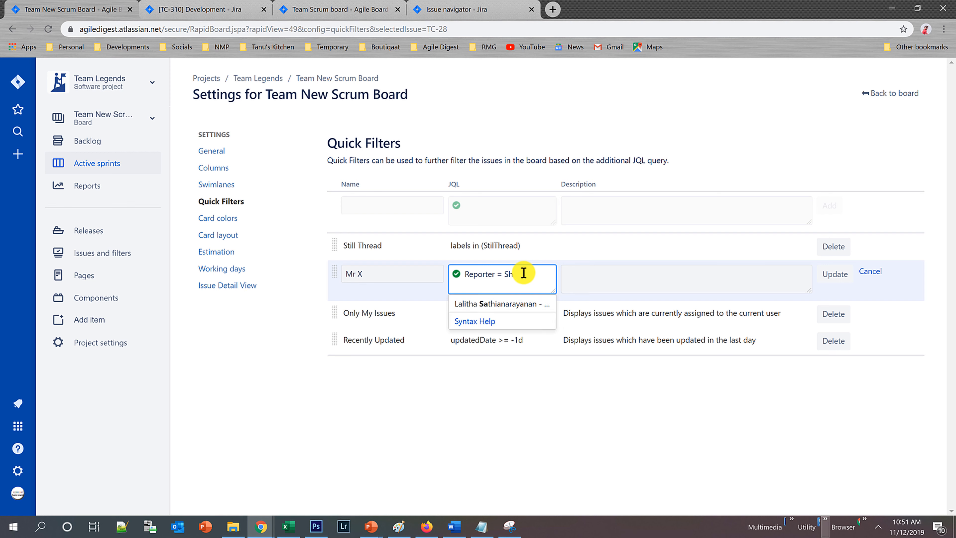
pyautogui.press('BackSpace')
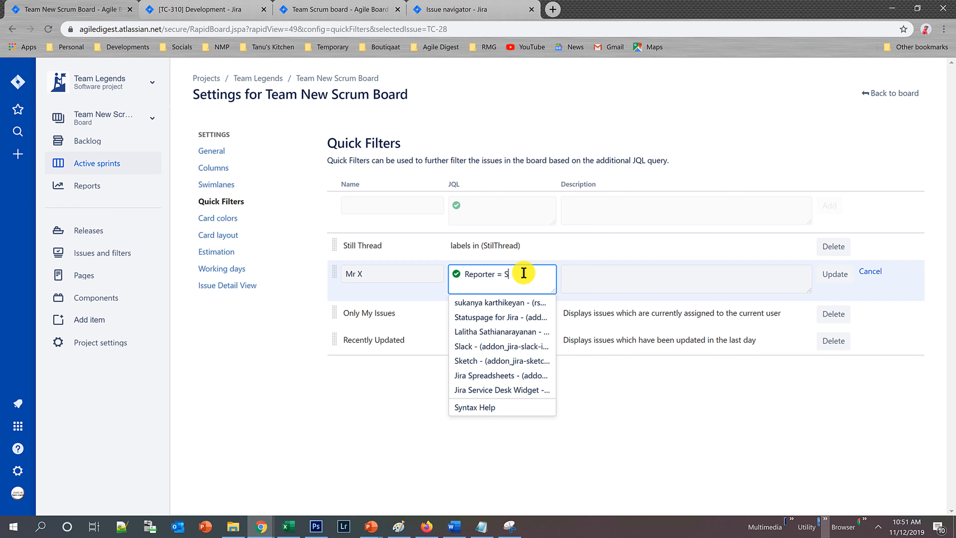
pyautogui.press('BackSpace')
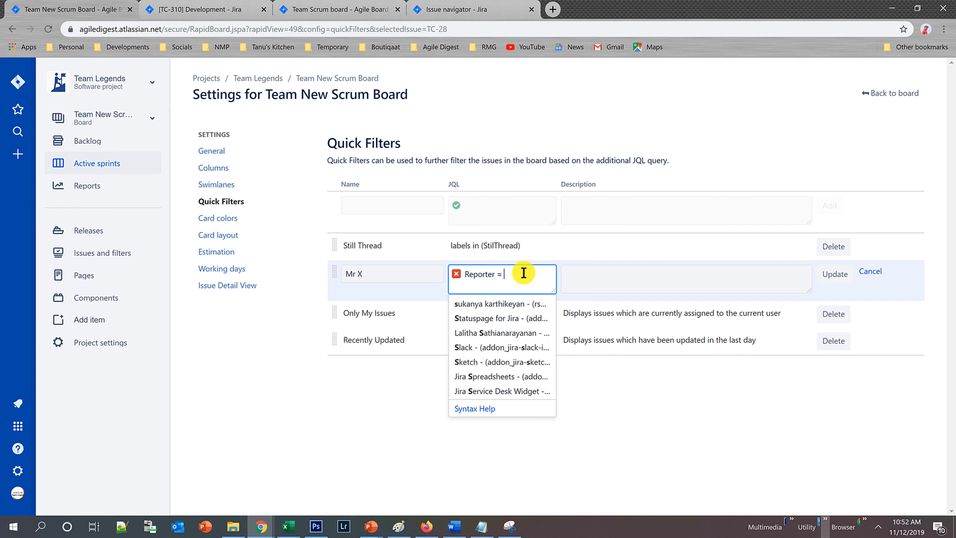
pyautogui.write('Ch')
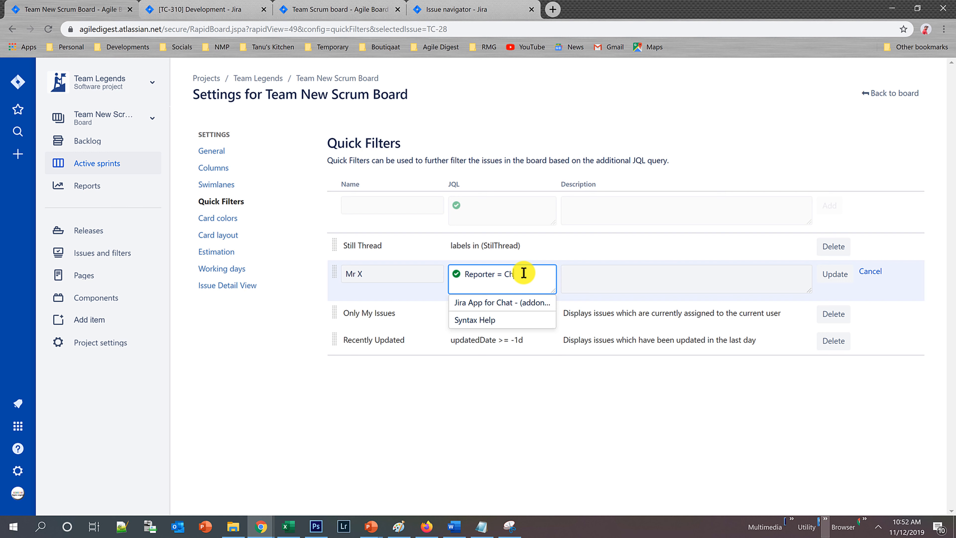
pyautogui.press('BackSpace')
pyautogui.press('BackSpace')
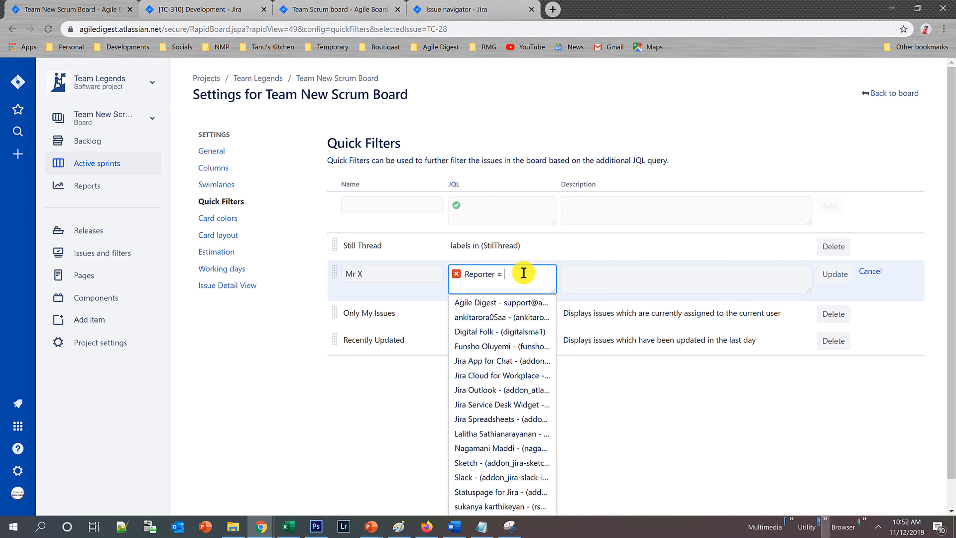
pyautogui.click(500, 333)
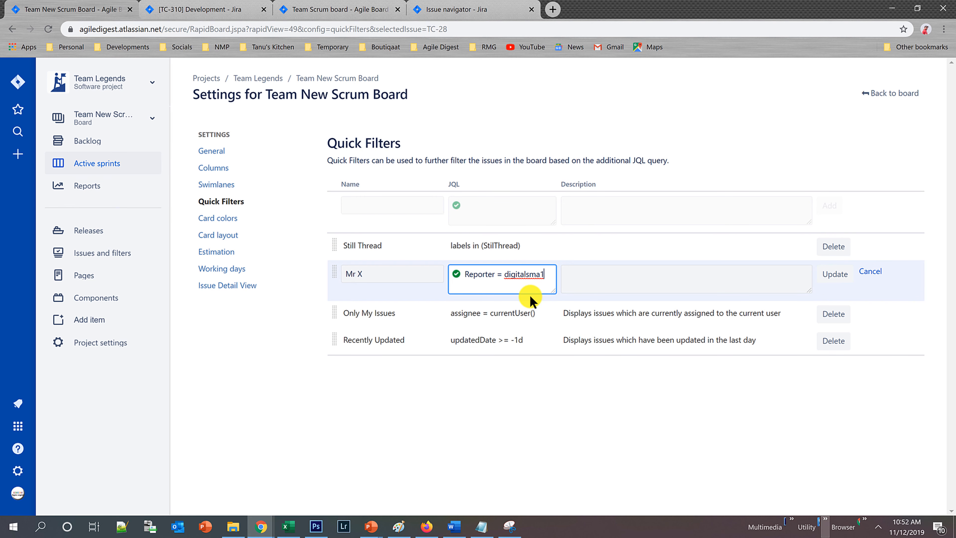
pyautogui.click(834, 275)
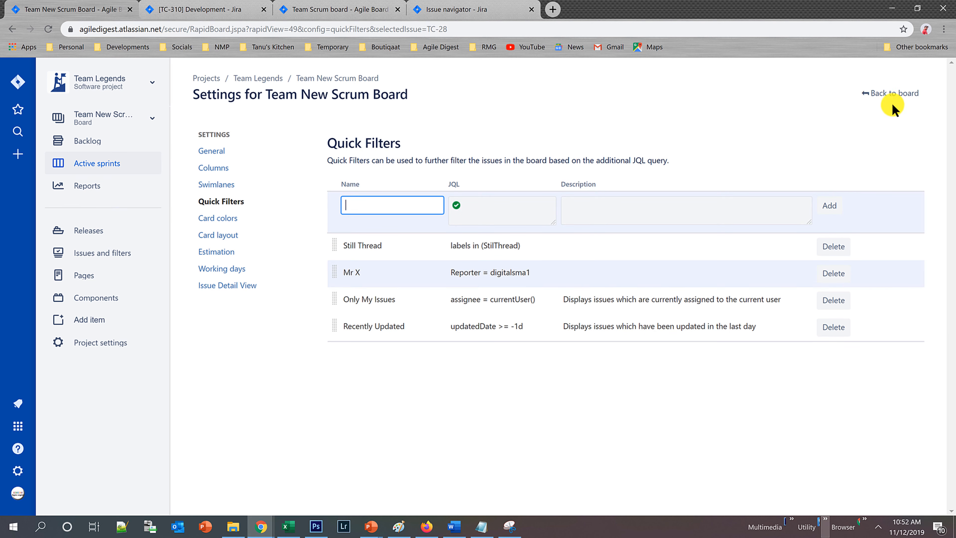
# Return to the TC Sprint 3 board and apply the Mr X quick filter to test it.
pyautogui.click(892, 94)
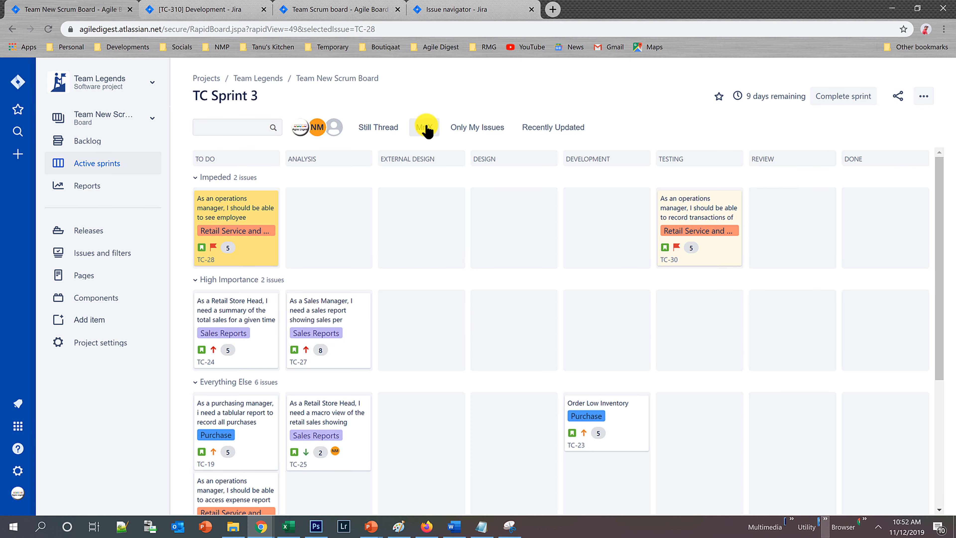
pyautogui.click(425, 128)
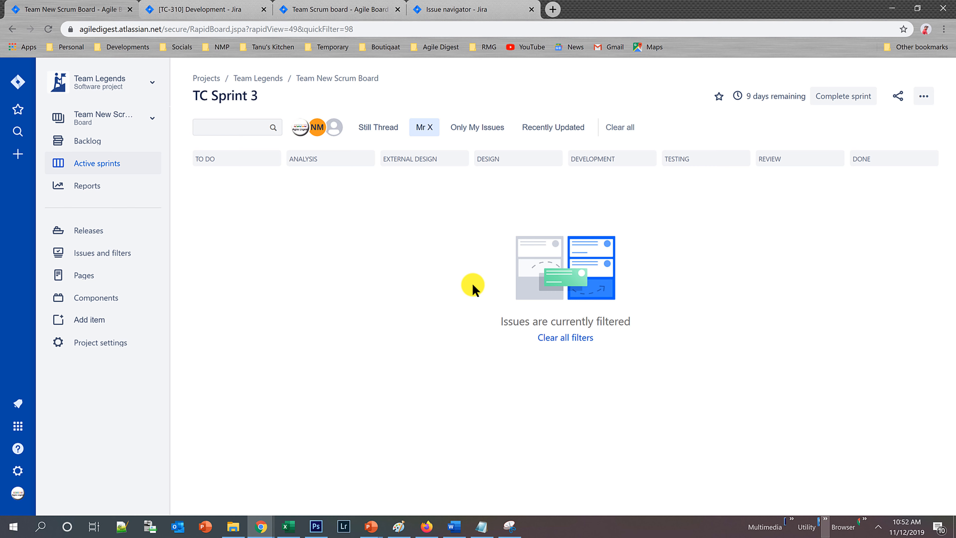
# Open issue TC-30 from the backlog and examine its details down to the reporter.
pyautogui.click(76, 147)
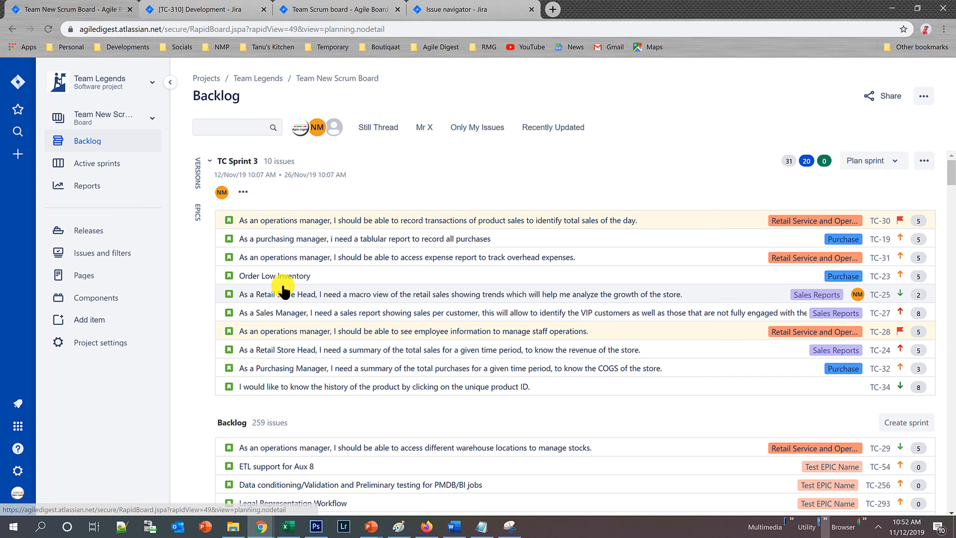
pyautogui.click(419, 222)
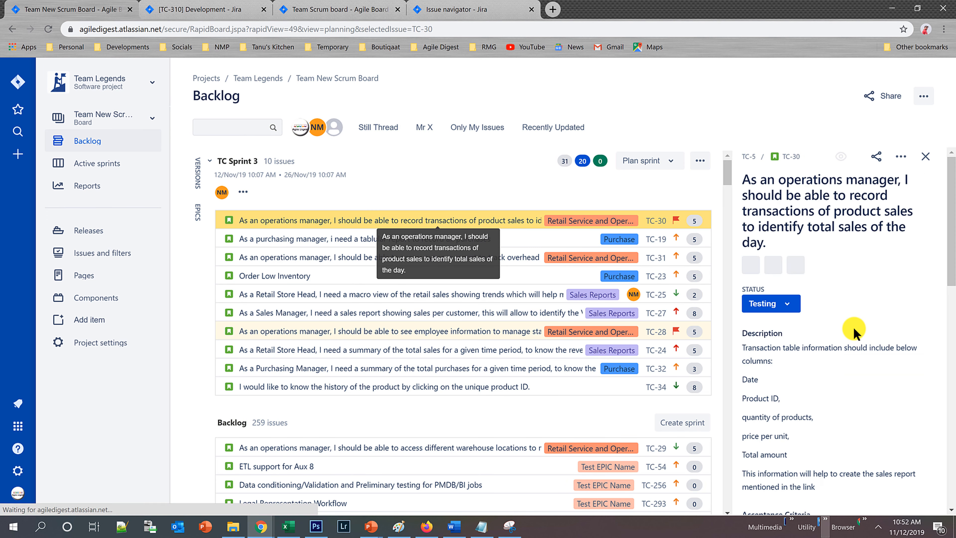
pyautogui.scroll(-6, 853, 331)
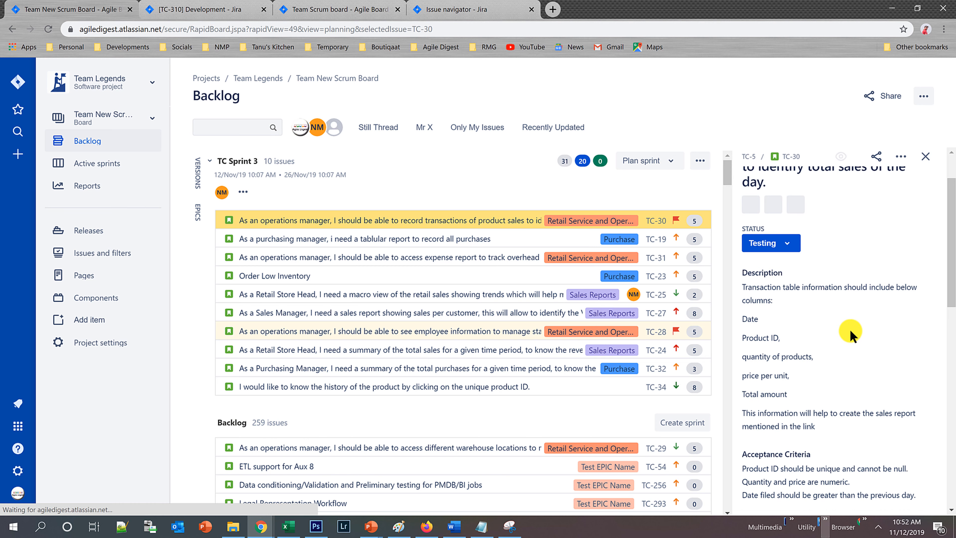
pyautogui.scroll(-5, 850, 329)
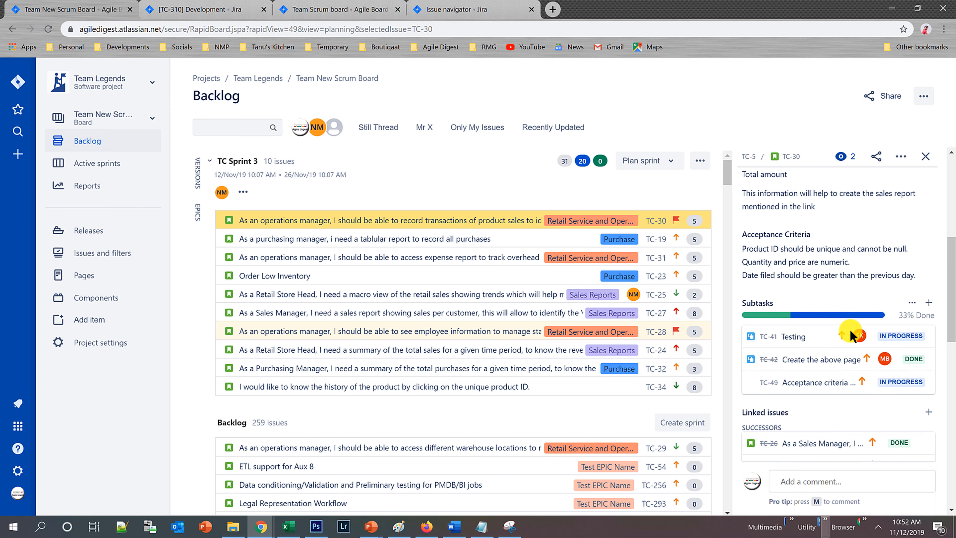
pyautogui.scroll(-2, 851, 338)
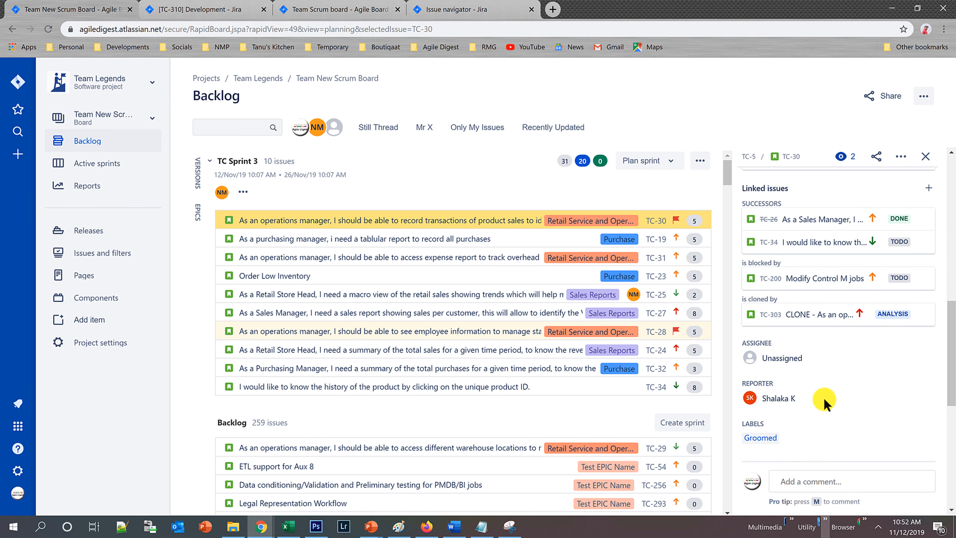
pyautogui.rightClick(752, 398)
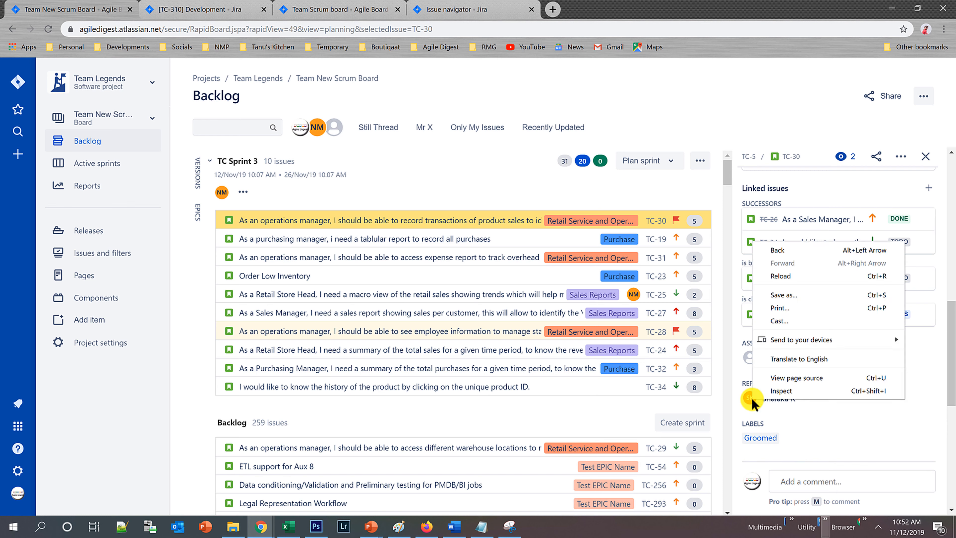
pyautogui.rightClick(786, 396)
pyautogui.click(803, 401)
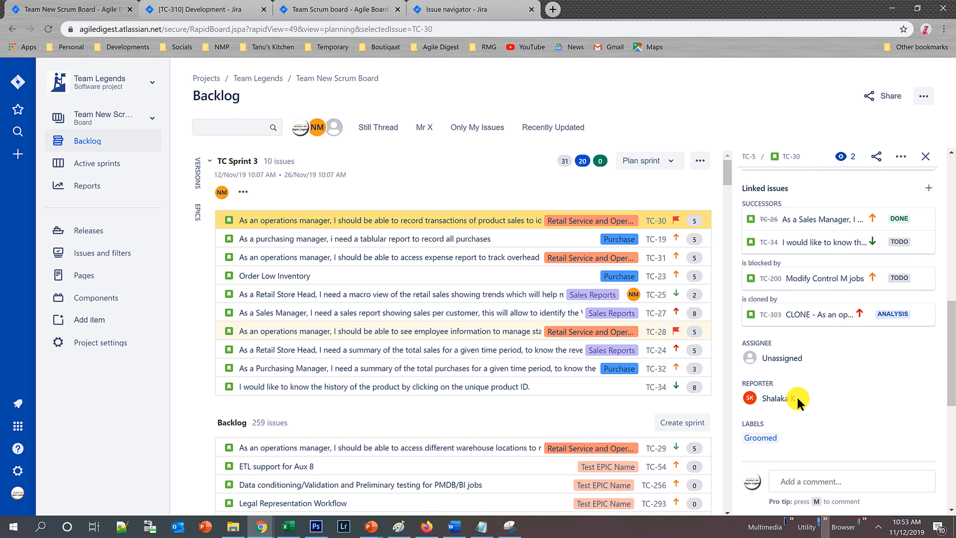
# Open backlog issue TC-297, Update status and result codes for Legal Representation, and check its reporter.
pyautogui.scroll(-5, 459, 387)
pyautogui.click(434, 360)
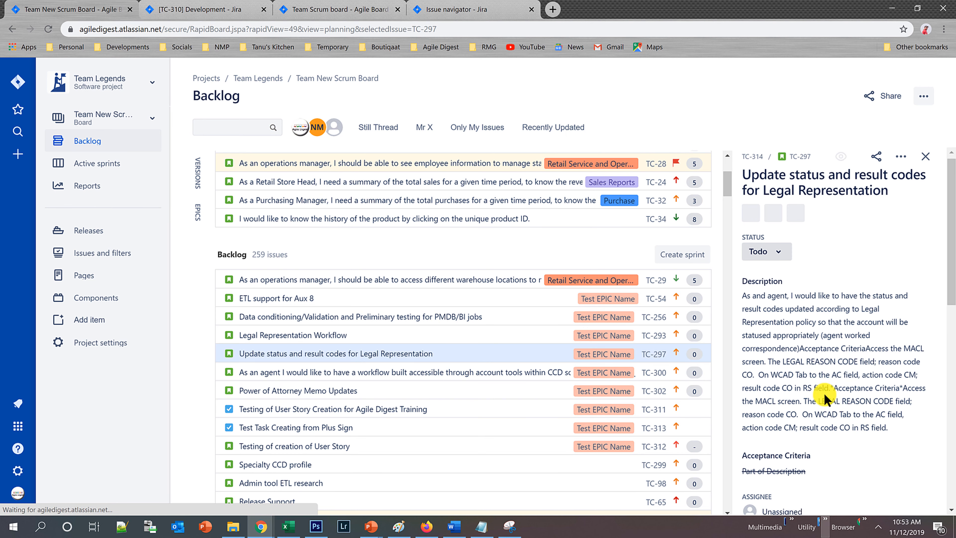
pyautogui.scroll(-5, 824, 393)
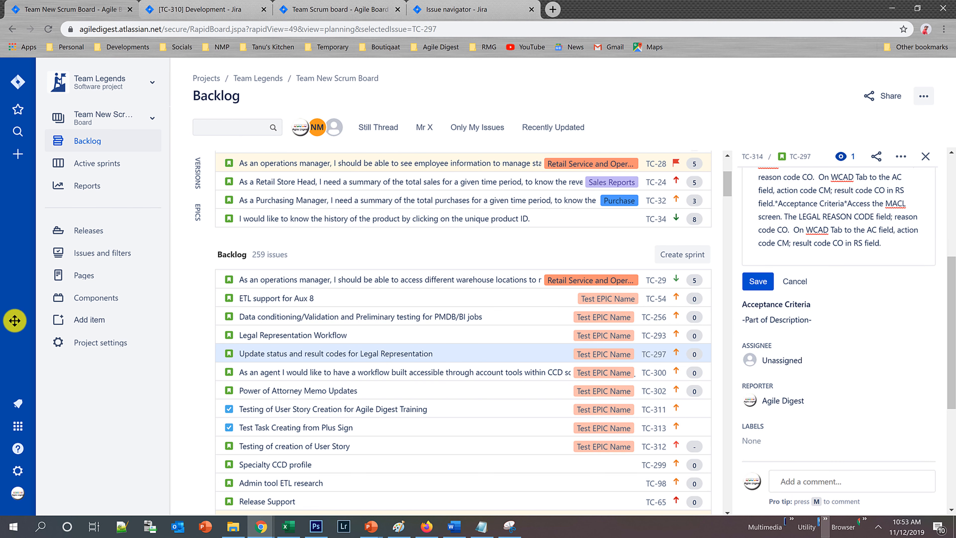
# Try to move issue TC-297 from the backlog into TC Sprint 3.
pyautogui.moveTo(267, 216); pyautogui.dragTo(267, 216)
pyautogui.rightClick(267, 216)
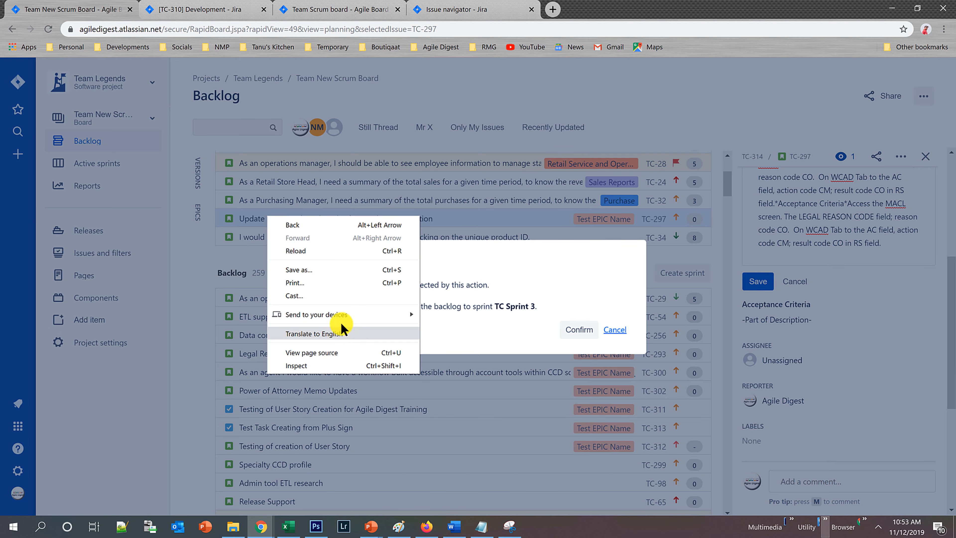
pyautogui.click(565, 317)
pyautogui.click(575, 327)
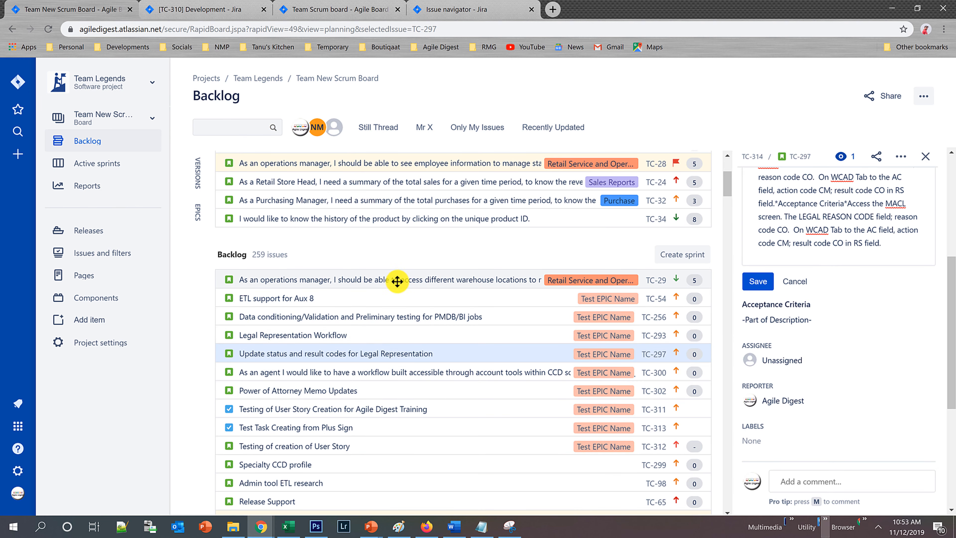
# Check the reporter of backlog issue TC-299, Specialty CCD profile, and move the issue into TC Sprint 3 above TC-34.
pyautogui.scroll(-5, 376, 351)
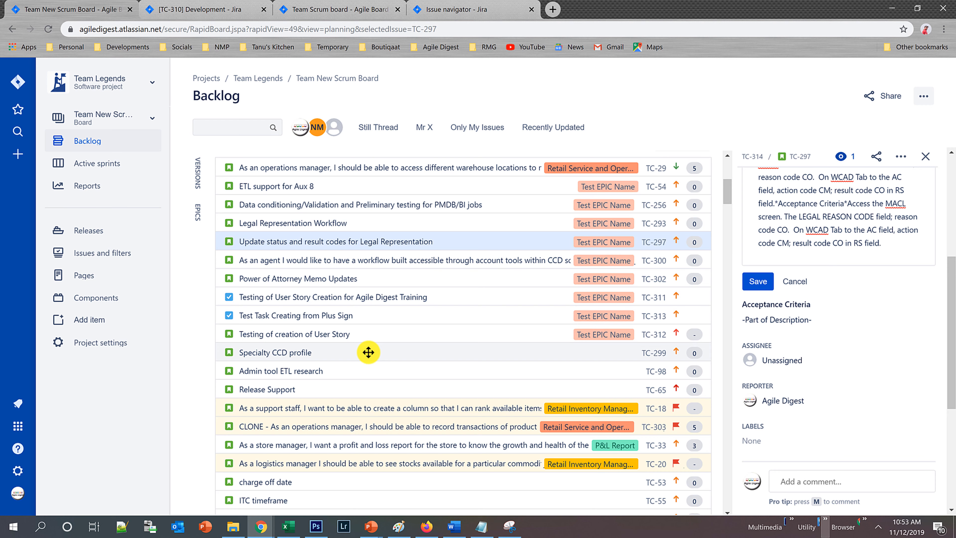
pyautogui.click(368, 352)
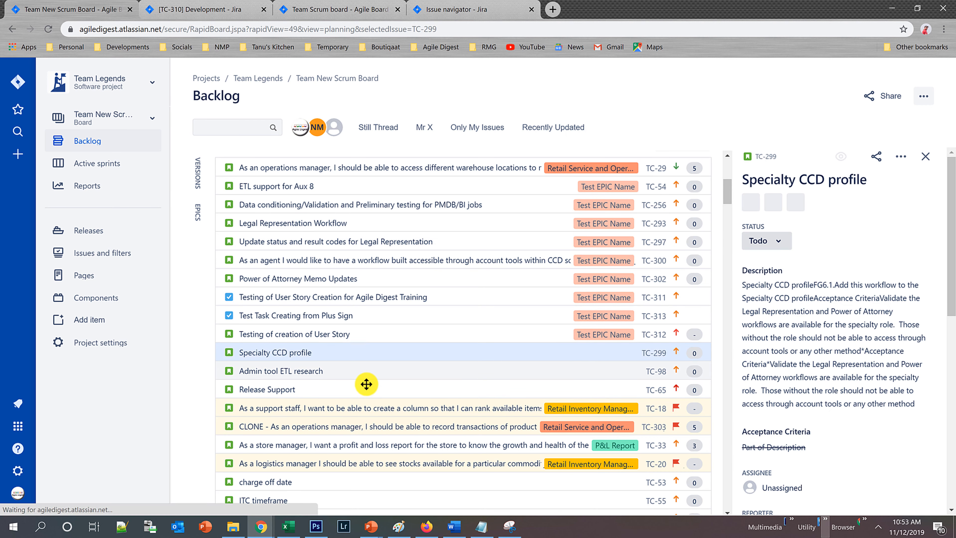
pyautogui.scroll(-6, 367, 380)
pyautogui.scroll(-5, 797, 377)
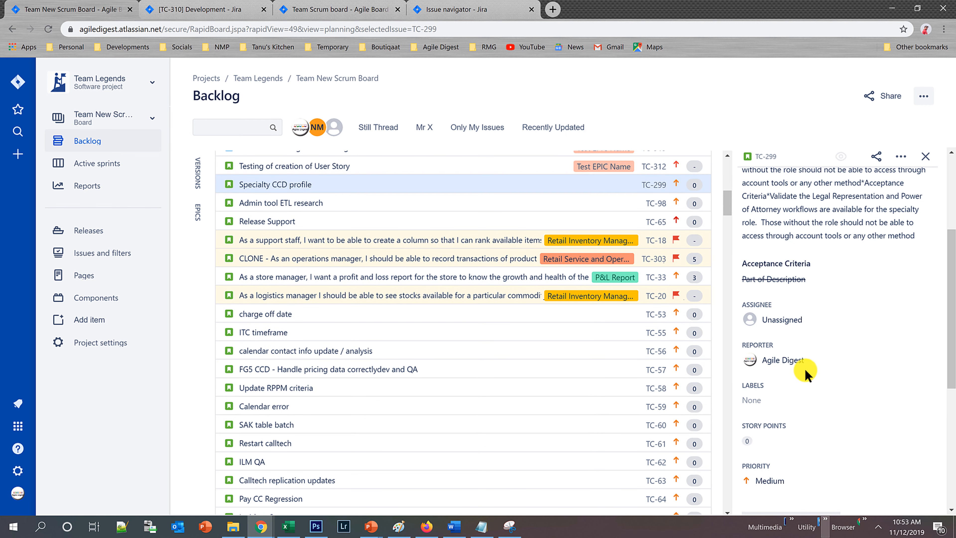
pyautogui.scroll(5, 367, 275)
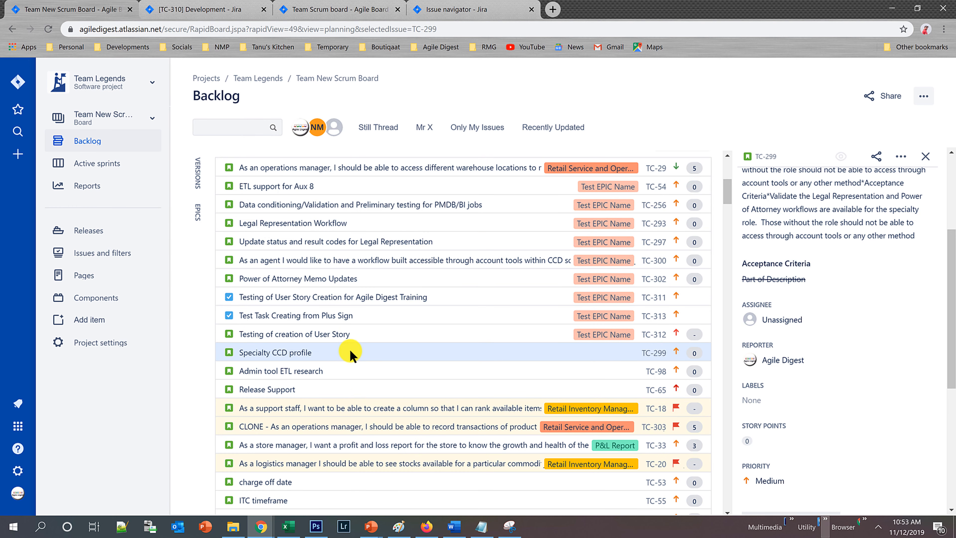
pyautogui.scroll(5, 335, 377)
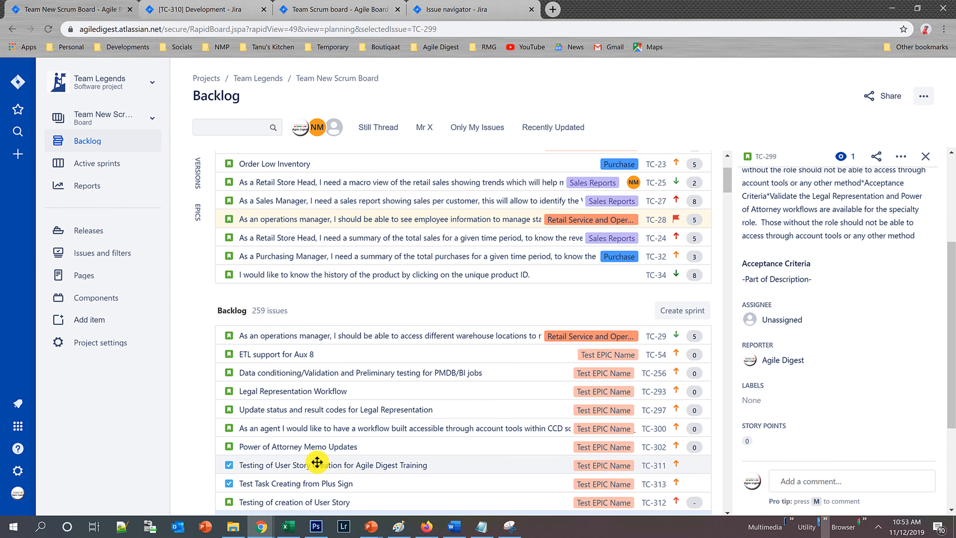
pyautogui.scroll(-2, 317, 462)
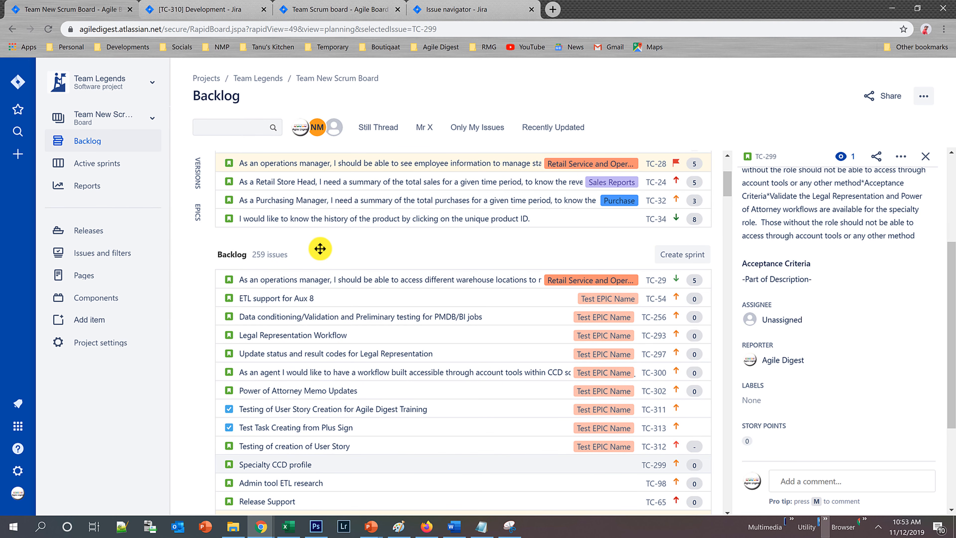
pyautogui.moveTo(320, 248); pyautogui.dragTo(315, 219)
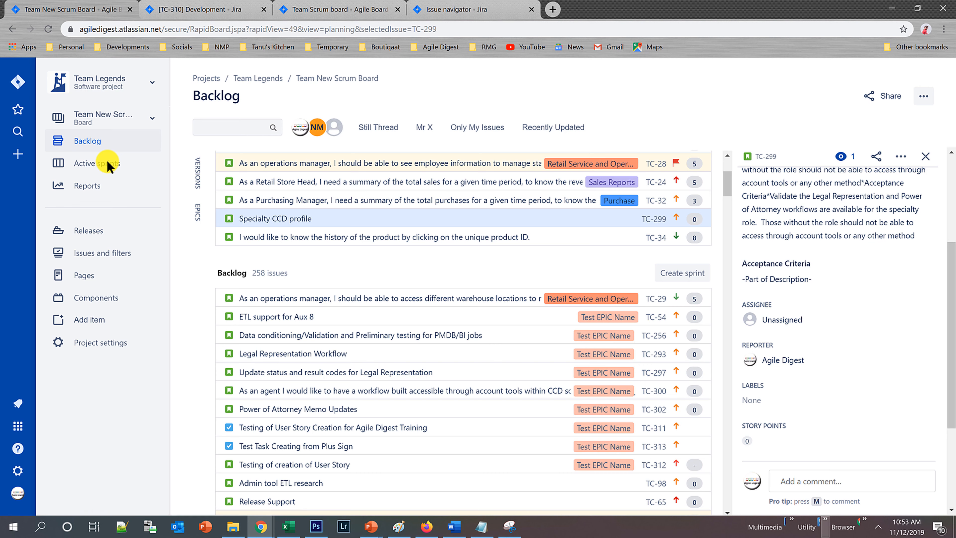
# Return to the active sprint board and turn off the Mr X quick filter.
pyautogui.click(107, 163)
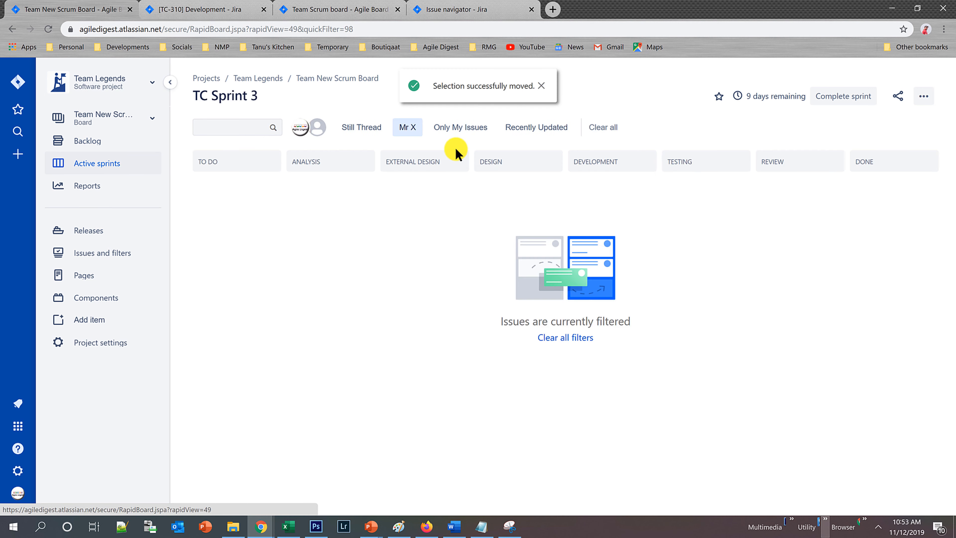
pyautogui.click(403, 128)
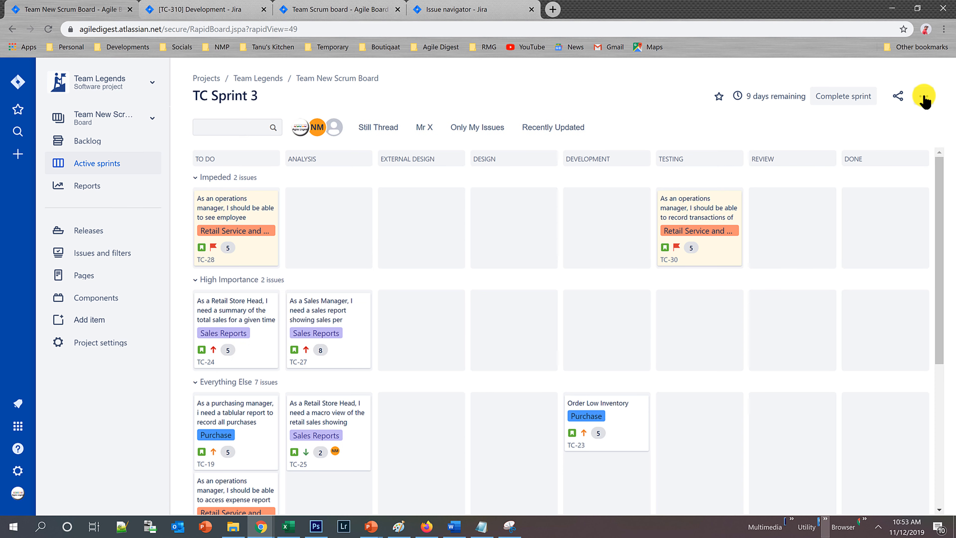
# Change the Mr X quick filter's JQL to Reporter = admin in the board settings and save the update.
pyautogui.click(923, 96)
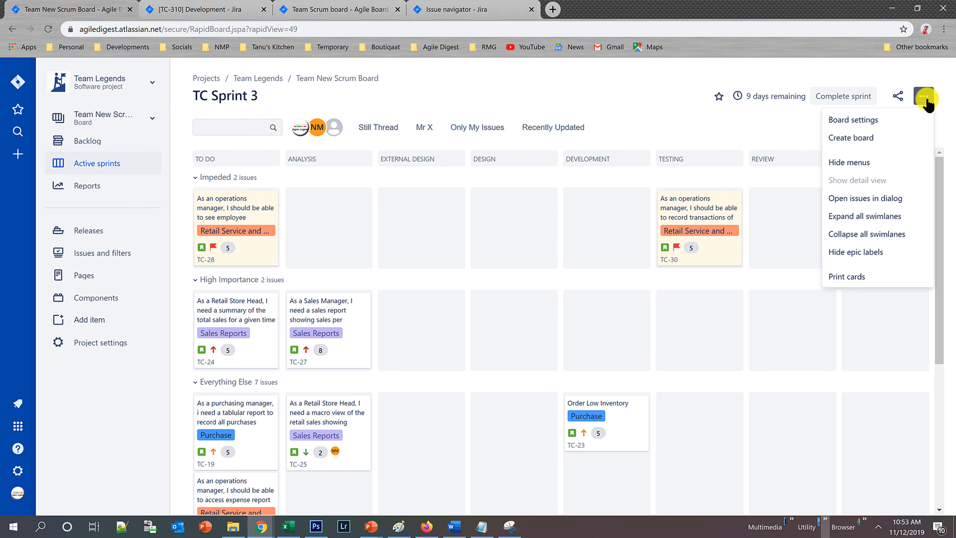
pyautogui.click(883, 128)
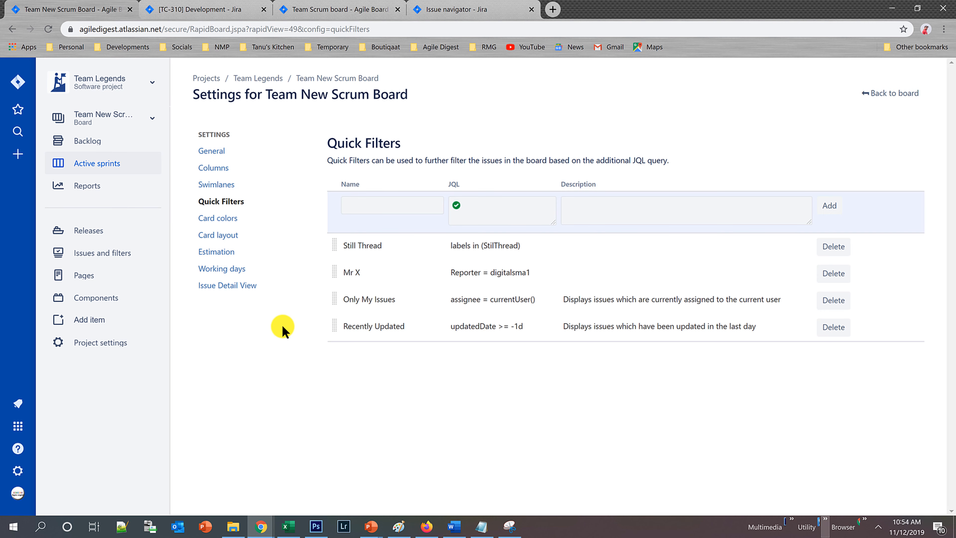
pyautogui.click(548, 272)
pyautogui.click(551, 278)
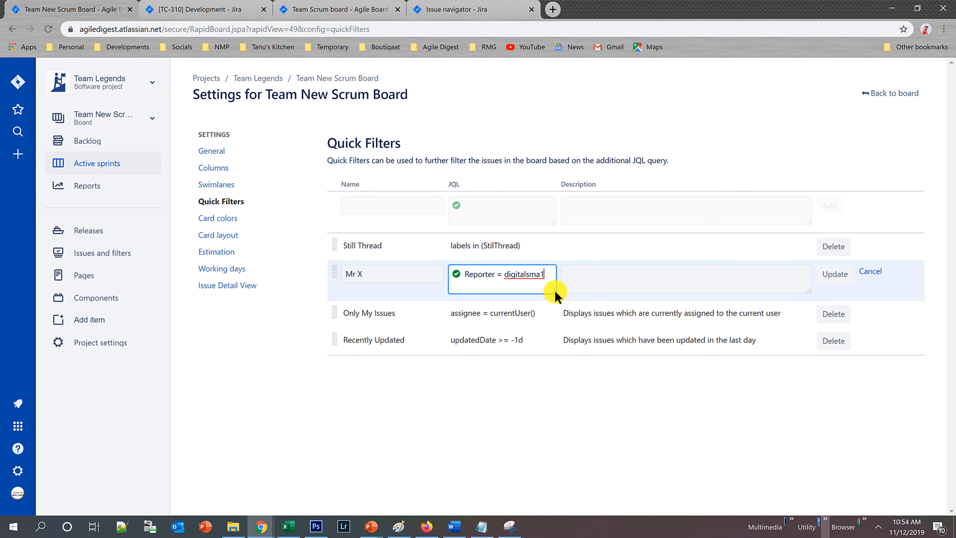
pyautogui.hotkey('ctrl', 'shift', 'Left')
pyautogui.write('admin')
pyautogui.click(832, 274)
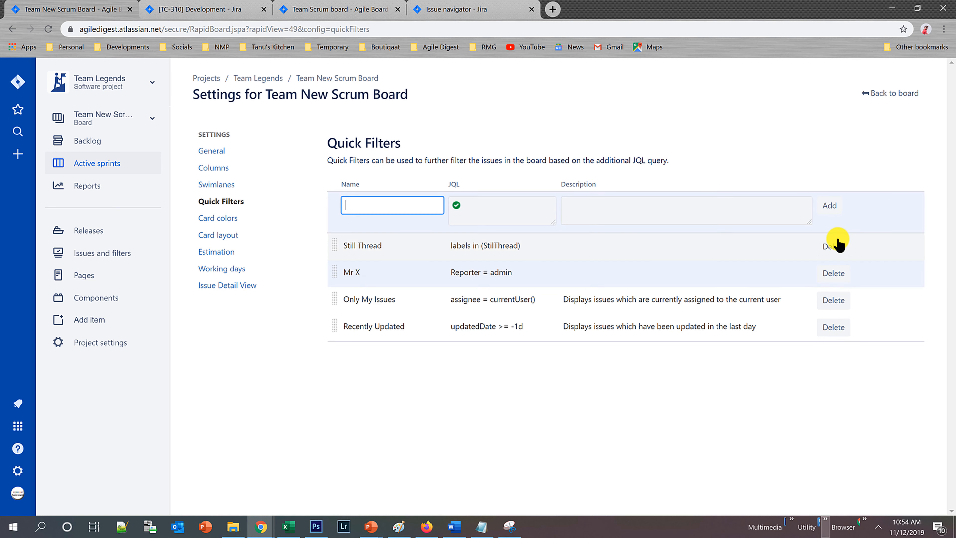
# Return to the sprint board and test the Mr X and Still Thread quick filters one at a time, turning each off again.
pyautogui.click(896, 94)
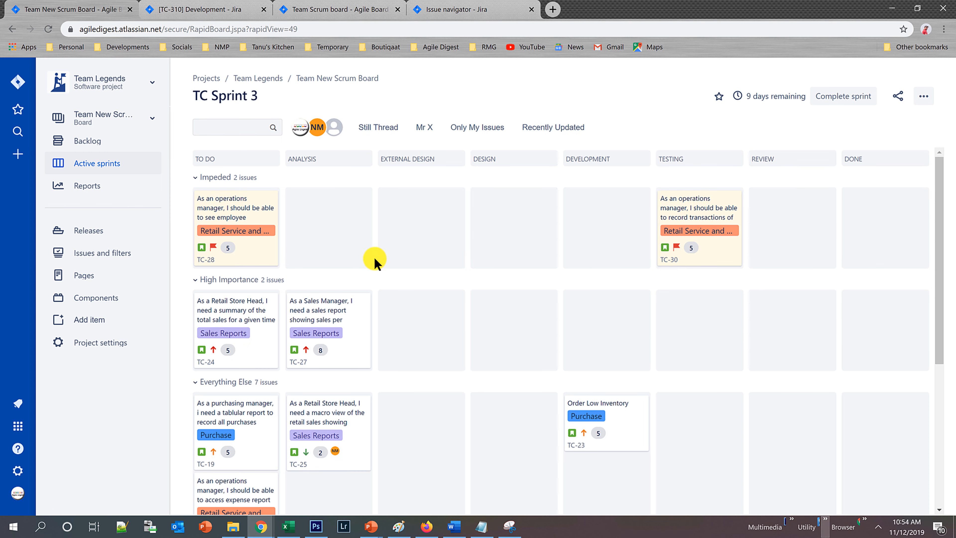
pyautogui.click(425, 128)
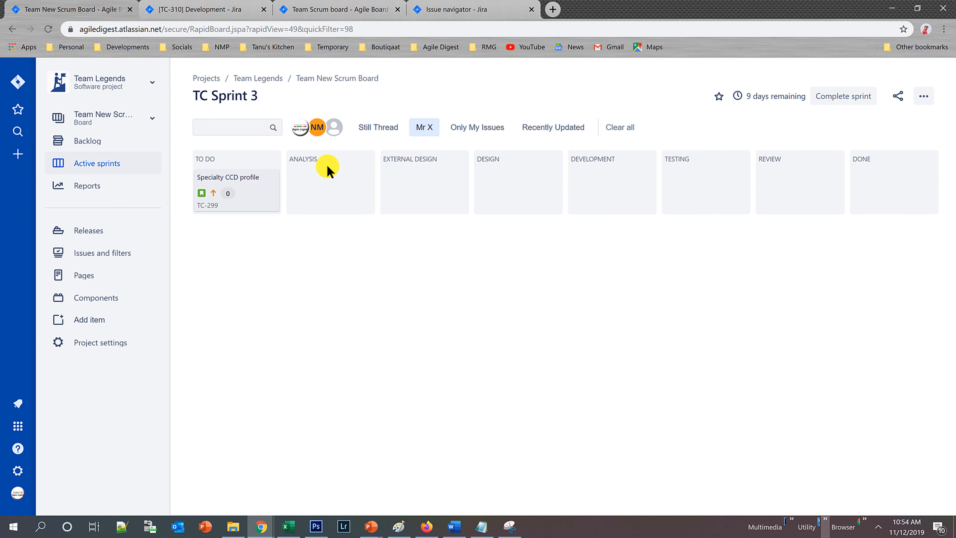
pyautogui.click(425, 127)
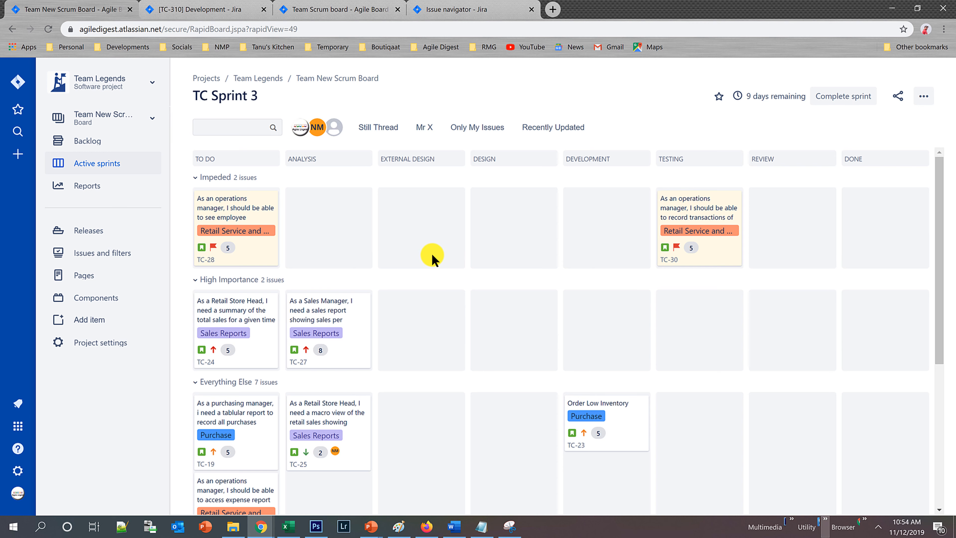
pyautogui.click(392, 128)
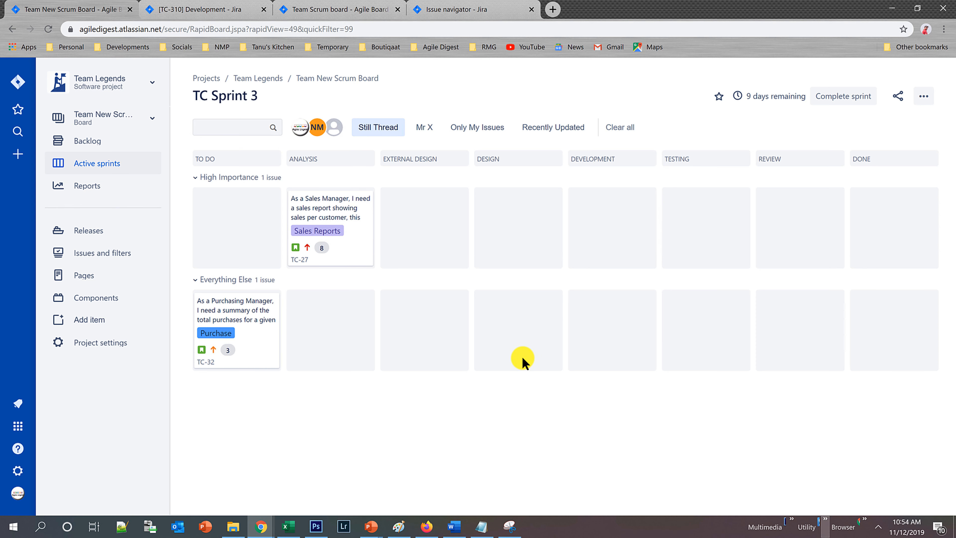
pyautogui.click(381, 130)
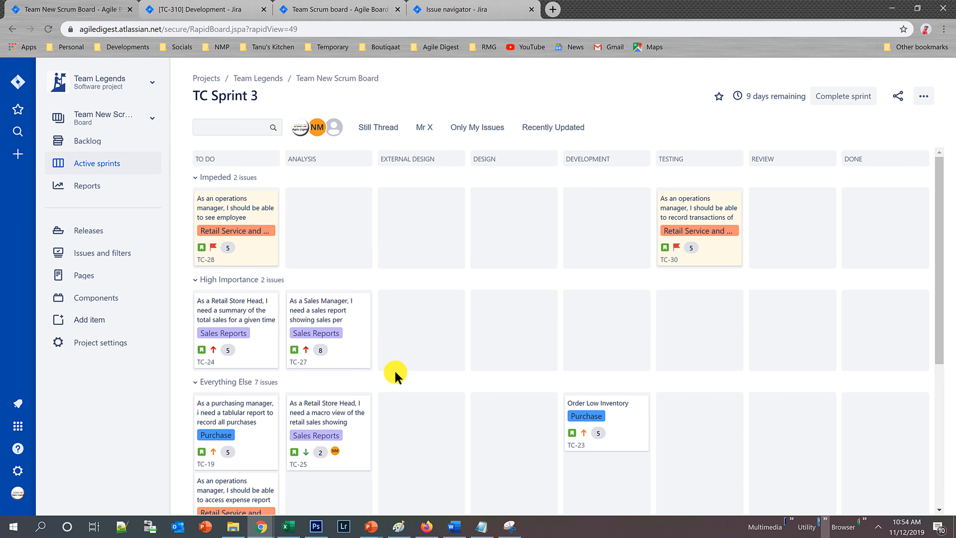
pyautogui.scroll(-5, 518, 380)
pyautogui.scroll(5, 521, 384)
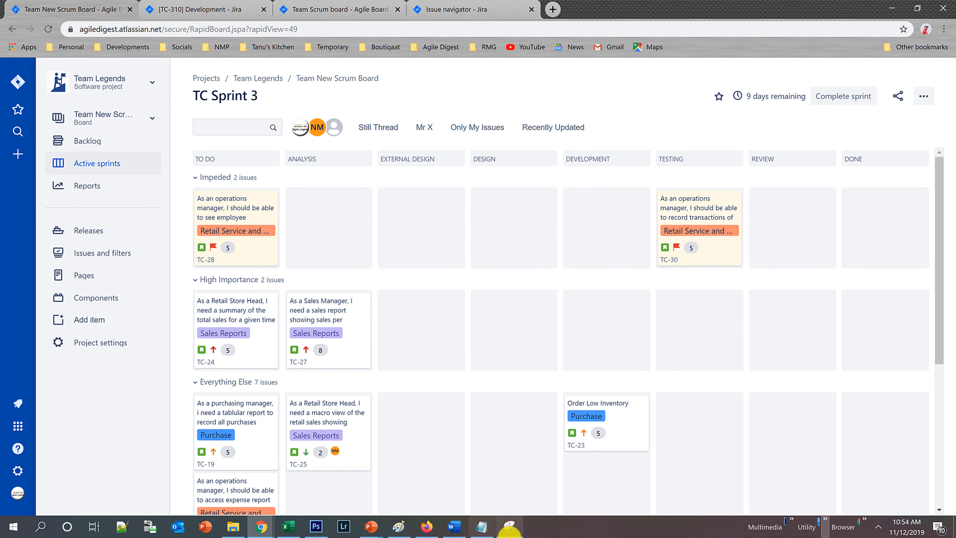
# Examine the workflow diagram in Snipping Tool and preview the allowed transitions of TC-28 and TC-27 on the sprint board.
pyautogui.click(509, 526)
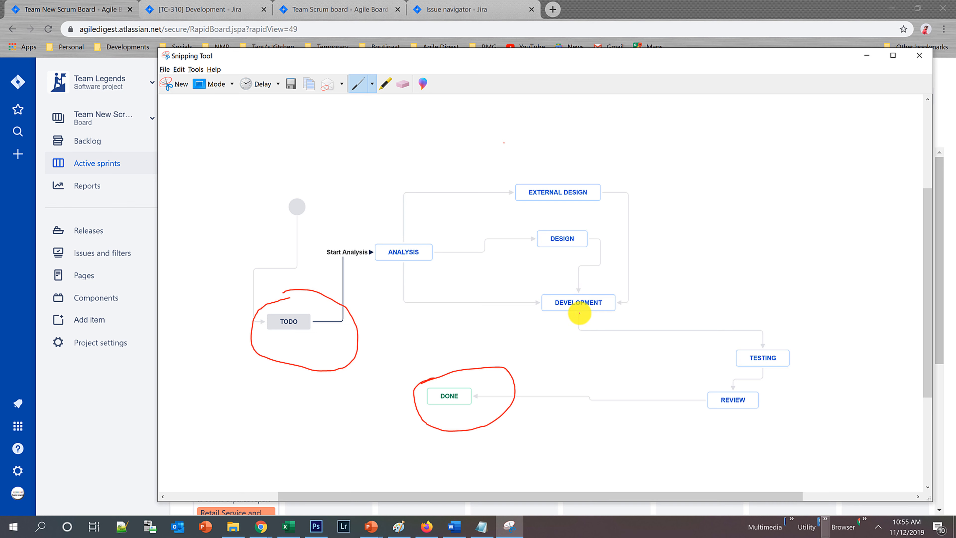
pyautogui.hotkey('alt', 'Tab')
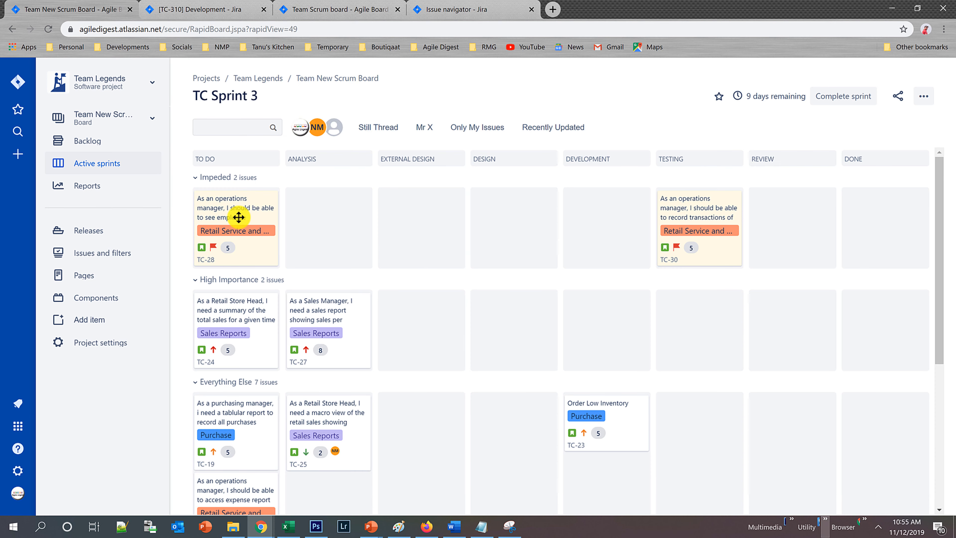
pyautogui.moveTo(244, 210); pyautogui.dragTo(264, 209)
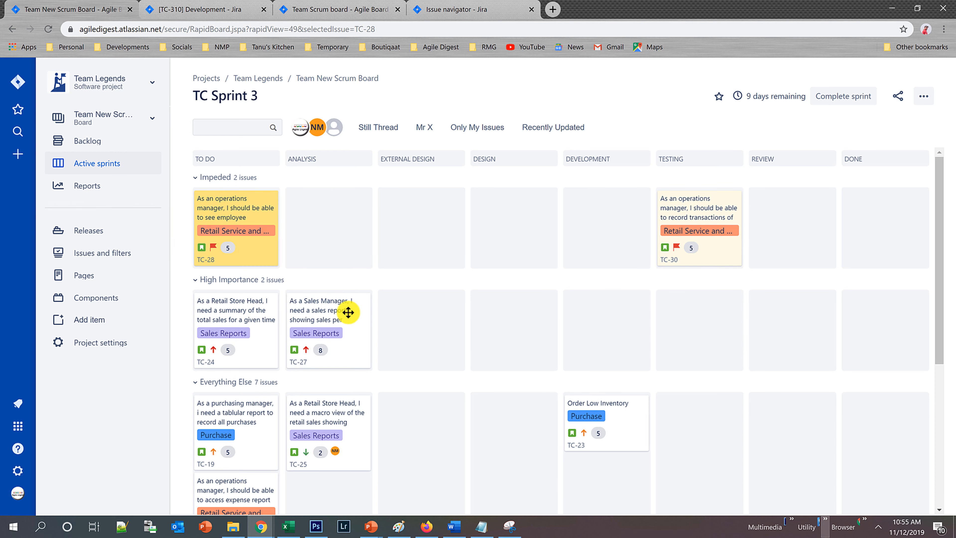
pyautogui.moveTo(325, 311); pyautogui.dragTo(394, 323)
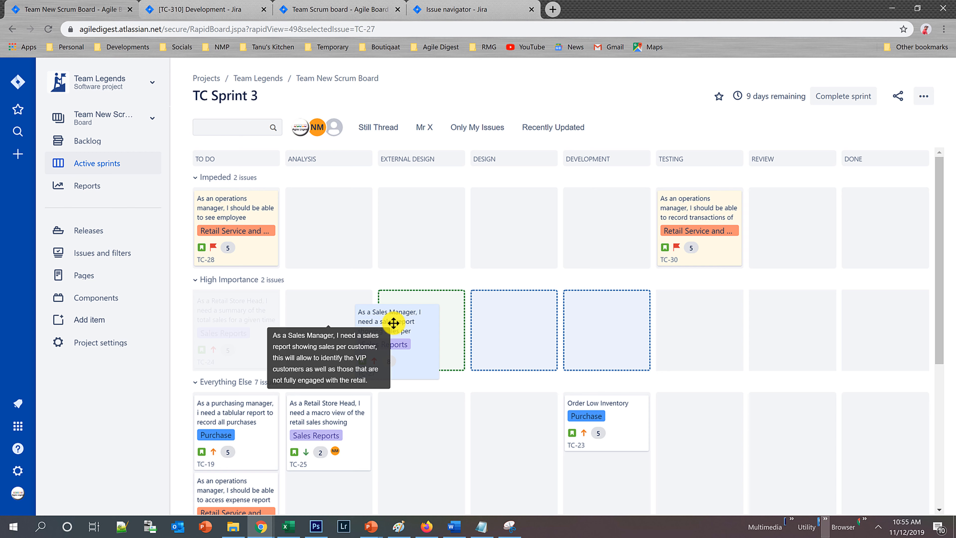
pyautogui.moveTo(392, 324); pyautogui.dragTo(331, 309)
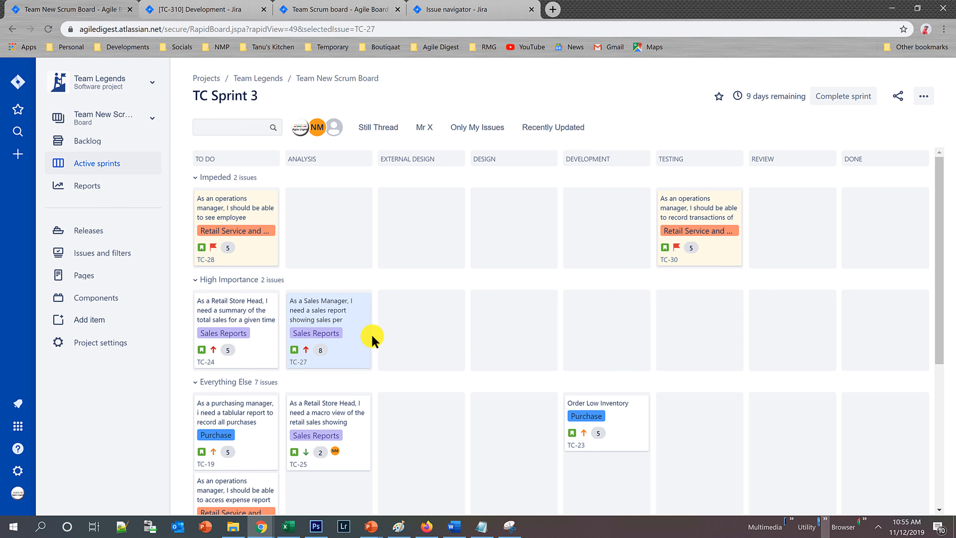
# Recheck the workflow diagram to move TC-27 from Analysis to Design, and preview the allowed transitions of TC-23.
pyautogui.hotkey('alt', 'Tab')
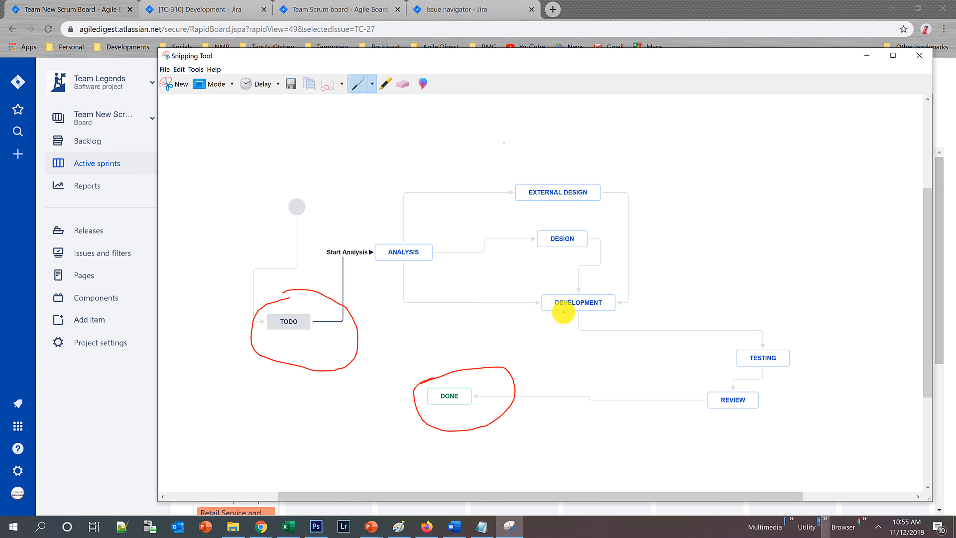
pyautogui.hotkey('alt', 'Tab')
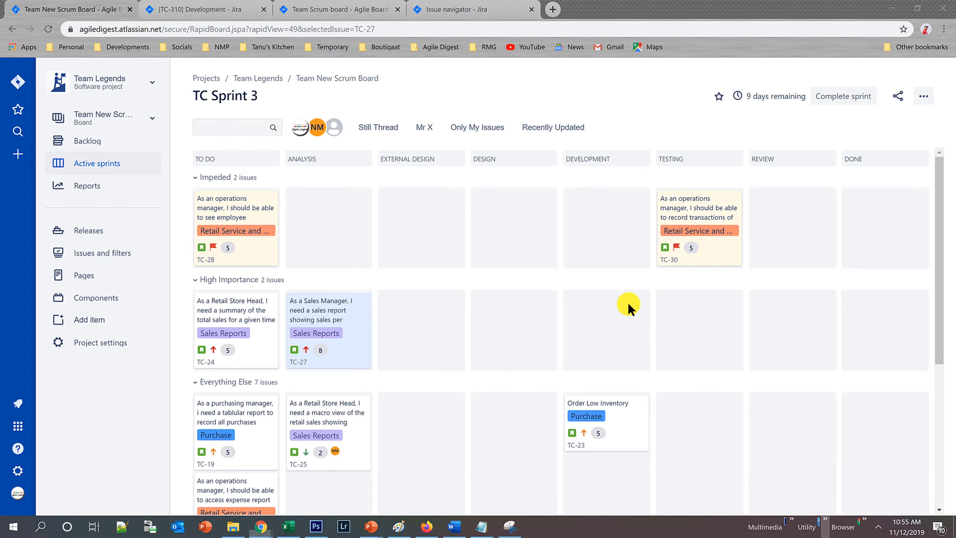
pyautogui.moveTo(337, 315); pyautogui.dragTo(505, 311)
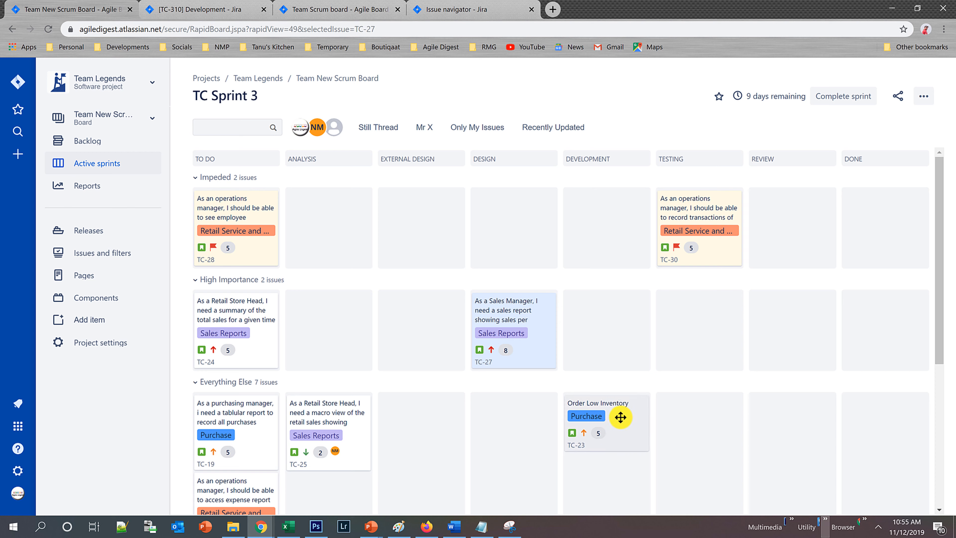
pyautogui.moveTo(666, 427); pyautogui.dragTo(614, 415)
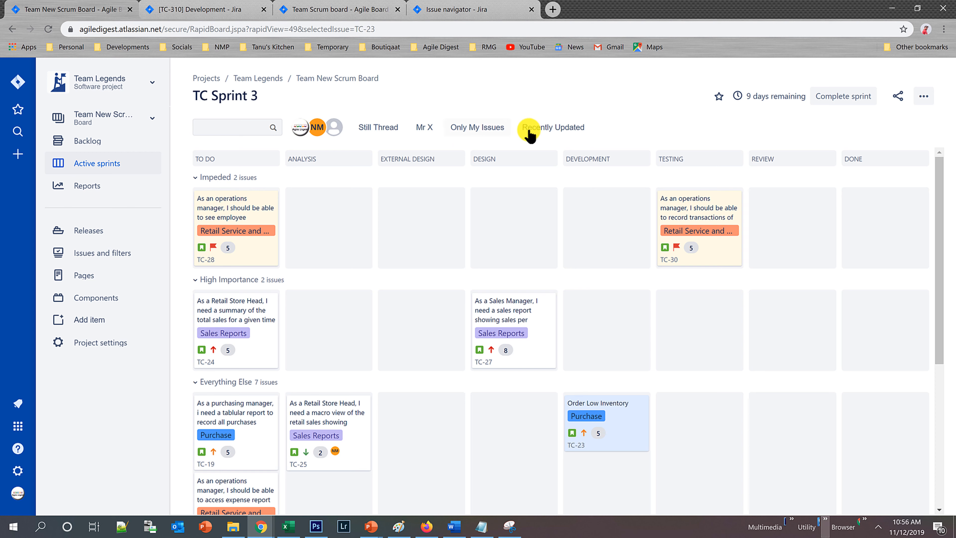
# Base the board's card colors on Priorities and return to the sprint board.
pyautogui.click(921, 99)
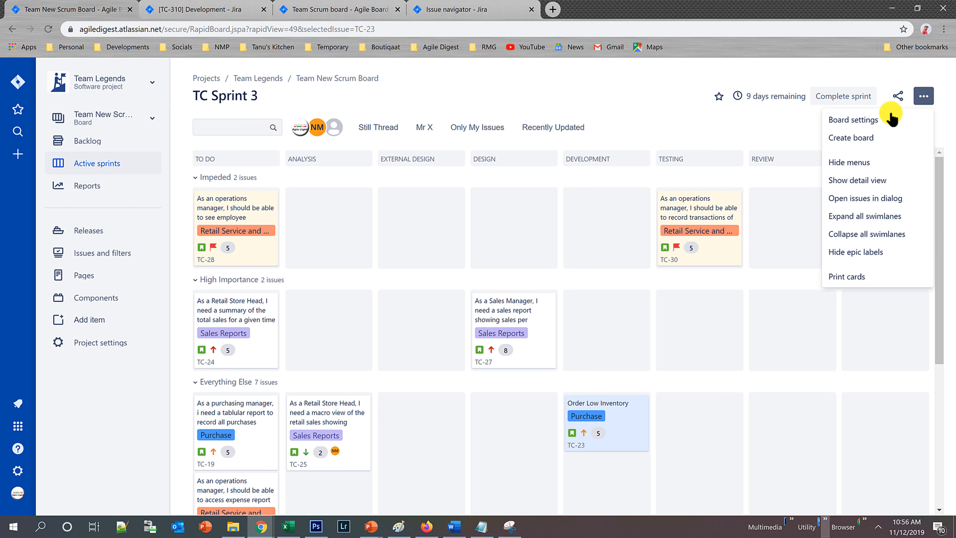
pyautogui.click(874, 121)
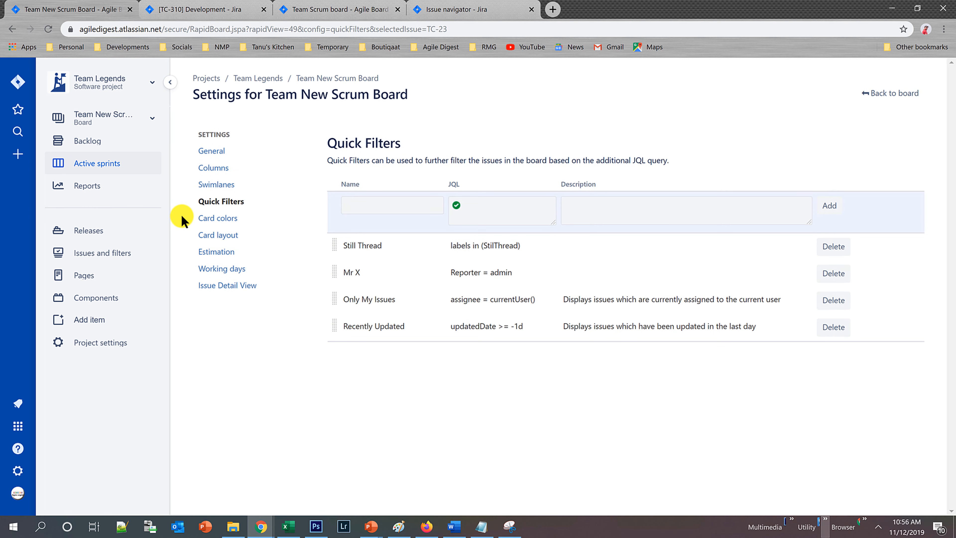
pyautogui.click(214, 222)
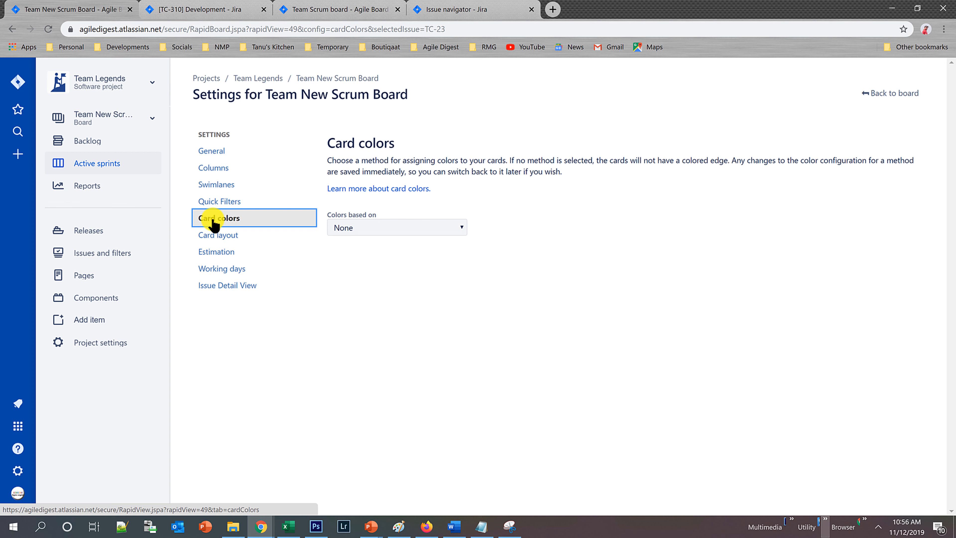
pyautogui.click(405, 230)
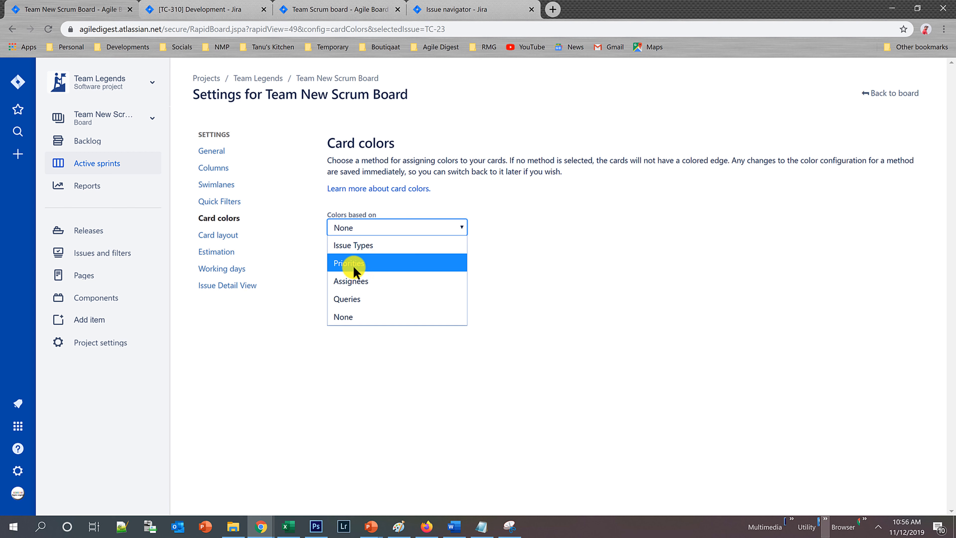
pyautogui.click(362, 265)
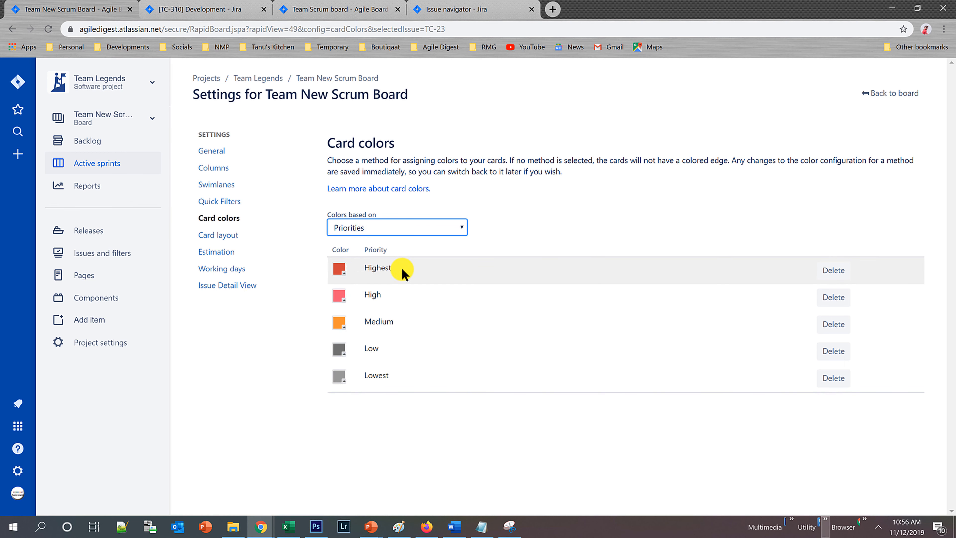
pyautogui.click(876, 95)
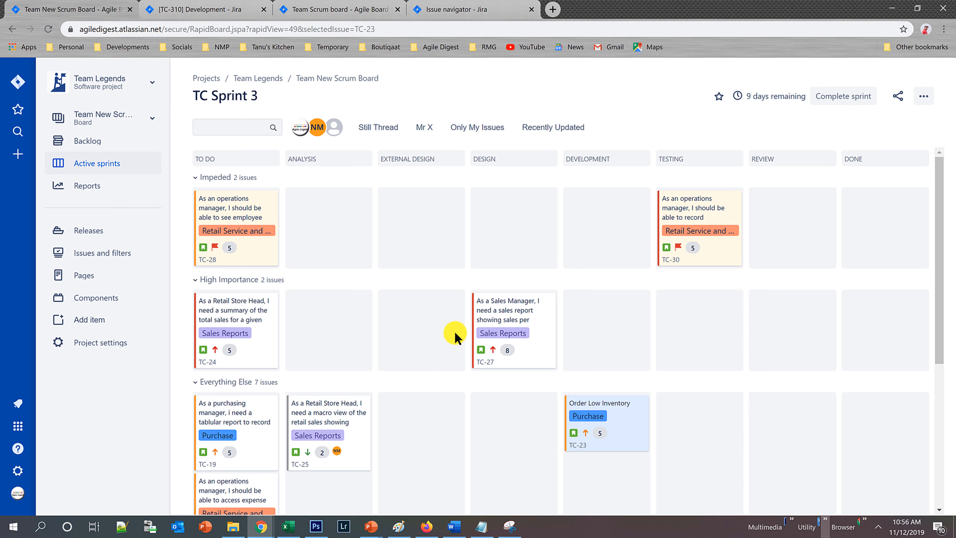
# Examine the priority-based edge colors on the lower sprint cards and in the backlog list.
pyautogui.scroll(-5, 246, 384)
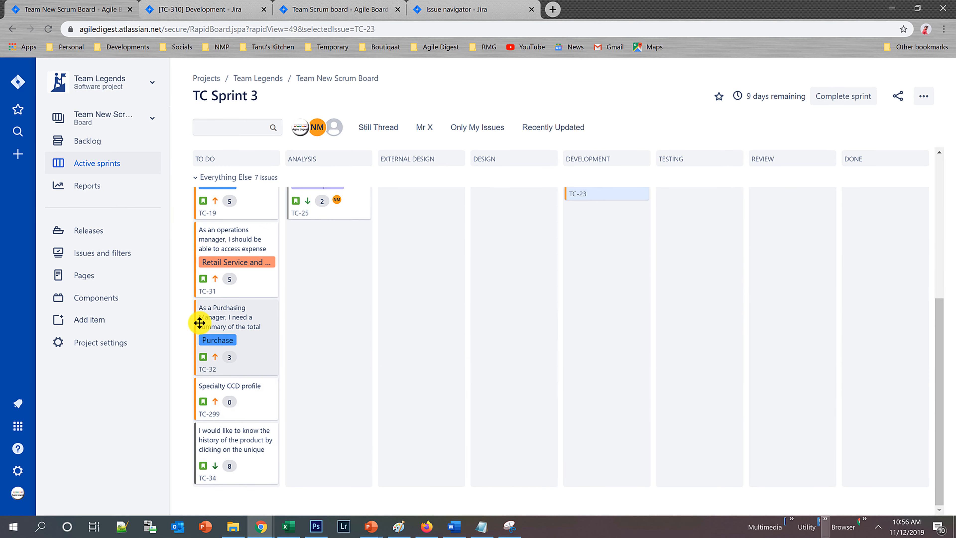
pyautogui.click(84, 141)
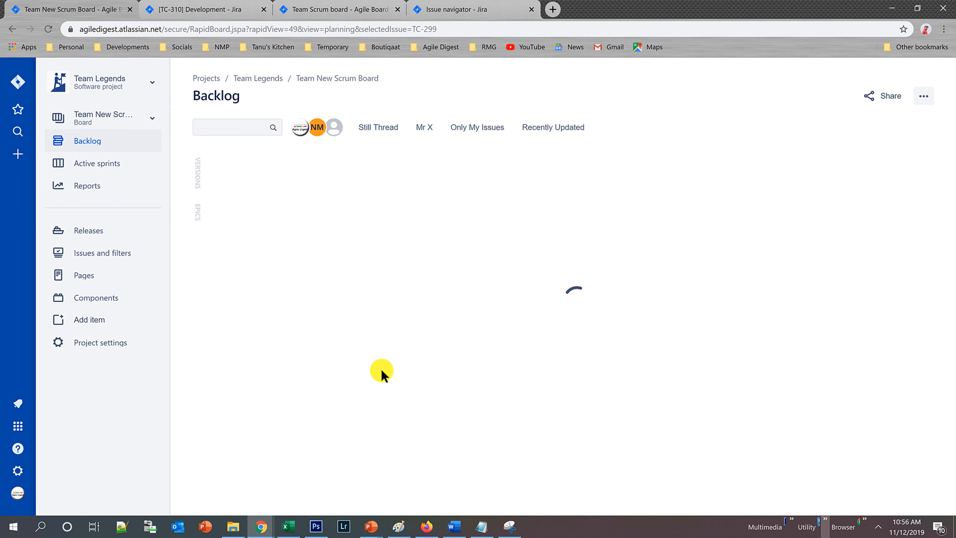
pyautogui.scroll(-6, 381, 366)
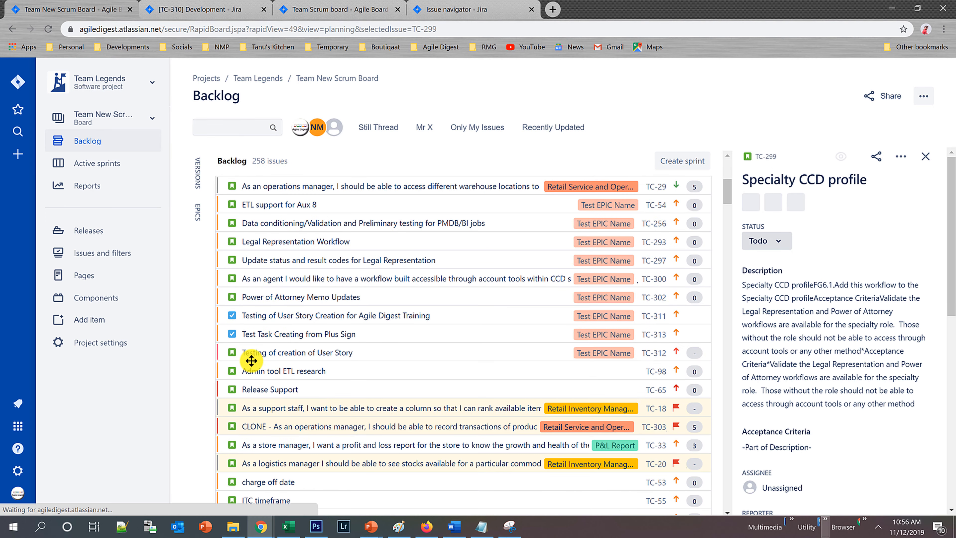
pyautogui.scroll(-6, 395, 376)
pyautogui.scroll(7, 399, 367)
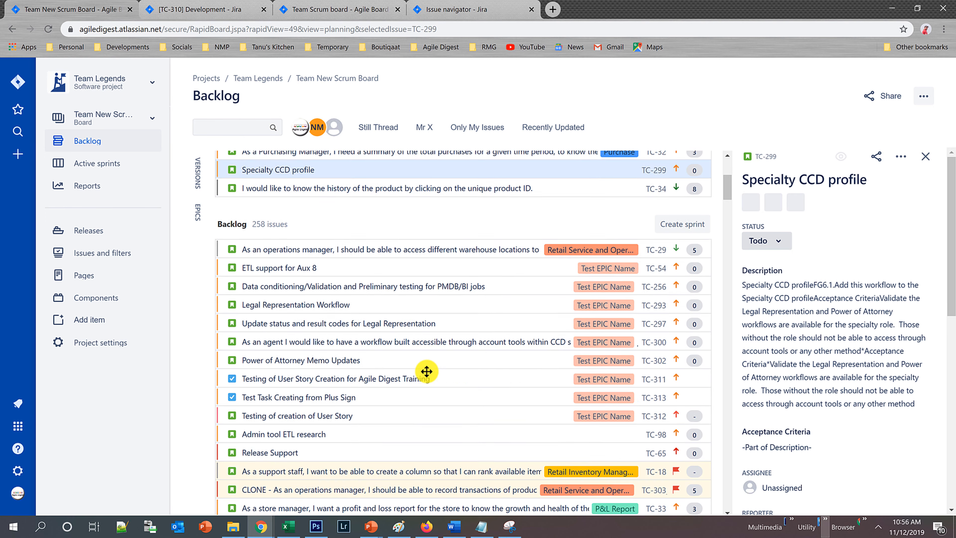
pyautogui.scroll(5, 429, 367)
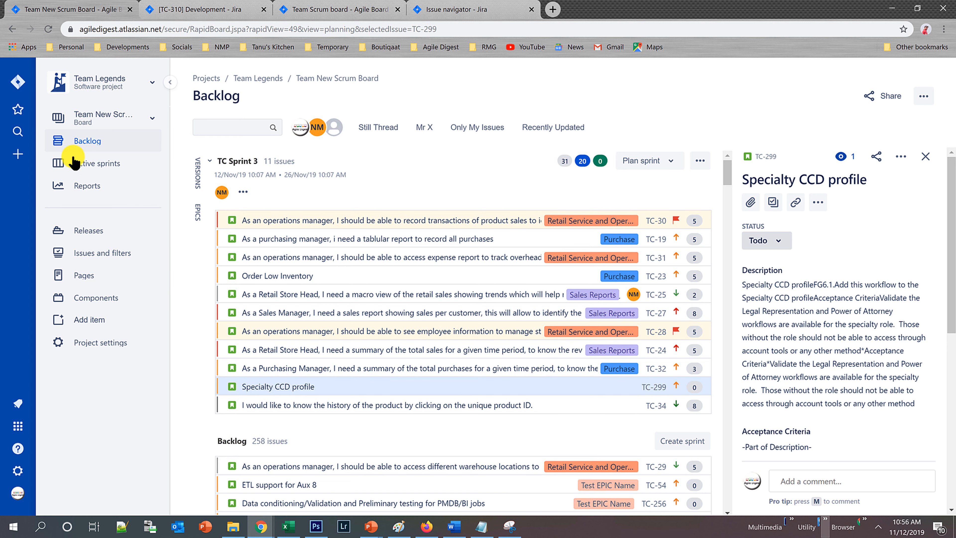
# Reopen the active sprint board's card color settings and base the colors on Queries.
pyautogui.click(83, 168)
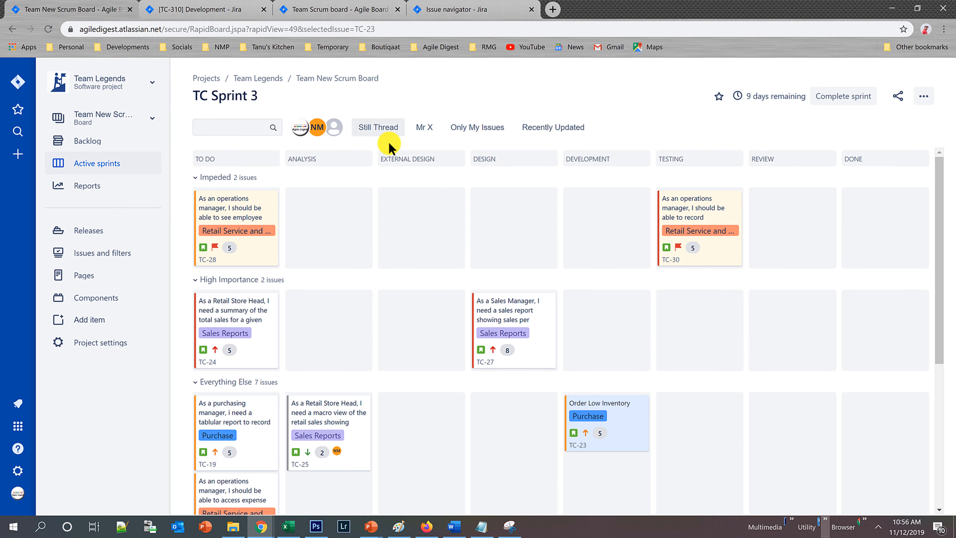
pyautogui.click(924, 99)
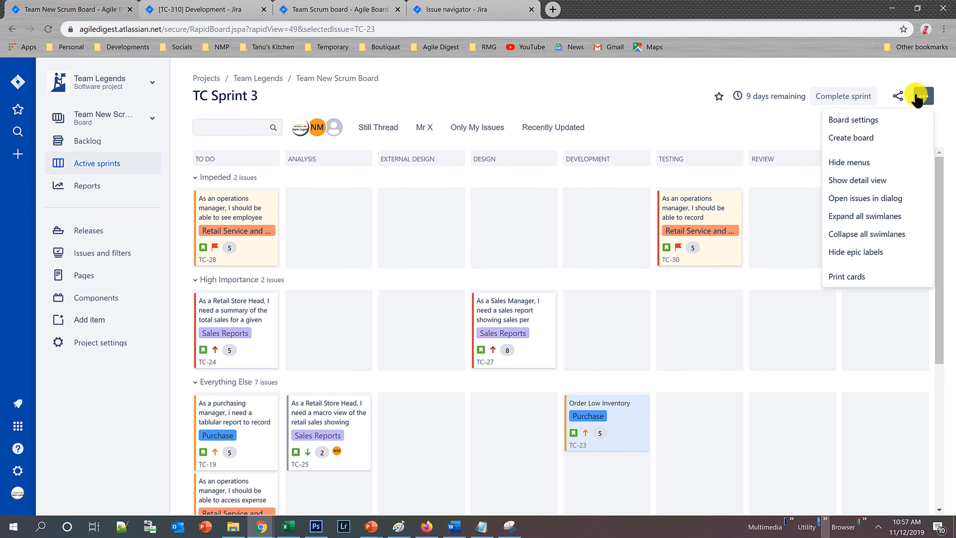
pyautogui.click(862, 120)
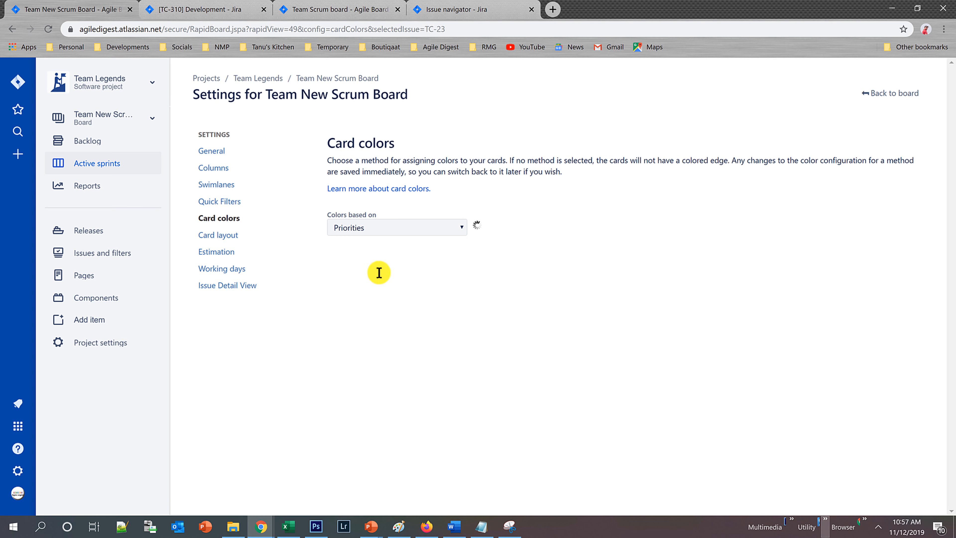
pyautogui.click(402, 223)
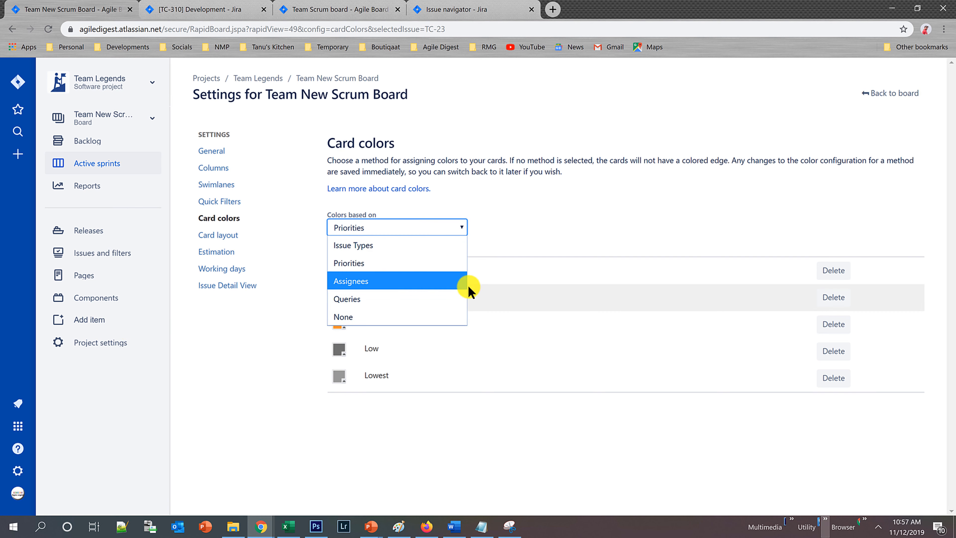
pyautogui.click(348, 300)
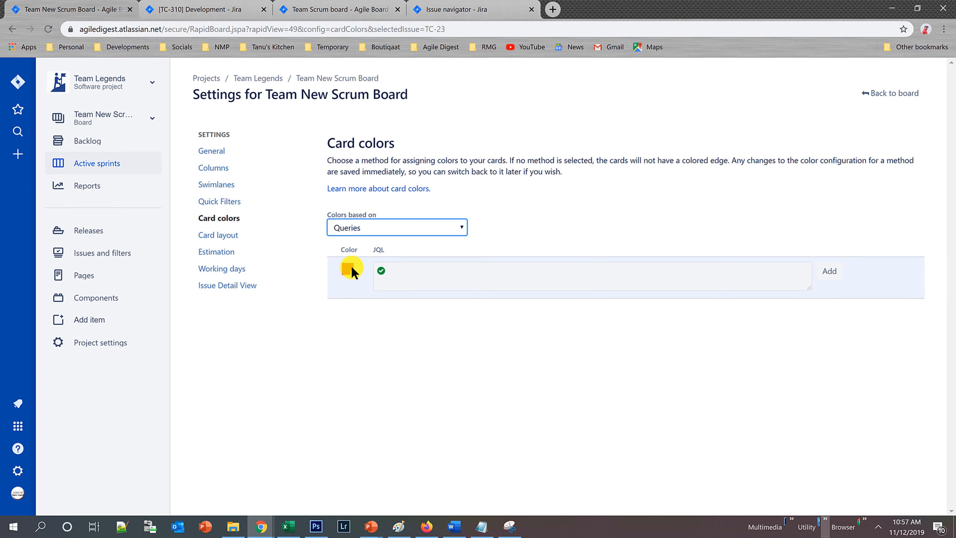
# Add a green (#58cc00) card color rule with the JQL query labels in (StilThread).
pyautogui.click(347, 269)
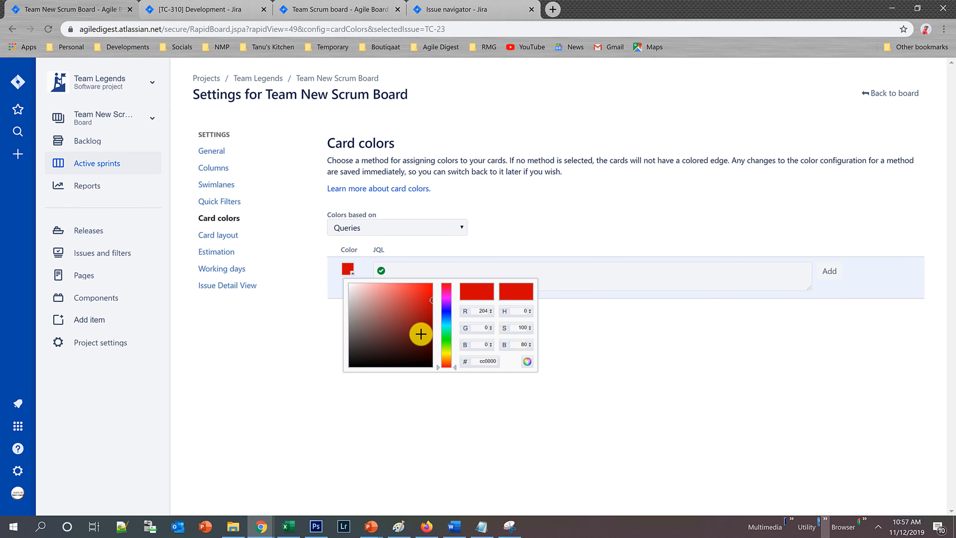
pyautogui.moveTo(446, 327); pyautogui.dragTo(446, 341)
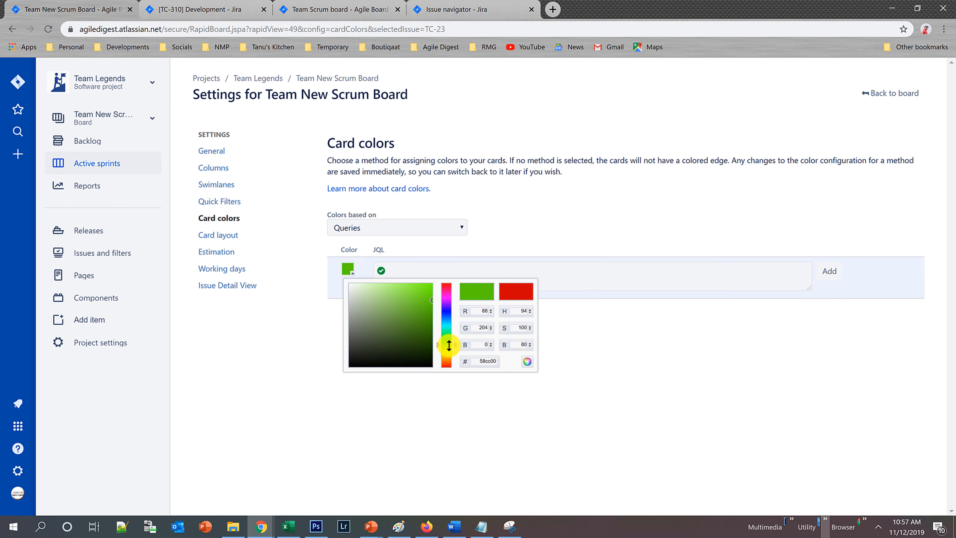
pyautogui.click(464, 267)
pyautogui.write('labe')
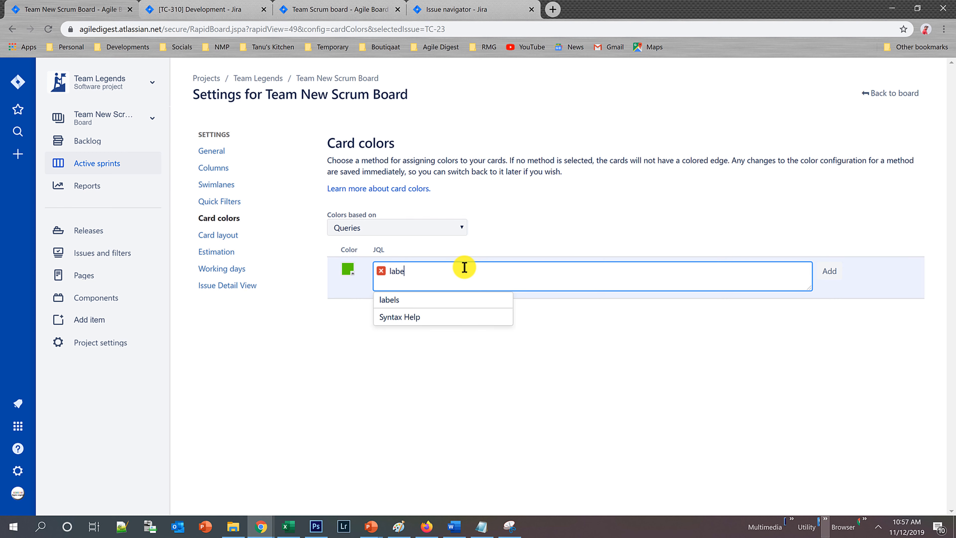
pyautogui.click(445, 301)
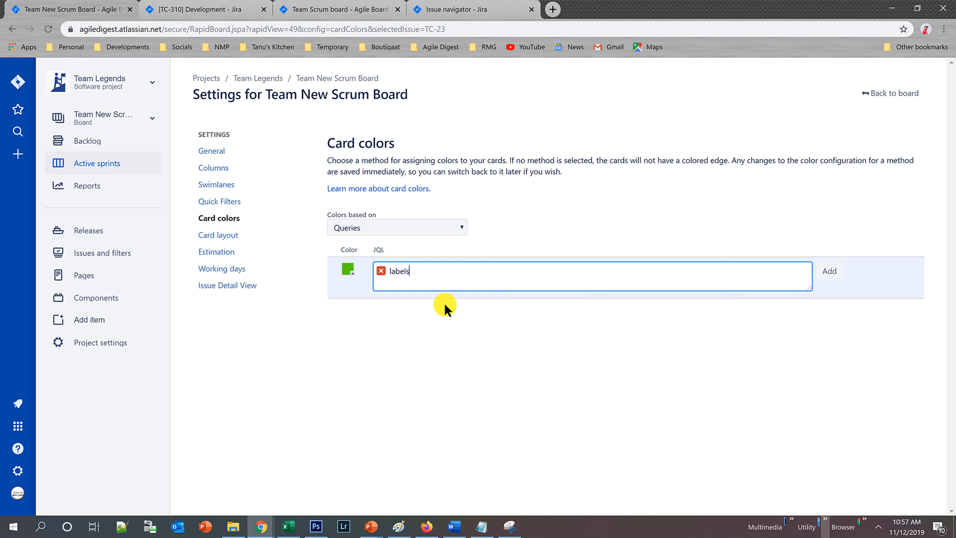
pyautogui.write('in (stl')
pyautogui.click(445, 304)
pyautogui.write(')')
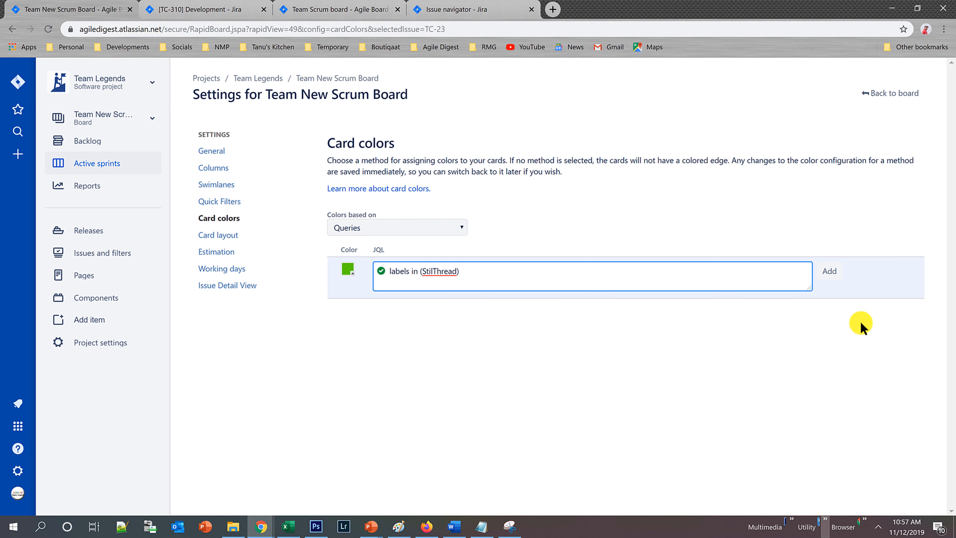
pyautogui.click(830, 271)
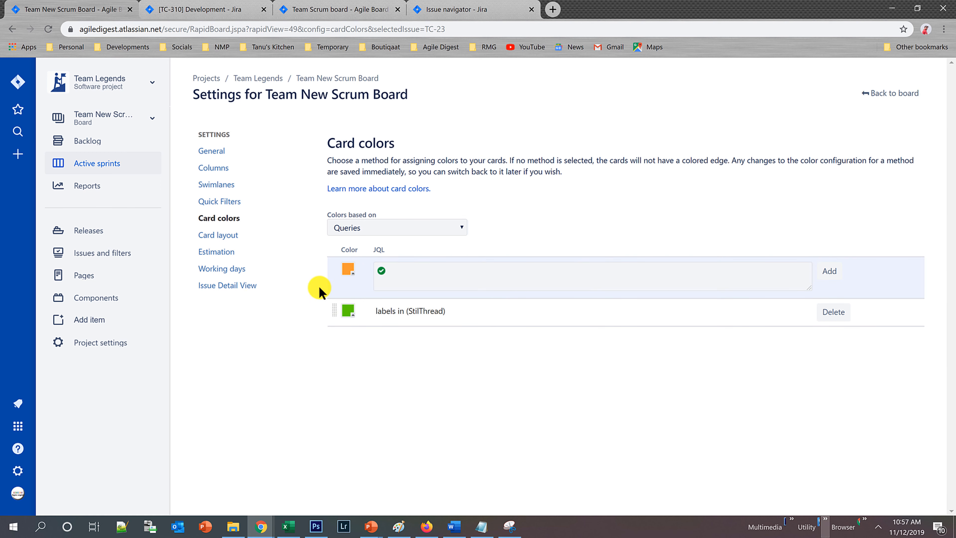
# Examine the query-based card edge colors on the sprint board and in the backlog, and recheck the card color rule.
pyautogui.click(886, 97)
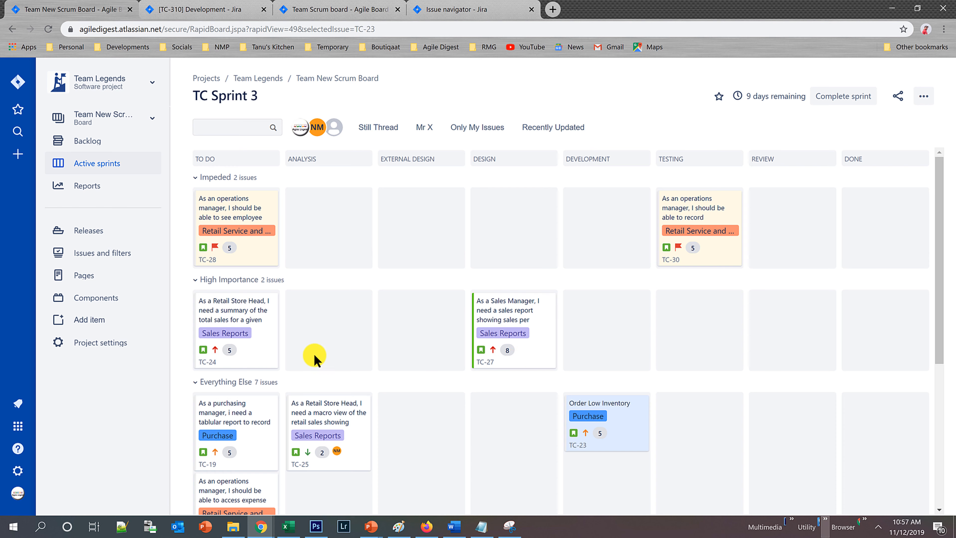
pyautogui.scroll(-5, 442, 327)
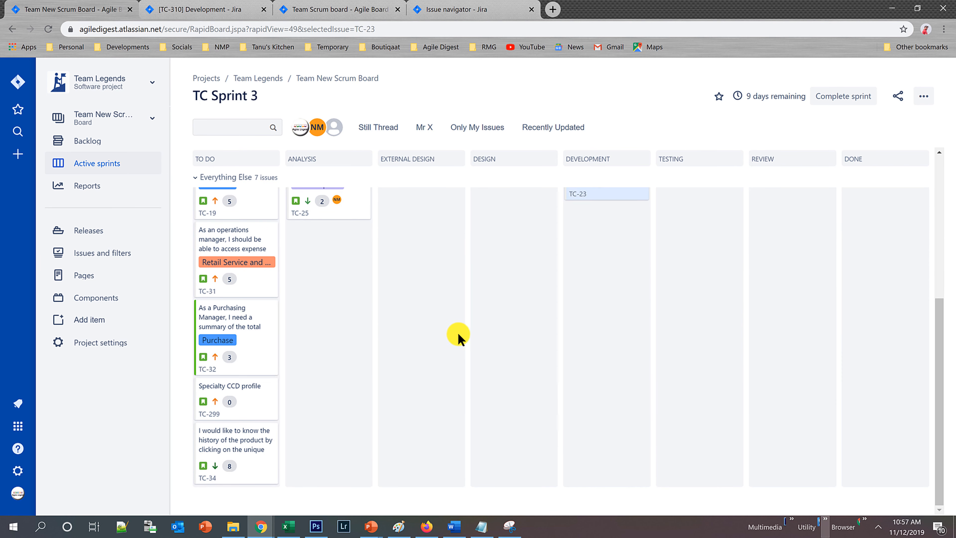
pyautogui.scroll(5, 410, 363)
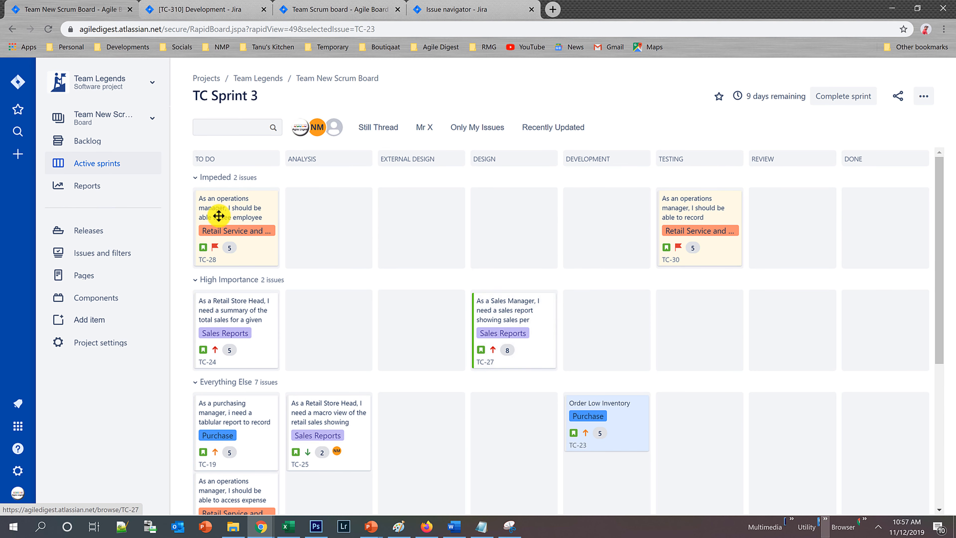
pyautogui.click(87, 143)
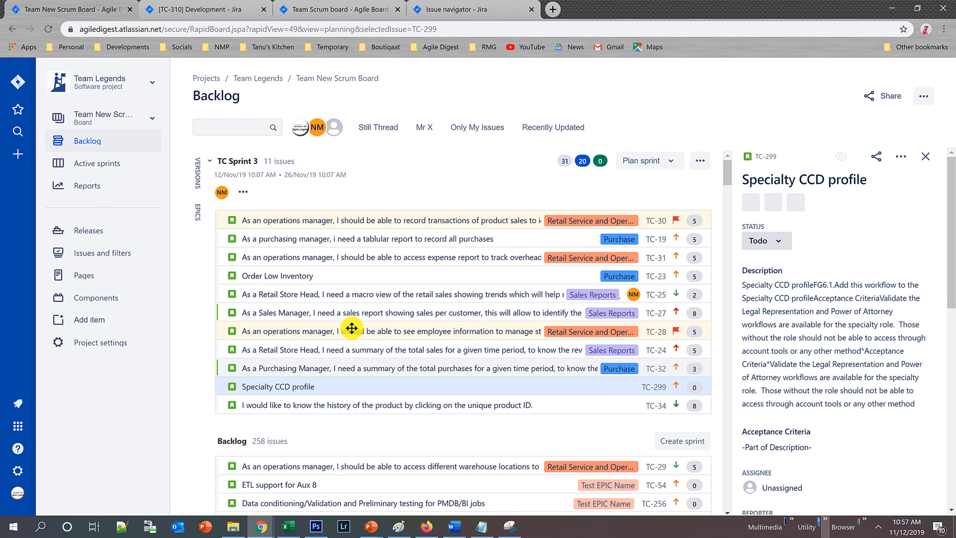
pyautogui.scroll(-8, 422, 361)
pyautogui.scroll(8, 429, 434)
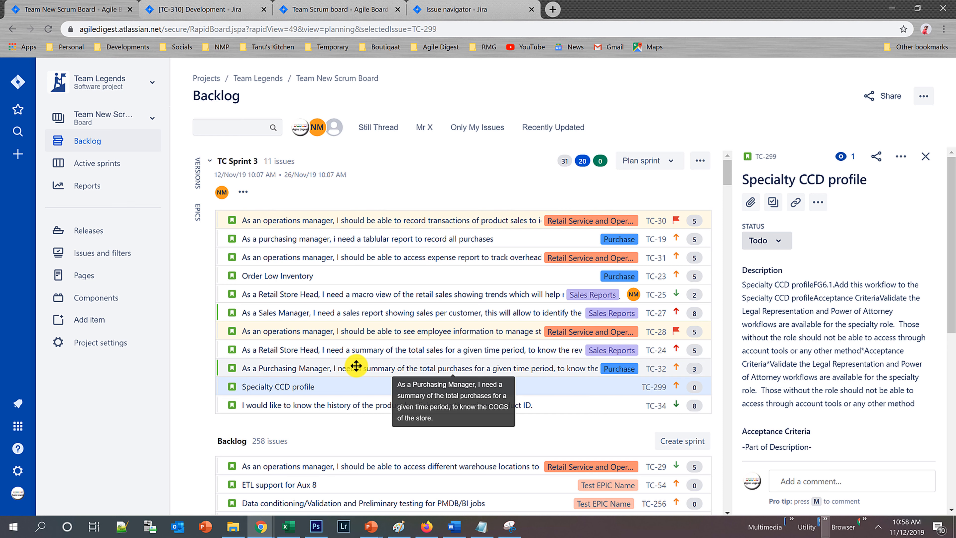
pyautogui.click(110, 165)
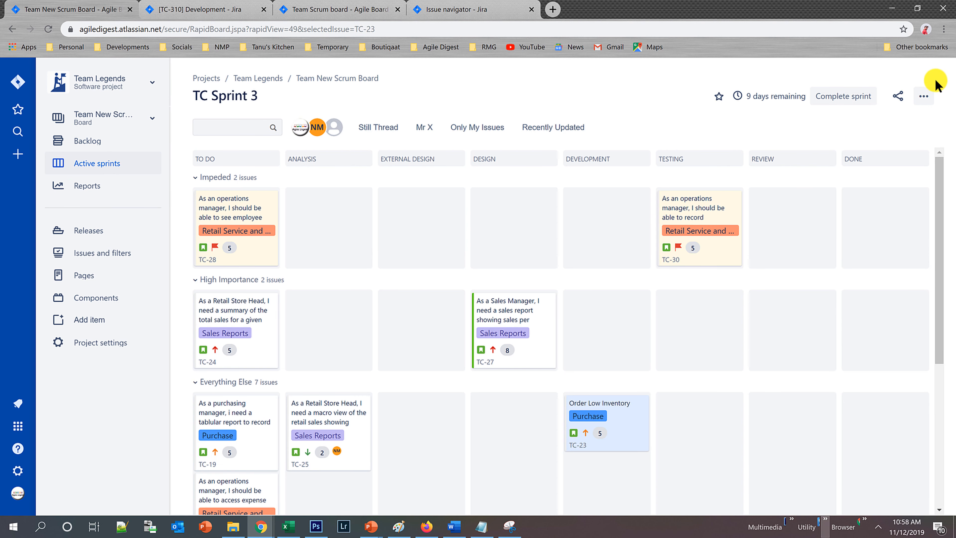
pyautogui.click(925, 99)
pyautogui.click(866, 122)
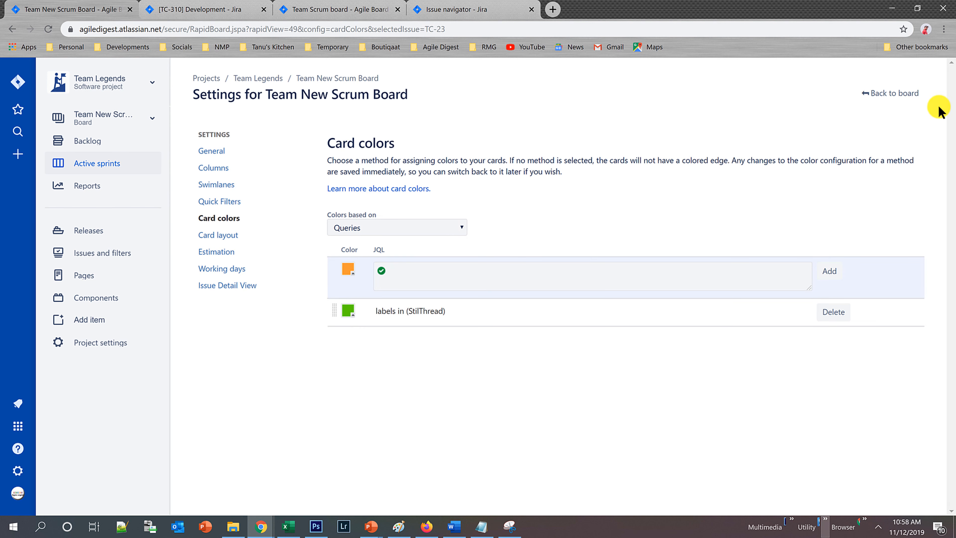
pyautogui.click(885, 101)
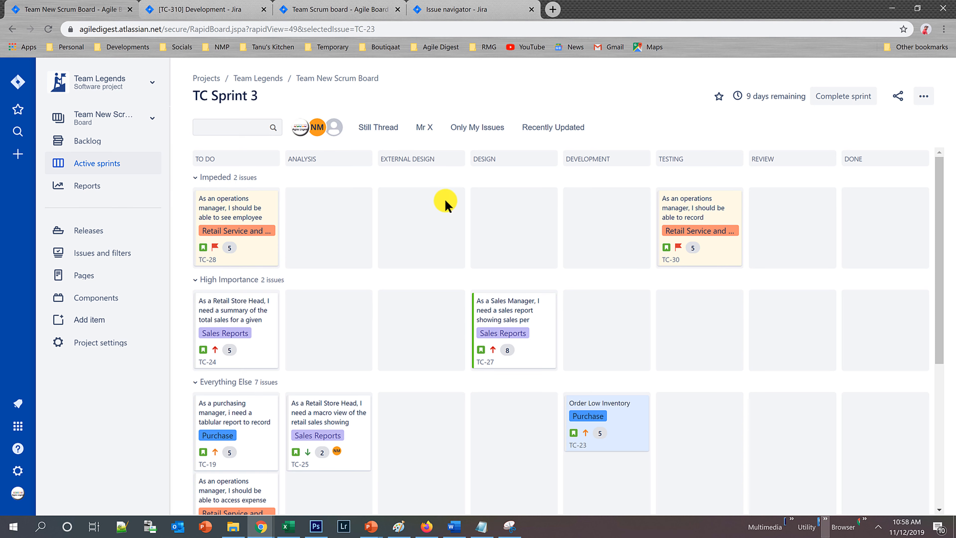
# Add the Labels field to the backlog cards in the board's card layout settings.
pyautogui.click(924, 96)
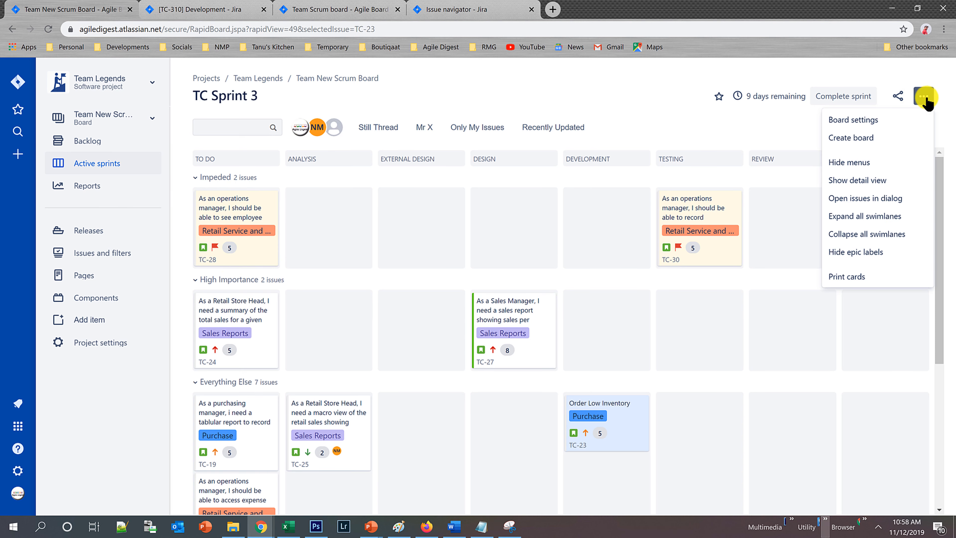
pyautogui.click(877, 123)
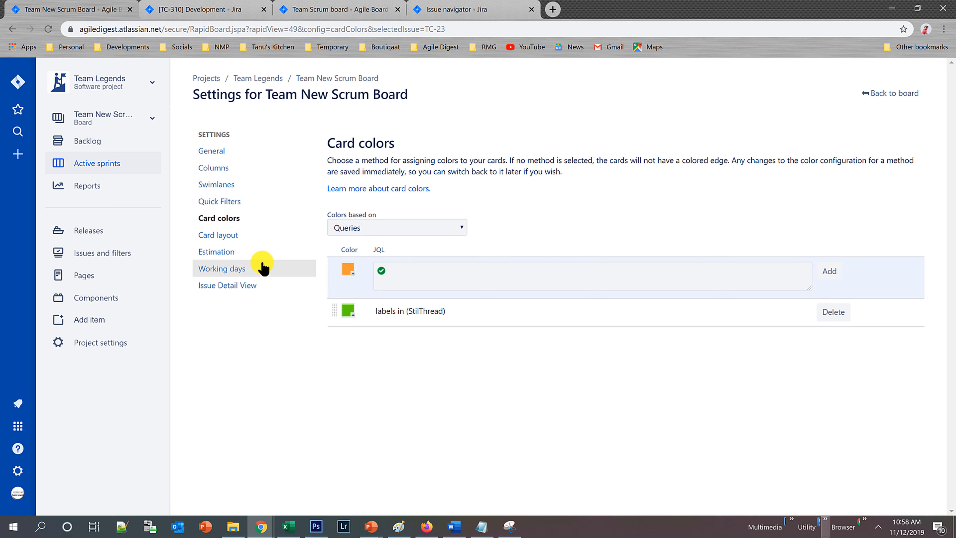
pyautogui.click(226, 237)
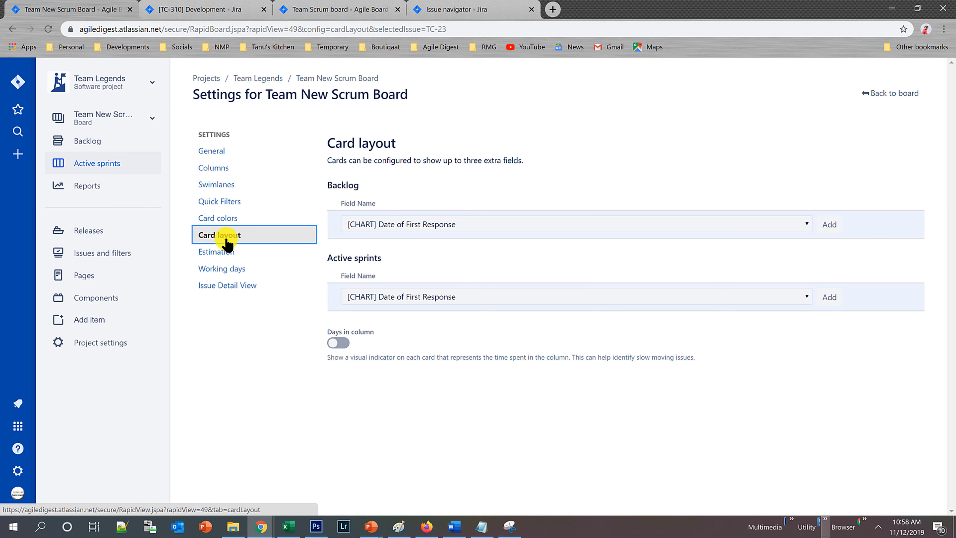
pyautogui.click(448, 224)
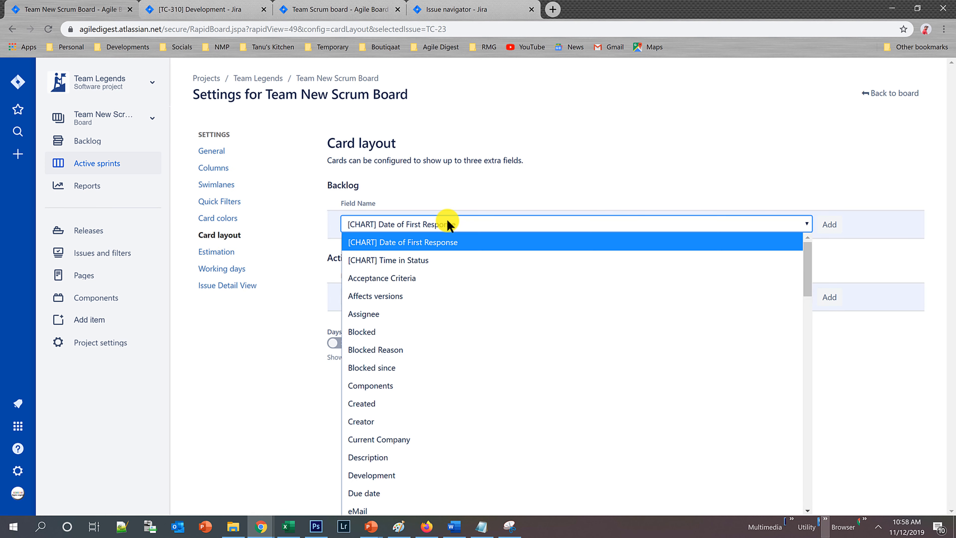
pyautogui.press('l')
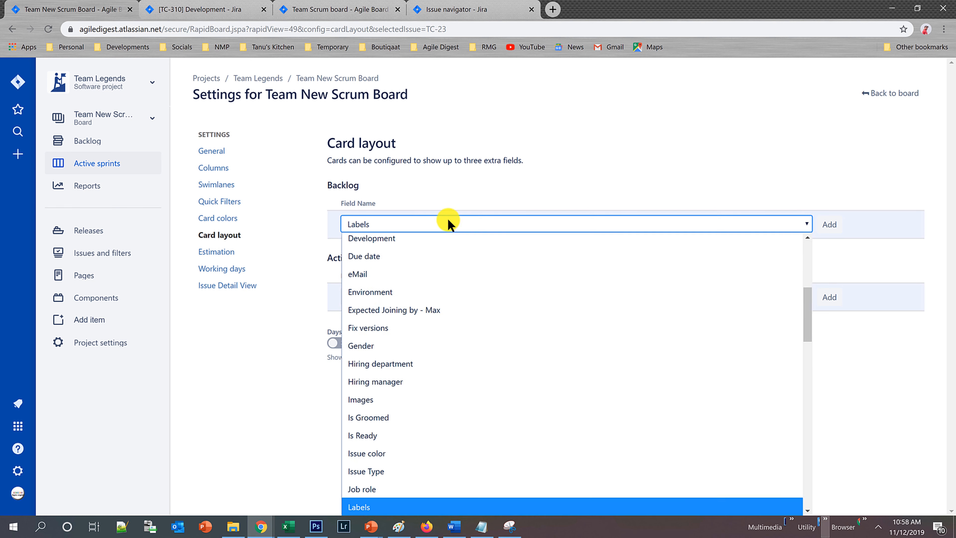
pyautogui.click(566, 507)
pyautogui.click(829, 224)
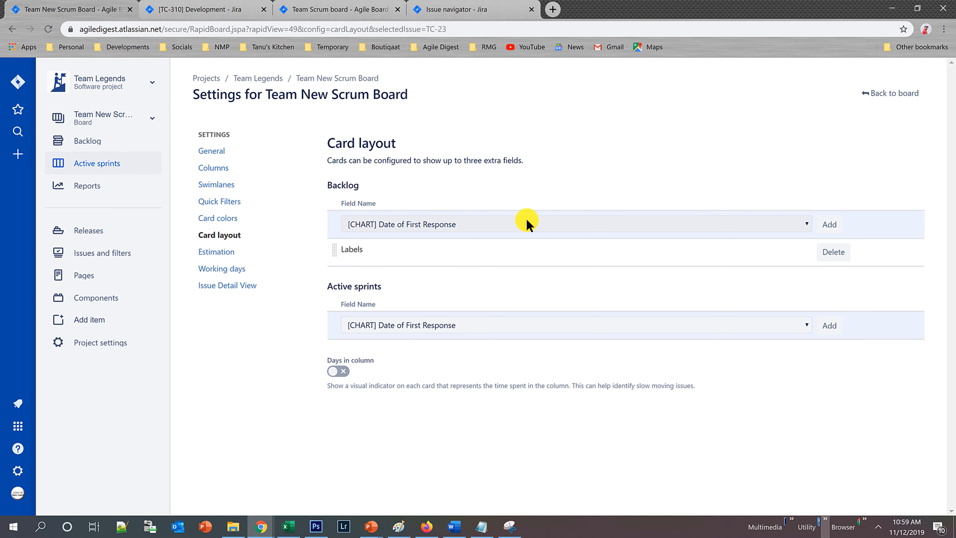
# Review the labels displayed on the backlog issues and return to the card layout settings.
pyautogui.click(85, 143)
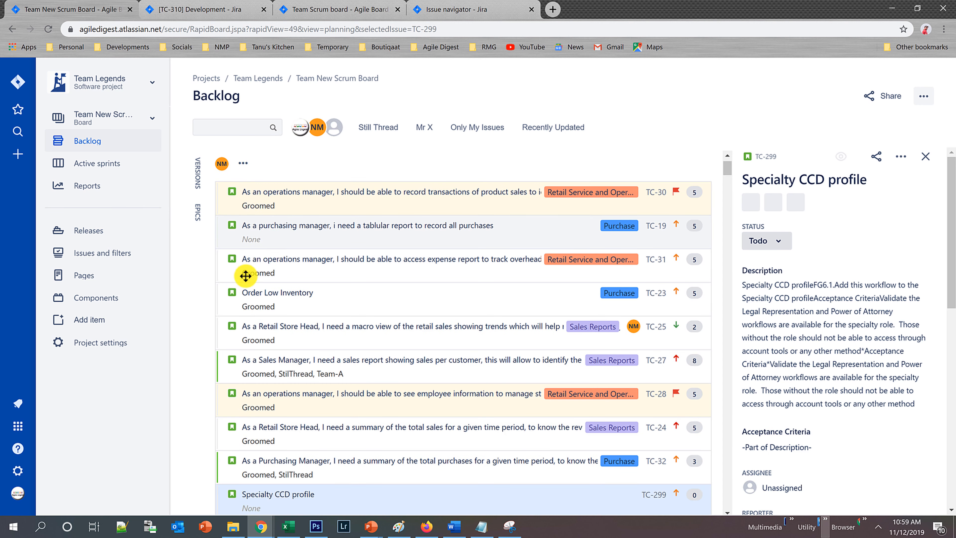
pyautogui.scroll(-3, 311, 414)
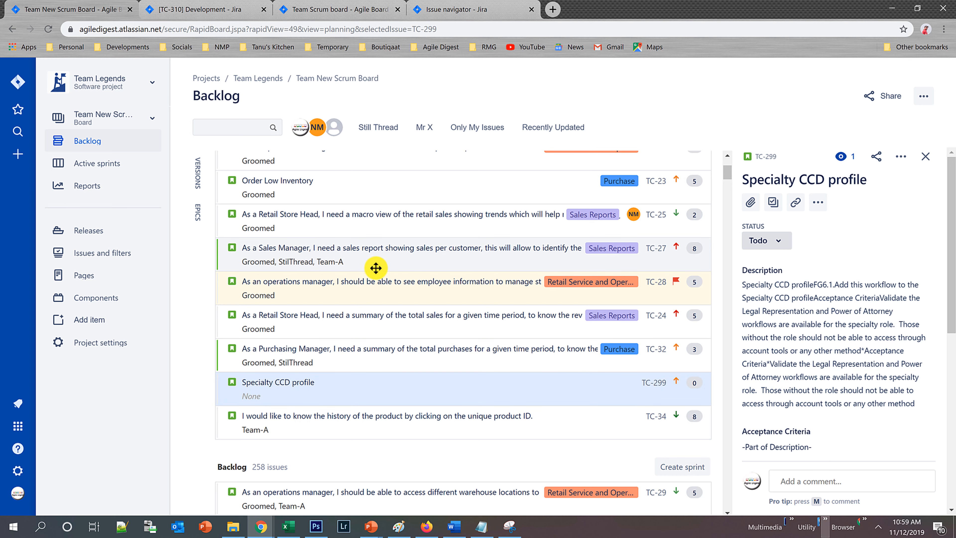
pyautogui.scroll(4, 368, 341)
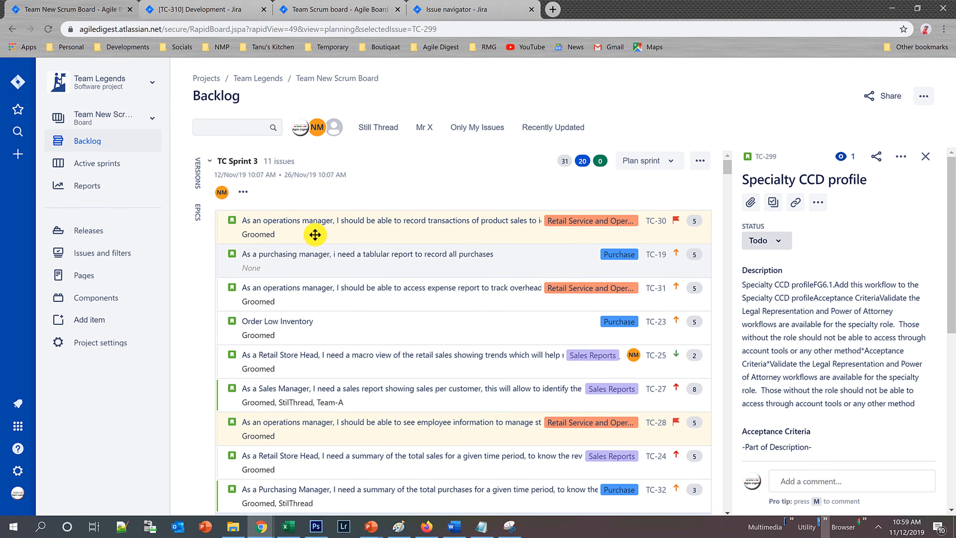
pyautogui.click(13, 29)
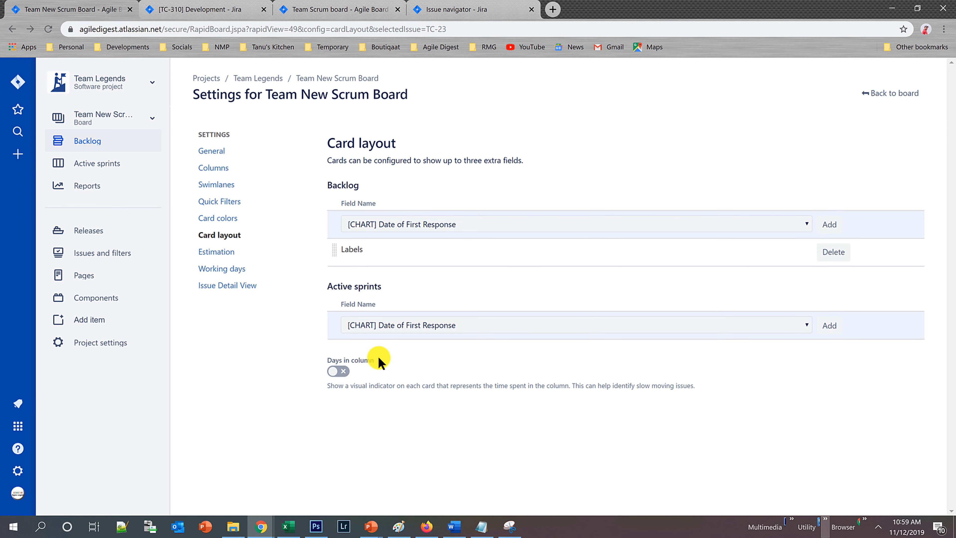
# Add the Assignee field to the active sprint cards in the card layout.
pyautogui.click(599, 228)
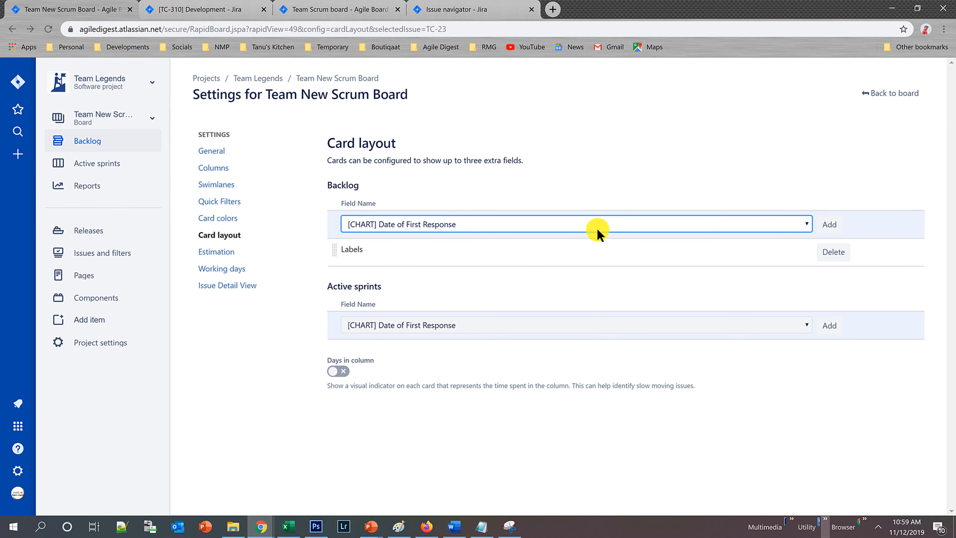
pyautogui.click(617, 175)
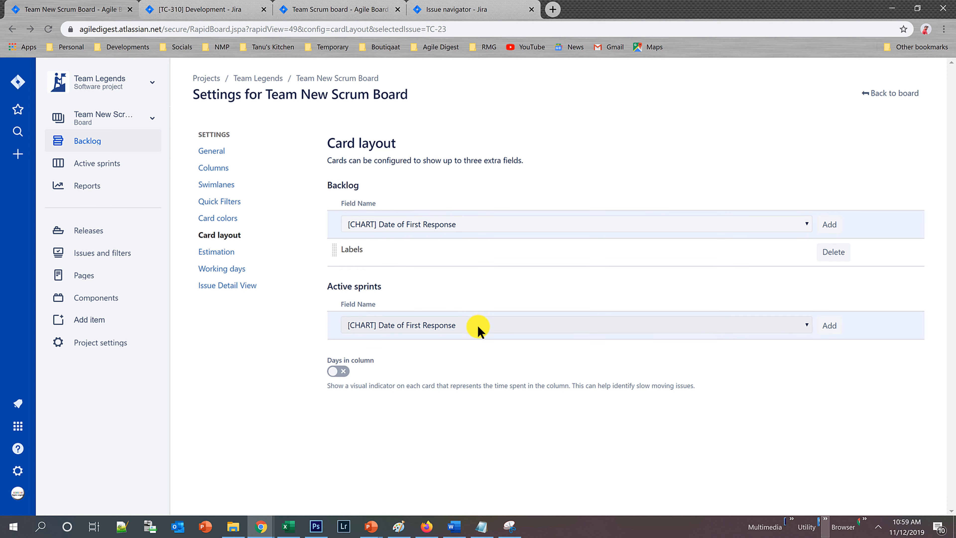
pyautogui.click(512, 326)
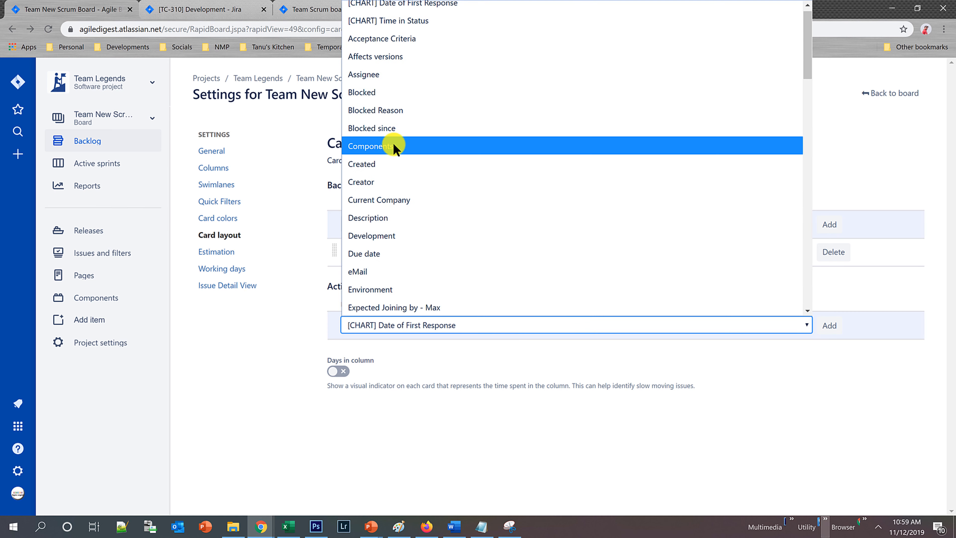
pyautogui.click(395, 77)
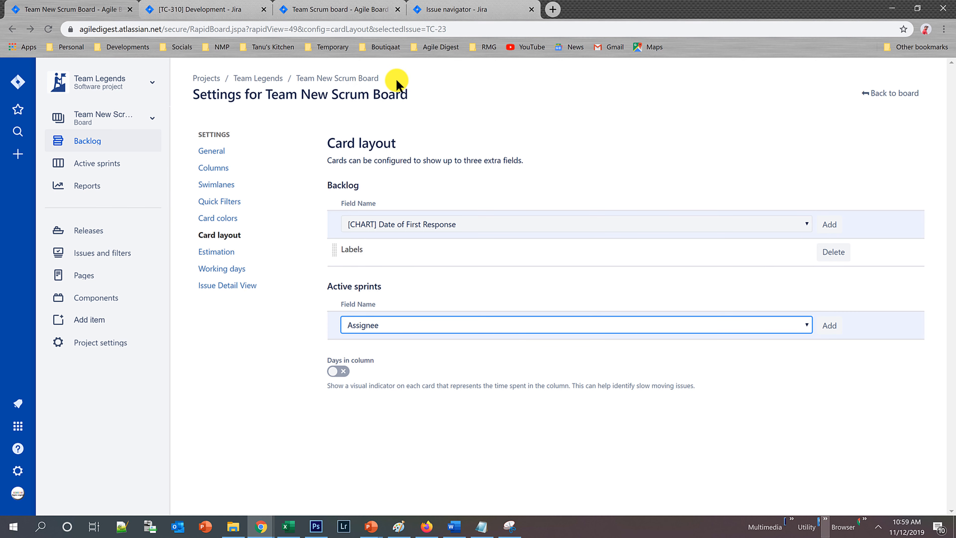
pyautogui.click(829, 327)
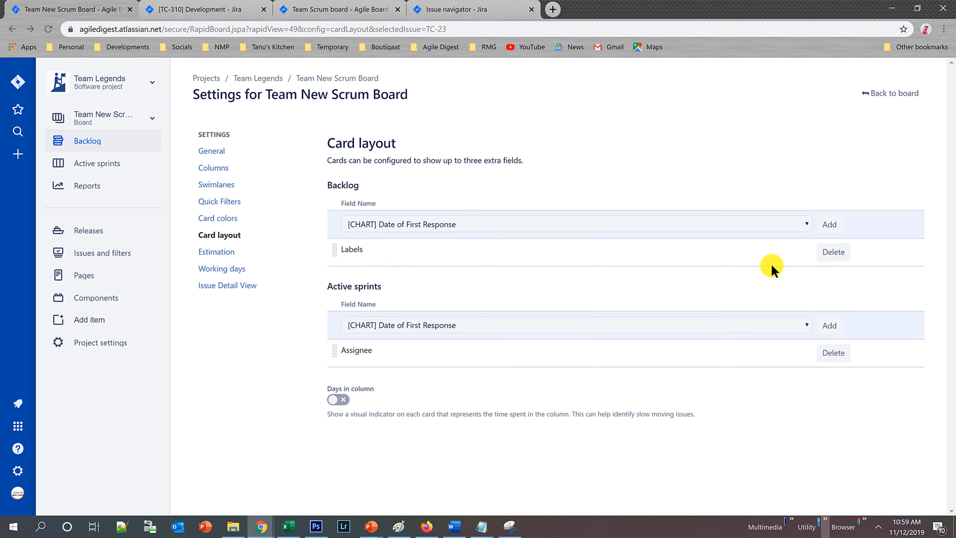
# Return to the sprint board and check the assignee line on the cards in all swimlanes.
pyautogui.click(885, 96)
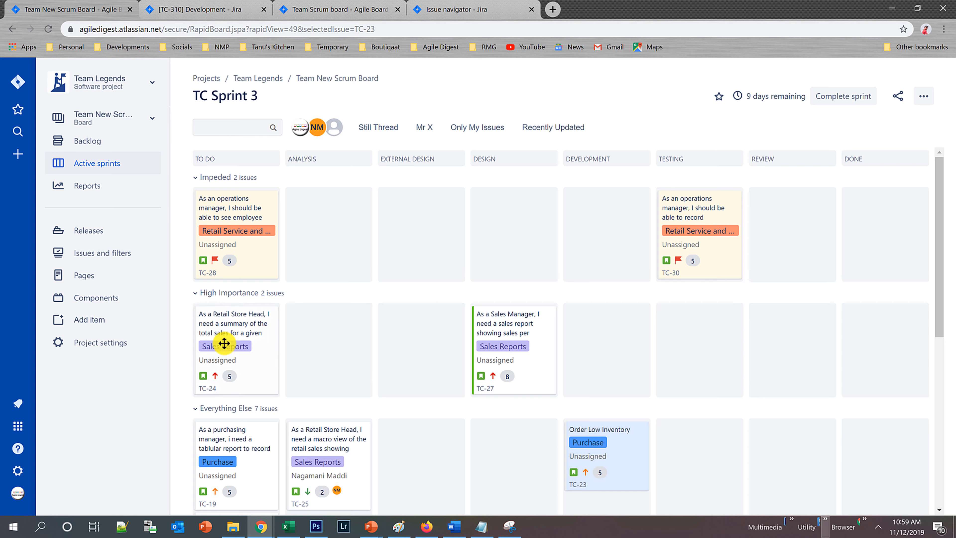
pyautogui.scroll(-5, 259, 370)
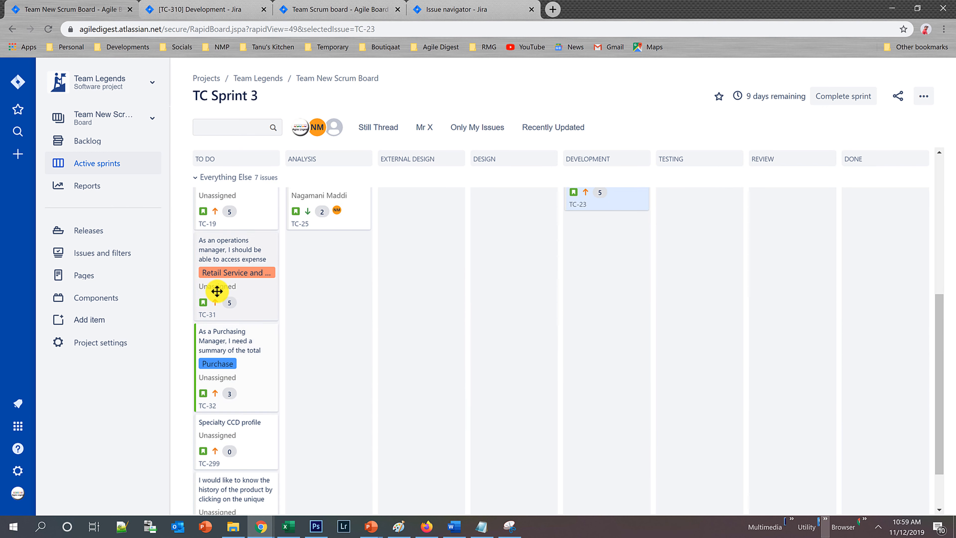
pyautogui.scroll(-1, 343, 436)
pyautogui.scroll(6, 343, 433)
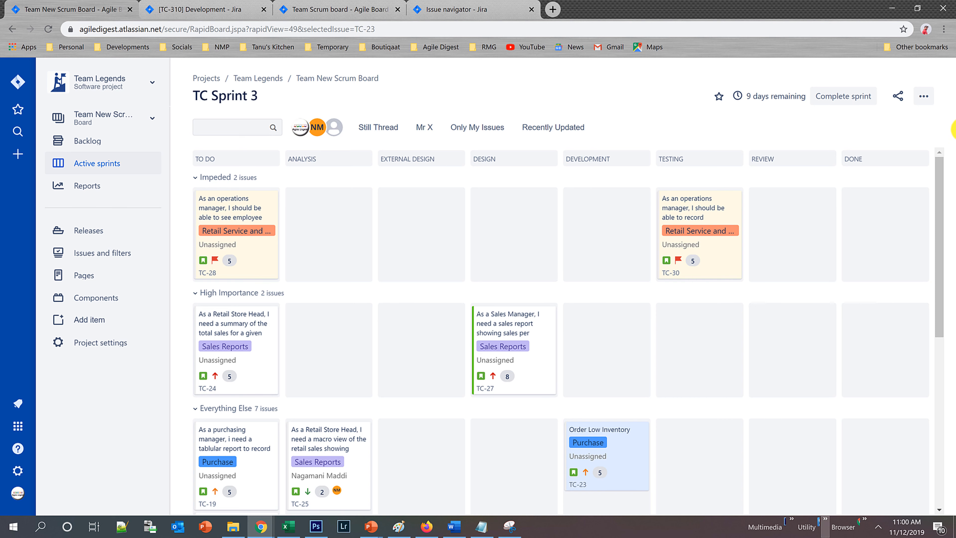
# In the board's card layout settings, add the [CHART] Date of First Response and Σ Remaining Estimate fields to the active sprint cards.
pyautogui.click(922, 96)
pyautogui.click(881, 118)
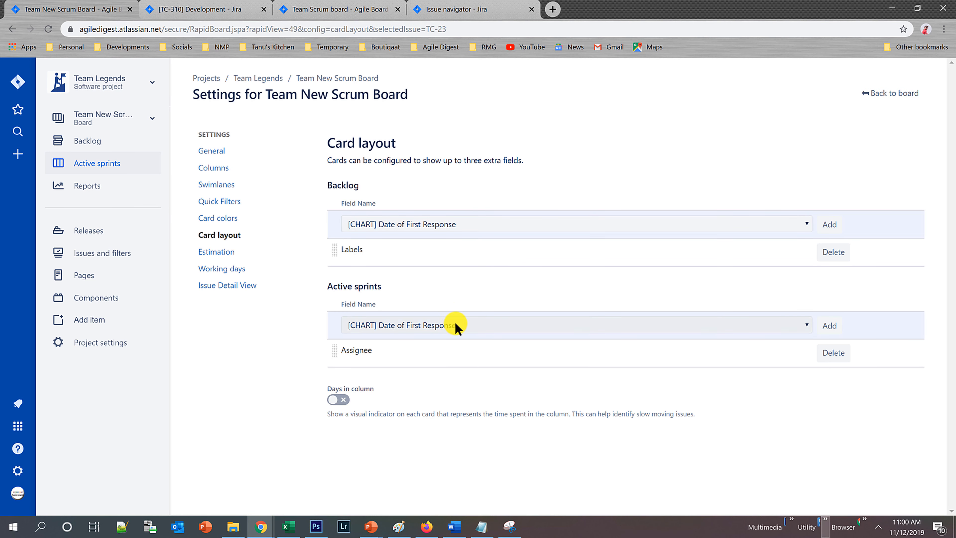
pyautogui.click(830, 324)
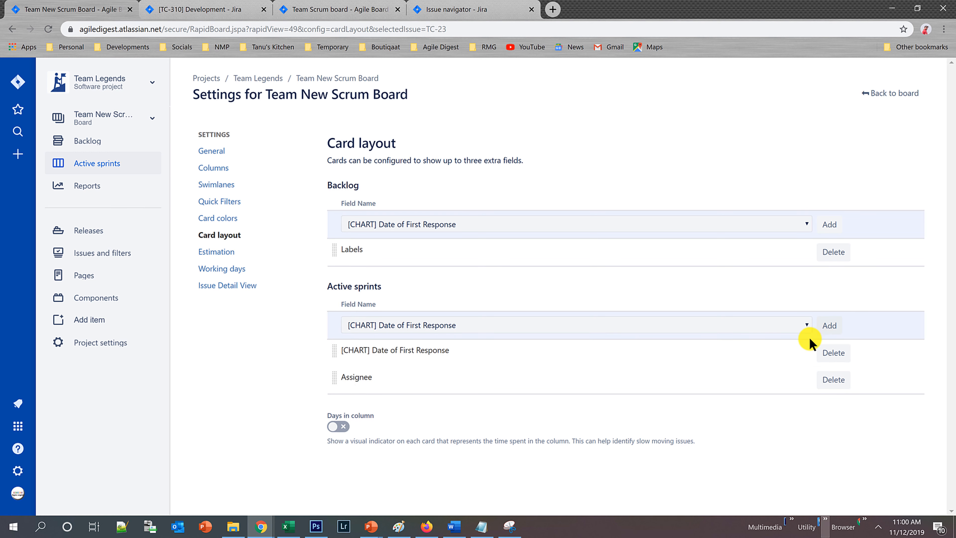
pyautogui.click(804, 324)
pyautogui.moveTo(813, 37); pyautogui.dragTo(399, 293)
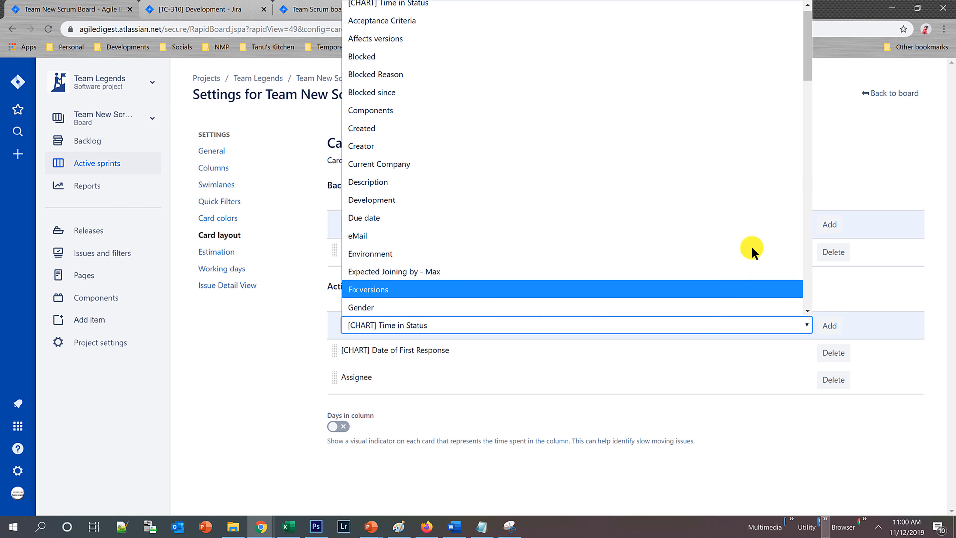
pyautogui.moveTo(813, 57); pyautogui.dragTo(806, 318)
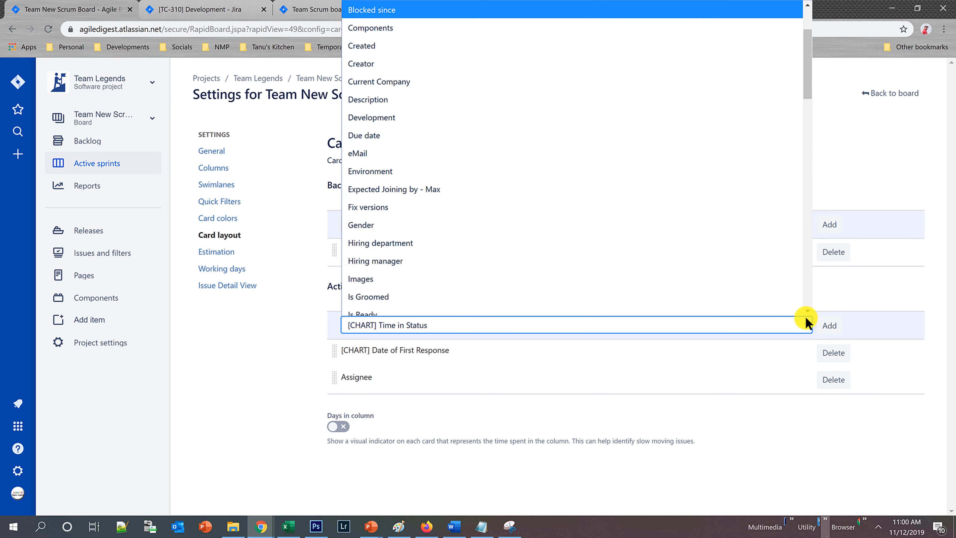
pyautogui.moveTo(807, 68); pyautogui.dragTo(807, 312)
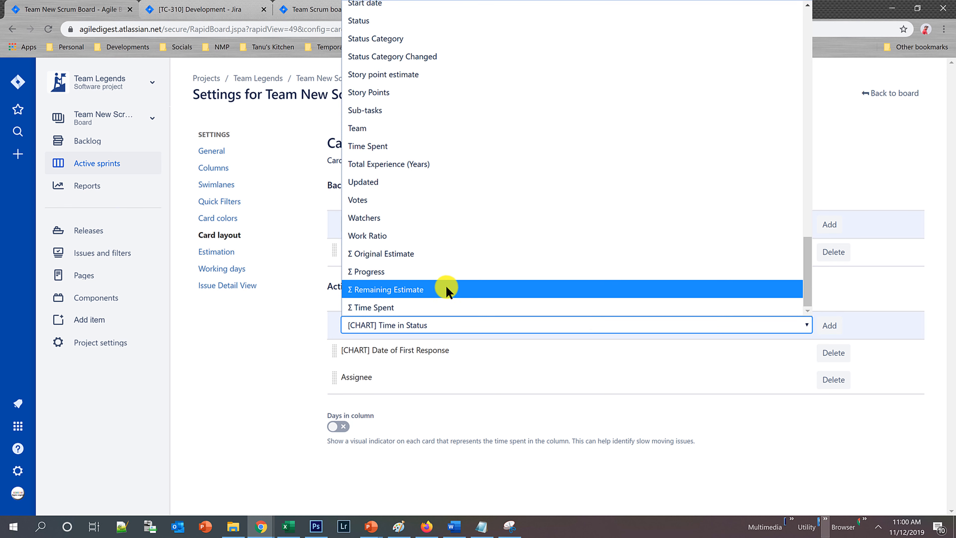
pyautogui.click(430, 290)
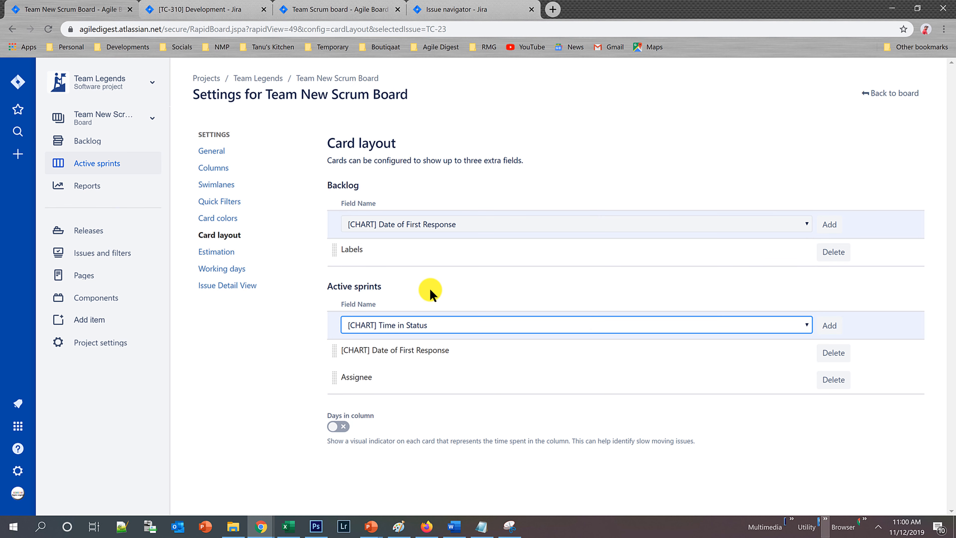
pyautogui.click(824, 326)
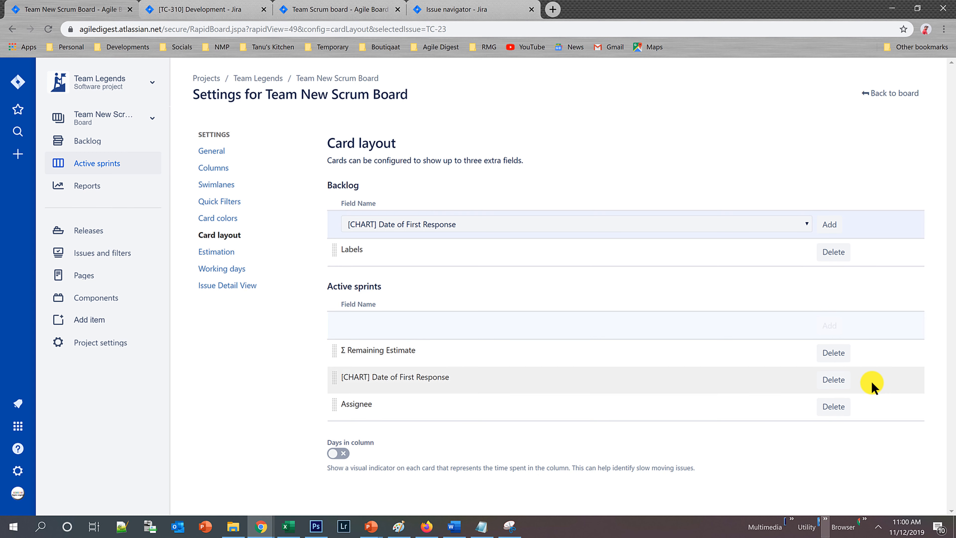
# Replace the [CHART] Date of First Response field on the active sprint cards with Σ Original Estimate.
pyautogui.click(838, 381)
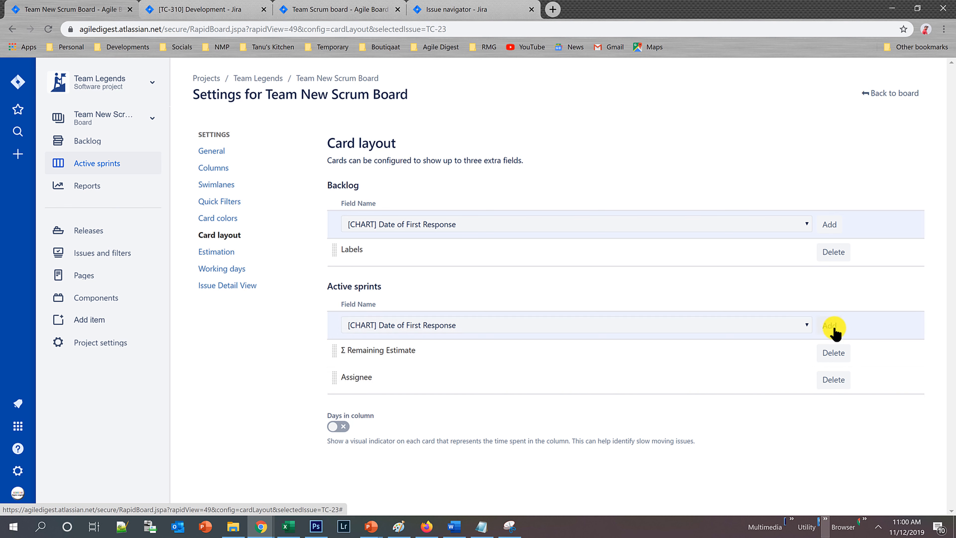
pyautogui.click(802, 323)
pyautogui.moveTo(808, 77); pyautogui.dragTo(792, 306)
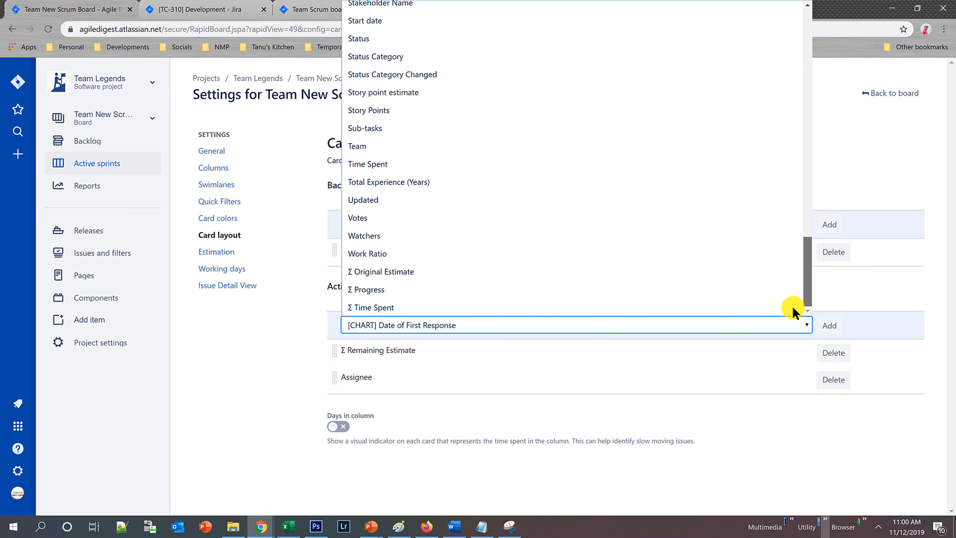
pyautogui.click(406, 271)
pyautogui.click(830, 325)
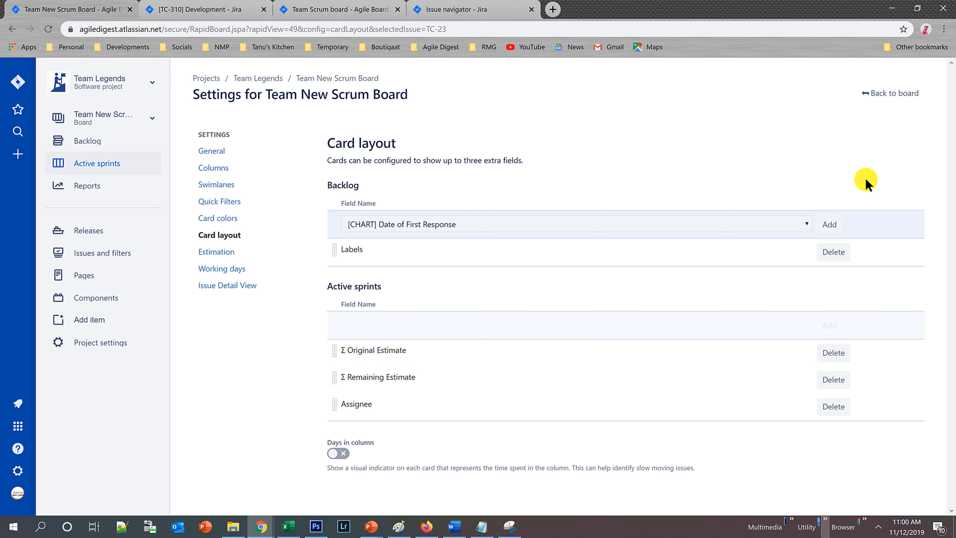
# Return to the sprint board and check the original and remaining estimate lines on the cards in all swimlanes.
pyautogui.click(890, 94)
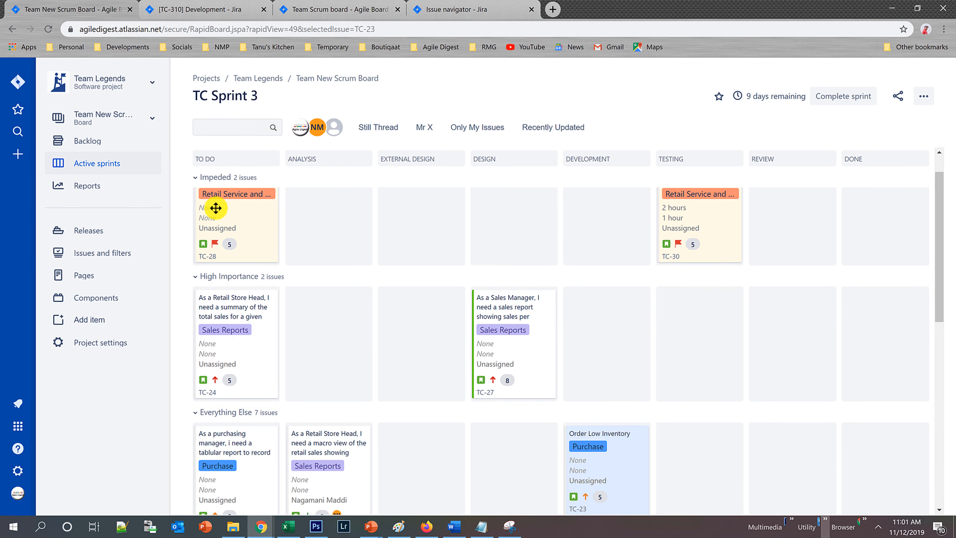
pyautogui.scroll(-8, 374, 367)
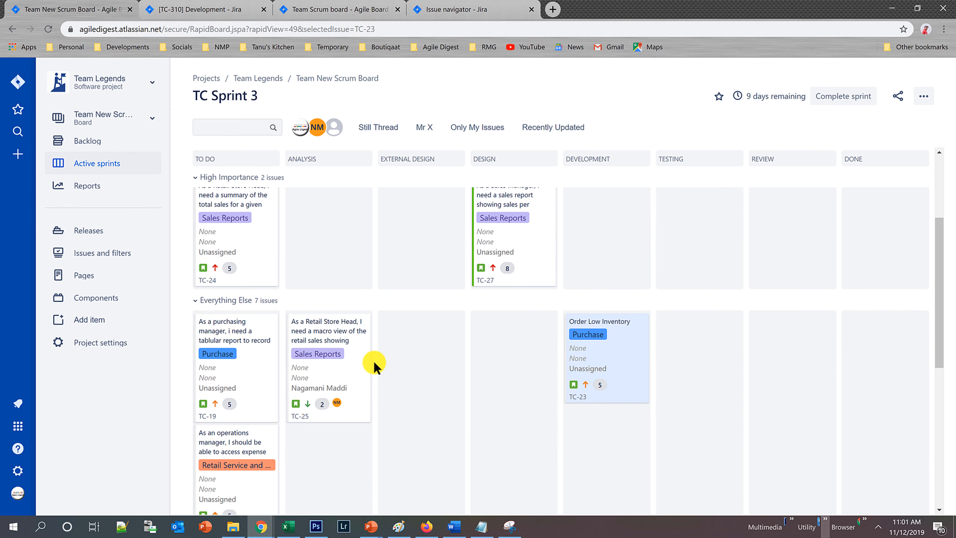
pyautogui.scroll(-3, 380, 368)
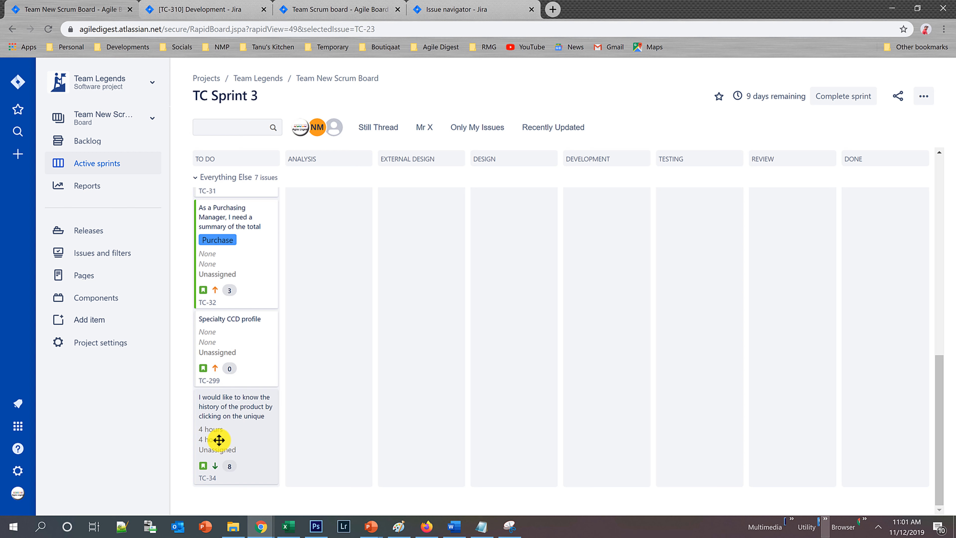
pyautogui.scroll(1, 256, 435)
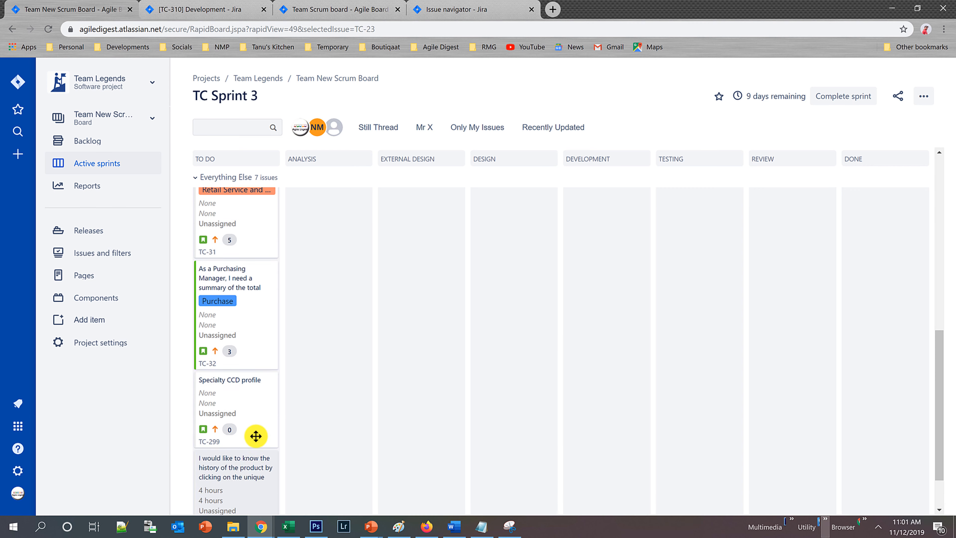
pyautogui.scroll(5, 256, 436)
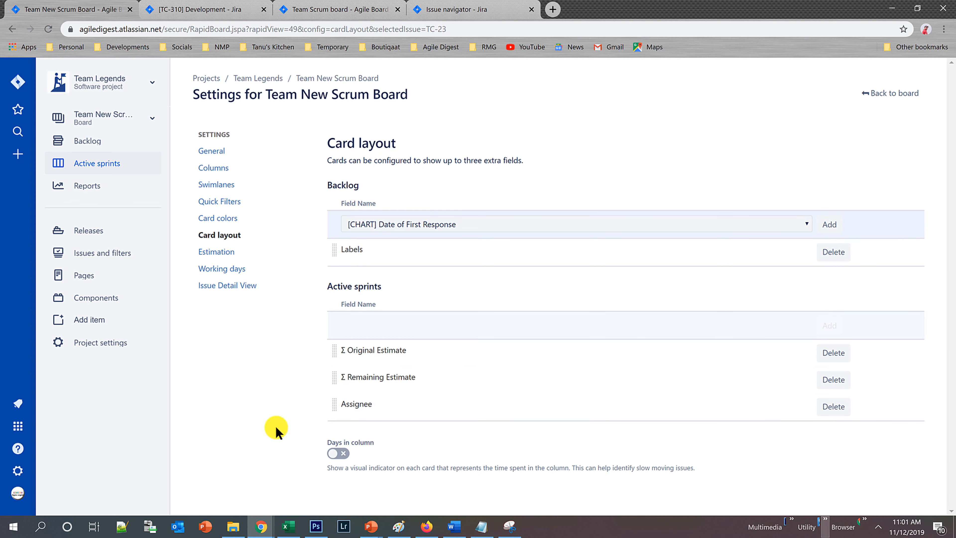
# Turn on the Days in column indicator in the card layout and check it on the sprint board cards.
pyautogui.click(336, 454)
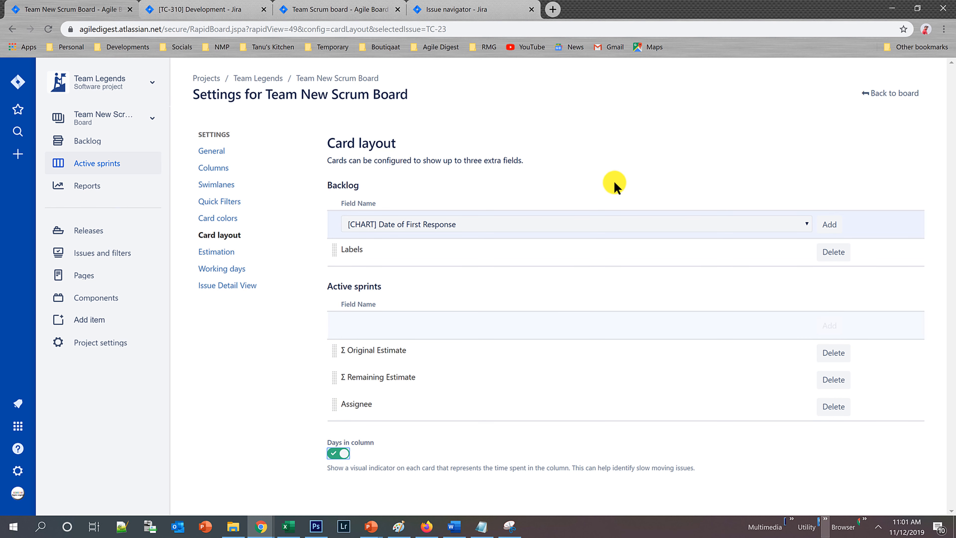
pyautogui.click(892, 93)
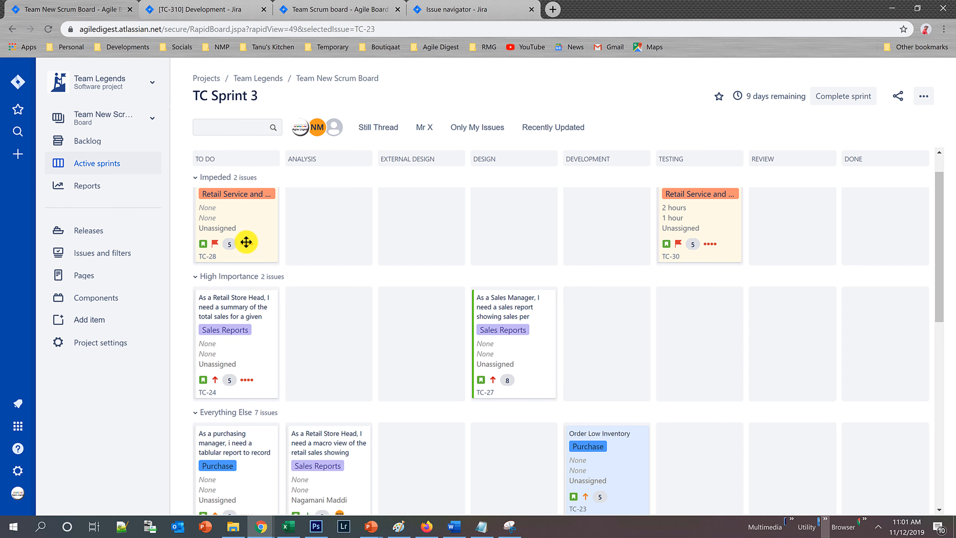
pyautogui.moveTo(247, 242)
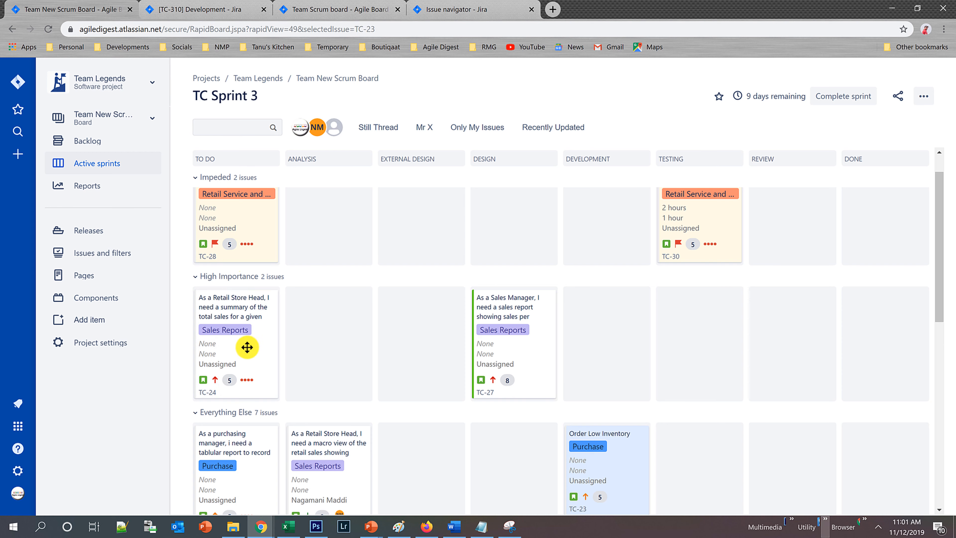
pyautogui.moveTo(247, 380)
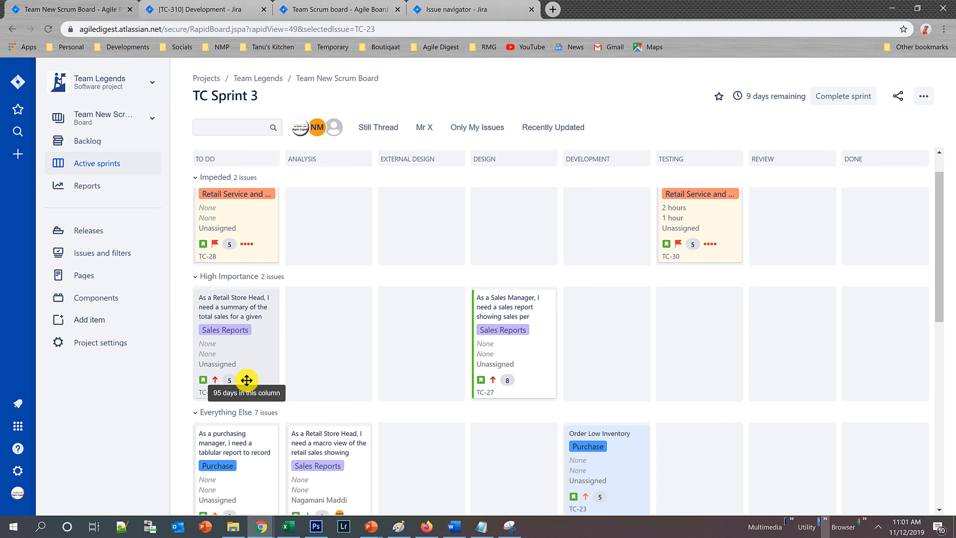
pyautogui.scroll(-6, 247, 380)
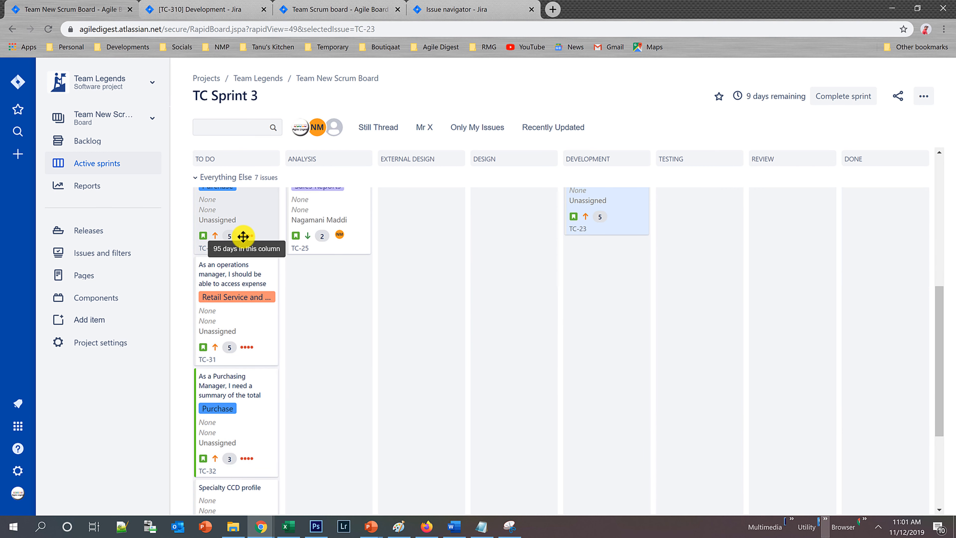
pyautogui.scroll(6, 241, 236)
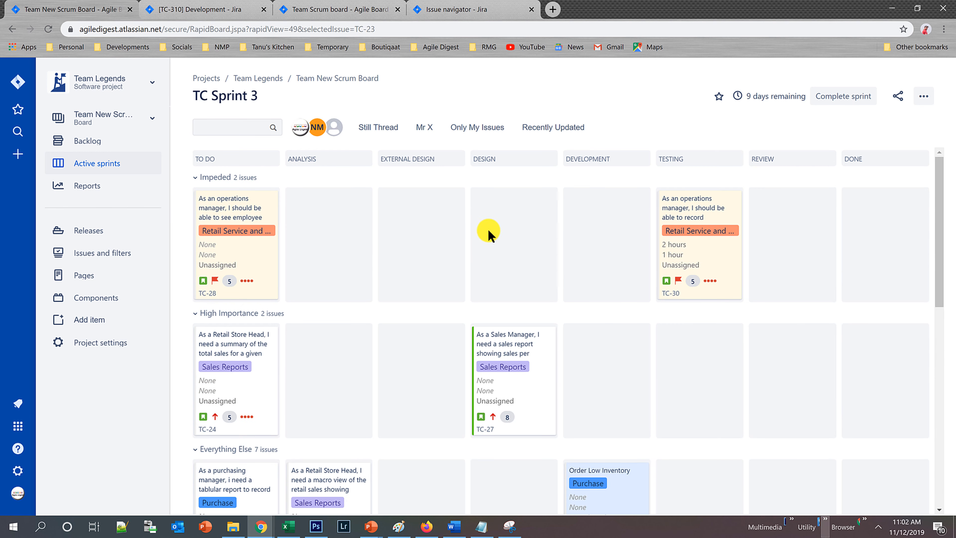
pyautogui.moveTo(706, 279)
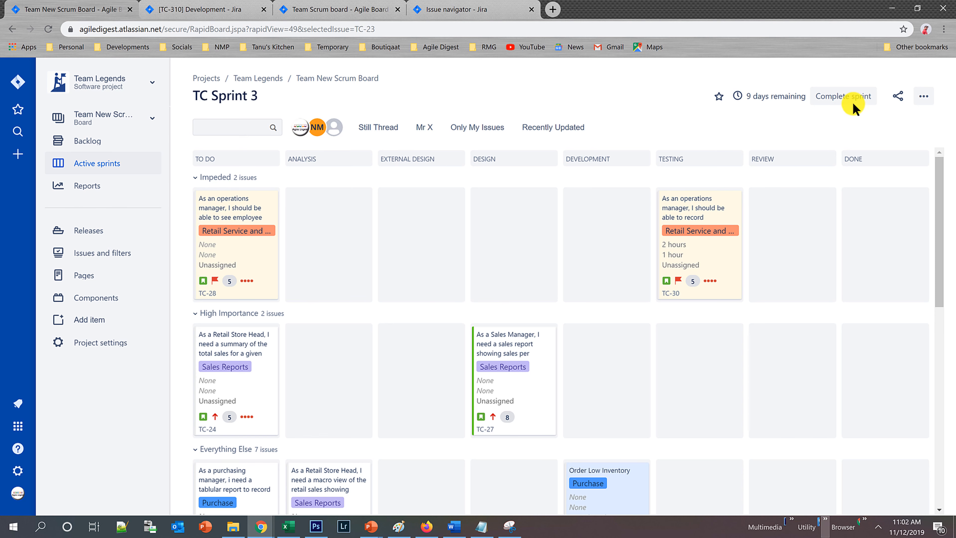
# Turn off the Days in column indicator in the card layout settings and return to the board.
pyautogui.click(924, 96)
pyautogui.click(881, 126)
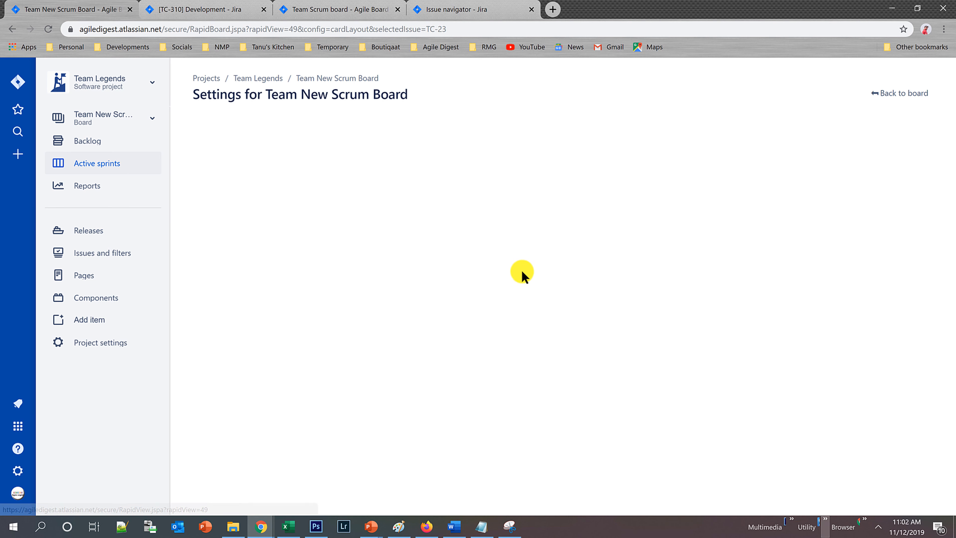
pyautogui.click(337, 454)
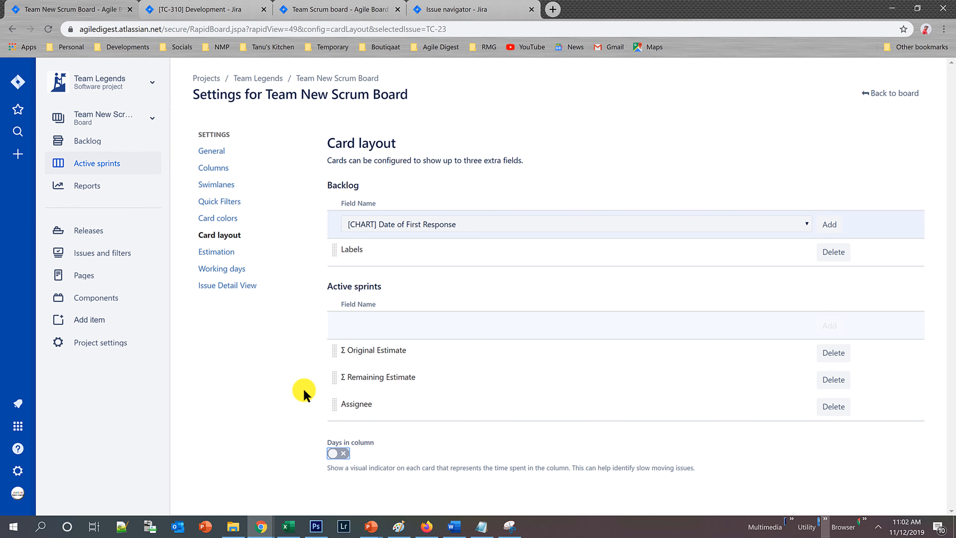
pyautogui.click(881, 94)
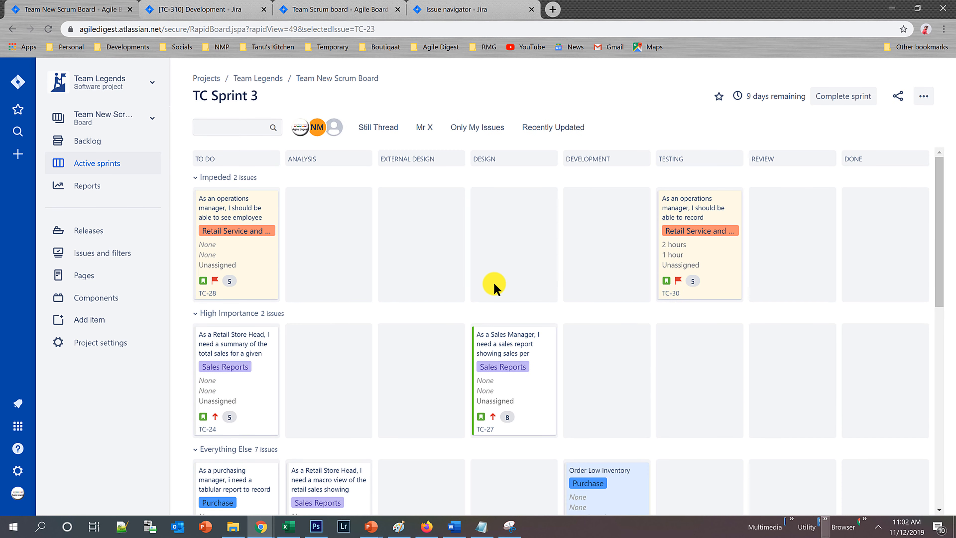
# Open the board's estimation settings and review the available estimation statistics, keeping Story Points.
pyautogui.click(916, 97)
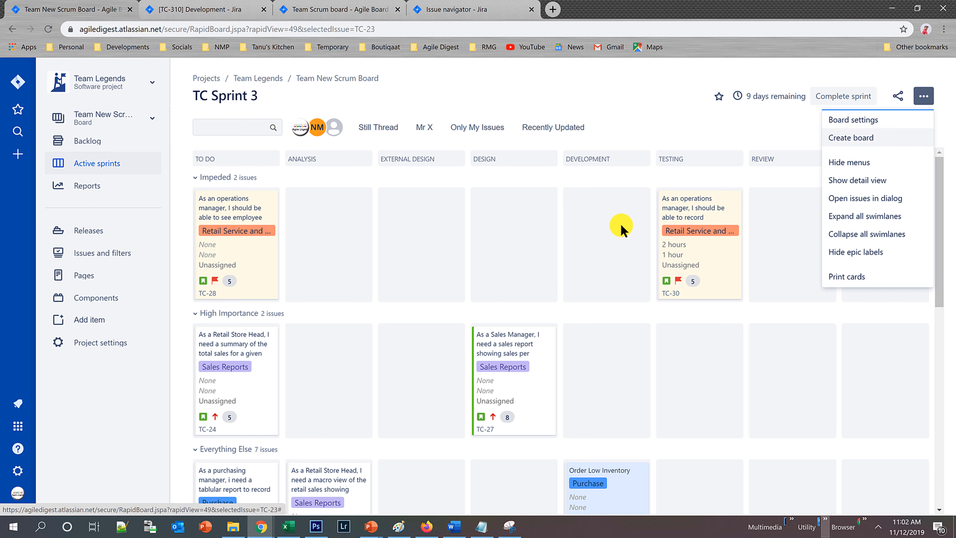
pyautogui.click(862, 121)
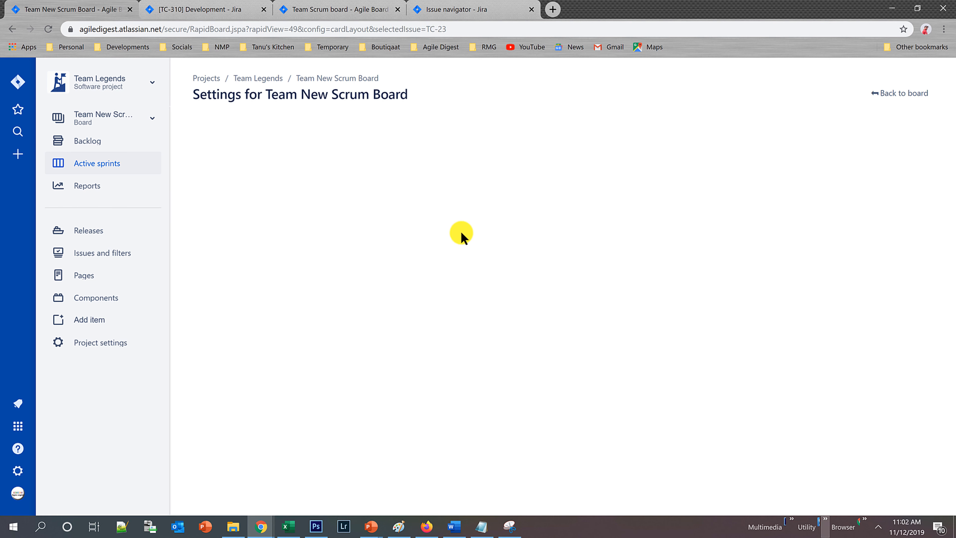
pyautogui.click(222, 251)
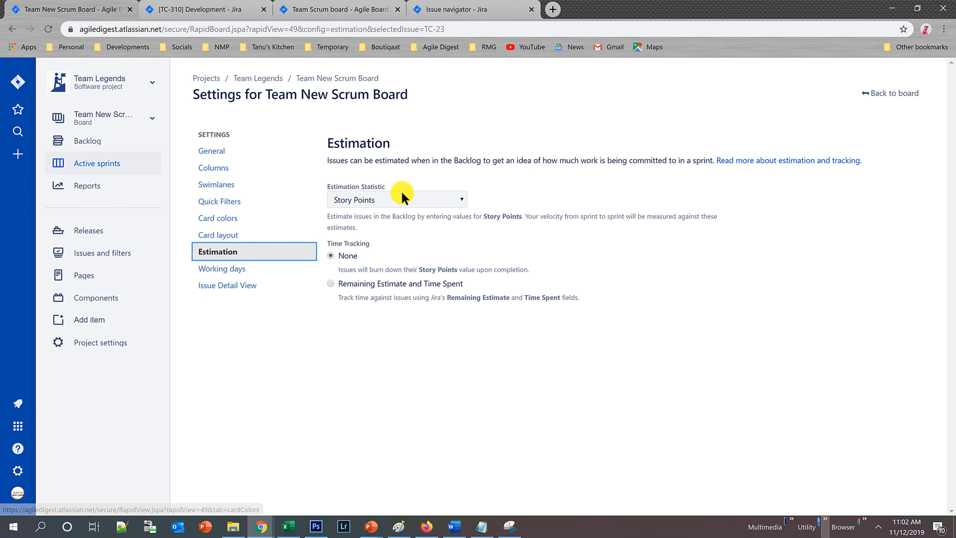
pyautogui.click(392, 204)
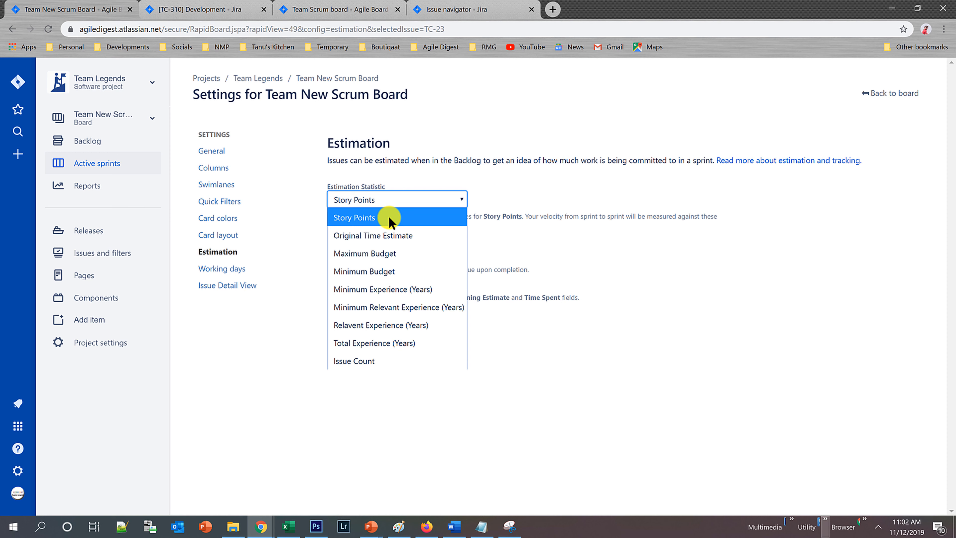
pyautogui.click(518, 161)
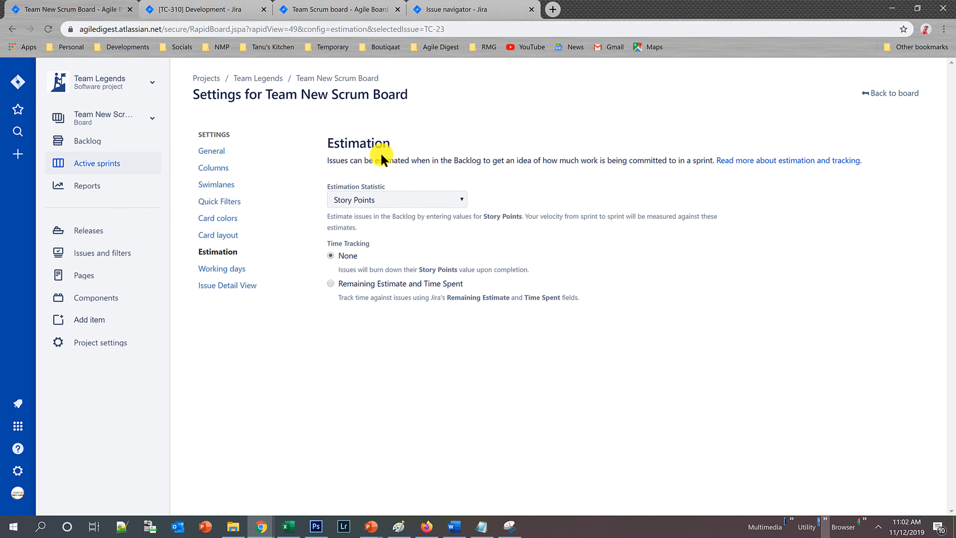
# View the story point estimates in the Team Scrum board's backlog and open that board's active sprint.
pyautogui.click(185, 9)
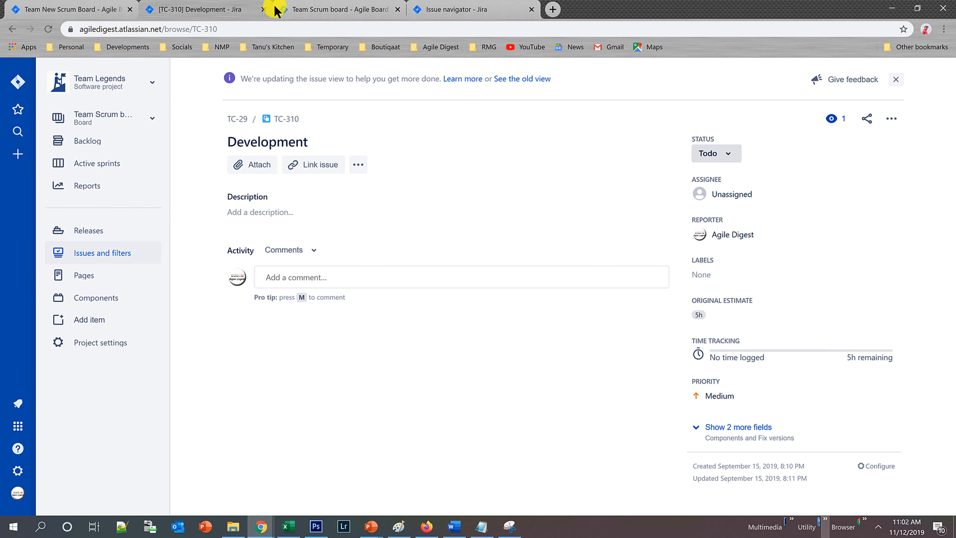
pyautogui.click(105, 143)
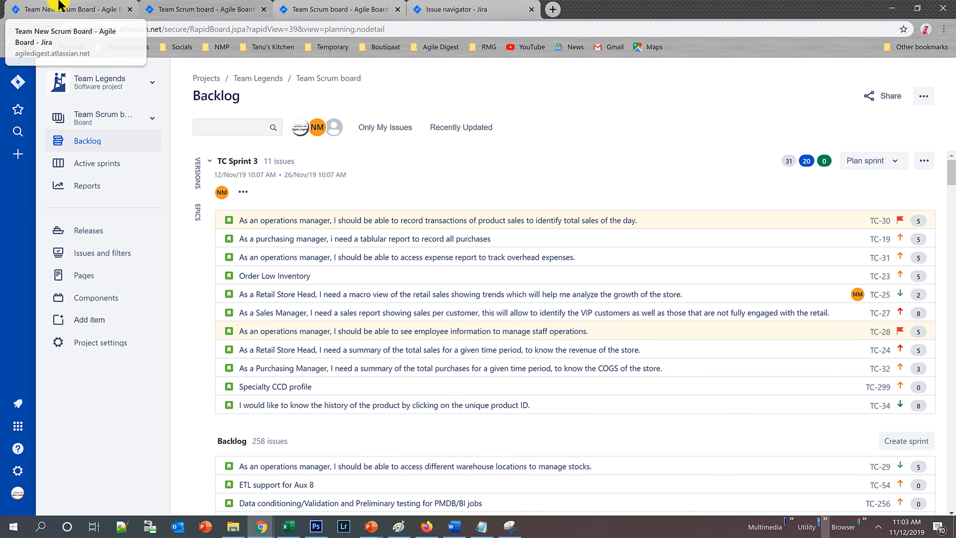
pyautogui.click(339, 9)
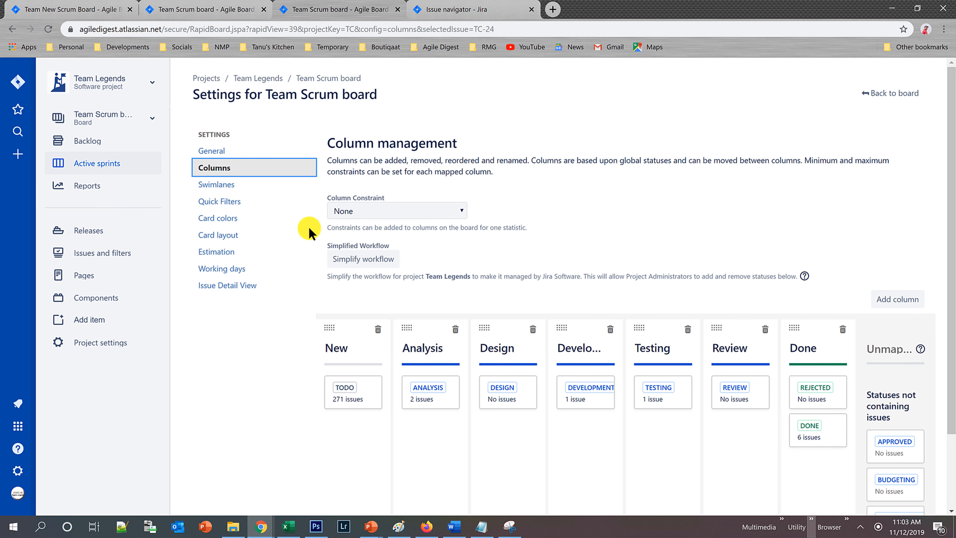
pyautogui.click(865, 93)
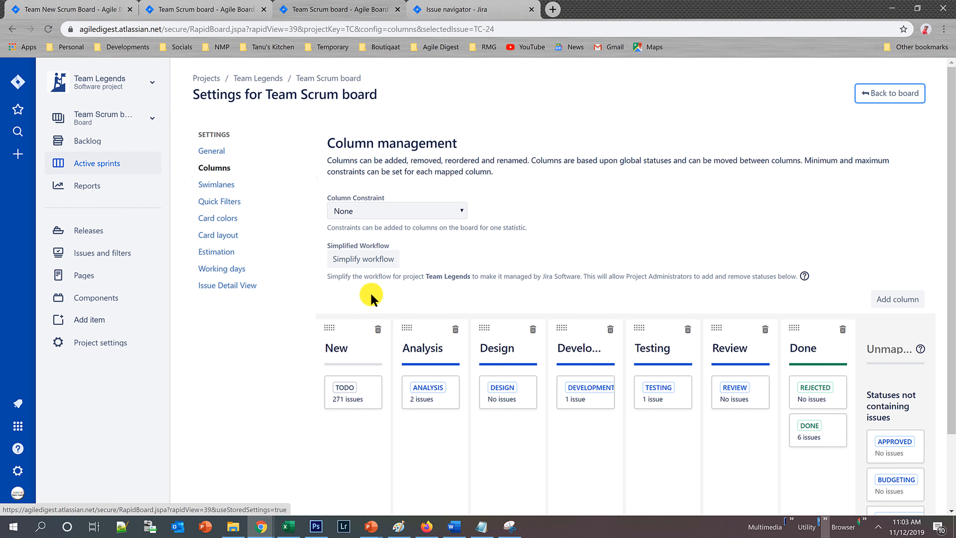
pyautogui.click(886, 95)
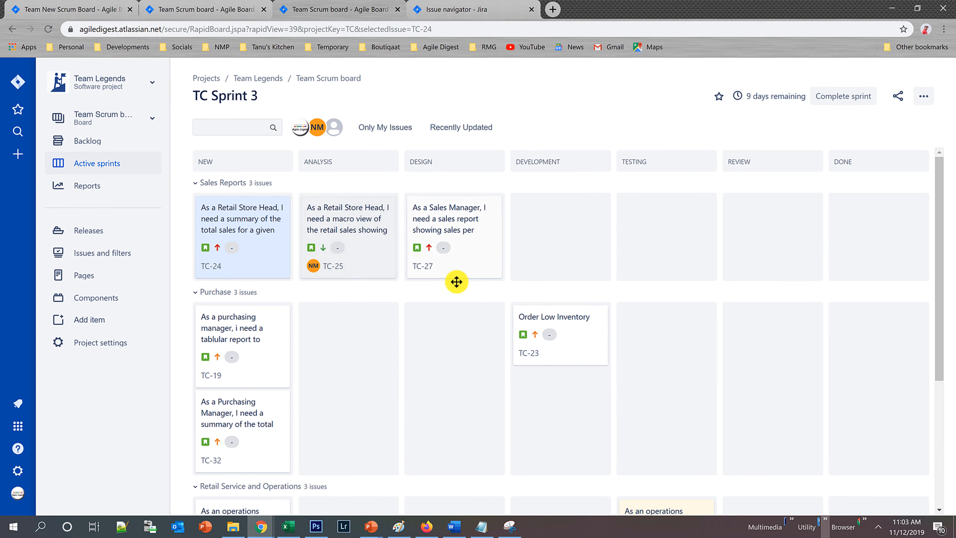
# Compare the estimates on the Team Scrum board's active sprint cards with its backlog, and reload the active sprint.
pyautogui.scroll(-3, 354, 363)
pyautogui.scroll(3, 348, 360)
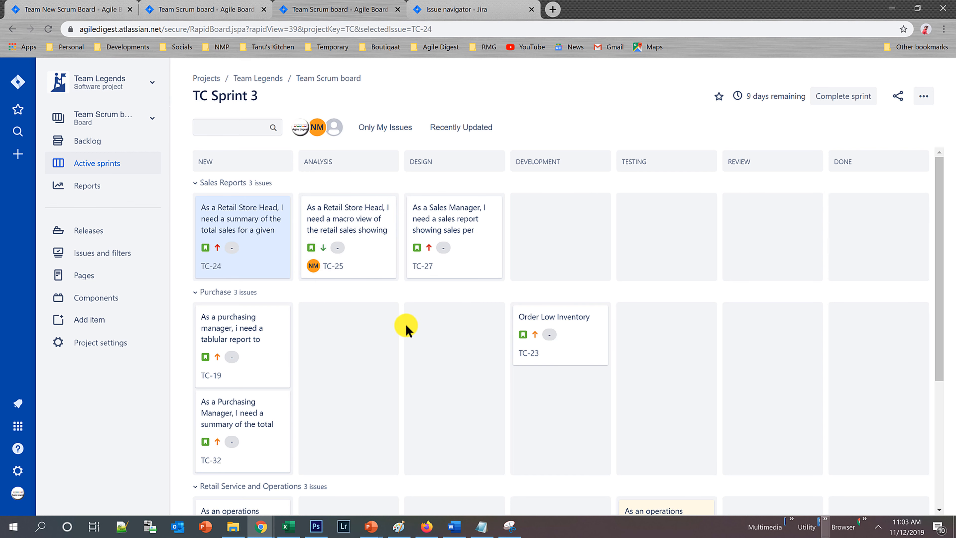
pyautogui.click(81, 6)
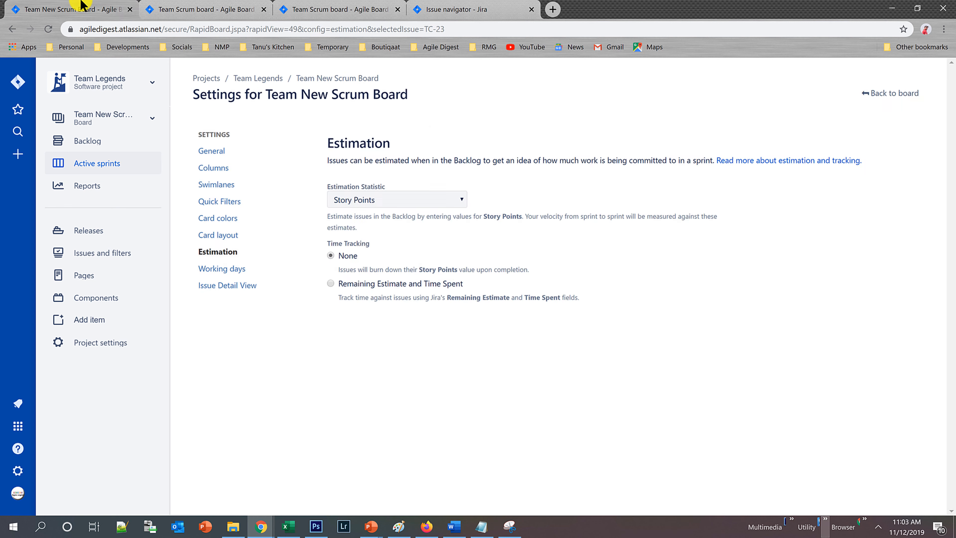
pyautogui.click(202, 5)
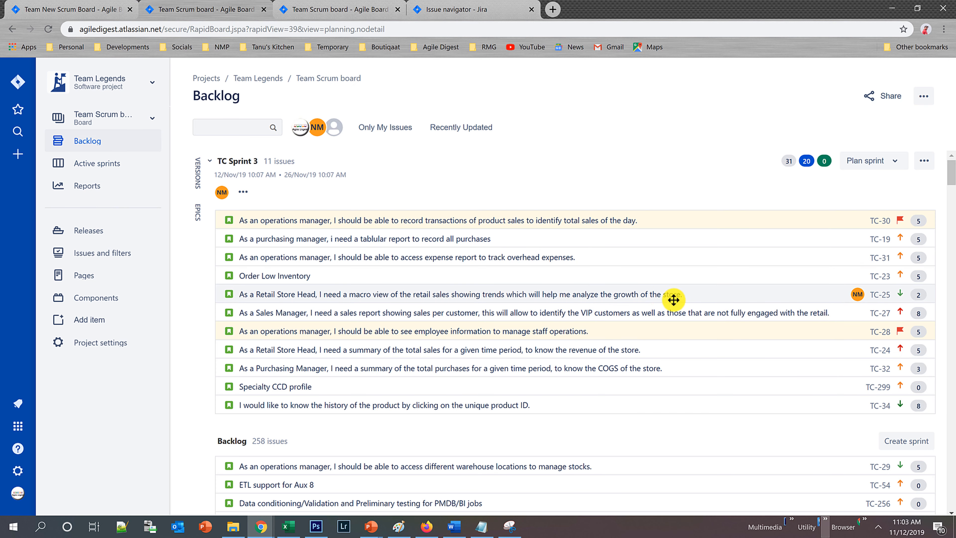
pyautogui.click(335, 9)
pyautogui.click(49, 30)
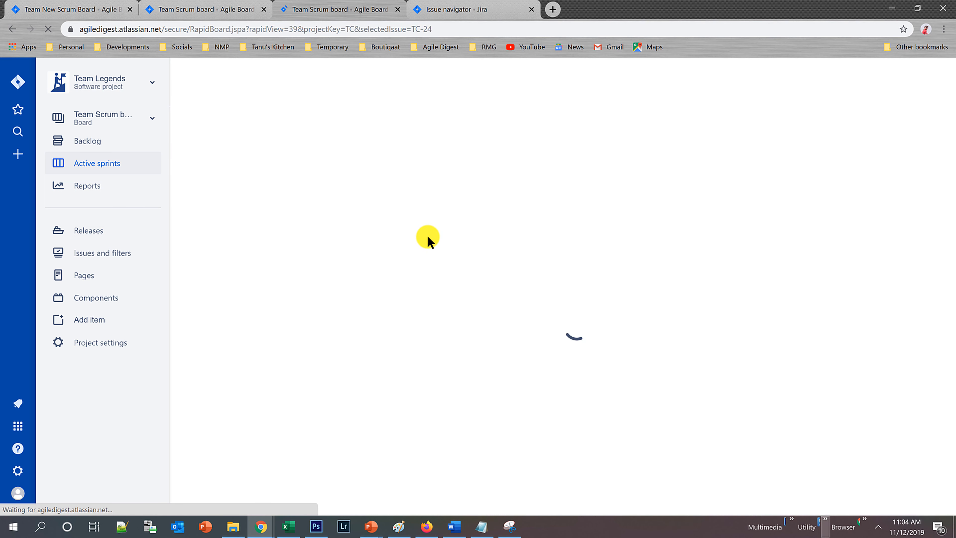
# Set the Team New Scrum Board's estimation statistic to Original Time Estimate and reload the Team Scrum board's backlog to check the estimates.
pyautogui.click(95, 4)
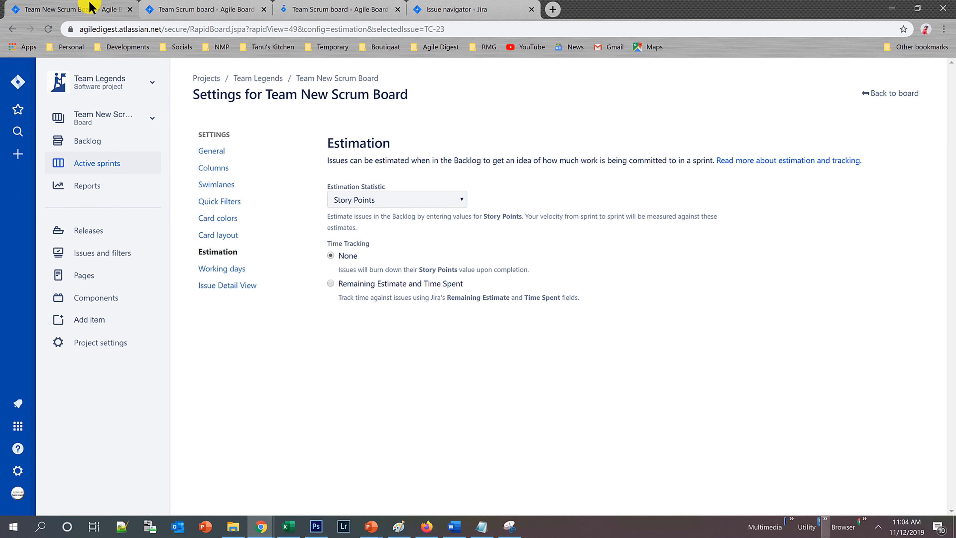
pyautogui.click(427, 200)
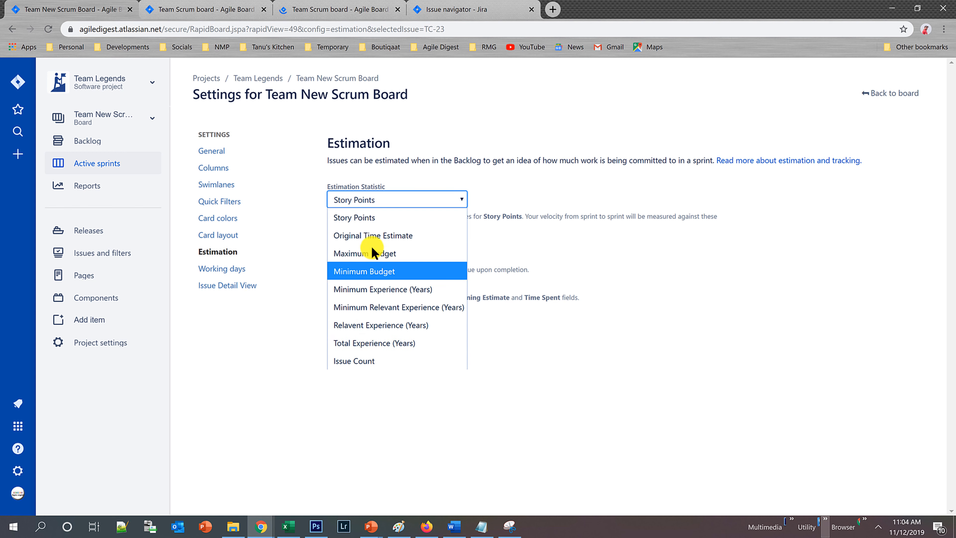
pyautogui.click(372, 233)
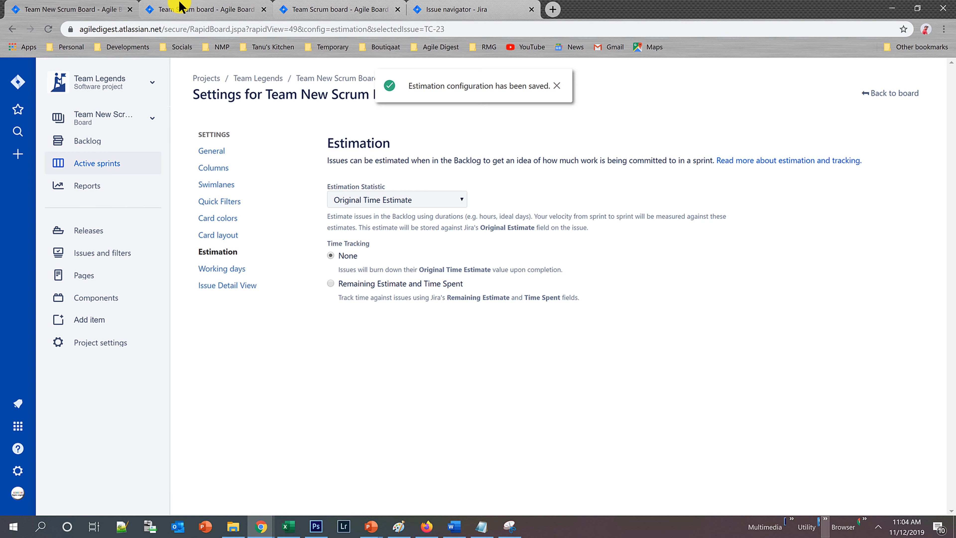
pyautogui.click(242, 8)
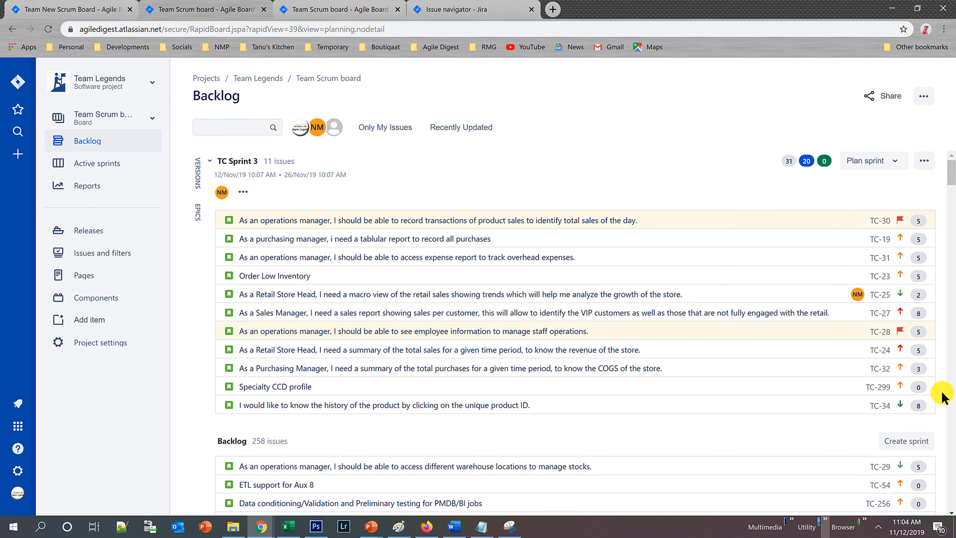
pyautogui.click(48, 29)
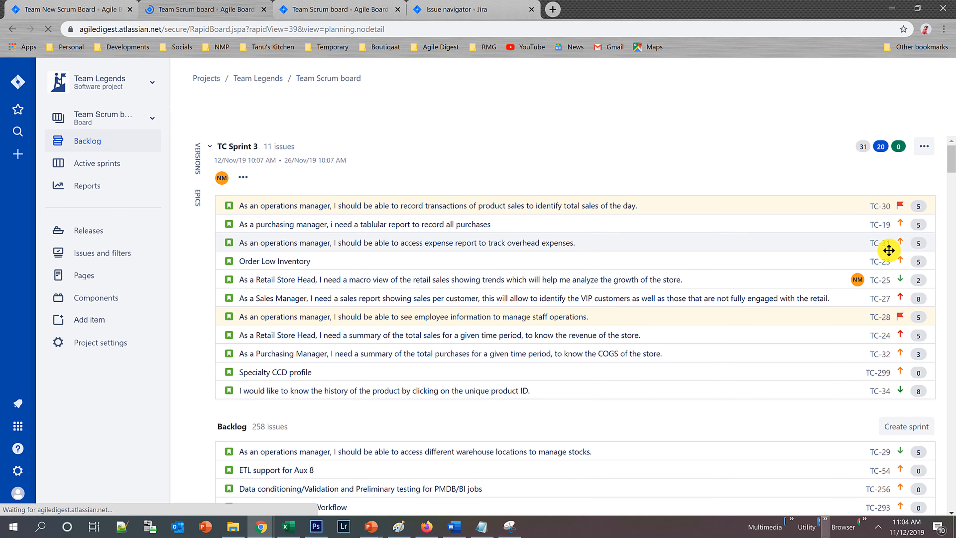
# Set the Team New Scrum Board's estimation statistic to Issue Count.
pyautogui.click(95, 3)
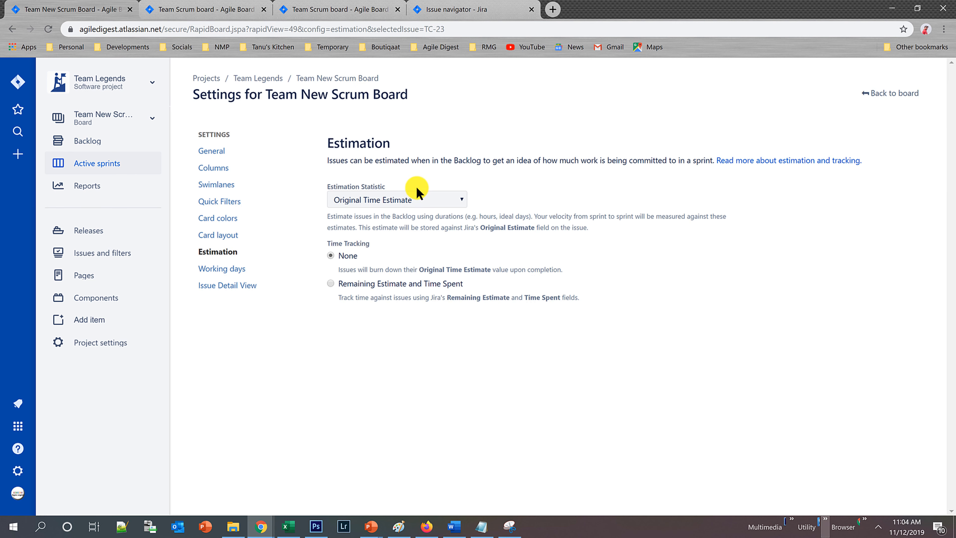
pyautogui.click(408, 203)
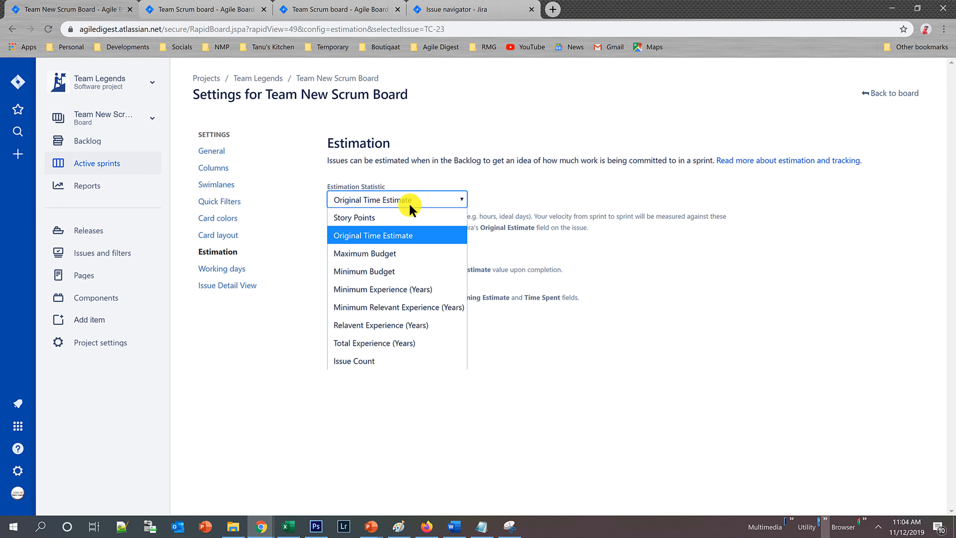
pyautogui.click(371, 362)
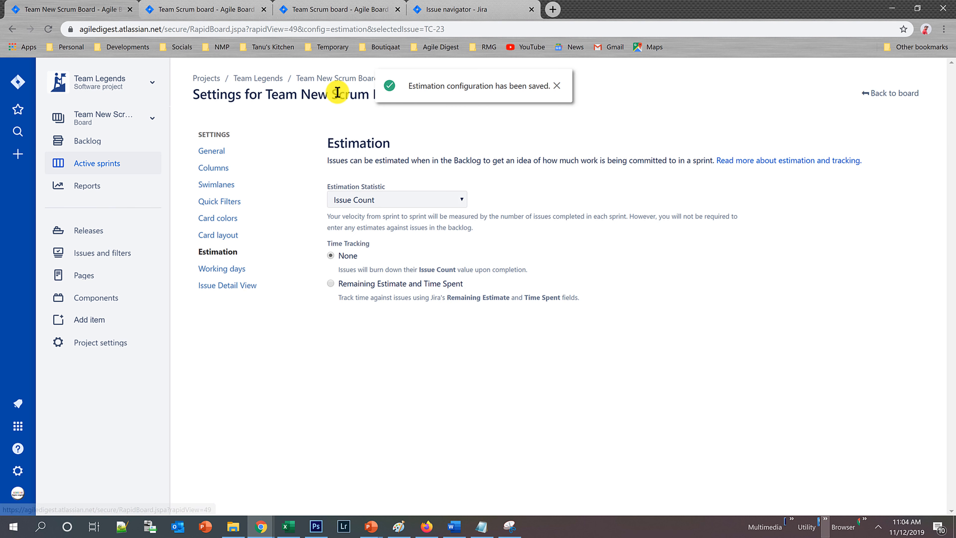
# Switch the open backlog from the Team Scrum board to the Team New Scrum Board.
pyautogui.click(185, 8)
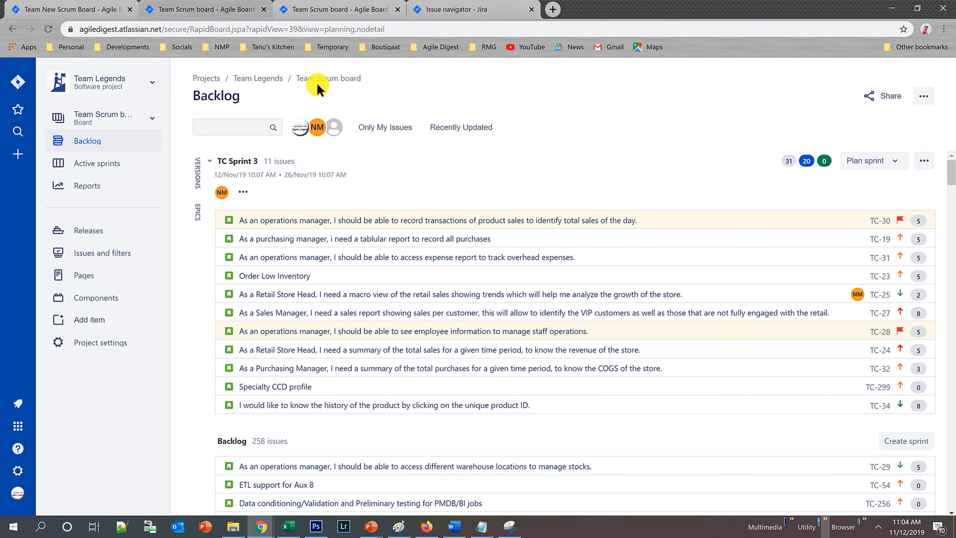
pyautogui.click(141, 126)
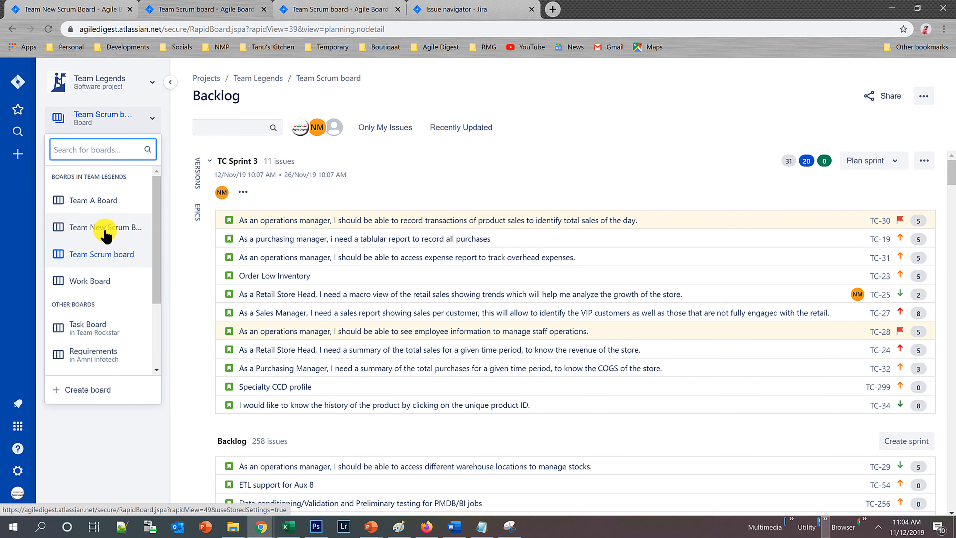
pyautogui.click(107, 228)
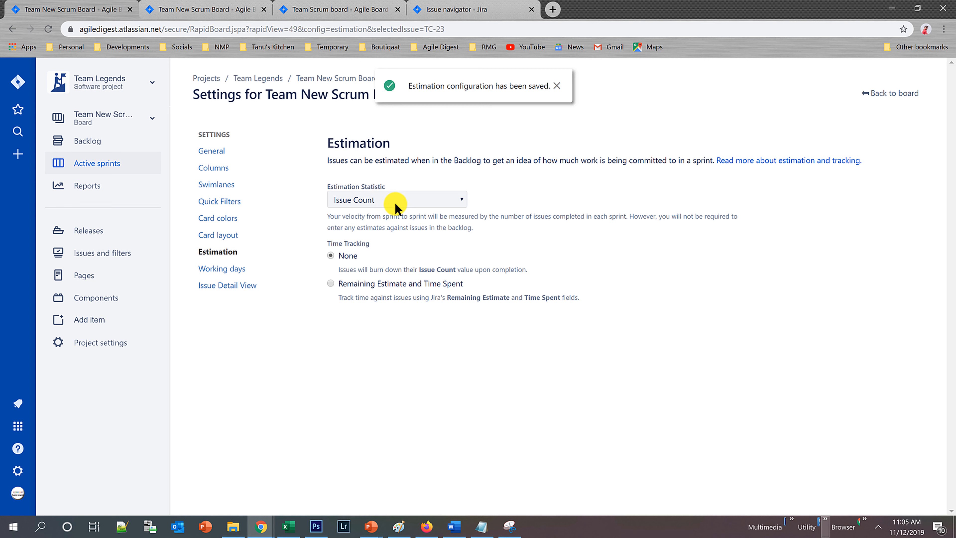
# Set the estimation statistic back to Story Points and reload the Team New Scrum Board's backlog.
pyautogui.click(449, 205)
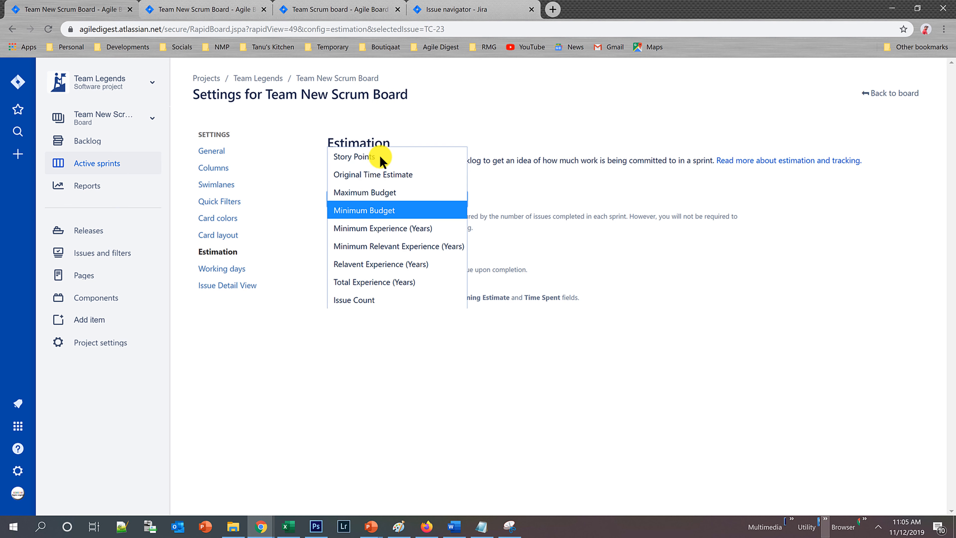
pyautogui.click(379, 156)
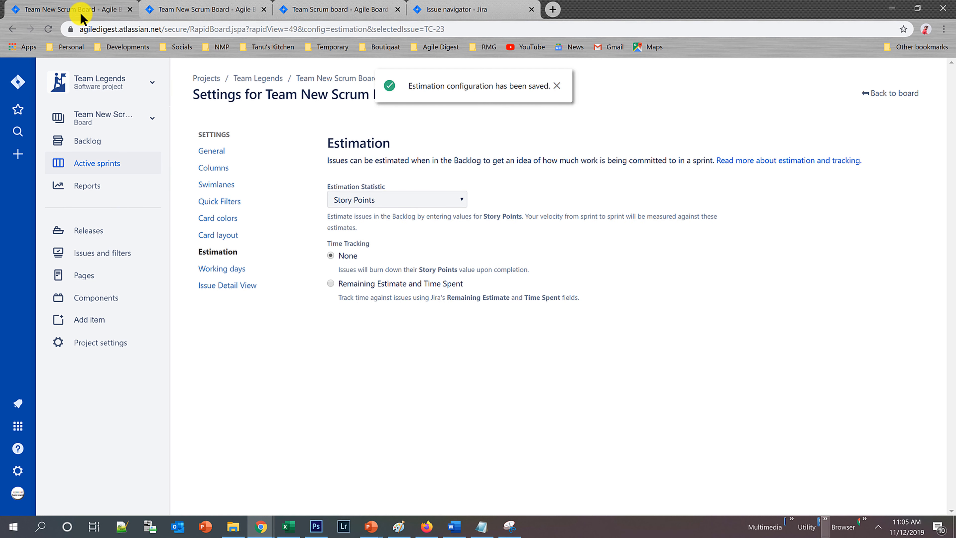
pyautogui.click(198, 10)
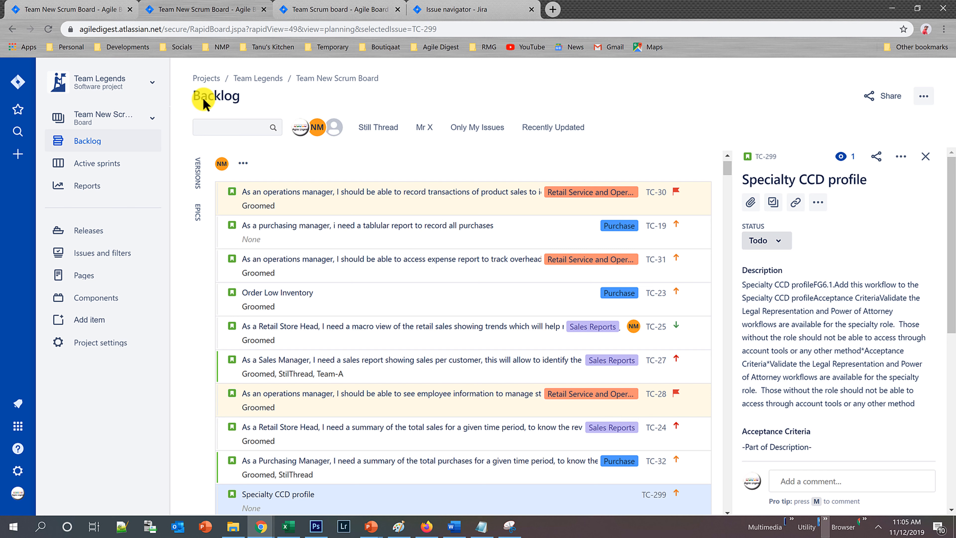
pyautogui.click(51, 28)
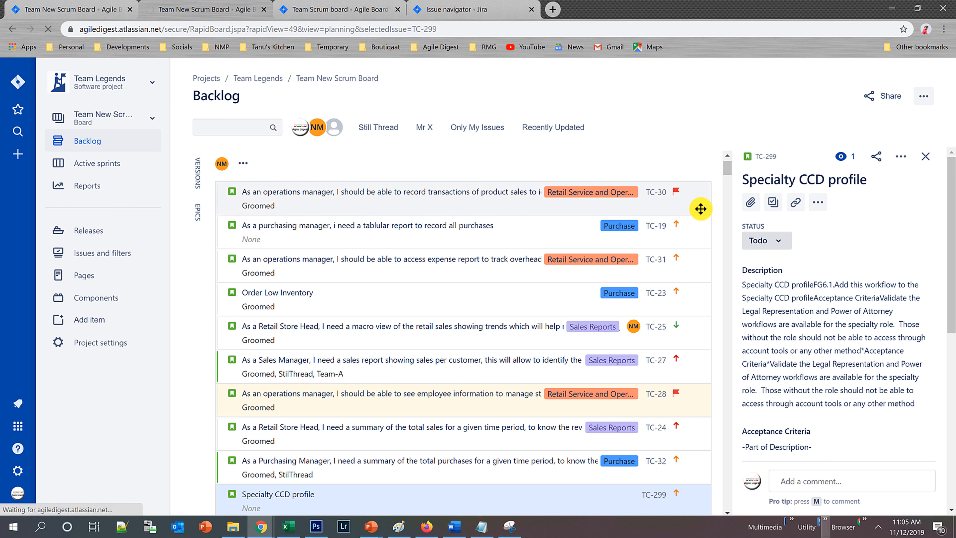
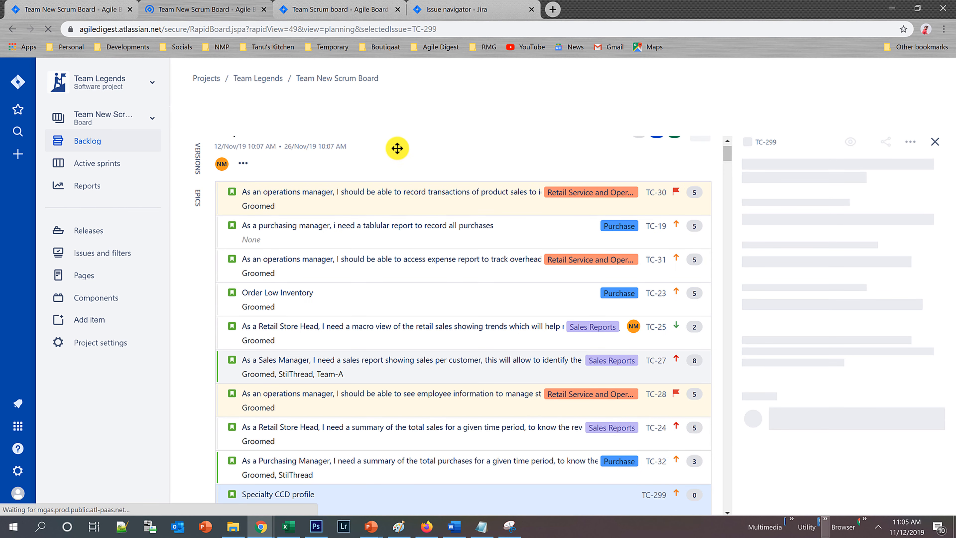
# Switch the TC Sprint 3 view from Team Scrum board to the Team New Scrum Board.
pyautogui.click(324, 9)
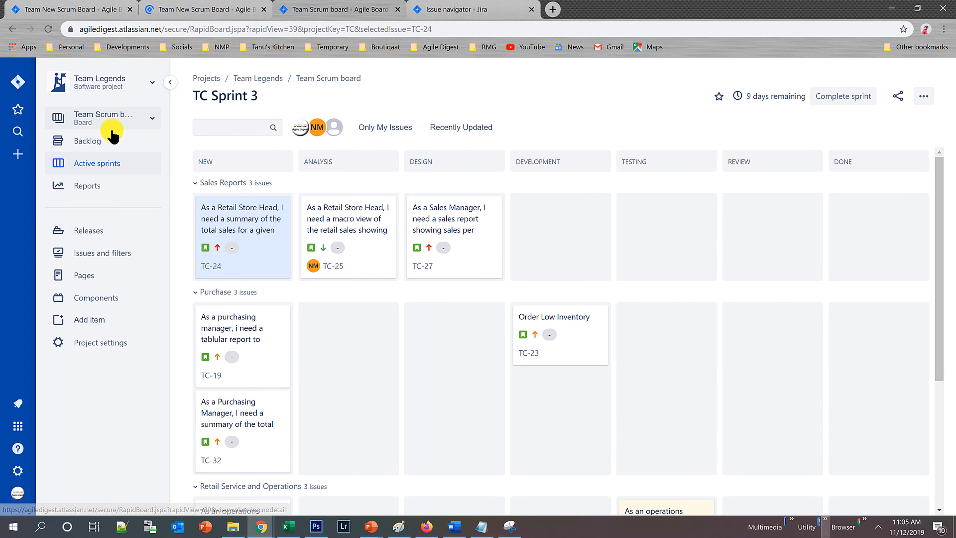
pyautogui.click(125, 127)
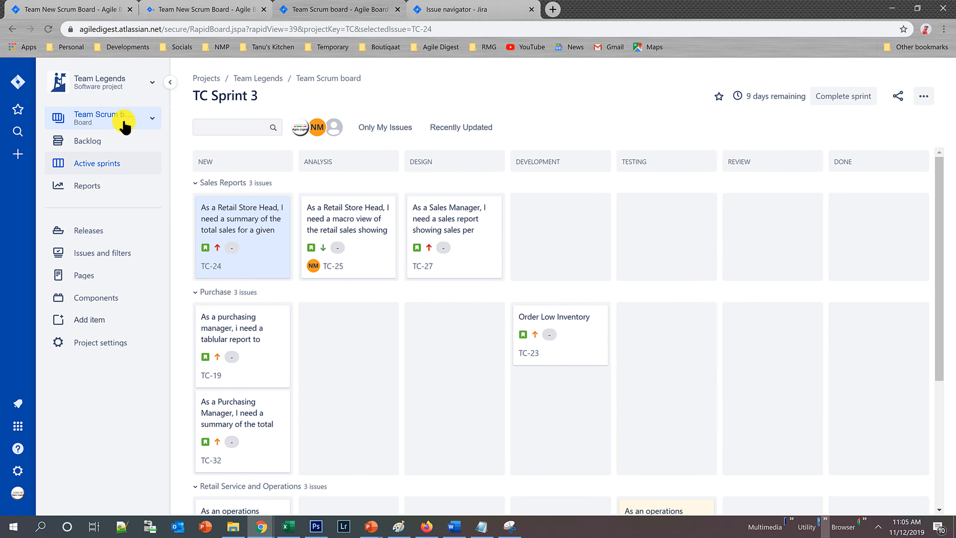
pyautogui.click(125, 127)
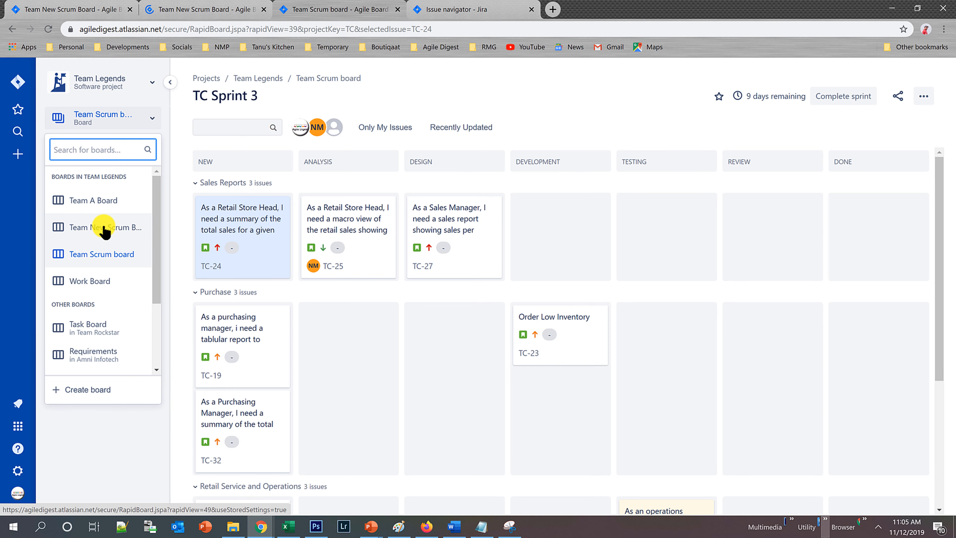
pyautogui.click(104, 228)
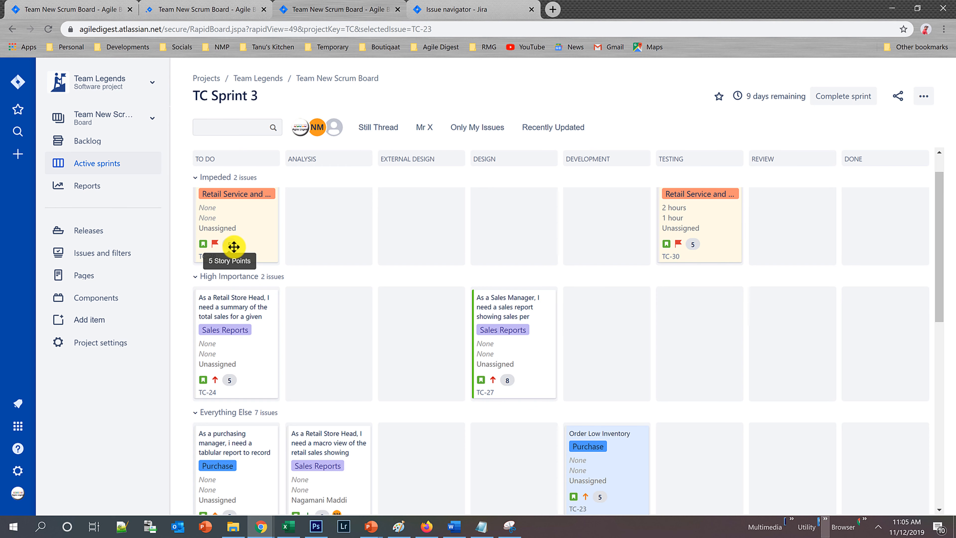
# Set the board's Estimation Statistic to Original Time Estimate and reload the active sprint board to check its cards.
pyautogui.click(54, 5)
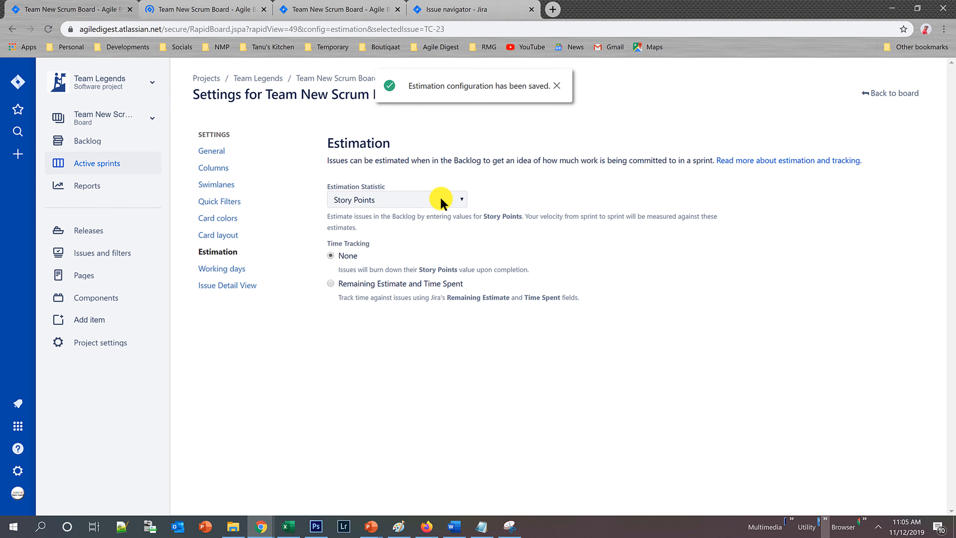
pyautogui.click(448, 202)
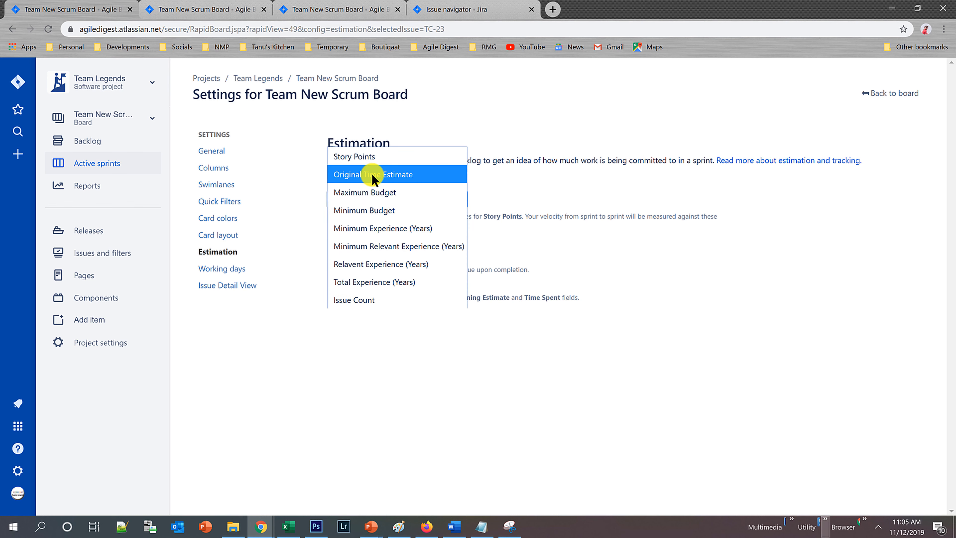
pyautogui.click(371, 176)
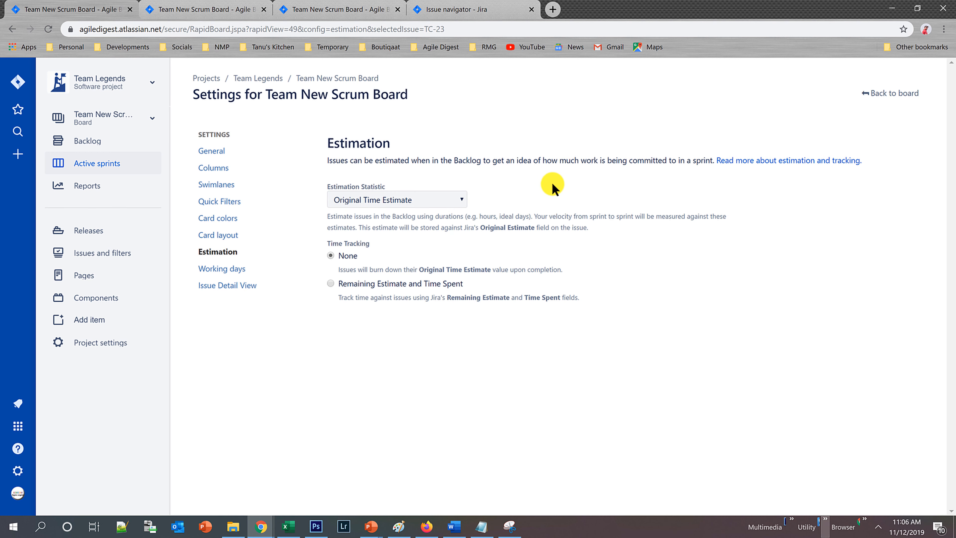
pyautogui.click(193, 8)
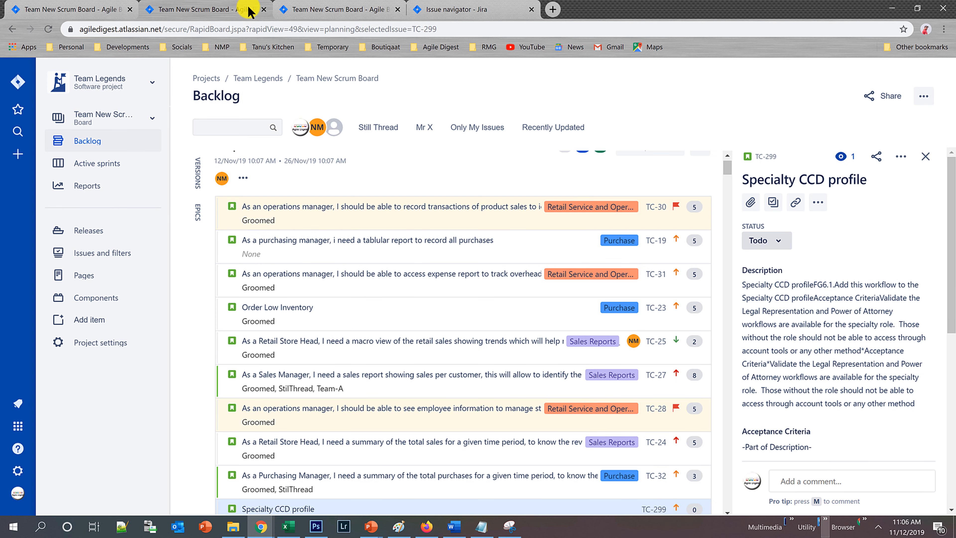
pyautogui.click(309, 8)
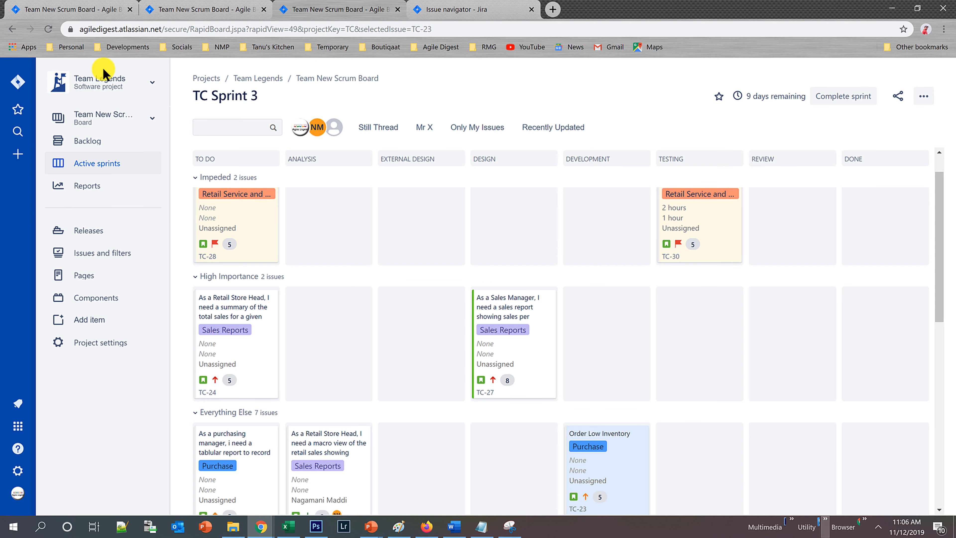
pyautogui.click(49, 30)
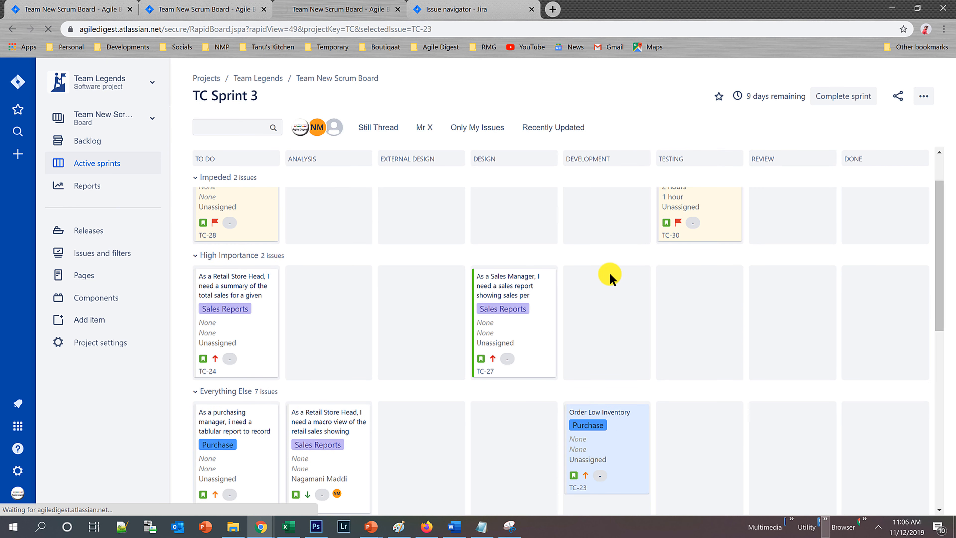
pyautogui.scroll(2, 653, 241)
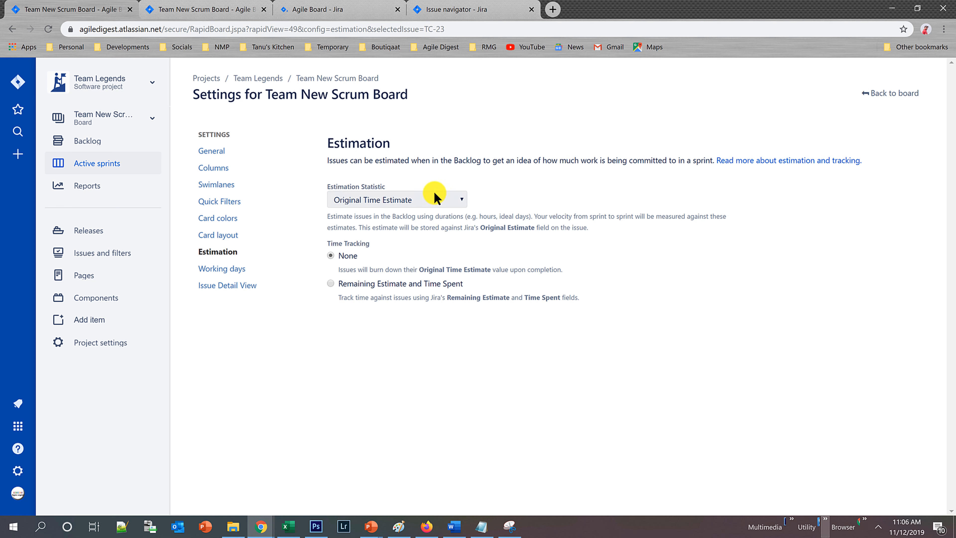
# Set the Estimation Statistic to Story Points and return to the active sprint board.
pyautogui.click(434, 197)
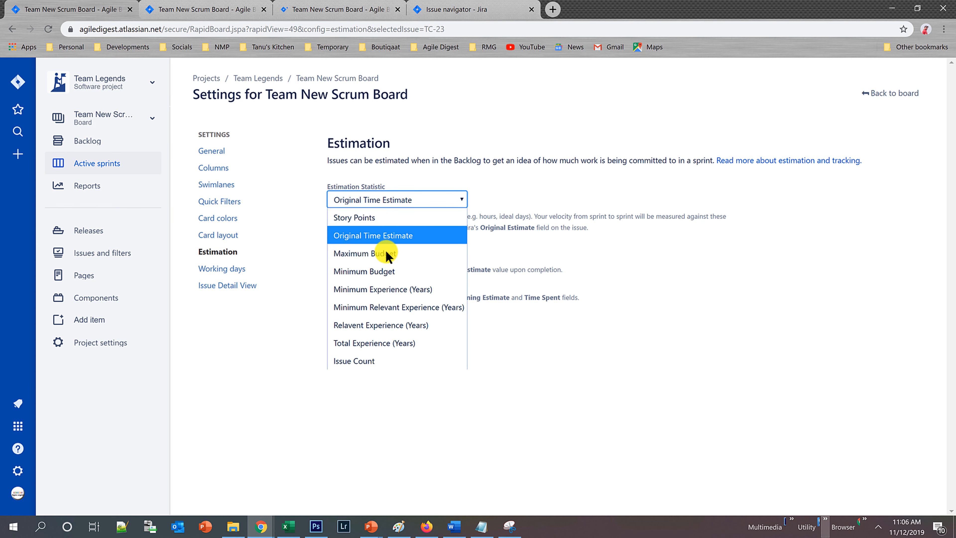
pyautogui.click(359, 218)
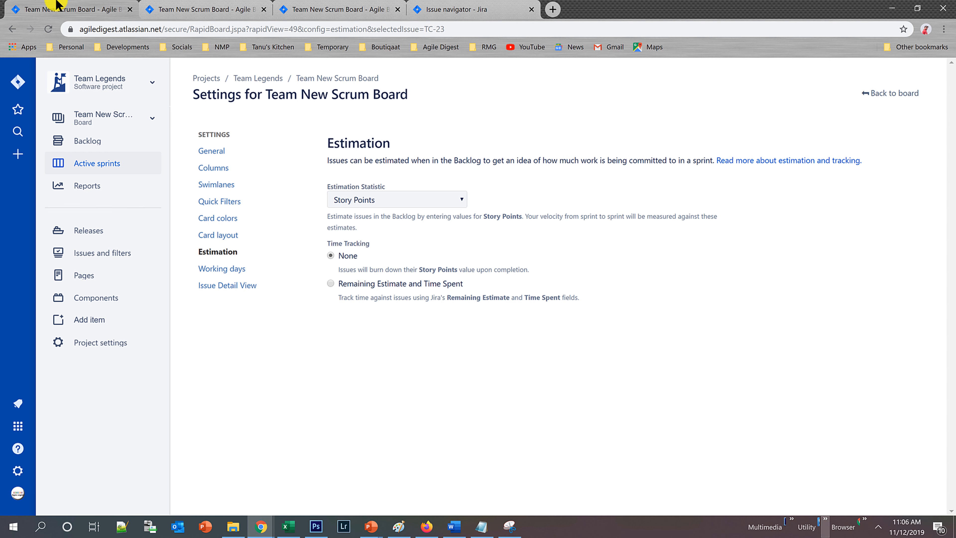
pyautogui.click(211, 6)
pyautogui.click(328, 8)
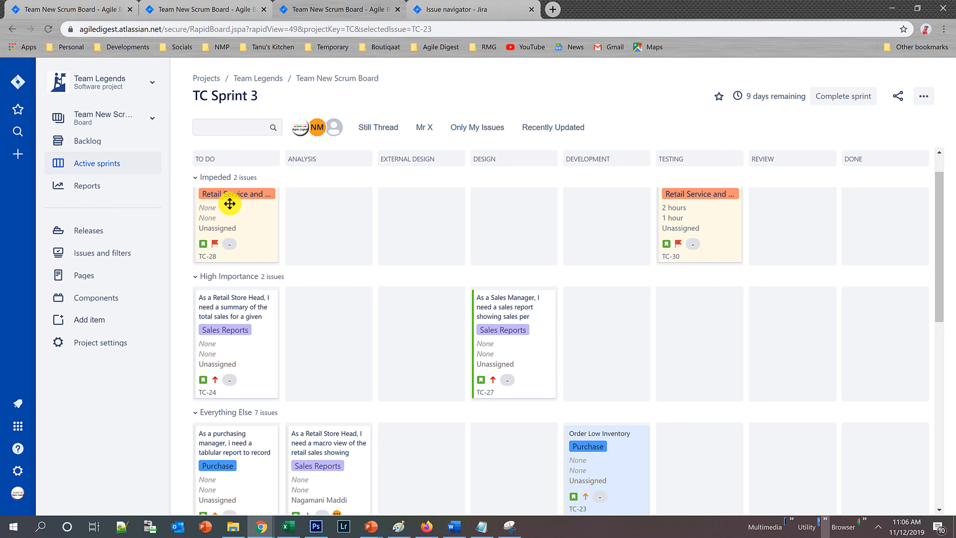
# Log work on story TC-28 with 3h spent and 5h remaining, save it and refresh the board.
pyautogui.click(230, 203)
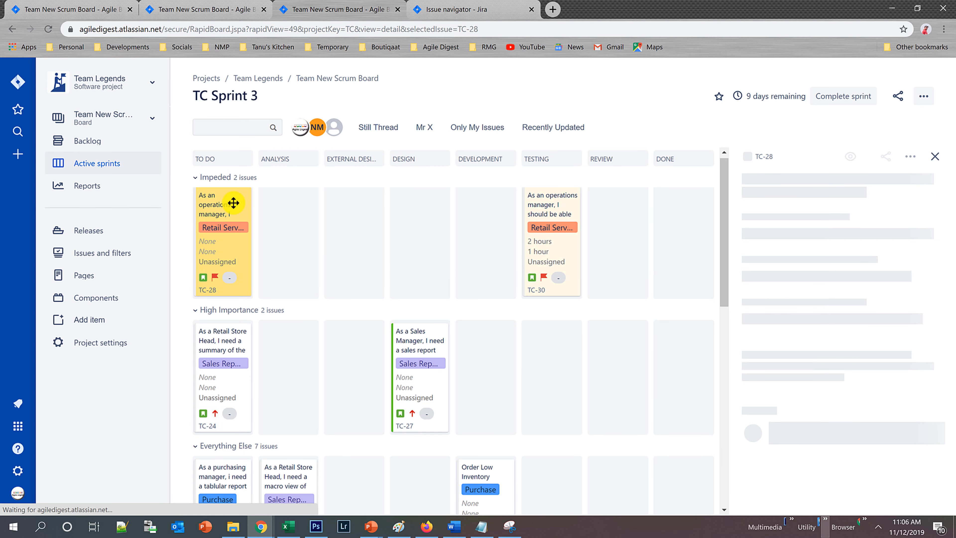
pyautogui.click(905, 156)
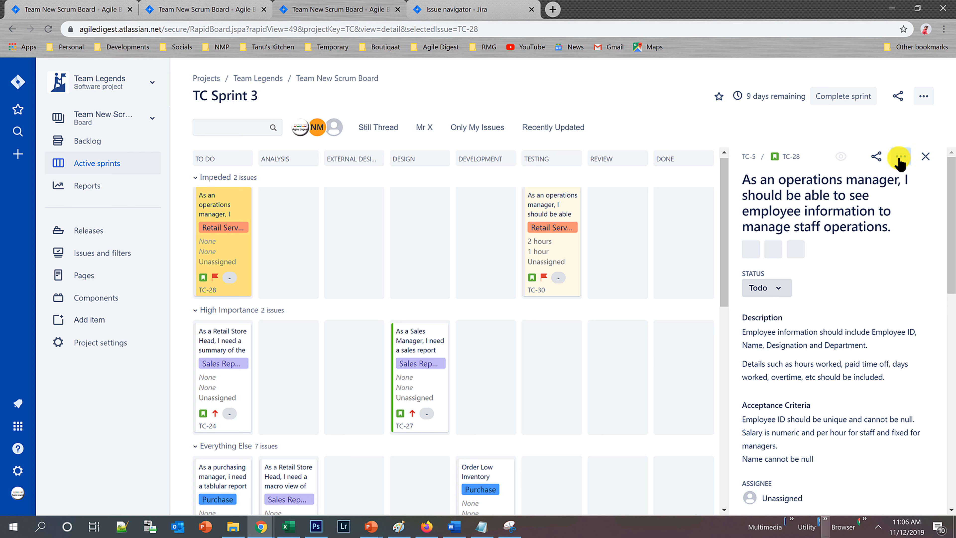
pyautogui.click(854, 183)
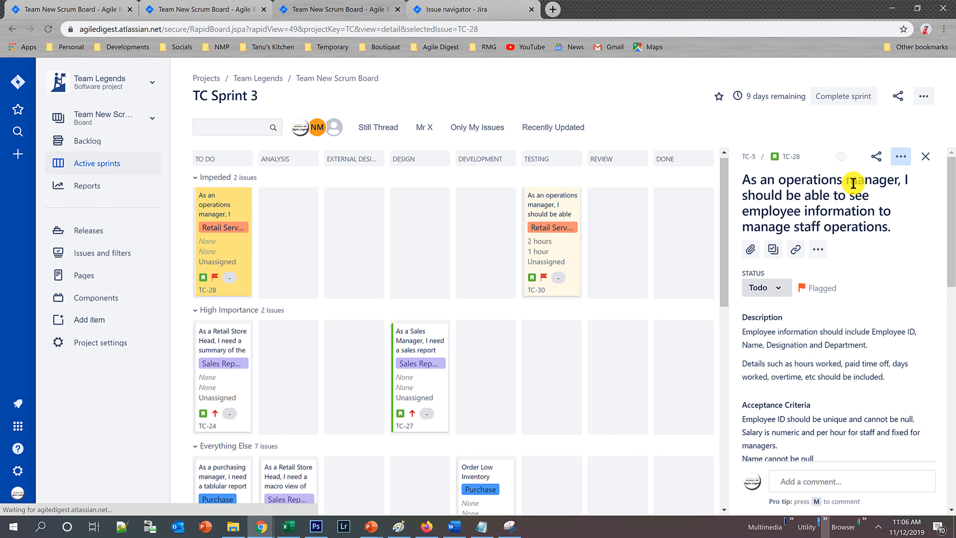
pyautogui.click(904, 157)
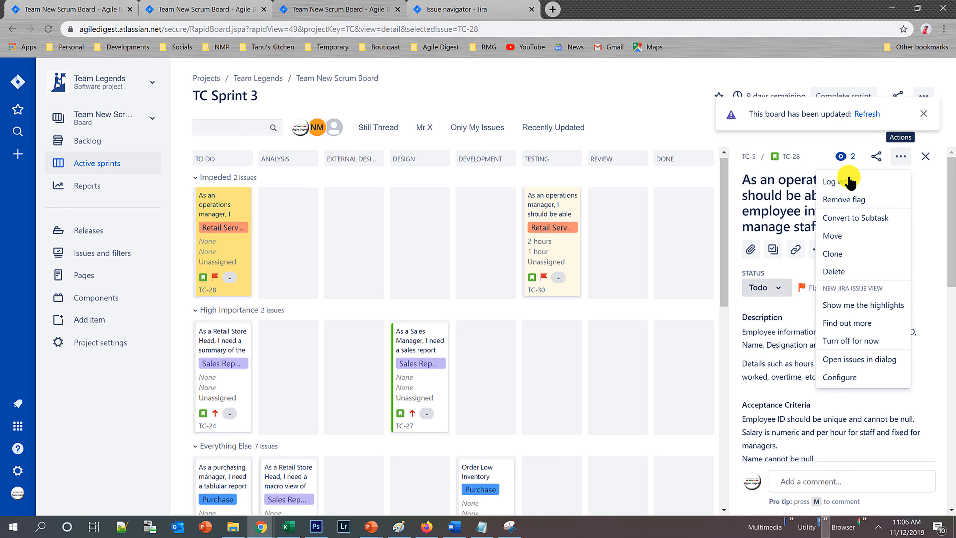
pyautogui.click(847, 183)
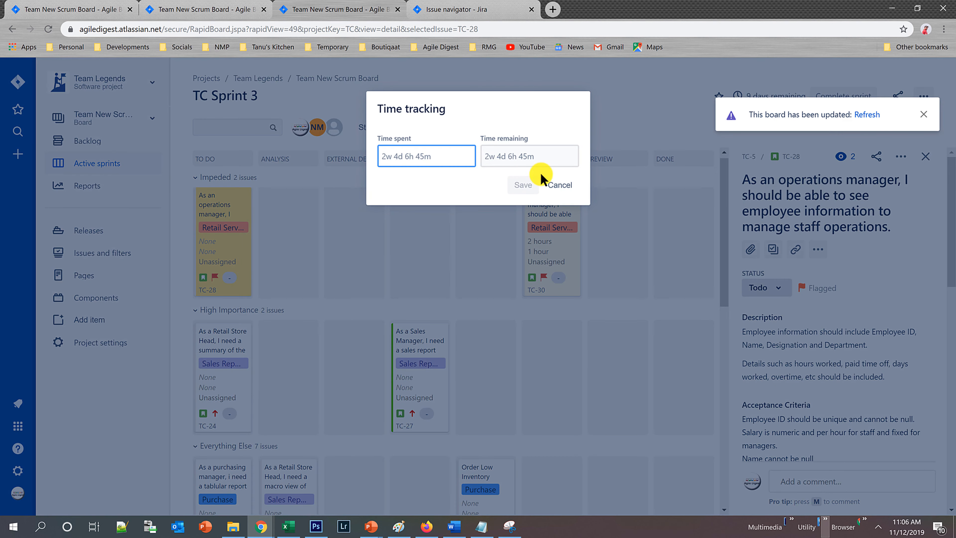
pyautogui.moveTo(406, 159)
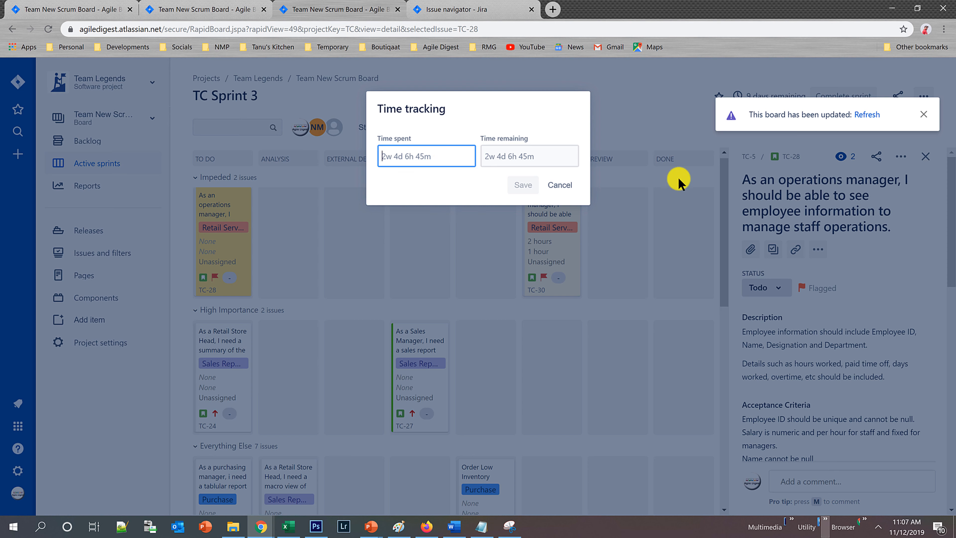
pyautogui.moveTo(504, 155)
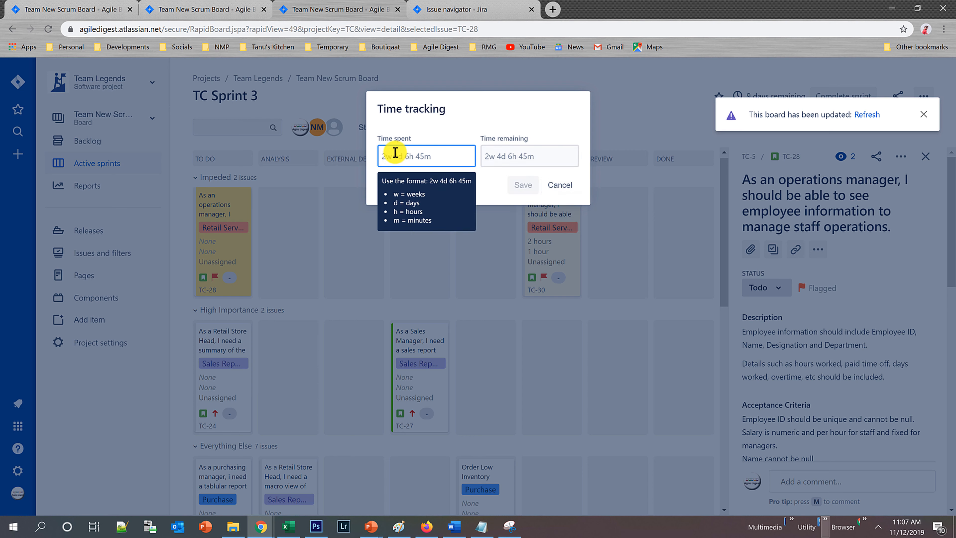
pyautogui.write('3h')
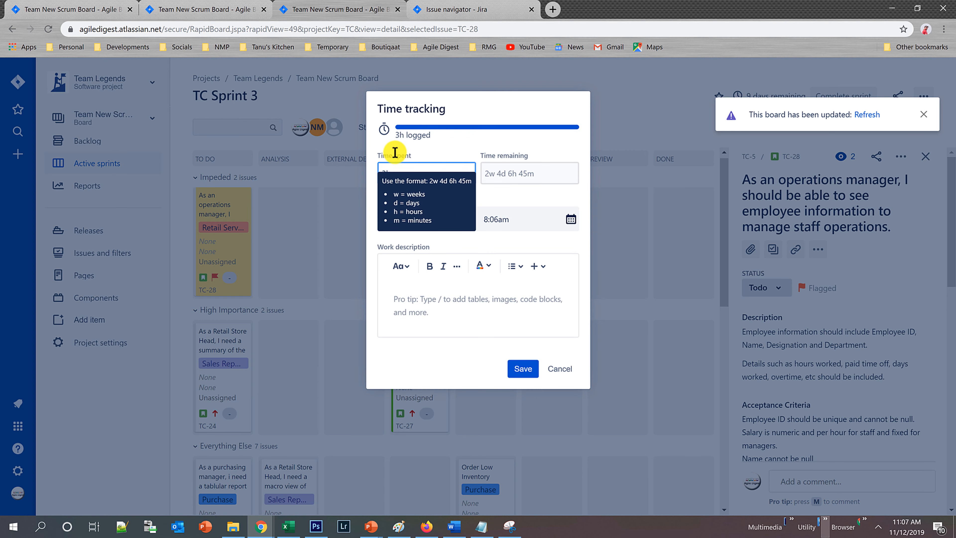
pyautogui.click(508, 172)
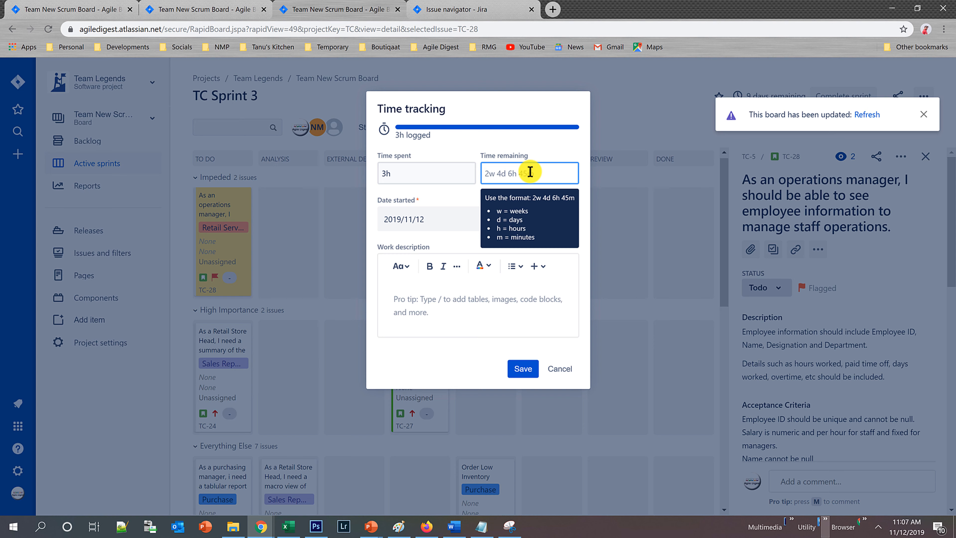
pyautogui.write('5h')
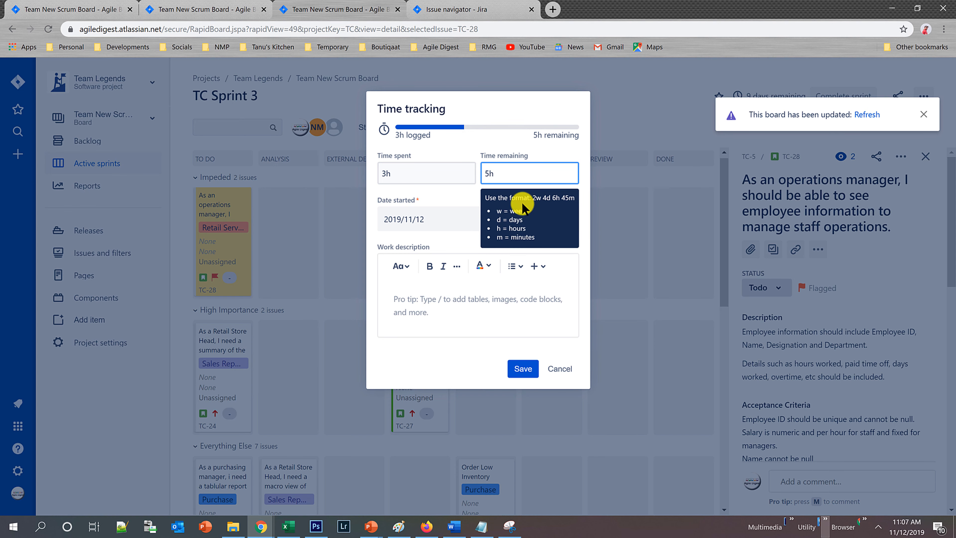
pyautogui.click(523, 369)
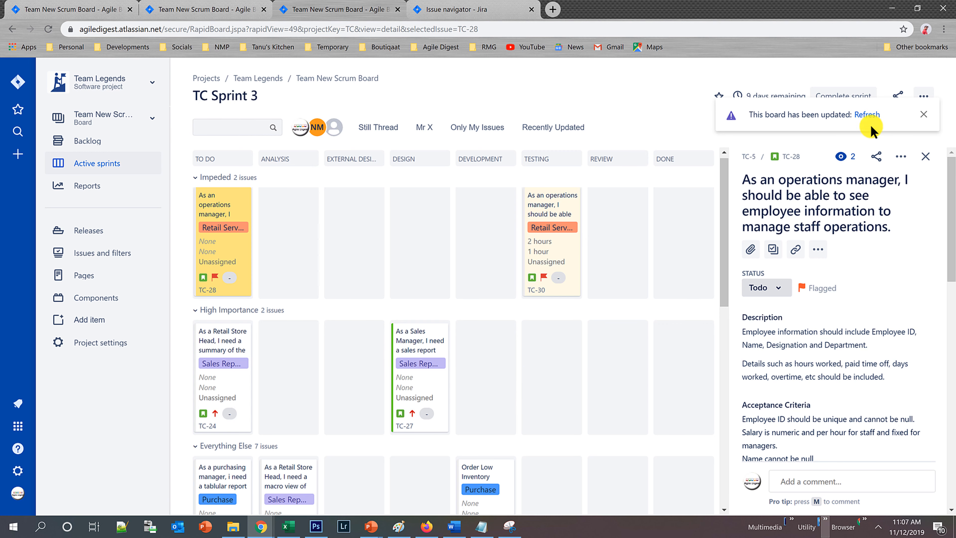
pyautogui.click(867, 114)
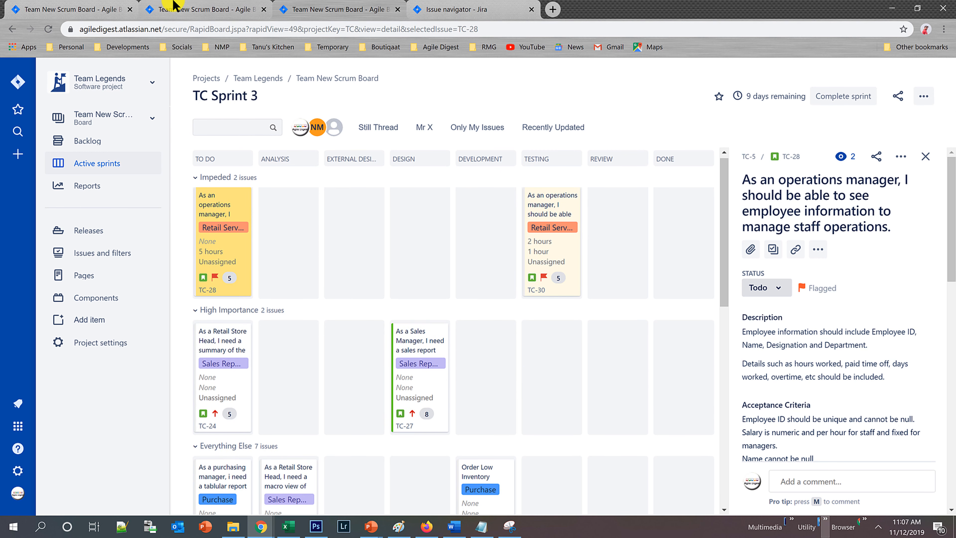
# Set the board's time tracking to Remaining Estimate and Time Spent and go back to the sprint board.
pyautogui.click(166, 8)
pyautogui.click(55, 8)
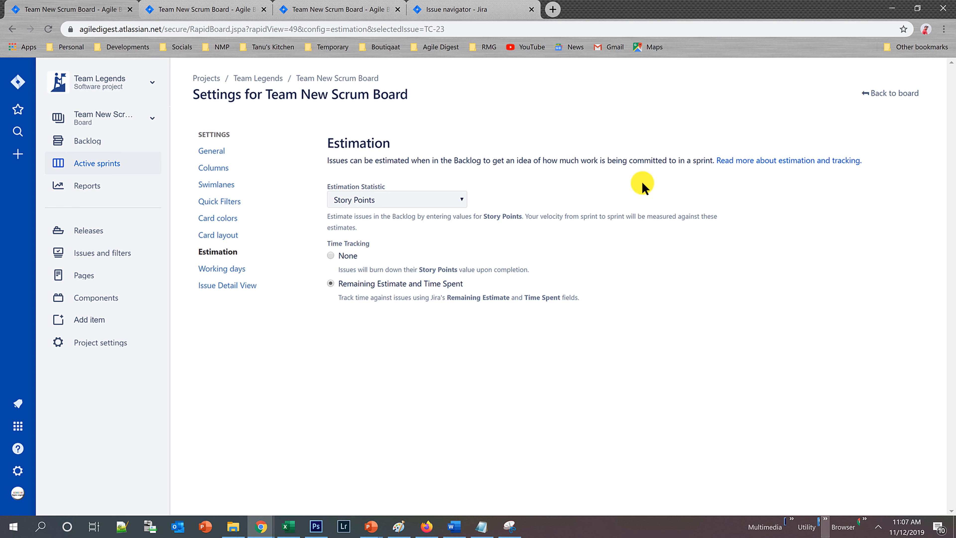
pyautogui.click(881, 94)
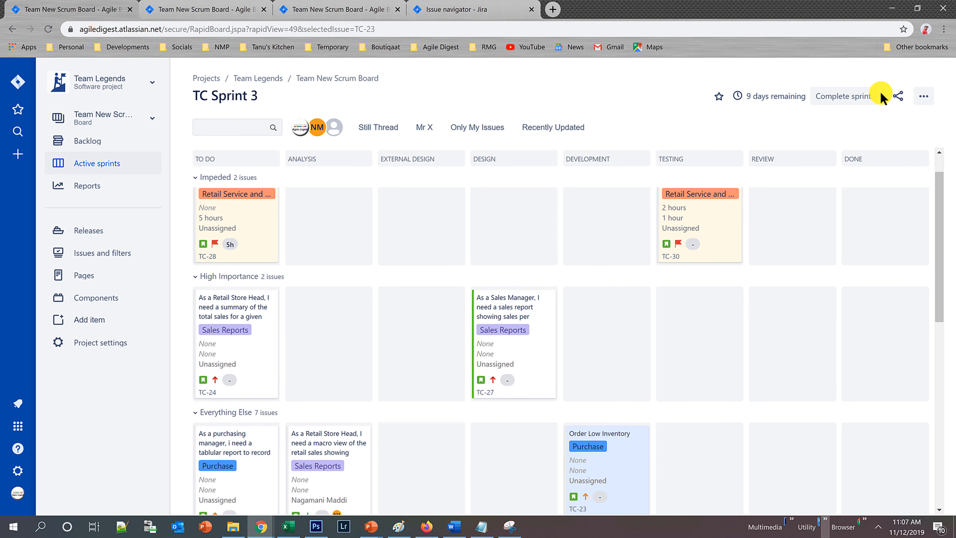
# Review the logged and remaining time in the work log of story TC-28, closing it without changes.
pyautogui.click(230, 215)
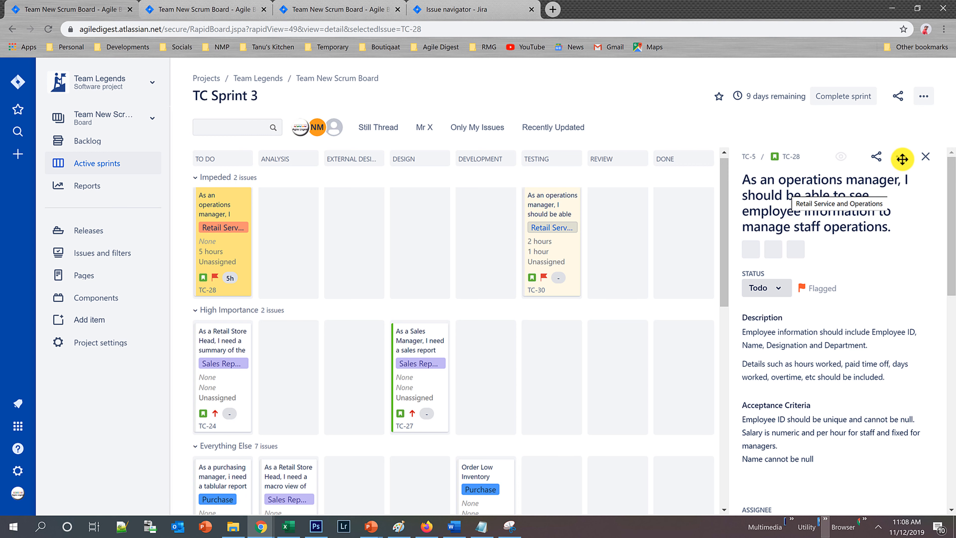
pyautogui.click(901, 157)
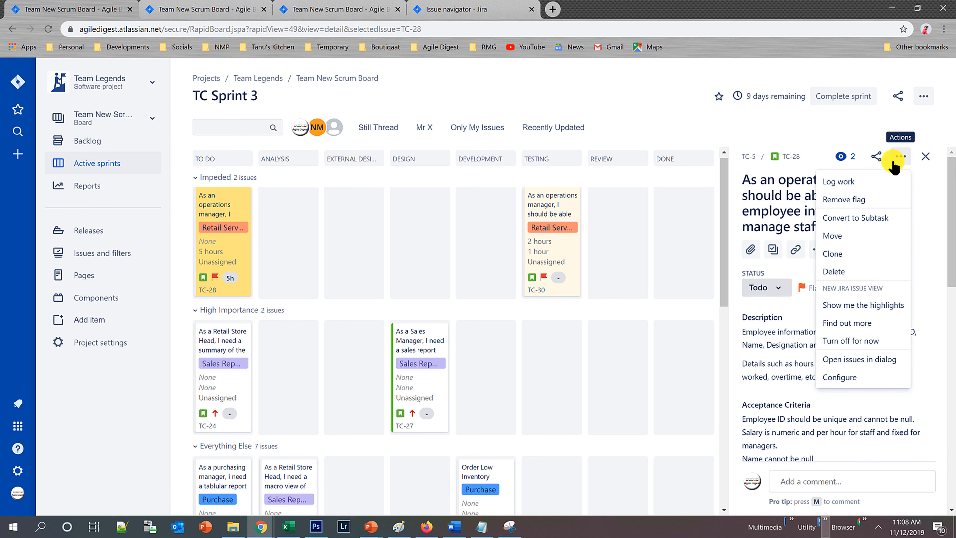
pyautogui.click(840, 181)
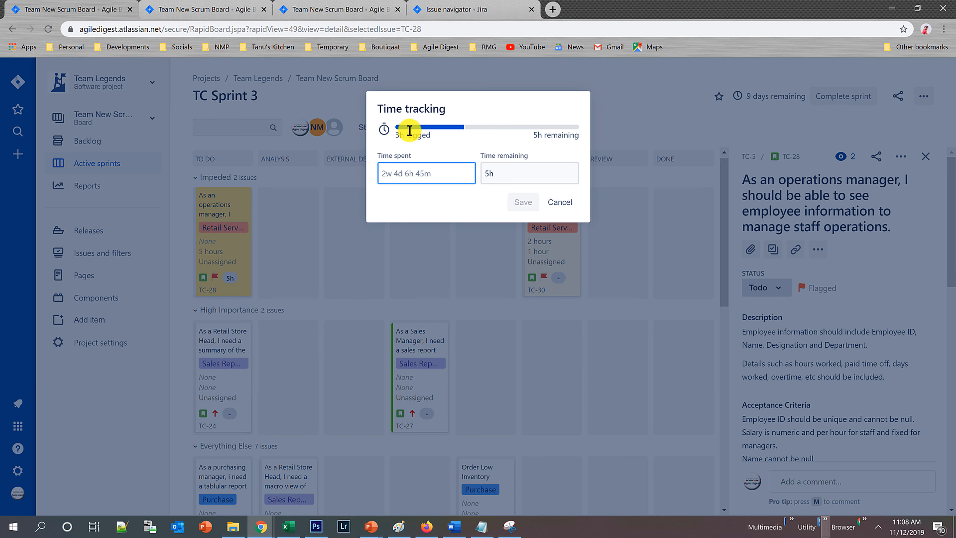
pyautogui.click(561, 202)
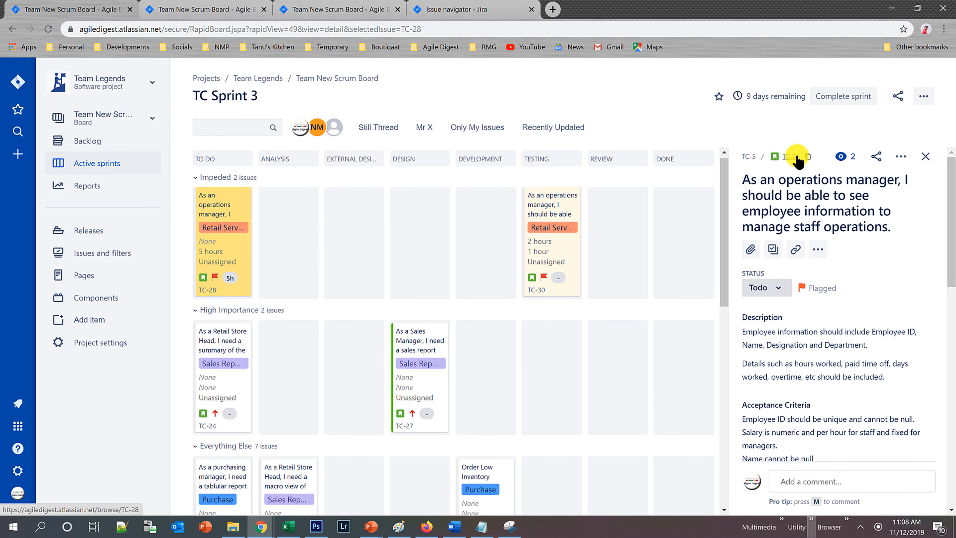
# Start creating a new issue in Team Legends and enable the Time tracking field on the form.
pyautogui.click(17, 154)
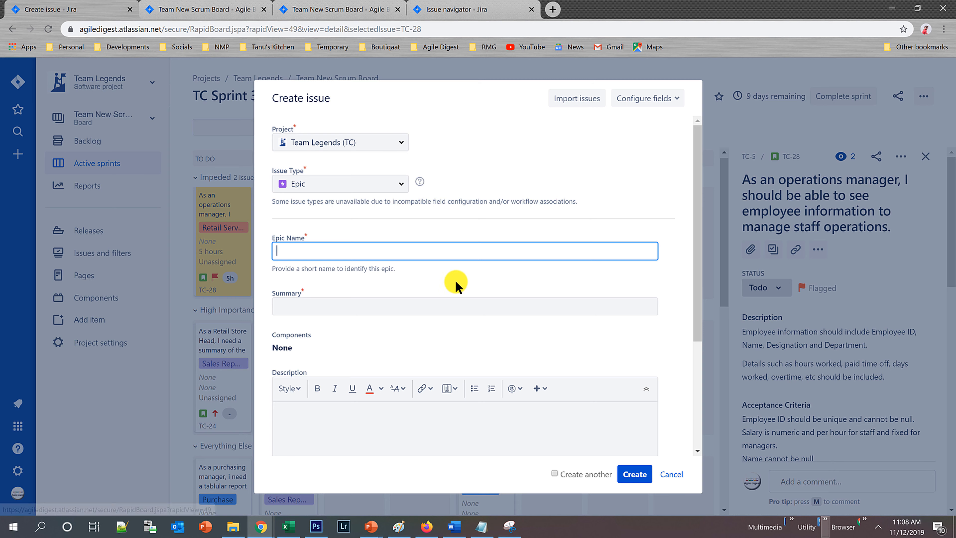
pyautogui.scroll(-5, 454, 284)
pyautogui.click(652, 99)
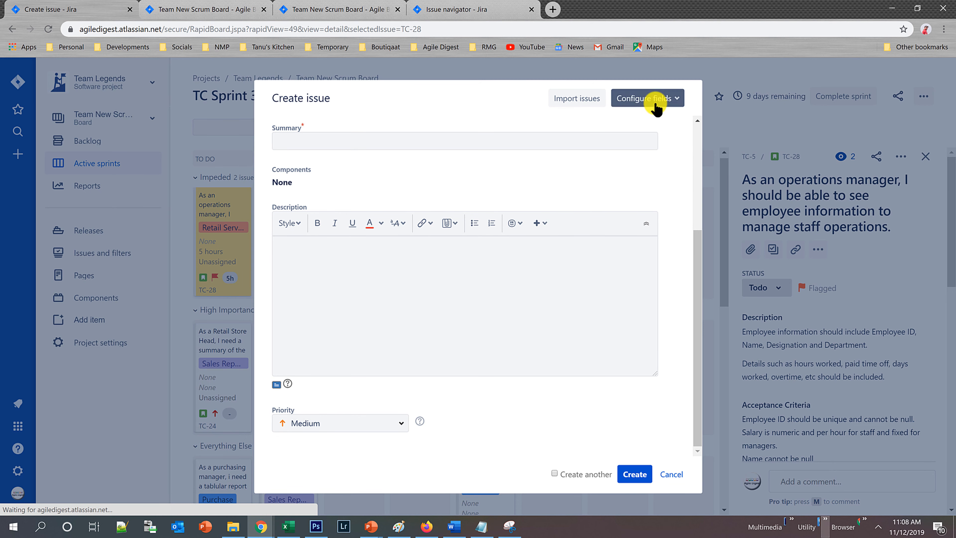
pyautogui.click(759, 229)
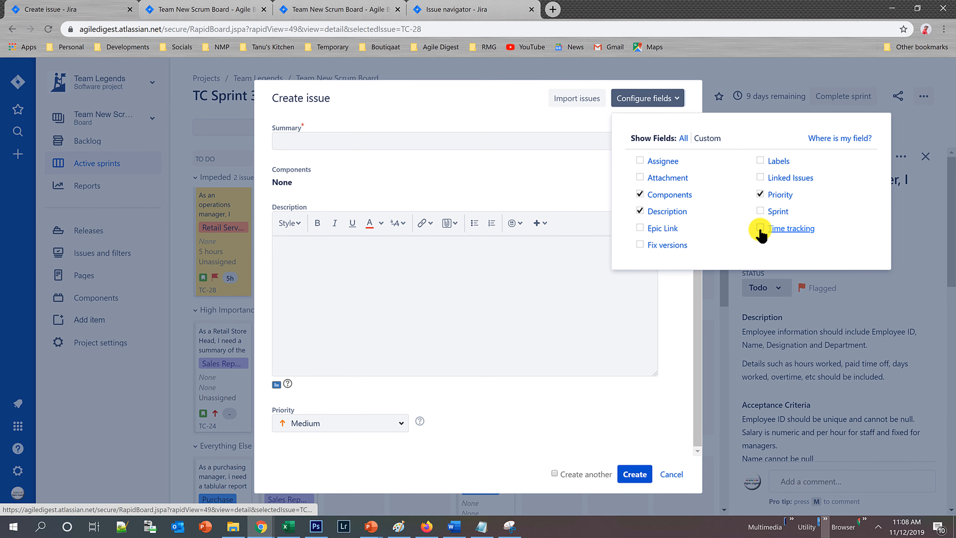
# Check the Original Estimate and Remaining Estimate fields on the new issue form and cancel the issue creation.
pyautogui.scroll(-3, 466, 400)
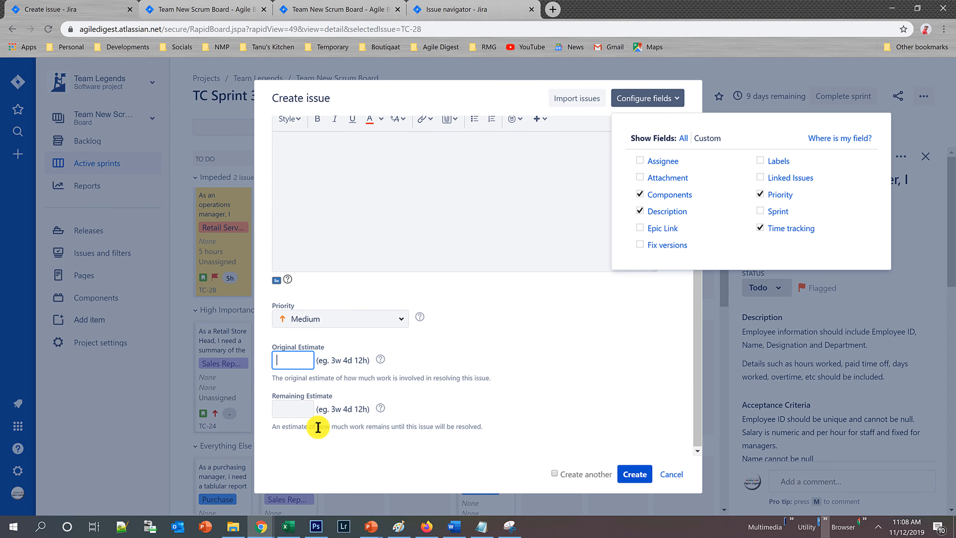
pyautogui.click(289, 360)
pyautogui.click(295, 410)
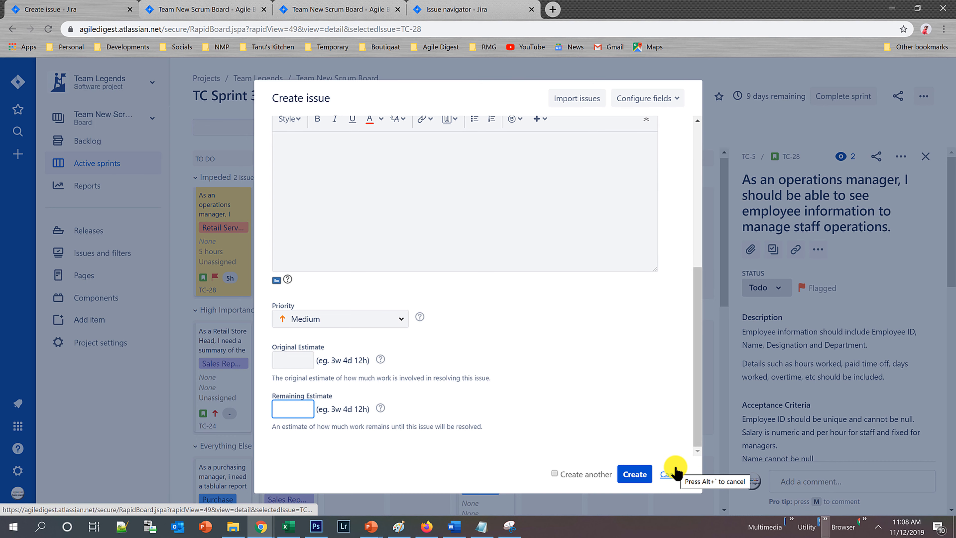
pyautogui.click(669, 474)
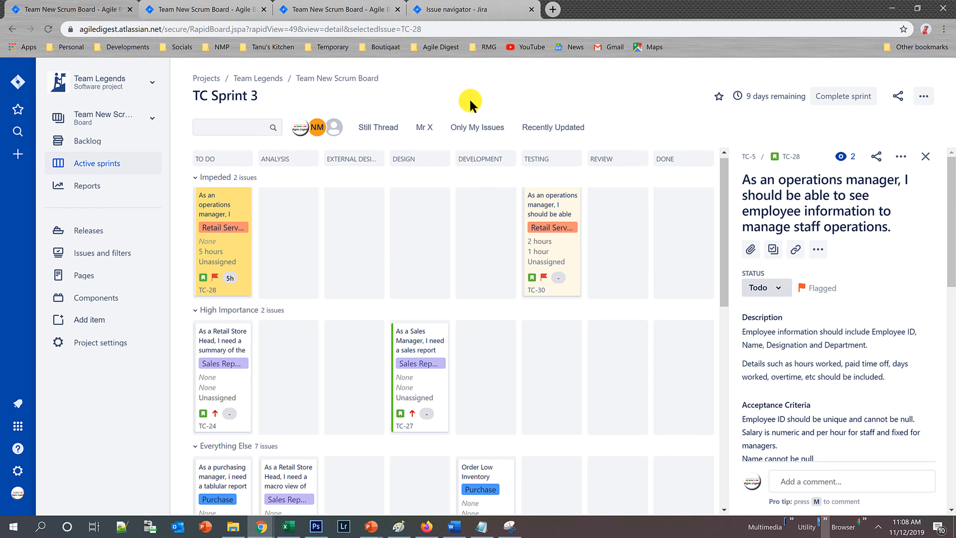
# Open the Burndown Chart from the reports of the Team New Scrum Board.
pyautogui.click(198, 7)
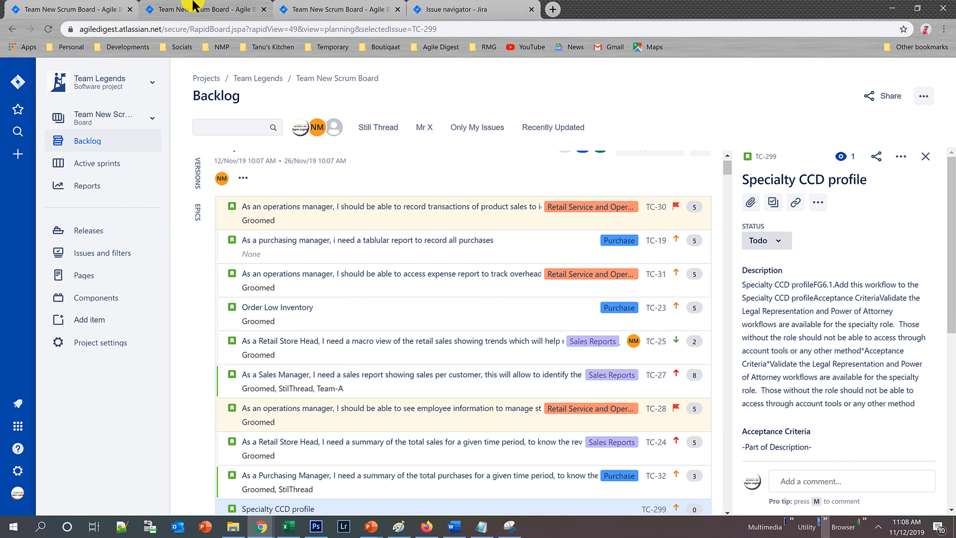
pyautogui.click(323, 5)
pyautogui.click(177, 7)
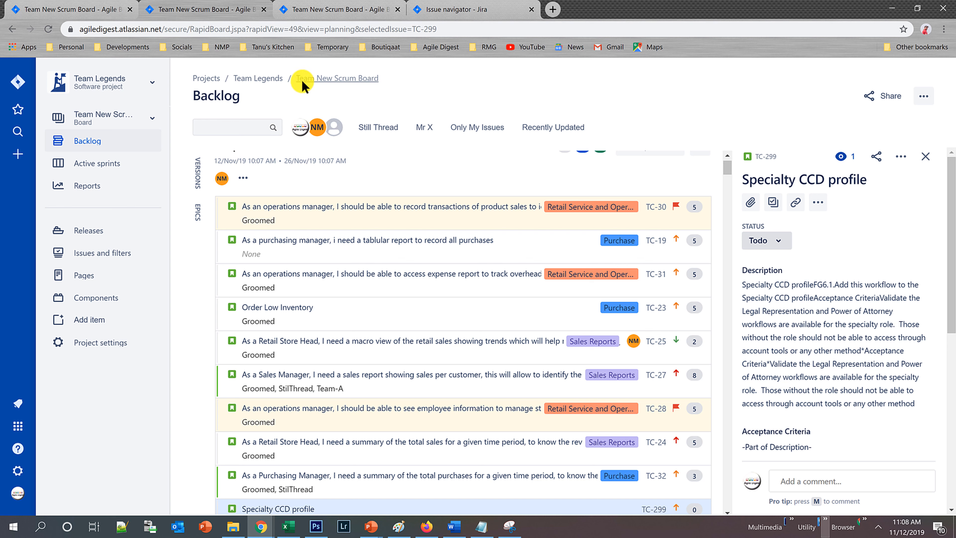
pyautogui.click(84, 188)
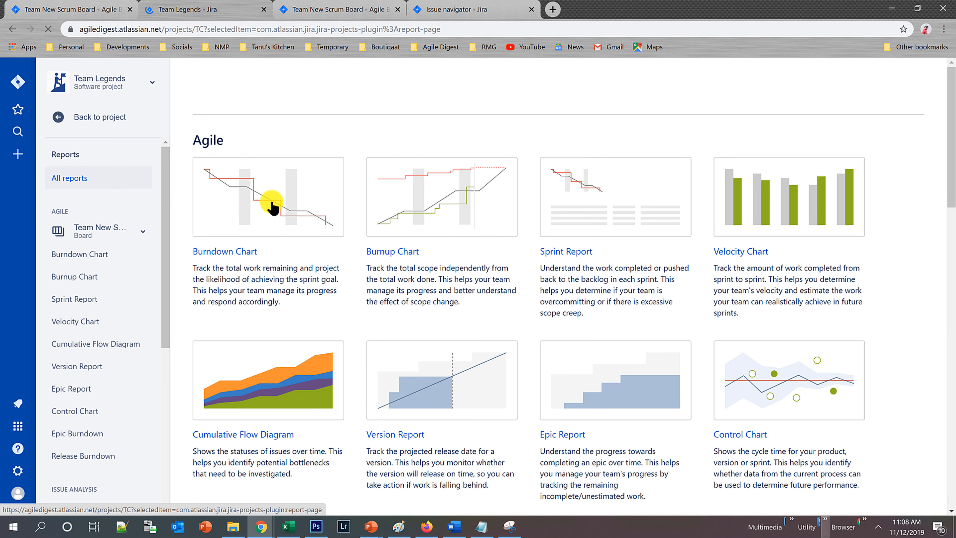
pyautogui.click(236, 252)
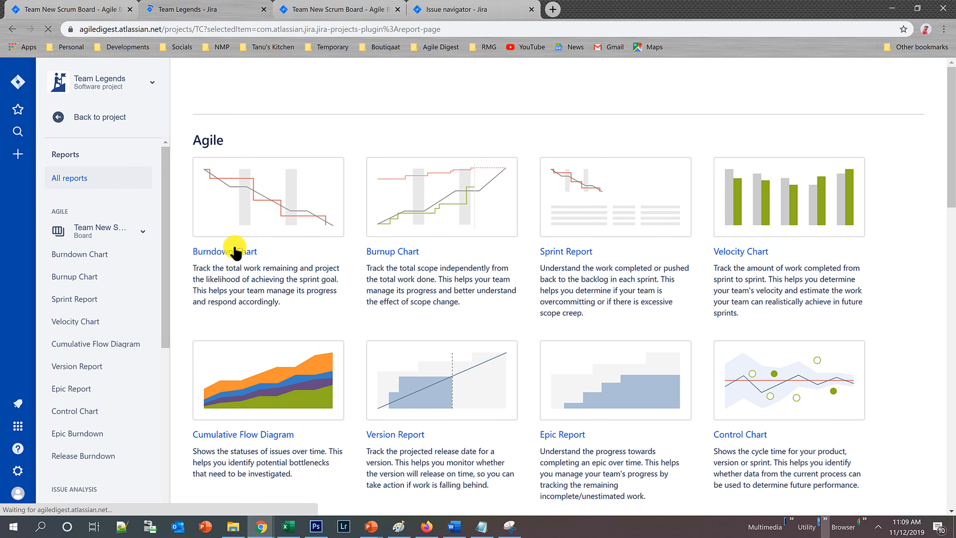
pyautogui.click(235, 252)
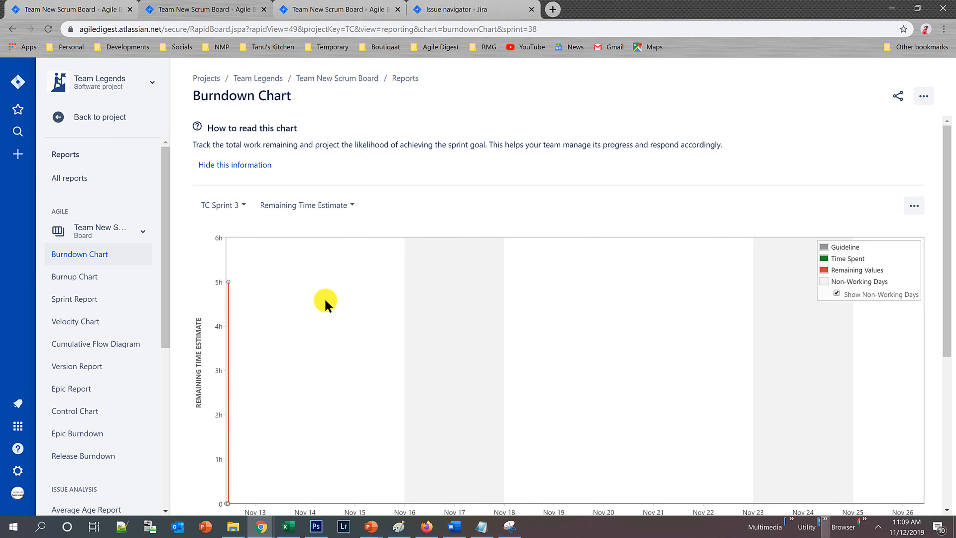
# Examine the TC Sprint 3 burndown and the estimation statistics it offers, keeping Remaining Time Estimate selected.
pyautogui.scroll(-2, 296, 312)
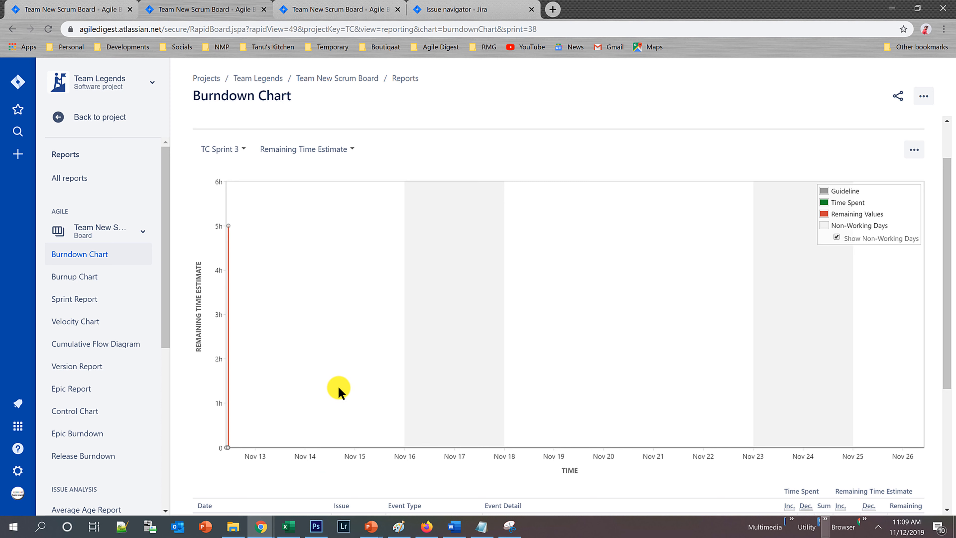
pyautogui.click(350, 153)
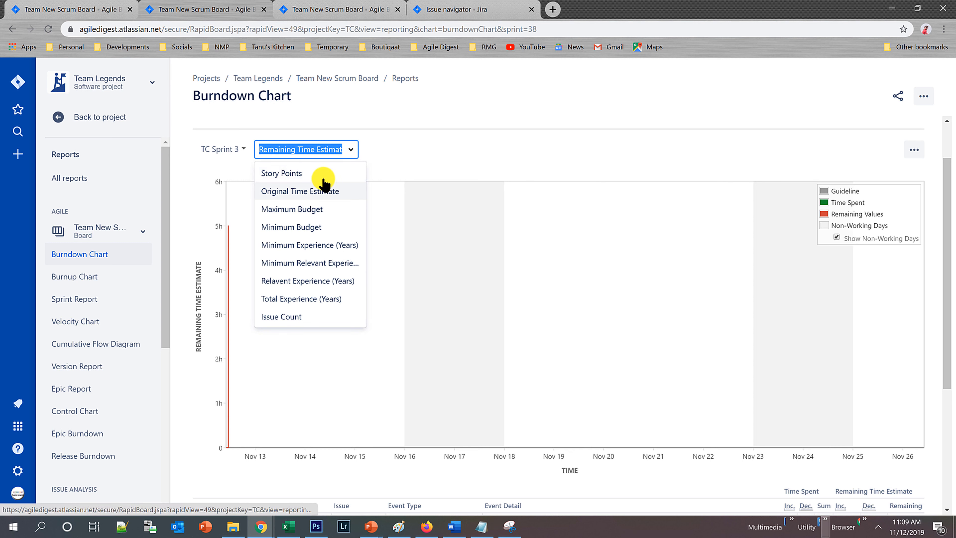
pyautogui.click(437, 147)
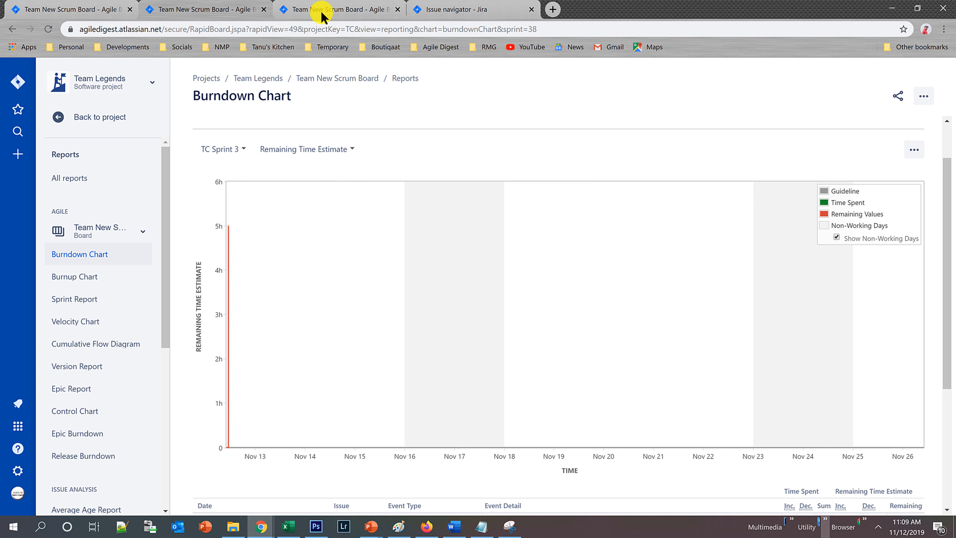
# Set the board's time tracking to None in its estimation settings and go back to the sprint board.
pyautogui.click(341, 9)
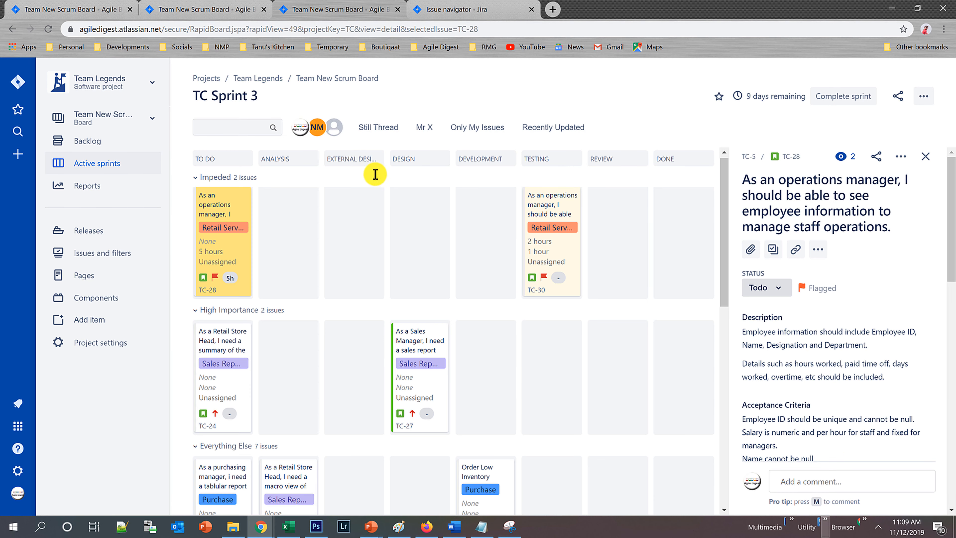
pyautogui.click(452, 9)
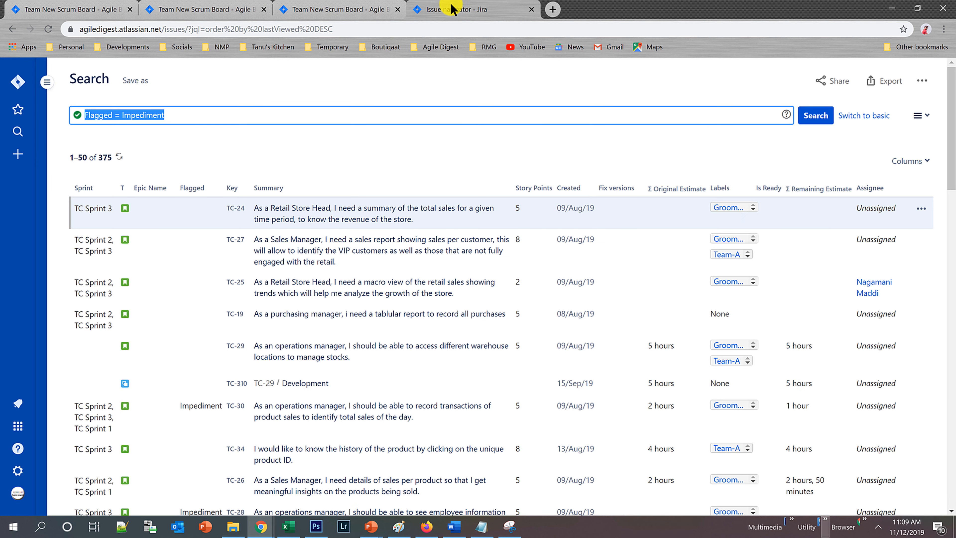
pyautogui.click(195, 7)
pyautogui.click(195, 4)
pyautogui.click(102, 7)
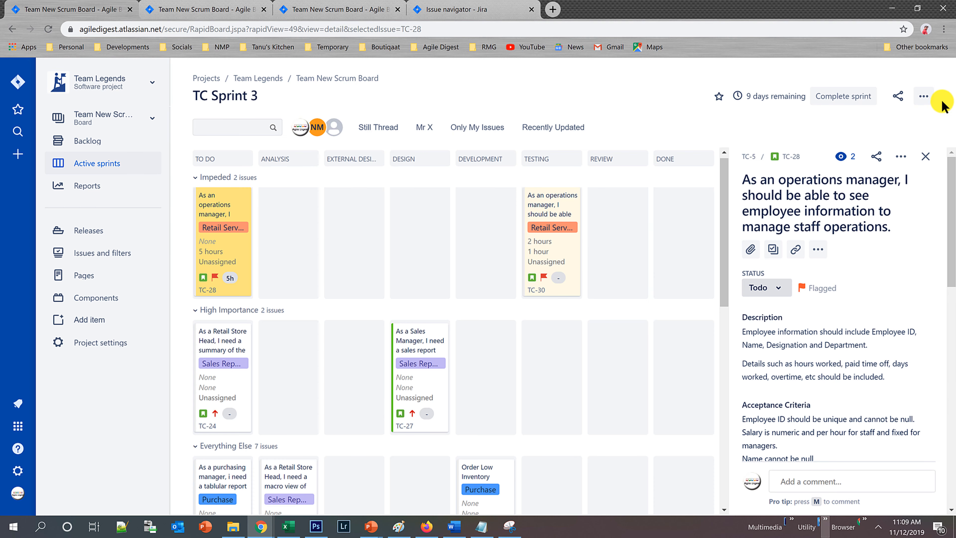
pyautogui.click(924, 96)
pyautogui.click(884, 120)
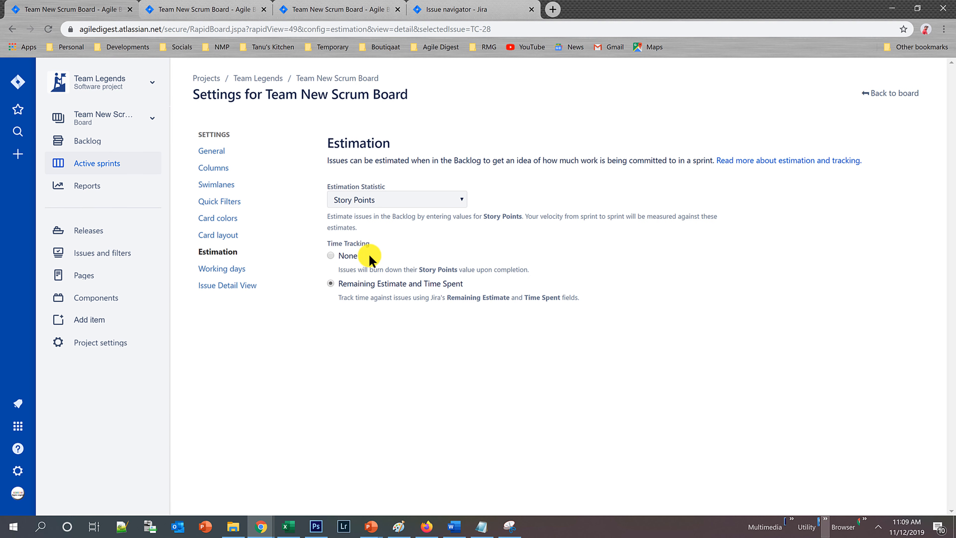
pyautogui.click(330, 257)
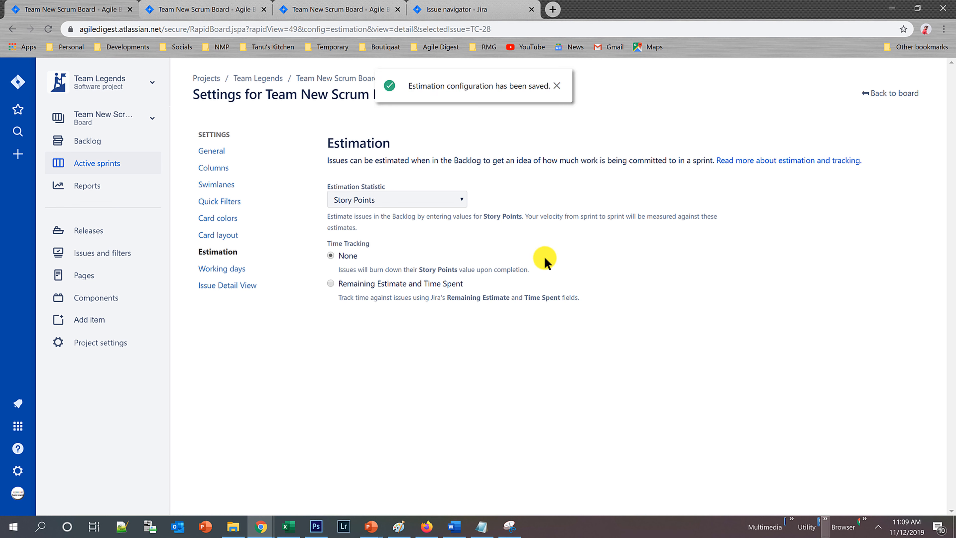
pyautogui.click(887, 94)
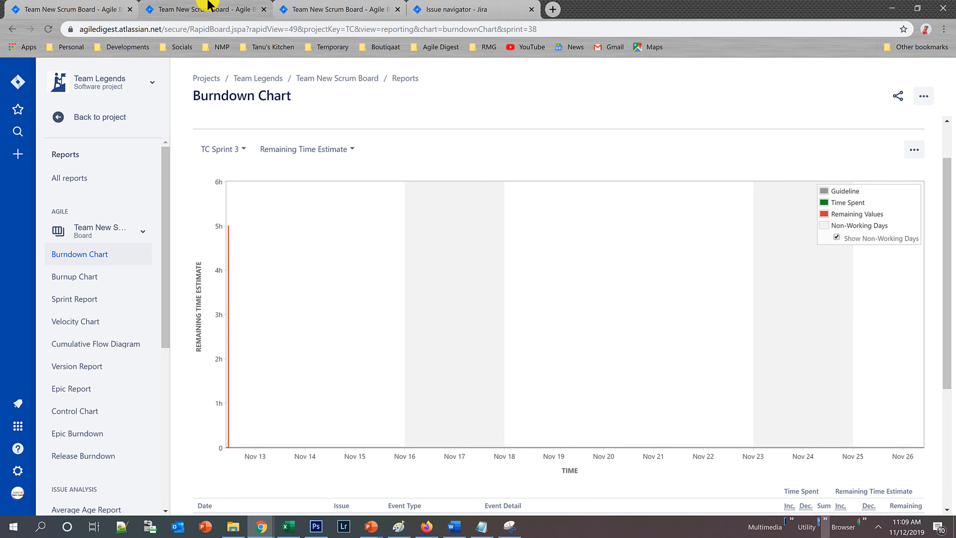
# Reload the TC Sprint 3 burndown chart and examine its Story Points plot and available statistics without changing the selection.
pyautogui.click(52, 28)
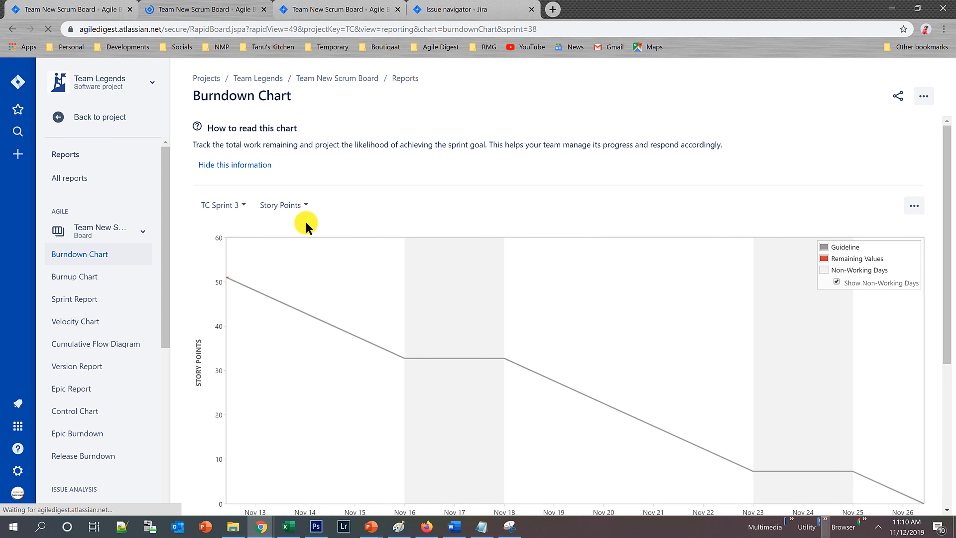
pyautogui.scroll(-1, 325, 337)
pyautogui.scroll(-2, 295, 258)
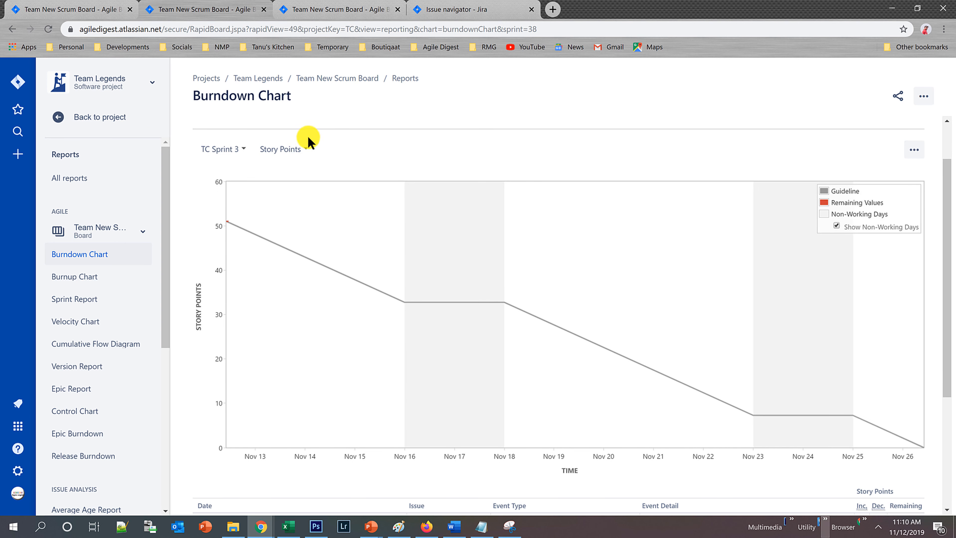
pyautogui.click(303, 149)
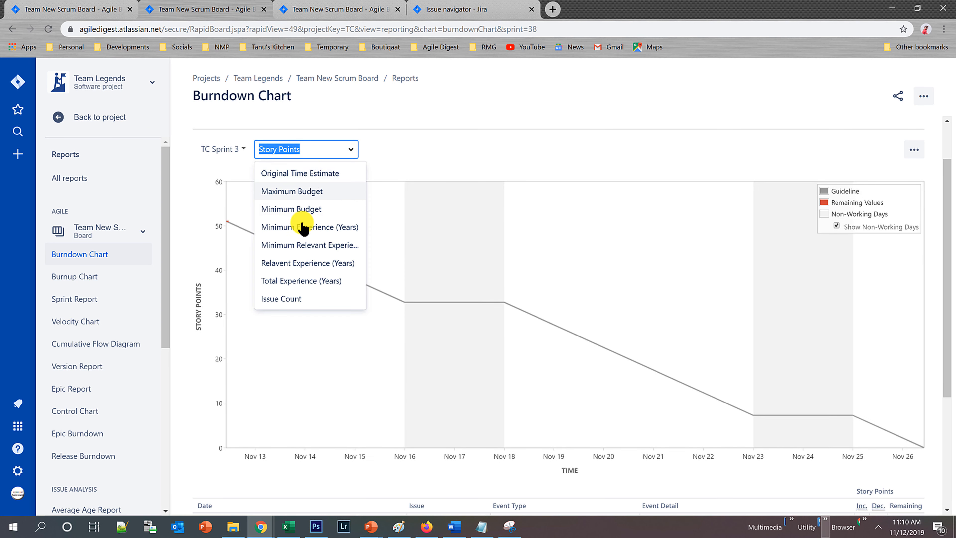
pyautogui.click(406, 151)
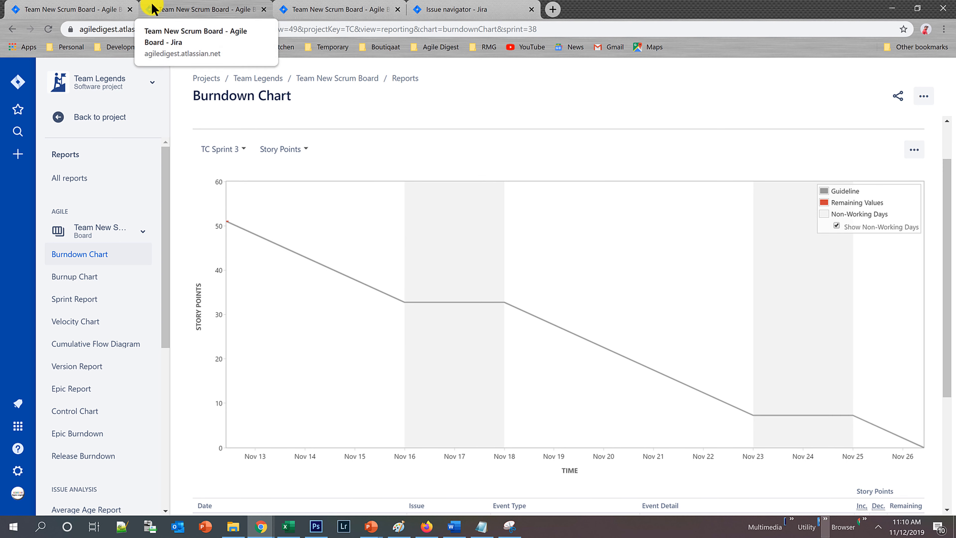
# Switch the board's time tracking to Remaining Estimate and Time Spent in the estimation settings.
pyautogui.click(203, 8)
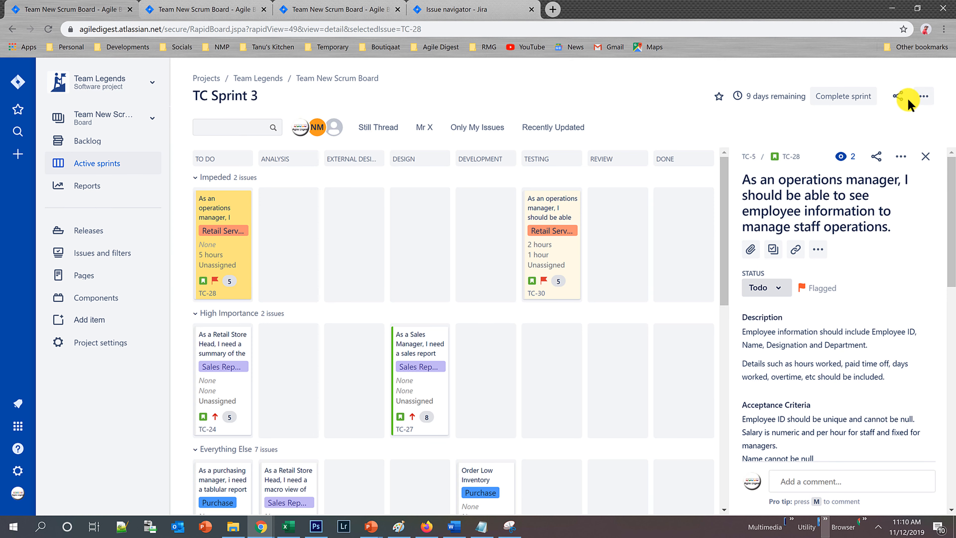
pyautogui.click(923, 98)
pyautogui.click(864, 121)
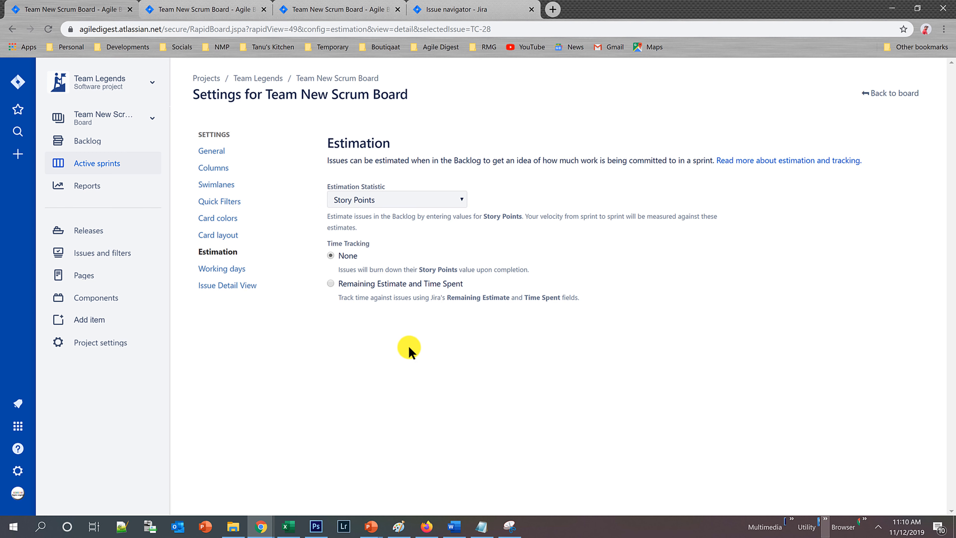
pyautogui.click(331, 284)
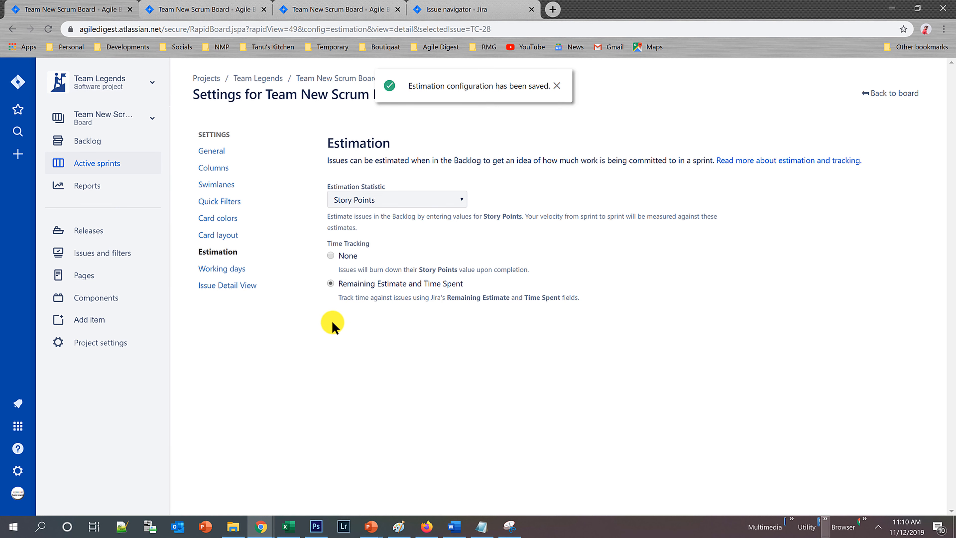
# Reload the burndown chart and examine the Remaining Time Estimate plot for TC Sprint 3.
pyautogui.click(183, 7)
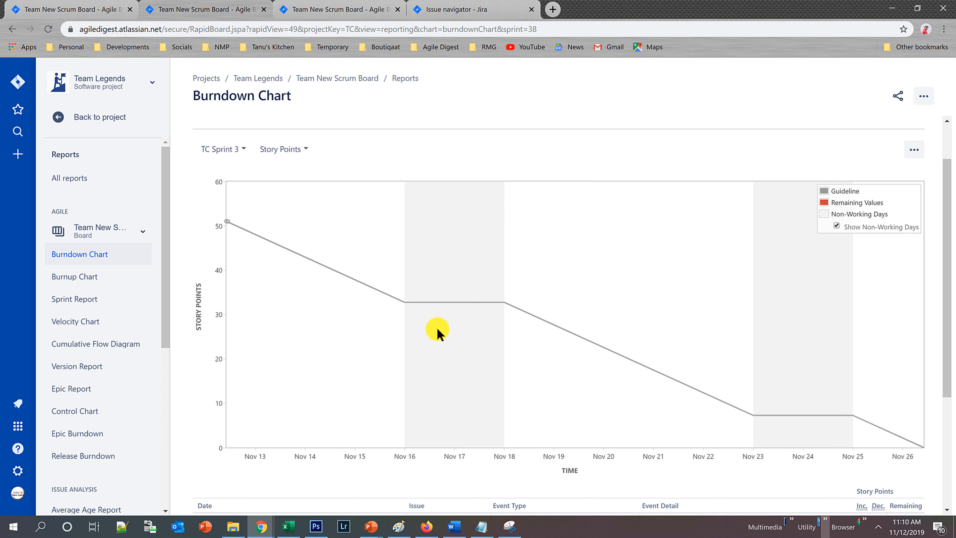
pyautogui.click(48, 29)
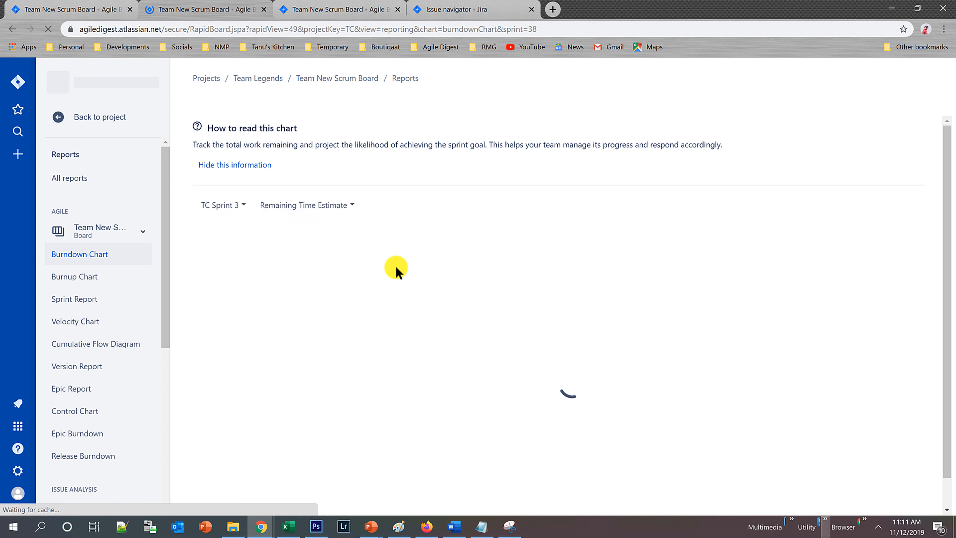
pyautogui.scroll(-1, 342, 273)
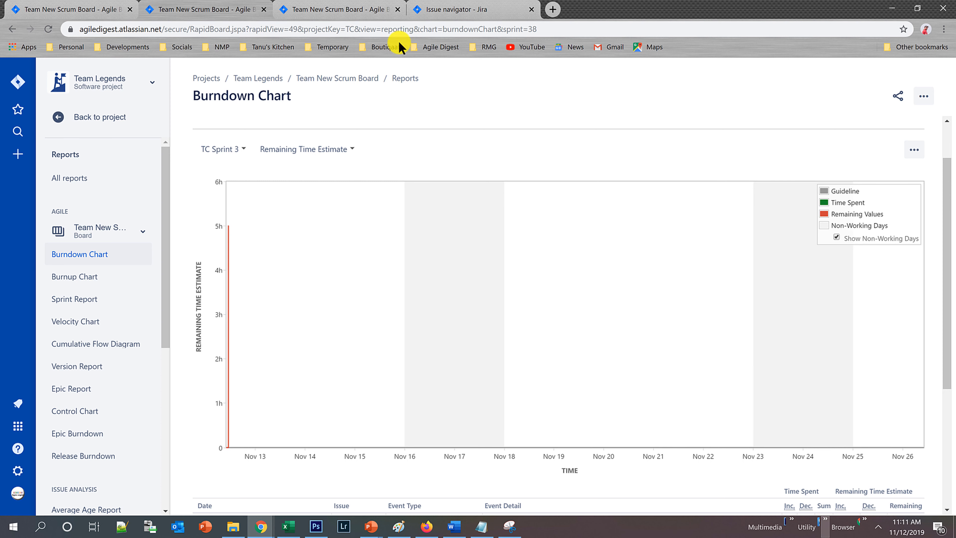
# Add 21/Nov/19 as a non-working day in the board's working days settings.
pyautogui.click(17, 5)
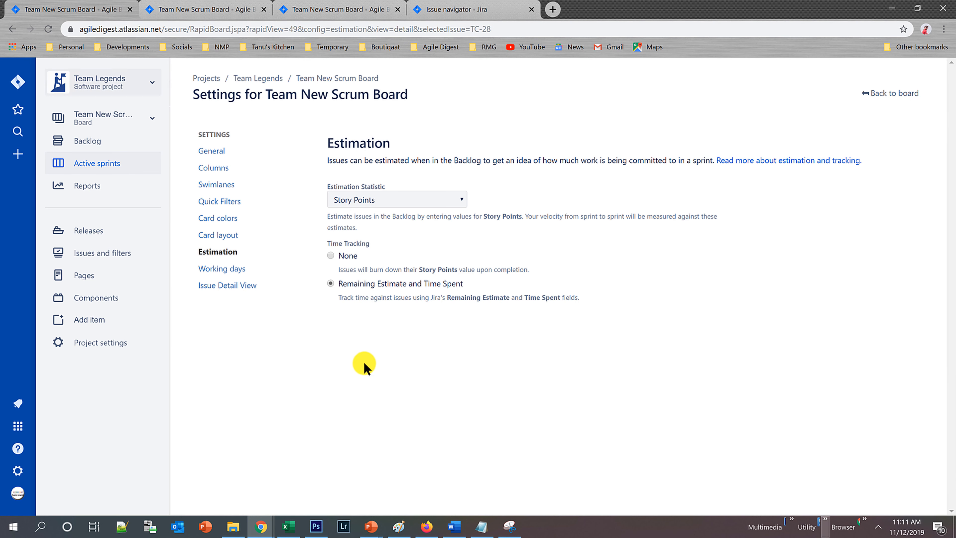
pyautogui.click(224, 268)
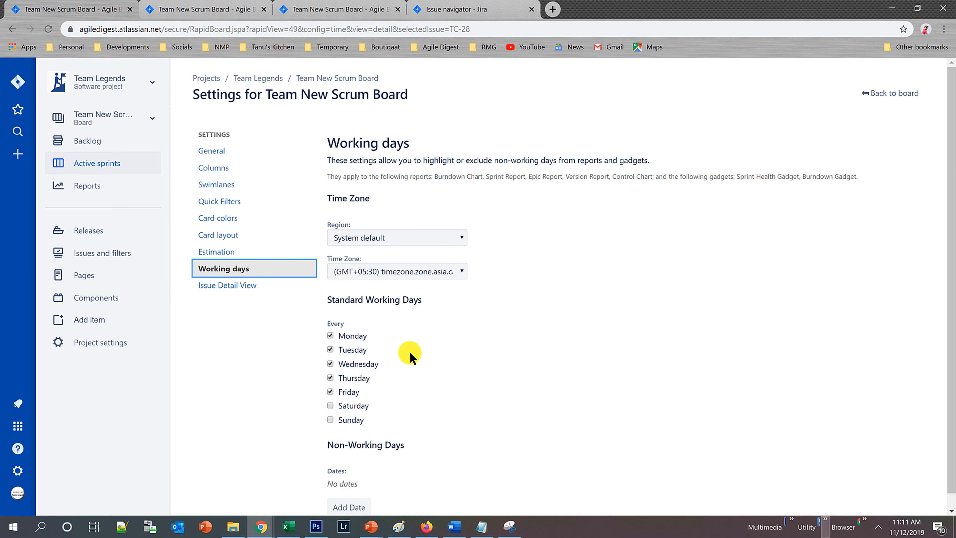
pyautogui.scroll(-1, 423, 356)
pyautogui.click(336, 495)
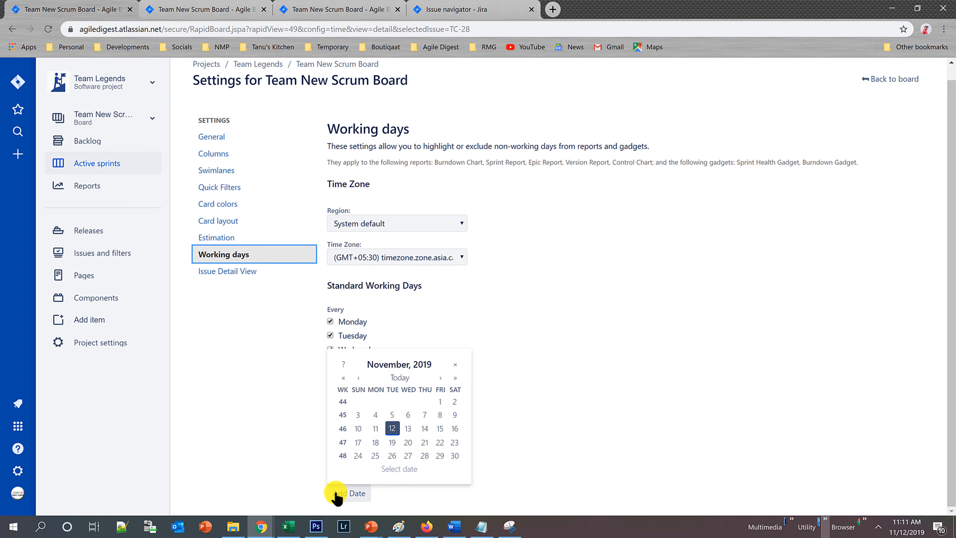
pyautogui.click(425, 442)
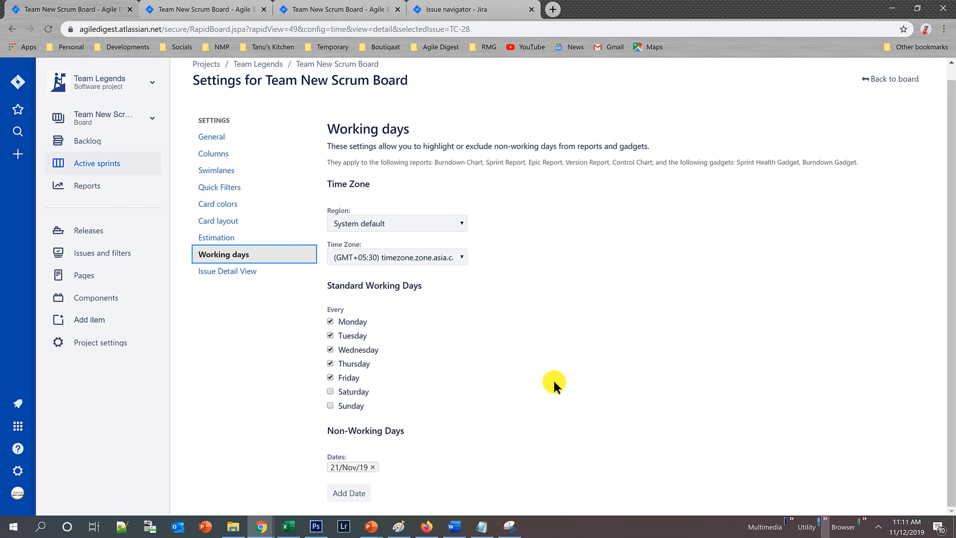
# Reload the TC Sprint 3 burndown chart and set its estimation statistic to Story Points.
pyautogui.click(187, 9)
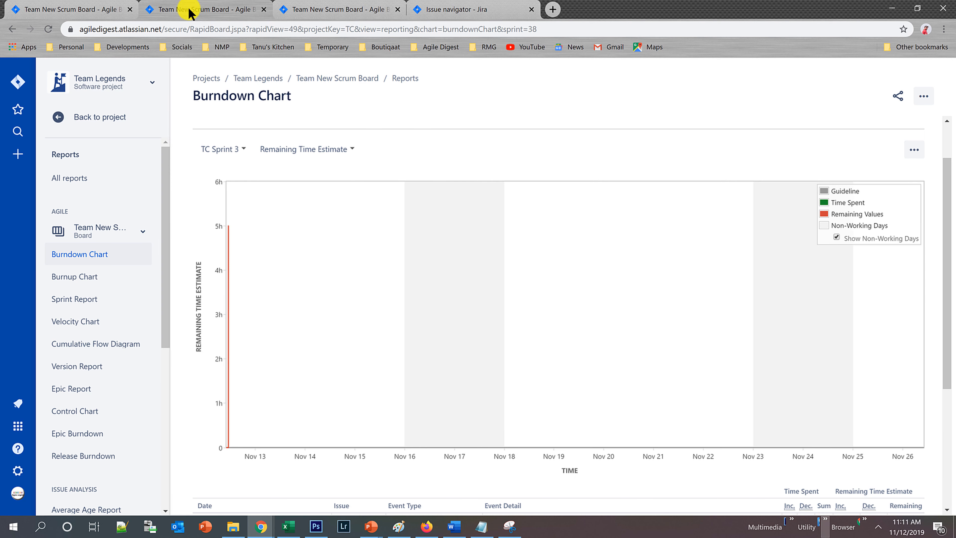
pyautogui.click(49, 27)
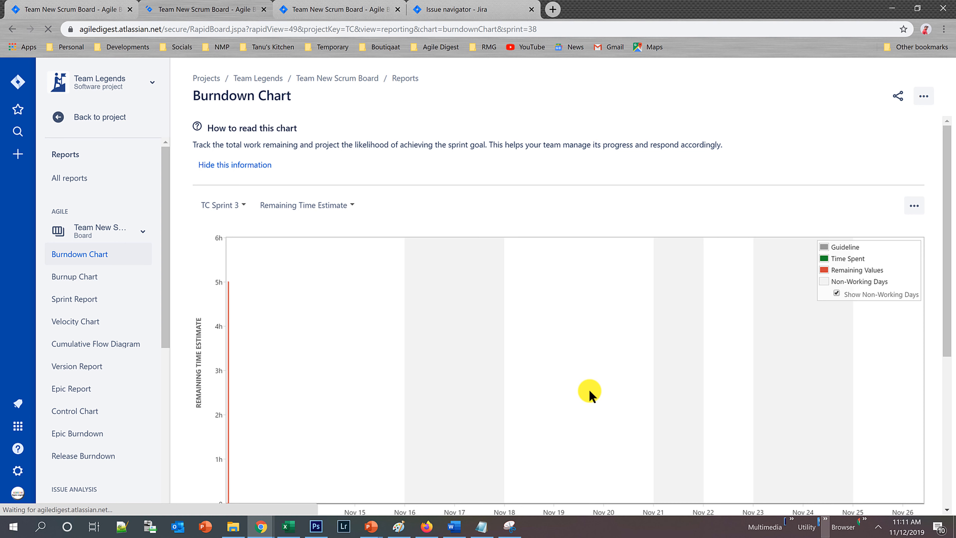
pyautogui.click(350, 208)
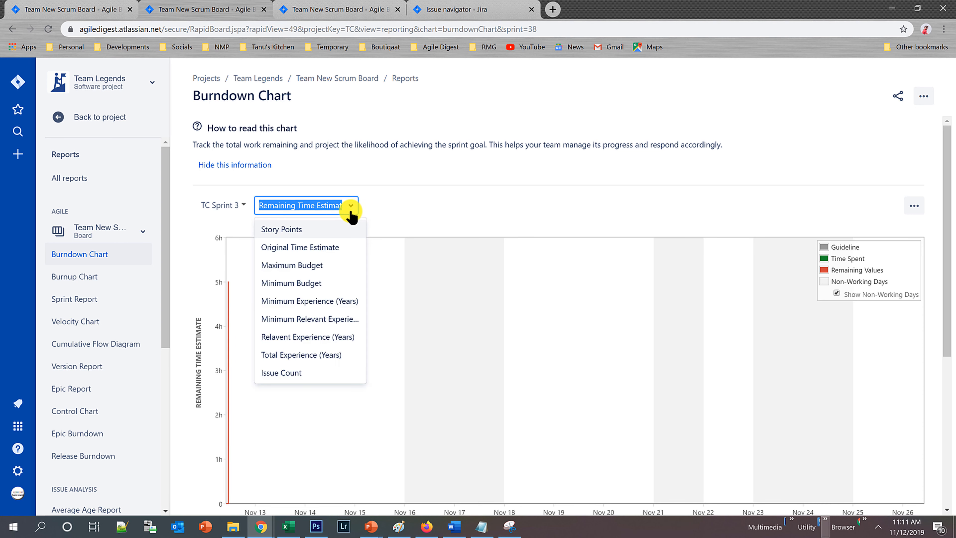
pyautogui.click(285, 229)
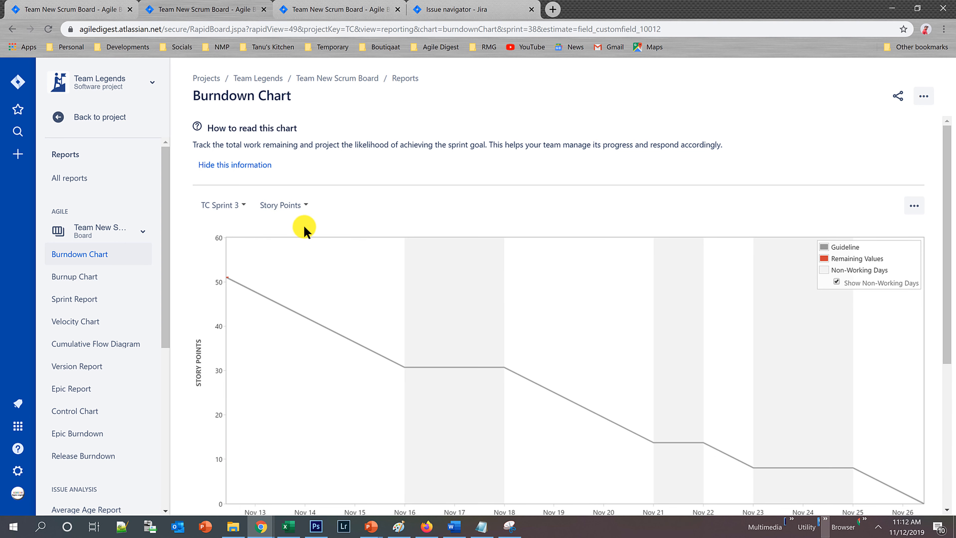
# Examine the non-working days on the Story Points burndown chart and return to the board's working days settings.
pyautogui.scroll(-1, 415, 348)
pyautogui.moveTo(223, 222)
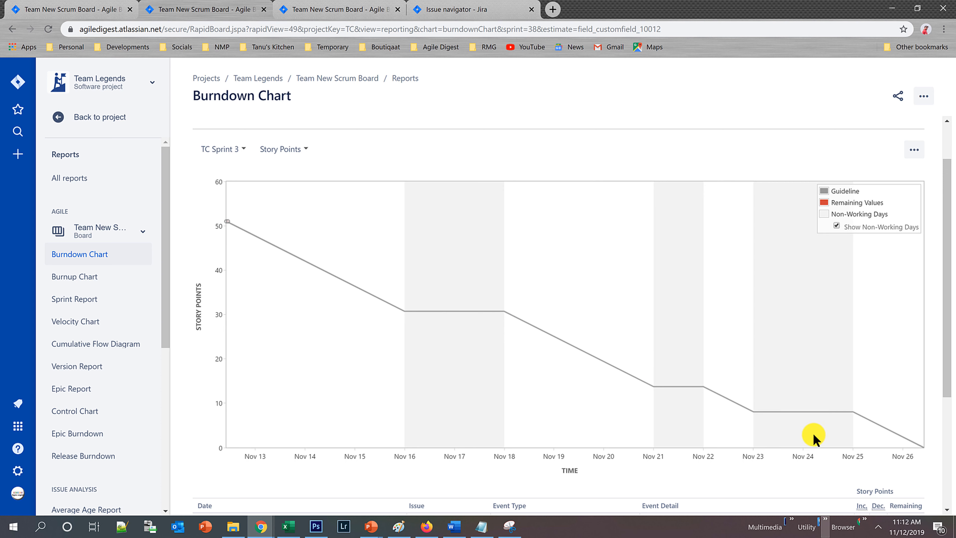
pyautogui.click(442, 8)
pyautogui.click(342, 9)
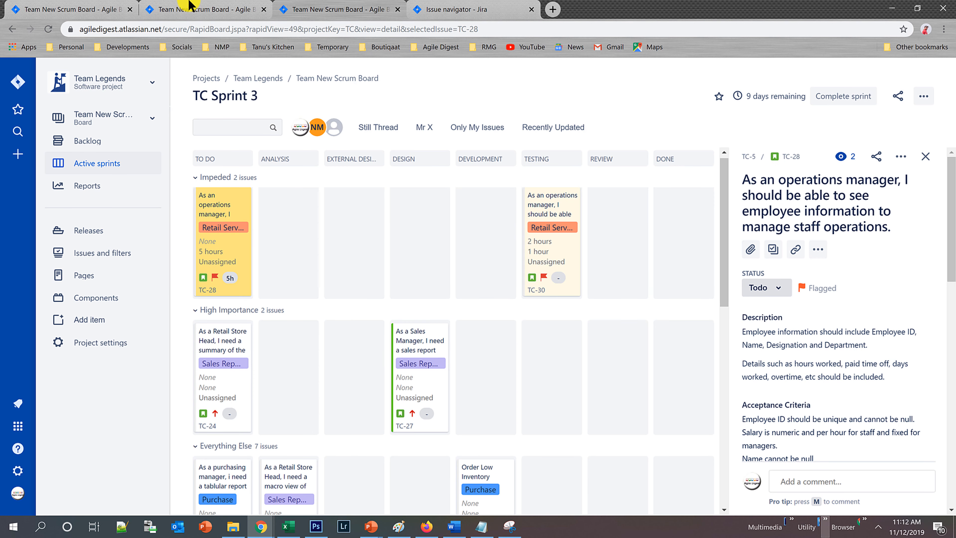
pyautogui.click(87, 5)
pyautogui.click(205, 8)
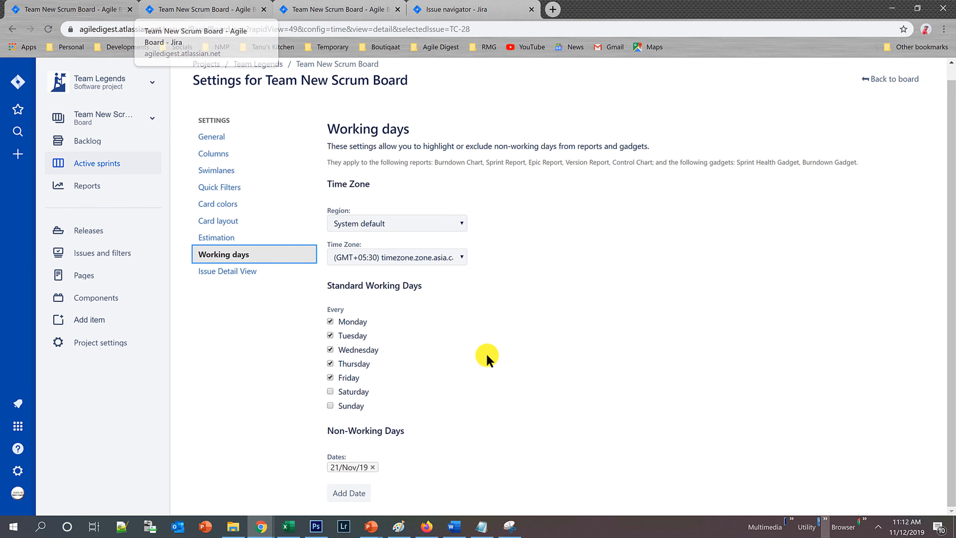
# Open the board's backlog and examine the issue details of TC-30.
pyautogui.click(219, 278)
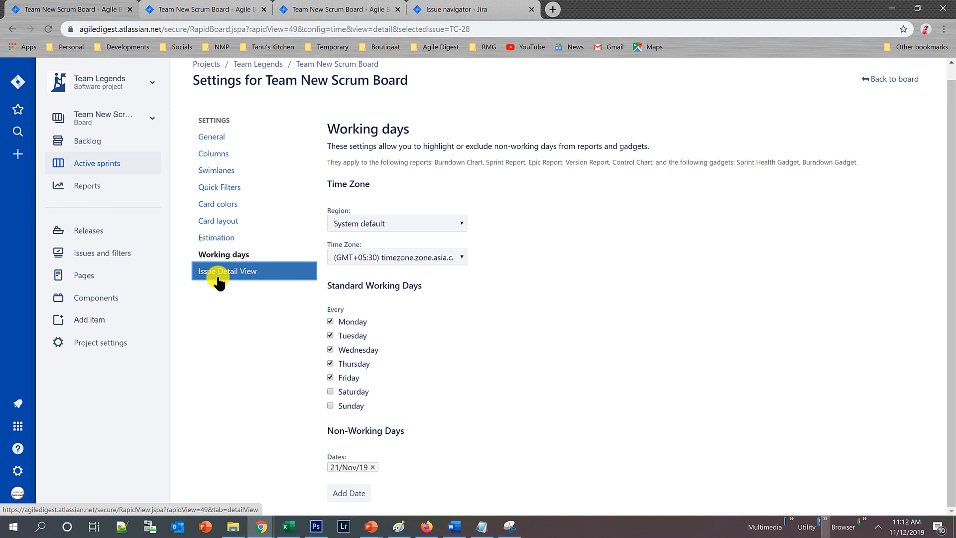
pyautogui.click(181, 4)
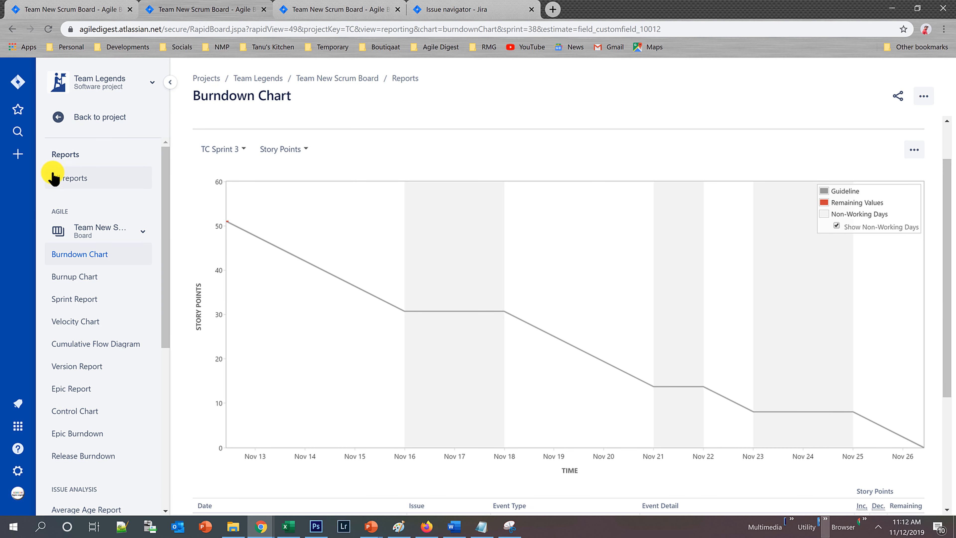
pyautogui.click(80, 120)
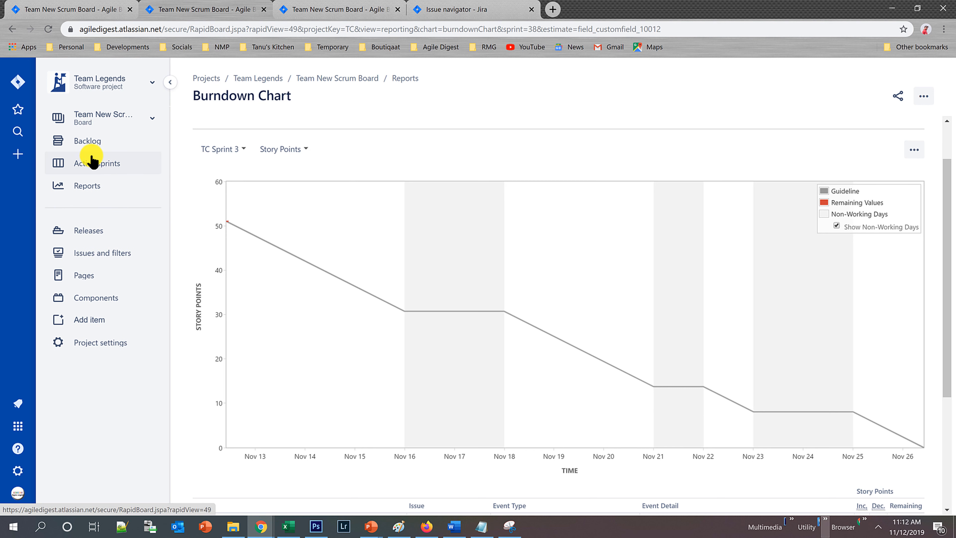
pyautogui.click(87, 142)
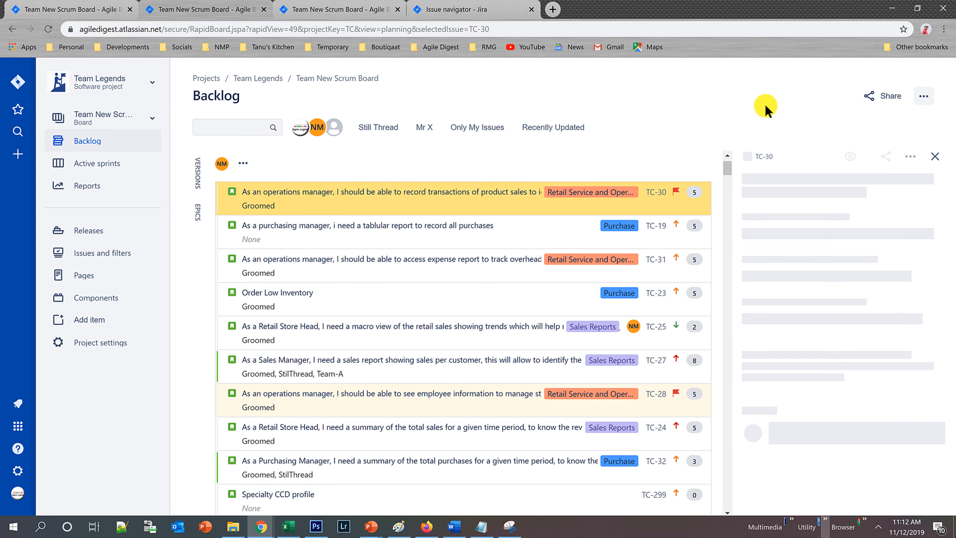
pyautogui.scroll(-8, 798, 373)
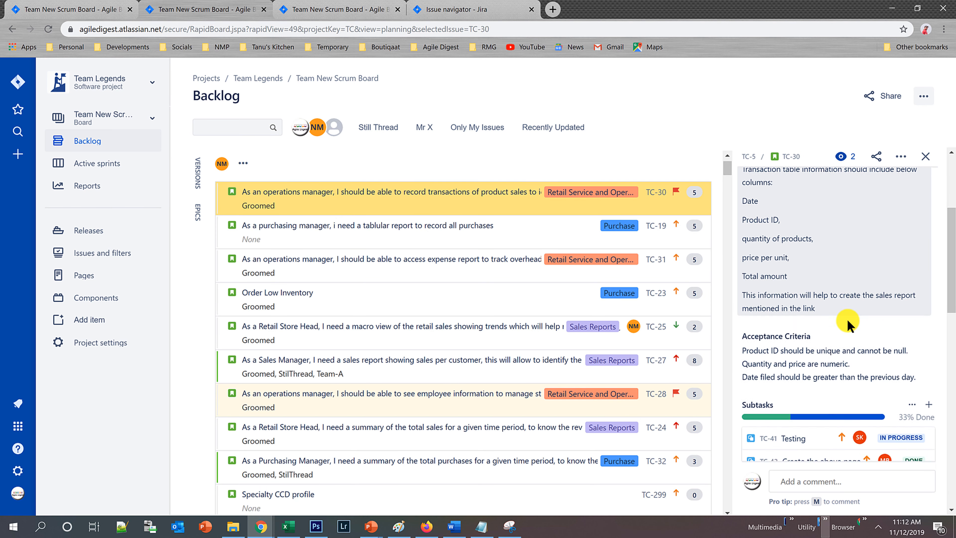
pyautogui.scroll(-5, 849, 333)
pyautogui.scroll(15, 847, 333)
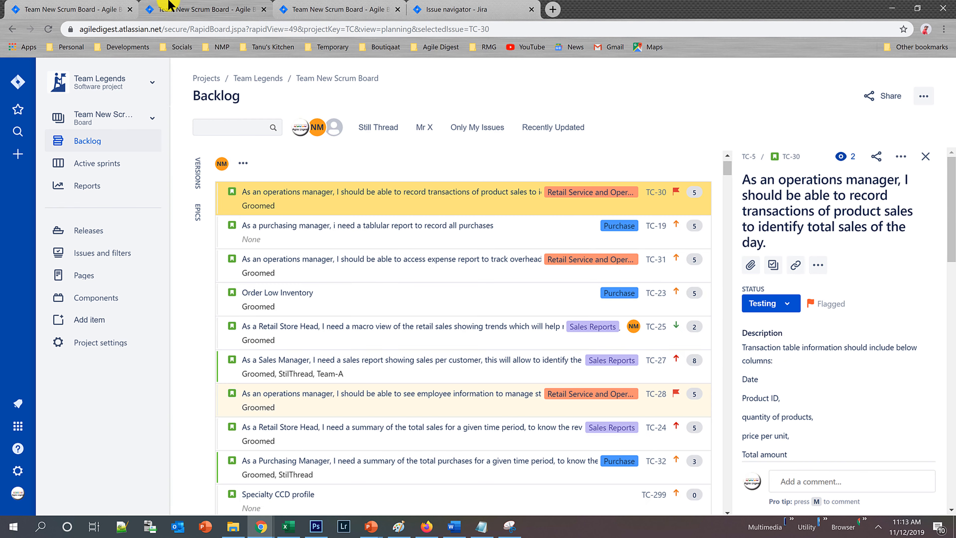
# Open the board's Issue Detail View settings and compare the listed fields with the TC-30 details in the backlog.
pyautogui.click(91, 4)
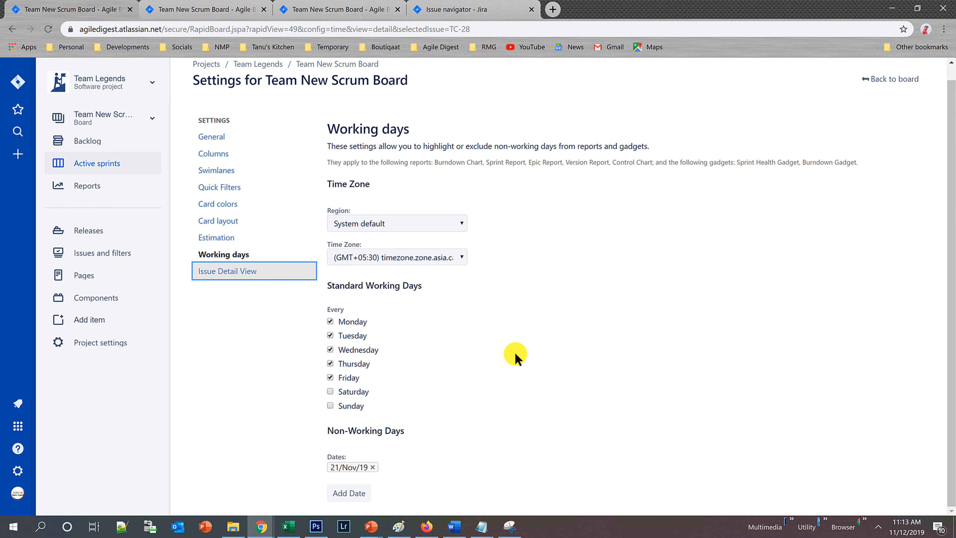
pyautogui.click(234, 271)
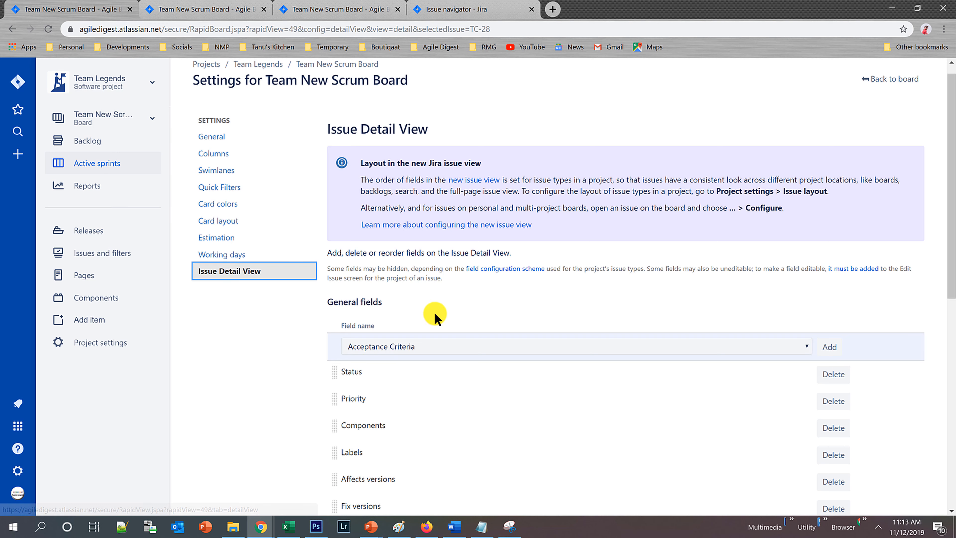
pyautogui.scroll(-1, 434, 316)
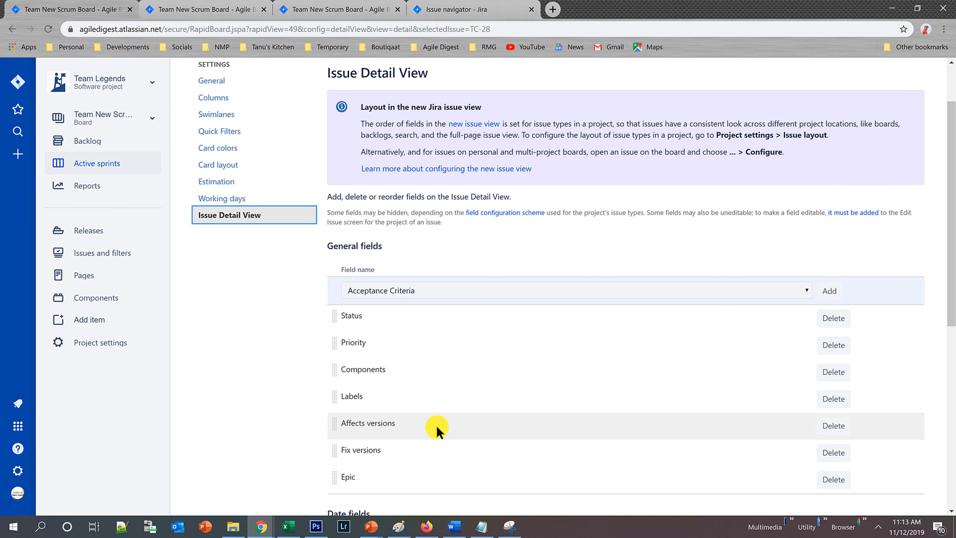
pyautogui.scroll(-1, 384, 415)
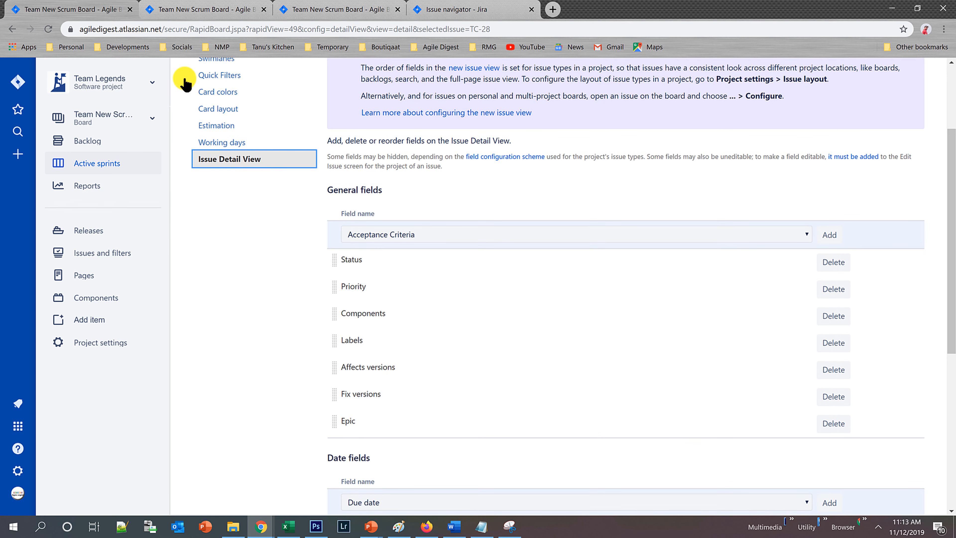
pyautogui.scroll(-8, 431, 316)
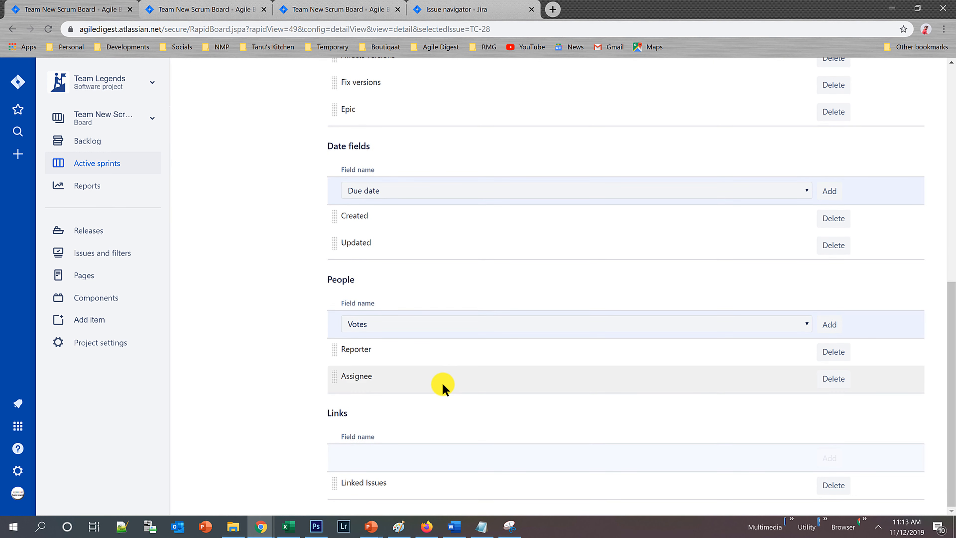
pyautogui.scroll(10, 441, 388)
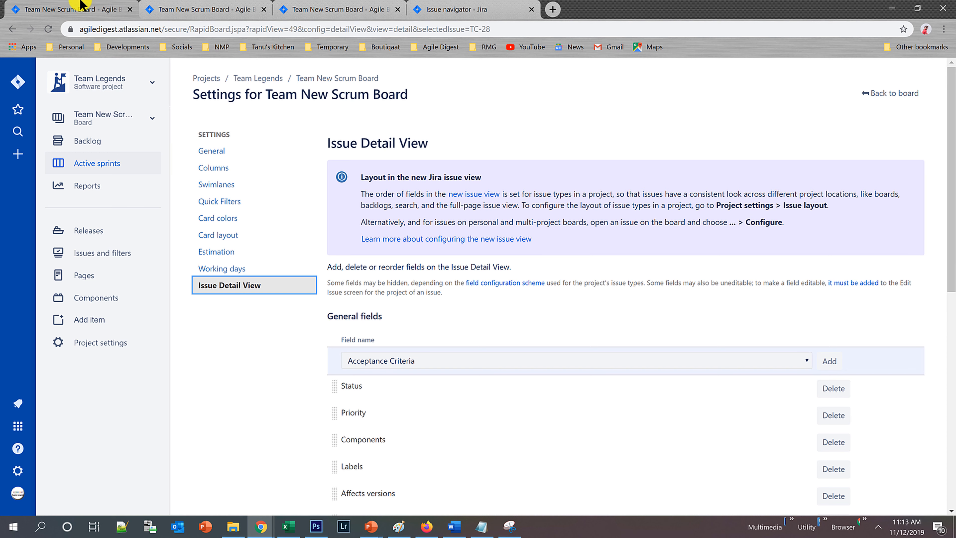
pyautogui.click(170, 5)
pyautogui.scroll(-3, 773, 333)
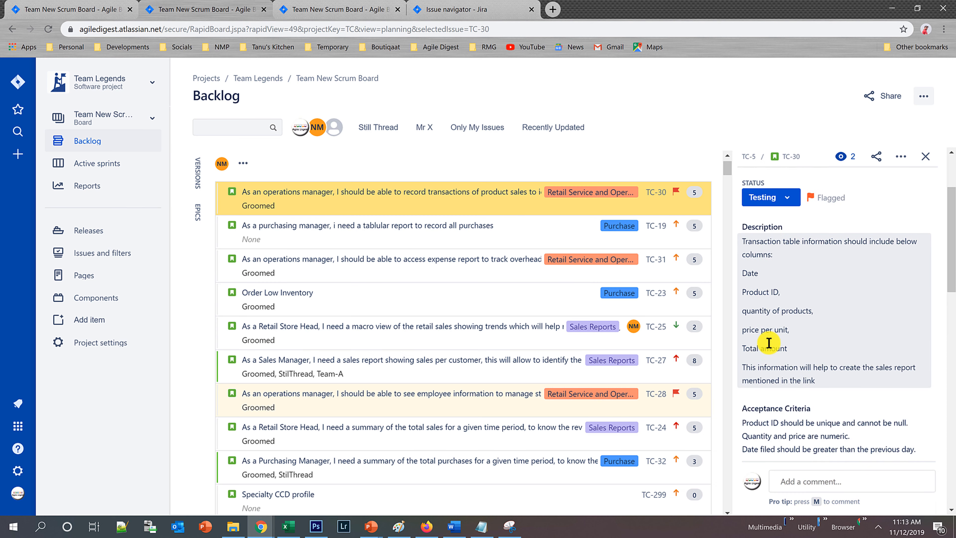
pyautogui.scroll(1, 800, 276)
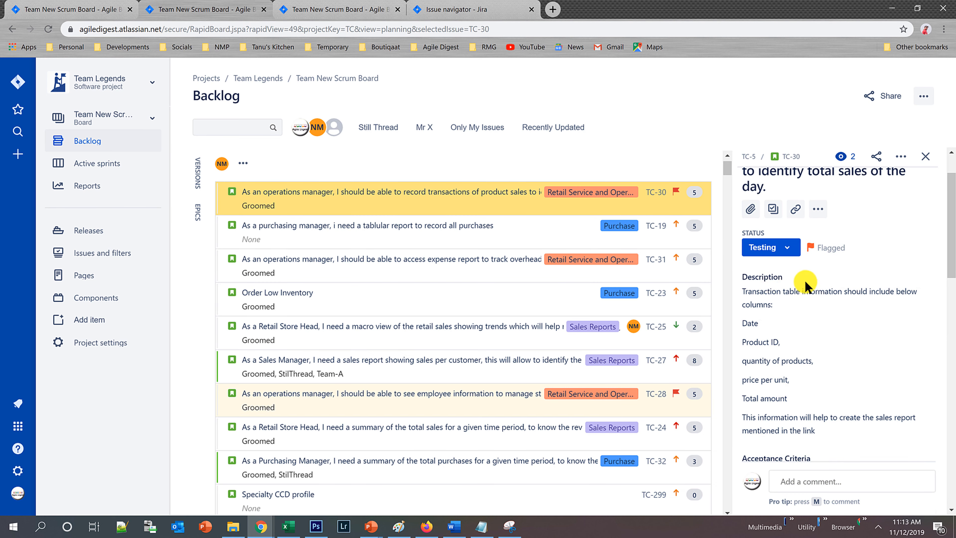
pyautogui.scroll(-2, 811, 366)
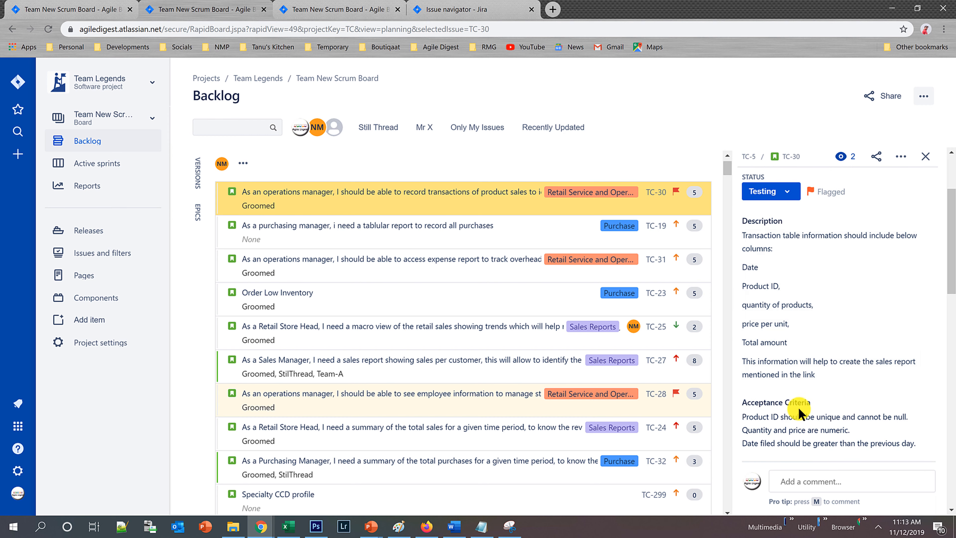
# Move the Status field below Epic at the end of the General fields in the Issue Detail View settings.
pyautogui.click(98, 4)
pyautogui.scroll(-3, 456, 414)
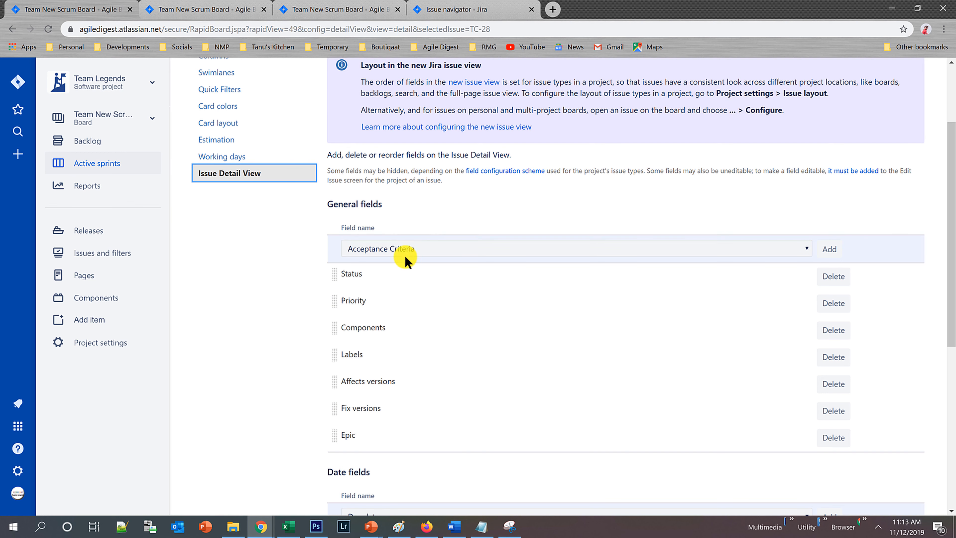
pyautogui.moveTo(333, 273); pyautogui.dragTo(340, 431)
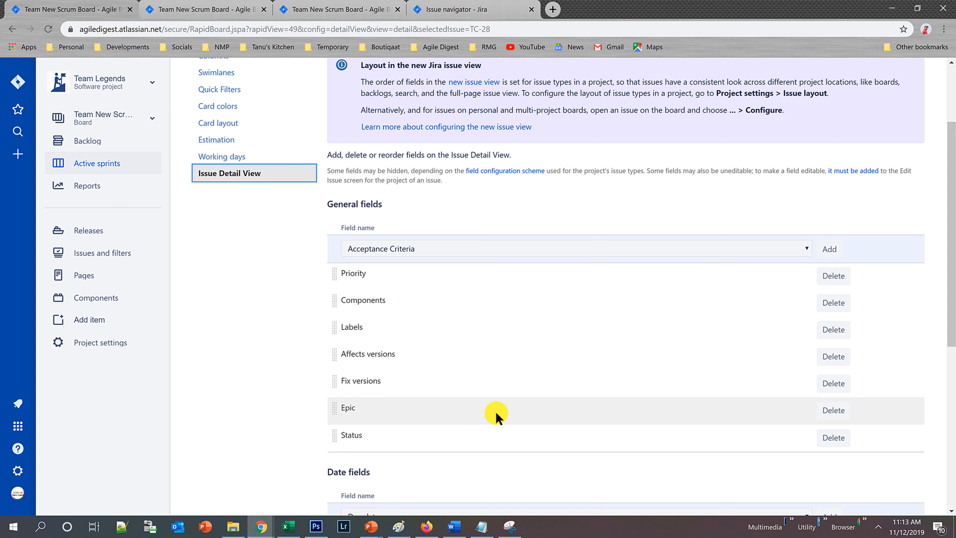
# Add Start date to the Date fields of the Issue Detail View.
pyautogui.scroll(-4, 443, 398)
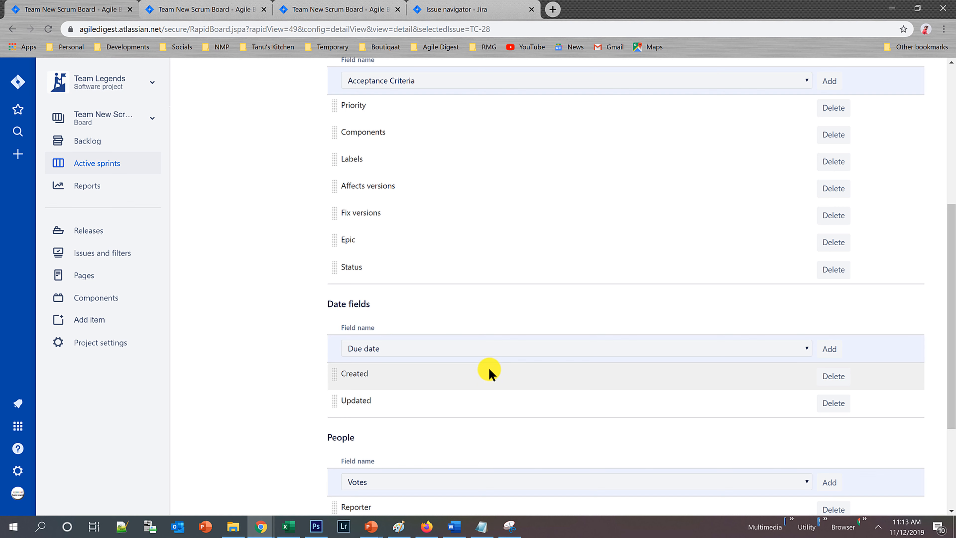
pyautogui.click(386, 347)
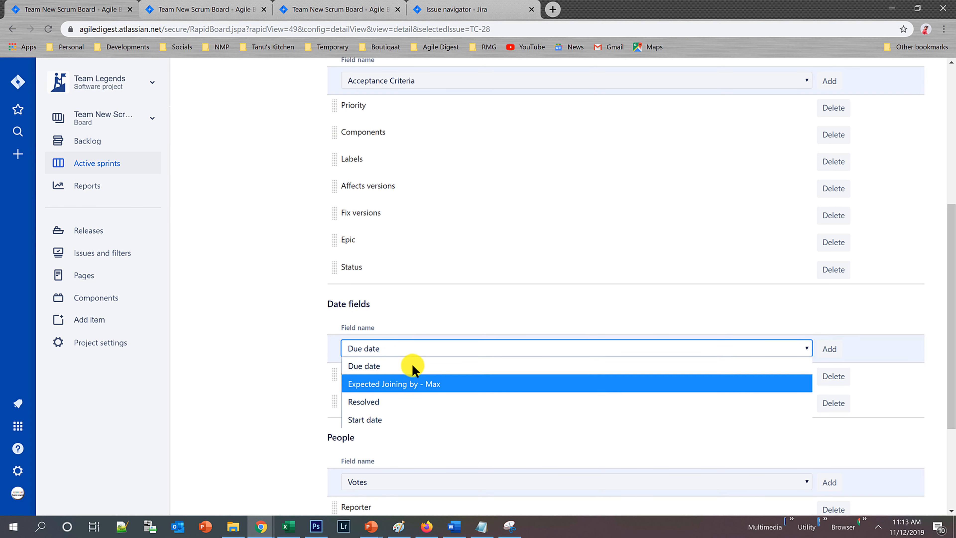
pyautogui.click(375, 422)
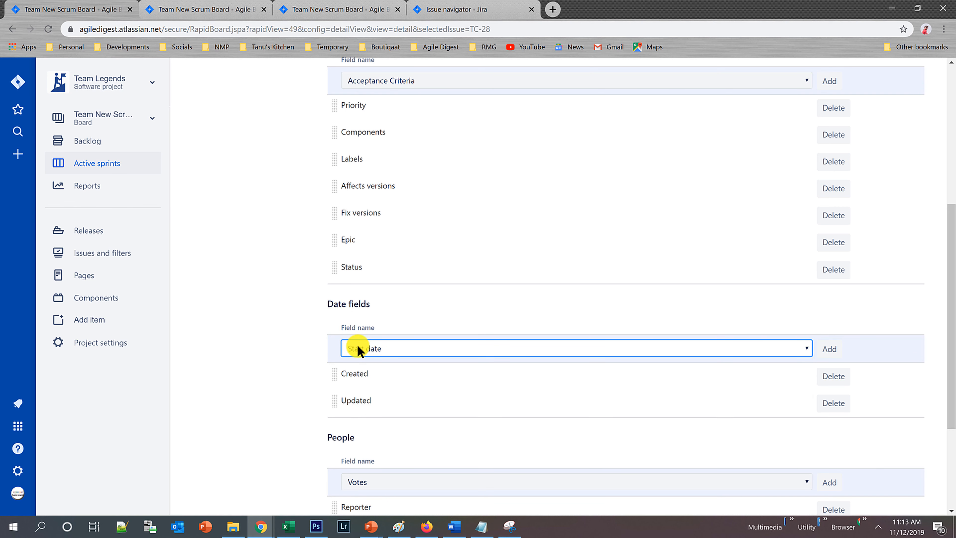
pyautogui.click(830, 350)
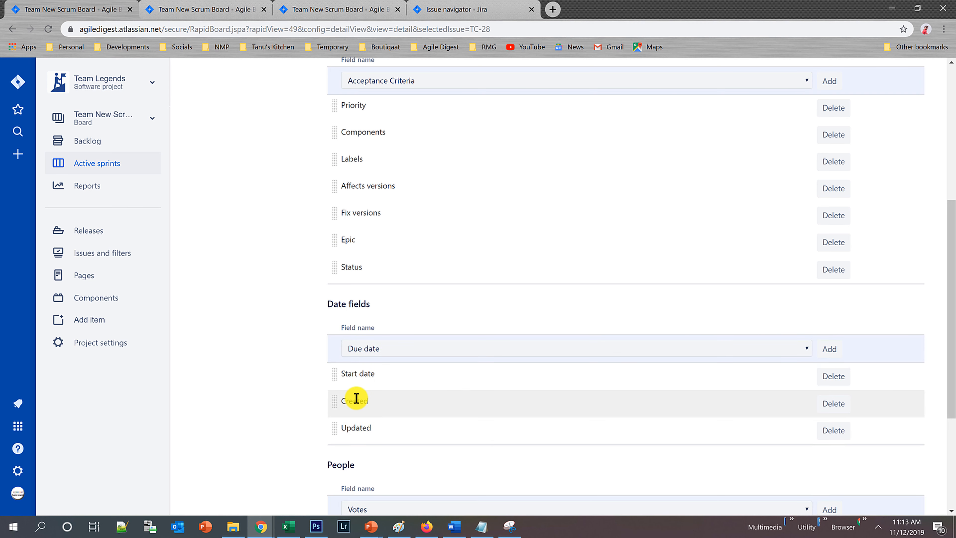
# Return to the TC Sprint 3 board and examine the fields shown in the TC-28 issue details.
pyautogui.scroll(-5, 405, 407)
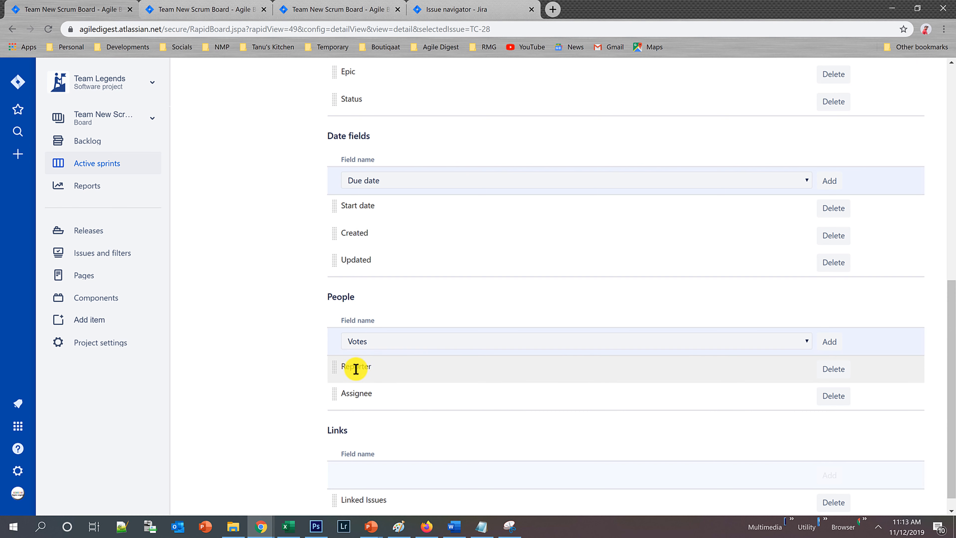
pyautogui.scroll(-1, 433, 420)
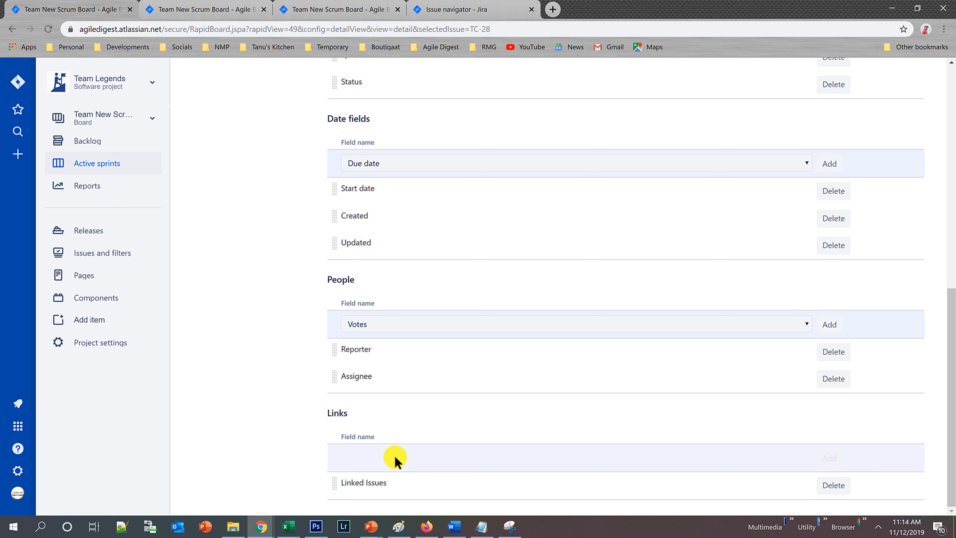
pyautogui.scroll(10, 395, 457)
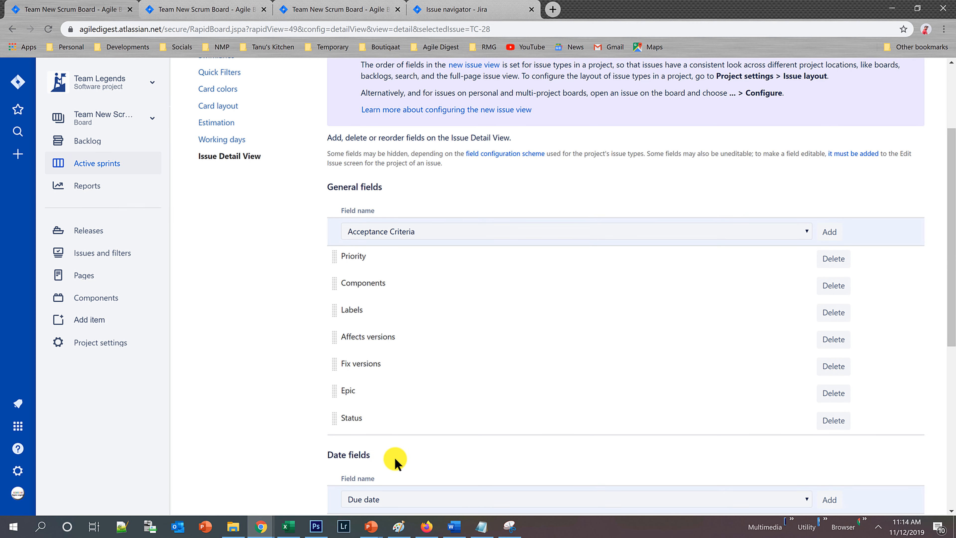
pyautogui.scroll(4, 395, 459)
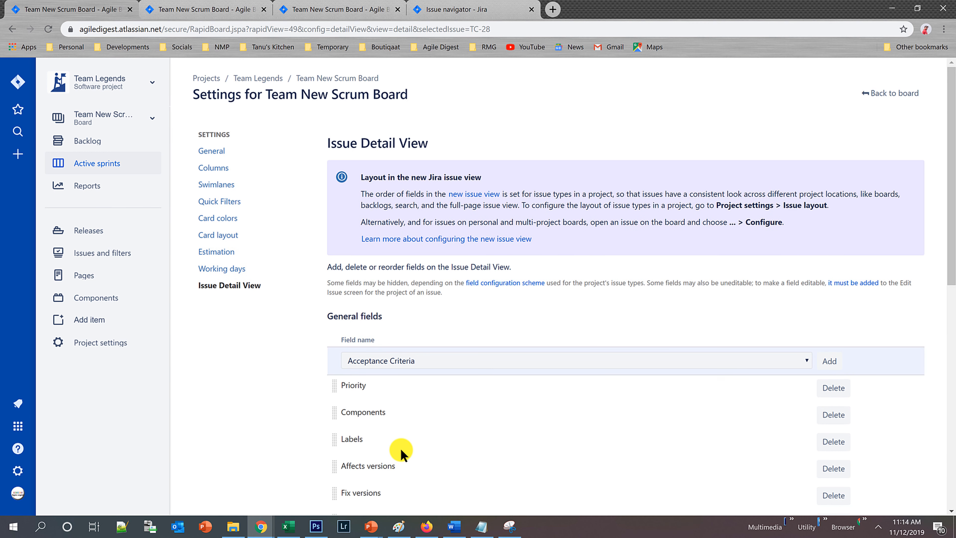
pyautogui.click(900, 94)
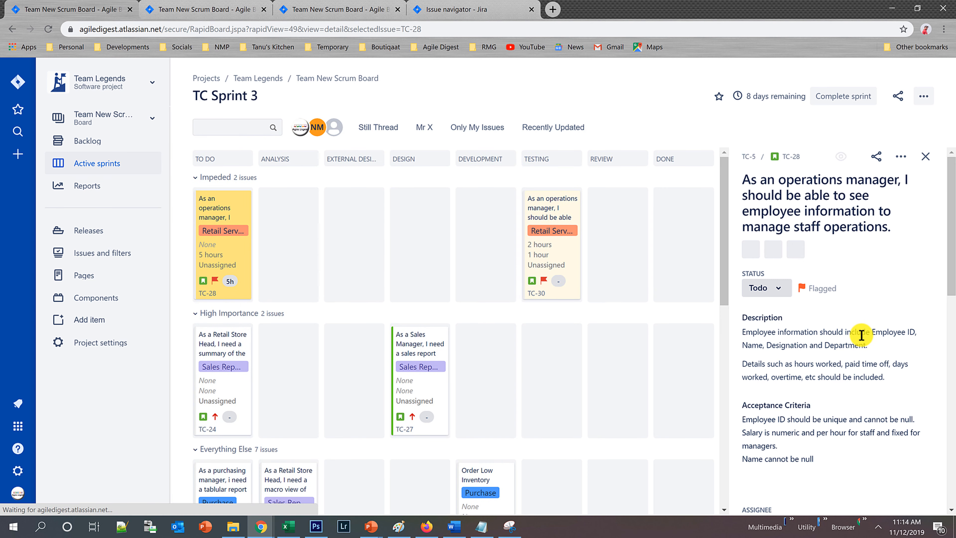
pyautogui.scroll(-3, 861, 335)
pyautogui.scroll(-2, 868, 341)
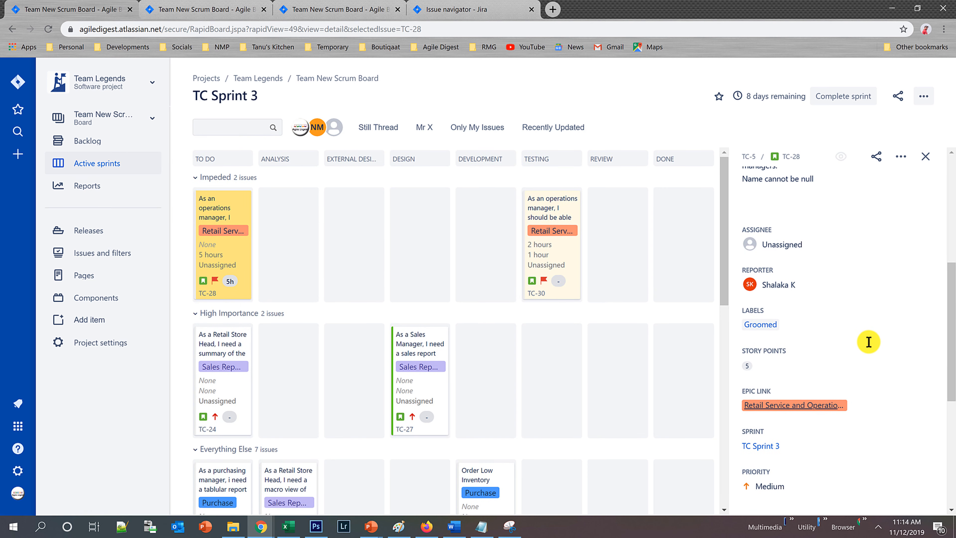
pyautogui.scroll(-3, 868, 342)
pyautogui.scroll(-1, 865, 340)
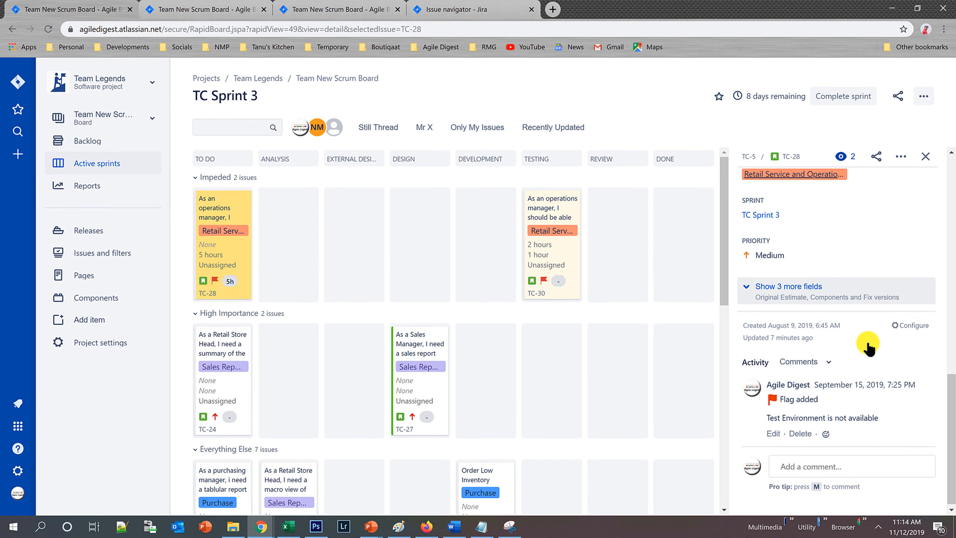
pyautogui.scroll(5, 832, 386)
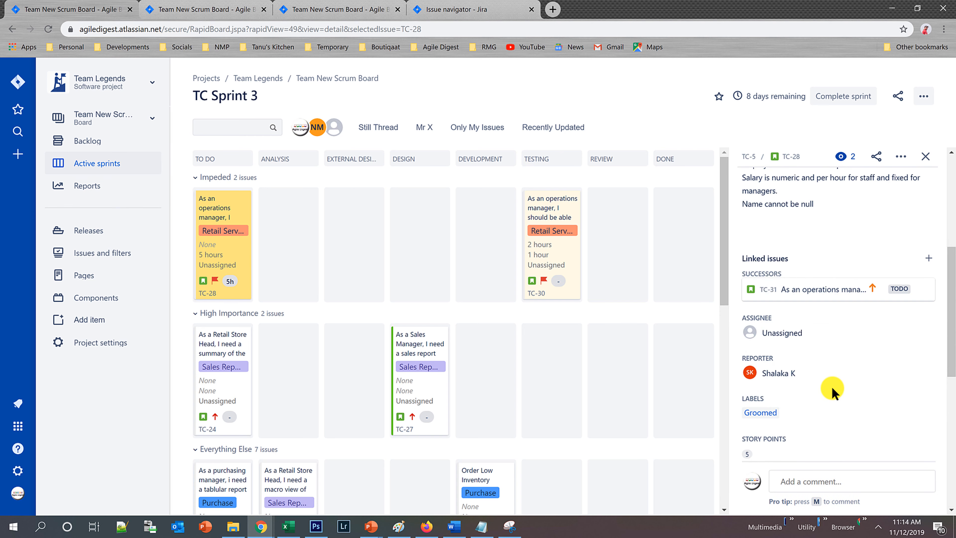
pyautogui.scroll(-1, 831, 386)
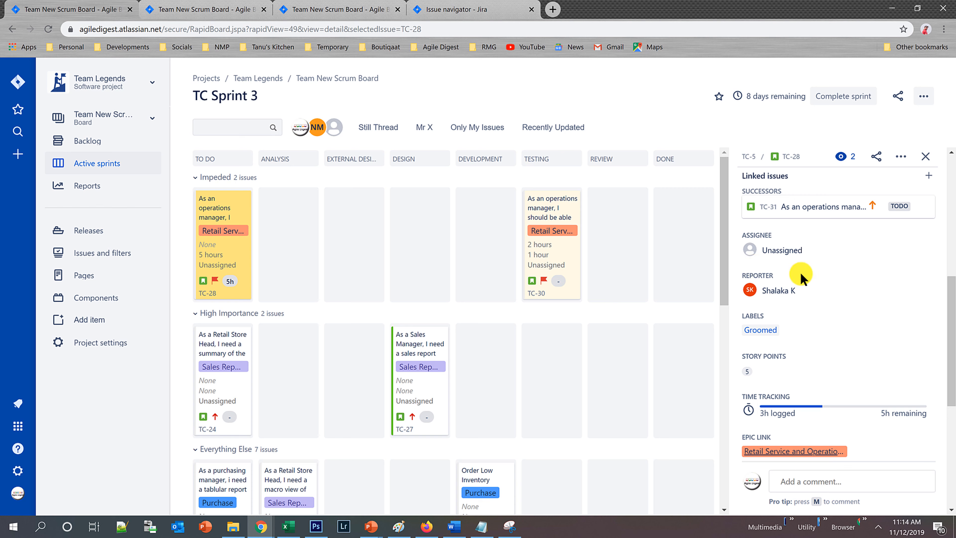
pyautogui.scroll(5, 800, 271)
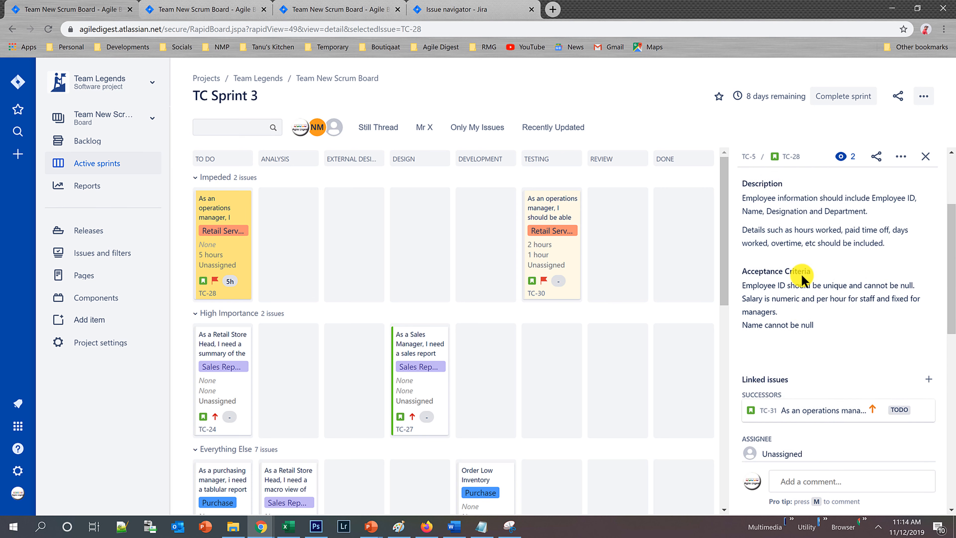
pyautogui.scroll(-10, 801, 275)
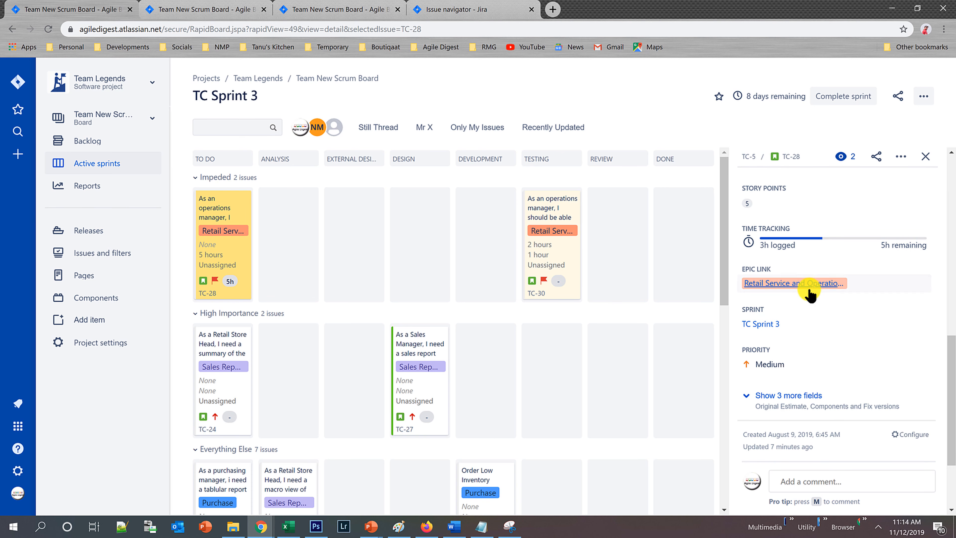
# Show the three additional fields in the TC-28 details and examine the issue from its summary down to its comments.
pyautogui.click(780, 393)
pyautogui.scroll(-4, 833, 374)
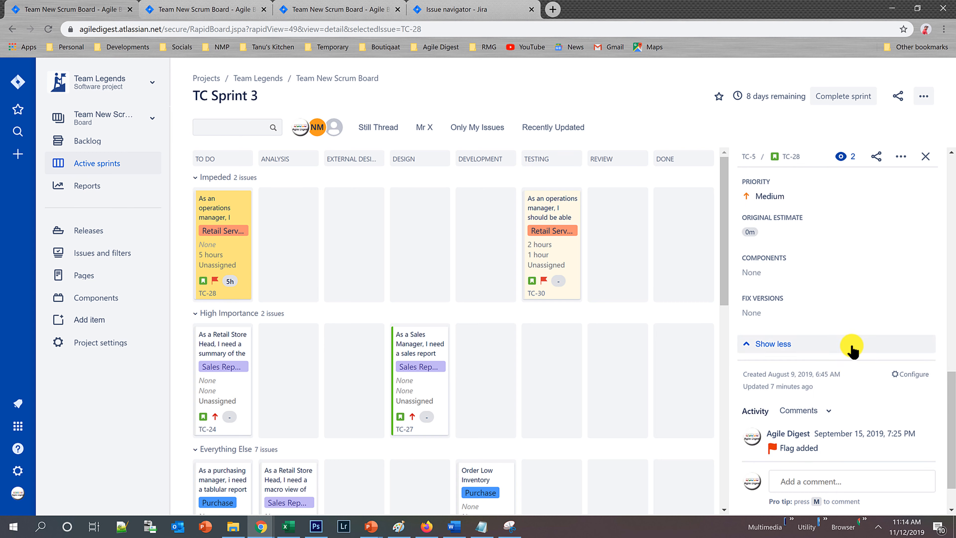
pyautogui.scroll(-1, 852, 350)
pyautogui.scroll(3, 852, 349)
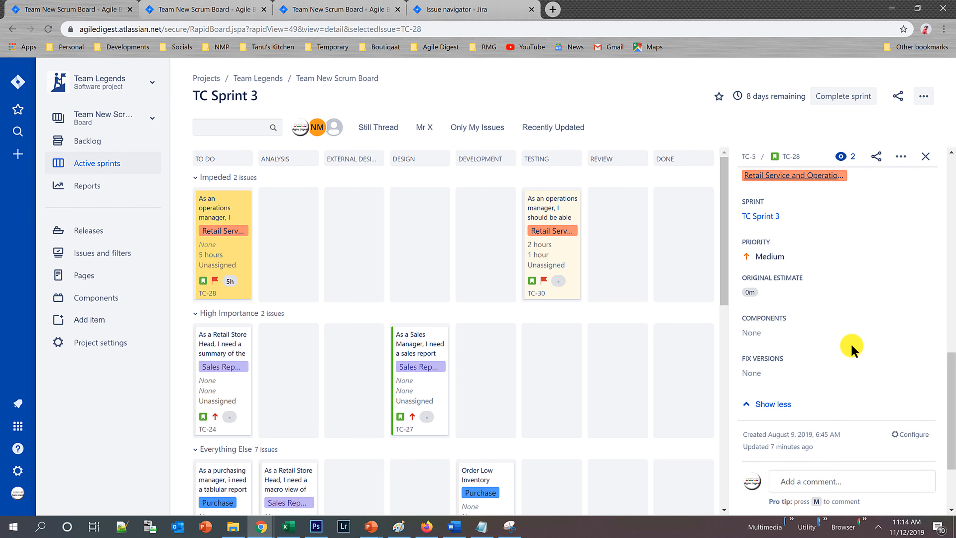
pyautogui.scroll(8, 852, 349)
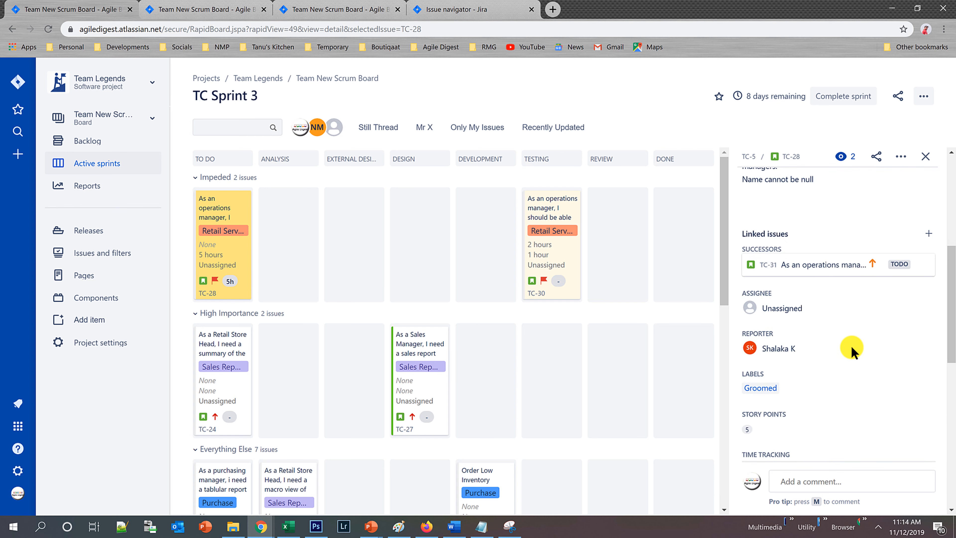
pyautogui.scroll(6, 851, 344)
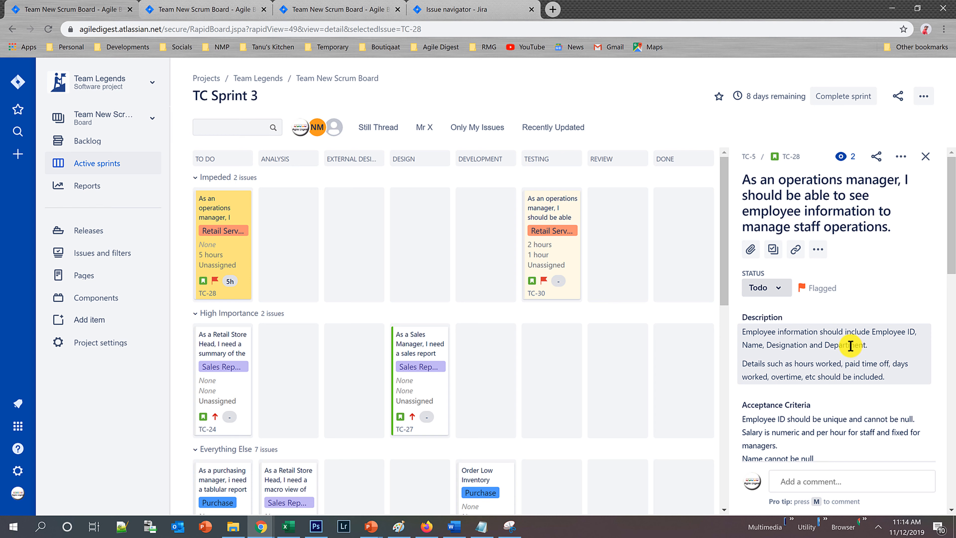
pyautogui.scroll(-3, 851, 345)
pyautogui.scroll(-3, 850, 345)
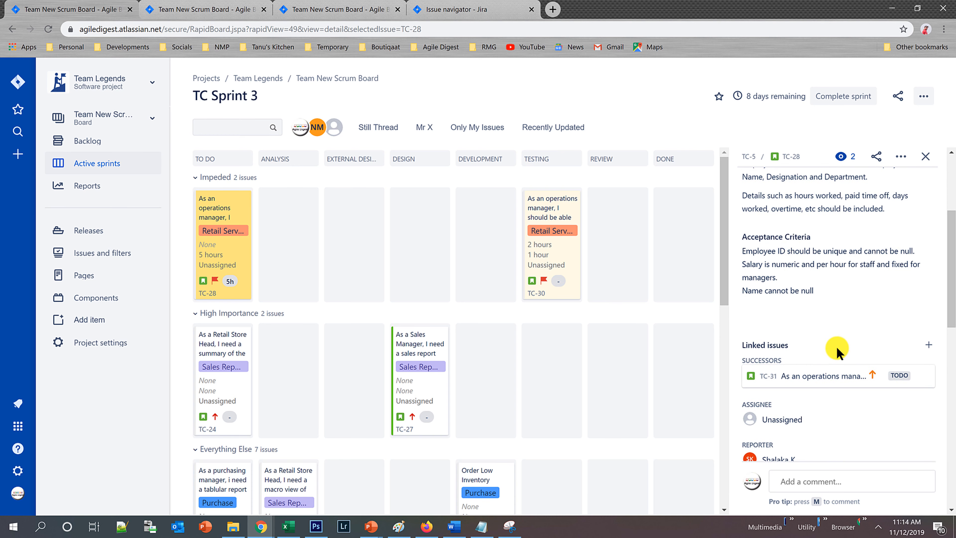
pyautogui.scroll(6, 838, 348)
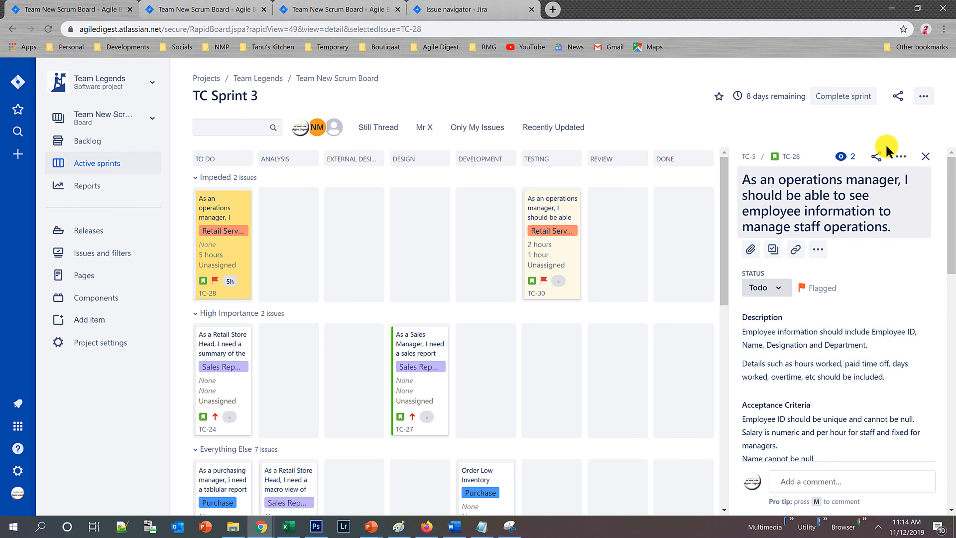
pyautogui.moveTo(952, 197); pyautogui.dragTo(942, 179)
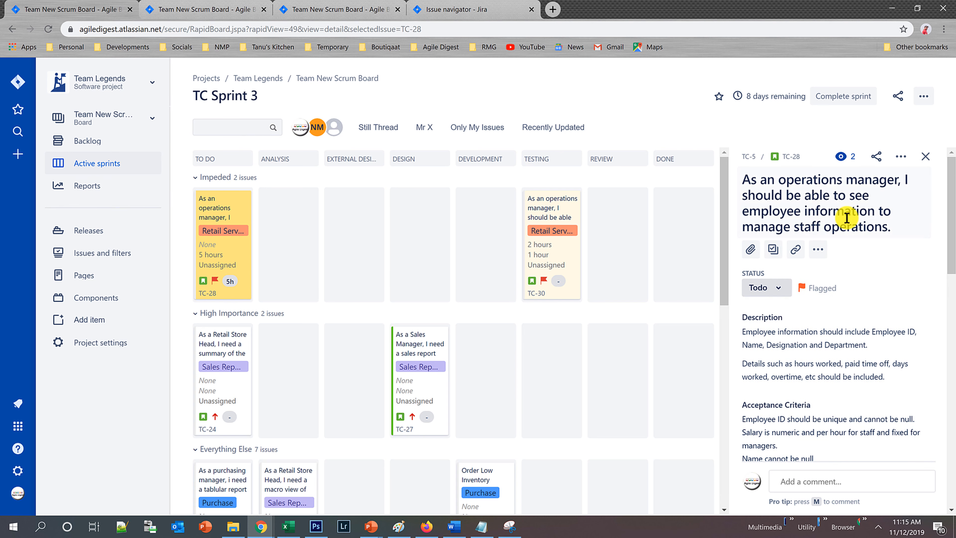
# Open the Scrum Default Issue Screen layout configuration from the TC-28 details and compare it with the sprint board and backlog.
pyautogui.click(772, 250)
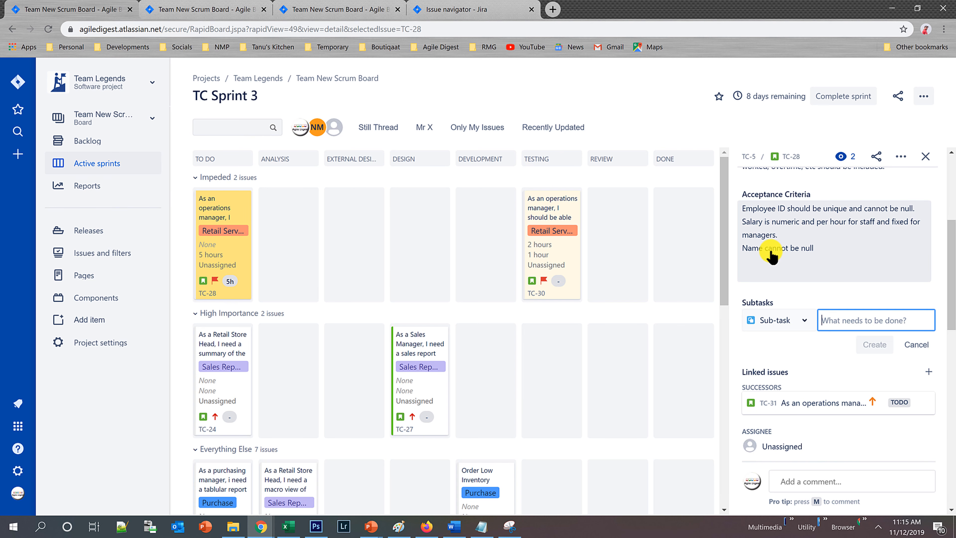
pyautogui.scroll(-5, 767, 358)
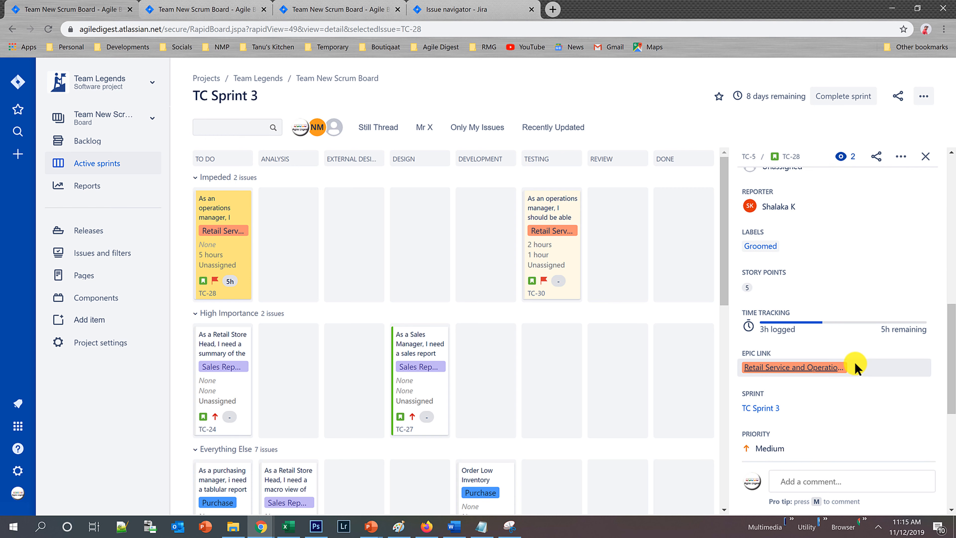
pyautogui.scroll(-7, 819, 408)
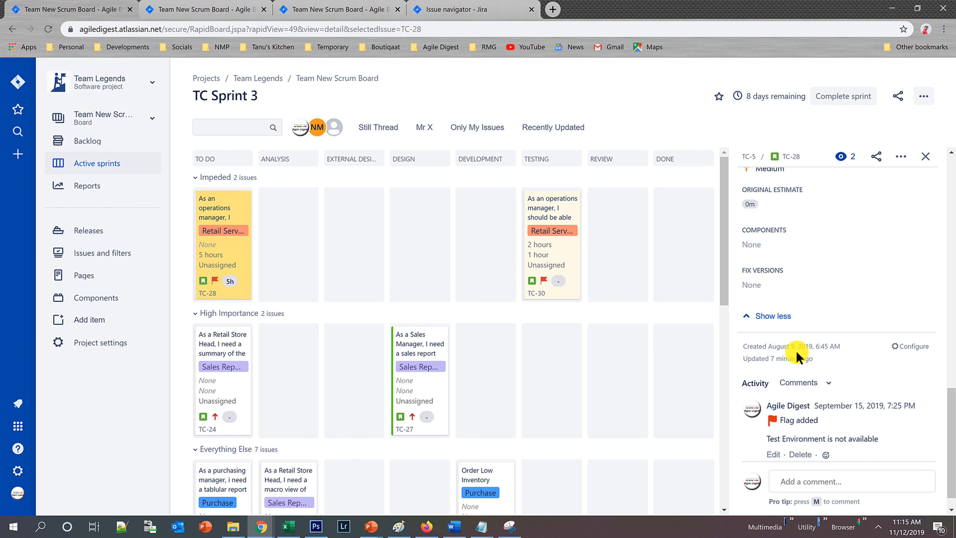
pyautogui.click(916, 346)
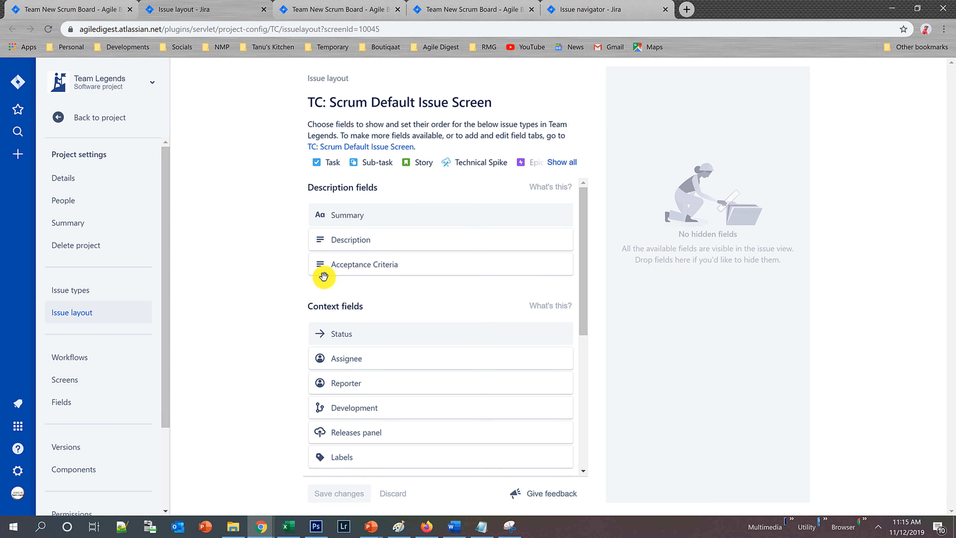
pyautogui.moveTo(581, 231); pyautogui.dragTo(103, 6)
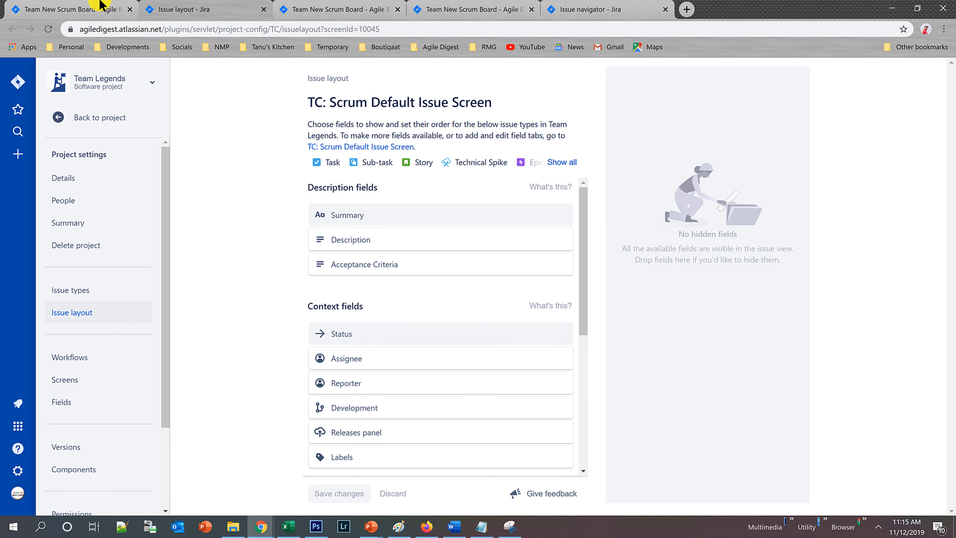
pyautogui.click(55, 5)
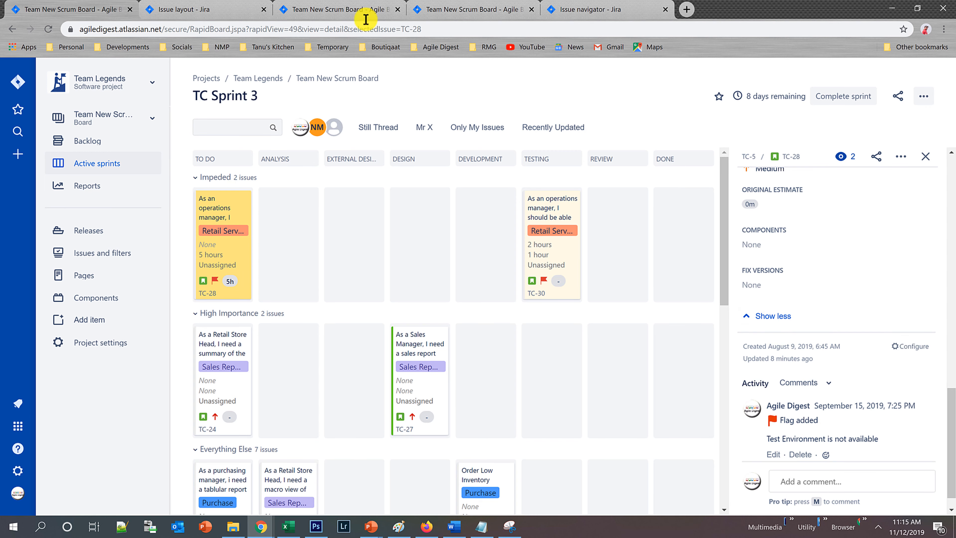
pyautogui.click(217, 3)
pyautogui.click(350, 4)
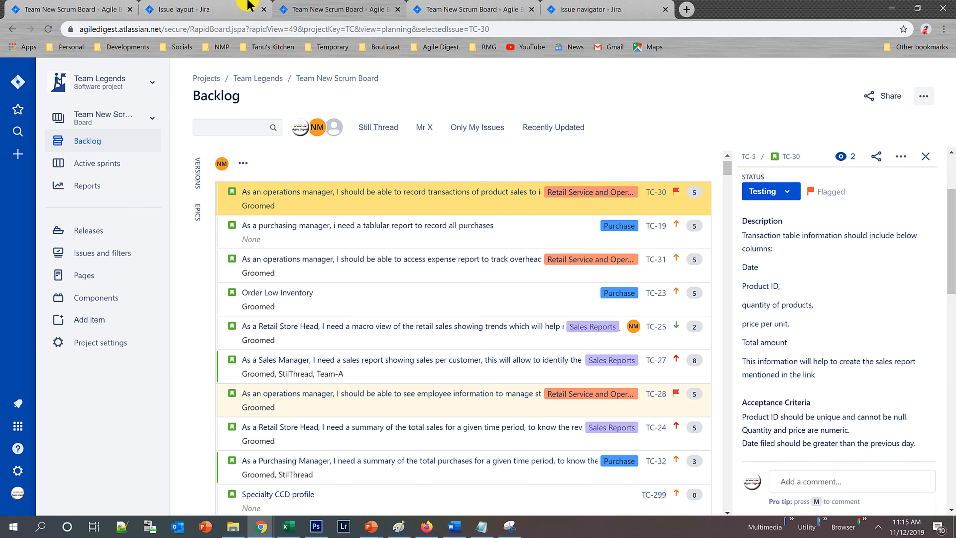
pyautogui.click(213, 3)
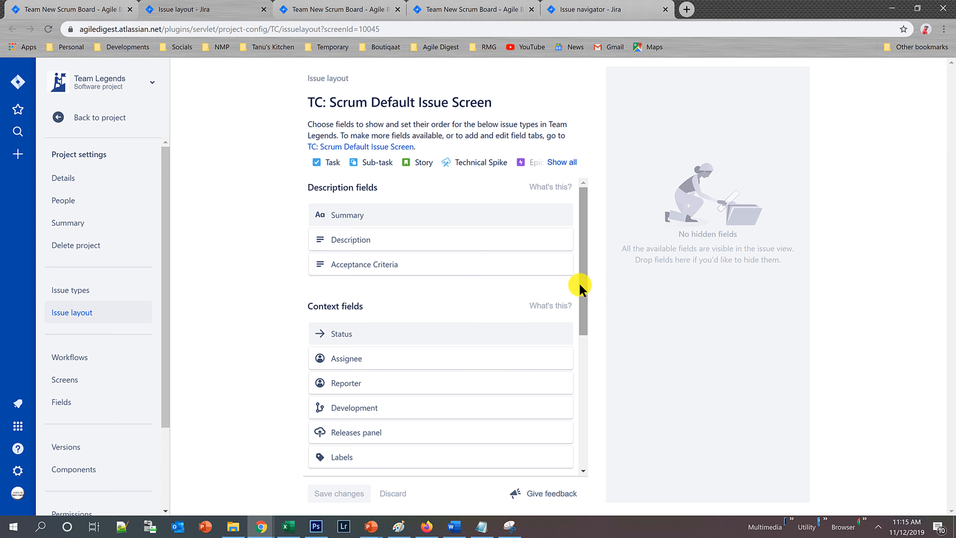
# Examine the description fields, context fields and hide-when-empty fields listed in the issue layout.
pyautogui.moveTo(577, 286); pyautogui.dragTo(575, 318)
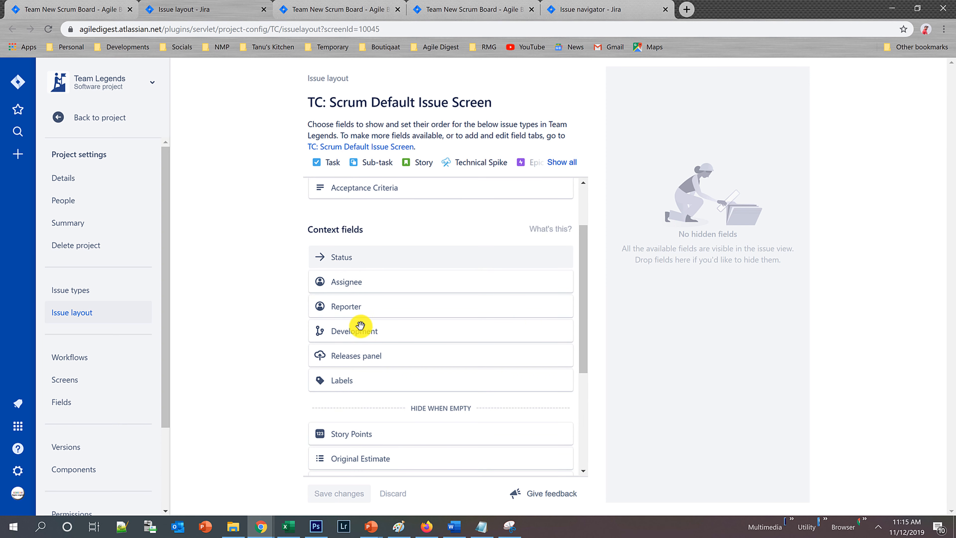
pyautogui.scroll(-3, 363, 331)
pyautogui.scroll(-2, 397, 353)
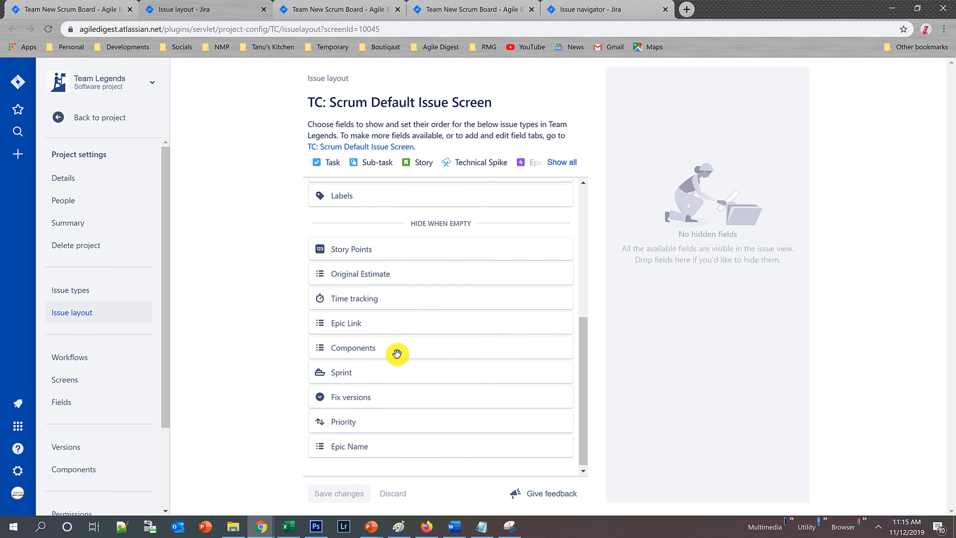
pyautogui.scroll(7, 395, 354)
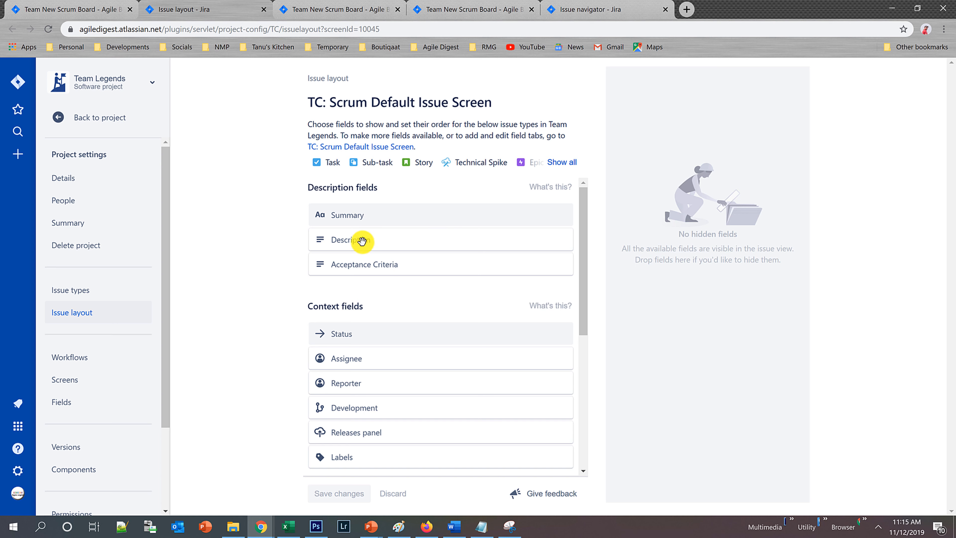
# Try to move Summary to the hidden fields area and Sprint higher among the context fields.
pyautogui.moveTo(356, 214); pyautogui.dragTo(665, 212)
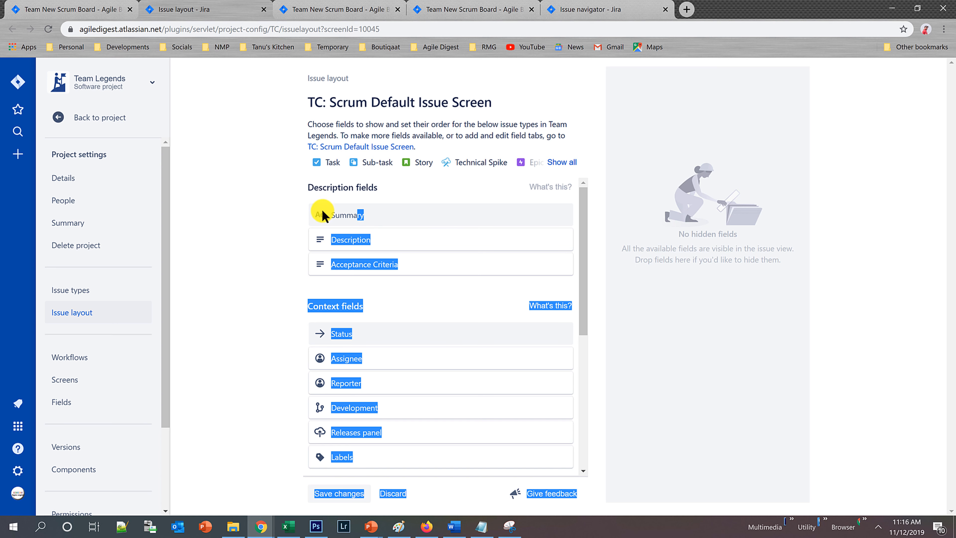
pyautogui.click(314, 215)
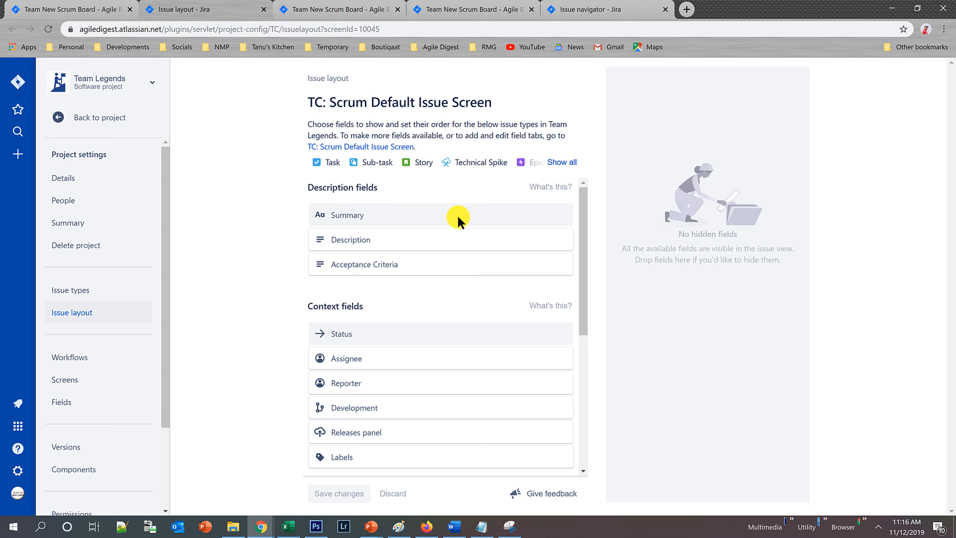
pyautogui.scroll(-7, 454, 222)
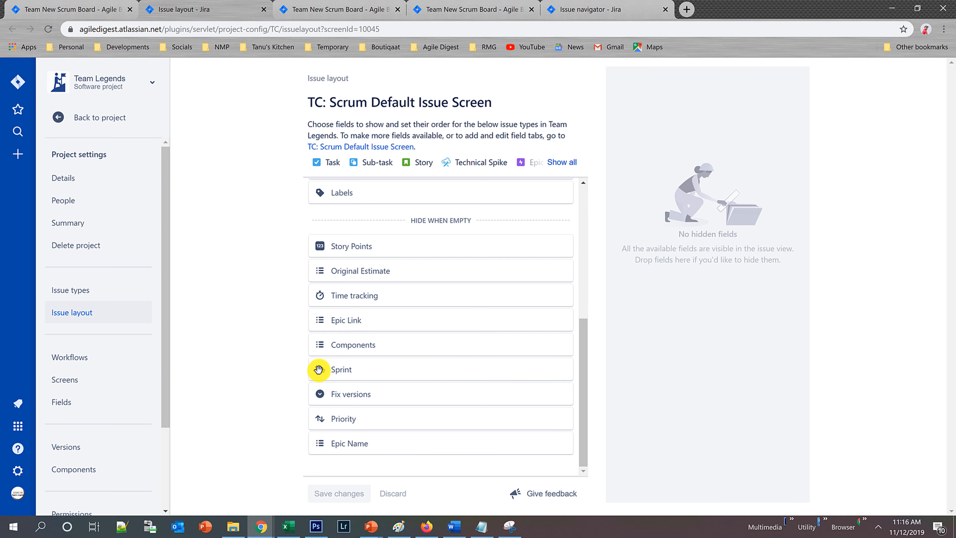
pyautogui.moveTo(318, 369); pyautogui.dragTo(341, 292)
pyautogui.scroll(5, 359, 337)
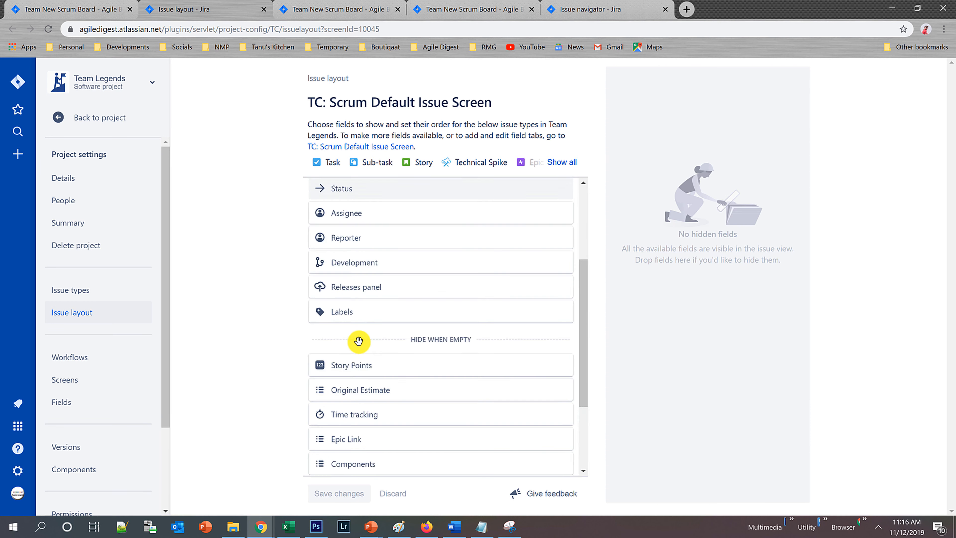
pyautogui.scroll(1, 316, 217)
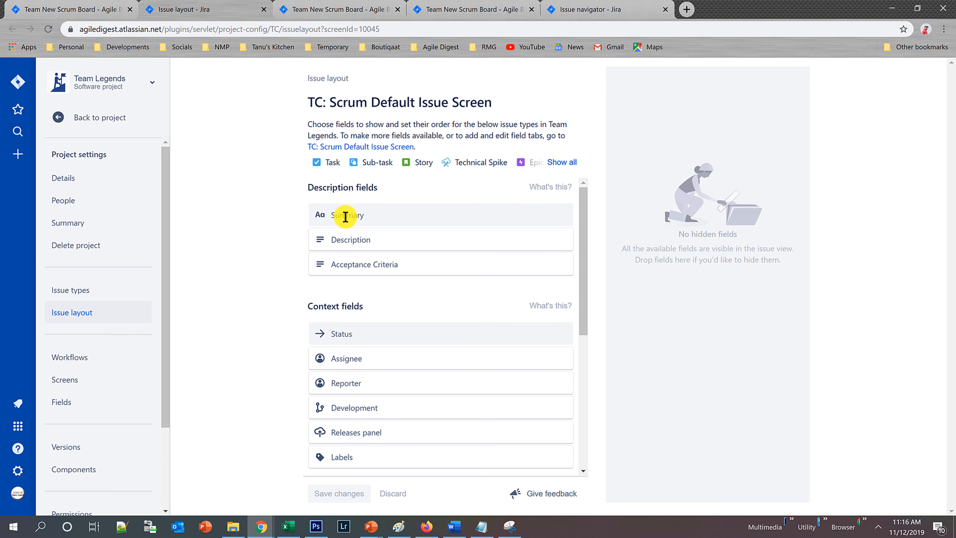
# Move Description below Acceptance Criteria in the description fields and try repositioning Assignee among the context fields.
pyautogui.moveTo(317, 240); pyautogui.dragTo(316, 264)
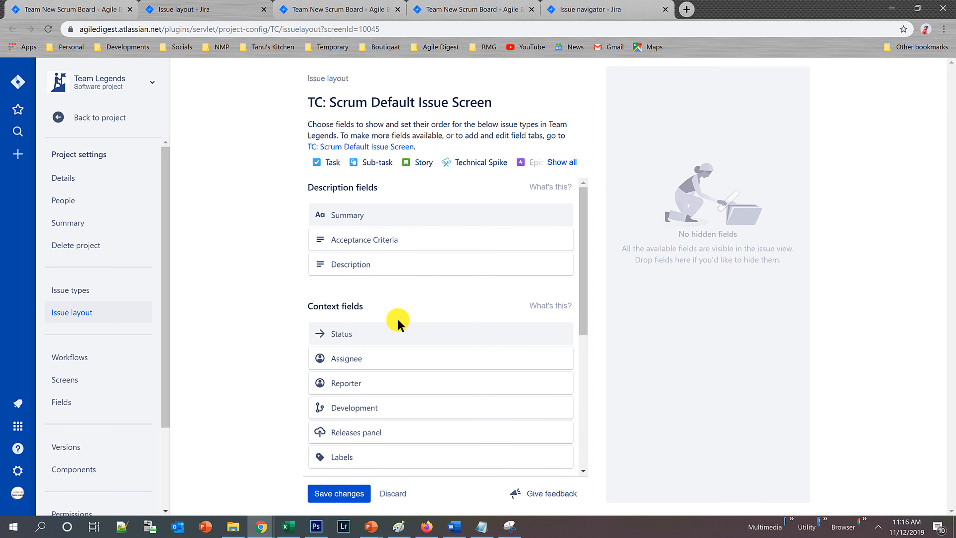
pyautogui.scroll(-3, 398, 324)
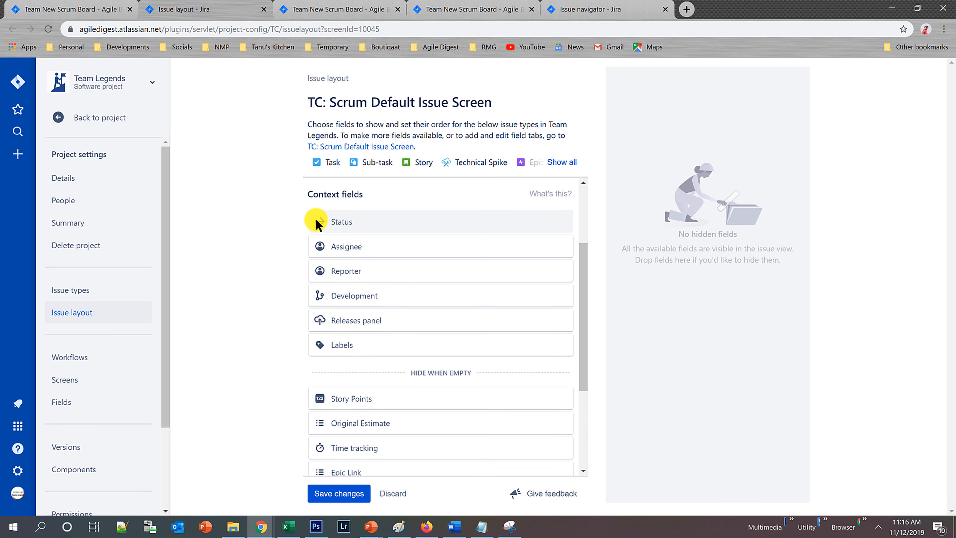
pyautogui.moveTo(319, 247); pyautogui.dragTo(341, 298)
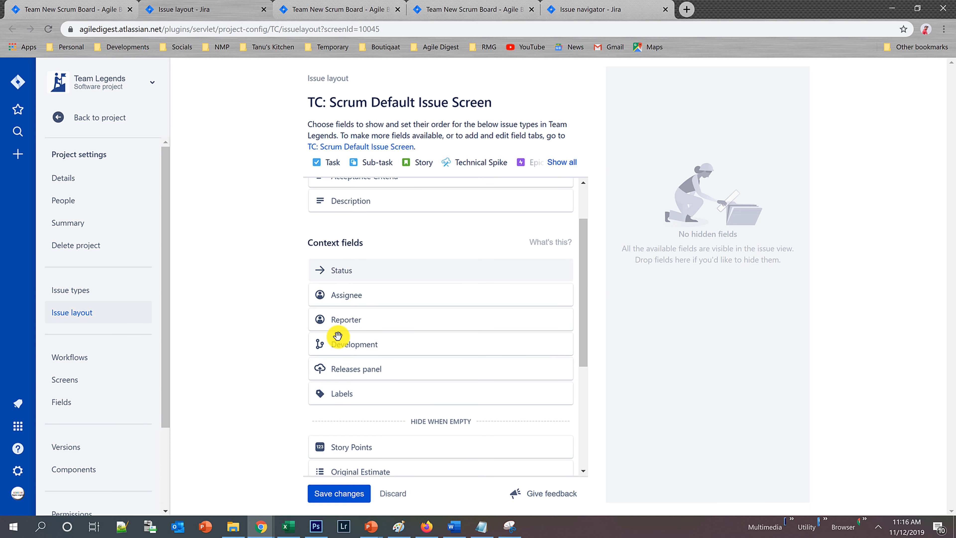
pyautogui.scroll(2, 337, 336)
pyautogui.scroll(-1, 339, 341)
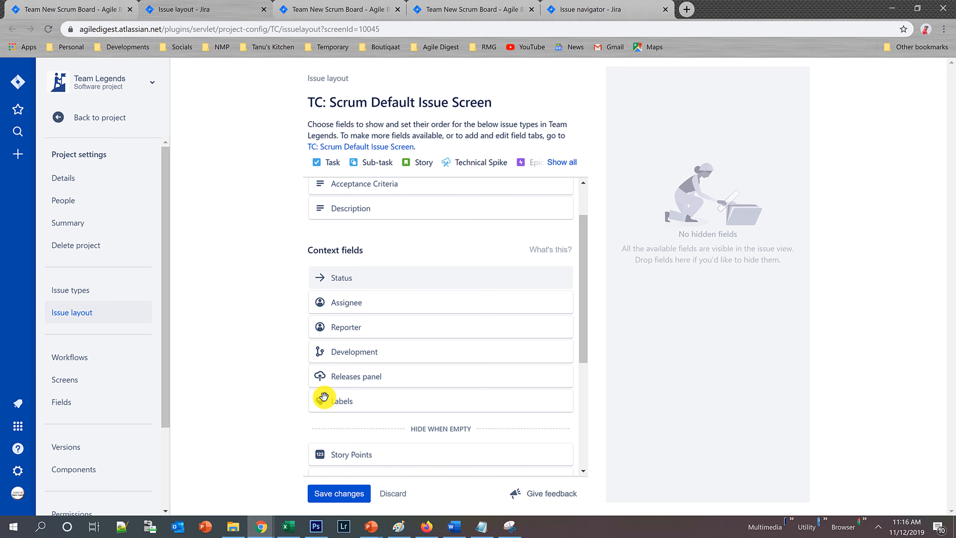
# Move Labels above Assignee in the context fields and save the issue layout.
pyautogui.moveTo(320, 400); pyautogui.dragTo(325, 304)
pyautogui.scroll(-5, 432, 324)
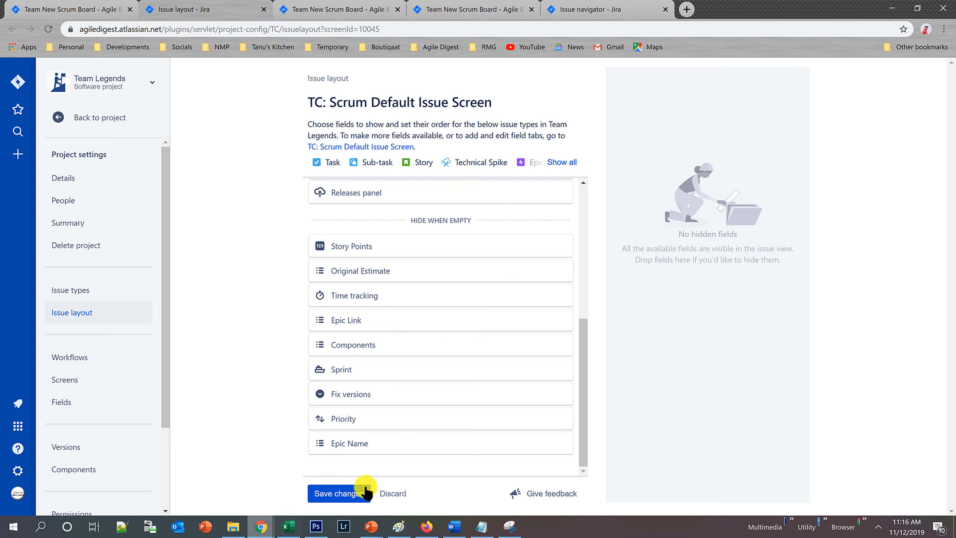
pyautogui.click(346, 493)
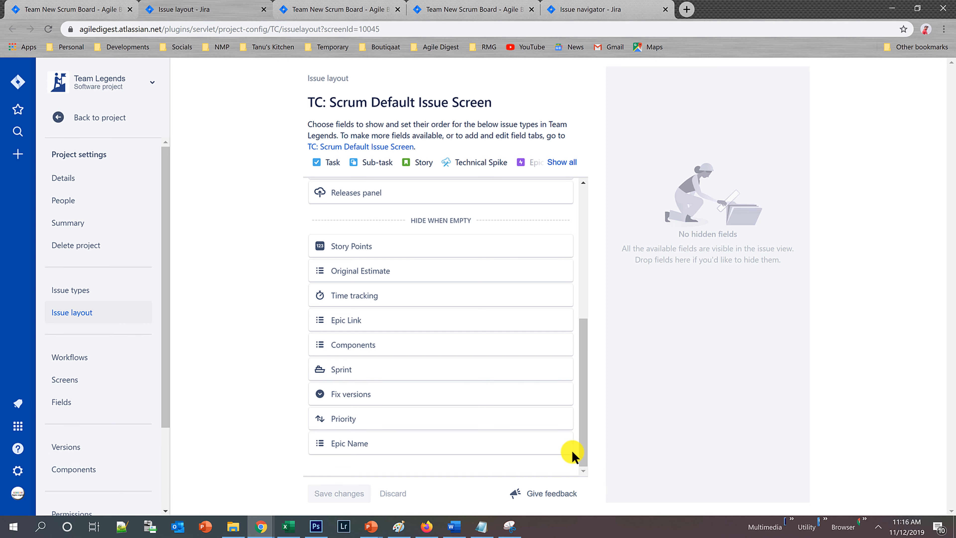
# Return to the TC Sprint 3 board, reload it and check the field order in the TC-28 details.
pyautogui.click(38, 7)
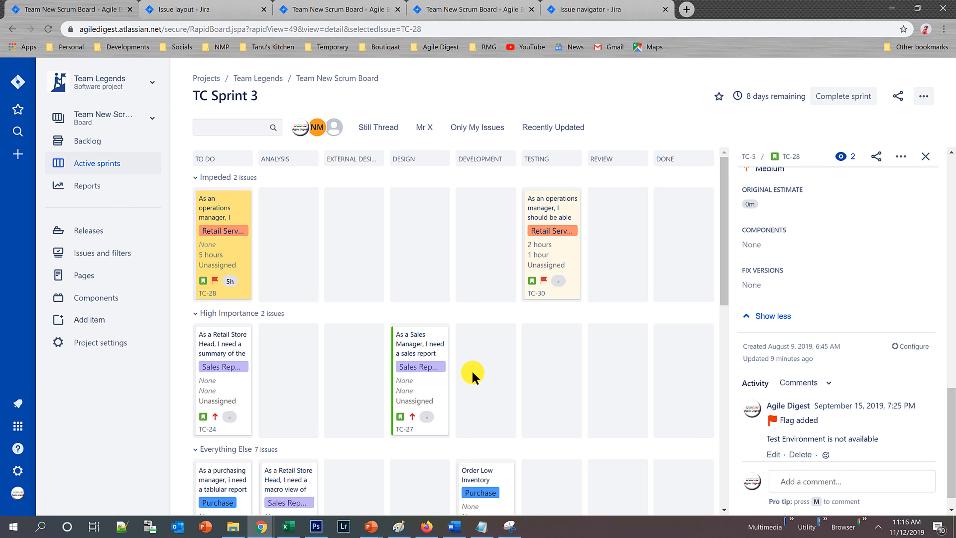
pyautogui.scroll(10, 813, 299)
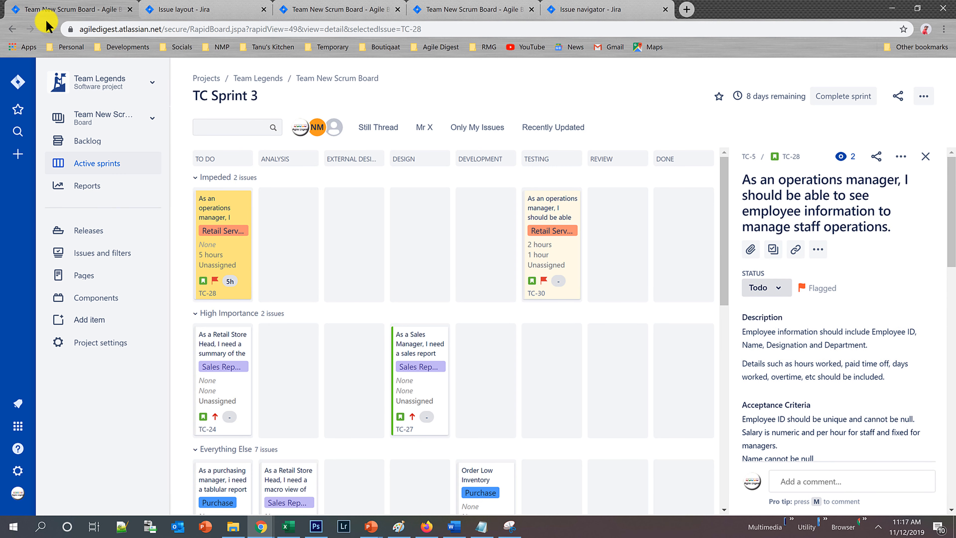
pyautogui.click(48, 29)
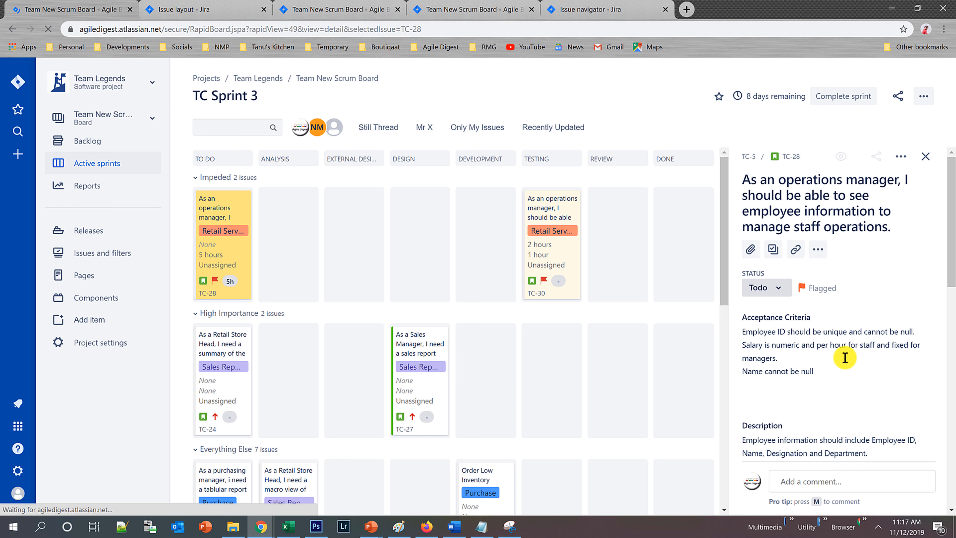
pyautogui.scroll(-3, 779, 358)
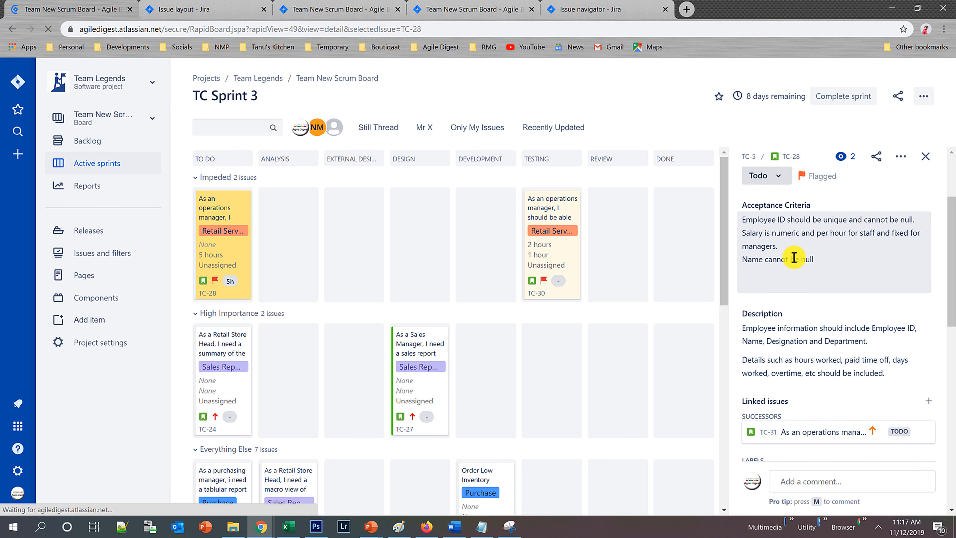
pyautogui.scroll(-5, 802, 346)
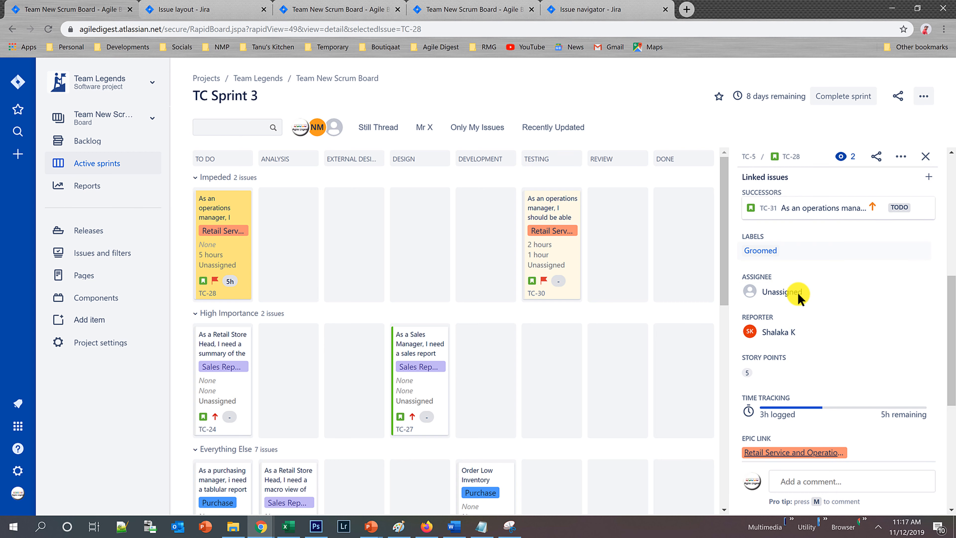
pyautogui.scroll(-7, 806, 310)
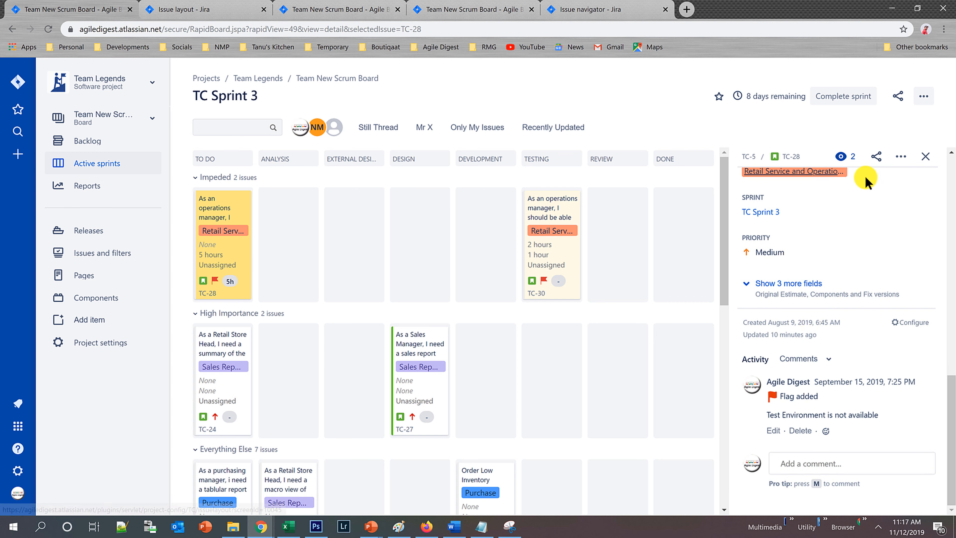
# Review the Issue Detail View settings of the Team New Scrum Board and return to the board.
pyautogui.click(924, 97)
pyautogui.click(879, 118)
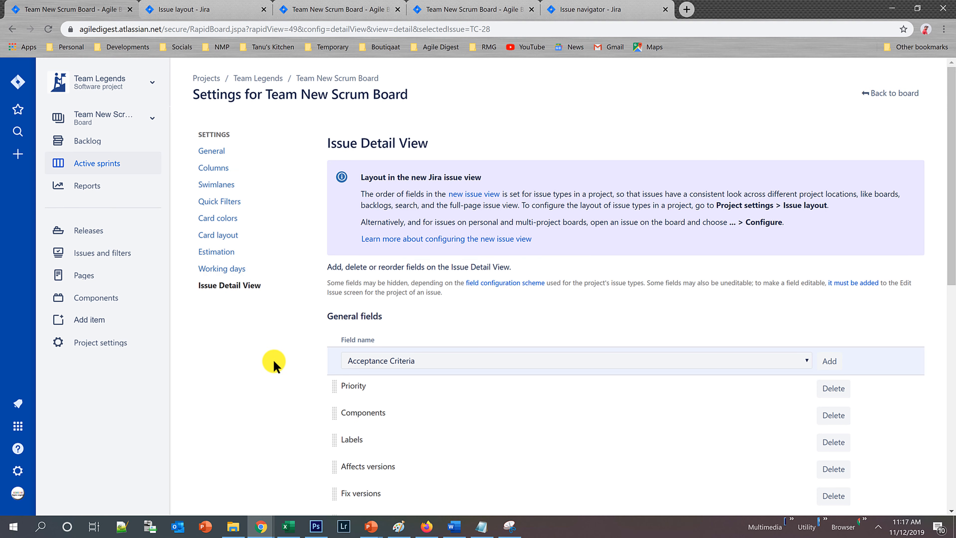
pyautogui.scroll(-3, 443, 320)
pyautogui.scroll(3, 441, 324)
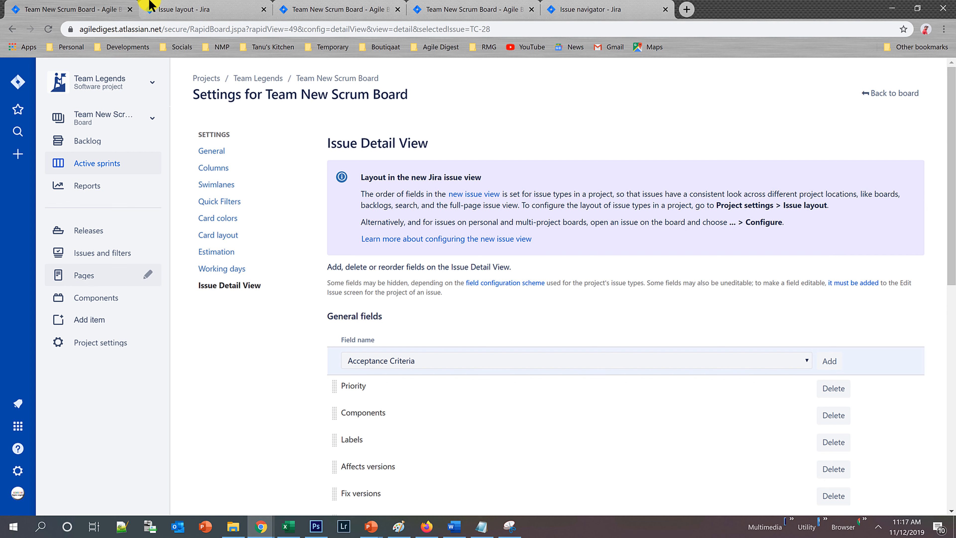
pyautogui.click(881, 97)
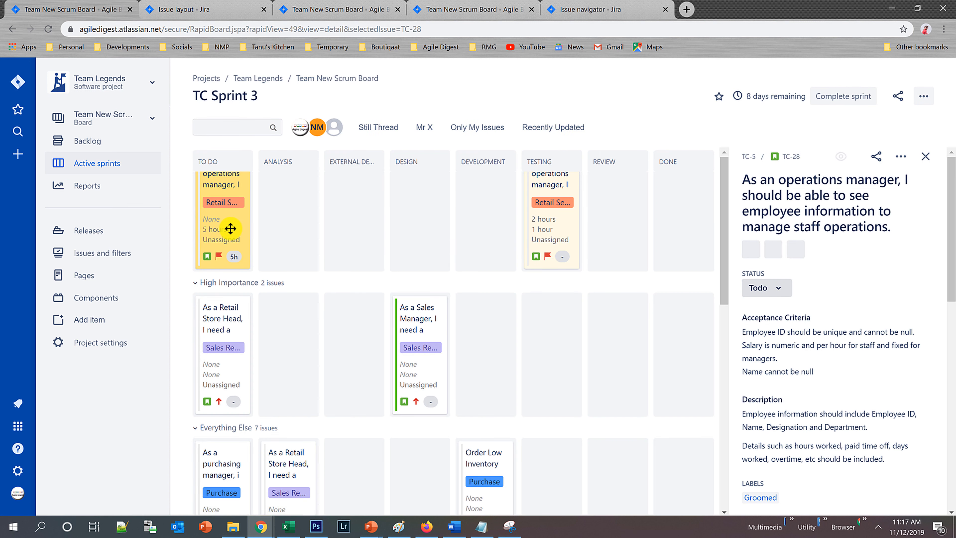
# Switch to the Work Board, review its card layout settings and return to its active sprint.
pyautogui.click(134, 118)
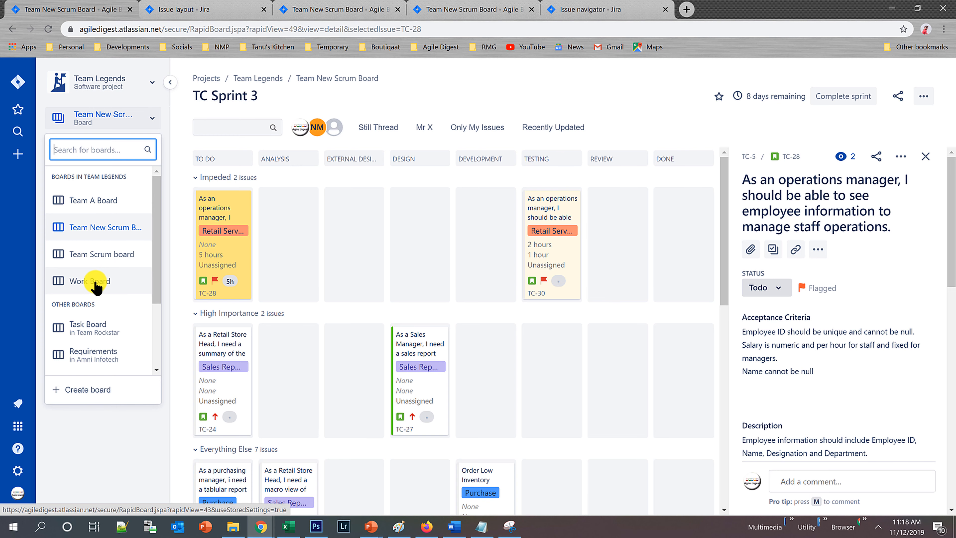
pyautogui.click(96, 285)
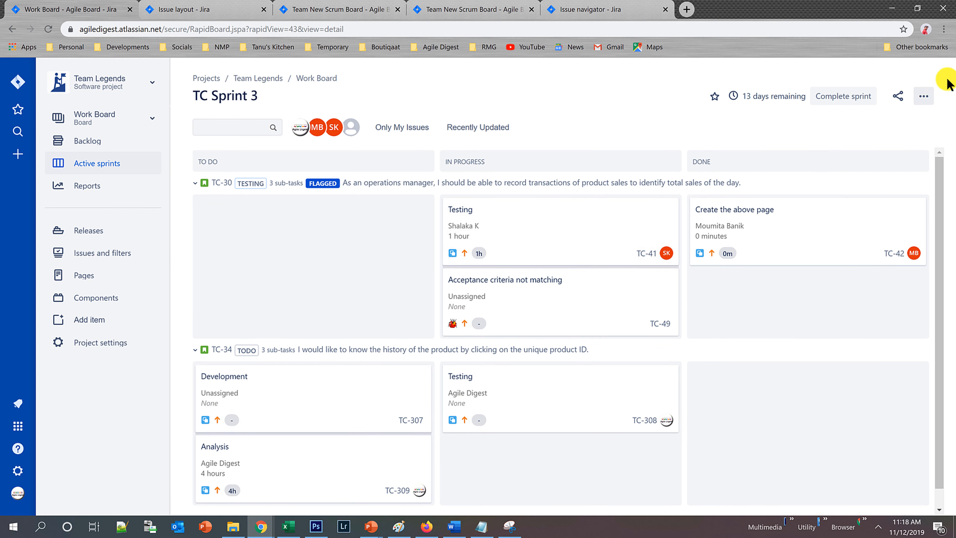
pyautogui.click(931, 93)
pyautogui.click(868, 124)
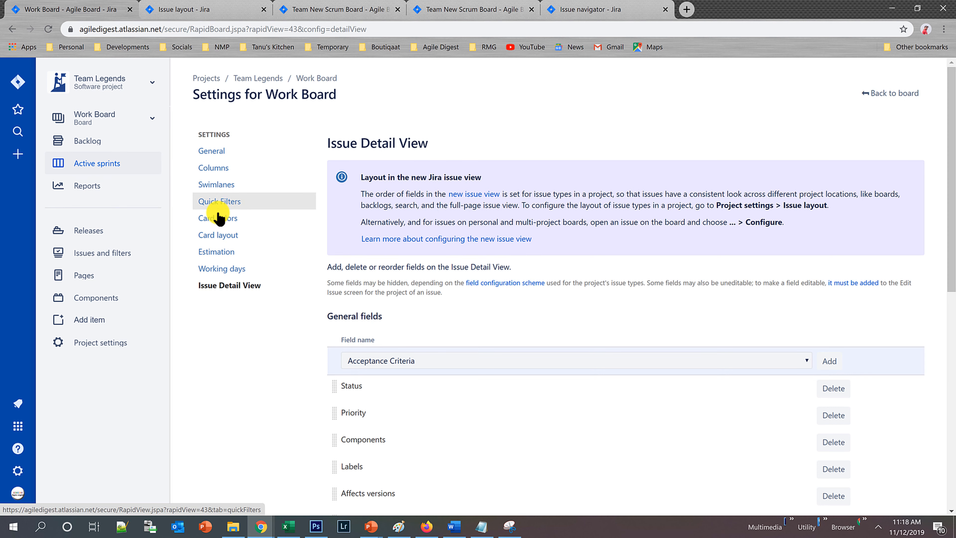
pyautogui.click(217, 235)
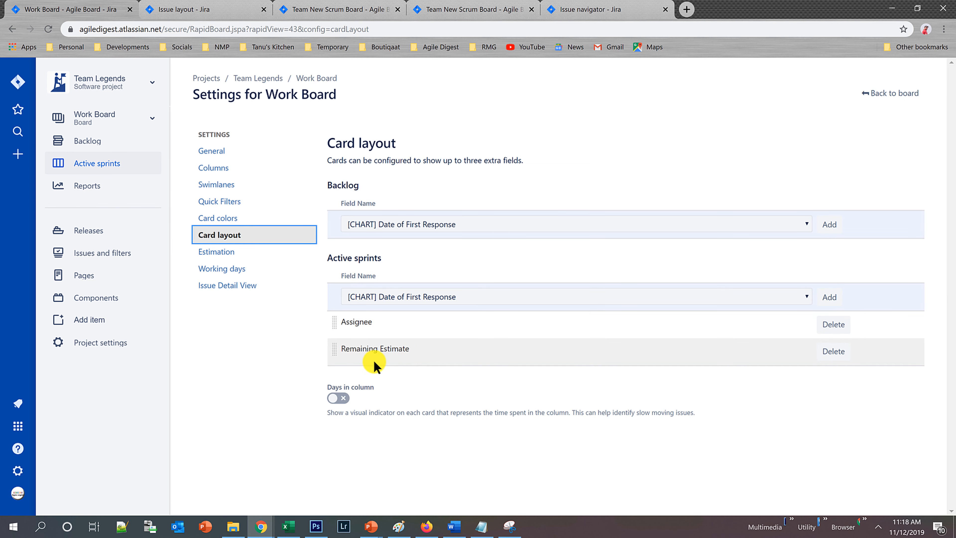
pyautogui.click(880, 95)
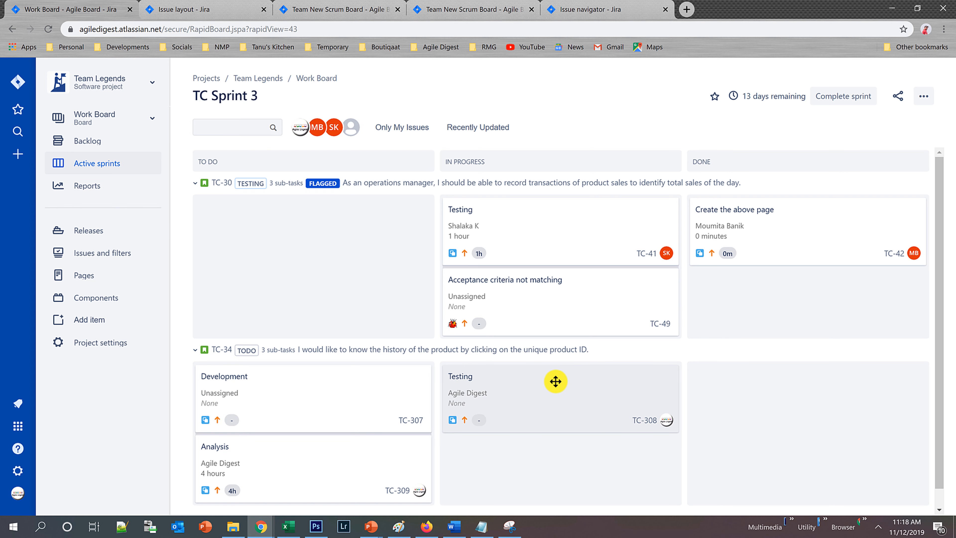
# In the Work Board's column settings, unmap the Budgeting, External Design, Analysis and Review statuses from the In Progress column.
pyautogui.click(929, 97)
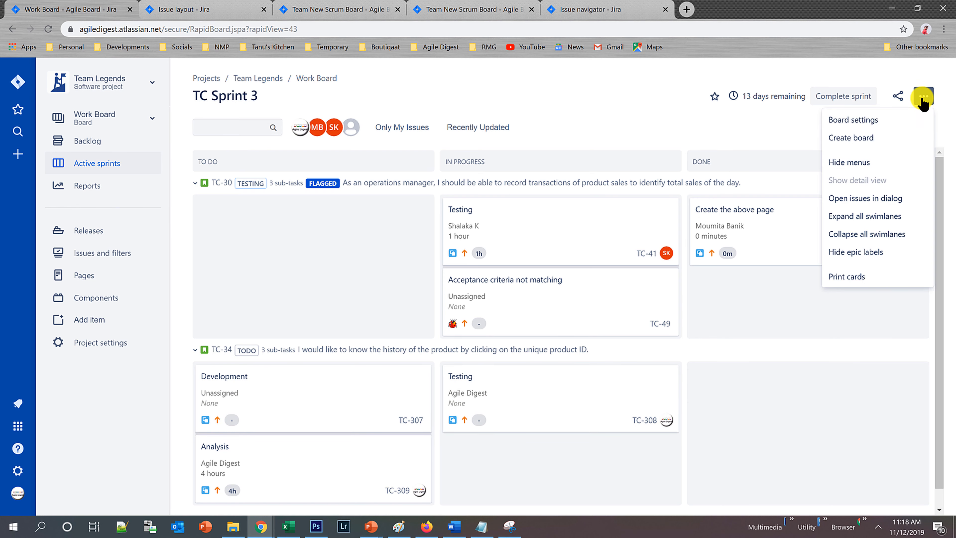
pyautogui.click(873, 121)
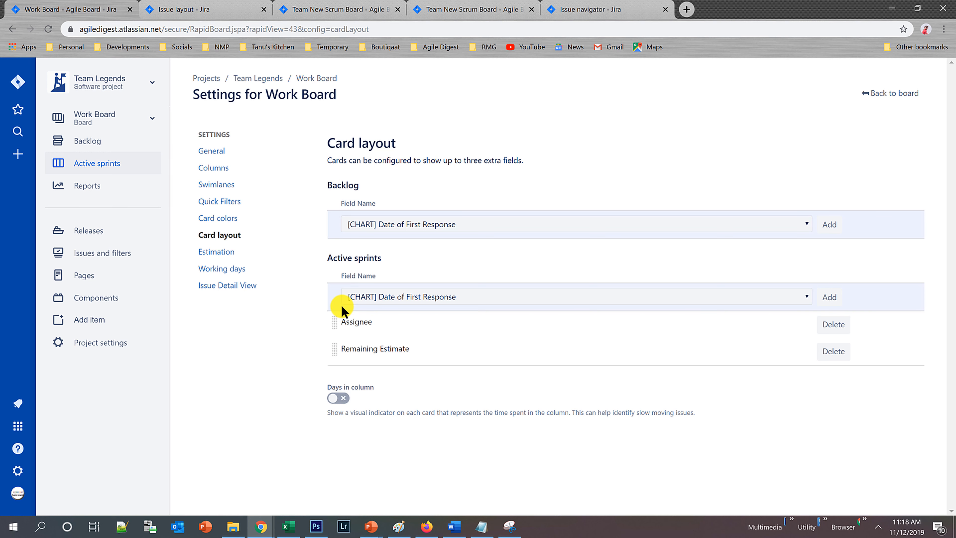
pyautogui.click(223, 169)
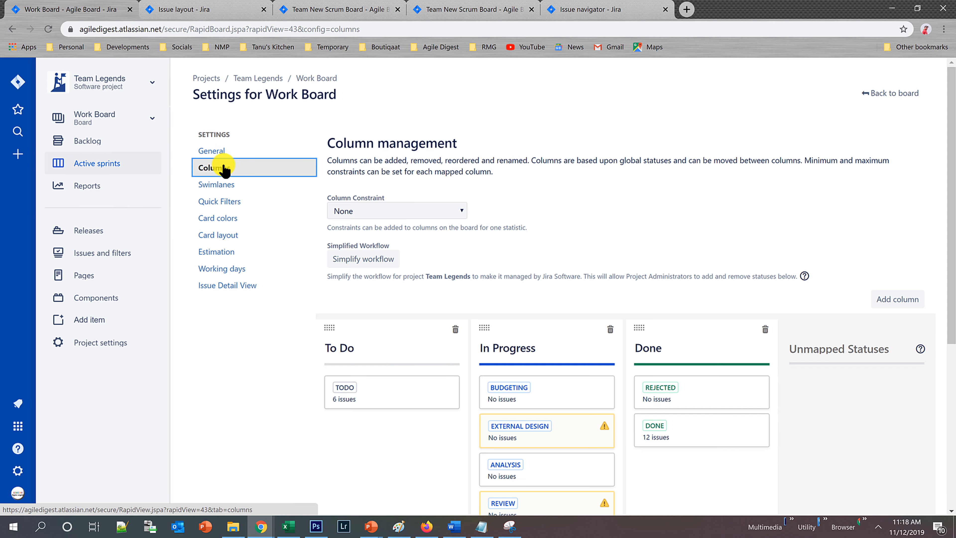
pyautogui.scroll(-5, 576, 363)
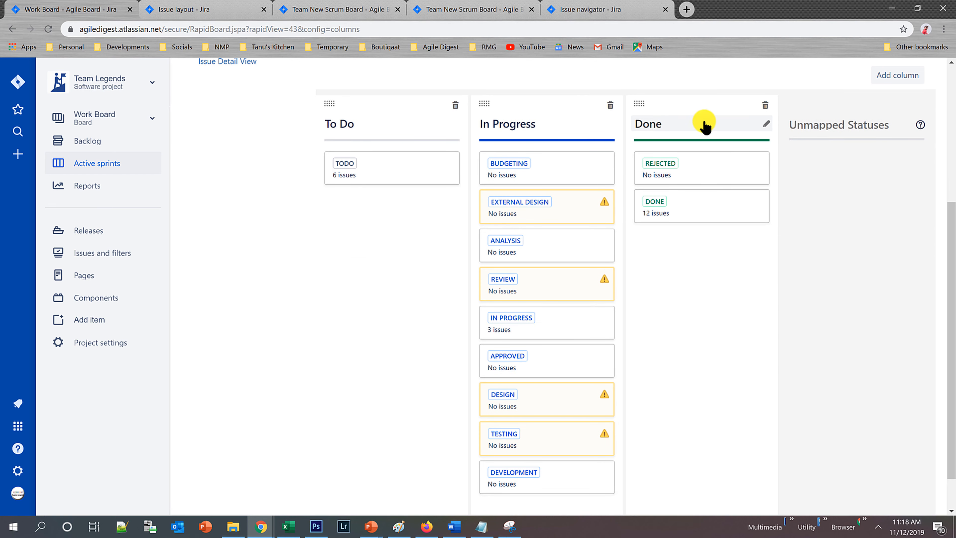
pyautogui.moveTo(559, 167); pyautogui.dragTo(734, 186)
pyautogui.moveTo(523, 163); pyautogui.dragTo(877, 216)
pyautogui.moveTo(587, 171); pyautogui.dragTo(903, 260)
pyautogui.moveTo(499, 170); pyautogui.dragTo(793, 280)
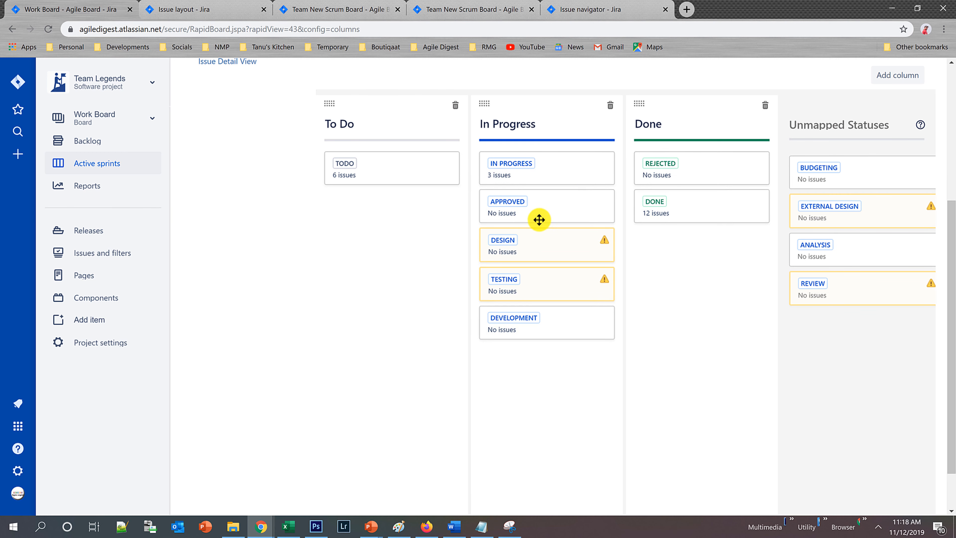
# Unmap Design, Testing, Development and Approved from the In Progress column and Rejected from the Done column.
pyautogui.moveTo(541, 242); pyautogui.dragTo(869, 322)
pyautogui.moveTo(515, 248); pyautogui.dragTo(862, 391)
pyautogui.moveTo(504, 244); pyautogui.dragTo(766, 379)
pyautogui.click(677, 274)
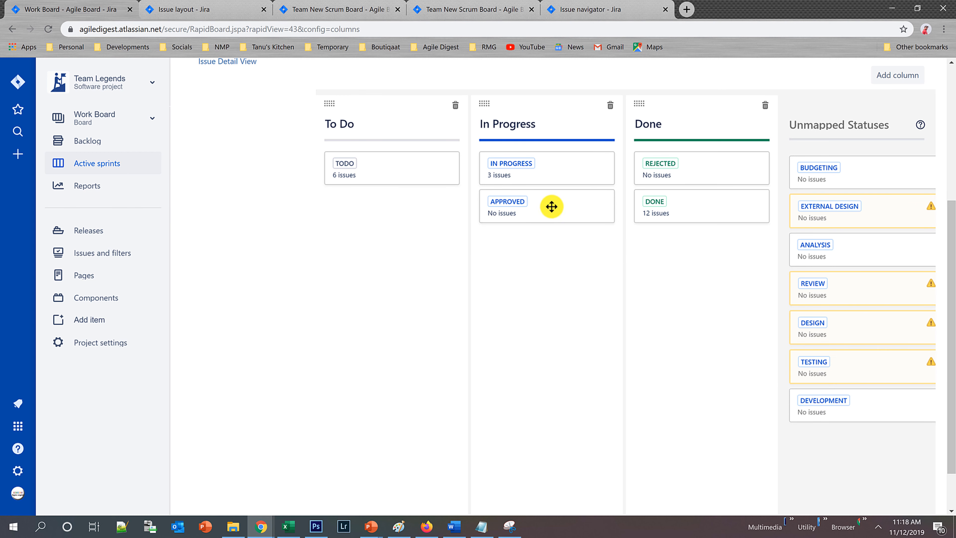
pyautogui.moveTo(534, 203); pyautogui.dragTo(796, 438)
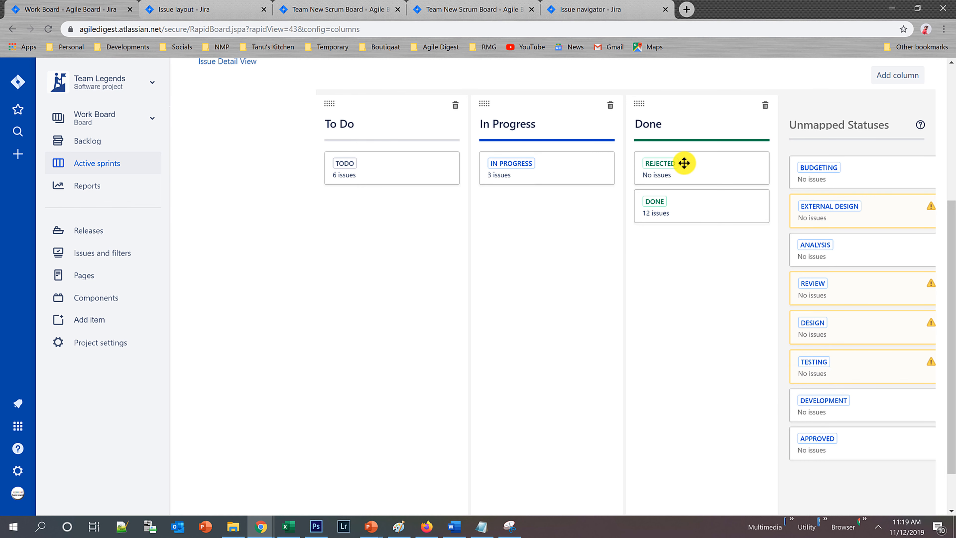
pyautogui.moveTo(684, 162); pyautogui.dragTo(855, 164)
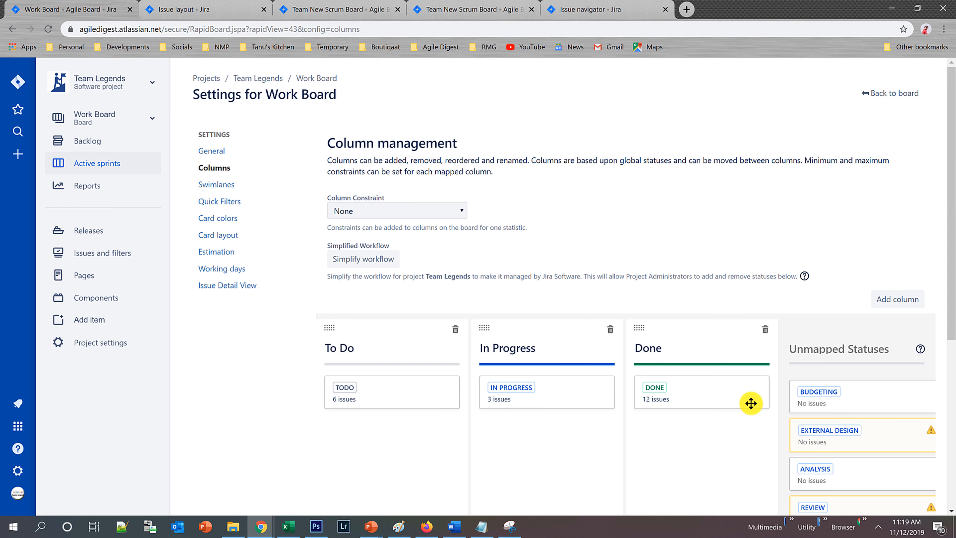
# Return to the Work Board and look over the sub-task cards in TC Sprint 3.
pyautogui.click(893, 99)
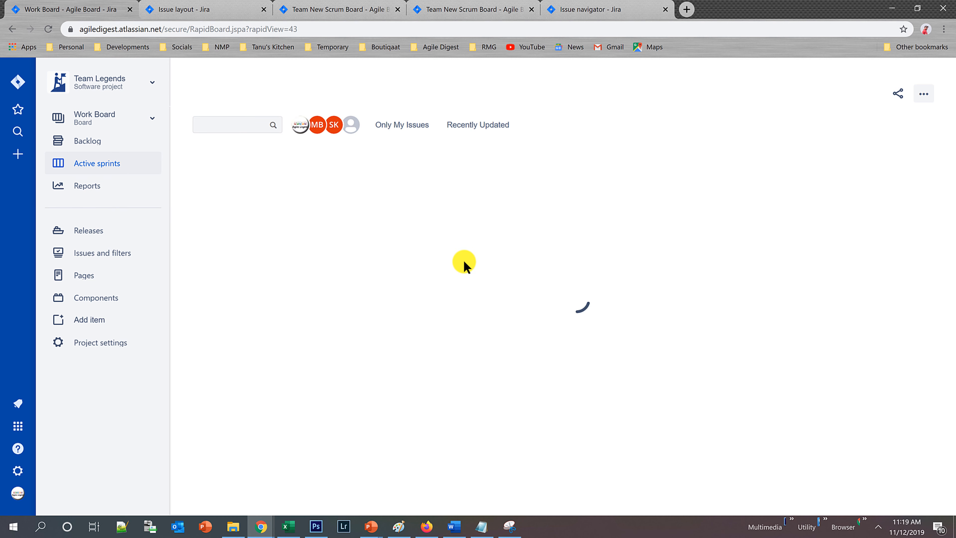
pyautogui.scroll(-1, 314, 310)
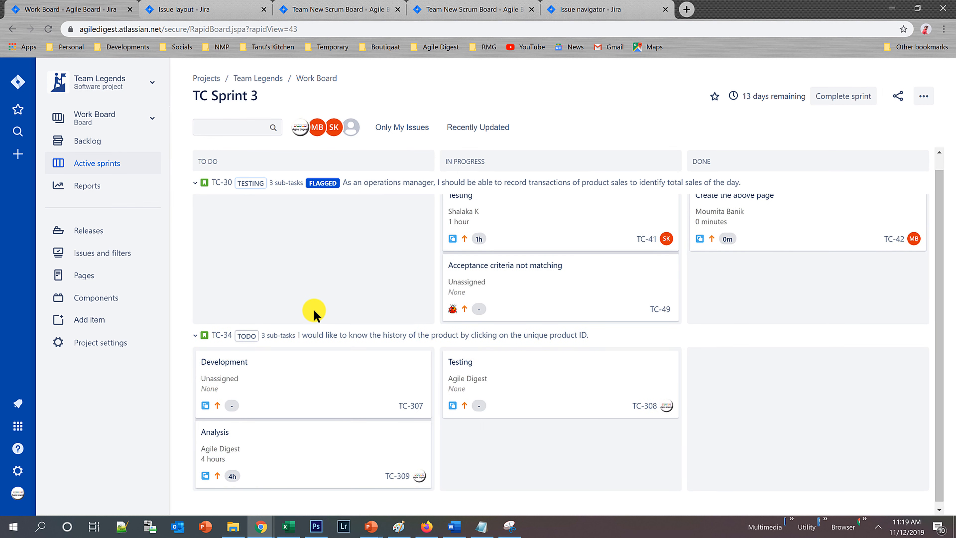
pyautogui.scroll(1, 313, 308)
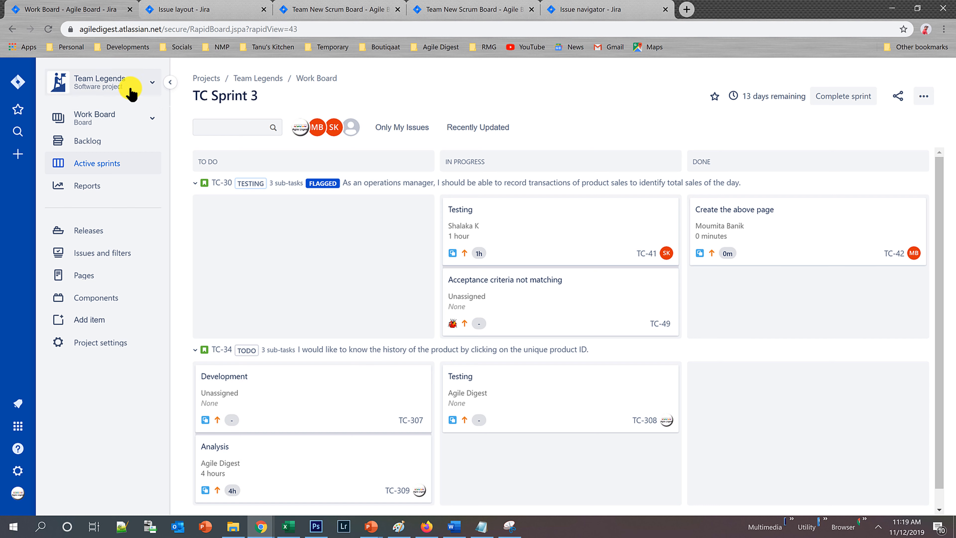
# Start creating a Kanban board based on an existing project.
pyautogui.click(124, 124)
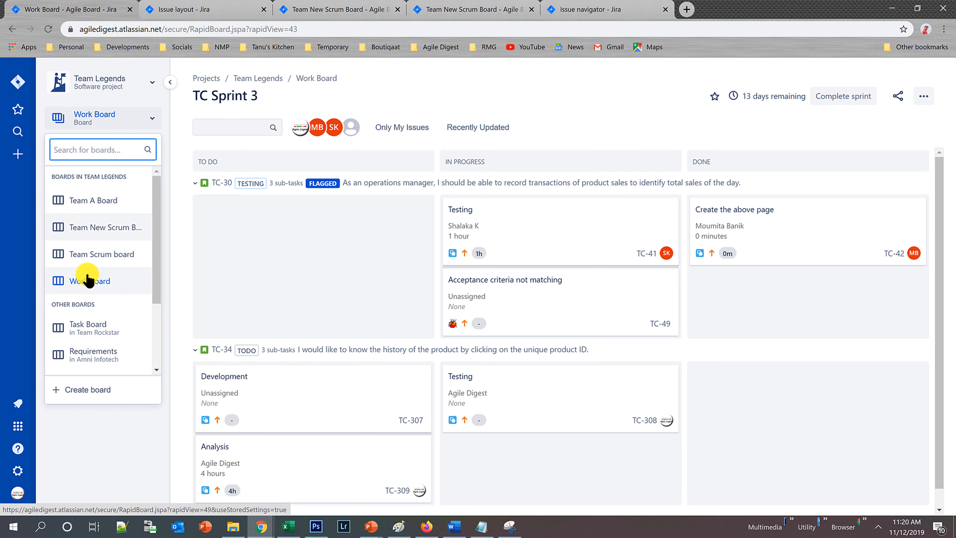
pyautogui.click(84, 389)
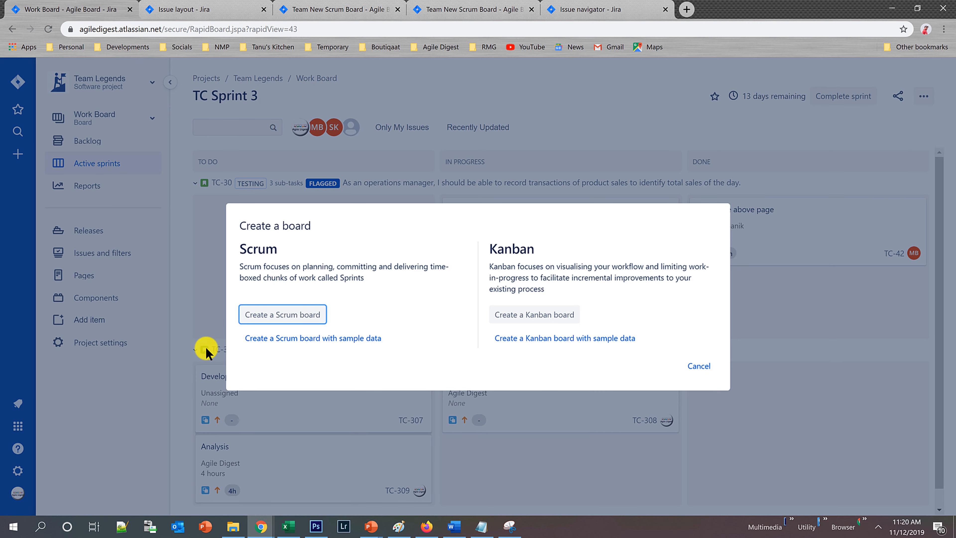
pyautogui.click(515, 316)
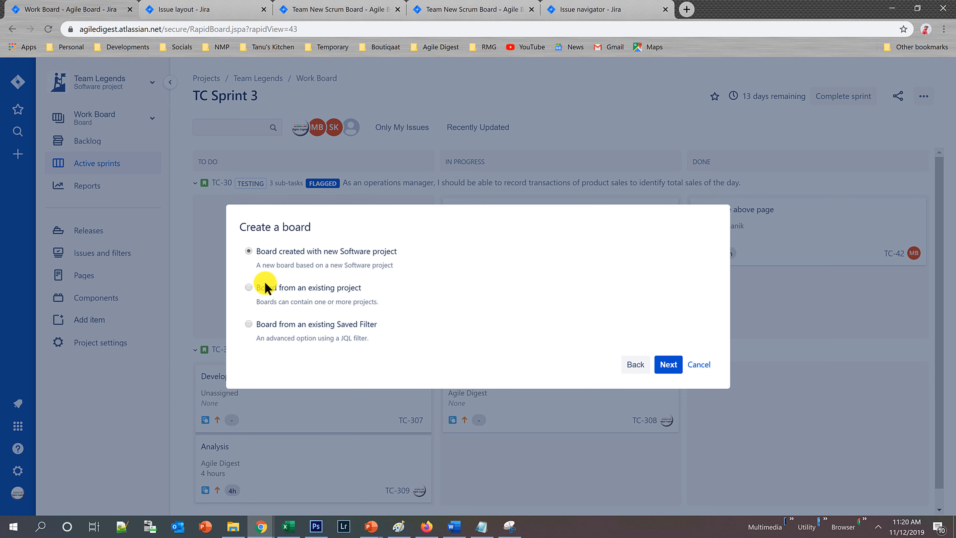
pyautogui.click(249, 289)
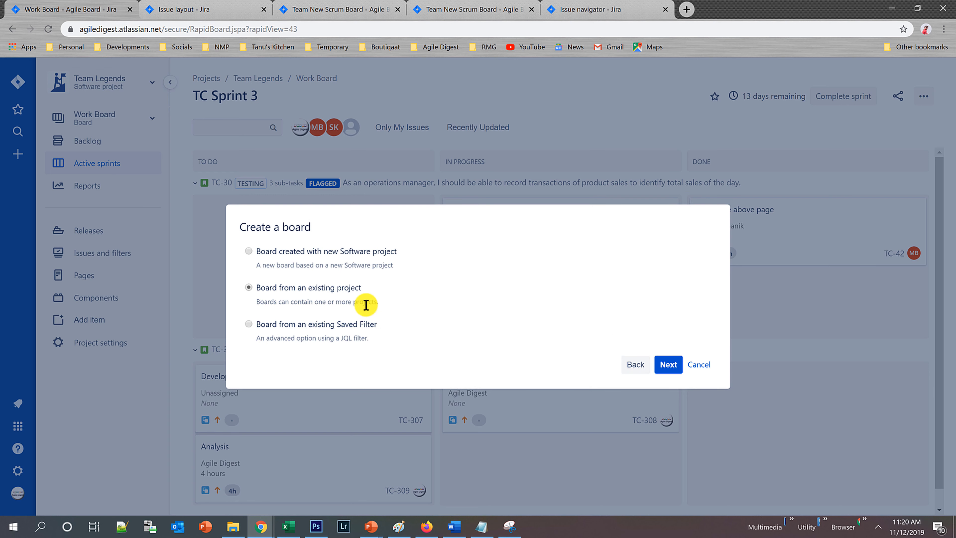
pyautogui.click(671, 369)
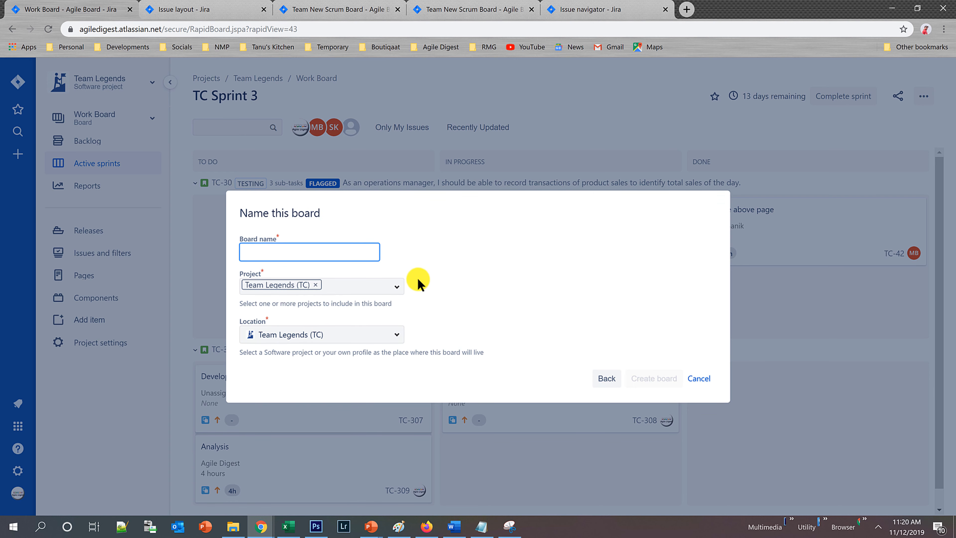
# Name the board Rapid Action Team, create it for the Team Legends project and dismiss the Kanban backlog suggestion.
pyautogui.write('Kanban')
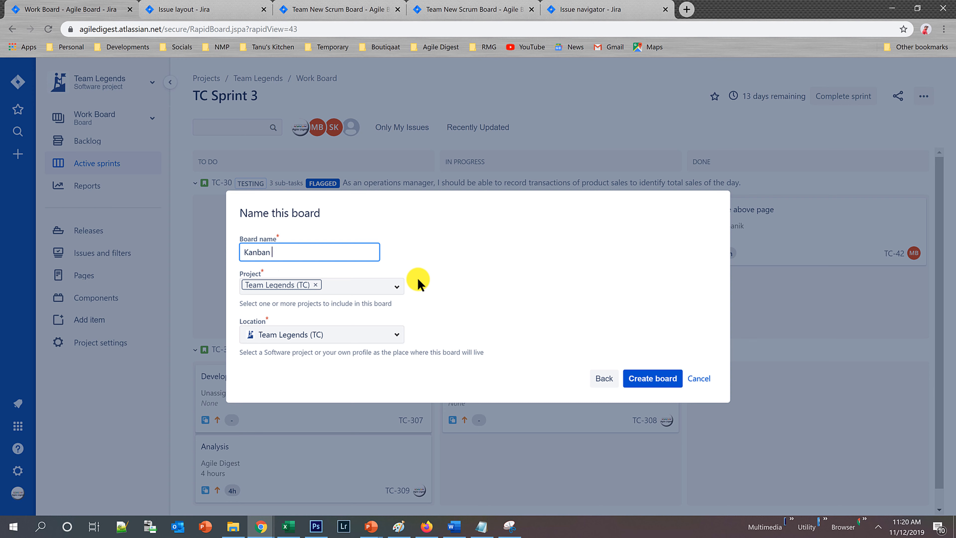
pyautogui.hotkey('ctrl', 'a')
pyautogui.write('Rapid Action Team')
pyautogui.click(665, 384)
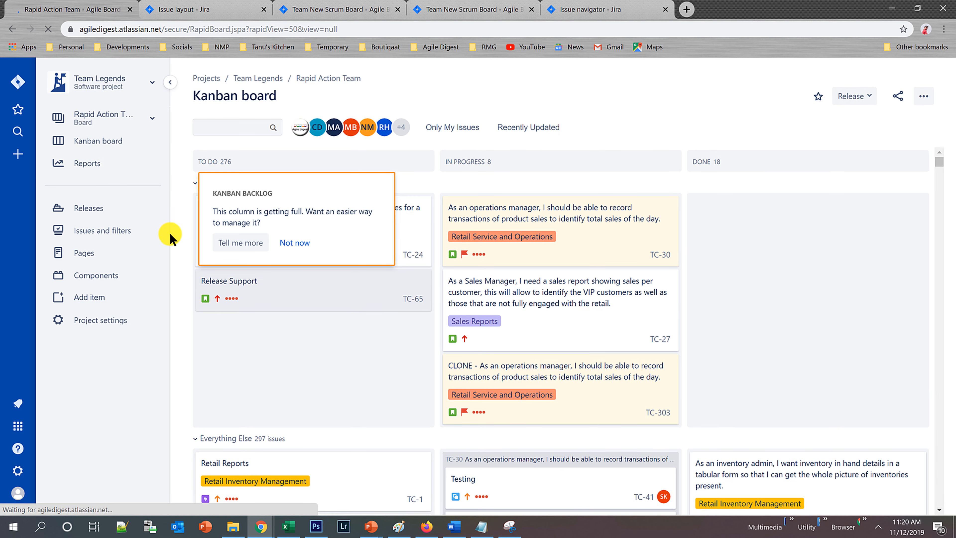
pyautogui.click(297, 244)
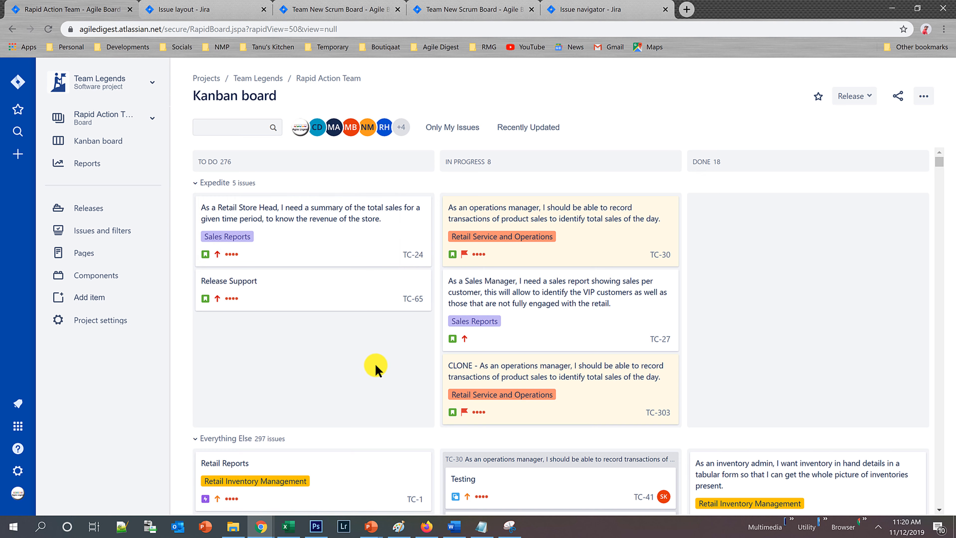
# Look through the issues on the Rapid Action Team Kanban board down to its end and return to the first ones.
pyautogui.scroll(-15, 375, 367)
pyautogui.moveTo(939, 198); pyautogui.dragTo(945, 532)
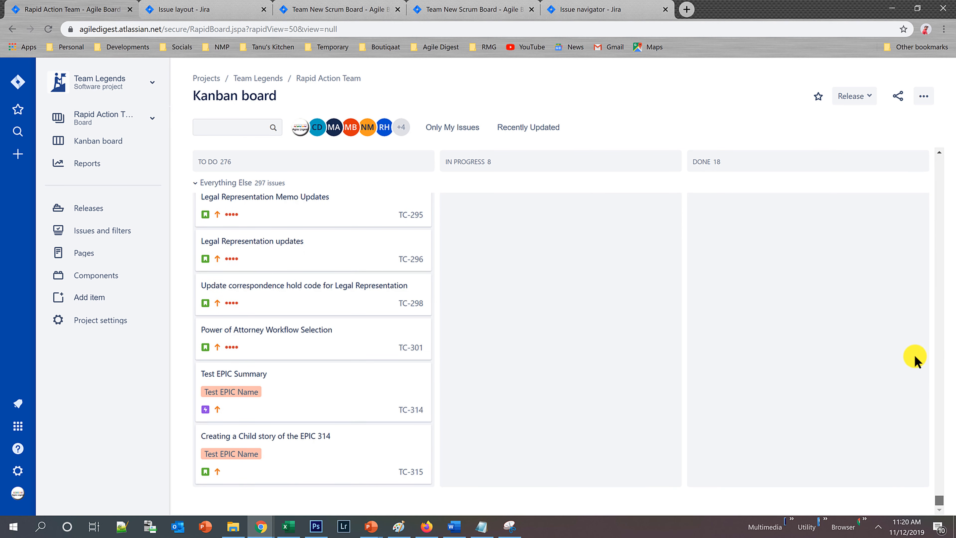
pyautogui.scroll(20, 912, 264)
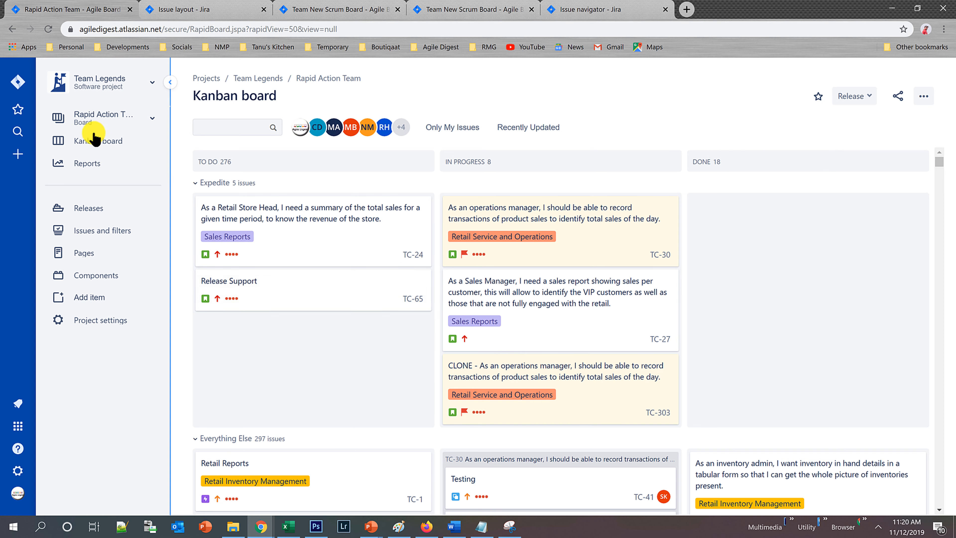
pyautogui.moveTo(940, 161)
pyautogui.mouseDown()
pyautogui.moveTo(949, 527)
pyautogui.moveTo(947, 265)
pyautogui.moveTo(934, 145)
pyautogui.mouseUp()
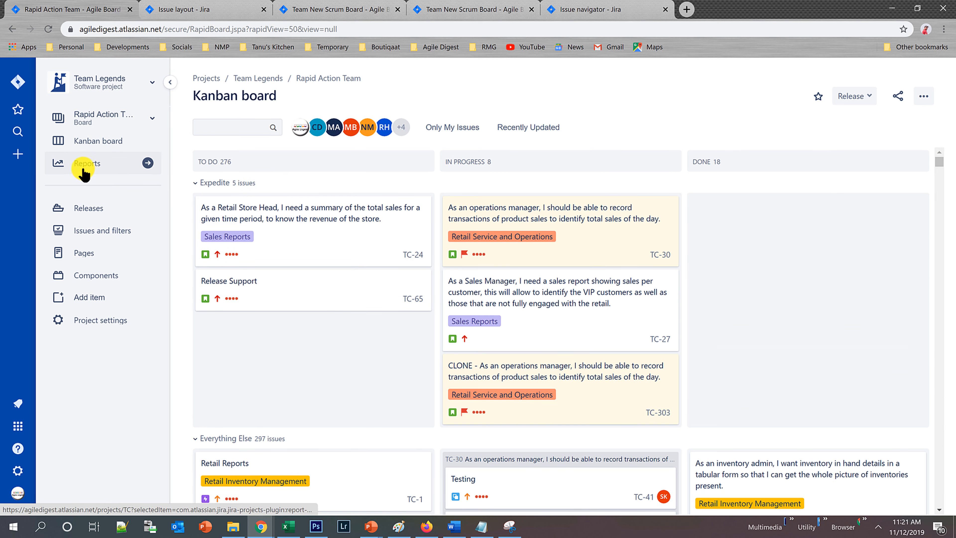
# In the Rapid Action Team column settings, move the TODO status from the To Do column to the Kanban backlog.
pyautogui.click(923, 97)
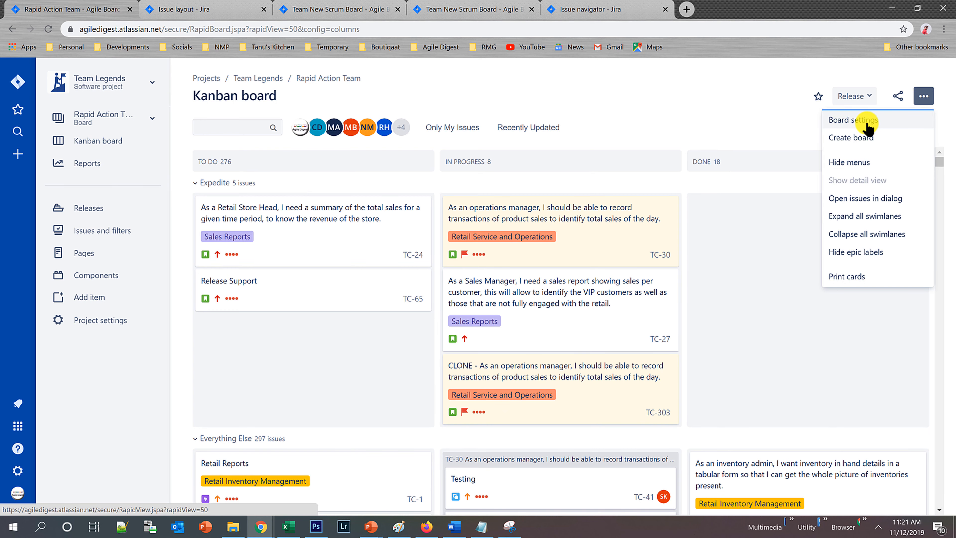
pyautogui.click(866, 124)
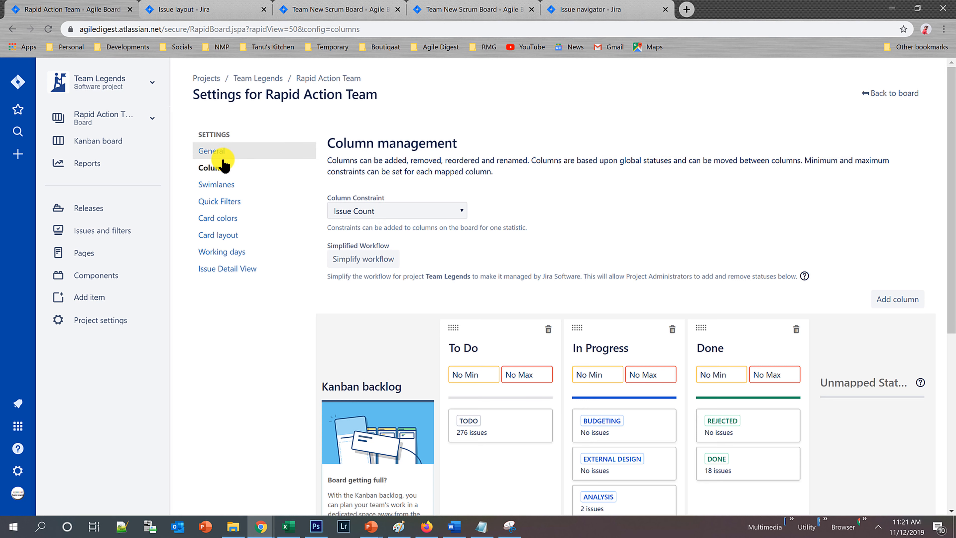
pyautogui.scroll(-1, 401, 345)
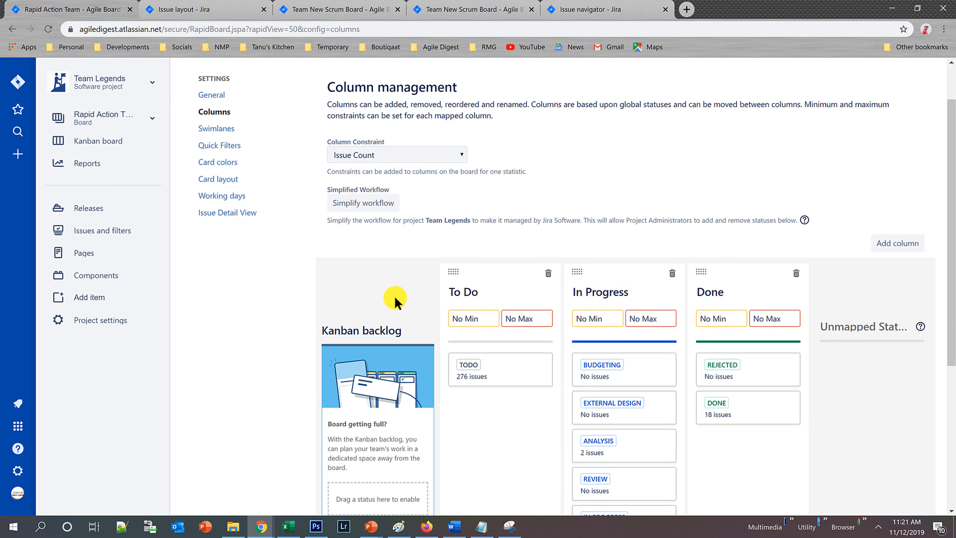
pyautogui.scroll(-2, 365, 363)
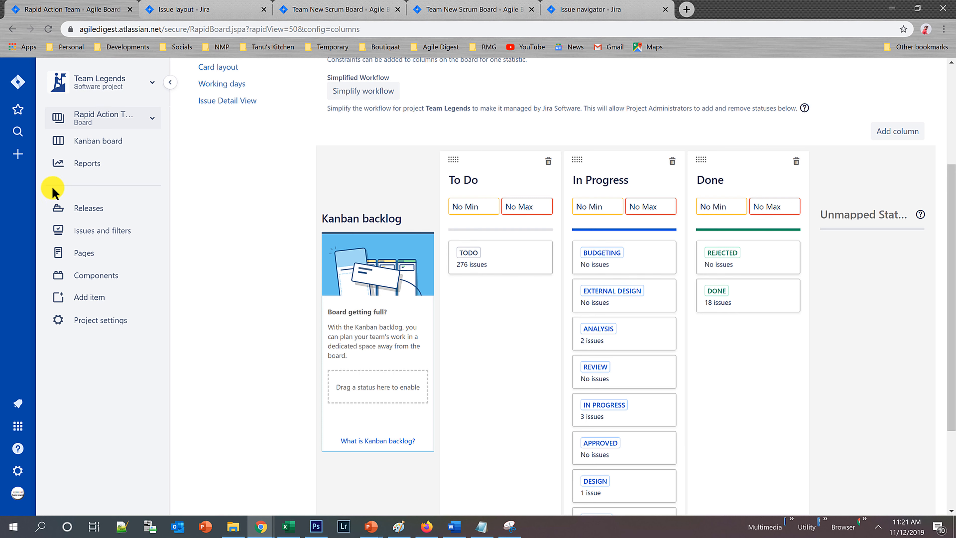
pyautogui.moveTo(488, 269); pyautogui.dragTo(384, 389)
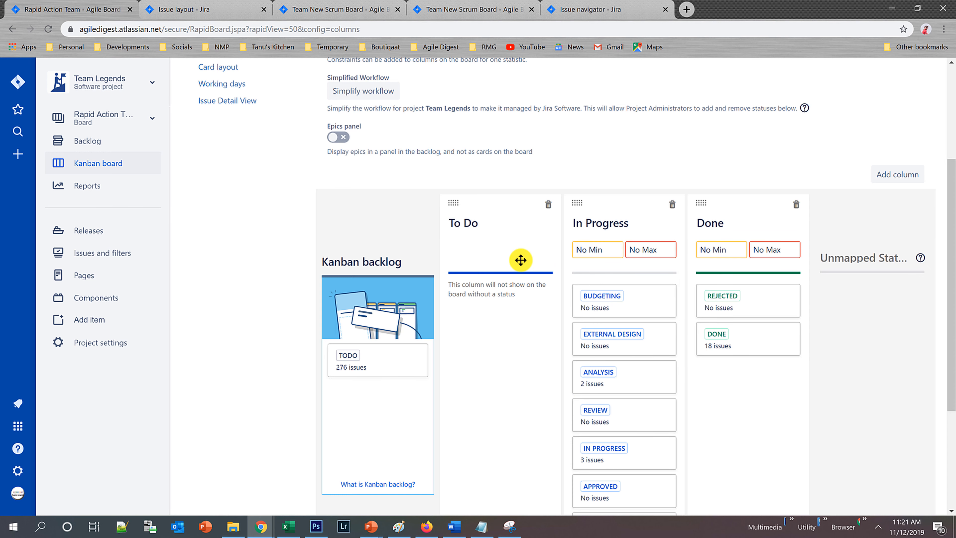
# Leave the column settings and look through the In Progress and Backlog issues in the Rapid Action Team backlog.
pyautogui.scroll(4, 661, 341)
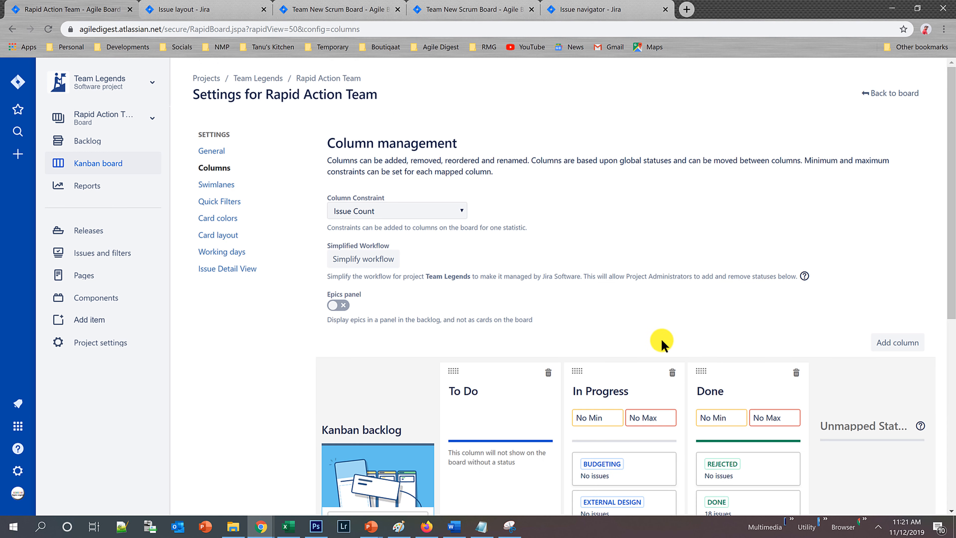
pyautogui.click(878, 94)
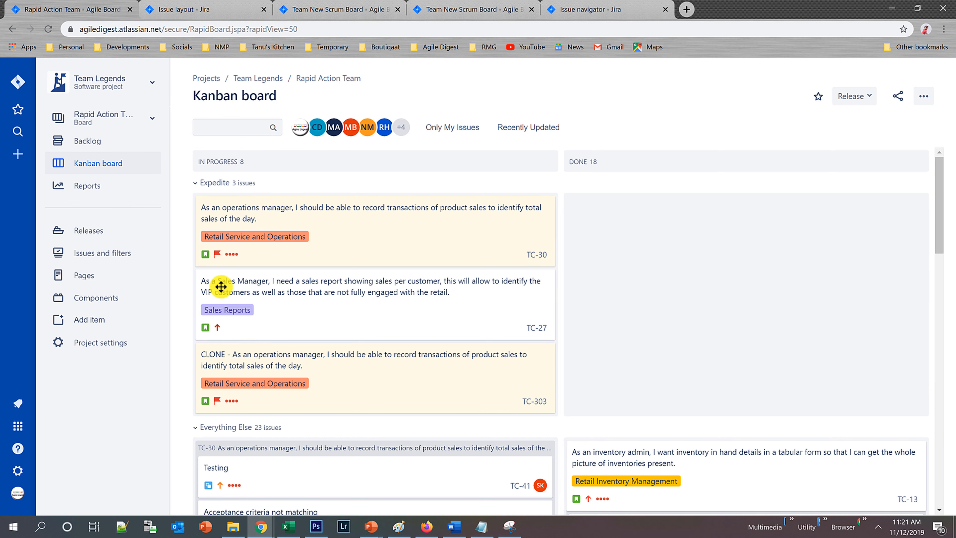
pyautogui.click(90, 144)
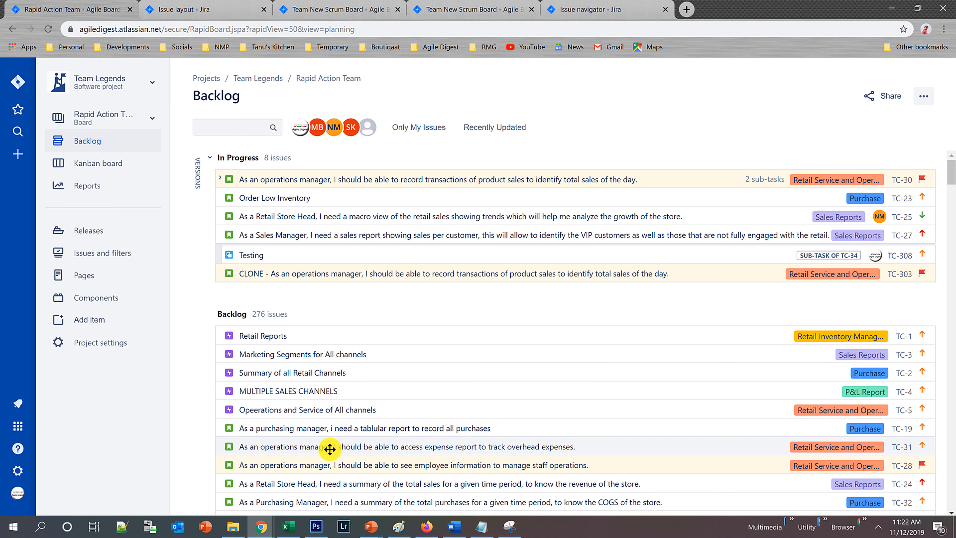
pyautogui.scroll(-6, 345, 381)
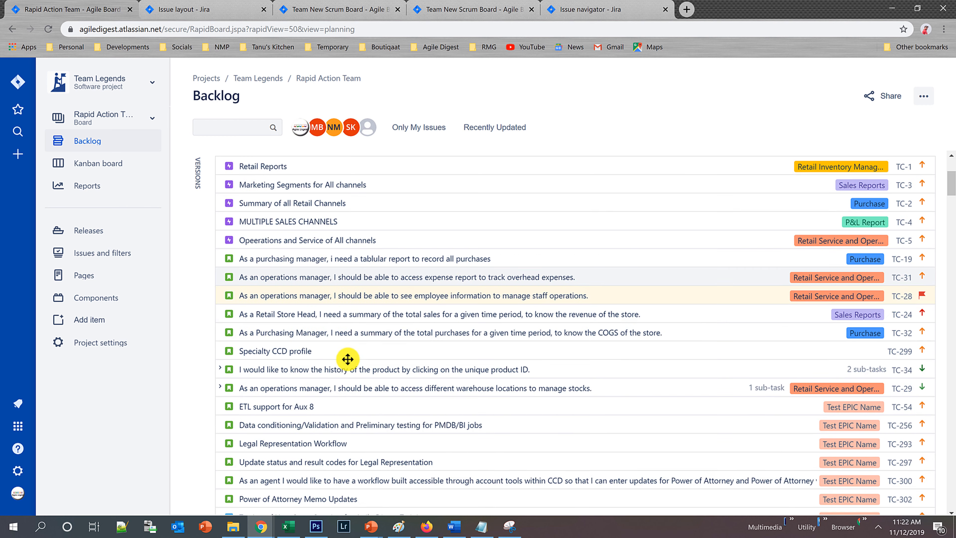
pyautogui.scroll(6, 301, 388)
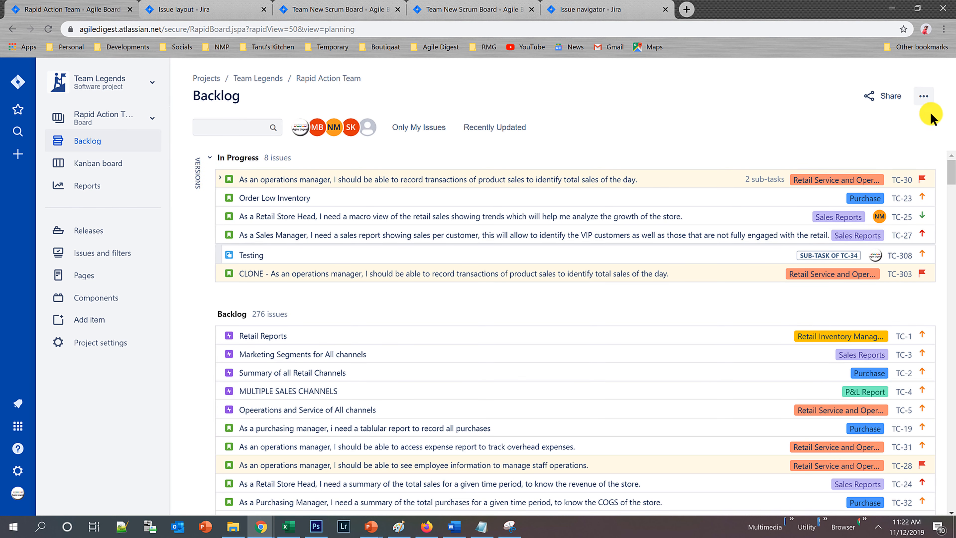
pyautogui.scroll(-4, 453, 441)
pyautogui.scroll(4, 454, 445)
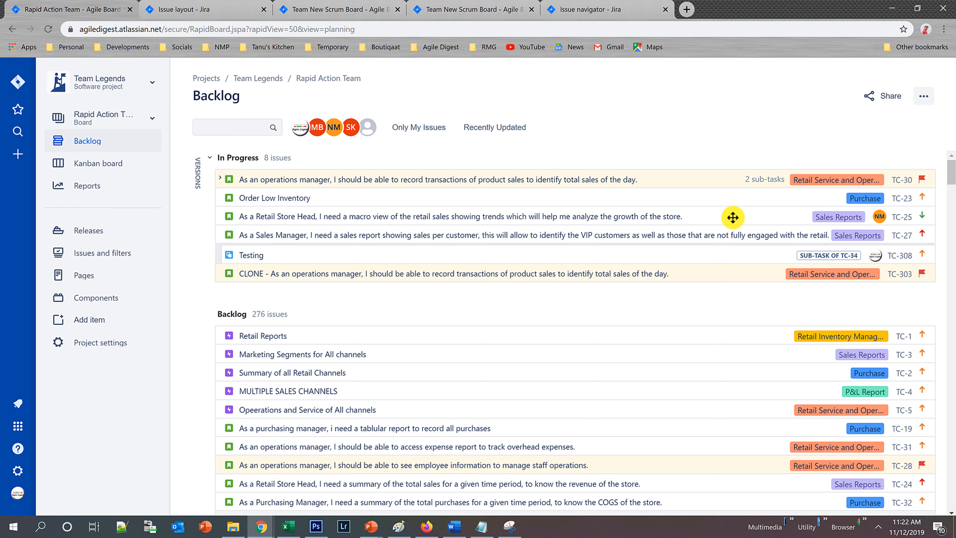
# Enable the Epics panel in the Rapid Action Team column settings and return to the backlog.
pyautogui.click(924, 96)
pyautogui.click(868, 120)
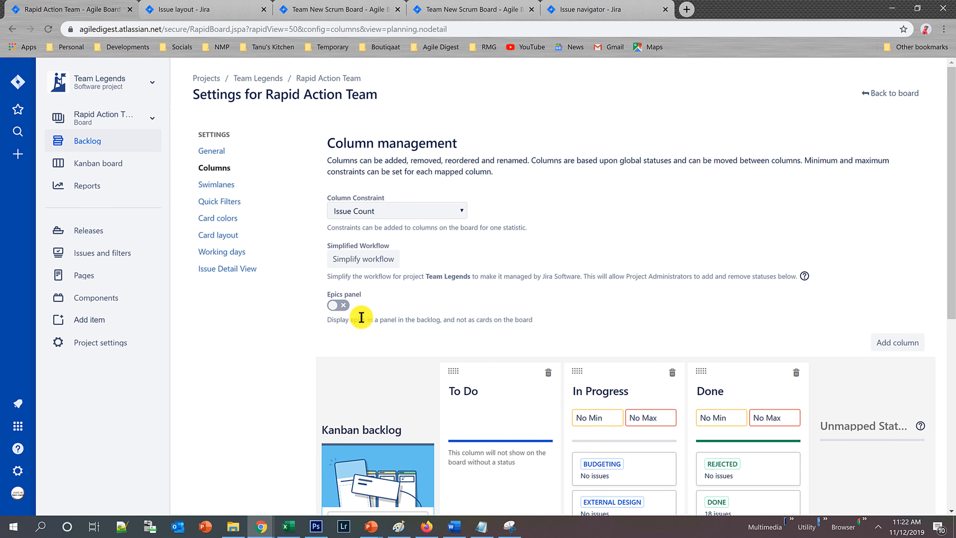
pyautogui.click(338, 307)
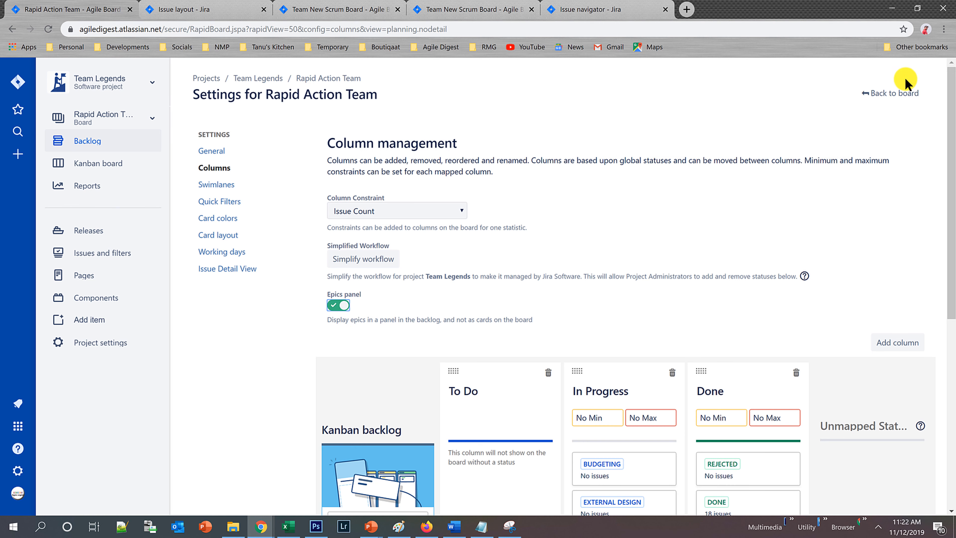
pyautogui.click(892, 106)
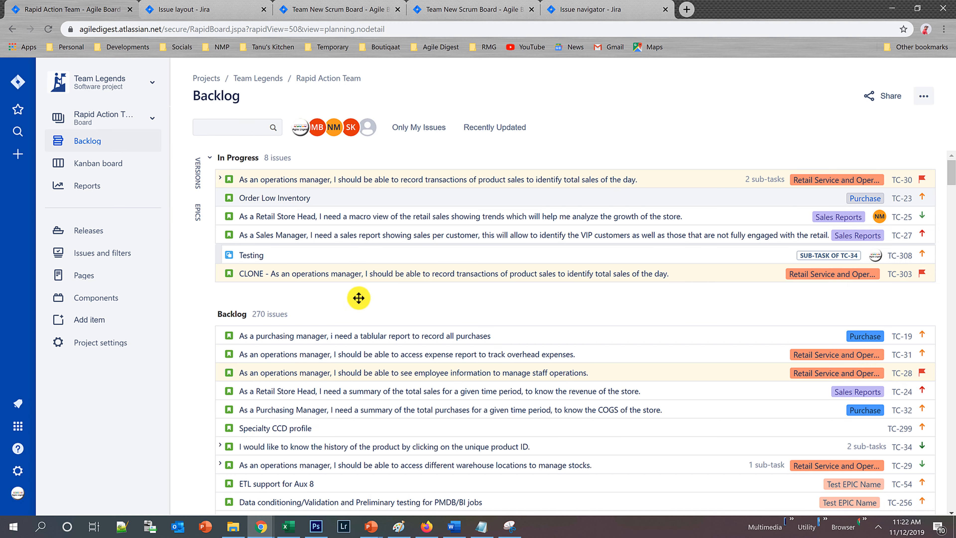
# Expand the Epics panel in the backlog and look through the issues listed beside it.
pyautogui.click(196, 222)
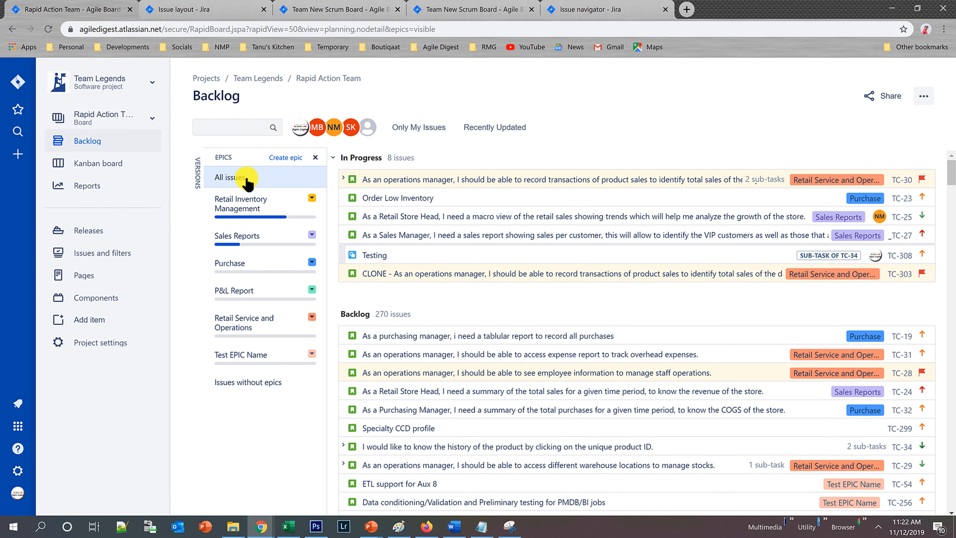
pyautogui.scroll(-15, 571, 320)
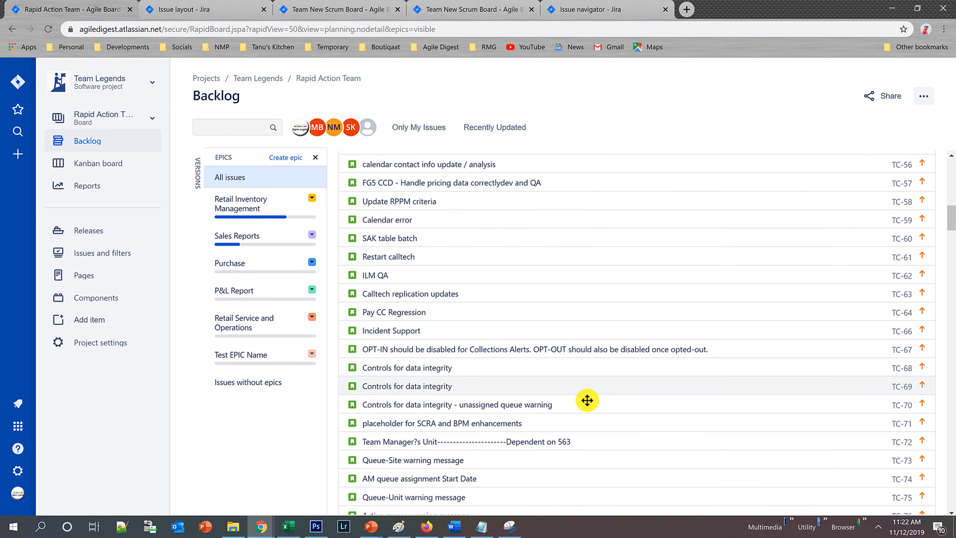
pyautogui.scroll(10, 592, 398)
pyautogui.scroll(5, 593, 399)
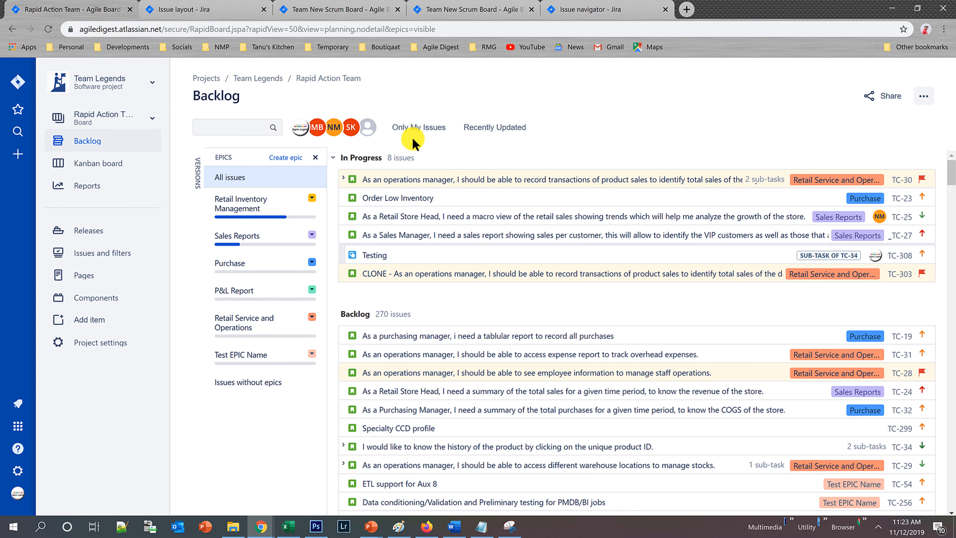
# In the board's column settings, move the ANALYSIS status from In Progress to the To Do column and return to the backlog.
pyautogui.click(921, 98)
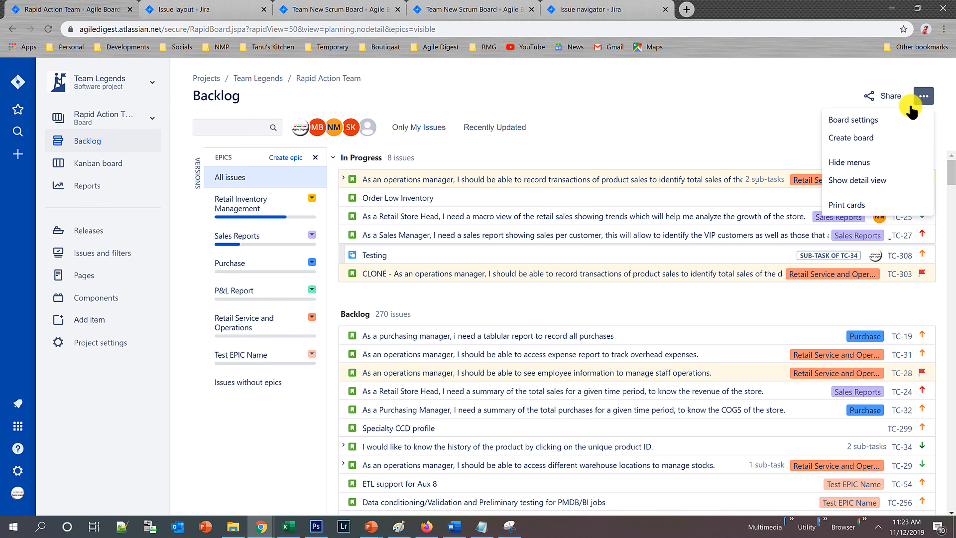
pyautogui.click(874, 121)
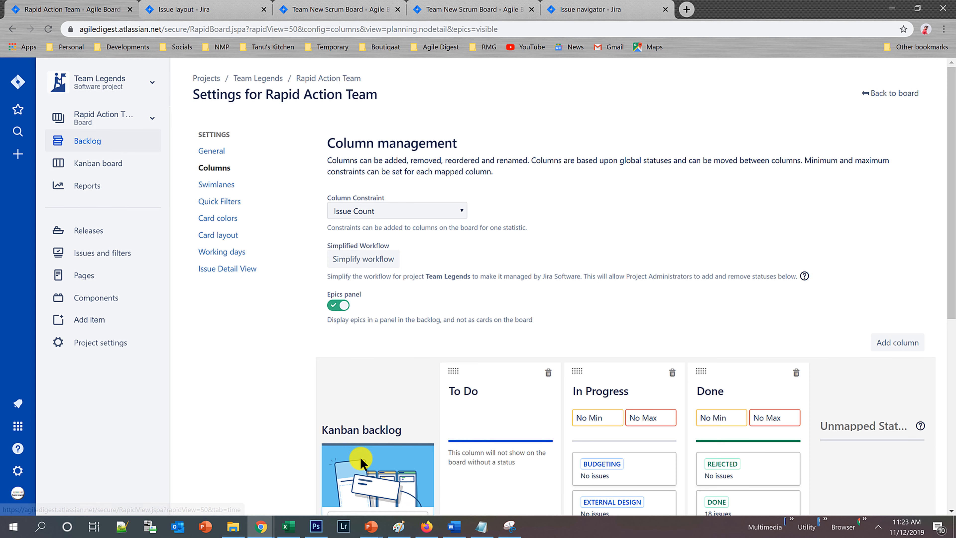
pyautogui.scroll(-3, 399, 414)
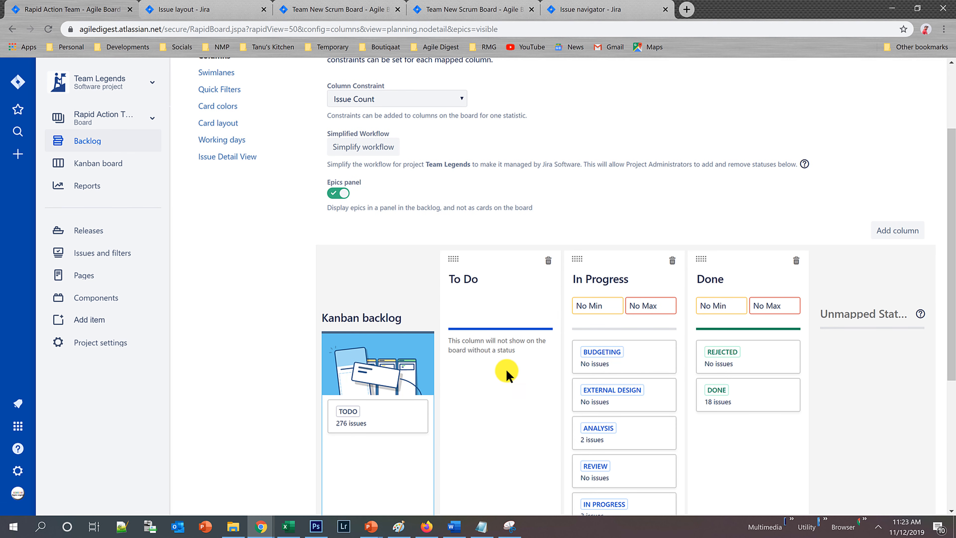
pyautogui.scroll(-3, 501, 369)
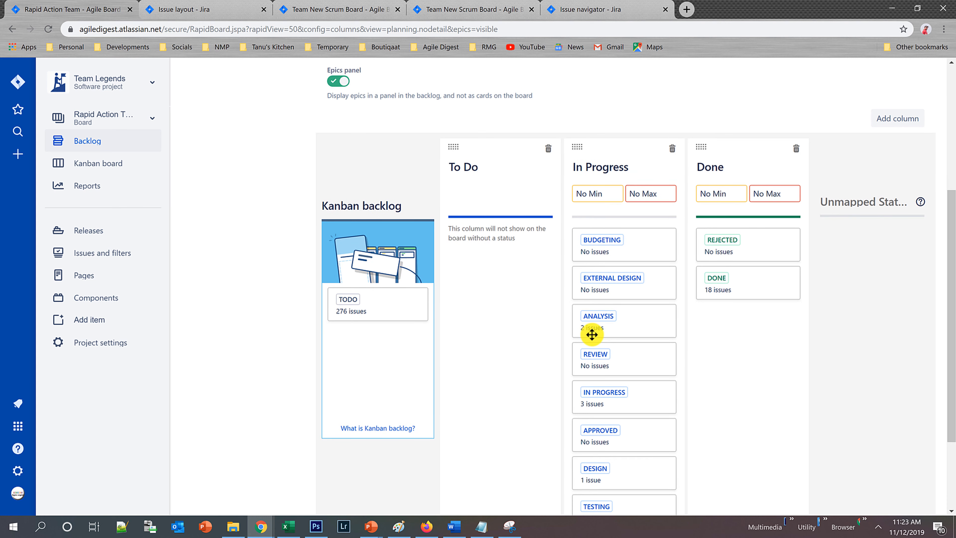
pyautogui.scroll(-2, 670, 412)
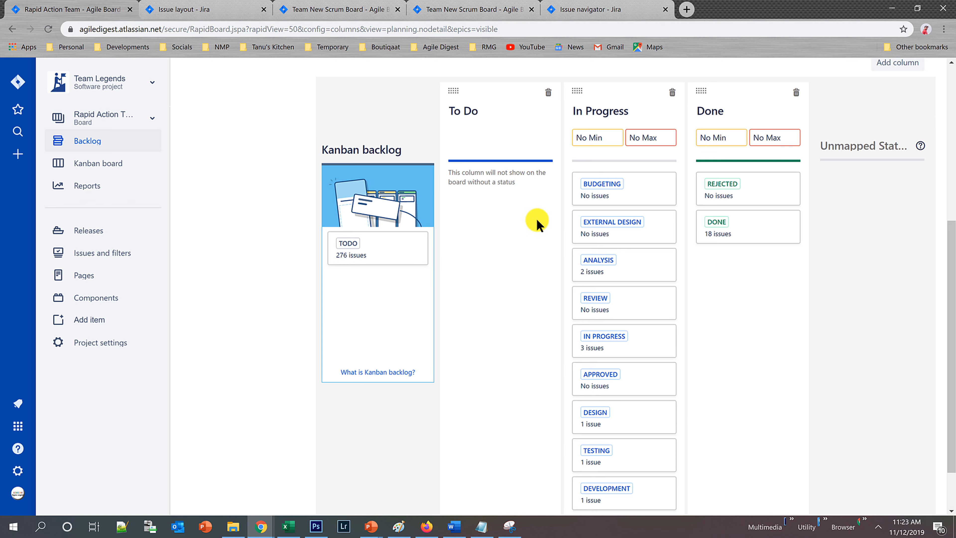
pyautogui.moveTo(606, 264); pyautogui.dragTo(477, 188)
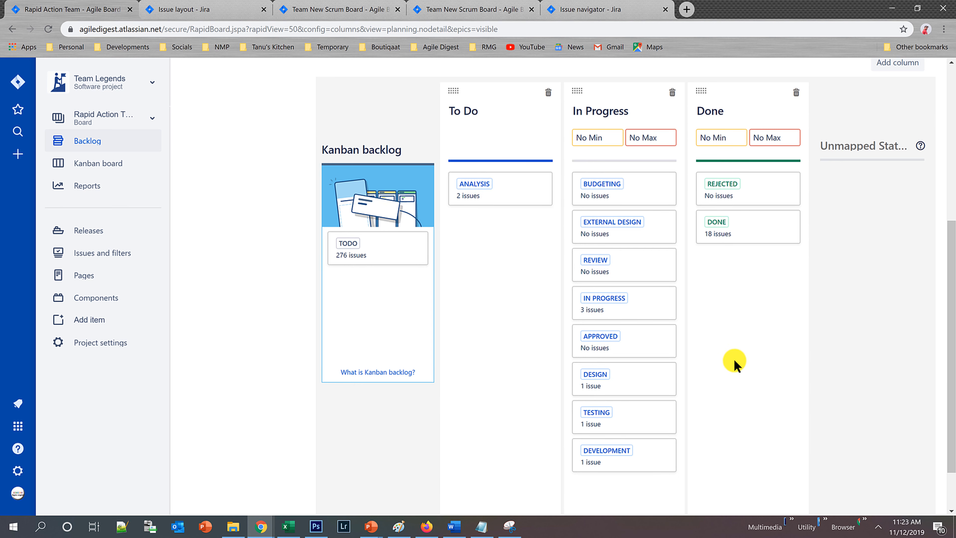
pyautogui.scroll(5, 733, 361)
pyautogui.scroll(2, 886, 135)
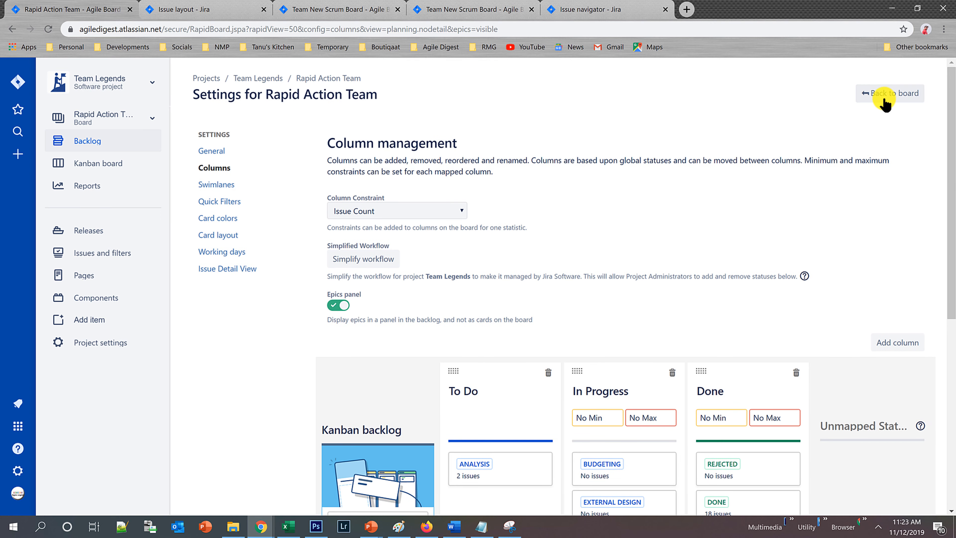
pyautogui.click(874, 101)
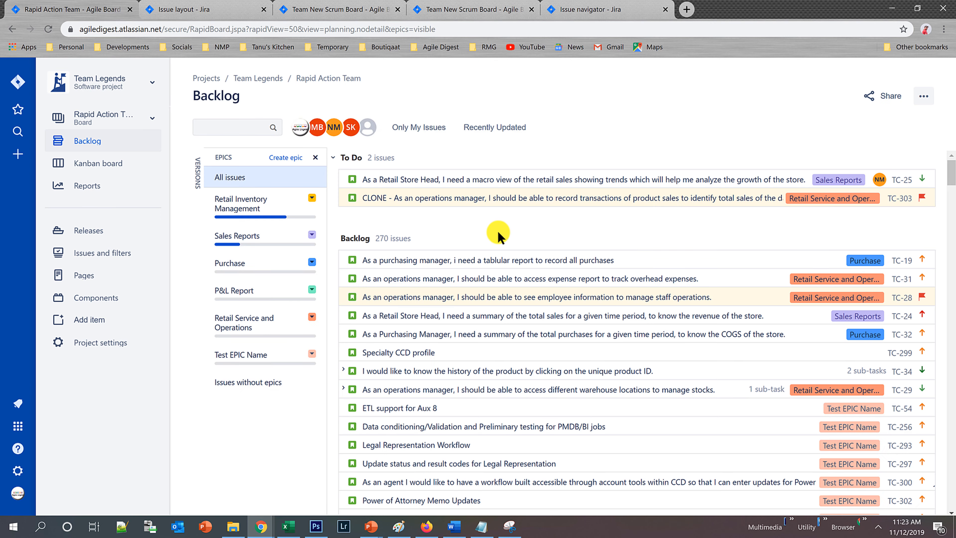
# Compare the Kanban board with the backlog and examine the board's To Do, In Progress and Done cards.
pyautogui.click(79, 166)
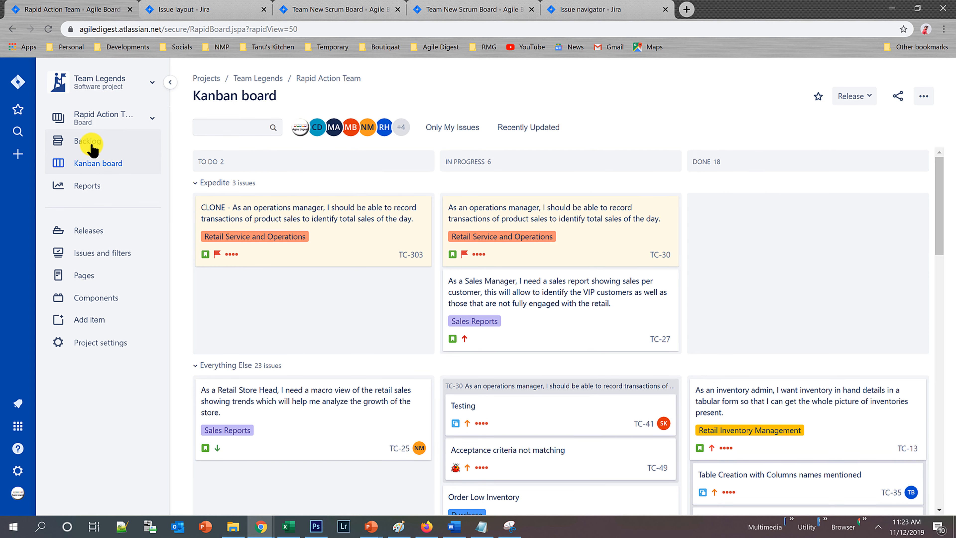
pyautogui.click(145, 150)
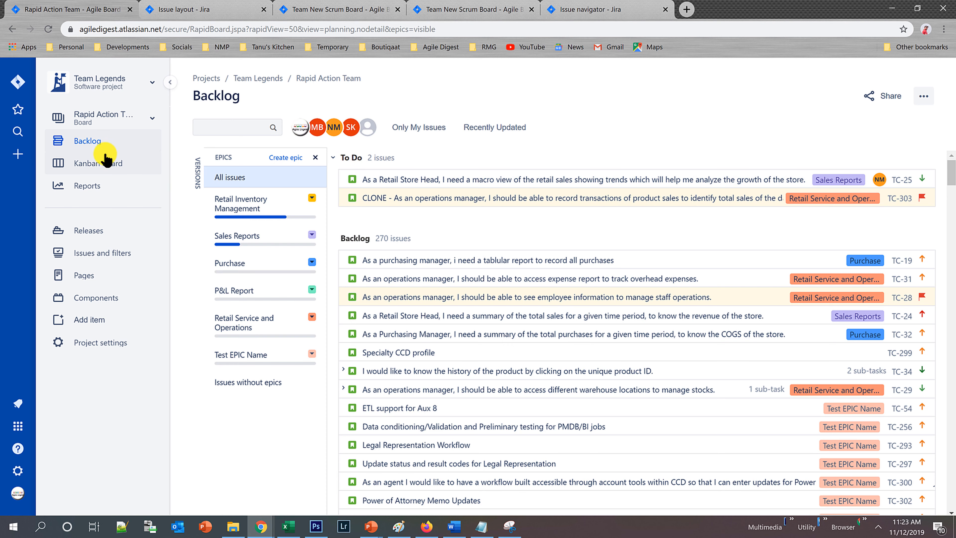
pyautogui.click(97, 164)
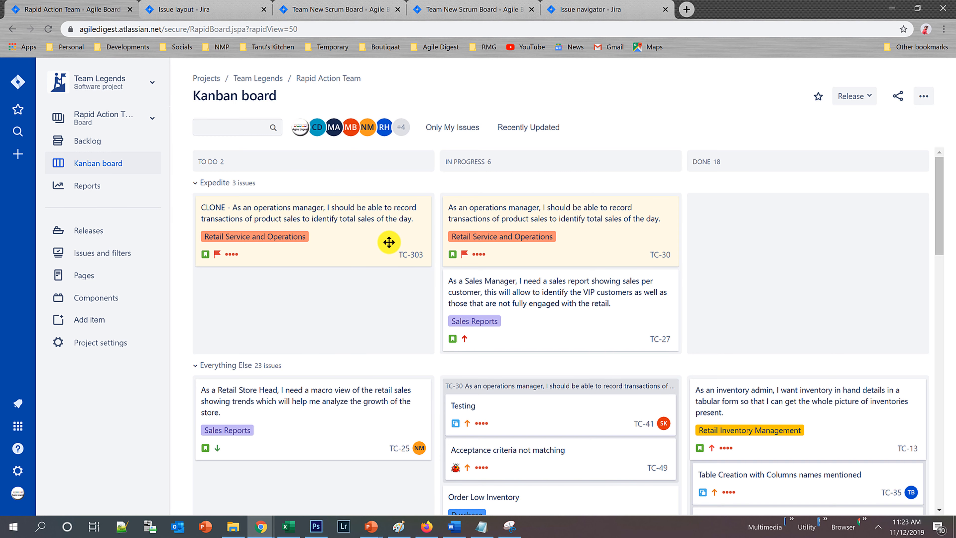
pyautogui.scroll(-1, 603, 356)
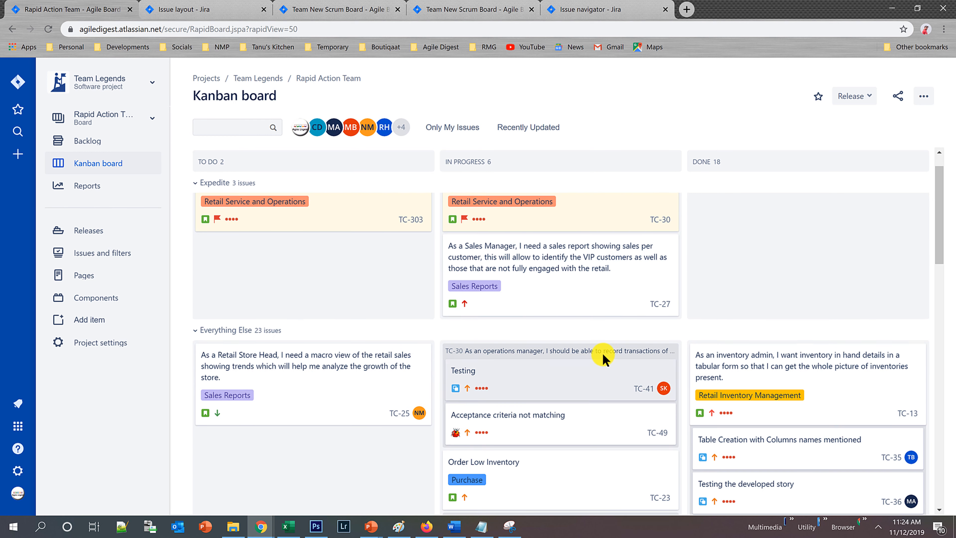
pyautogui.scroll(1, 602, 356)
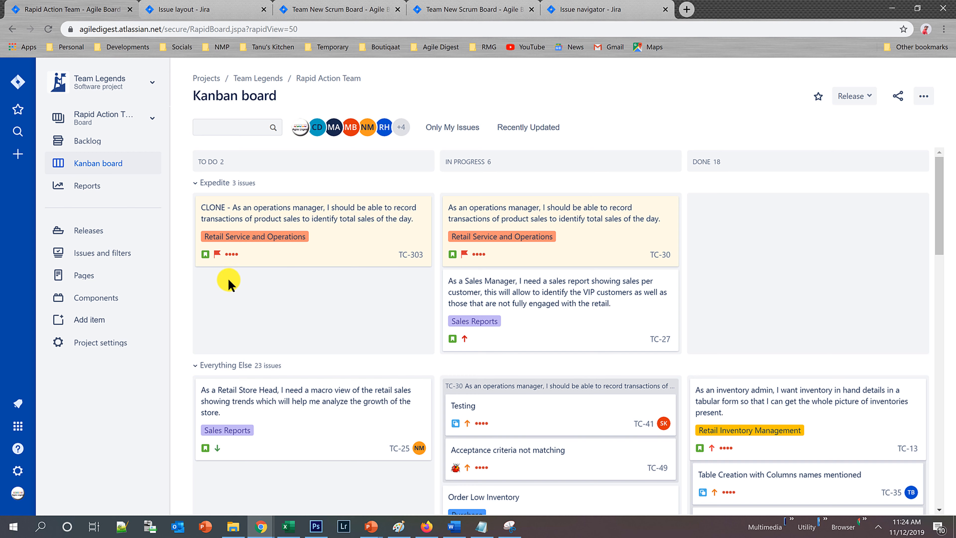
pyautogui.moveTo(233, 254)
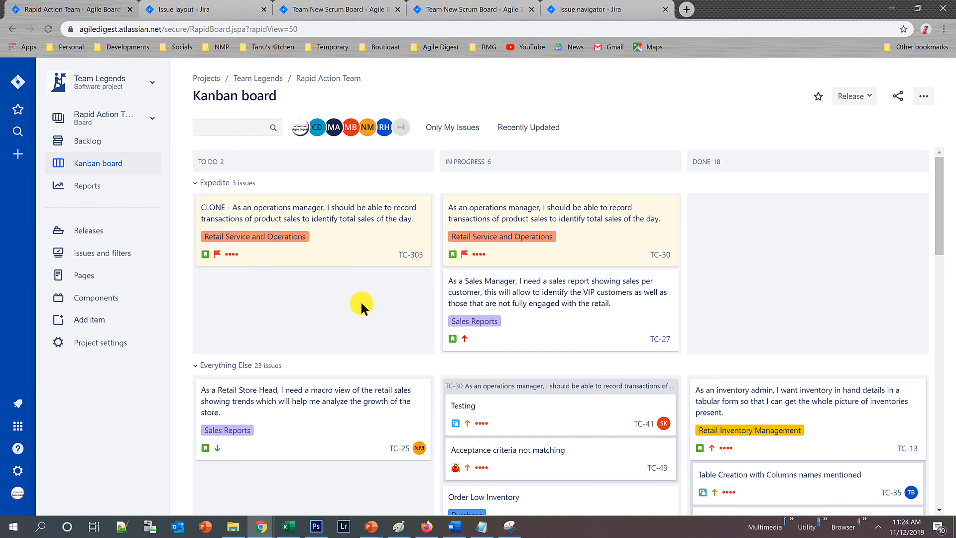
# Turn off the Days in column indicator in the board's card layout settings and return to the Kanban board.
pyautogui.click(923, 97)
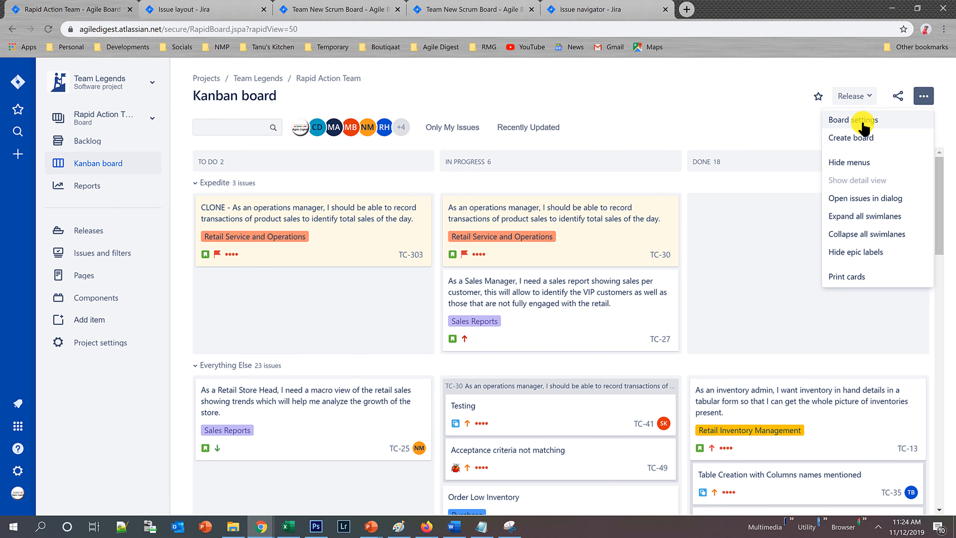
pyautogui.click(863, 121)
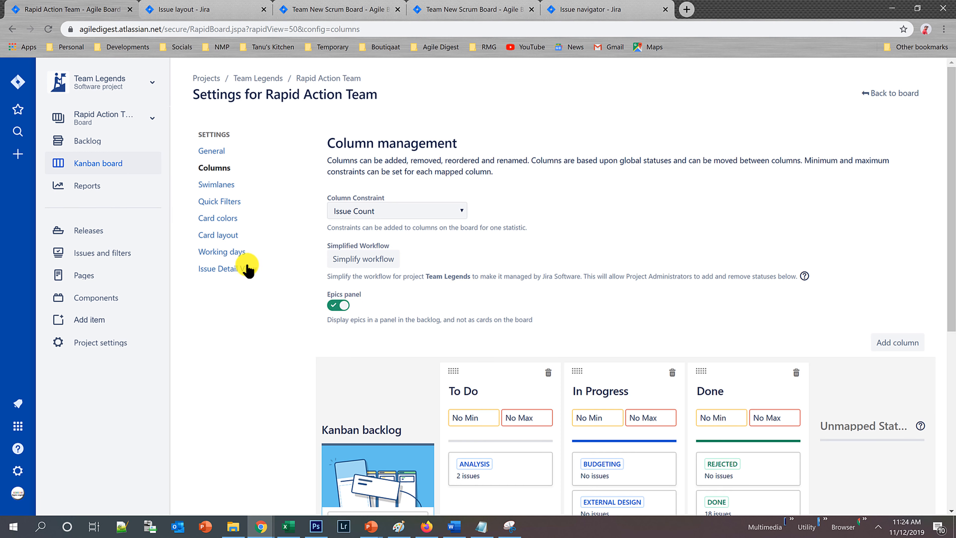
pyautogui.scroll(-1, 470, 181)
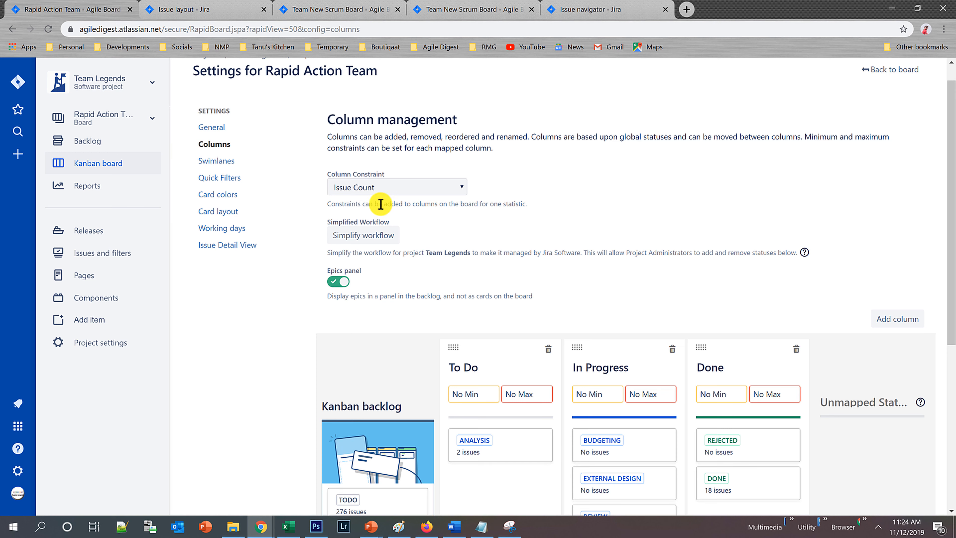
pyautogui.click(215, 212)
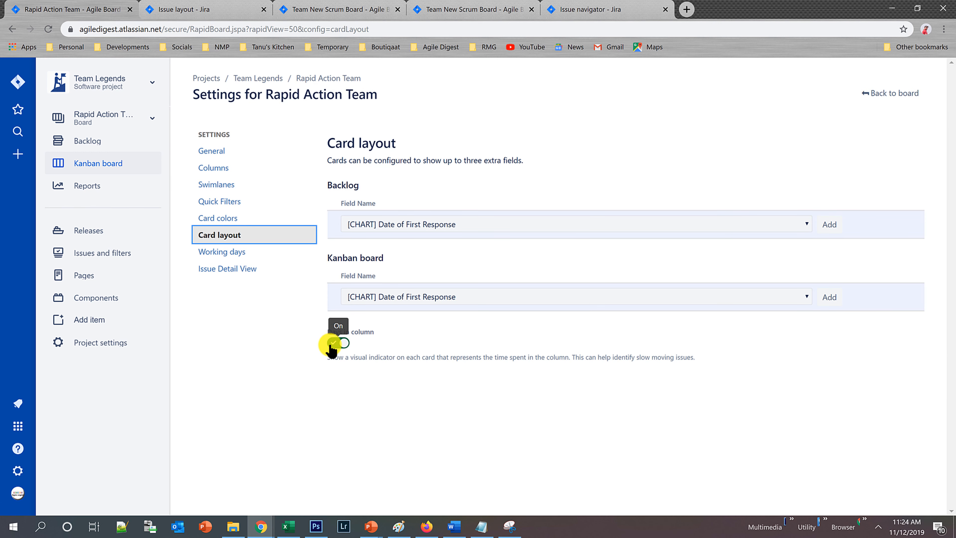
pyautogui.click(338, 342)
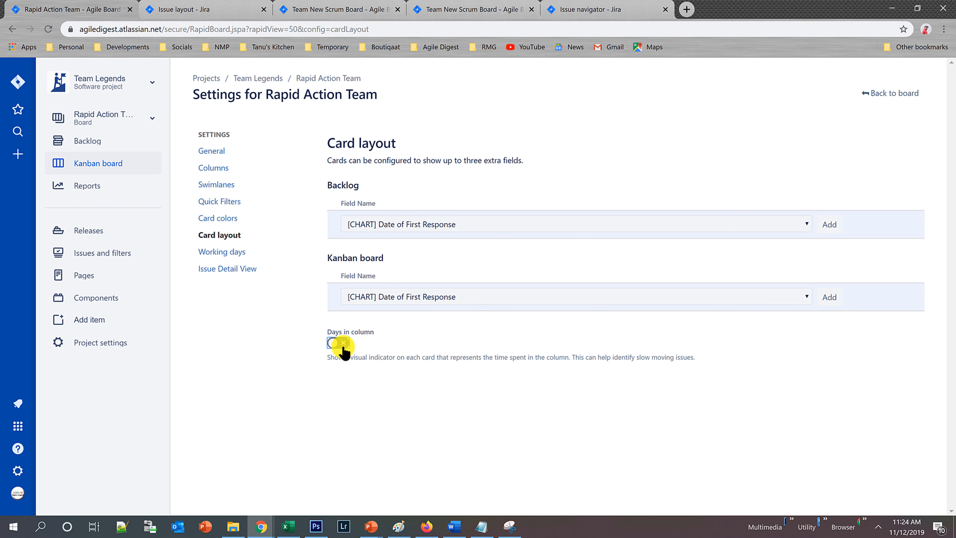
pyautogui.click(889, 94)
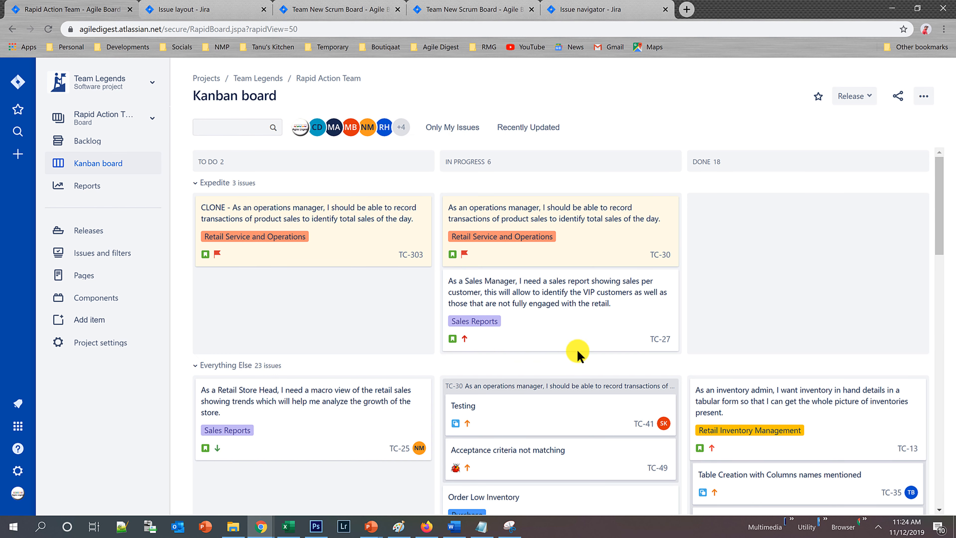
# Turn the Days in column indicator back on in the card layout settings and go back to the Kanban board.
pyautogui.click(923, 98)
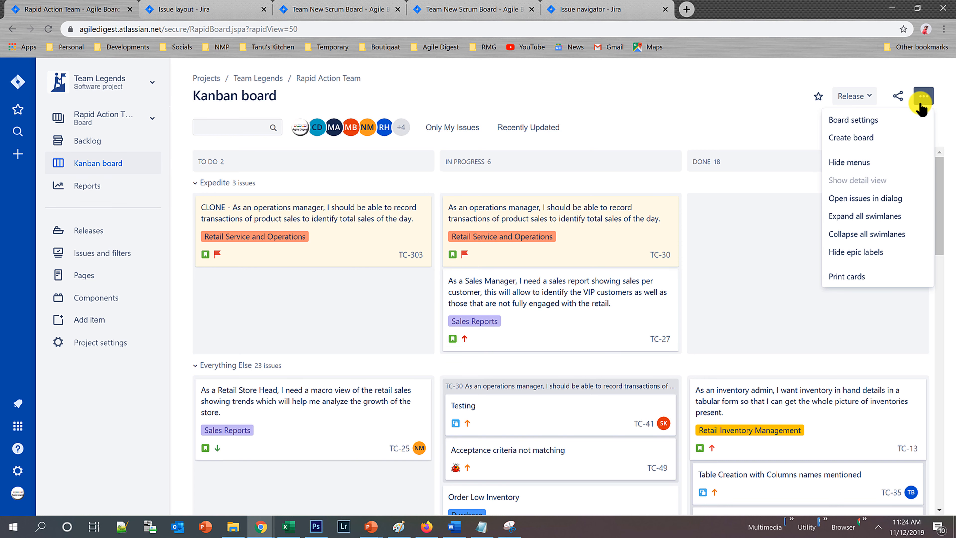
pyautogui.click(877, 121)
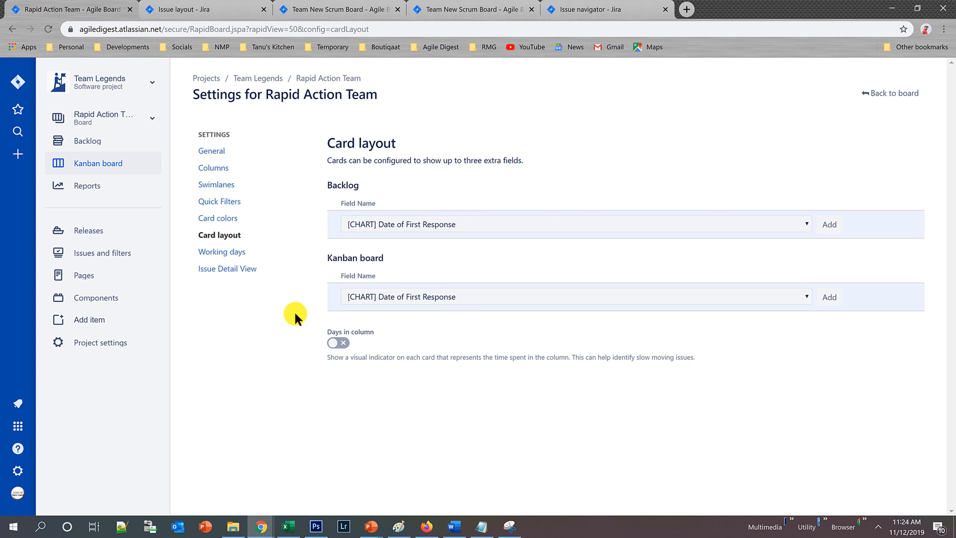
pyautogui.click(338, 342)
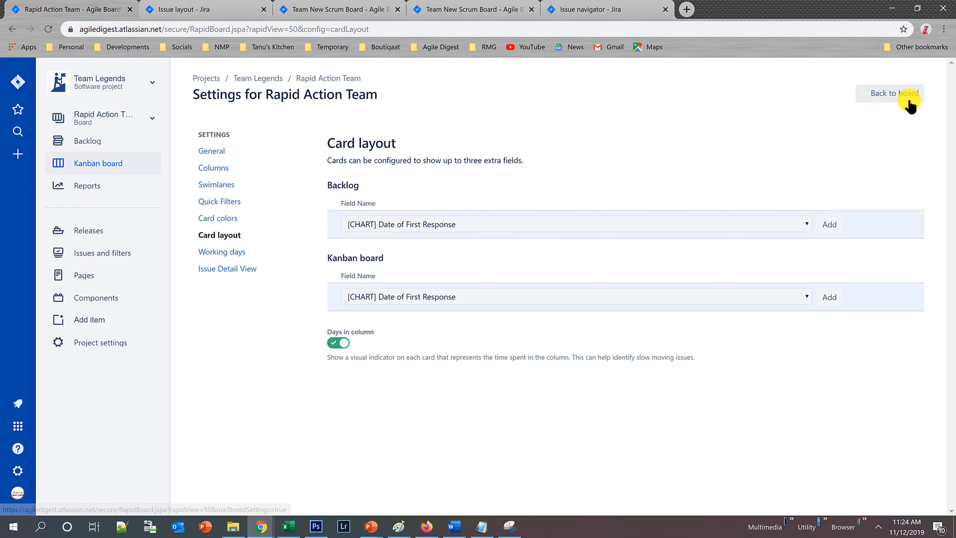
pyautogui.click(895, 93)
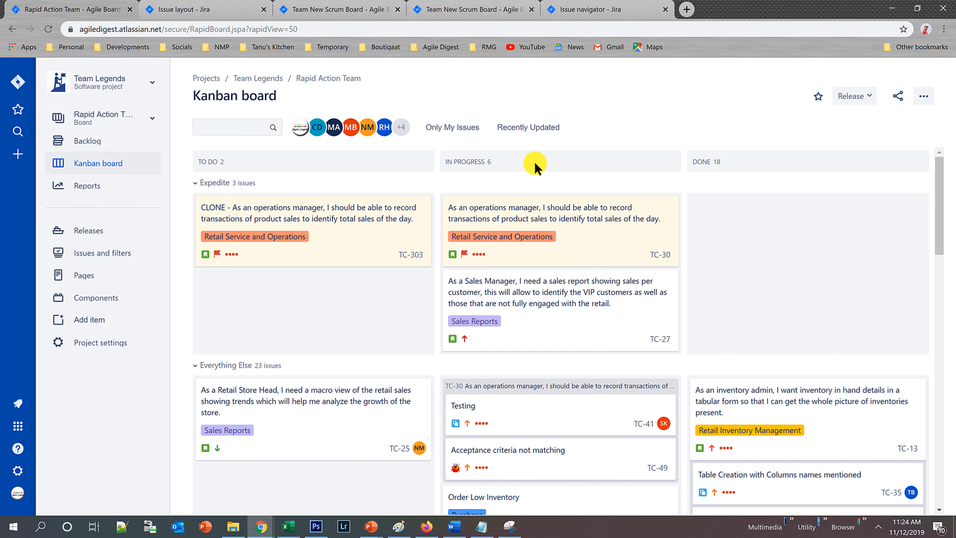
# Open the Rapid Action Team board's column settings and select Issue Count as the column constraint.
pyautogui.click(923, 97)
pyautogui.click(896, 120)
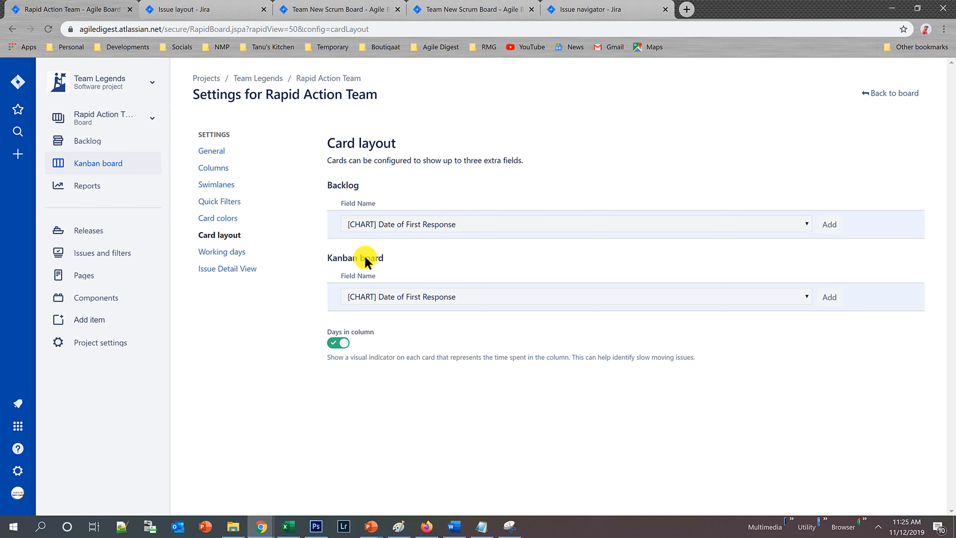
pyautogui.click(213, 168)
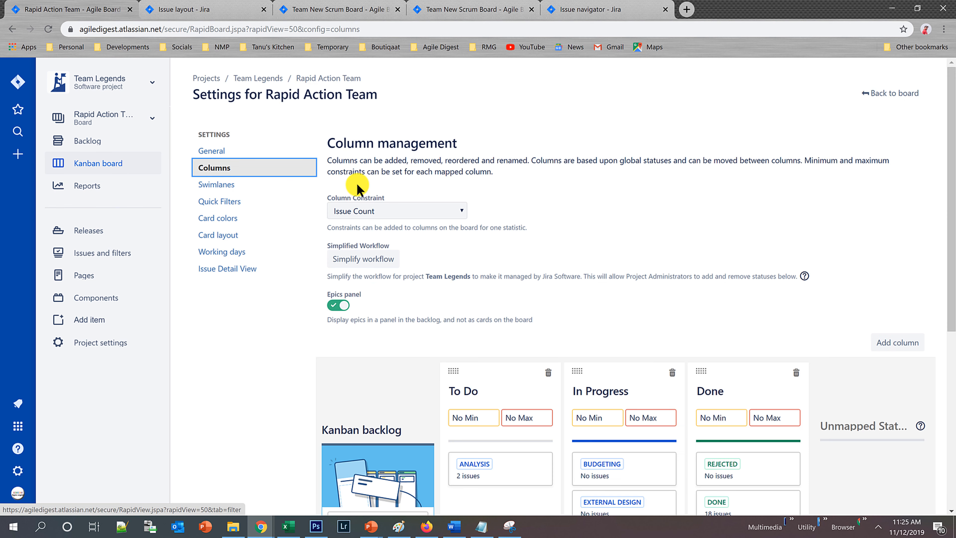
pyautogui.click(371, 210)
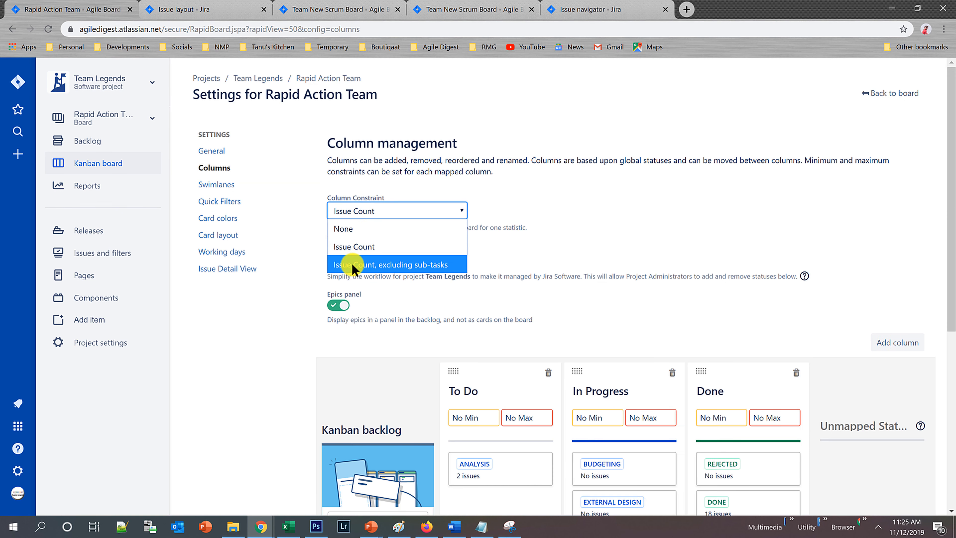
pyautogui.click(355, 248)
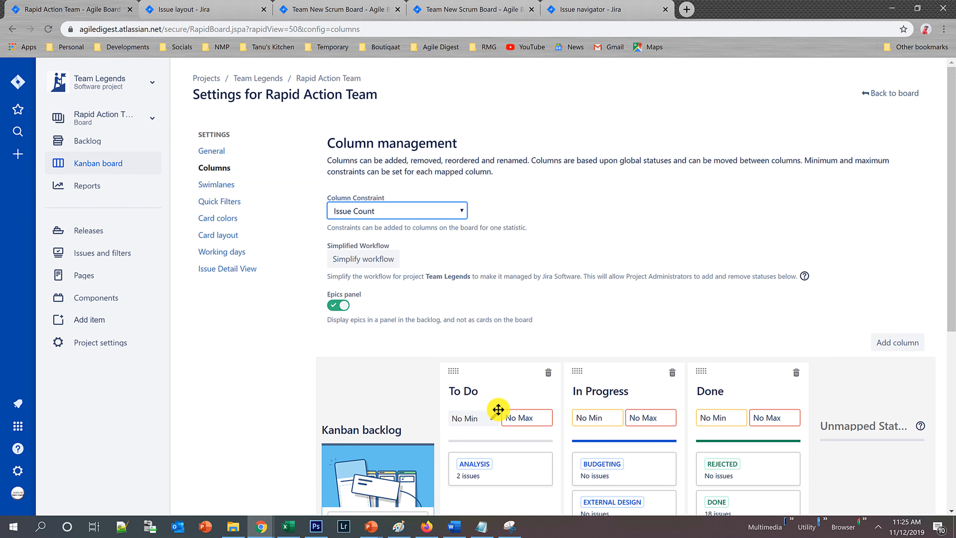
# Set the maximum issue limit to 4 for To Do and 2 for In Progress, and return to the Kanban board.
pyautogui.scroll(-2, 497, 410)
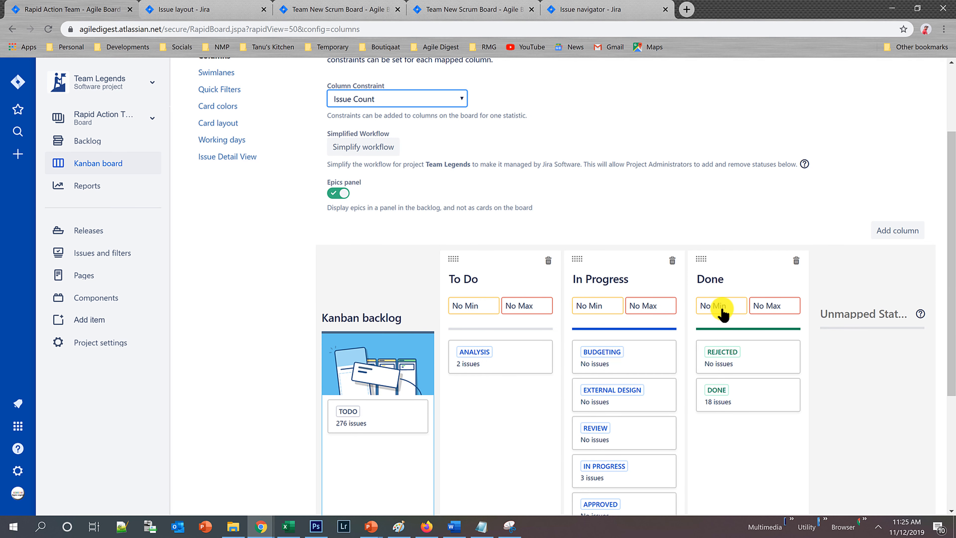
pyautogui.click(523, 307)
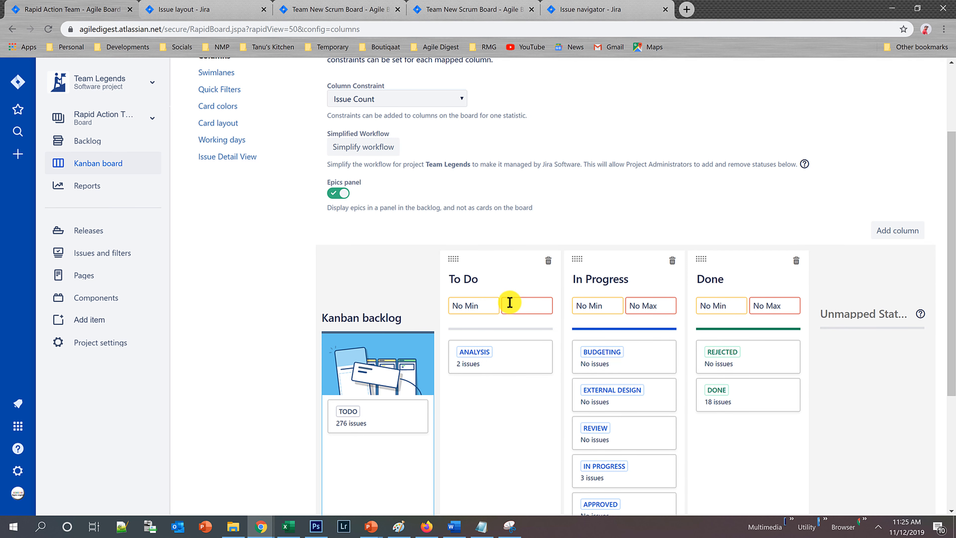
pyautogui.write('4')
pyautogui.click(641, 303)
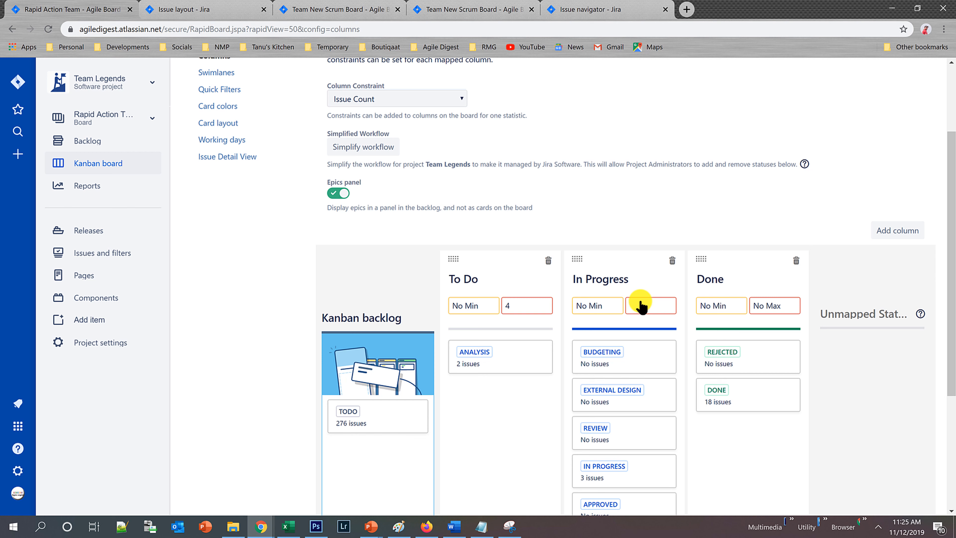
pyautogui.write('2')
pyautogui.click(782, 306)
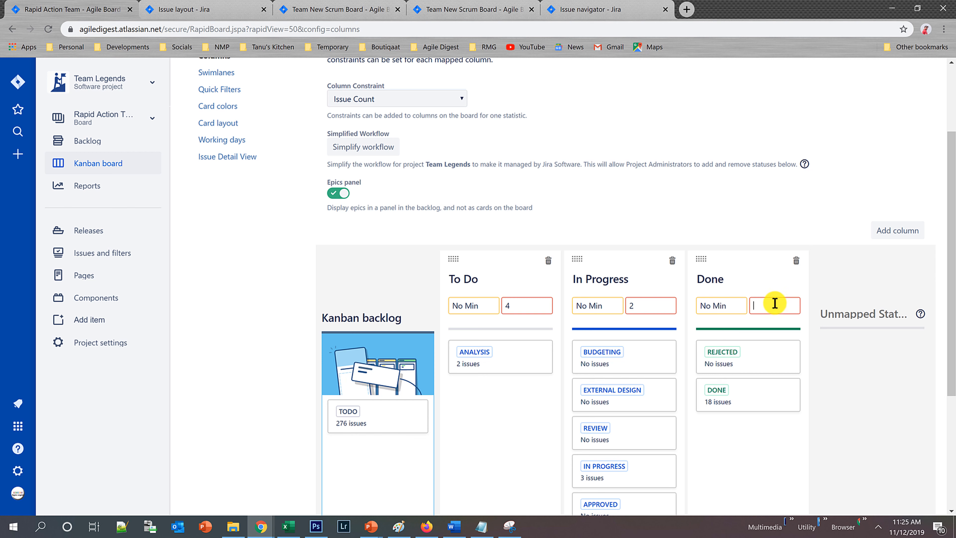
pyautogui.click(789, 207)
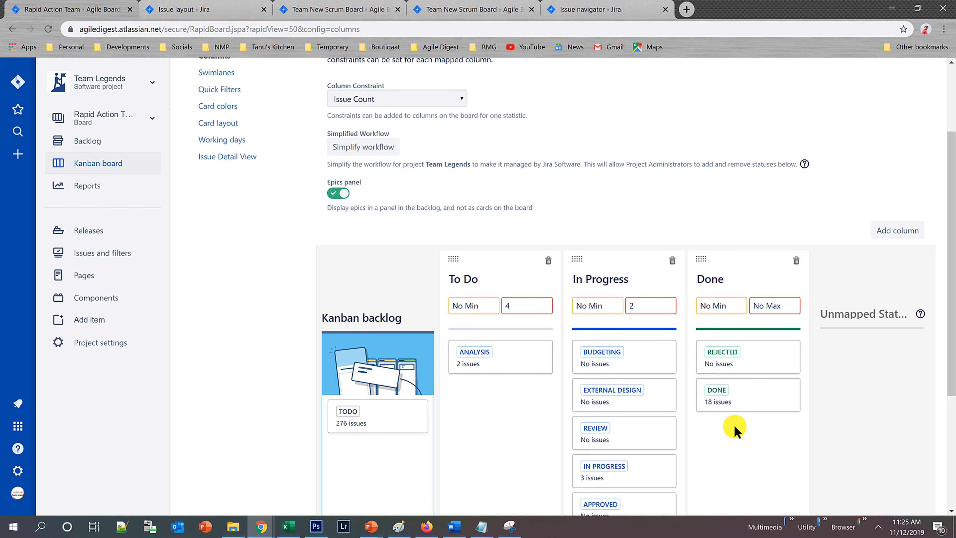
pyautogui.scroll(3, 640, 272)
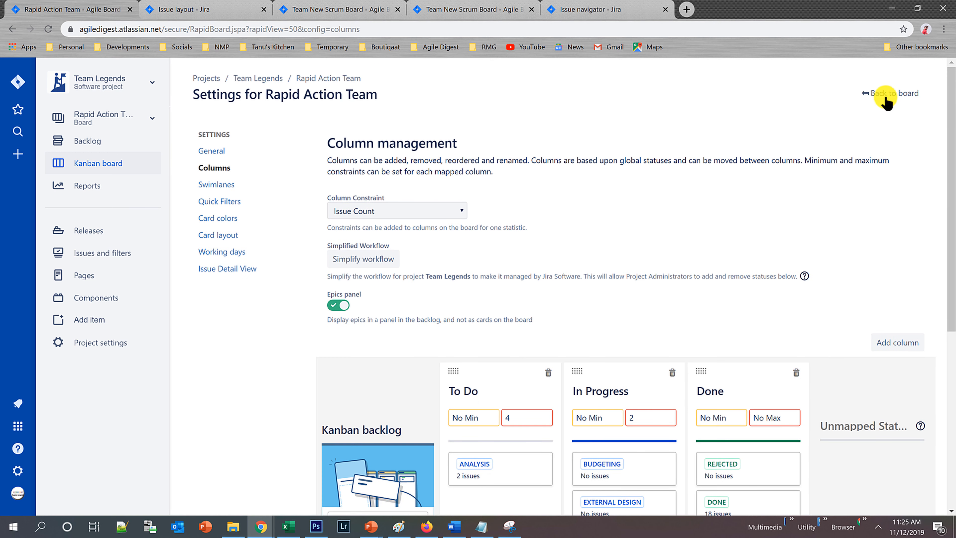
pyautogui.click(886, 99)
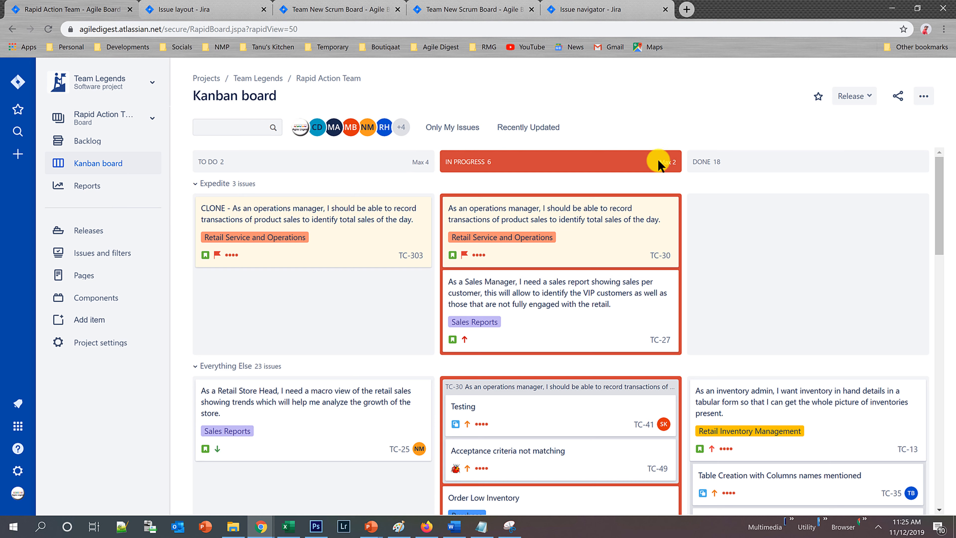
# In the column settings, set the In Progress column's maximum to 5 and go back to the Kanban board.
pyautogui.scroll(-5, 587, 308)
pyautogui.scroll(5, 595, 352)
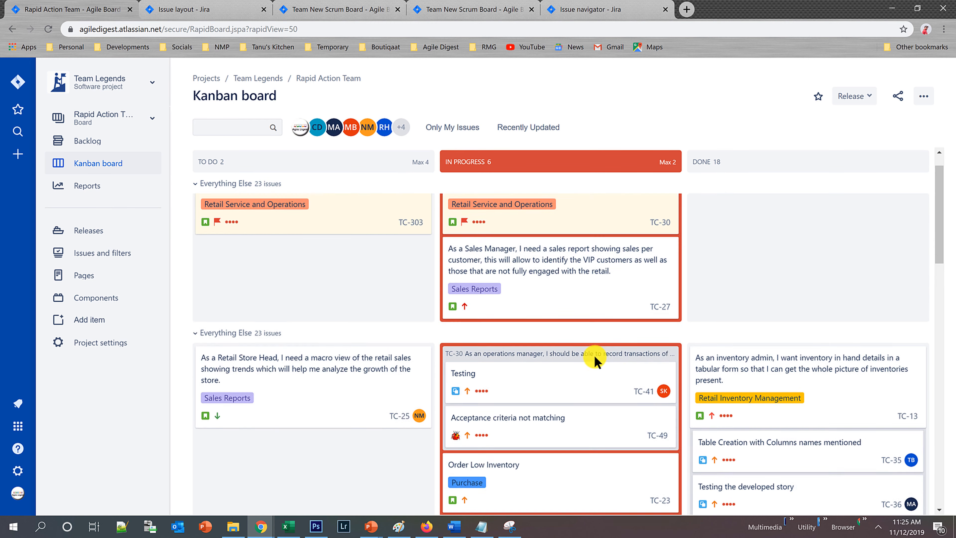
pyautogui.scroll(-10, 594, 353)
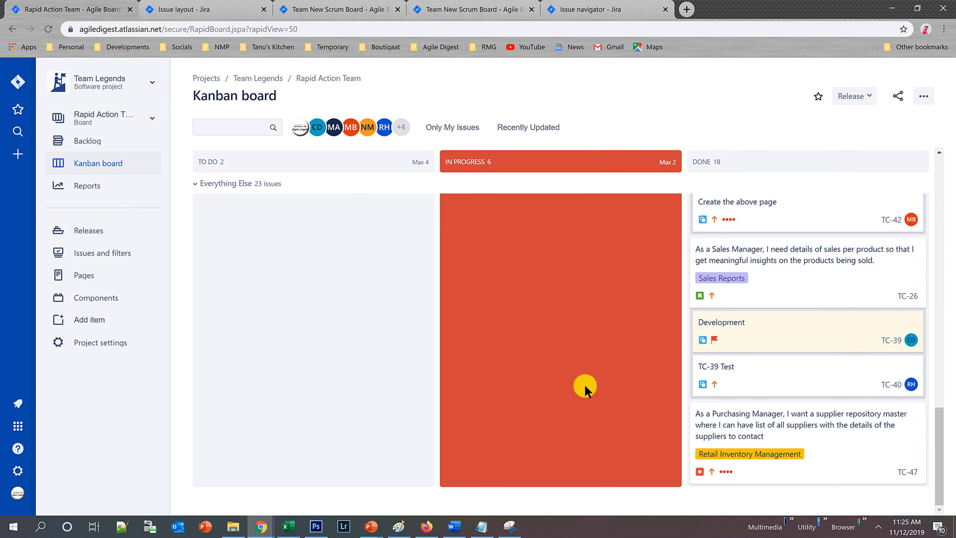
pyautogui.scroll(5, 580, 401)
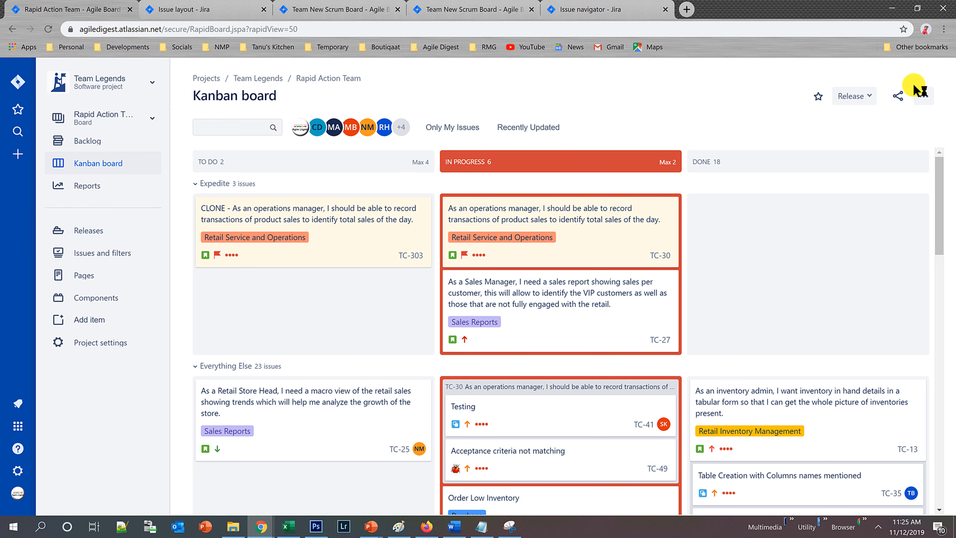
pyautogui.click(924, 96)
pyautogui.click(874, 121)
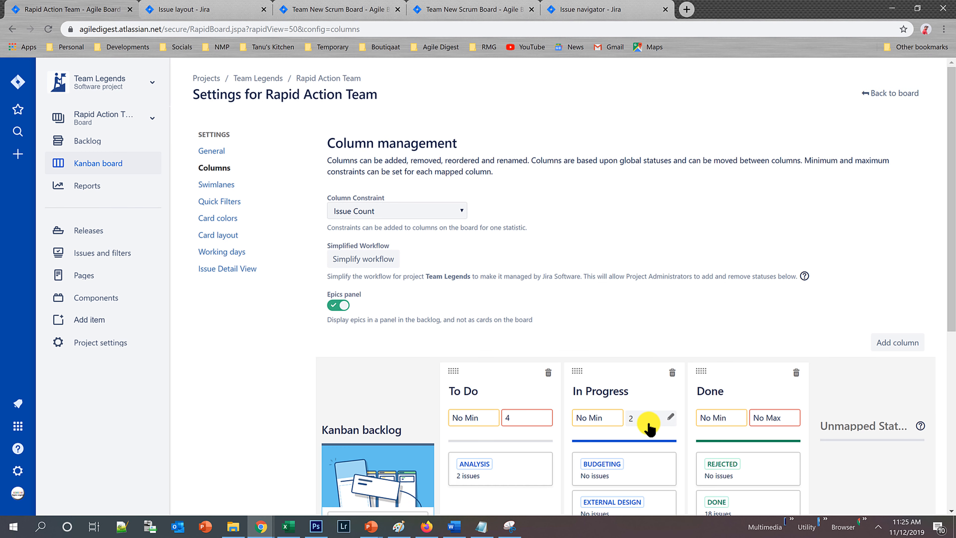
pyautogui.click(634, 419)
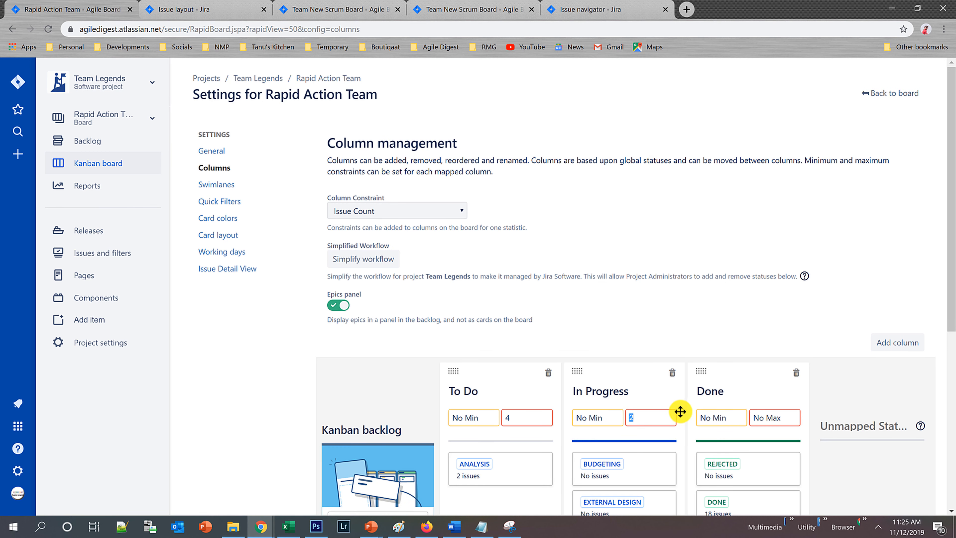
pyautogui.write('5')
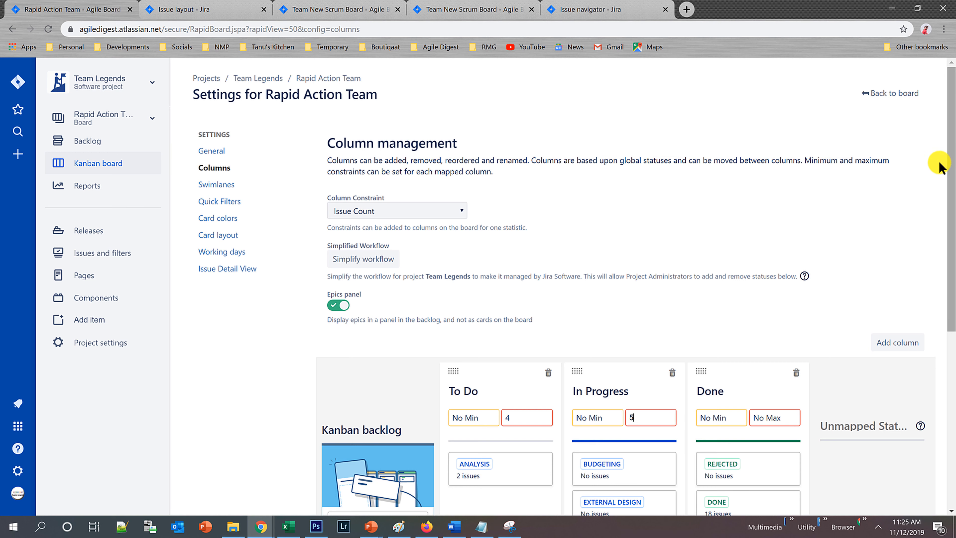
pyautogui.click(890, 93)
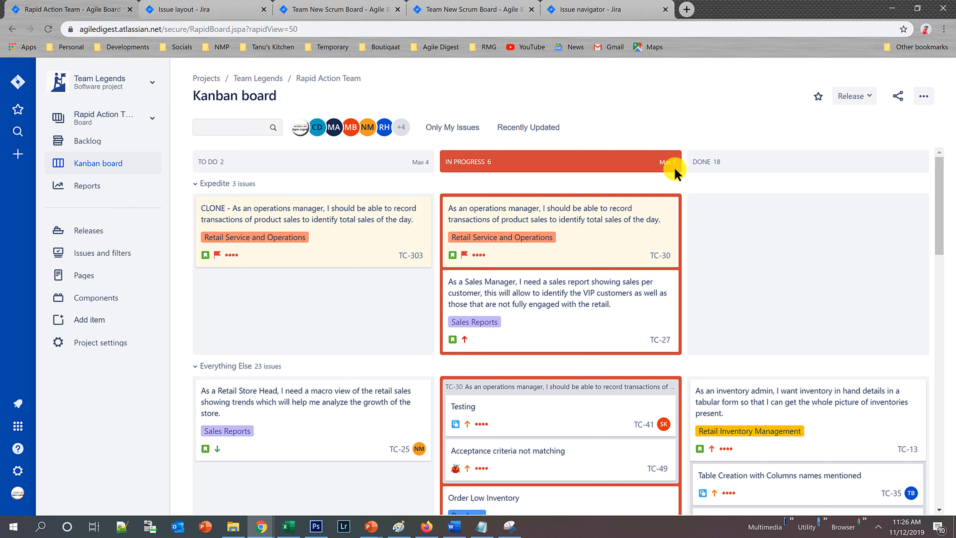
# Move the Testing sub-task TC-308 from the In Progress column to Done.
pyautogui.moveTo(585, 305); pyautogui.dragTo(613, 325)
pyautogui.scroll(-5, 559, 380)
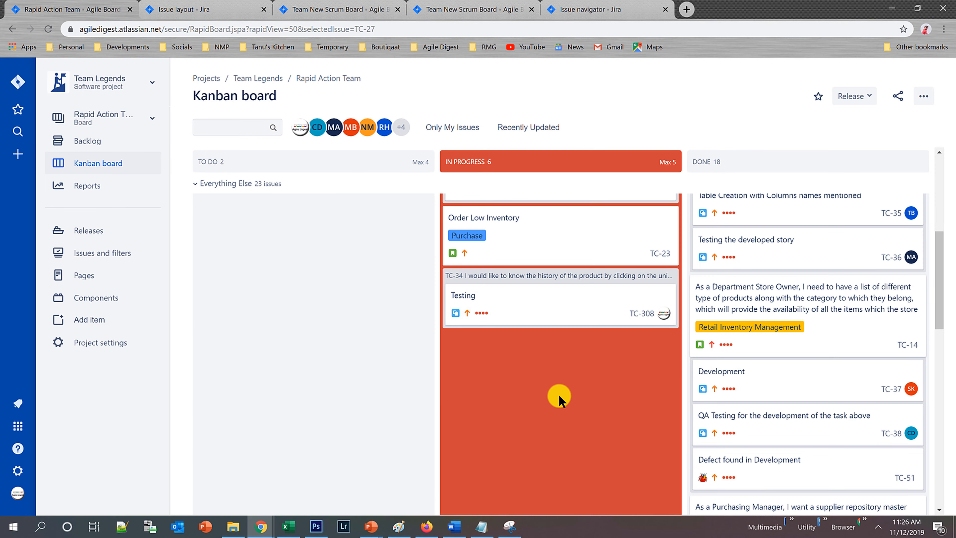
pyautogui.moveTo(557, 307); pyautogui.dragTo(774, 315)
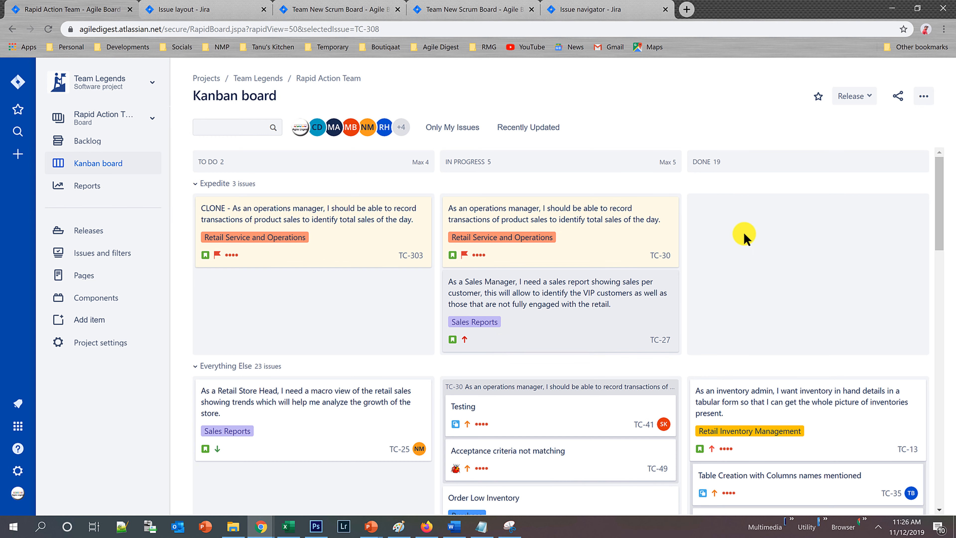
# Review the board's column limits and its query-based swimlane settings, and return to the Kanban board.
pyautogui.click(924, 96)
pyautogui.click(884, 121)
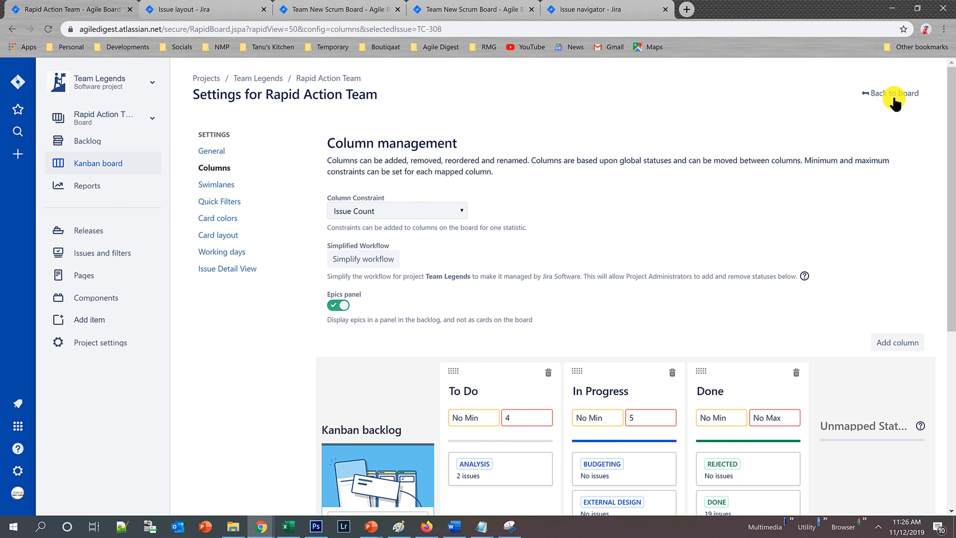
pyautogui.scroll(-5, 720, 300)
pyautogui.scroll(5, 644, 297)
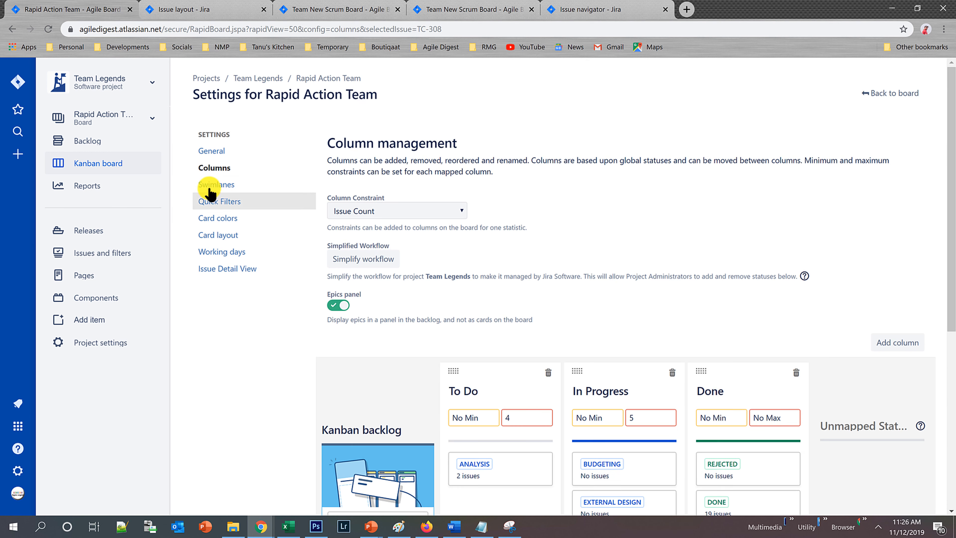
pyautogui.click(214, 184)
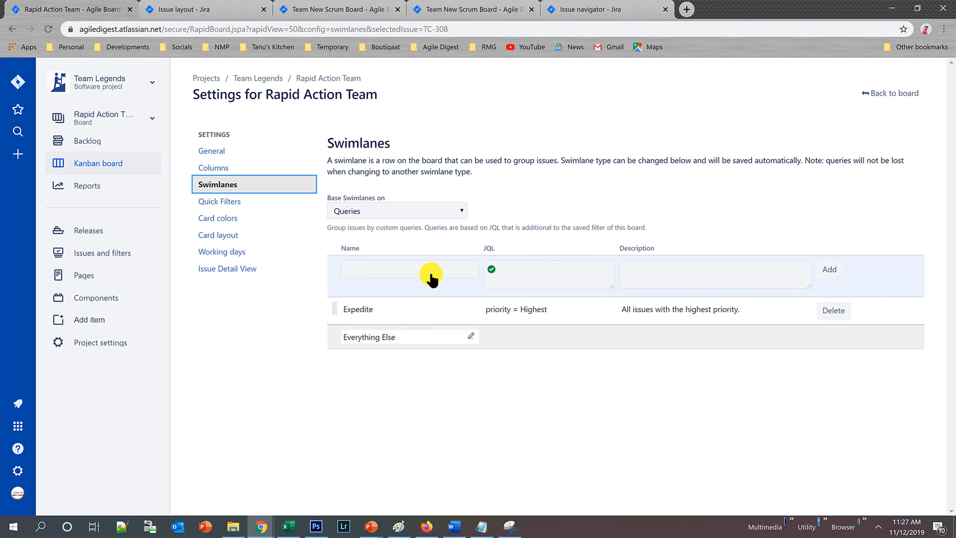
pyautogui.click(907, 95)
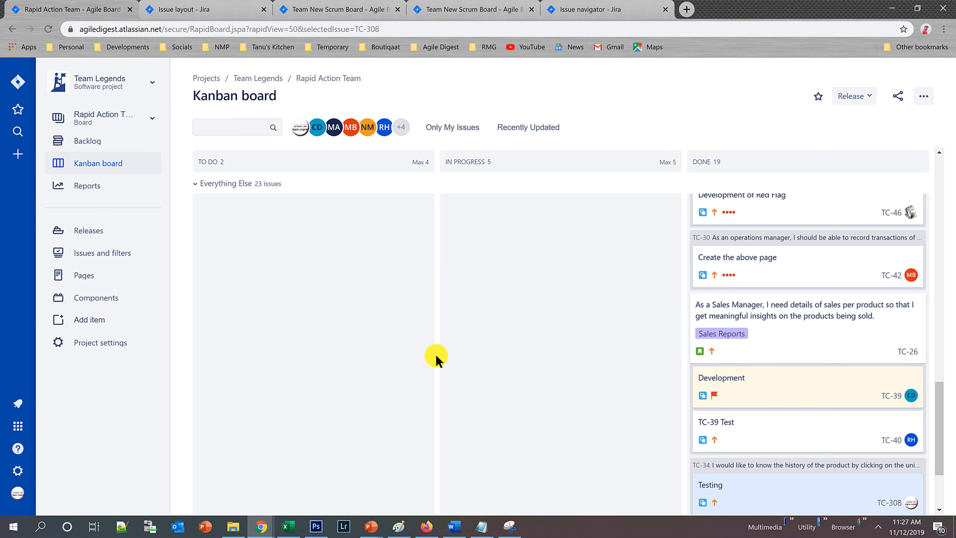
# Switch to the PowerPoint slide show and advance from the Sprint Backlog slide to the Boards slide.
pyautogui.hotkey('alt', 'Tab')
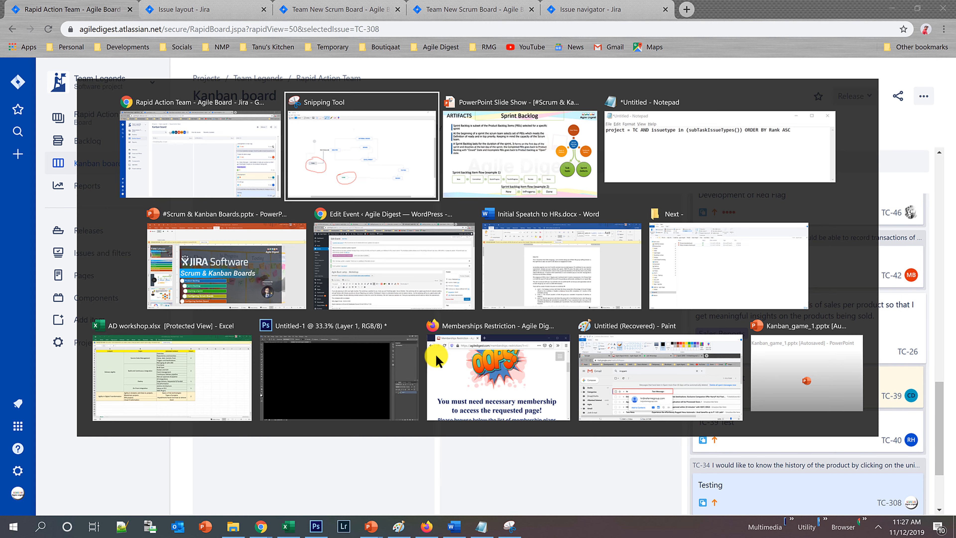
pyautogui.hotkey('alt', 'Tab')
pyautogui.press('Right')
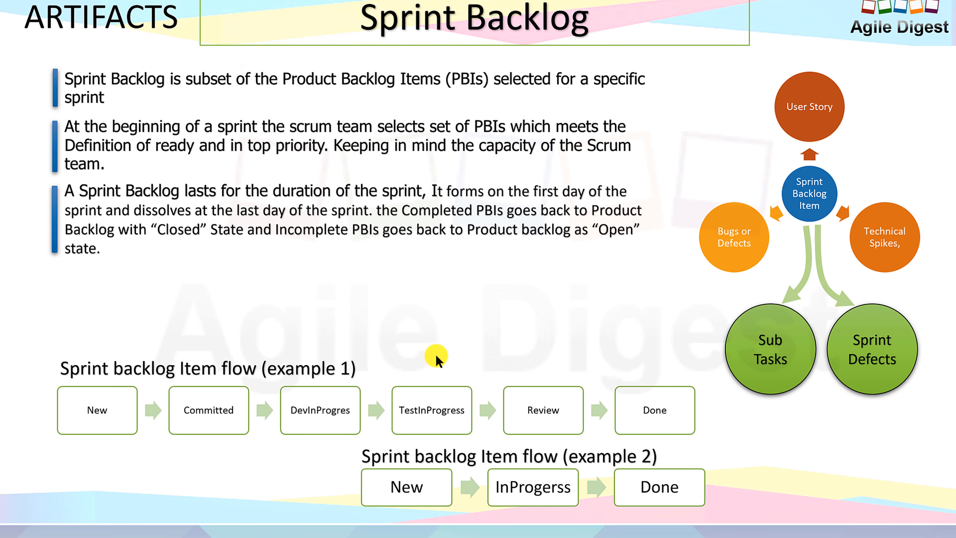
pyautogui.press('Right')
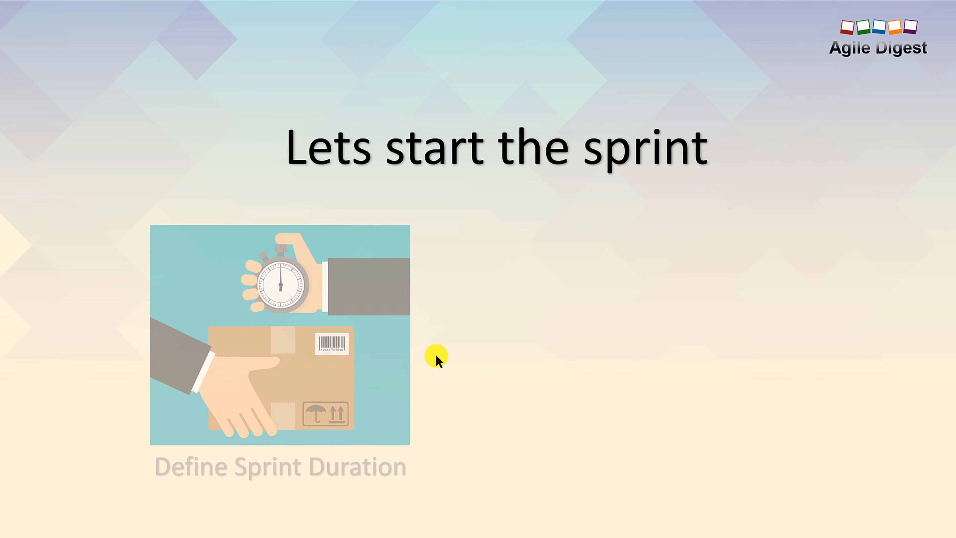
pyautogui.press('Right')
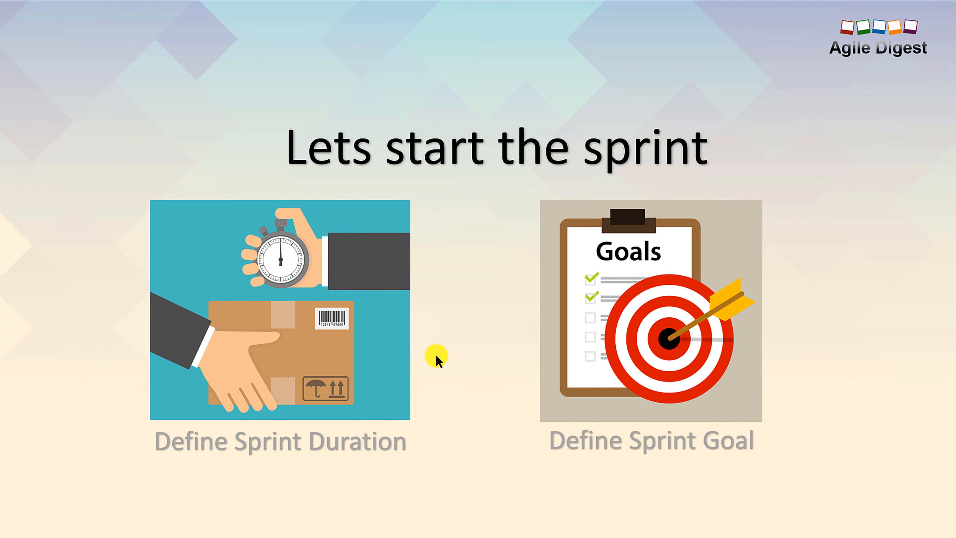
pyautogui.press('Right')
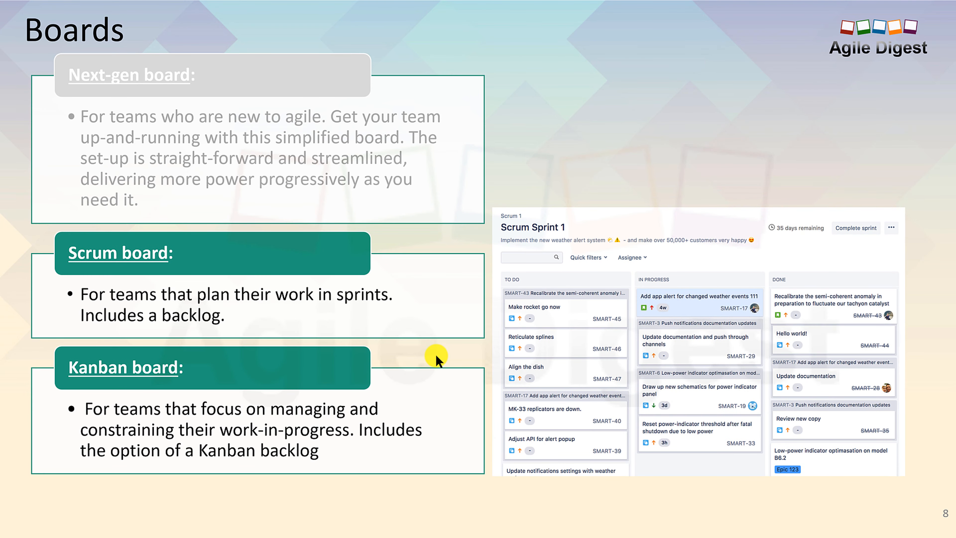